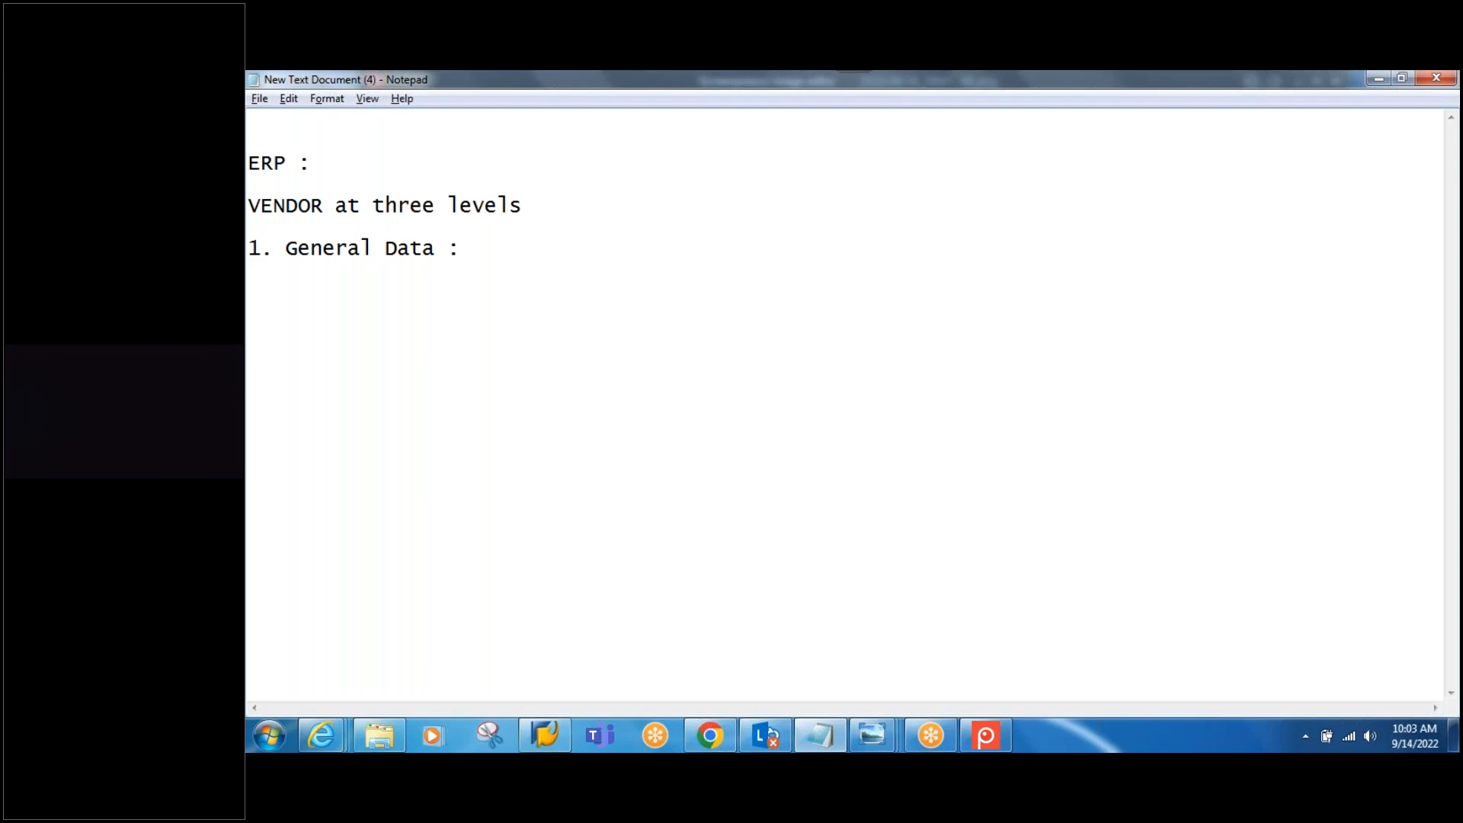
Step: Add the lines '2. Company Code :' and '3. Purchase Org Level :' to the vendor levels list
{"action": "key", "text": "Return"}
{"action": "type", "text": "2. Company Code :"}
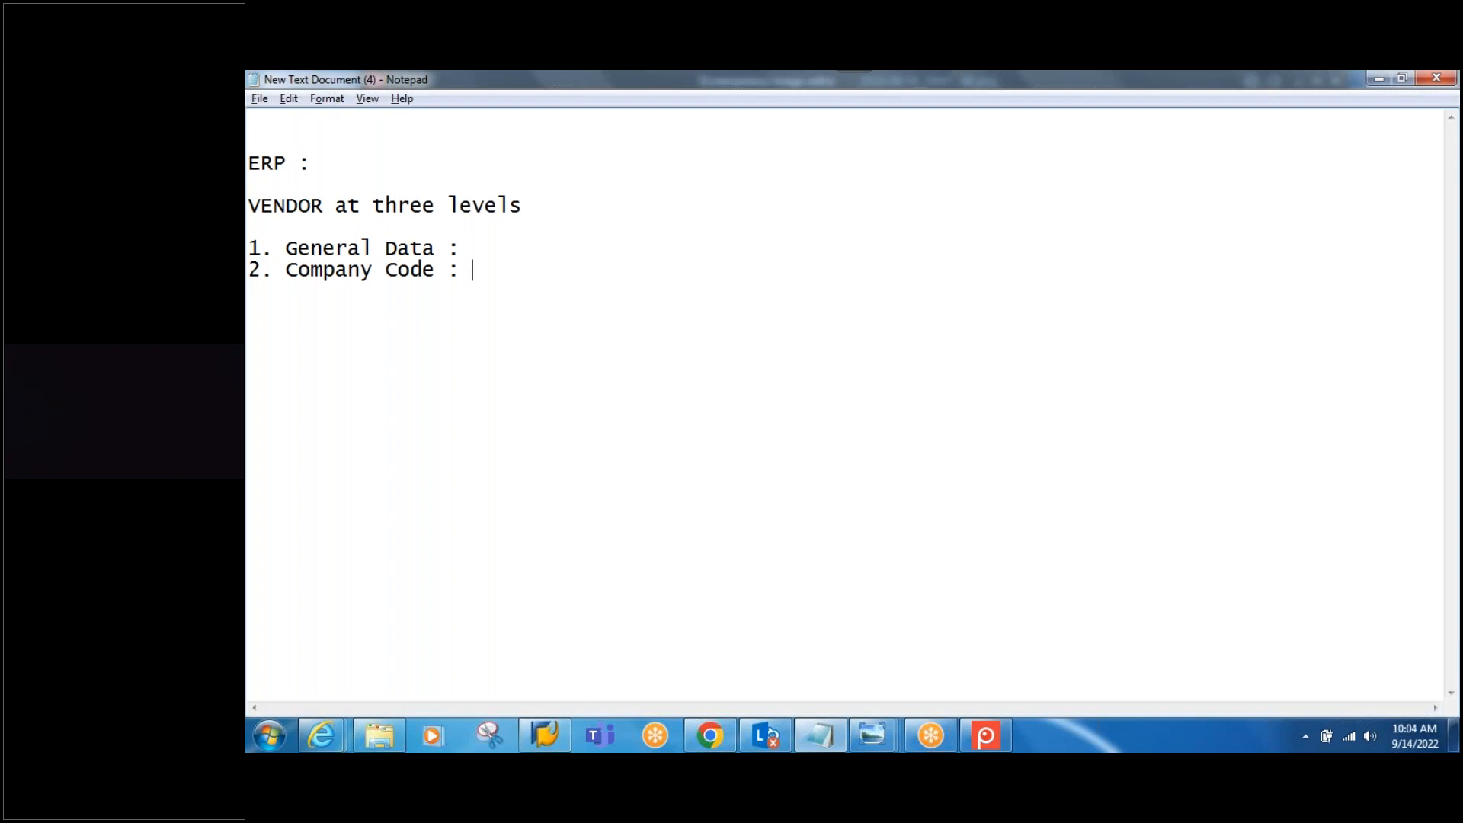
{"action": "type", "text": "3. Purchase O"}
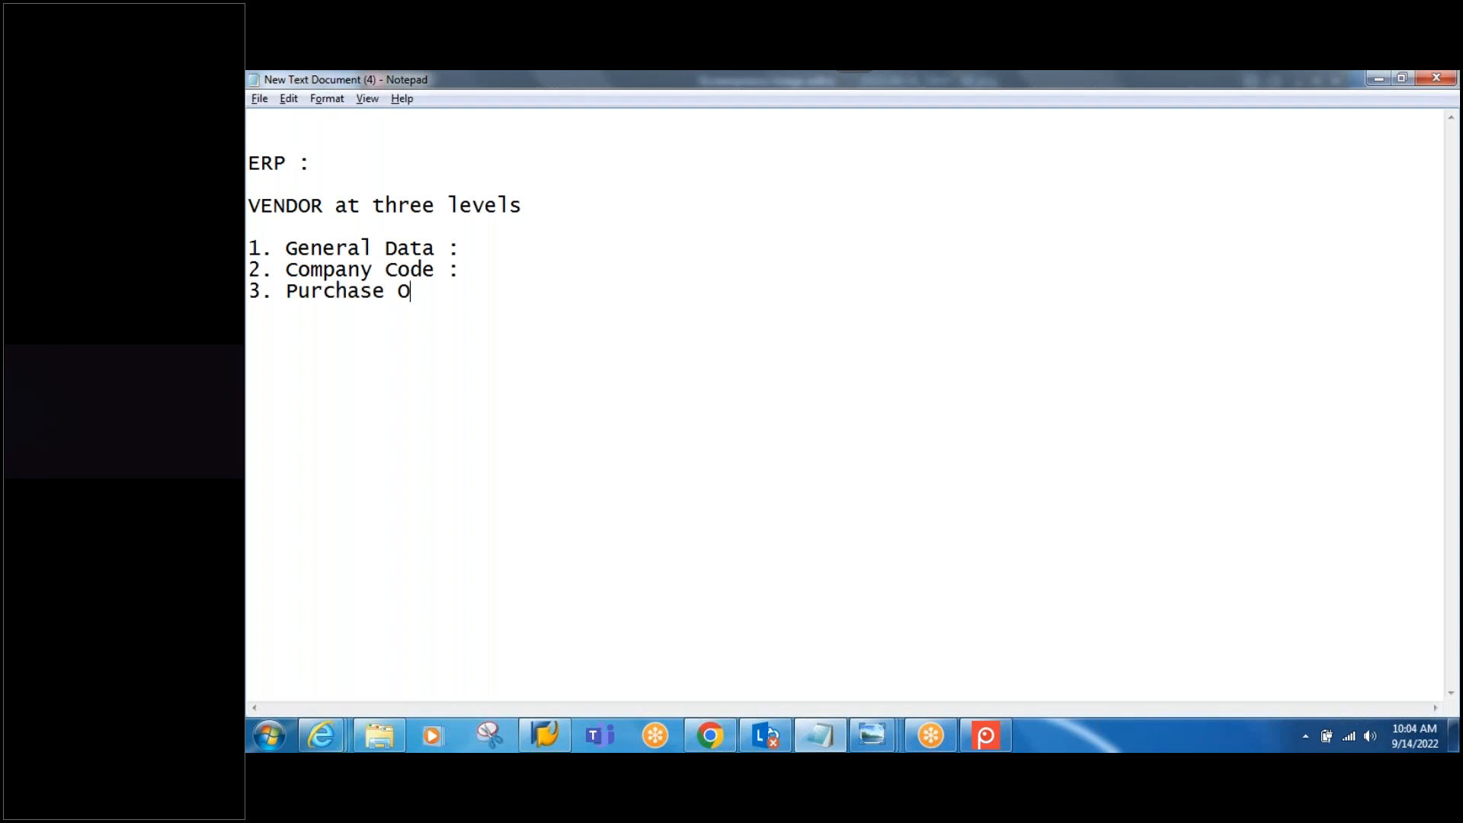
{"action": "type", "text": "rg Level :"}
Step: Note XK01 below the list and start the 'CUSTOMER at three levels' heading
{"action": "key", "text": "Return"}
{"action": "type", "text": "X"}
{"action": "right_click", "coordinate": [673, 281]}
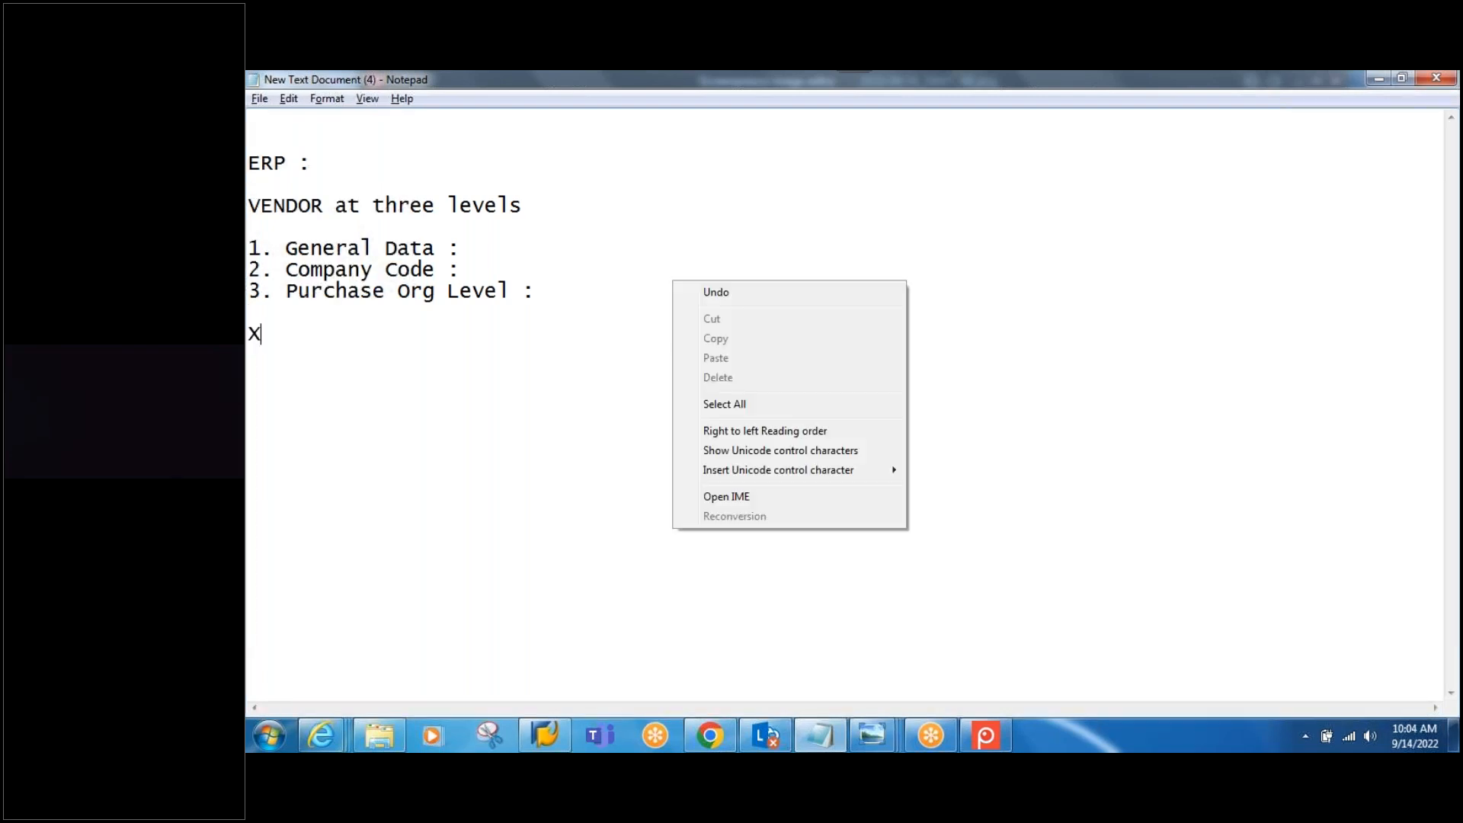
{"action": "left_click", "coordinate": [408, 395]}
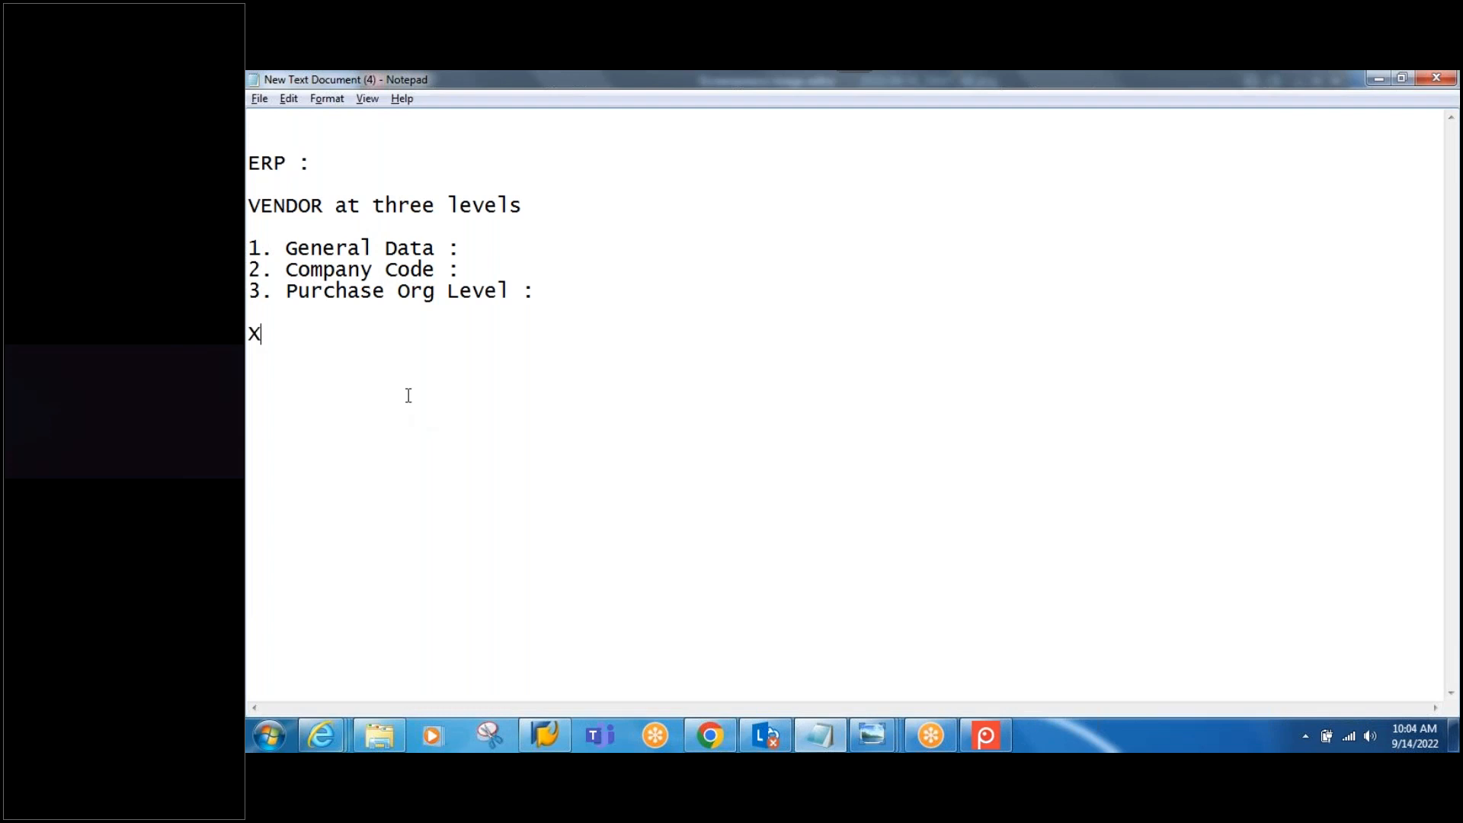
{"action": "type", "text": "K01   "}
{"action": "type", "text": "CUST"}
{"action": "type", "text": "OMER"}
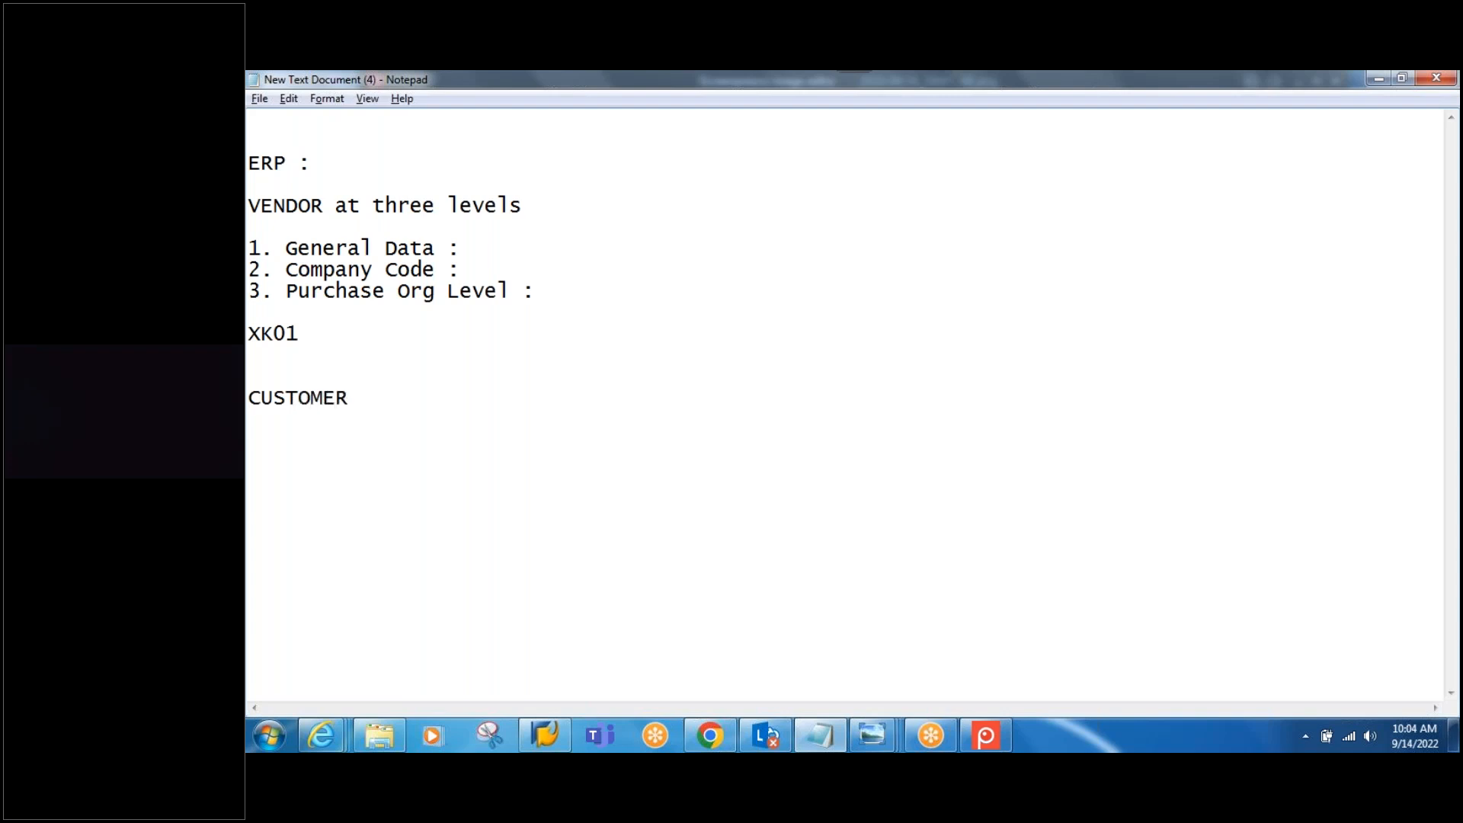
{"action": "type", "text": " at three levels"}
Step: List 1. General Data, 2. Company Code and 3. Sales area level under CUSTOMER, then note XD01
{"action": "key", "text": "Return"}
{"action": "key", "text": "Return"}
{"action": "type", "text": "1. "}
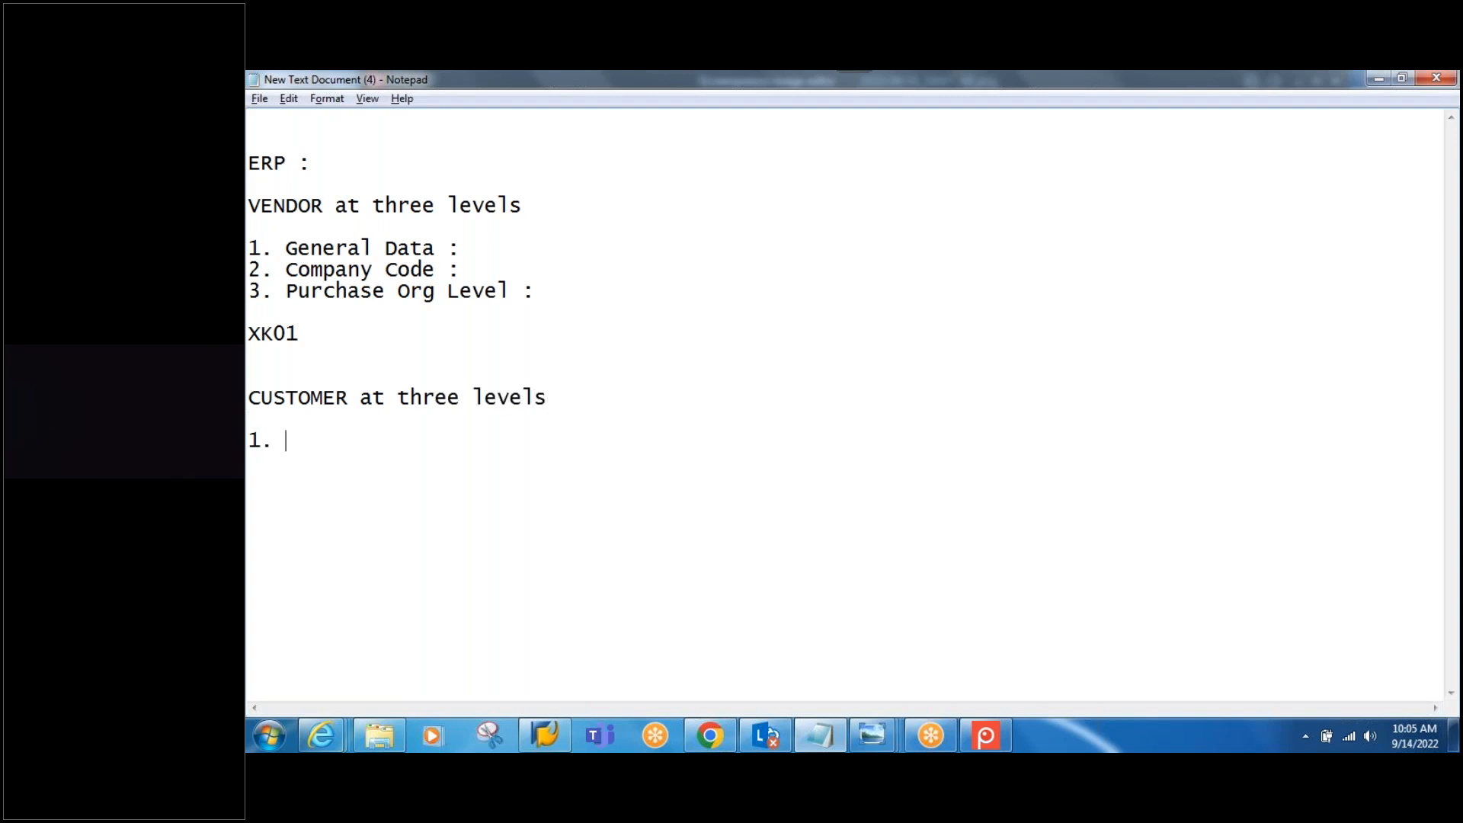
{"action": "type", "text": "Genral"}
{"action": "key", "text": "BackSpace"}
{"action": "key", "text": "BackSpace"}
{"action": "key", "text": "BackSpace"}
{"action": "key", "text": "BackSpace"}
{"action": "type", "text": "eral D"}
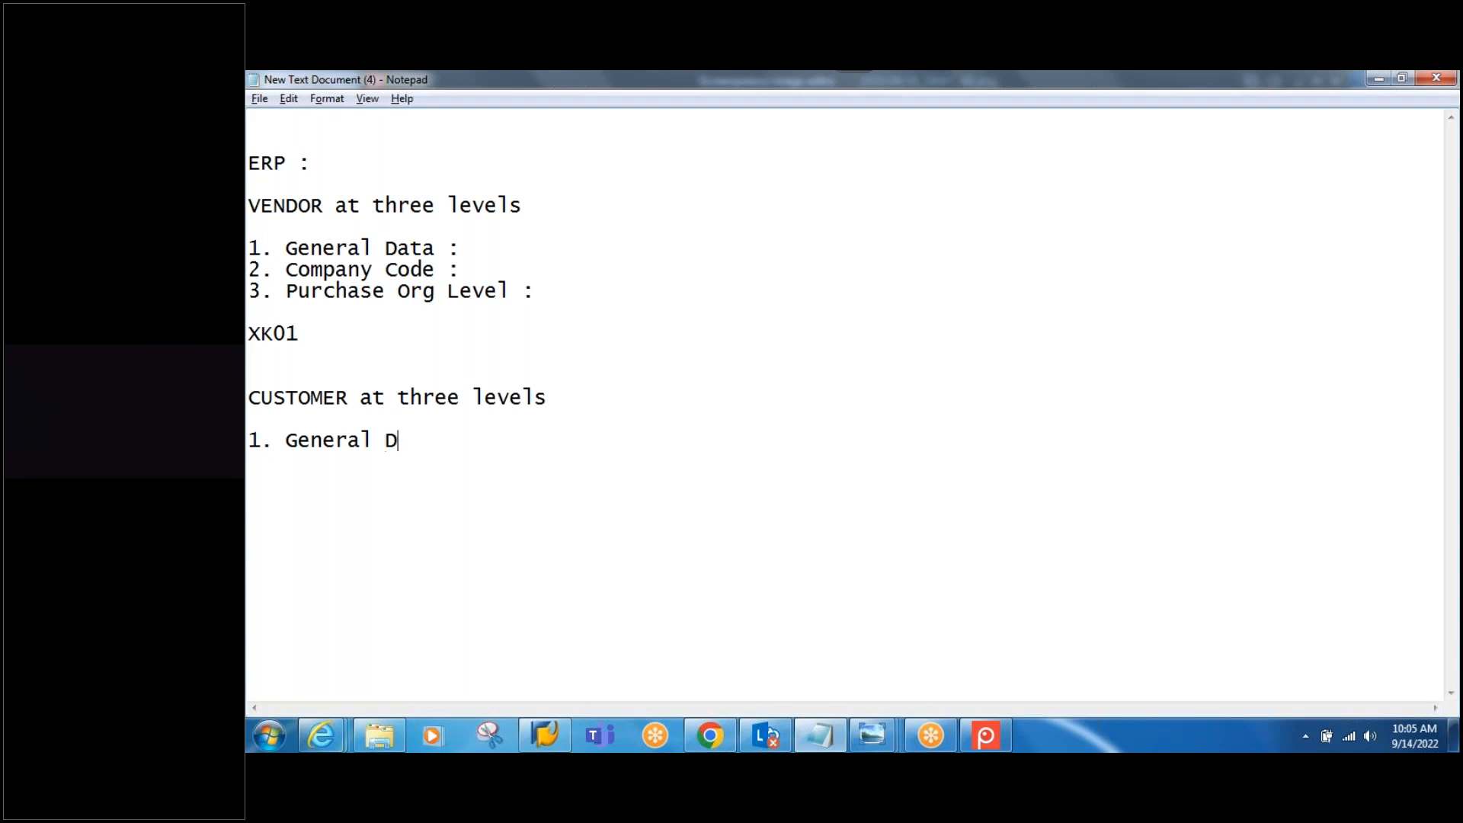
{"action": "type", "text": "ata 2. Company Code"}
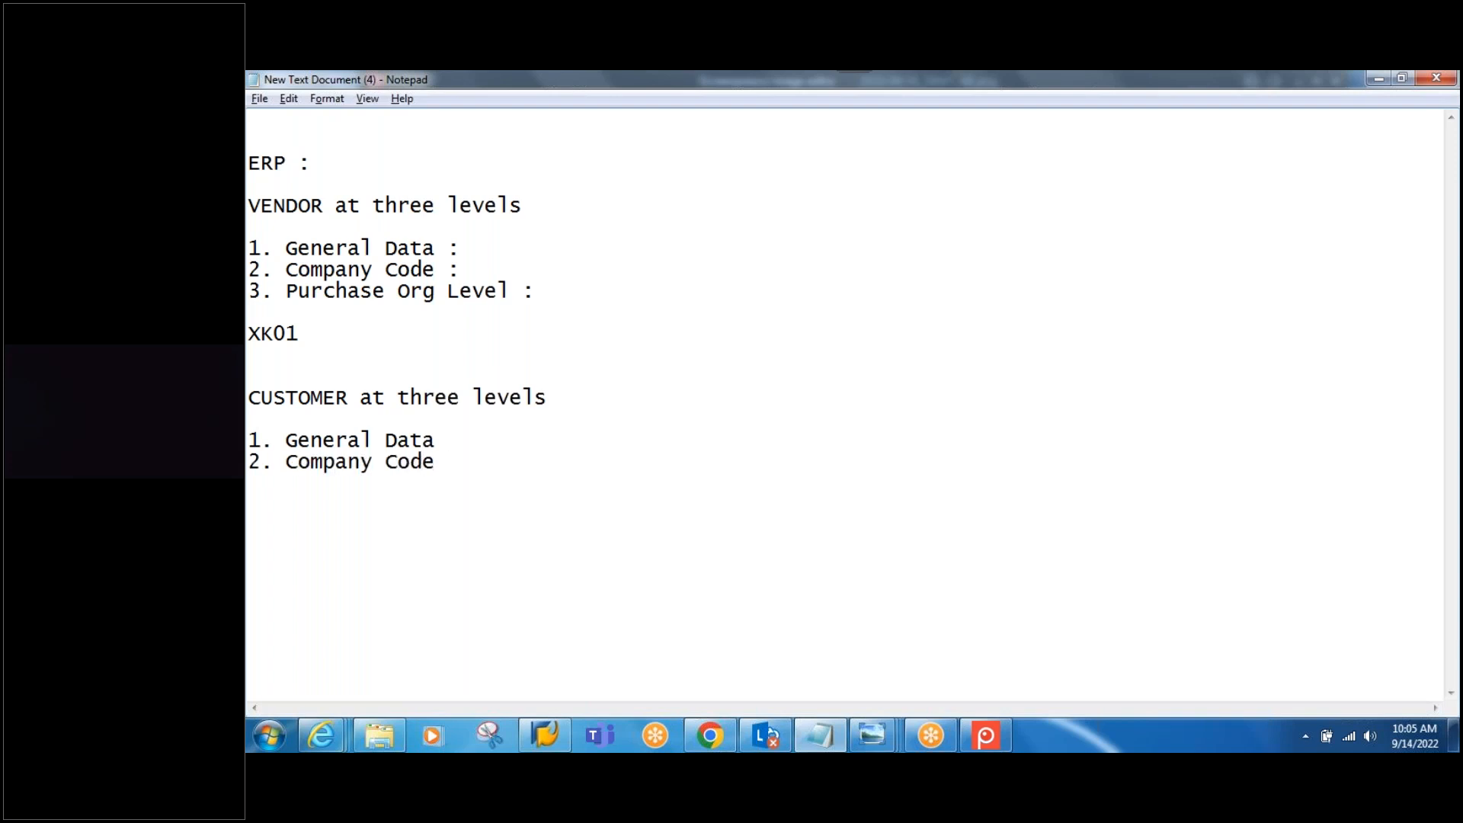
{"action": "key", "text": "Return"}
{"action": "type", "text": "3. Salea"}
{"action": "key", "text": "BackSpace"}
{"action": "type", "text": "s area"}
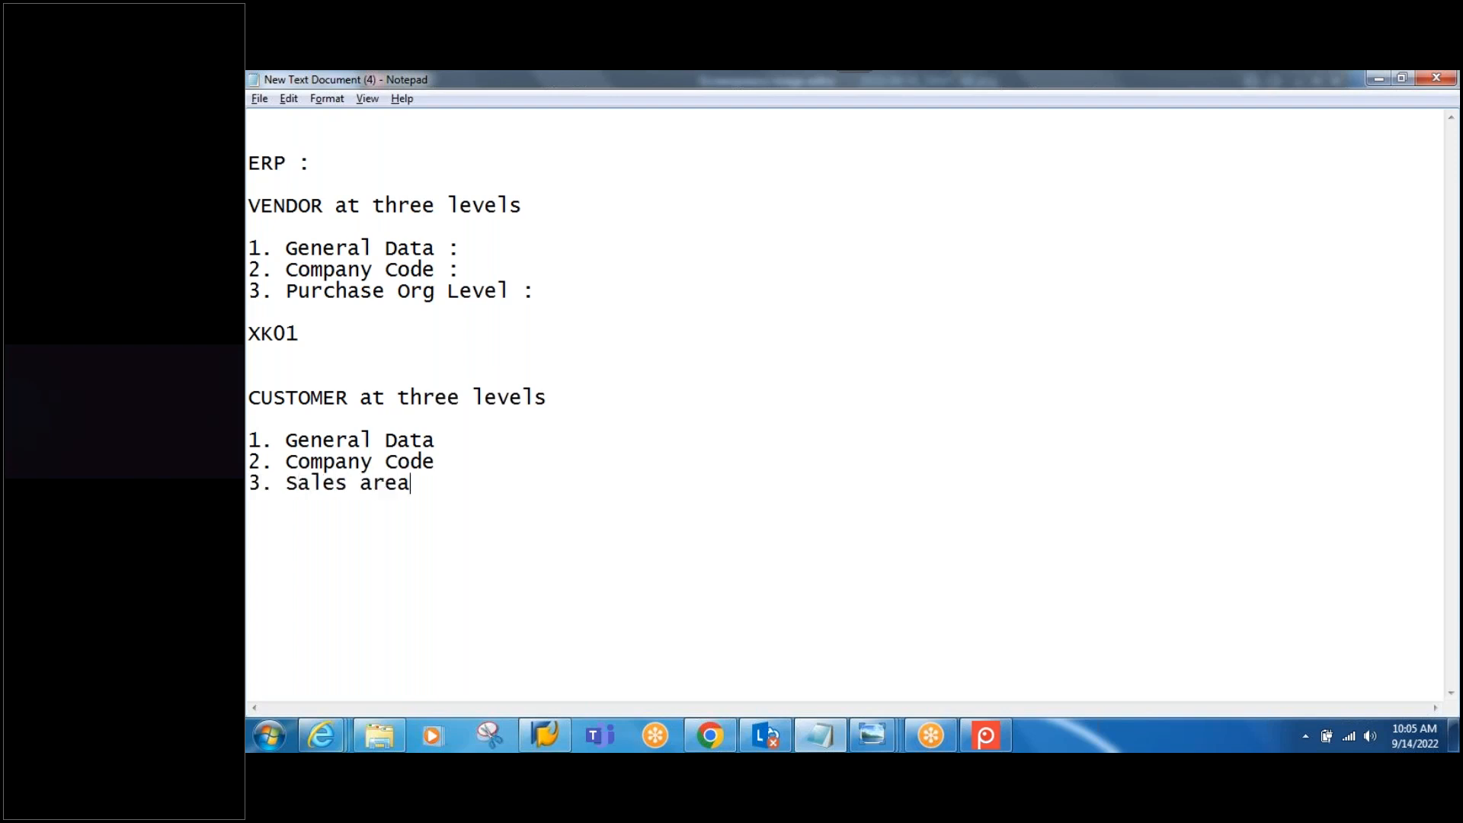
{"action": "type", "text": " level  "}
{"action": "type", "text": "XD01"}
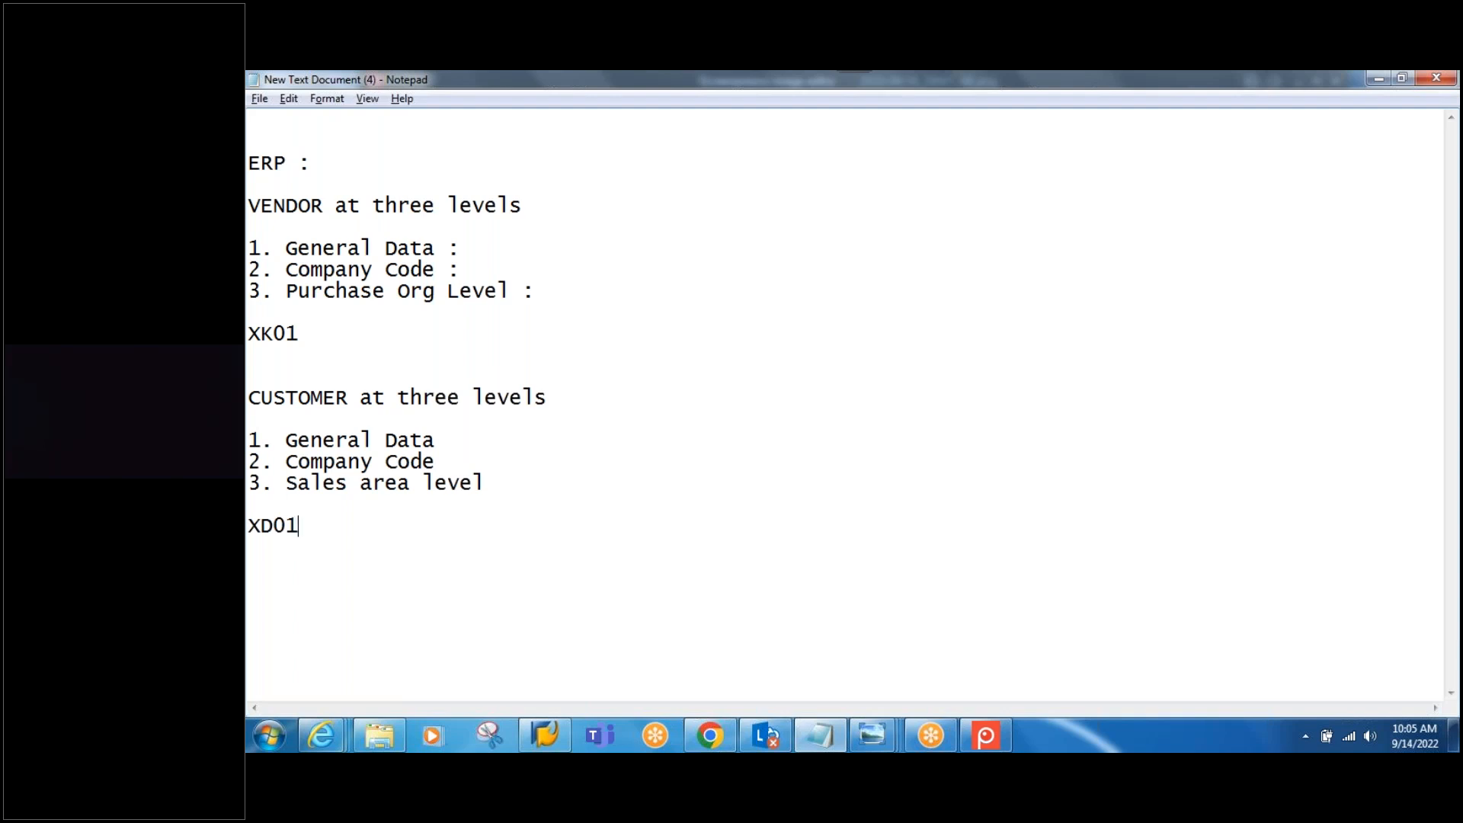
Step: Log on to the ECC system with the user's credentials and start transaction XK01
{"action": "left_click", "coordinate": [546, 736]}
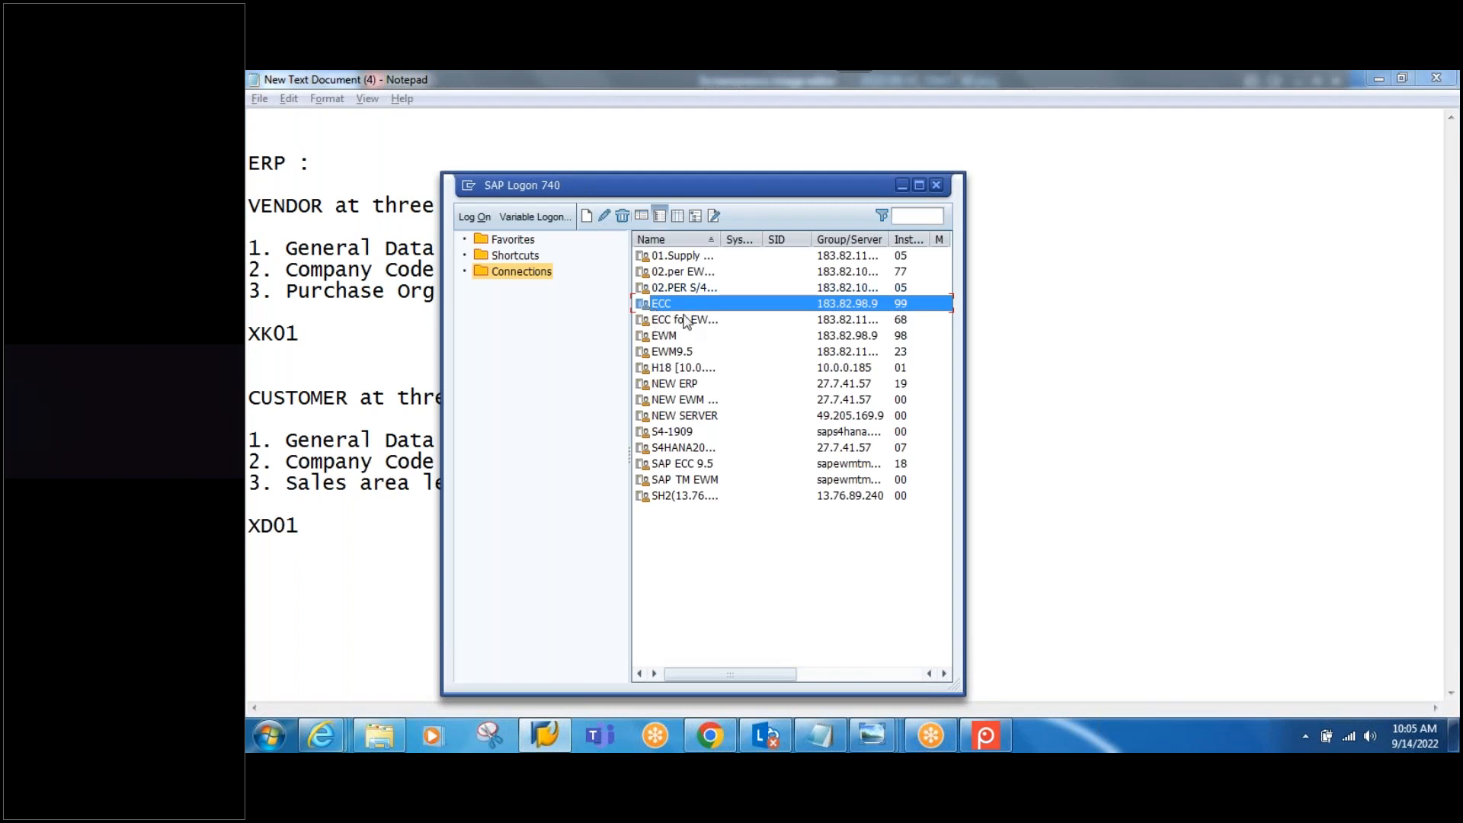
{"action": "double_click", "coordinate": [657, 305]}
{"action": "type", "text": "ecc"}
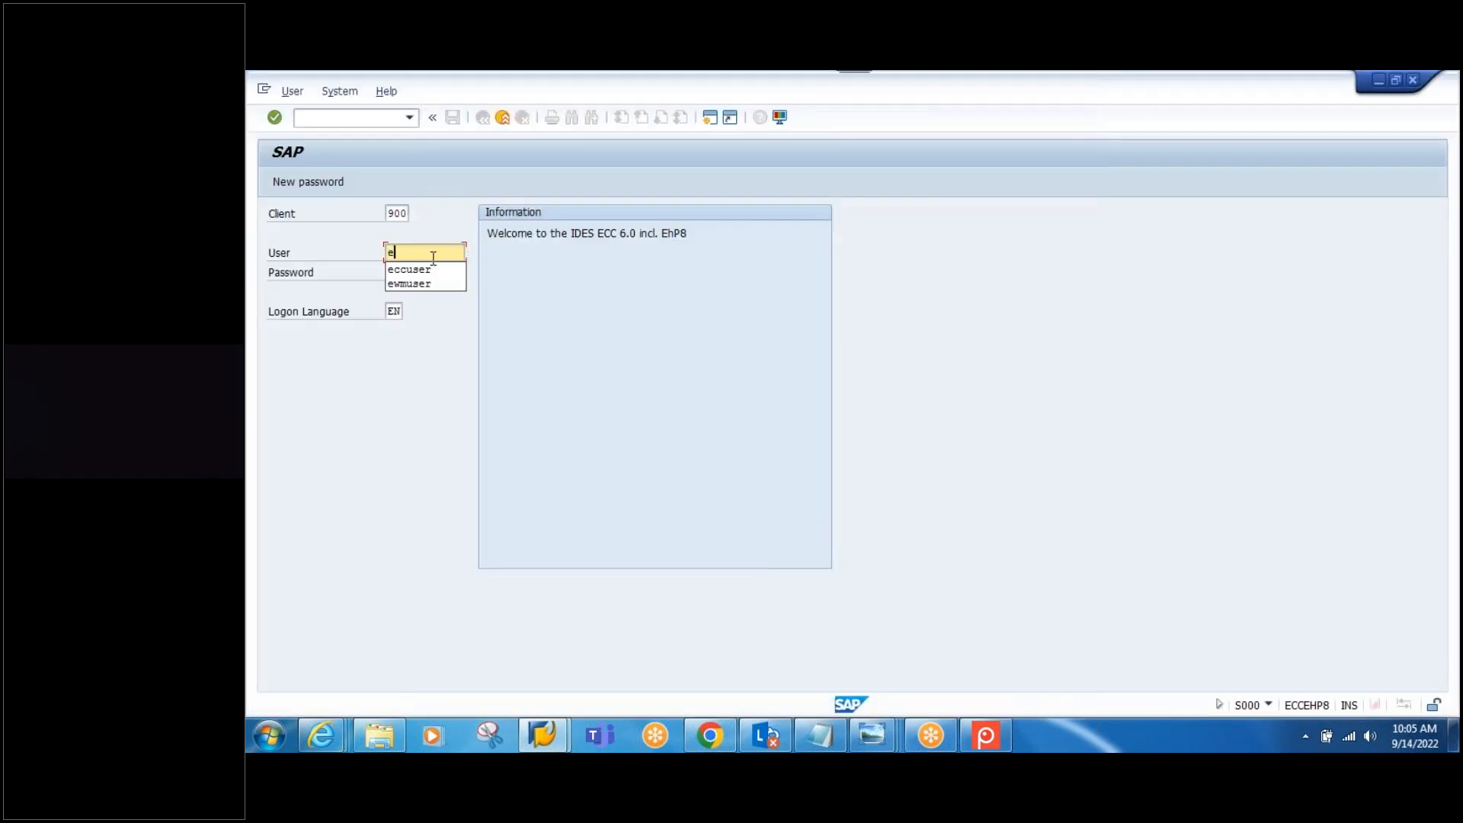
{"action": "double_click", "coordinate": [421, 274]}
{"action": "type", "text": "*****"}
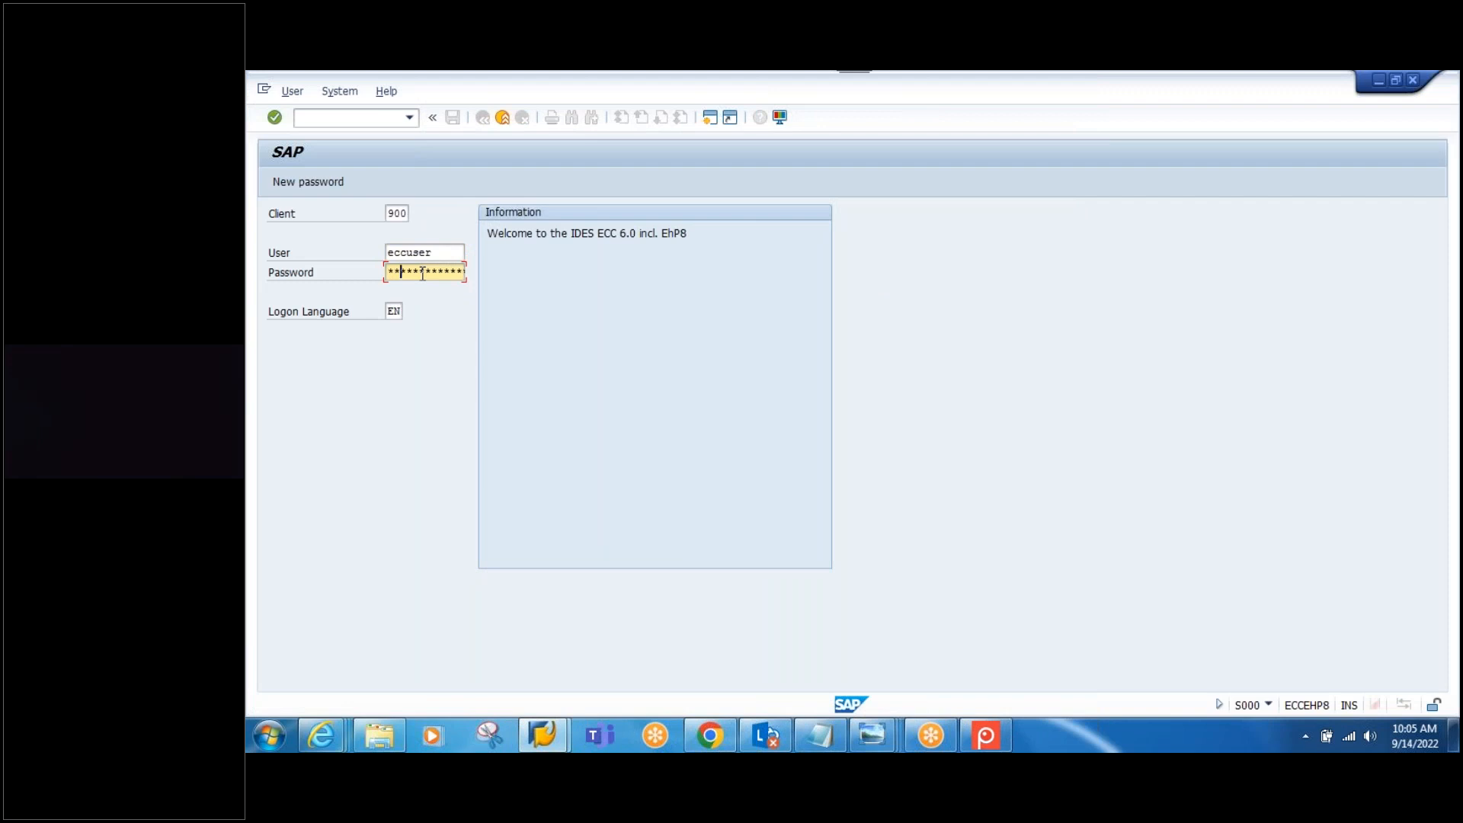
{"action": "key", "text": "Return"}
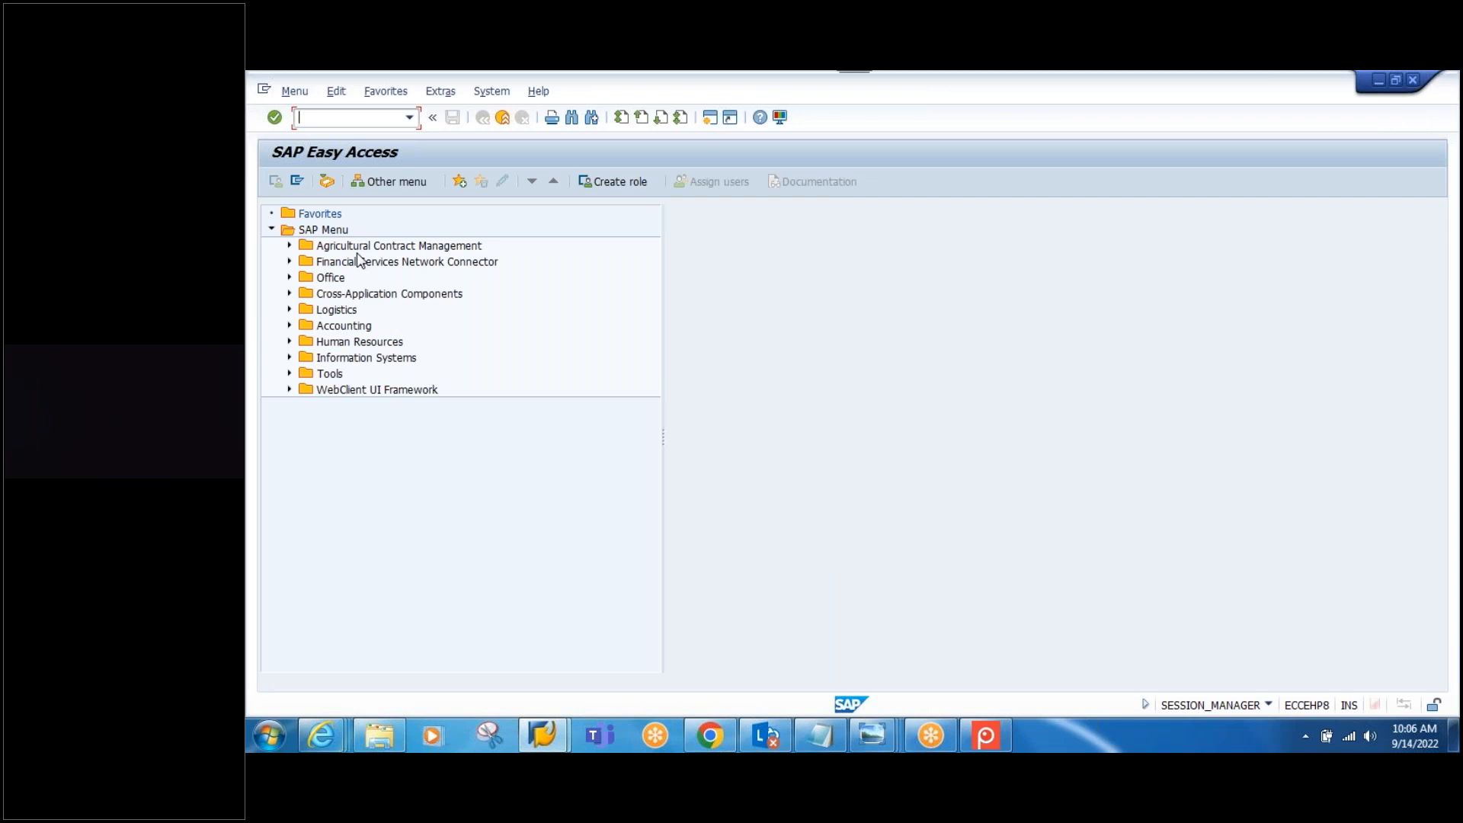
{"action": "type", "text": "XK01"}
{"action": "key", "text": "Return"}
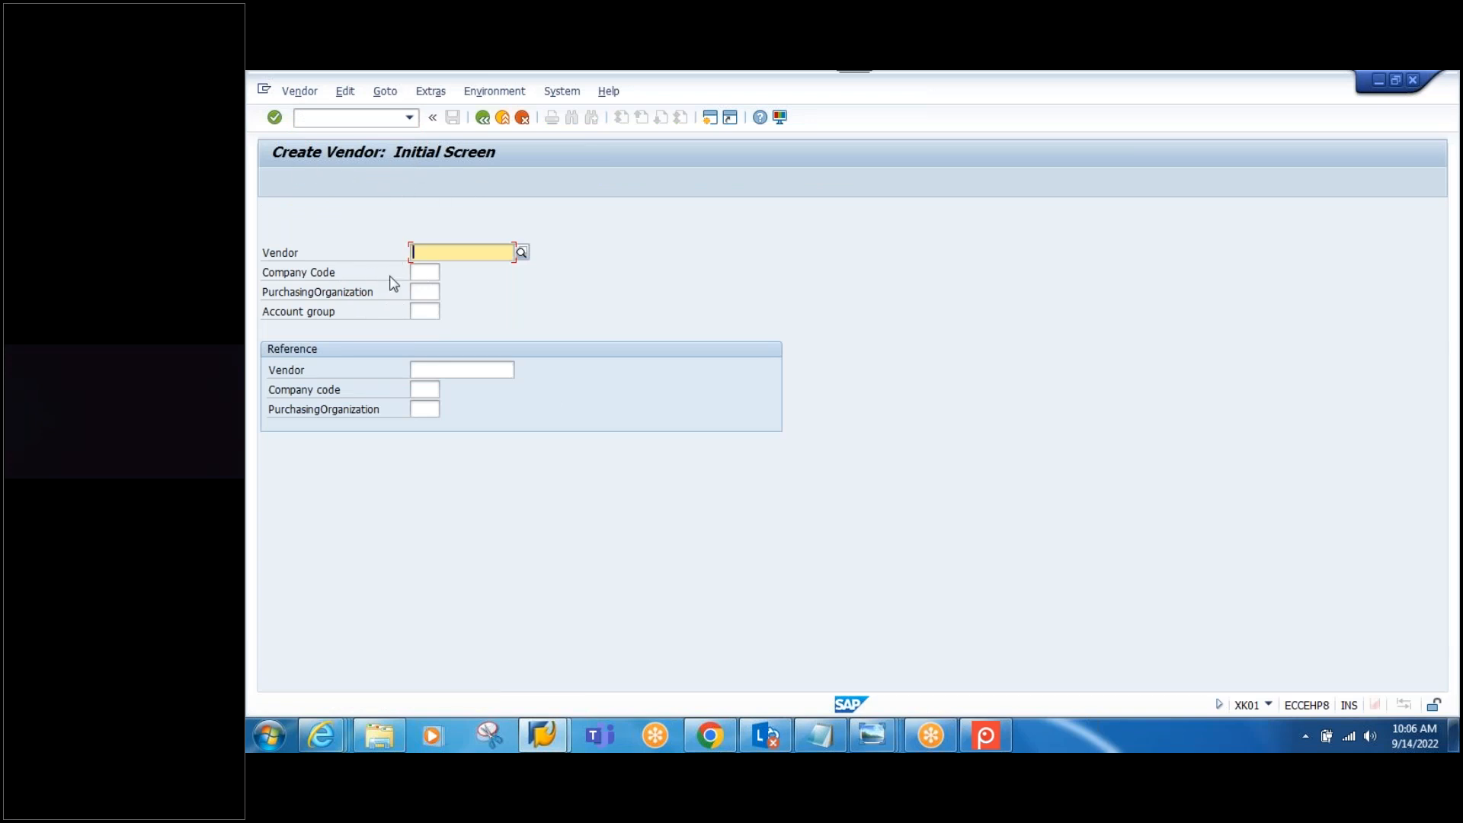
Step: Enter vendor SPCK-VEND, company code 1000, purchasing org 1000 and account group VEND, then continue
{"action": "left_click", "coordinate": [821, 735]}
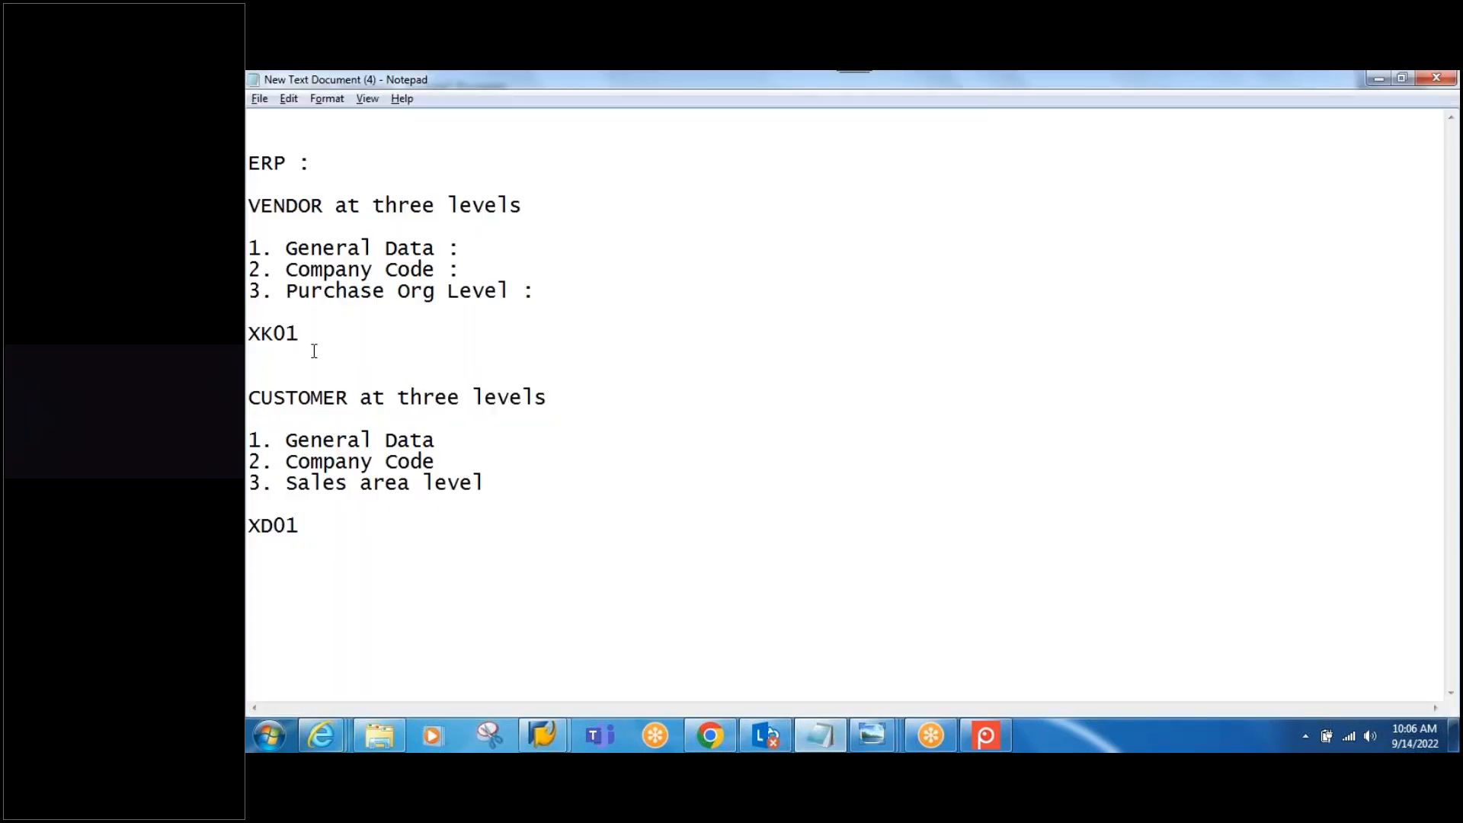
{"action": "key", "text": "alt+Tab"}
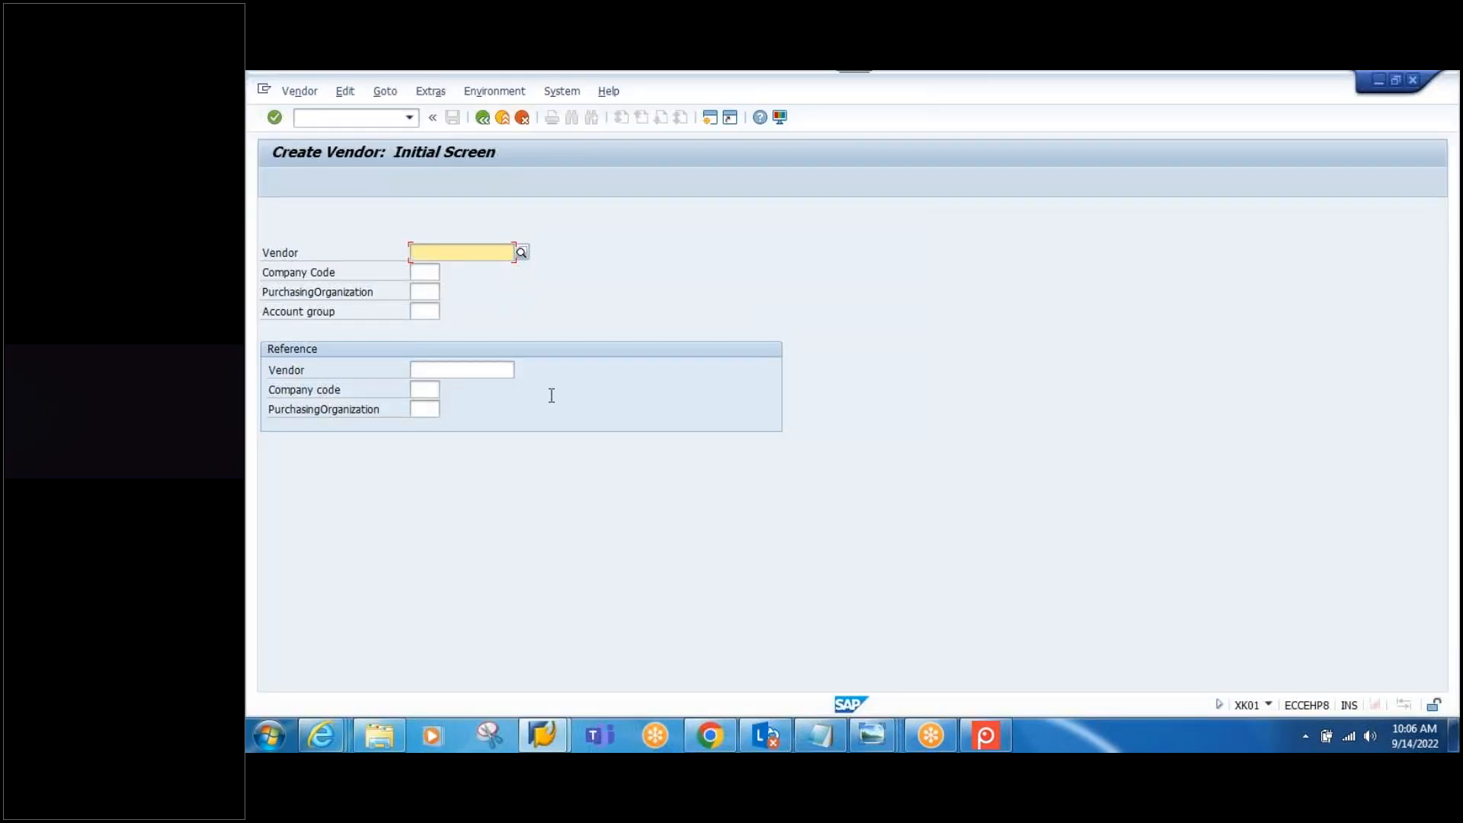
{"action": "type", "text": "SP"}
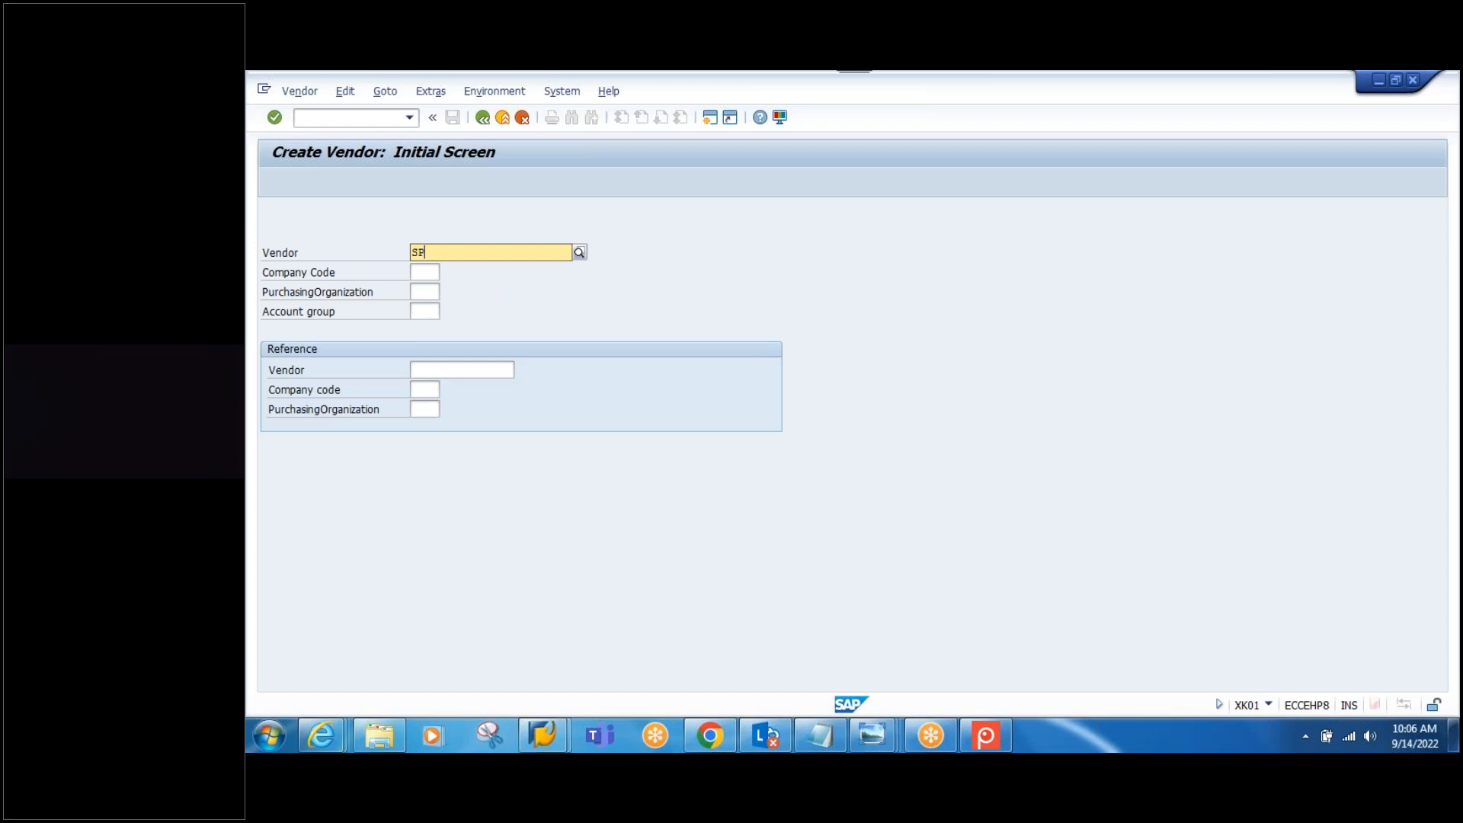
{"action": "type", "text": "CK-VEND"}
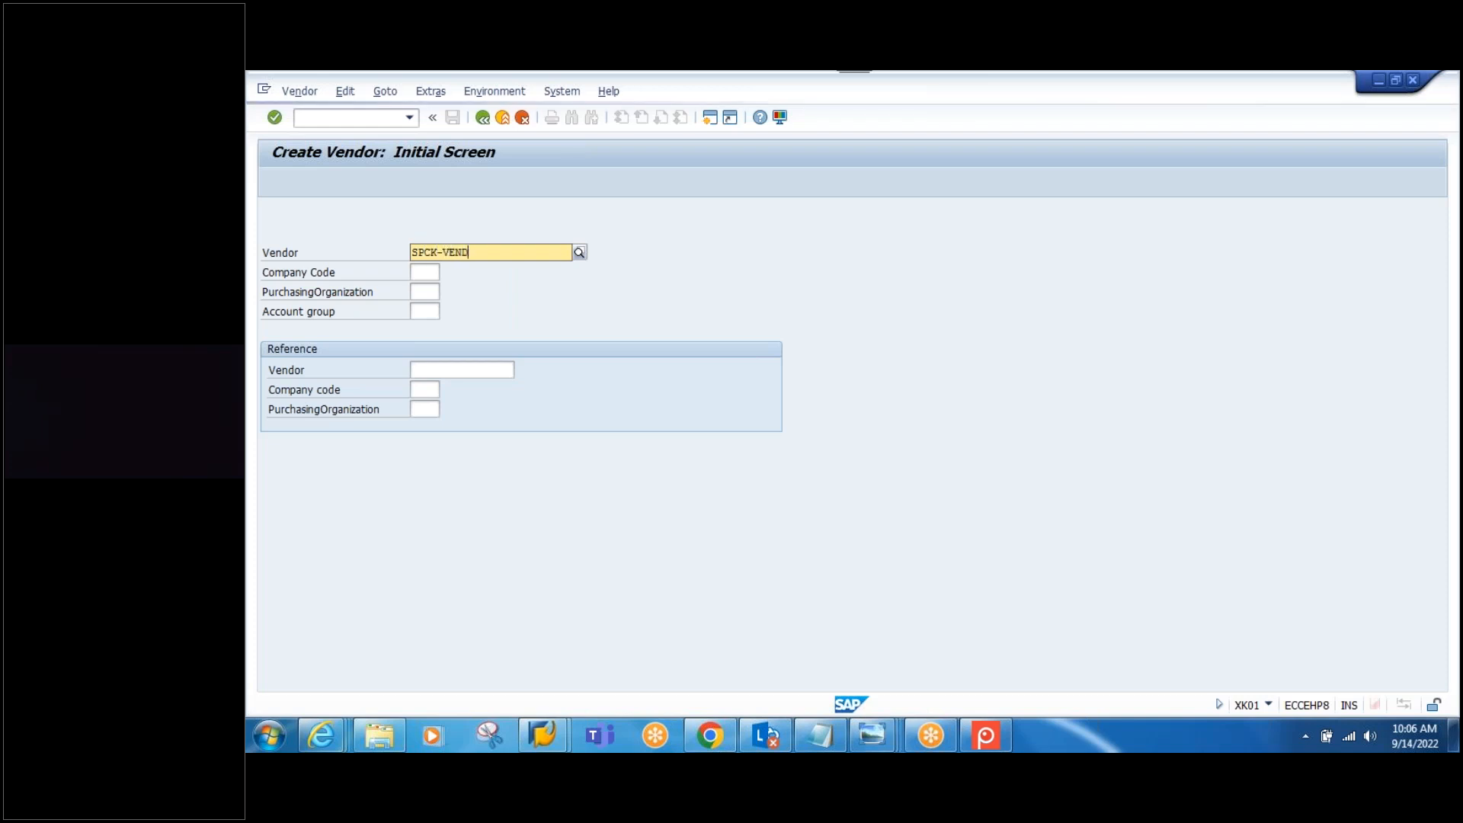
{"action": "left_click", "coordinate": [429, 271]}
{"action": "type", "text": "1000"}
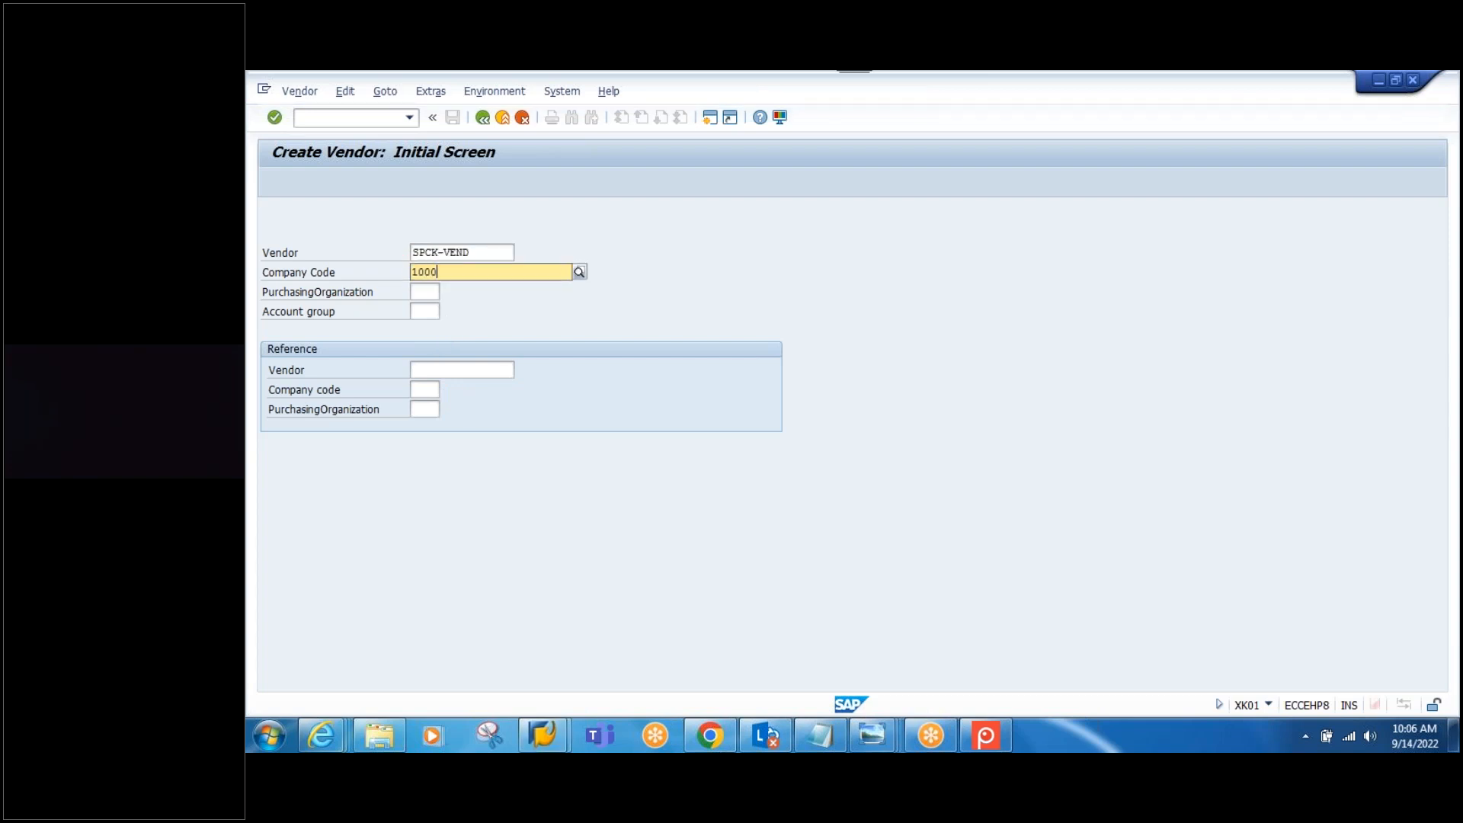
{"action": "left_click", "coordinate": [474, 308]}
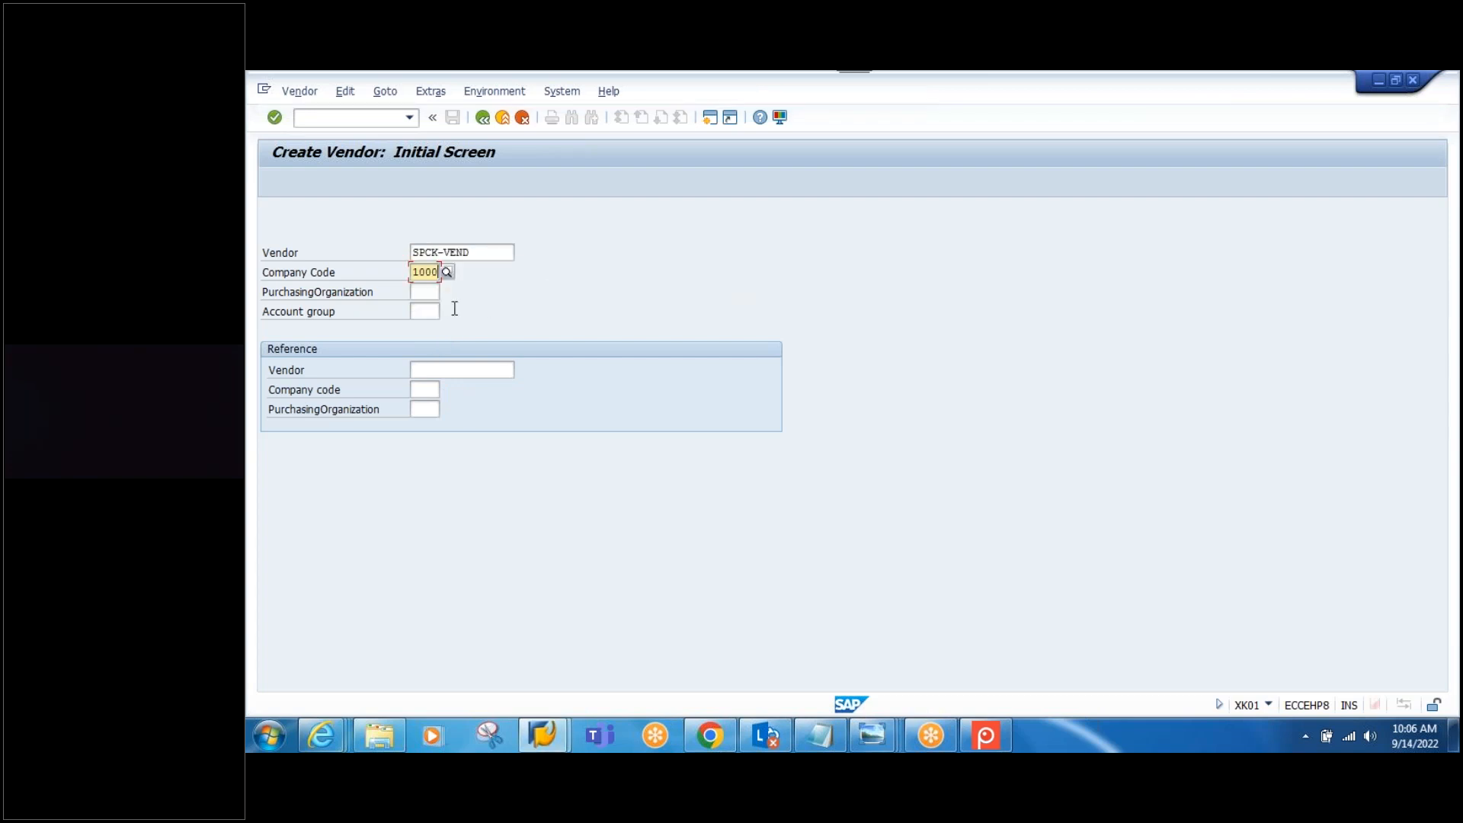
{"action": "left_click", "coordinate": [434, 297]}
{"action": "type", "text": "1000"}
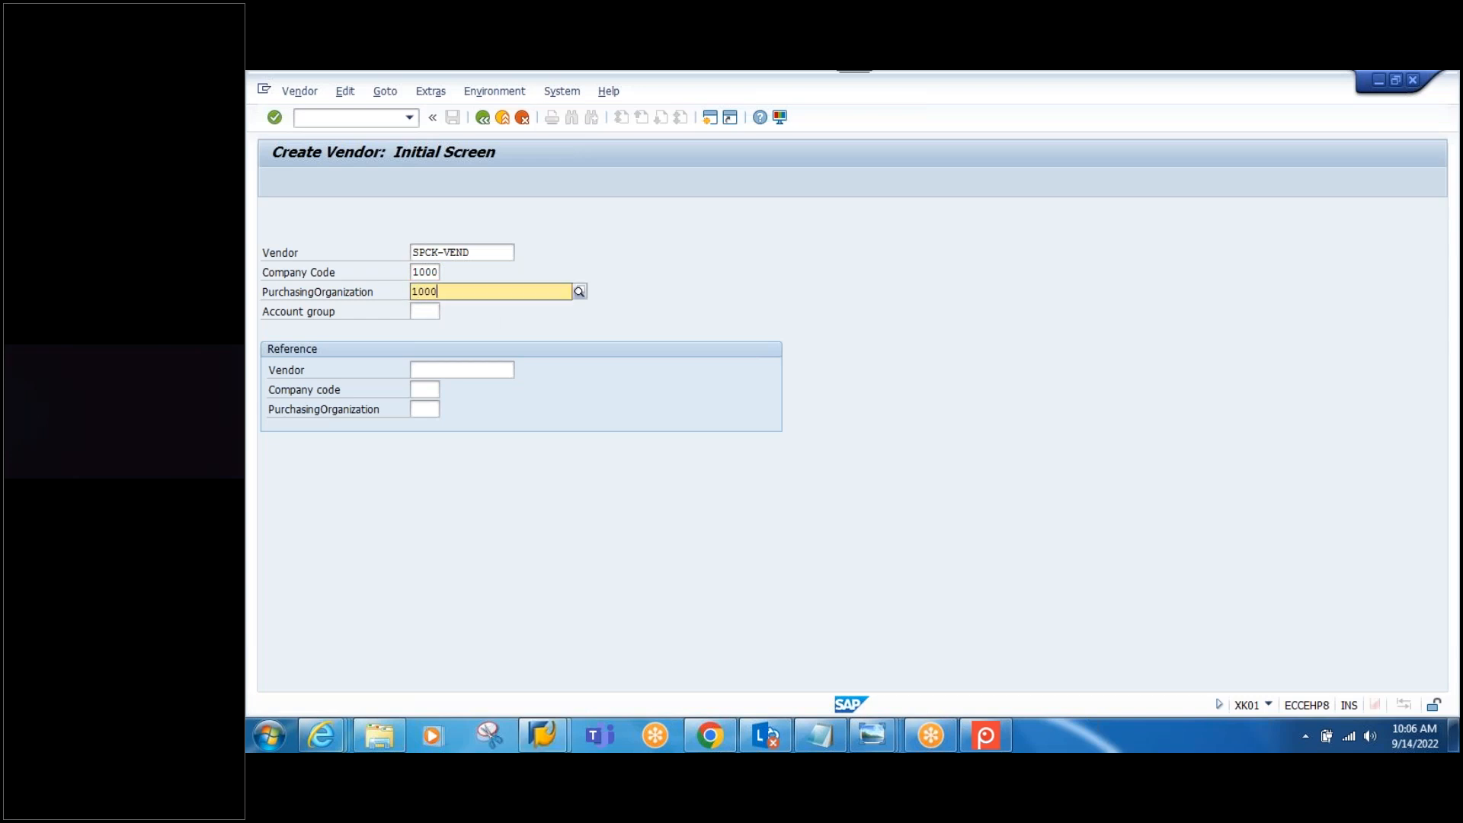
{"action": "left_click", "coordinate": [949, 340]}
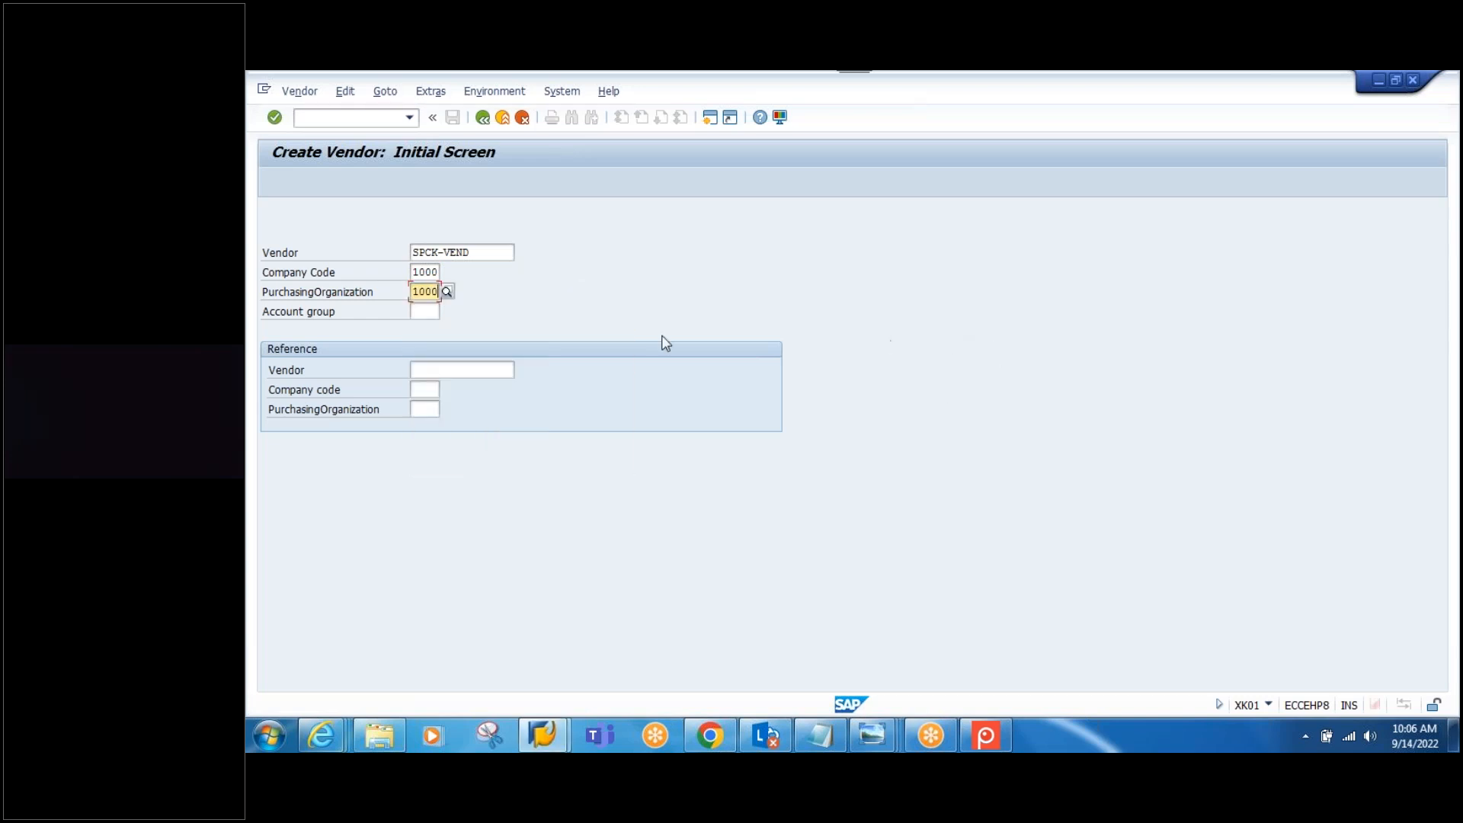
{"action": "left_click", "coordinate": [417, 313]}
{"action": "type", "text": "VEND"}
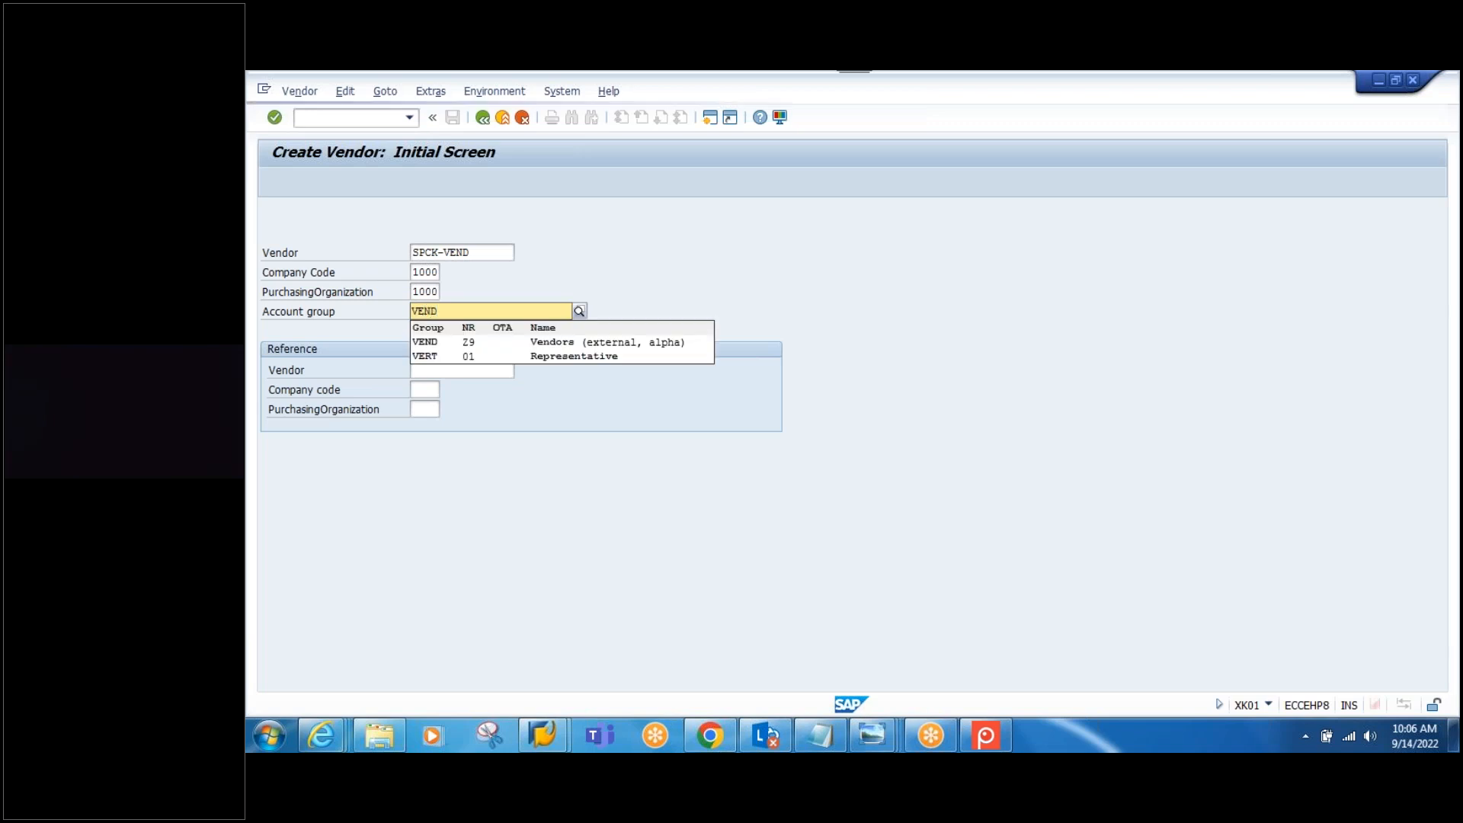
{"action": "left_click", "coordinate": [863, 340]}
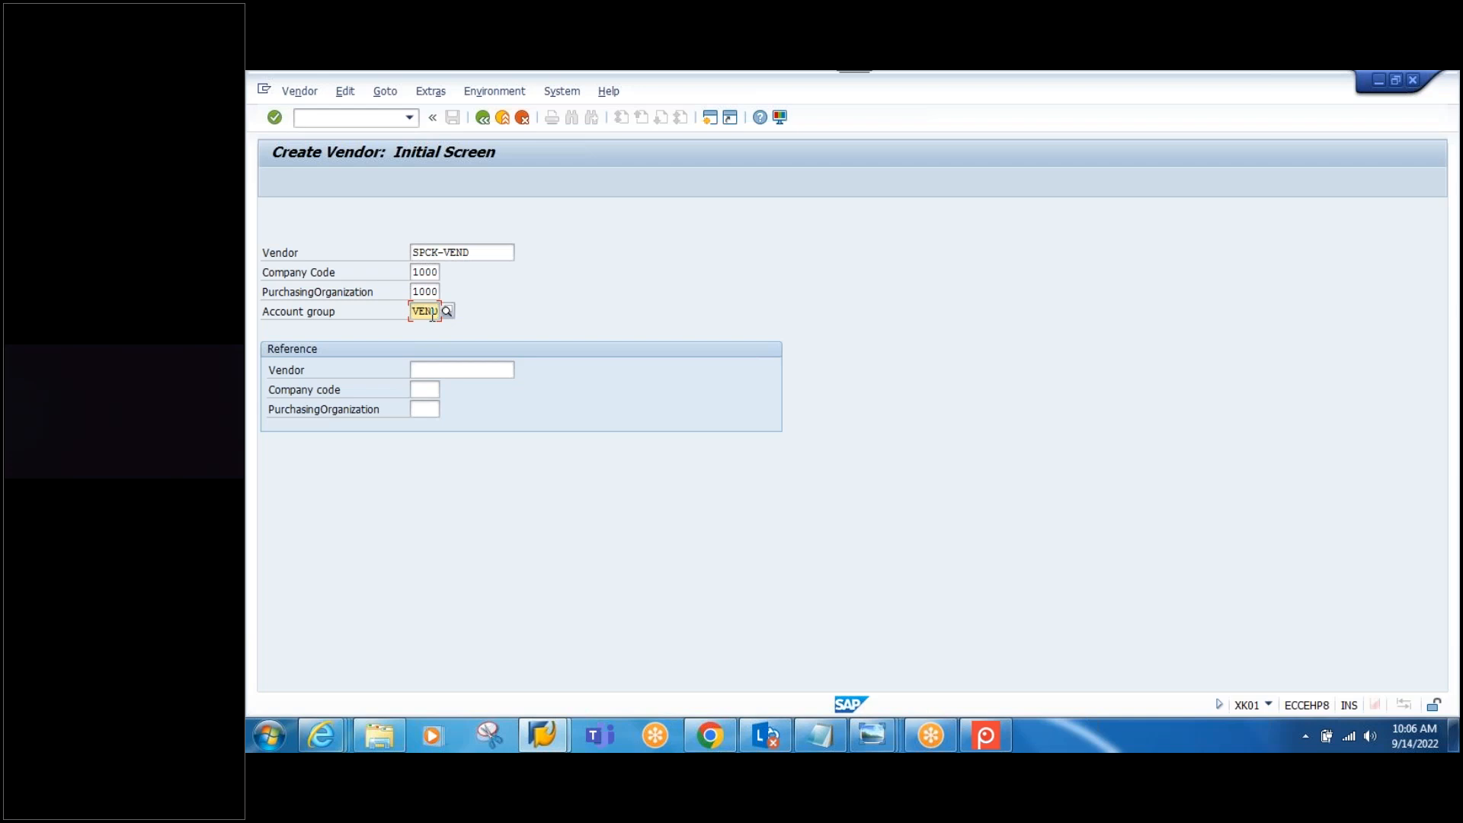
{"action": "key", "text": "Return"}
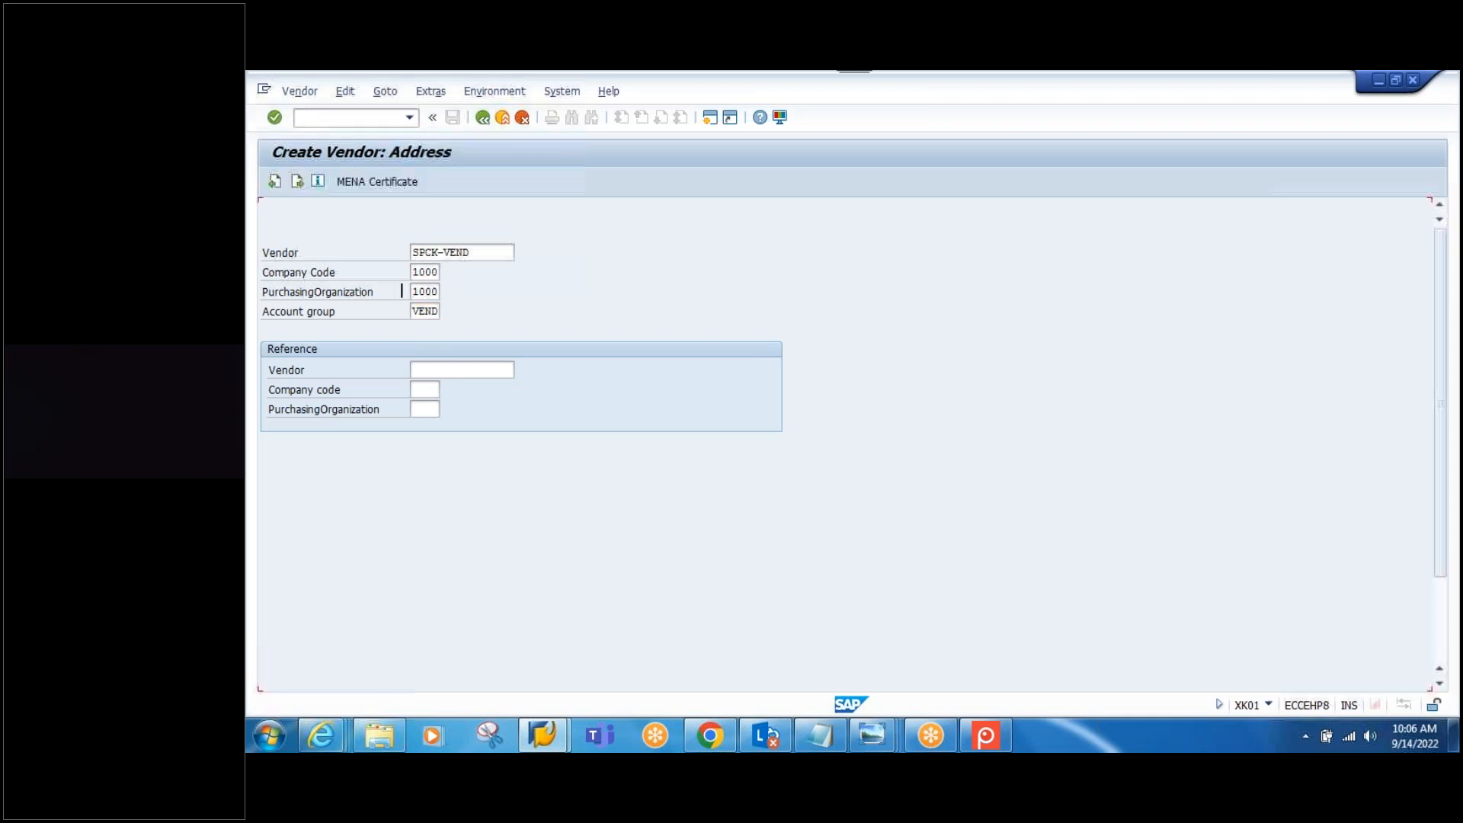
Step: Set title Company and use SPCK-VEND as the vendor's name and search term
{"action": "left_click", "coordinate": [594, 291]}
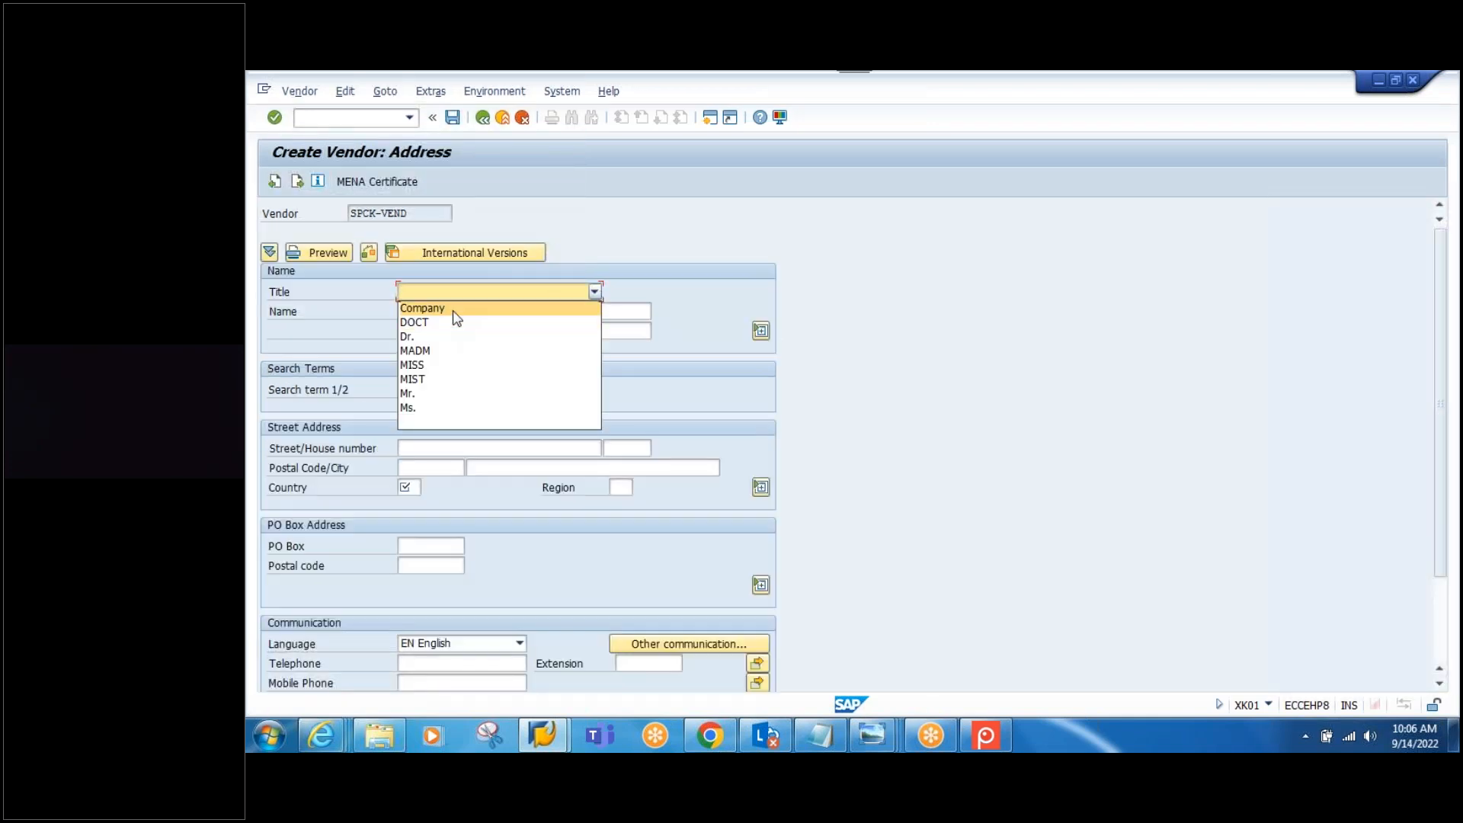
{"action": "left_click", "coordinate": [456, 317]}
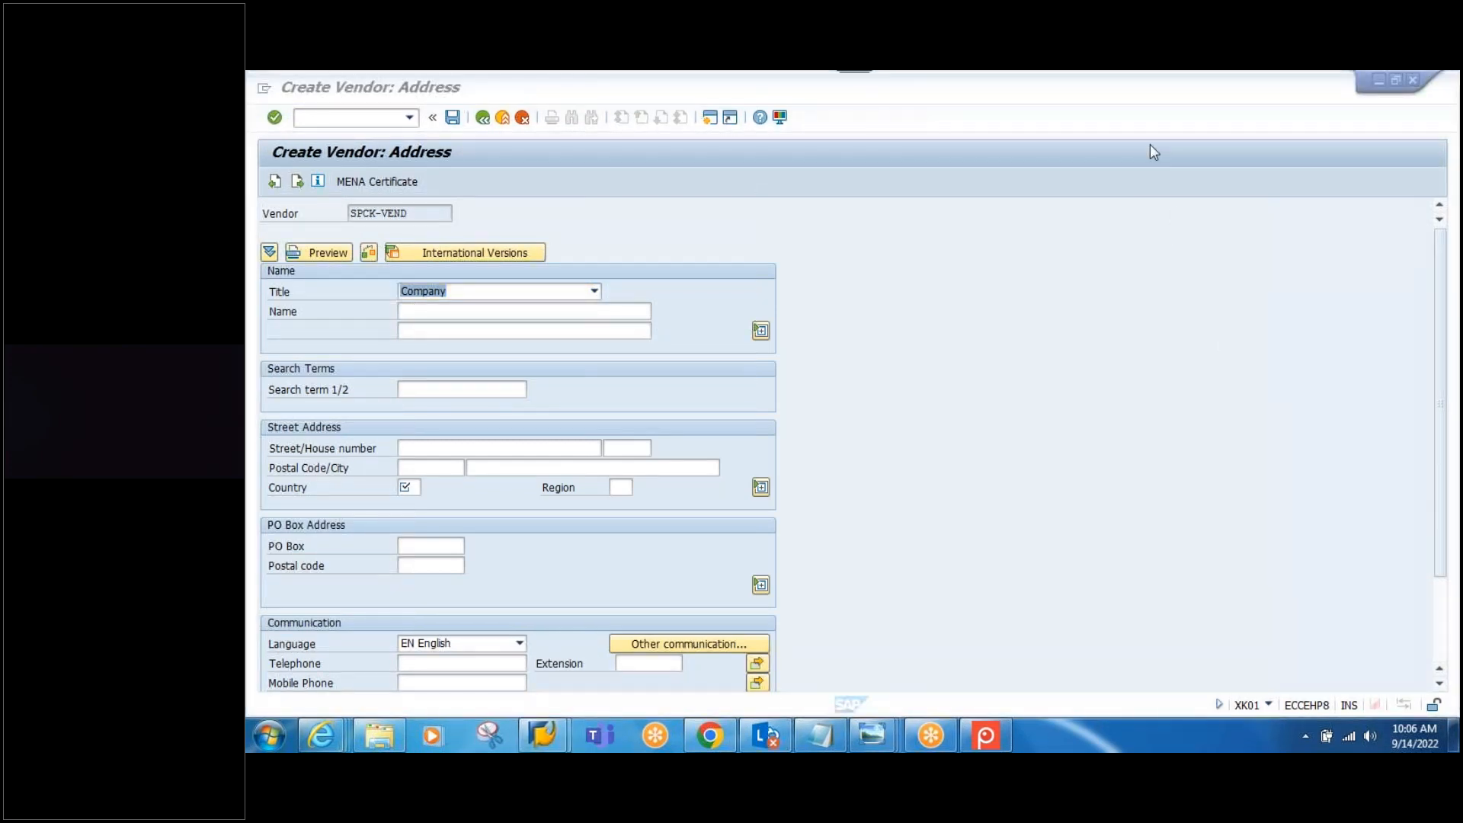
{"action": "left_click", "coordinate": [420, 214]}
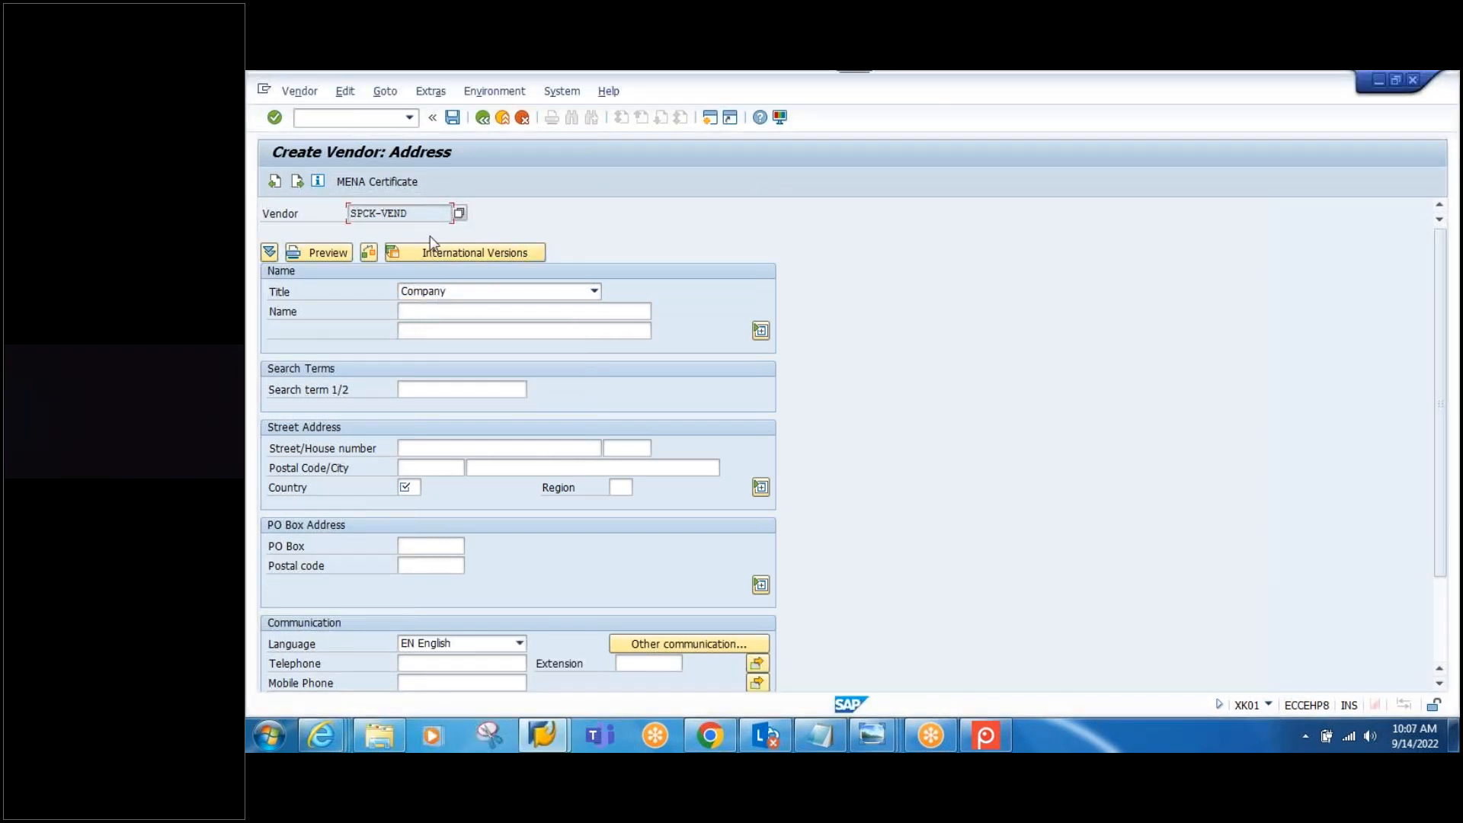
{"action": "left_click_drag", "start_coordinate": [415, 213], "coordinate": [354, 208]}
{"action": "key", "text": "ctrl+c"}
{"action": "left_click", "coordinate": [463, 311]}
{"action": "key", "text": "ctrl+v"}
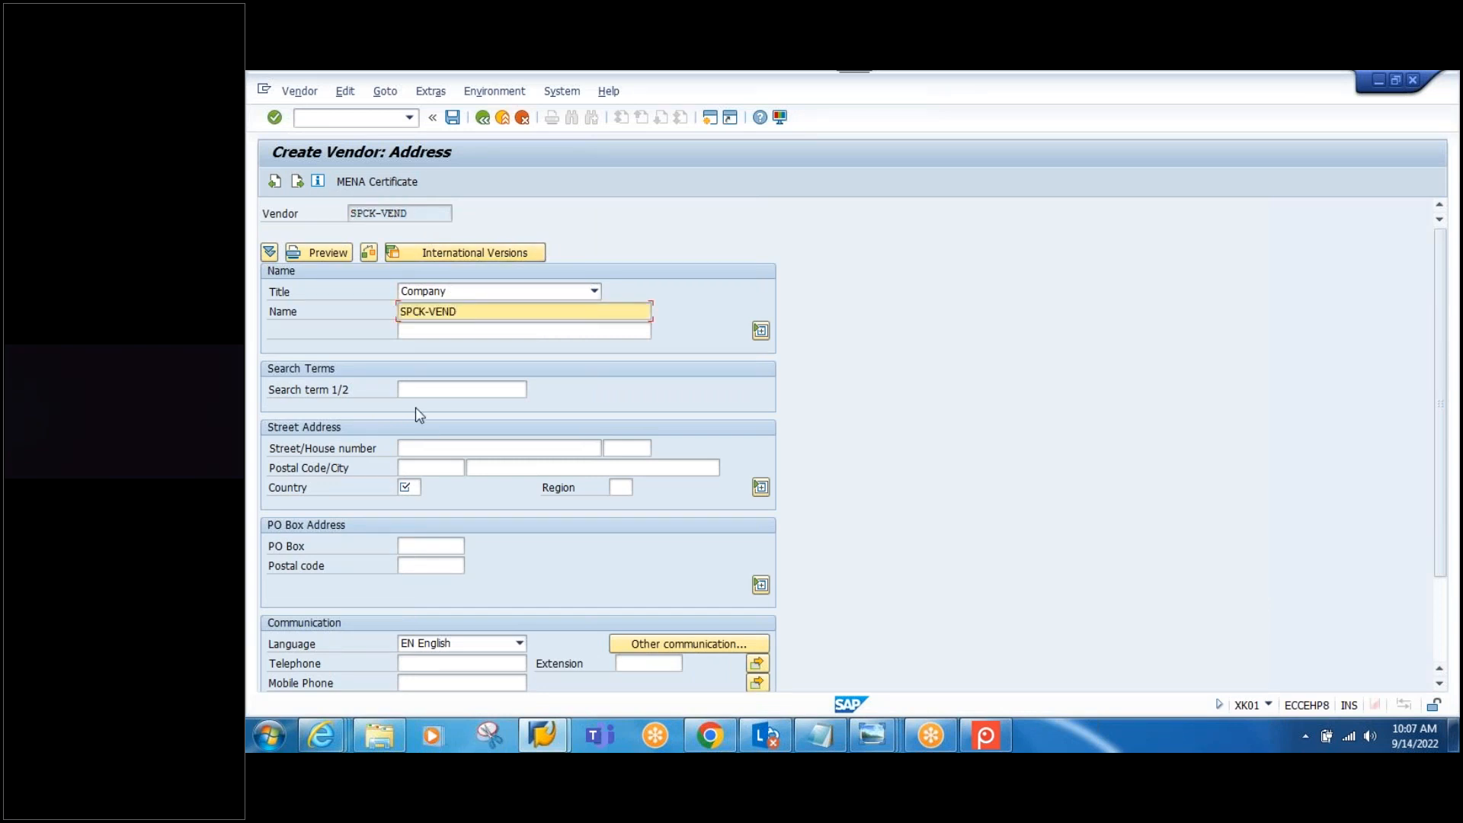
{"action": "left_click", "coordinate": [426, 390]}
{"action": "key", "text": "ctrl+v"}
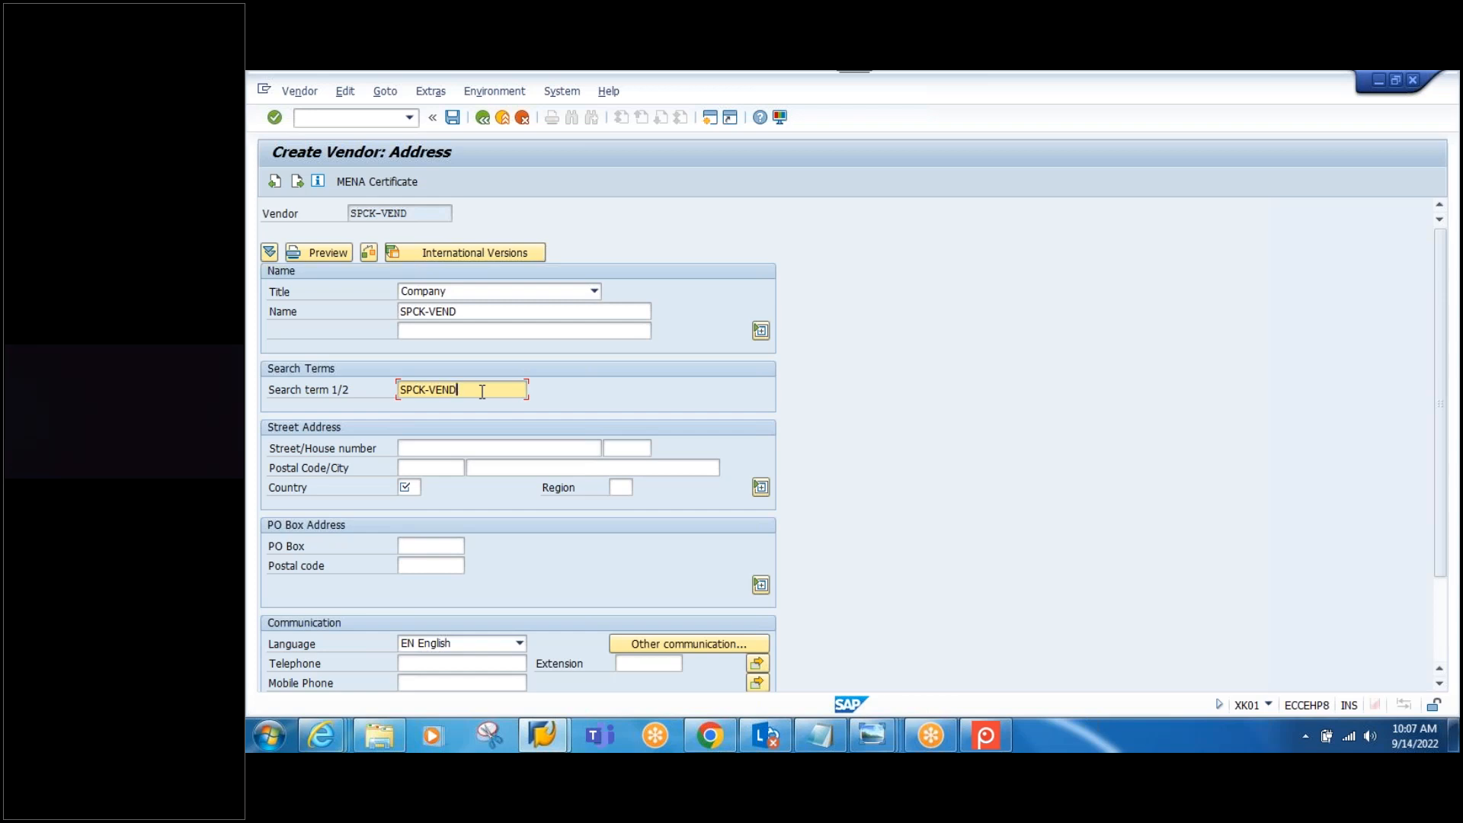
Step: Enter street STREET-112 and house number 333
{"action": "left_click", "coordinate": [464, 447]}
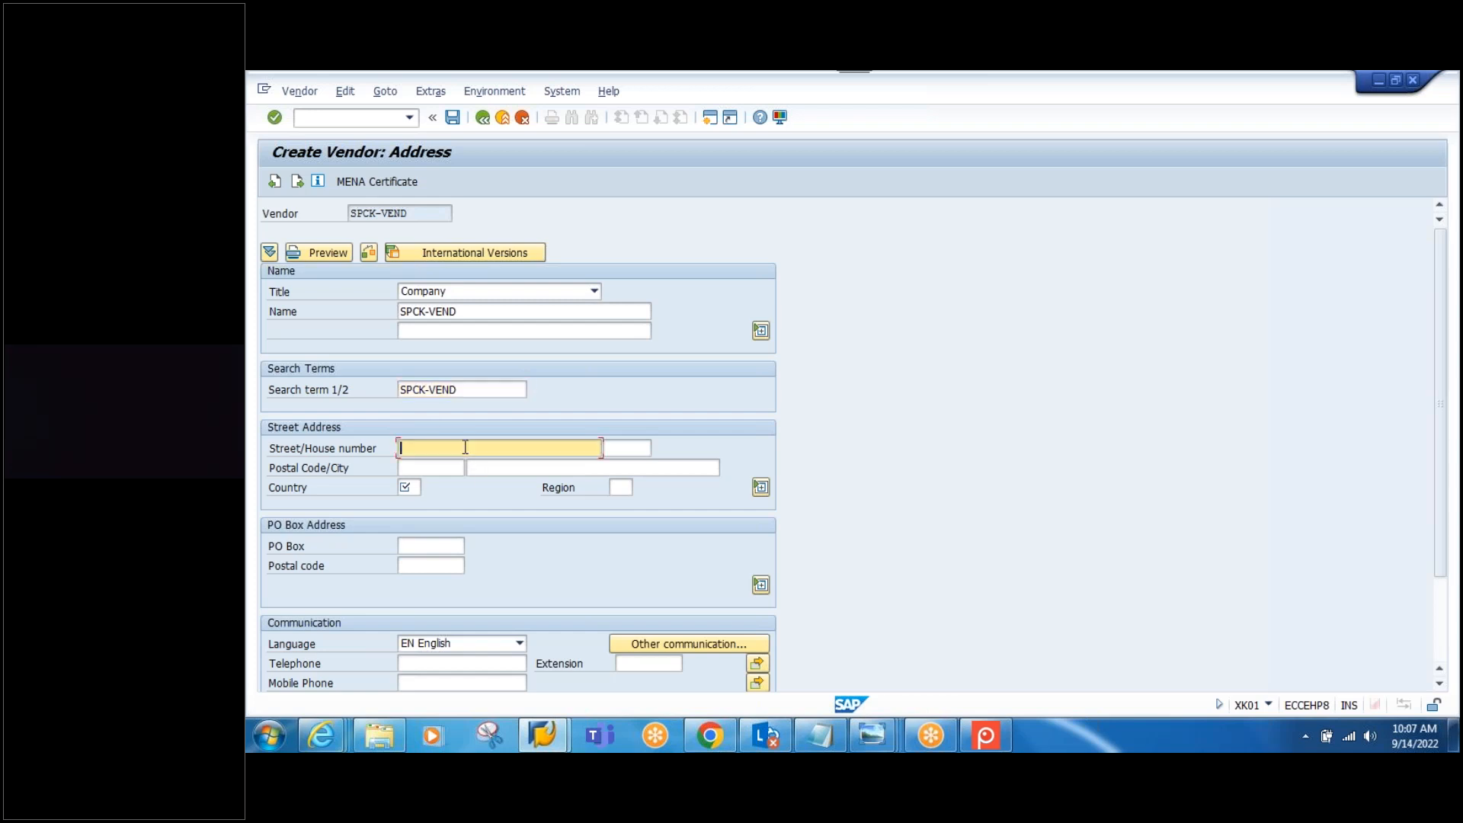
{"action": "type", "text": "112"}
{"action": "left_click_drag", "start_coordinate": [598, 448], "coordinate": [255, 448]}
{"action": "type", "text": "STREET-010"}
{"action": "key", "text": "BackSpace"}
{"action": "key", "text": "BackSpace"}
{"action": "key", "text": "BackSpace"}
{"action": "type", "text": "112"}
{"action": "left_click", "coordinate": [613, 449]}
{"action": "type", "text": "333"}
Step: Set postal code 500049, city HYDERABAD, country IN and region 01
{"action": "left_click", "coordinate": [412, 467]}
{"action": "type", "text": "500049"}
{"action": "left_click", "coordinate": [500, 469]}
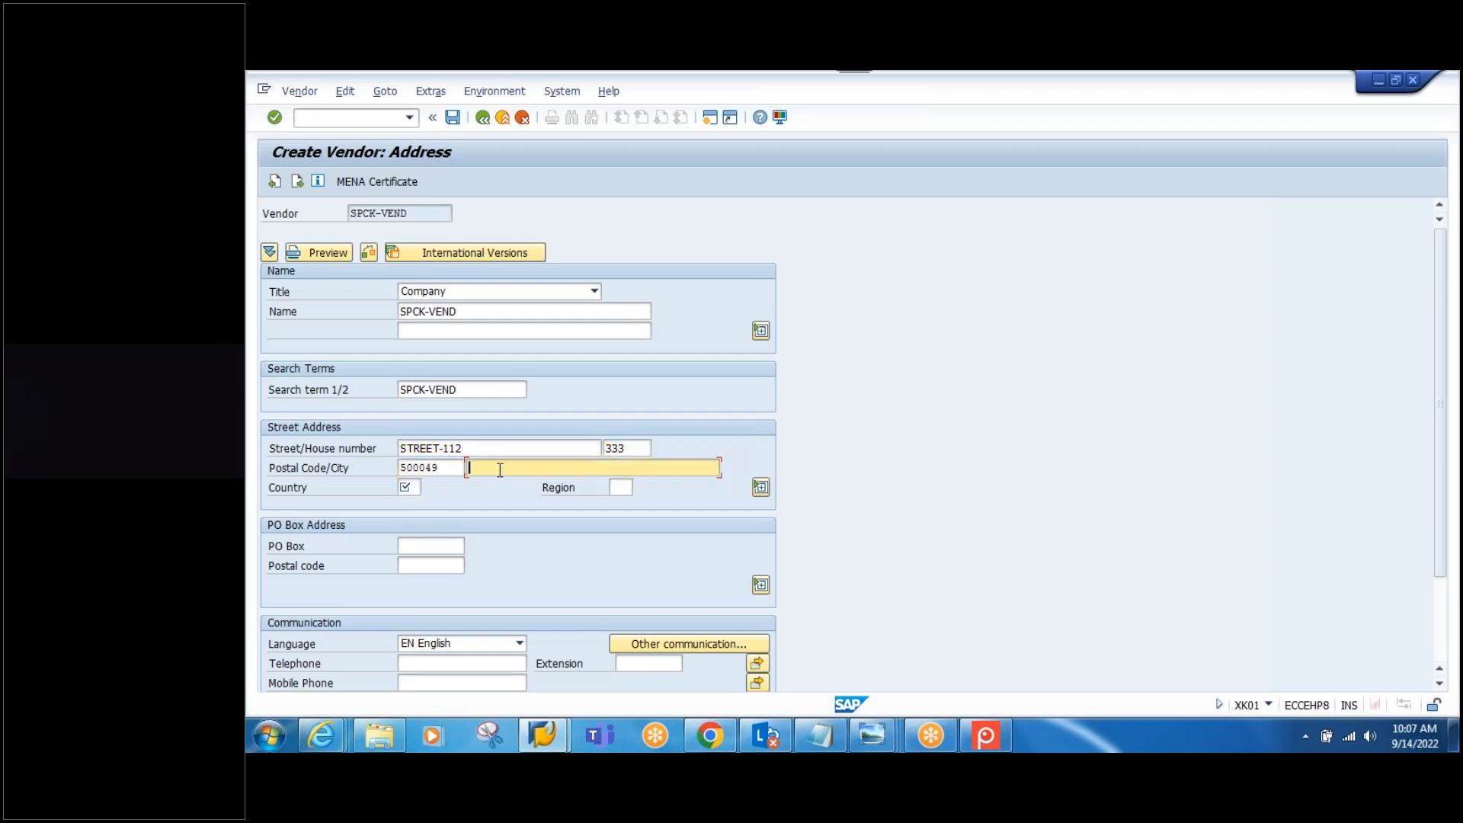
{"action": "left_click", "coordinate": [499, 481]}
{"action": "left_click", "coordinate": [411, 489]}
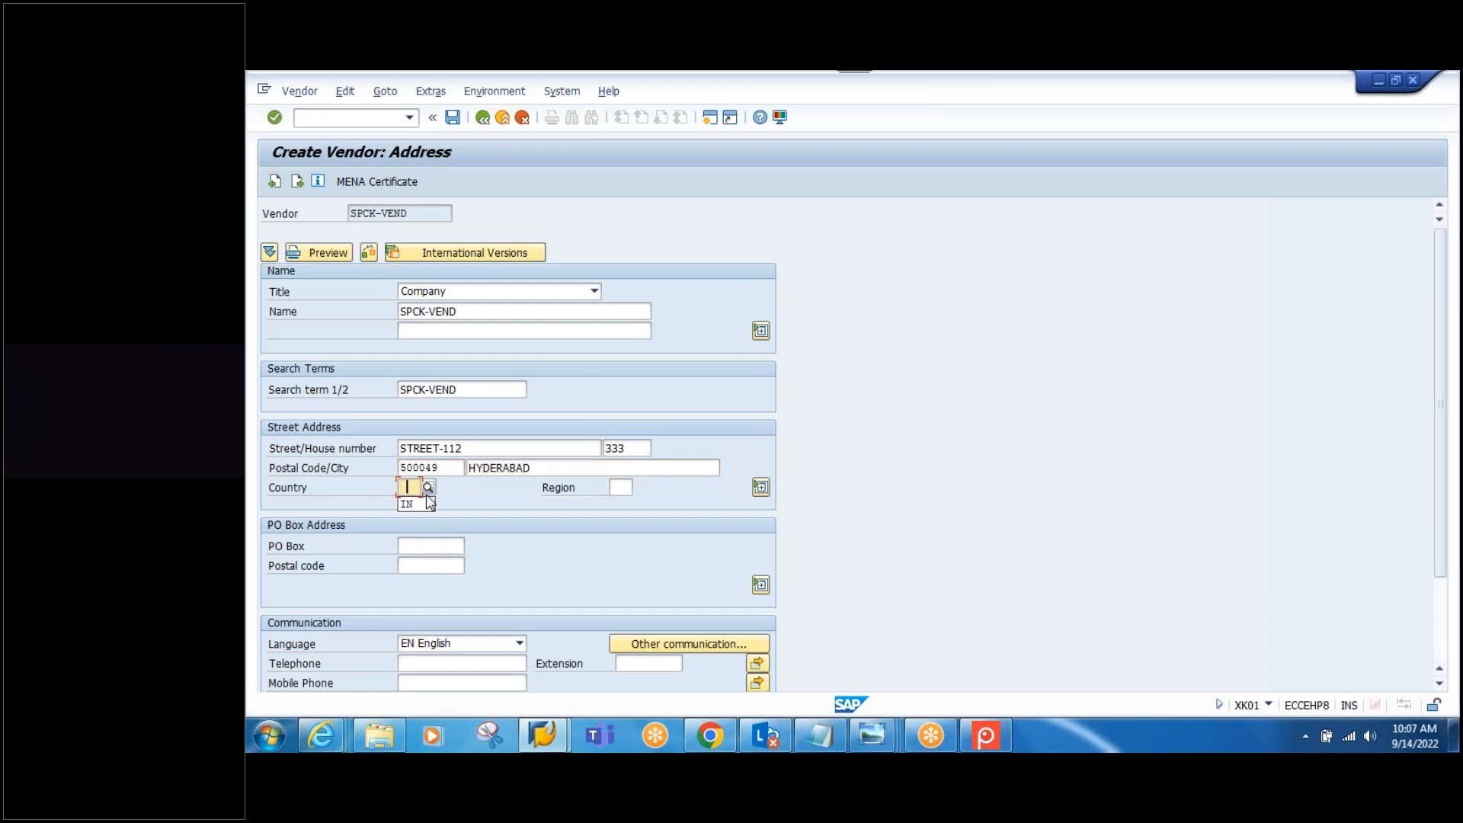
{"action": "left_click", "coordinate": [415, 503]}
{"action": "left_click", "coordinate": [619, 487]}
{"action": "left_click", "coordinate": [617, 505]}
Step: Advance past the control, payment transaction and contact person screens to accounting data
{"action": "key", "text": "Return"}
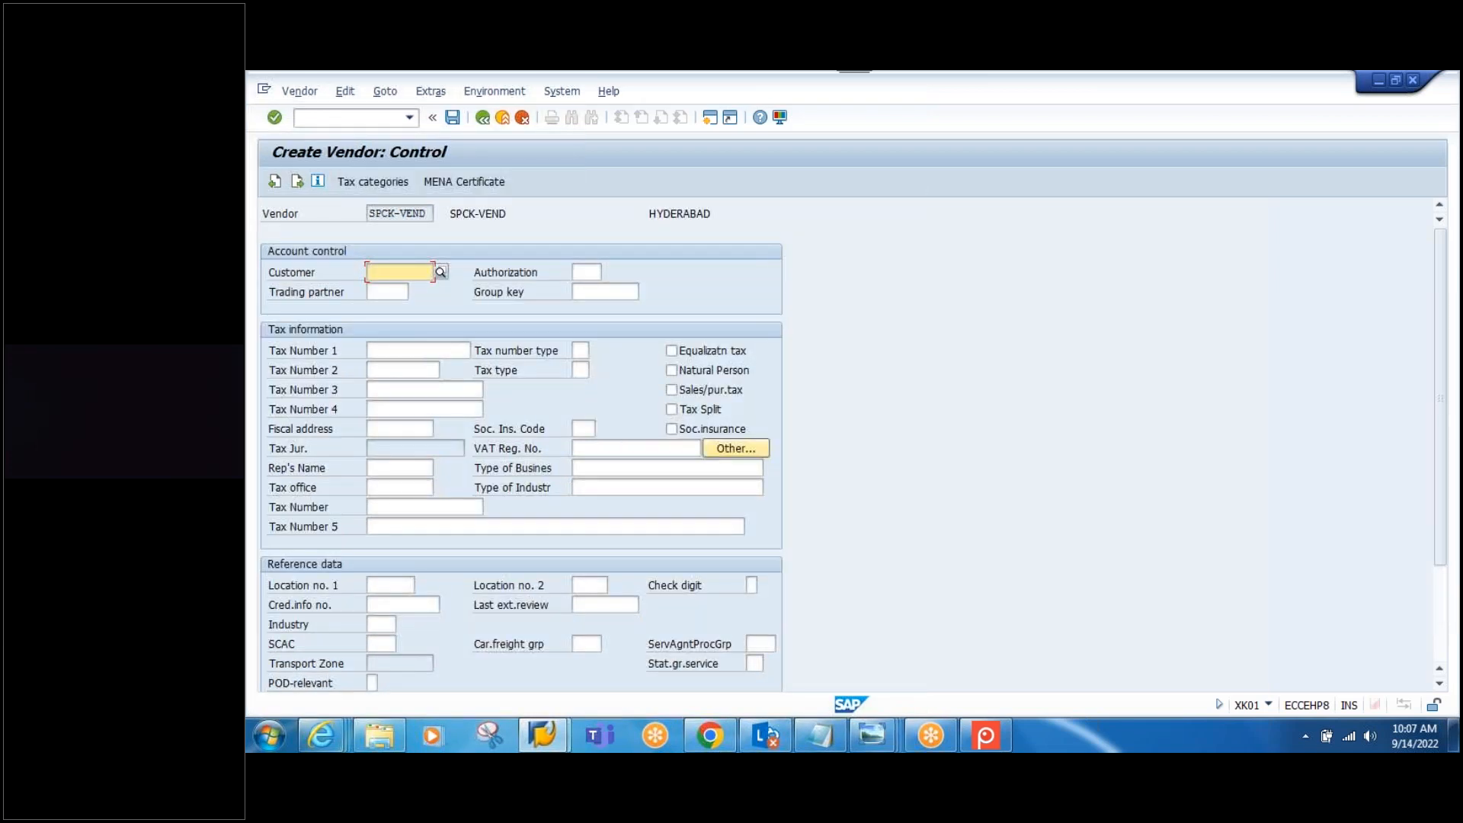
{"action": "key", "text": "Return"}
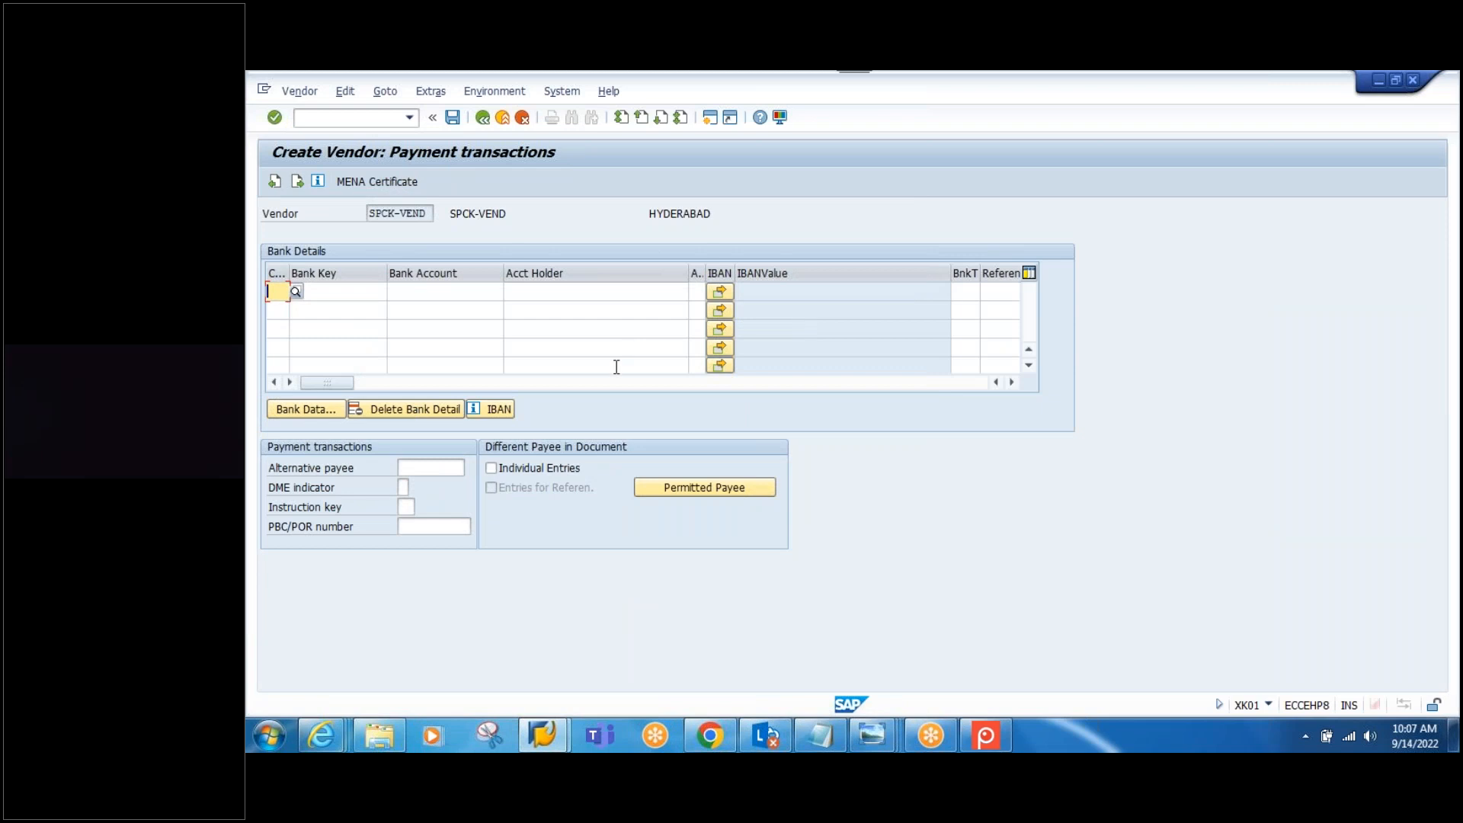
{"action": "key", "text": "Return"}
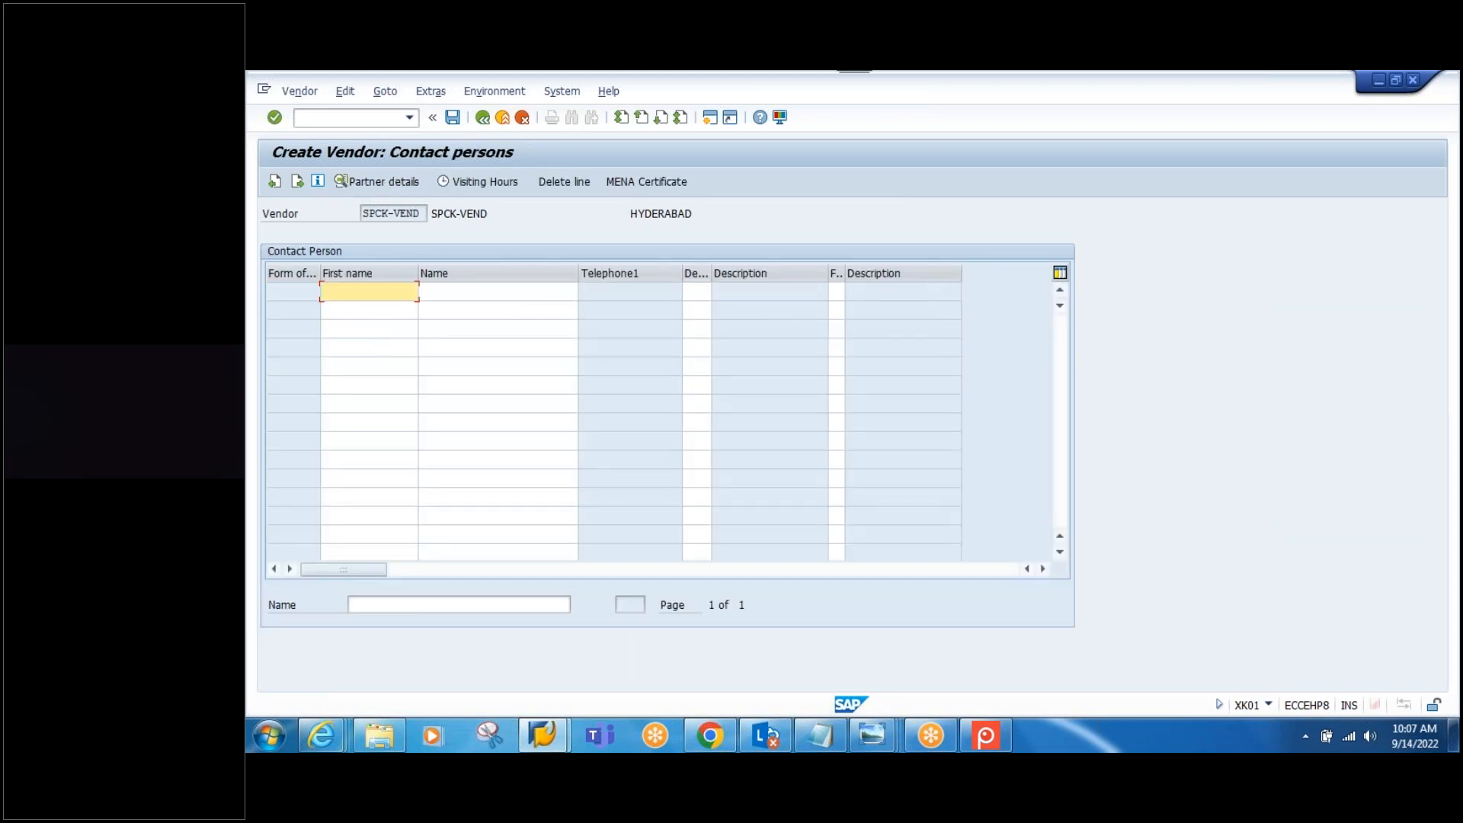
{"action": "key", "text": "Return"}
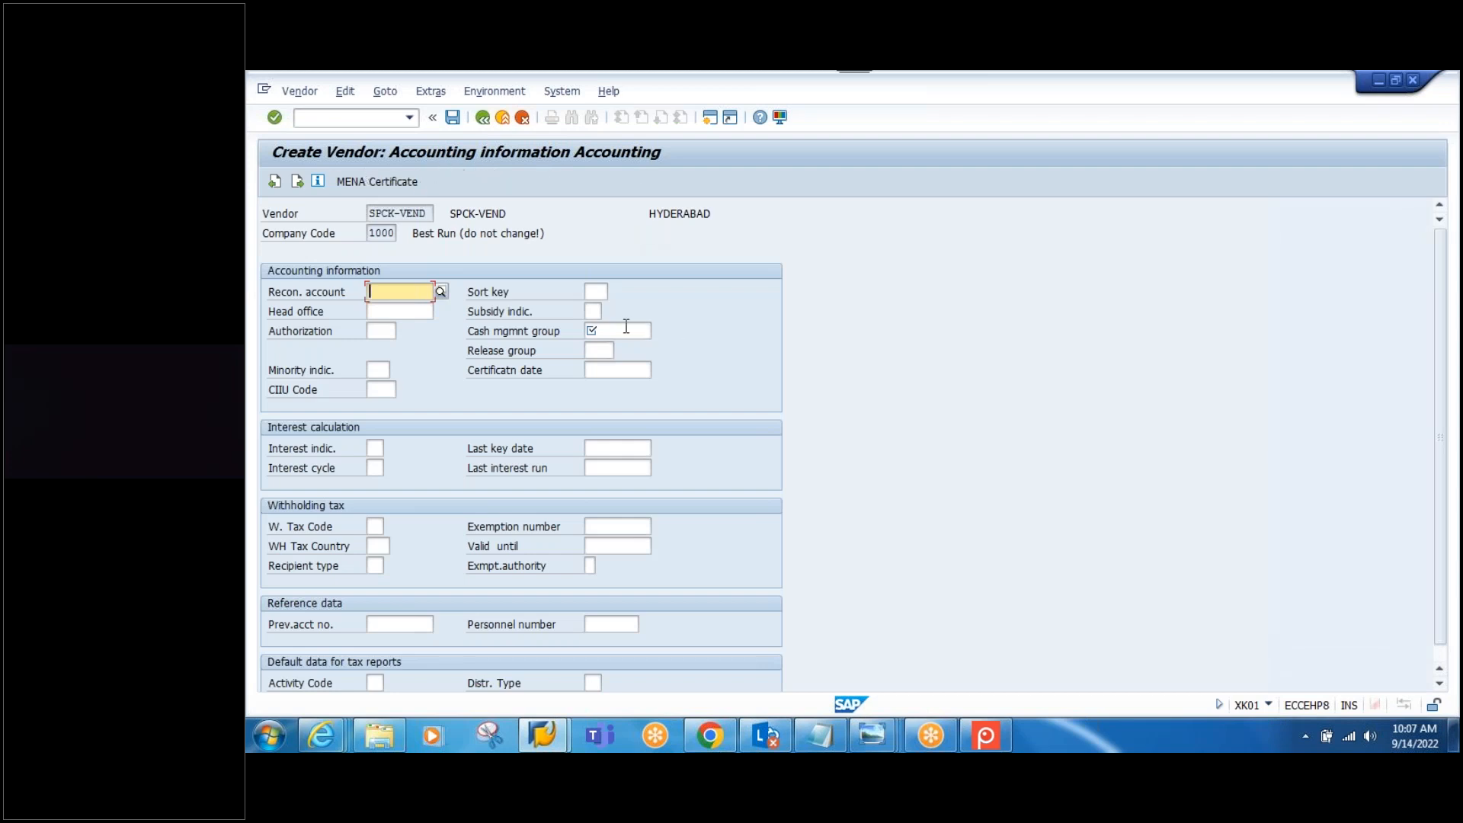
Step: Set reconciliation account 31000 and cash management group A1
{"action": "left_click", "coordinate": [416, 296]}
{"action": "left_click", "coordinate": [396, 308]}
{"action": "left_click", "coordinate": [612, 329]}
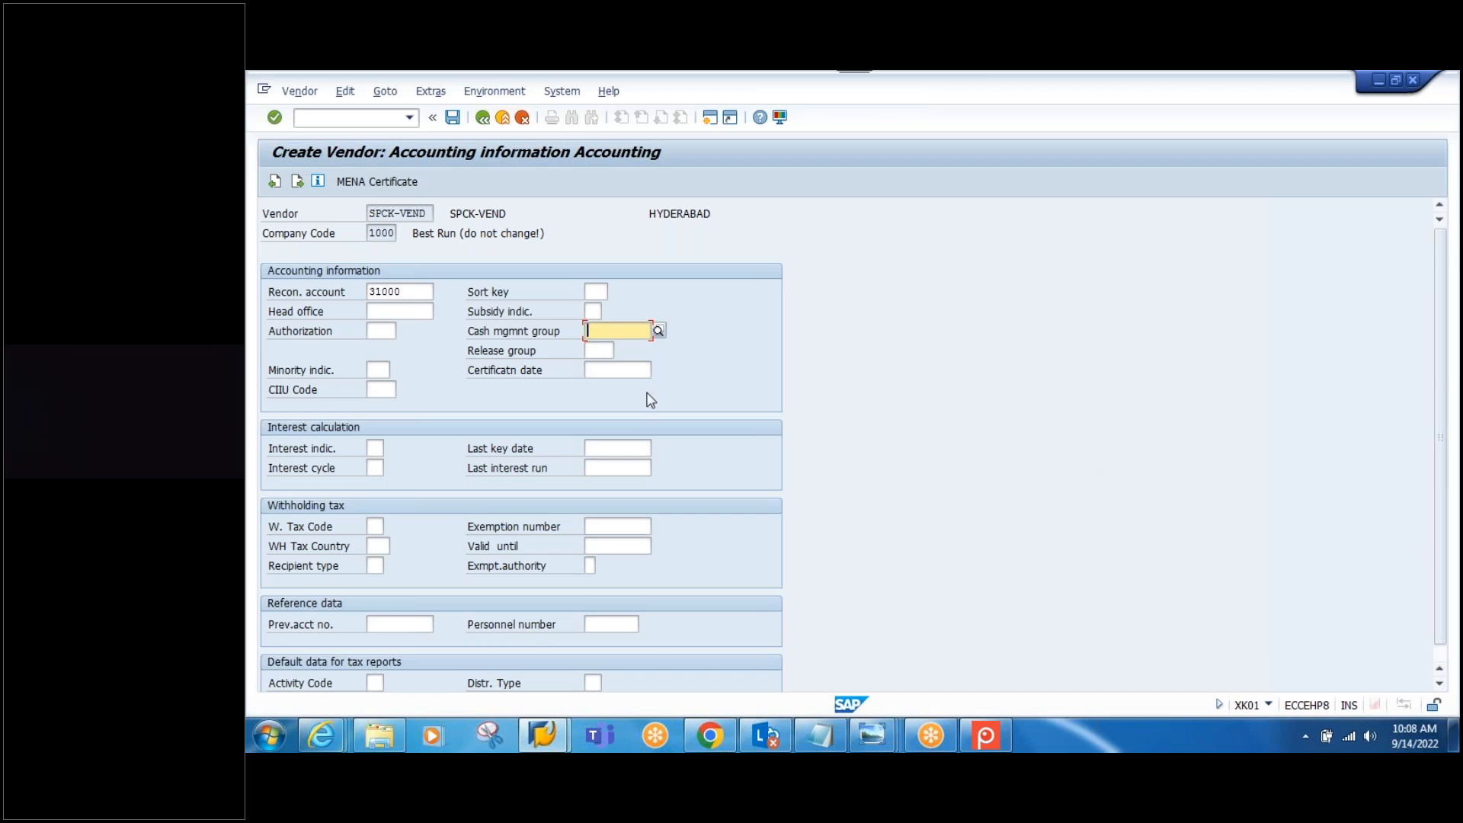
{"action": "left_click", "coordinate": [601, 332]}
{"action": "left_click", "coordinate": [606, 350]}
{"action": "key", "text": "Return"}
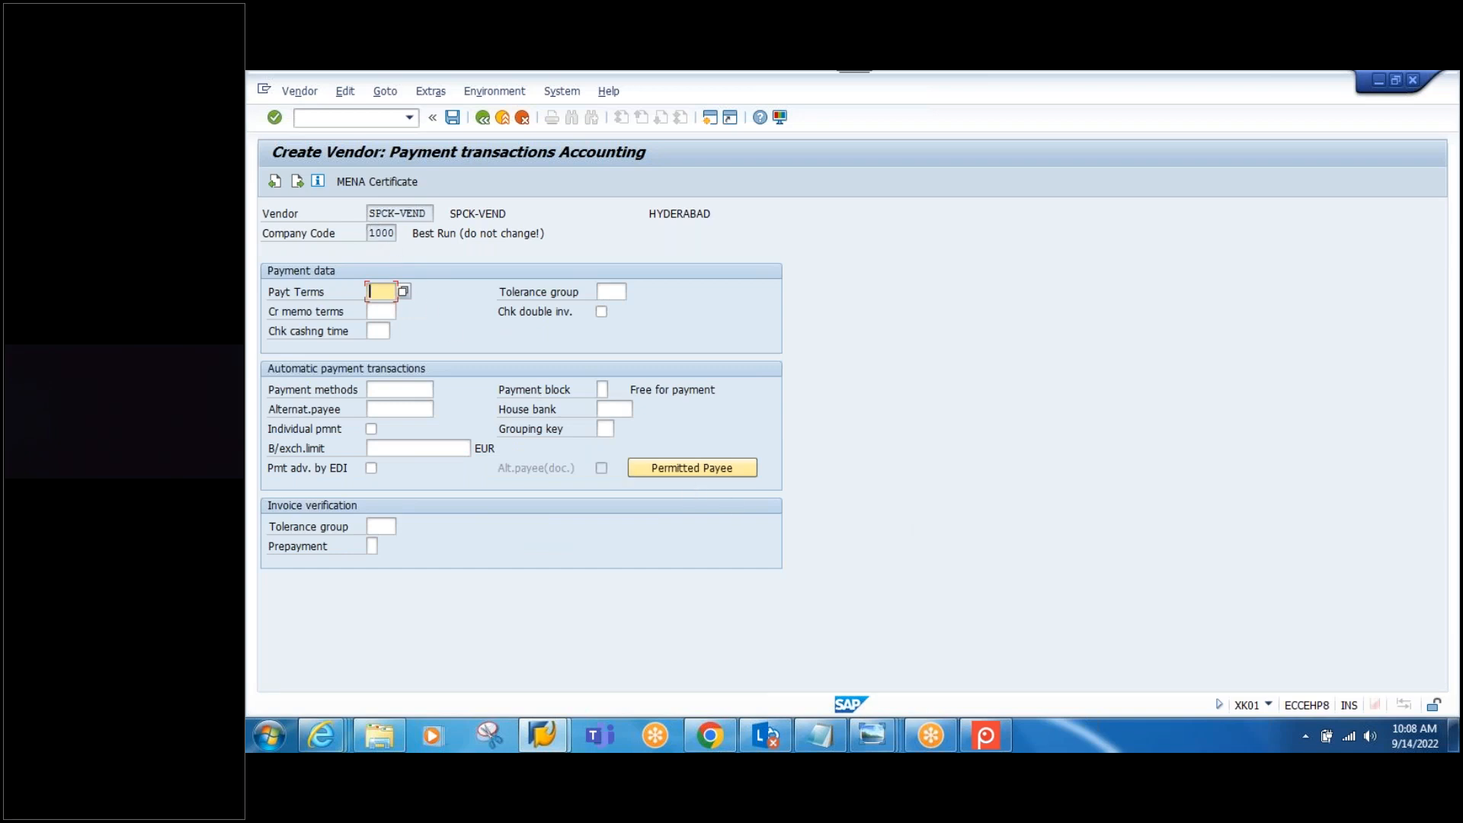
Step: Set the purchasing order currency to INR and save vendor SPCK-VEND
{"action": "left_click", "coordinate": [483, 116]}
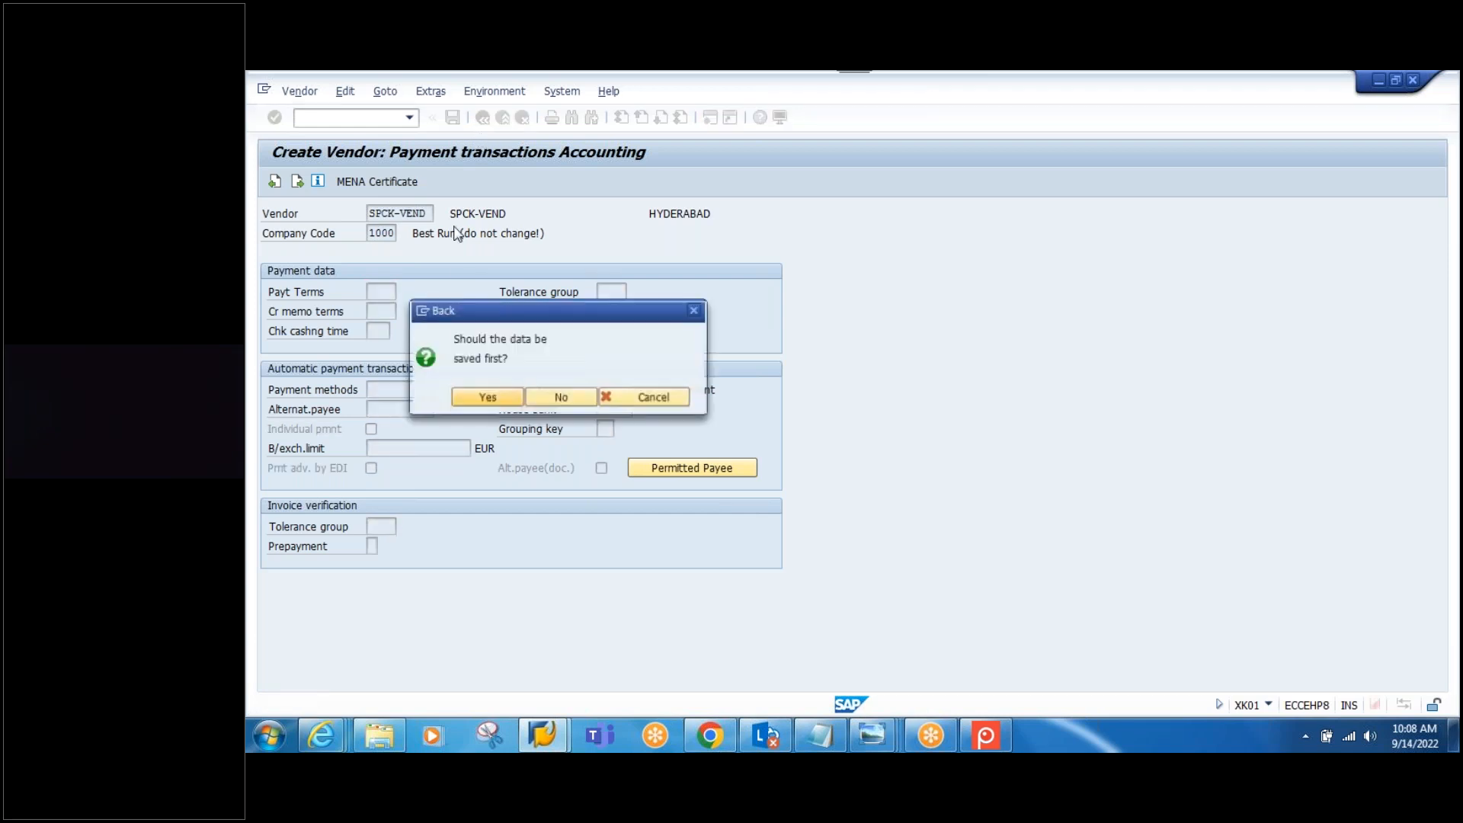
{"action": "left_click", "coordinate": [693, 310]}
{"action": "left_click", "coordinate": [387, 235]}
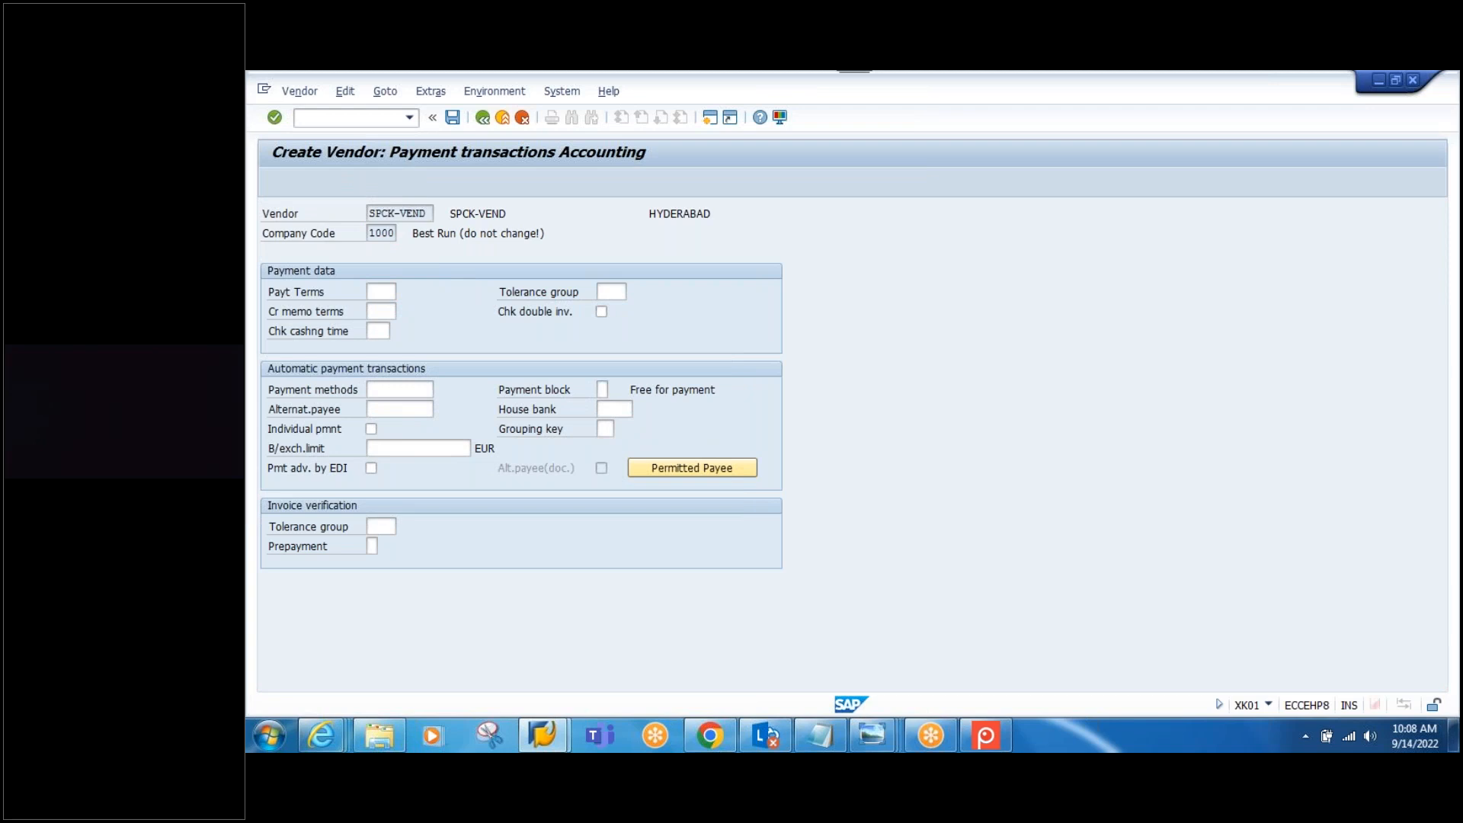
{"action": "key", "text": "Return"}
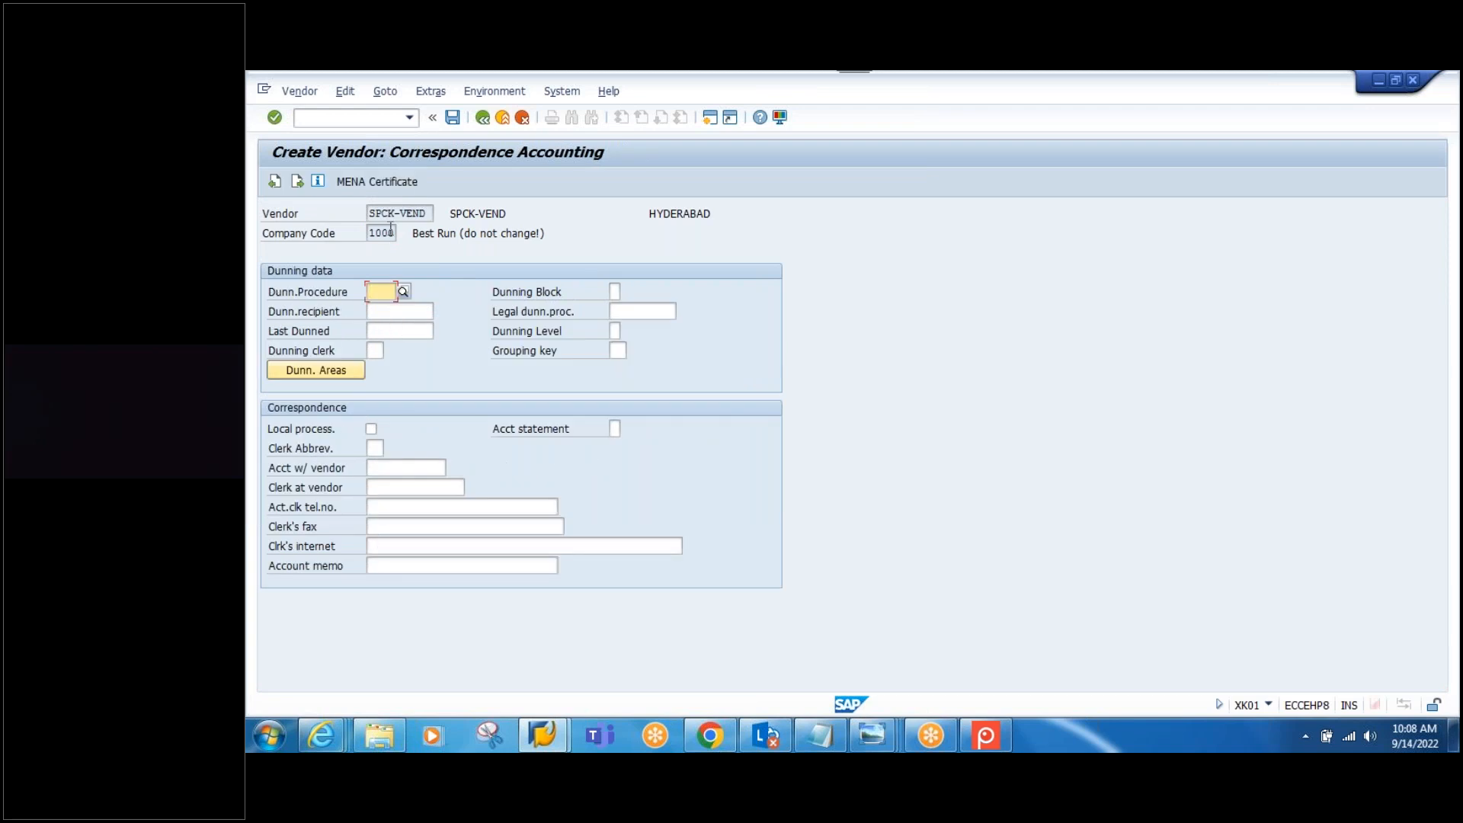
{"action": "key", "text": "Return"}
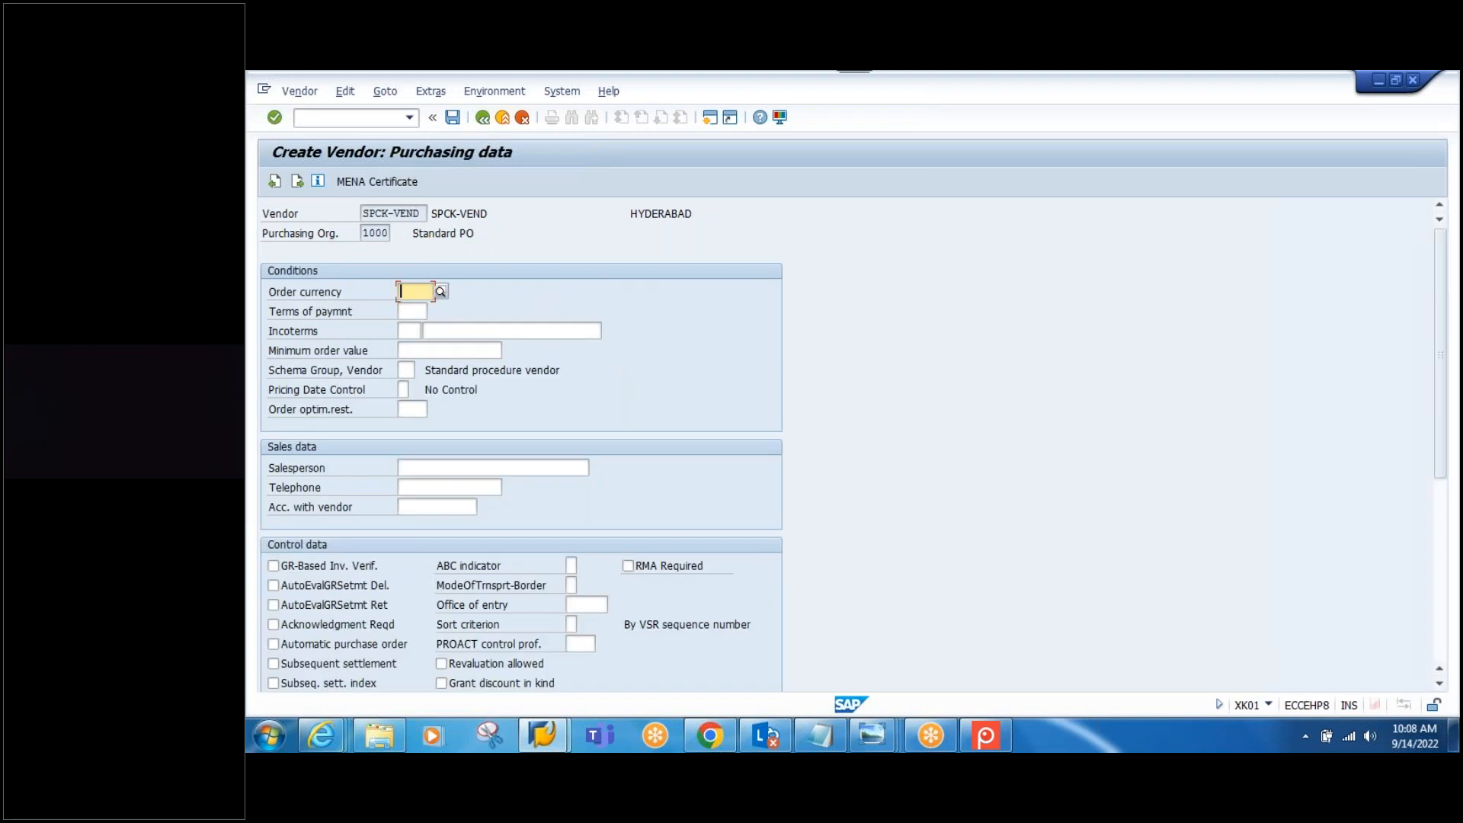
{"action": "double_click", "coordinate": [367, 233]}
{"action": "left_click", "coordinate": [408, 288]}
{"action": "type", "text": "INR"}
{"action": "left_click", "coordinate": [453, 116]}
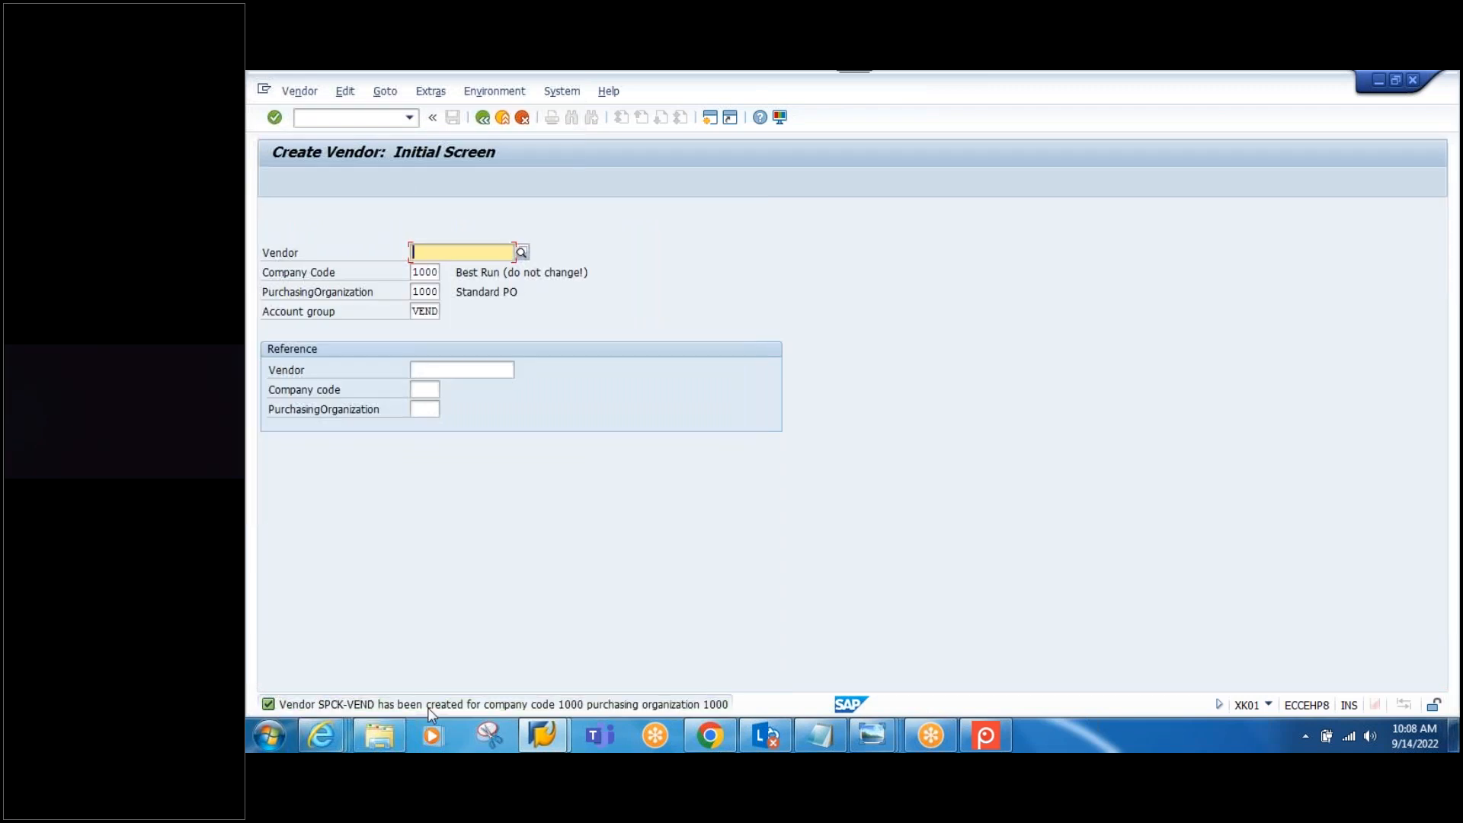
Step: Copy the created vendor number SPCK-VEND into the Notepad notes below XD01
{"action": "double_click", "coordinate": [447, 702]}
{"action": "left_click_drag", "start_coordinate": [391, 167], "coordinate": [441, 166]}
{"action": "key", "text": "ctrl+c"}
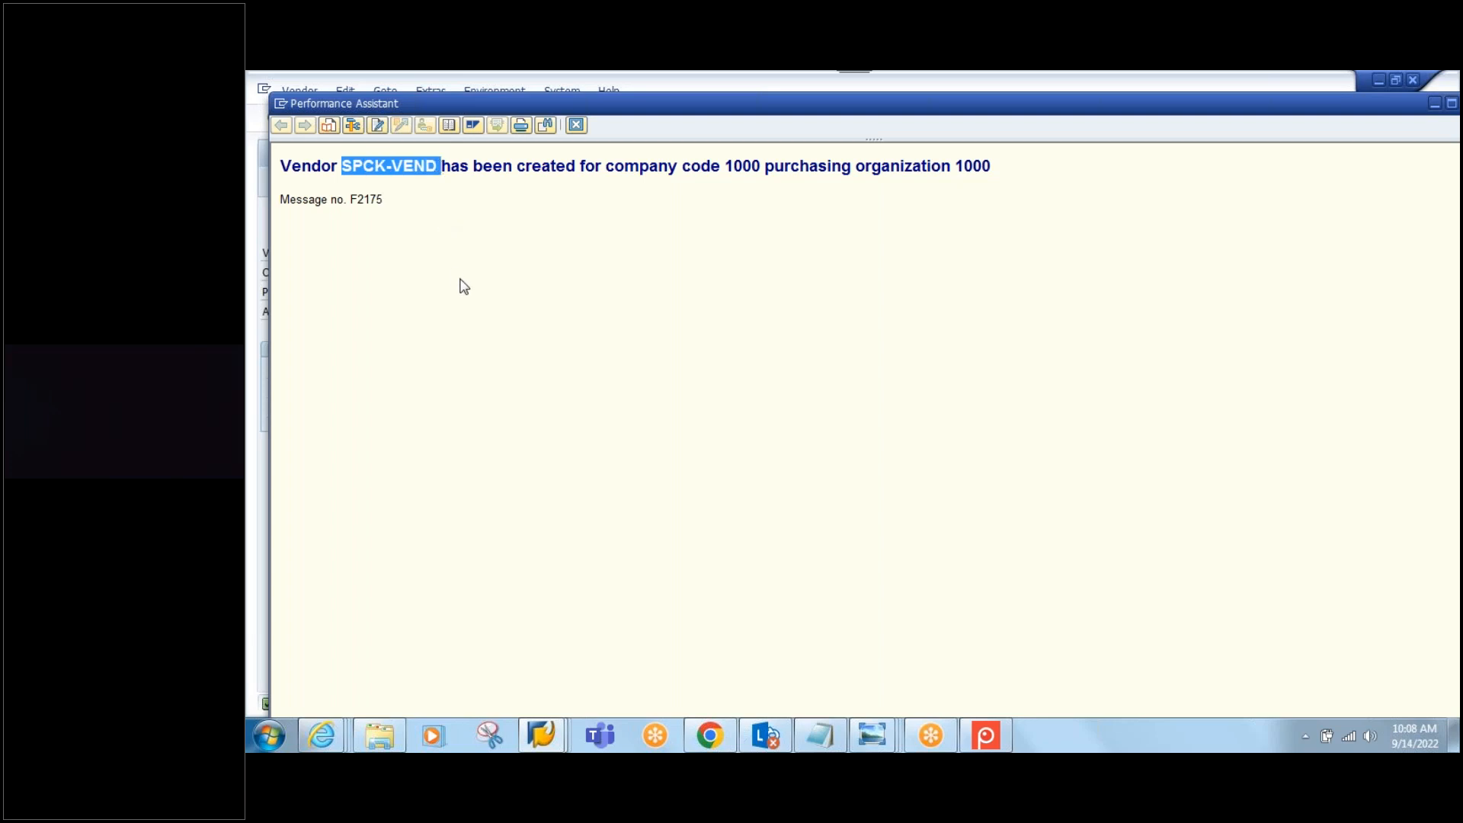
{"action": "left_click", "coordinate": [818, 733]}
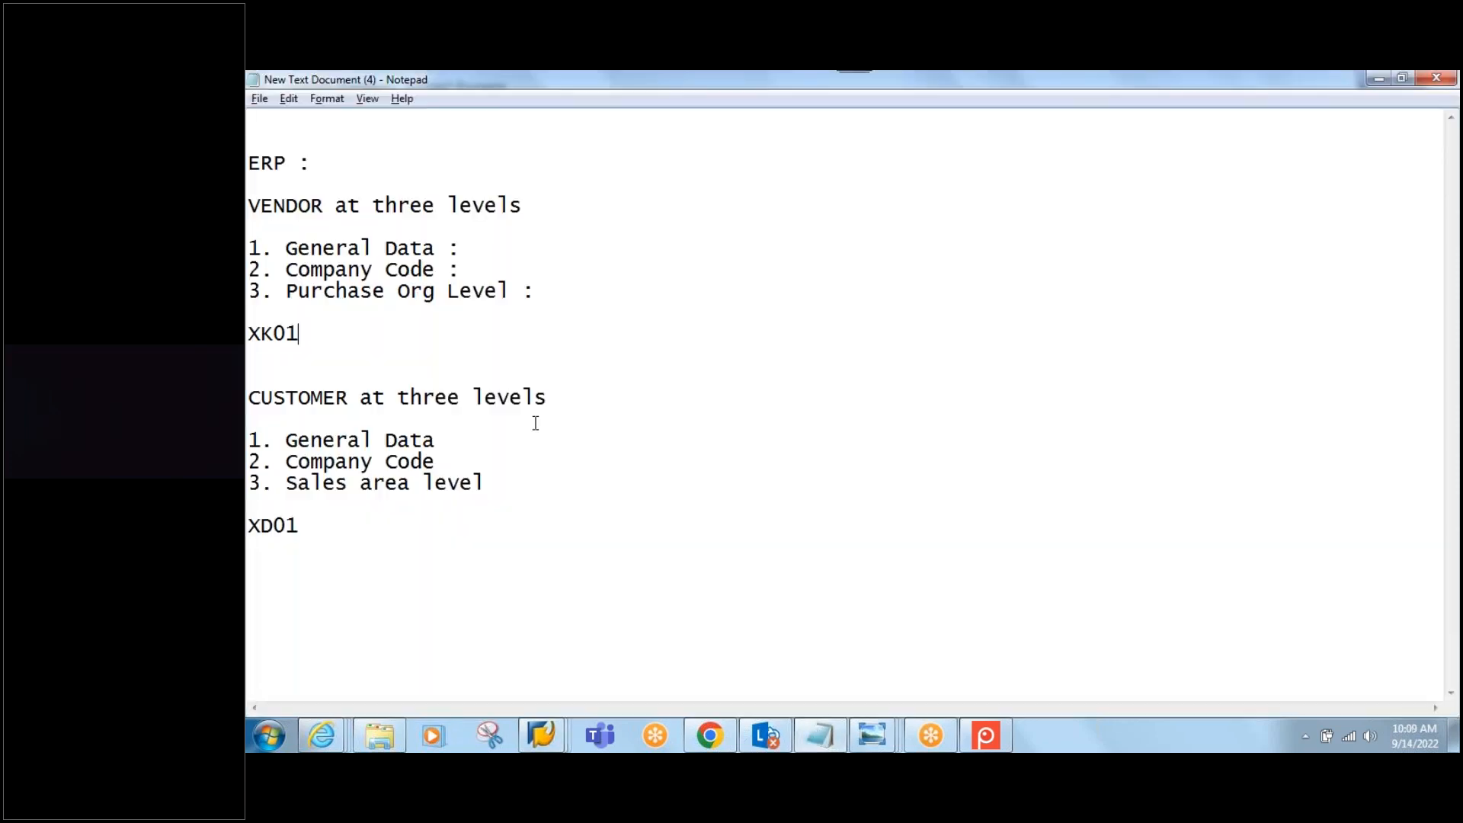
{"action": "key", "text": "Return"}
{"action": "key", "text": "Return"}
{"action": "key", "text": "ctrl+v"}
Step: Label the pasted line so it reads 'VENDOR : SPCK-VEND'
{"action": "left_click", "coordinate": [255, 591]}
{"action": "type", "text": "VEN"}
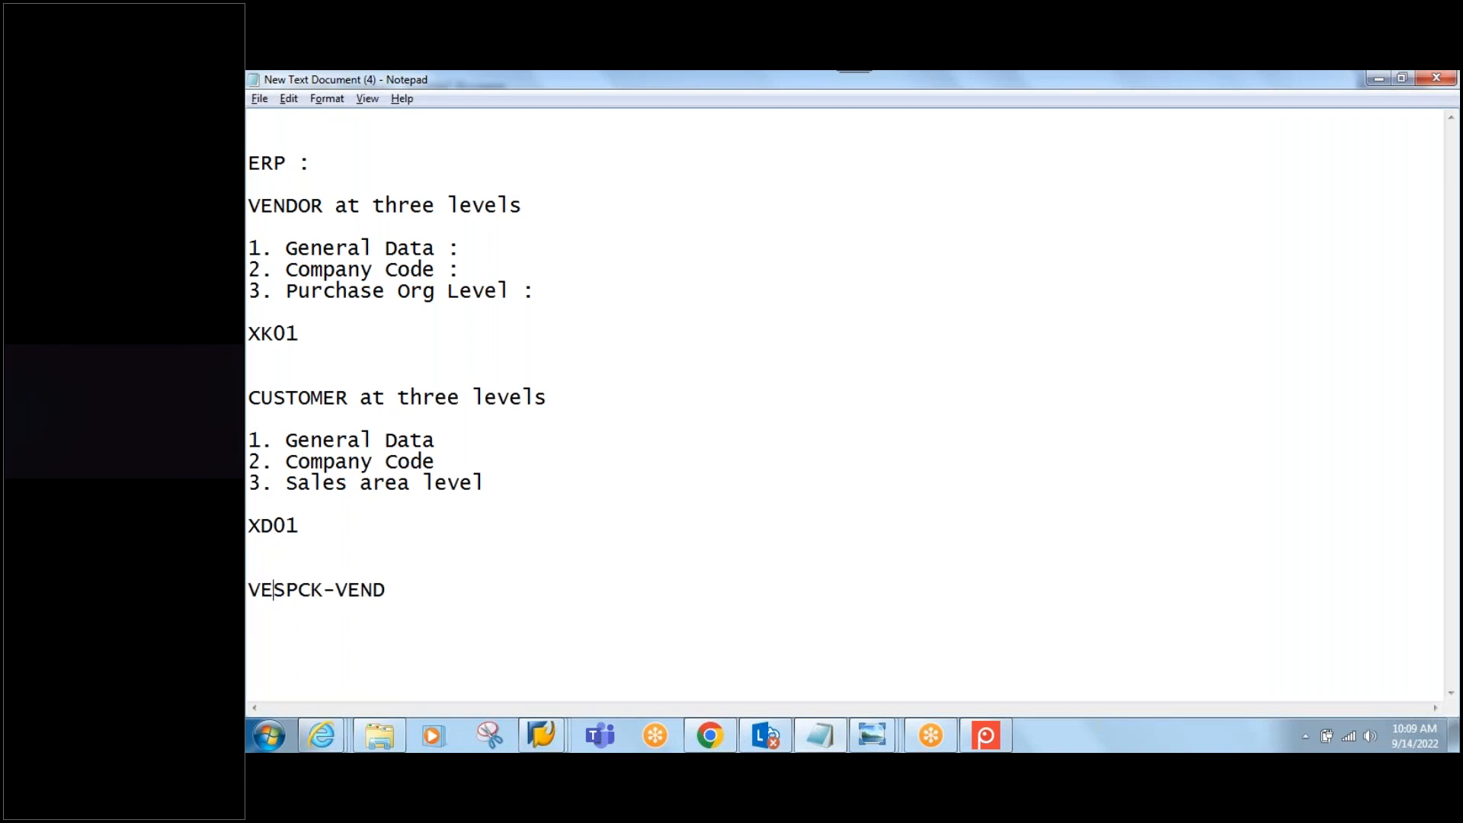
{"action": "type", "text": "DOR "}
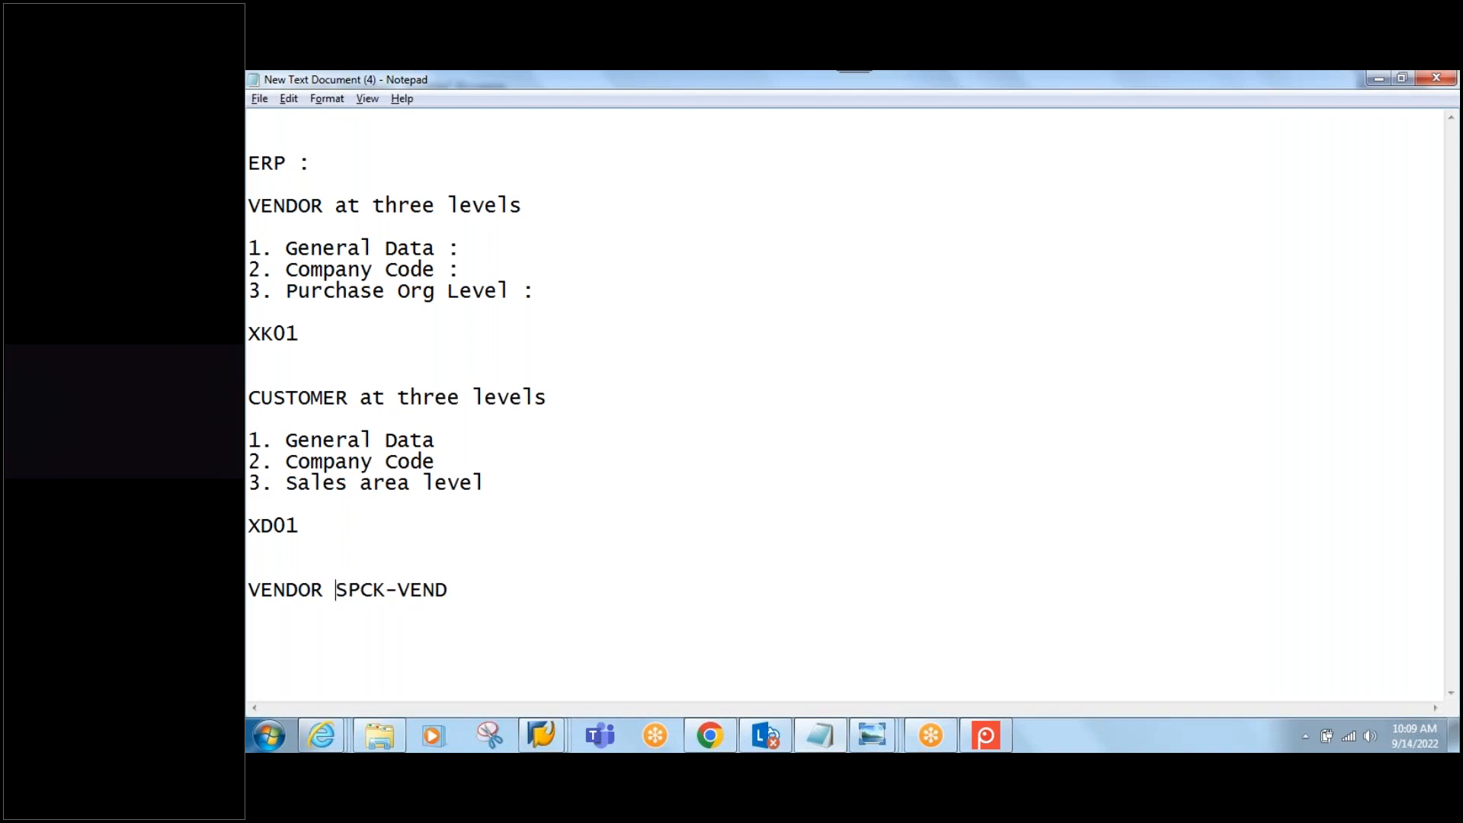
{"action": "type", "text": ":"}
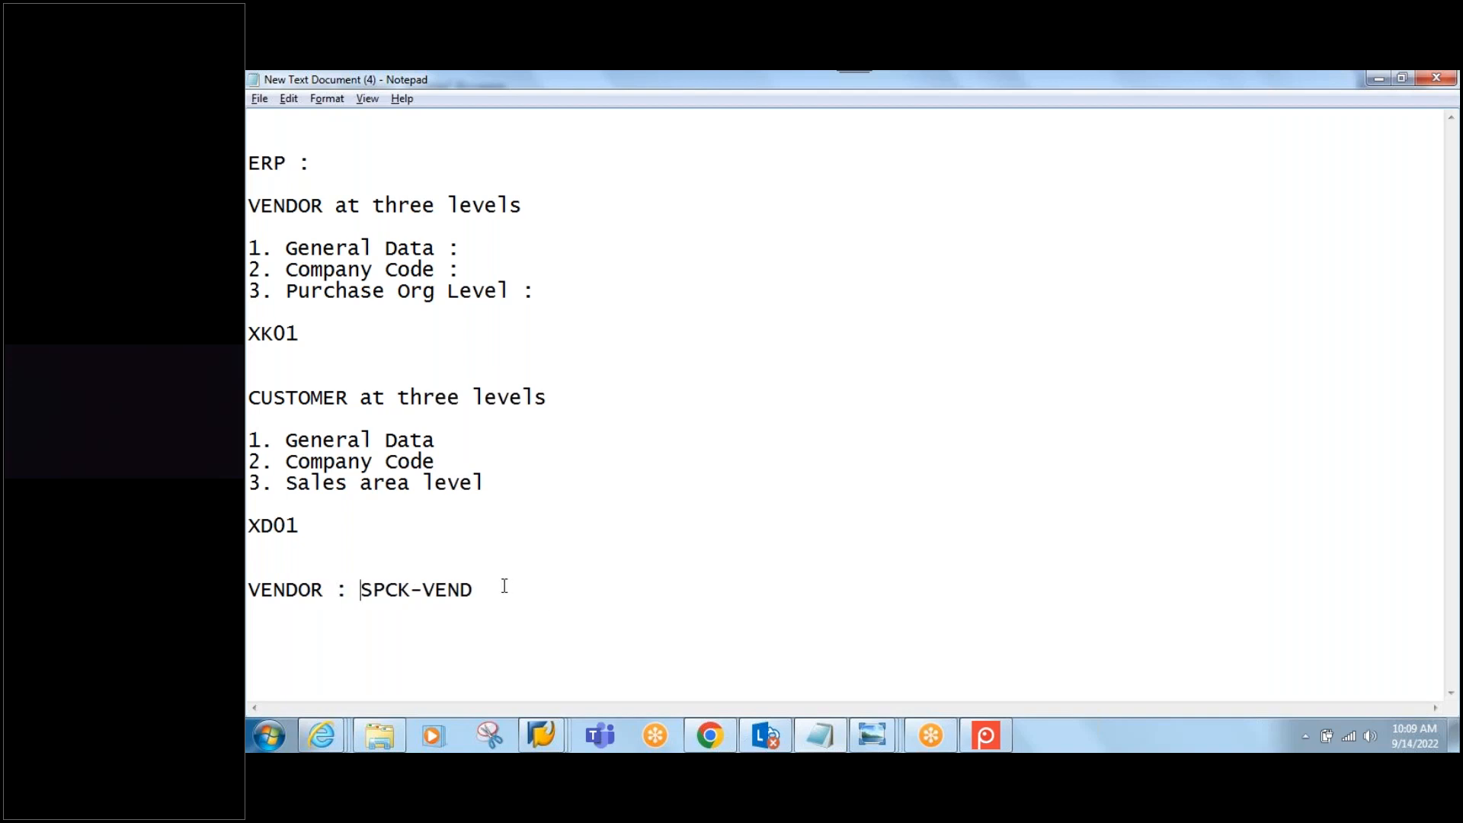
{"action": "key", "text": "Return"}
{"action": "key", "text": "Return"}
Step: Close the vendor-created message and return SAP to the Easy Access menu
{"action": "key", "text": "alt+Tab"}
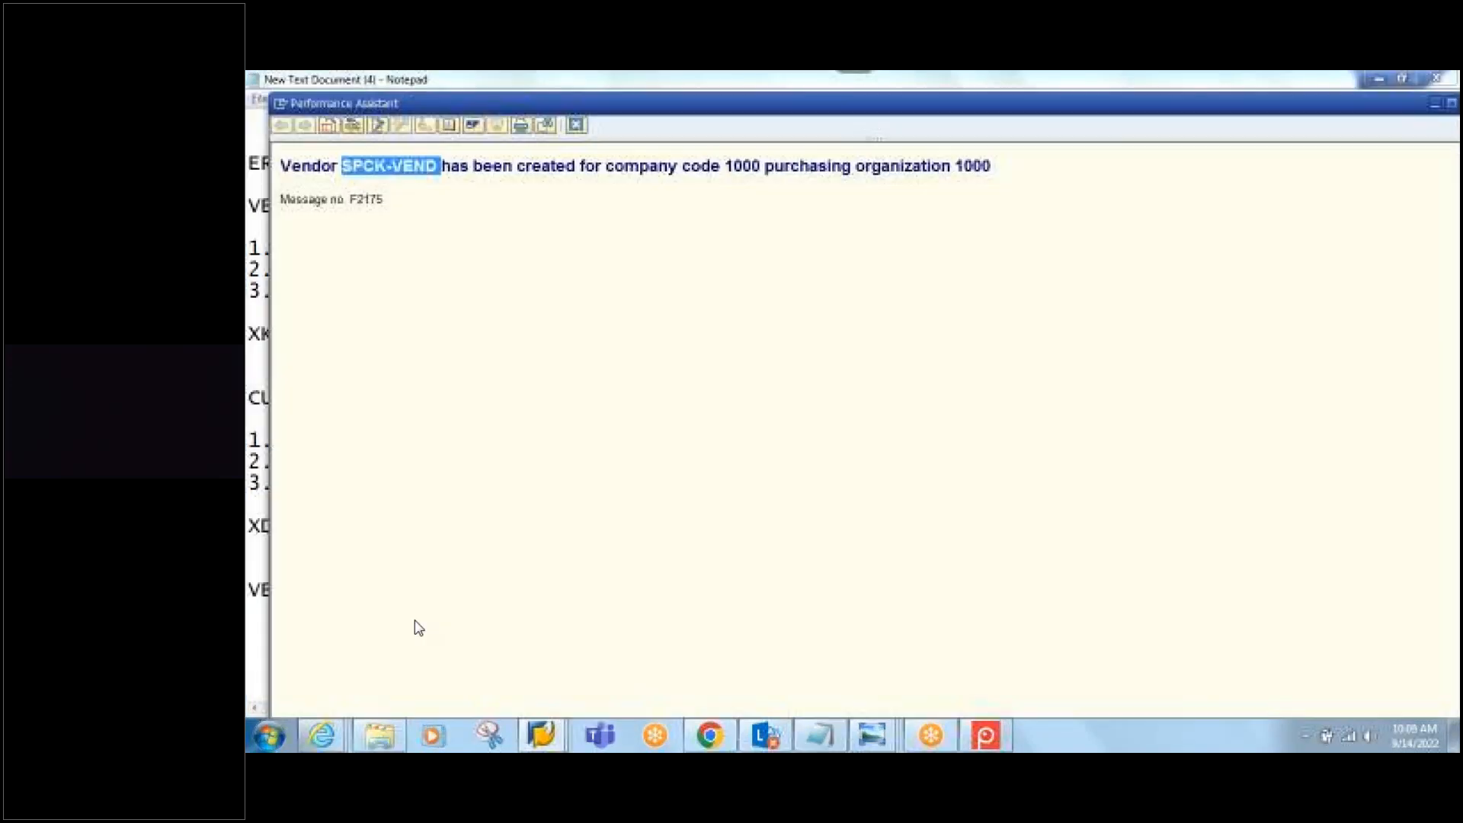
{"action": "left_click", "coordinate": [578, 127]}
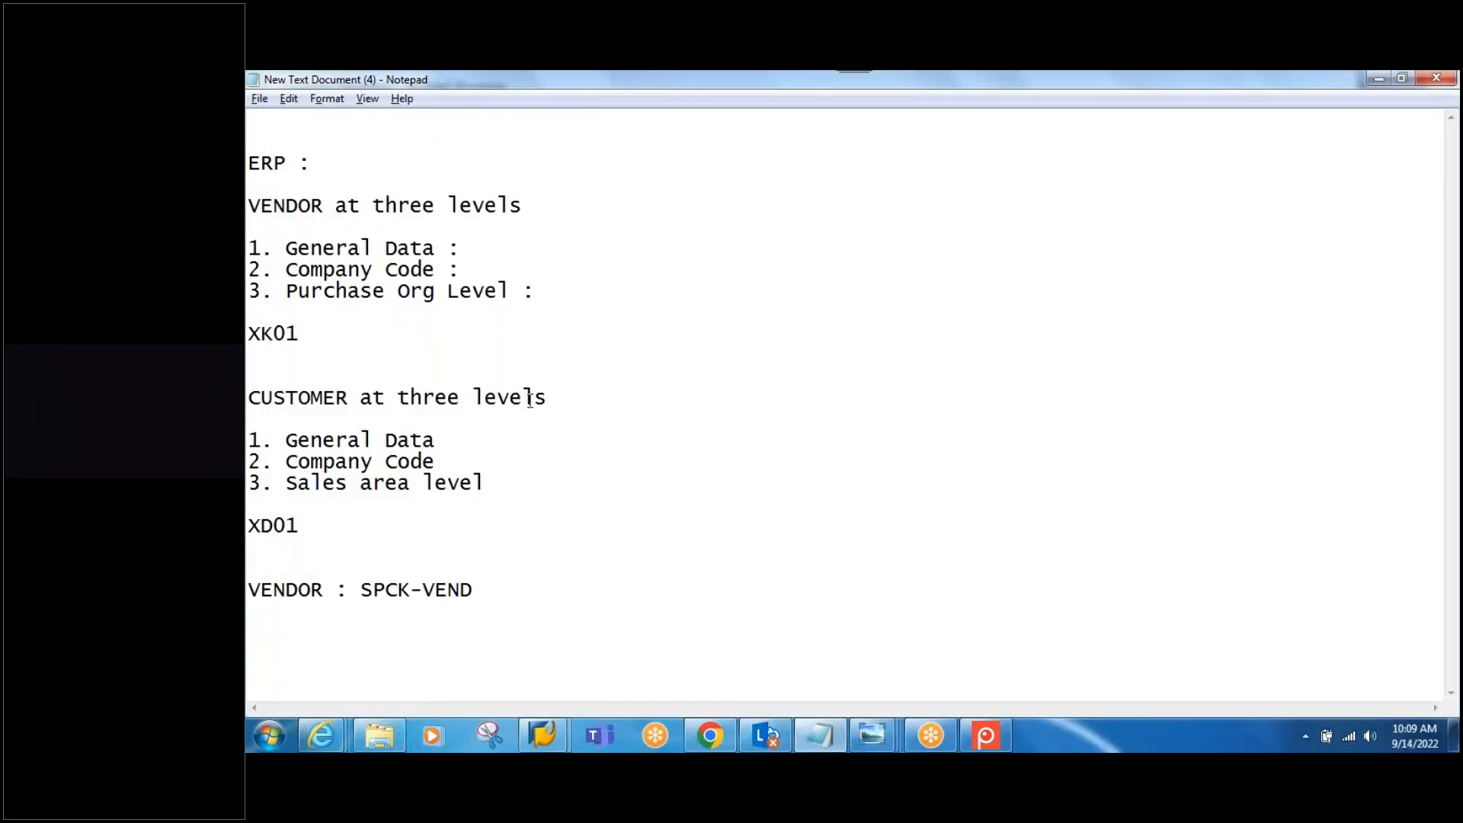
{"action": "mouse_move", "coordinate": [542, 728]}
{"action": "left_click", "coordinate": [644, 648]}
{"action": "left_click", "coordinate": [482, 117]}
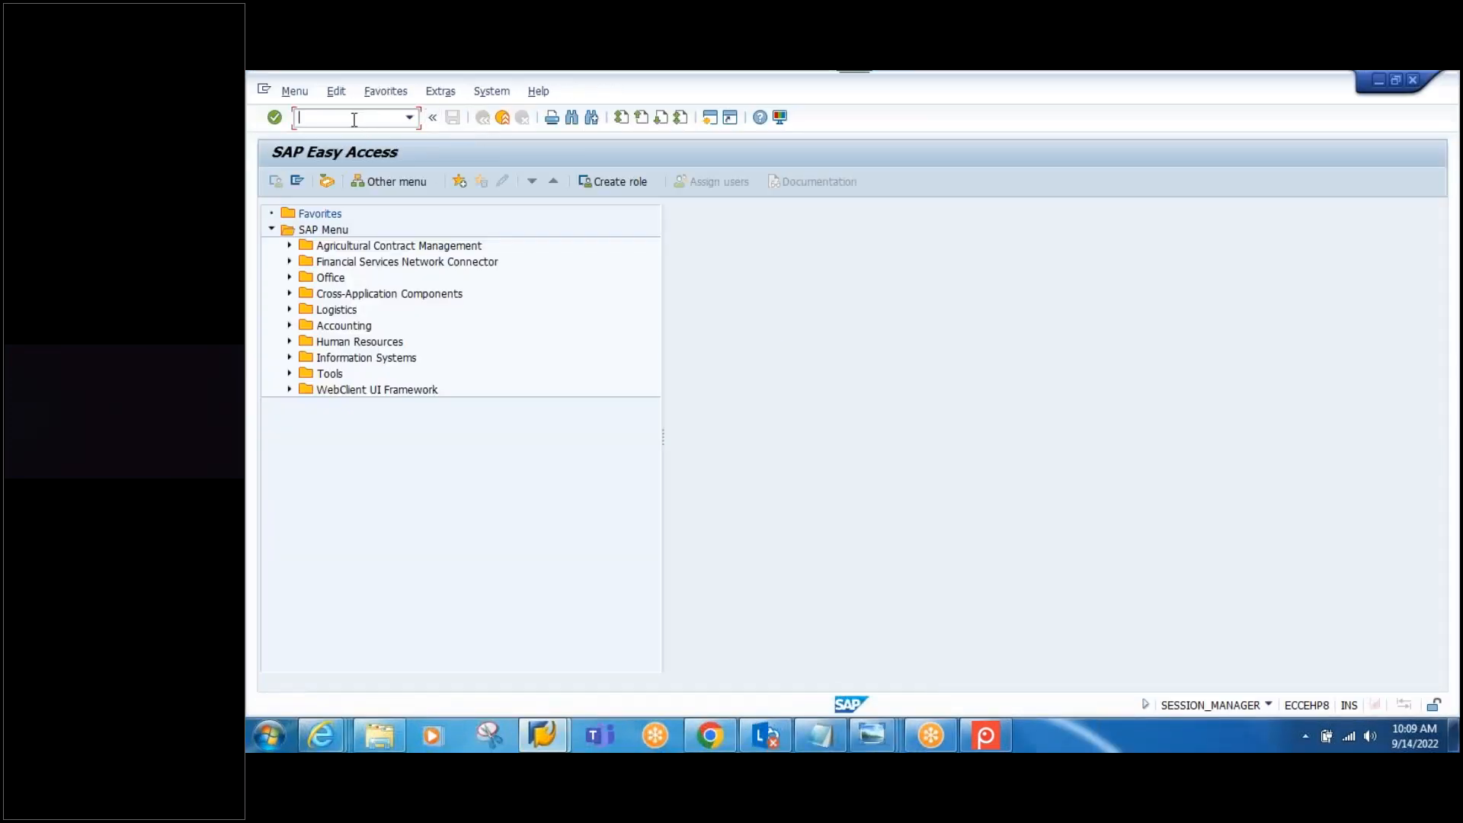
Step: Copy XD01 from the notes and run the customer creation transaction
{"action": "left_click", "coordinate": [821, 736]}
{"action": "double_click", "coordinate": [308, 526]}
{"action": "key", "text": "alt+Tab"}
{"action": "type", "text": "XD01"}
{"action": "key", "text": "Return"}
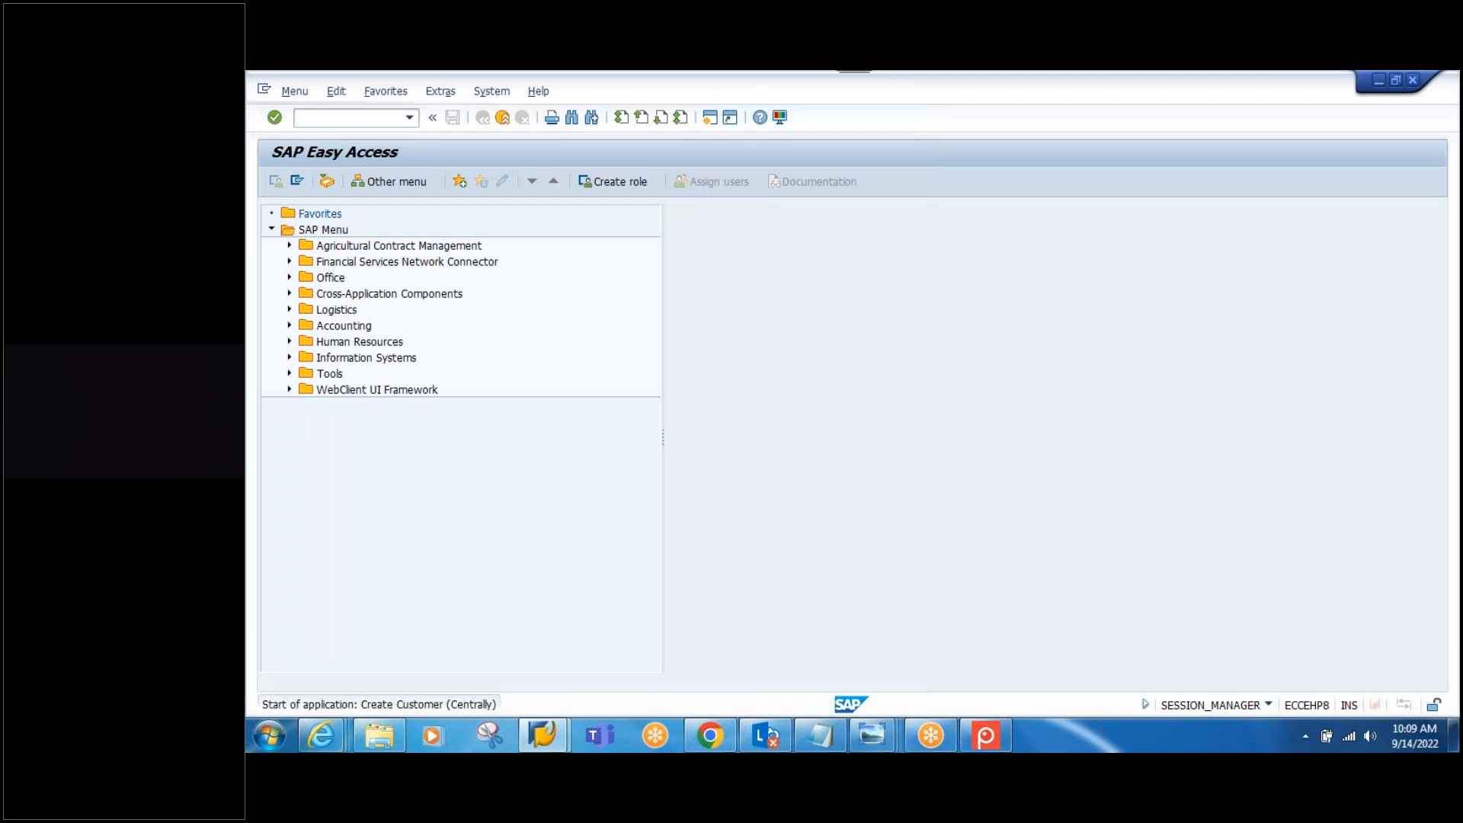
Step: Choose account group ZAPO Sold-to party (APO Customers) for the new customer
{"action": "left_click", "coordinate": [554, 242]}
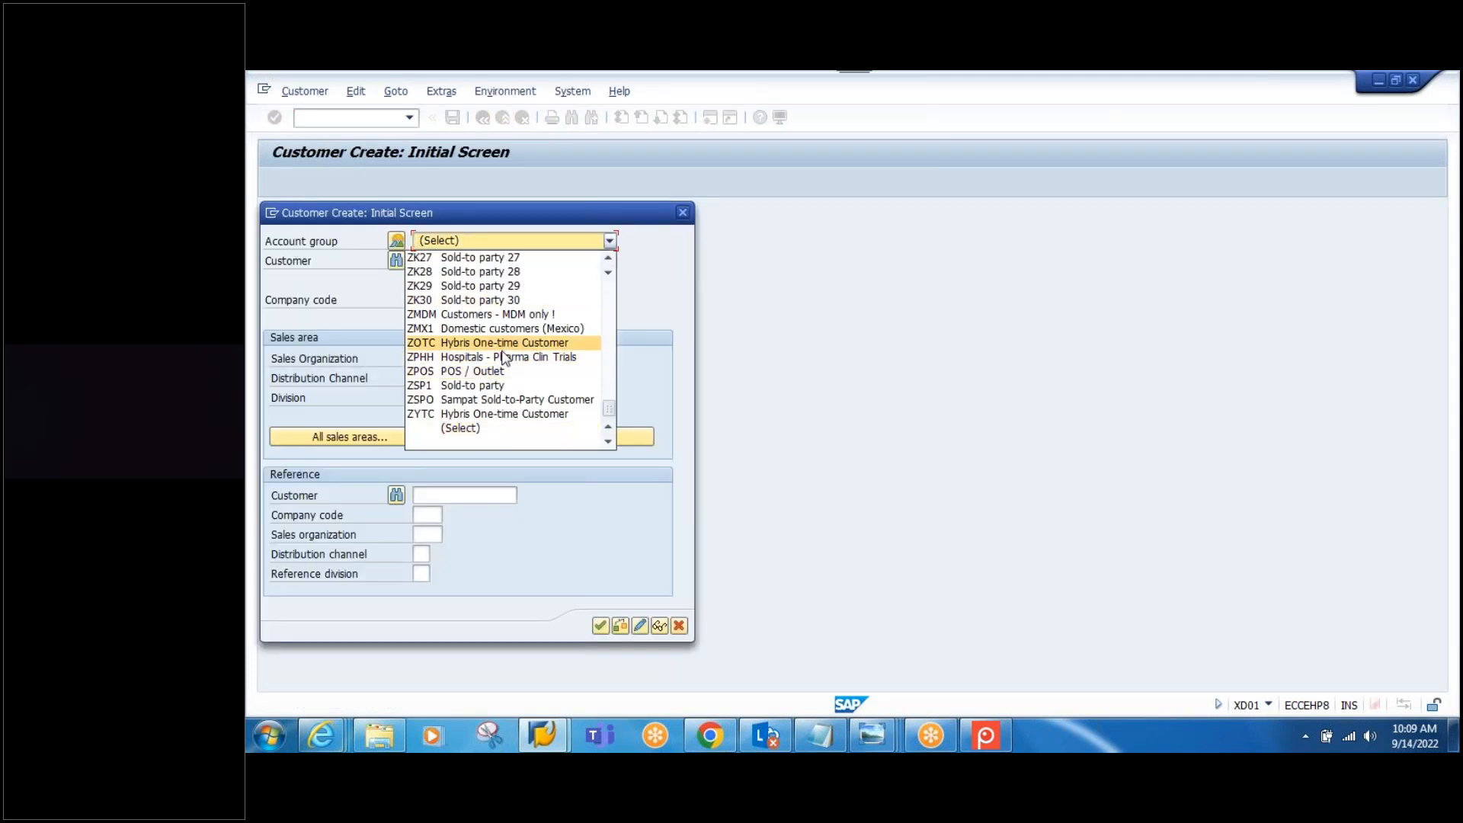
{"action": "scroll", "coordinate": [501, 358], "scroll_direction": "up", "scroll_amount": 1}
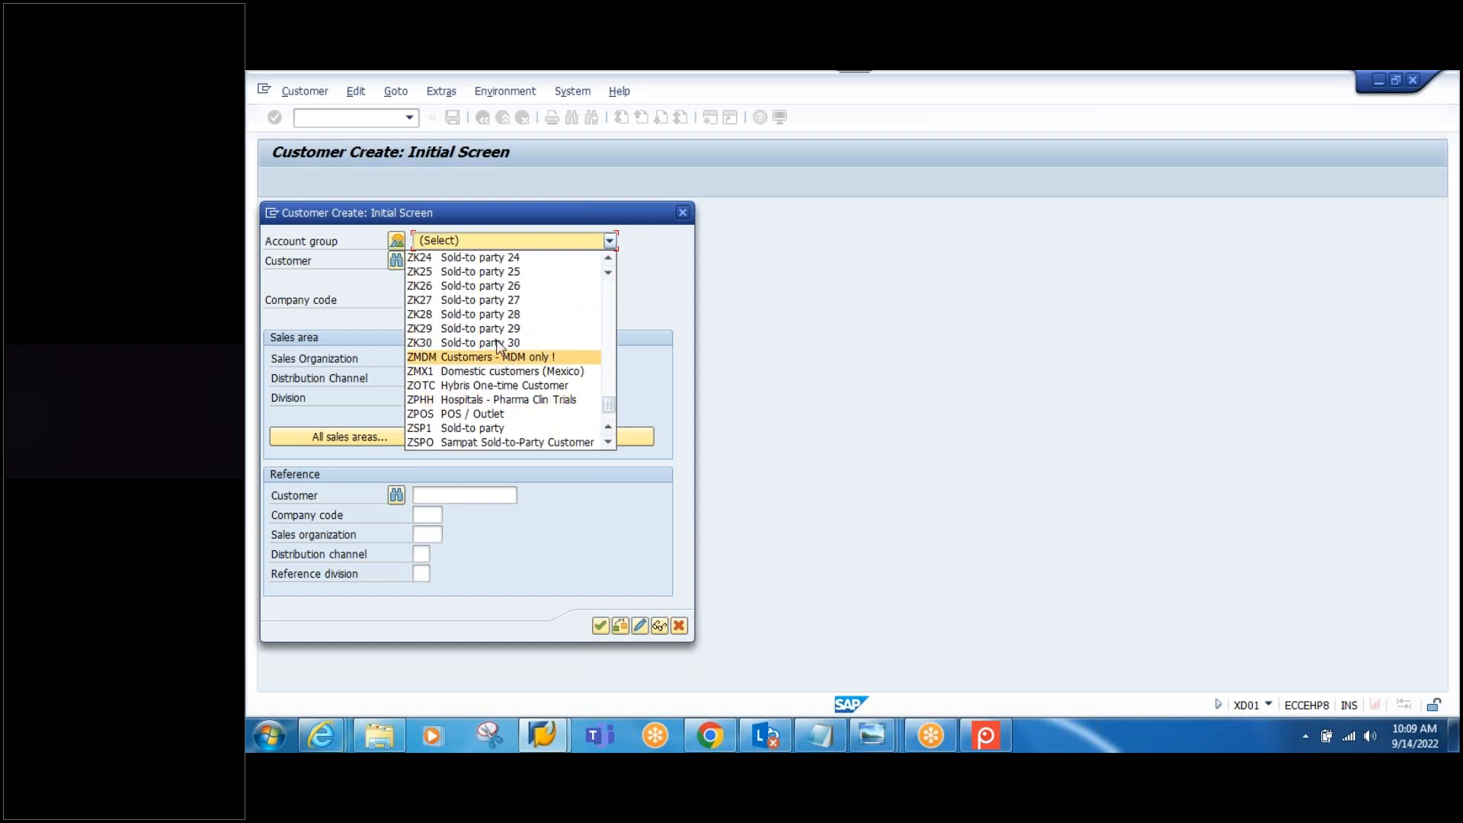
{"action": "scroll", "coordinate": [483, 340], "scroll_direction": "up", "scroll_amount": 2}
{"action": "scroll", "coordinate": [481, 339], "scroll_direction": "up", "scroll_amount": 12}
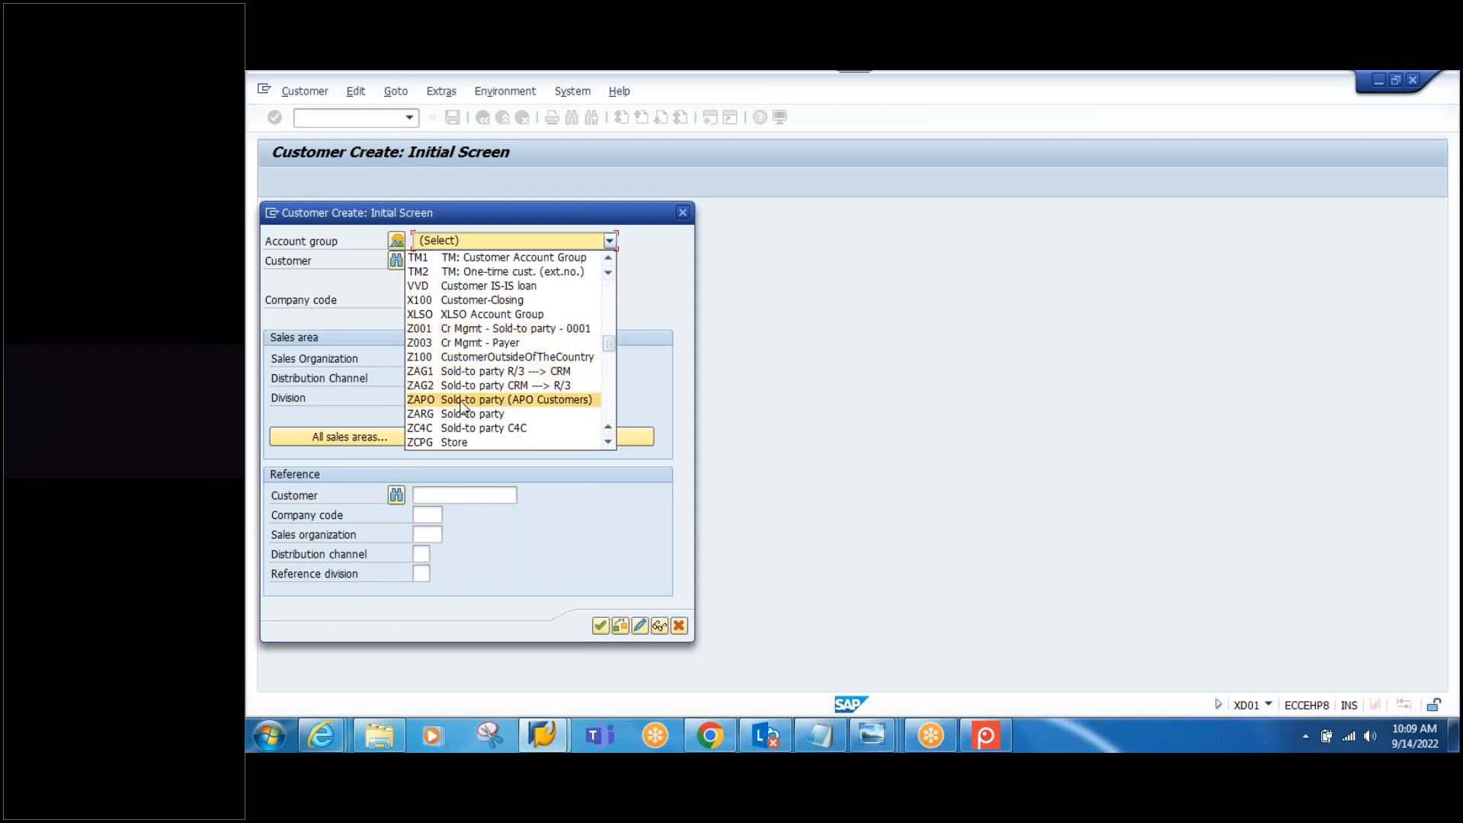
{"action": "left_click", "coordinate": [488, 399]}
{"action": "left_click", "coordinate": [467, 260]}
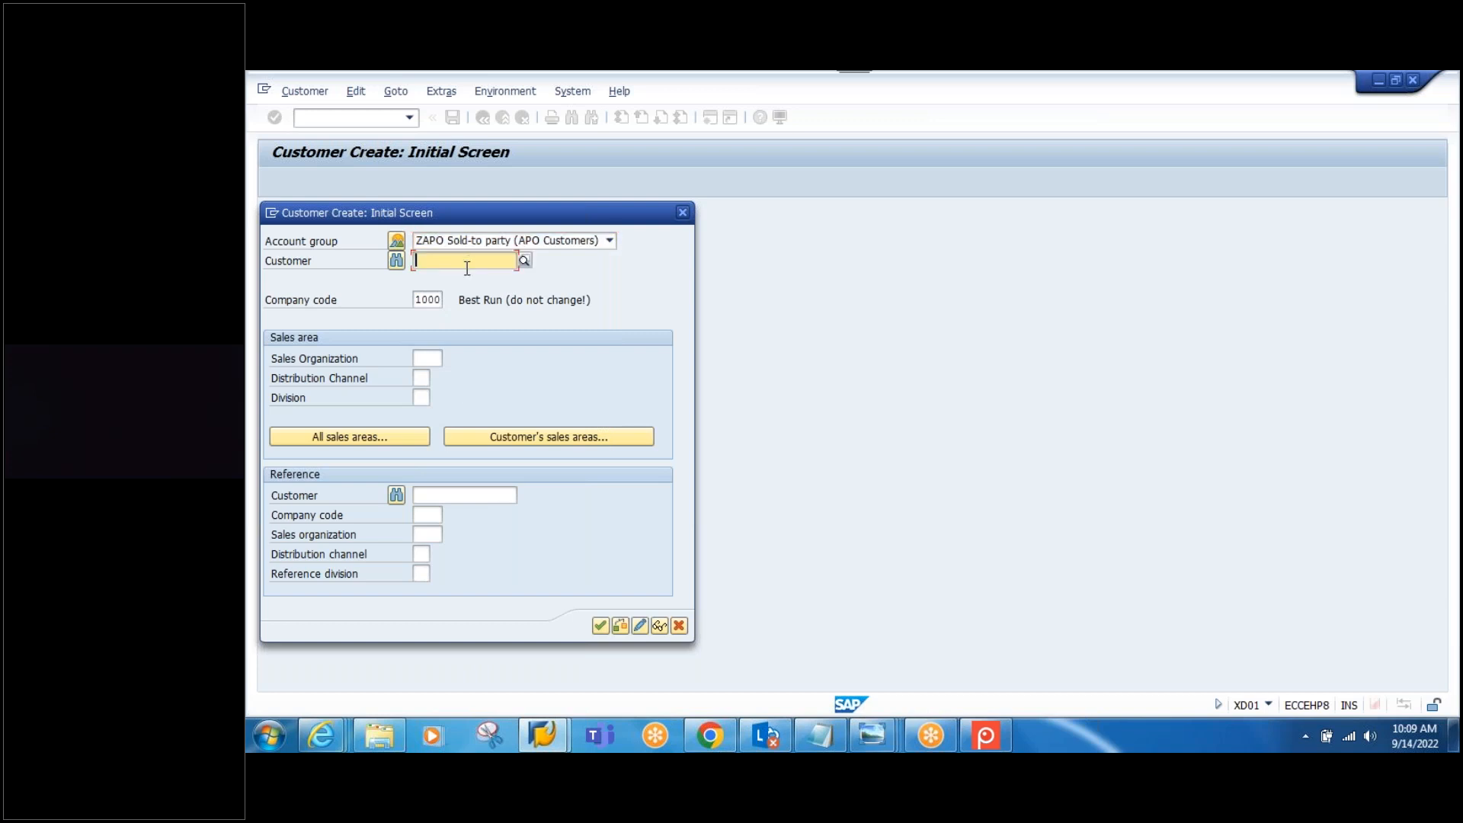
Step: Add the line 'CUSTOMER : SPCK-CUST' under the vendor note and return to XD01
{"action": "left_click", "coordinate": [822, 743]}
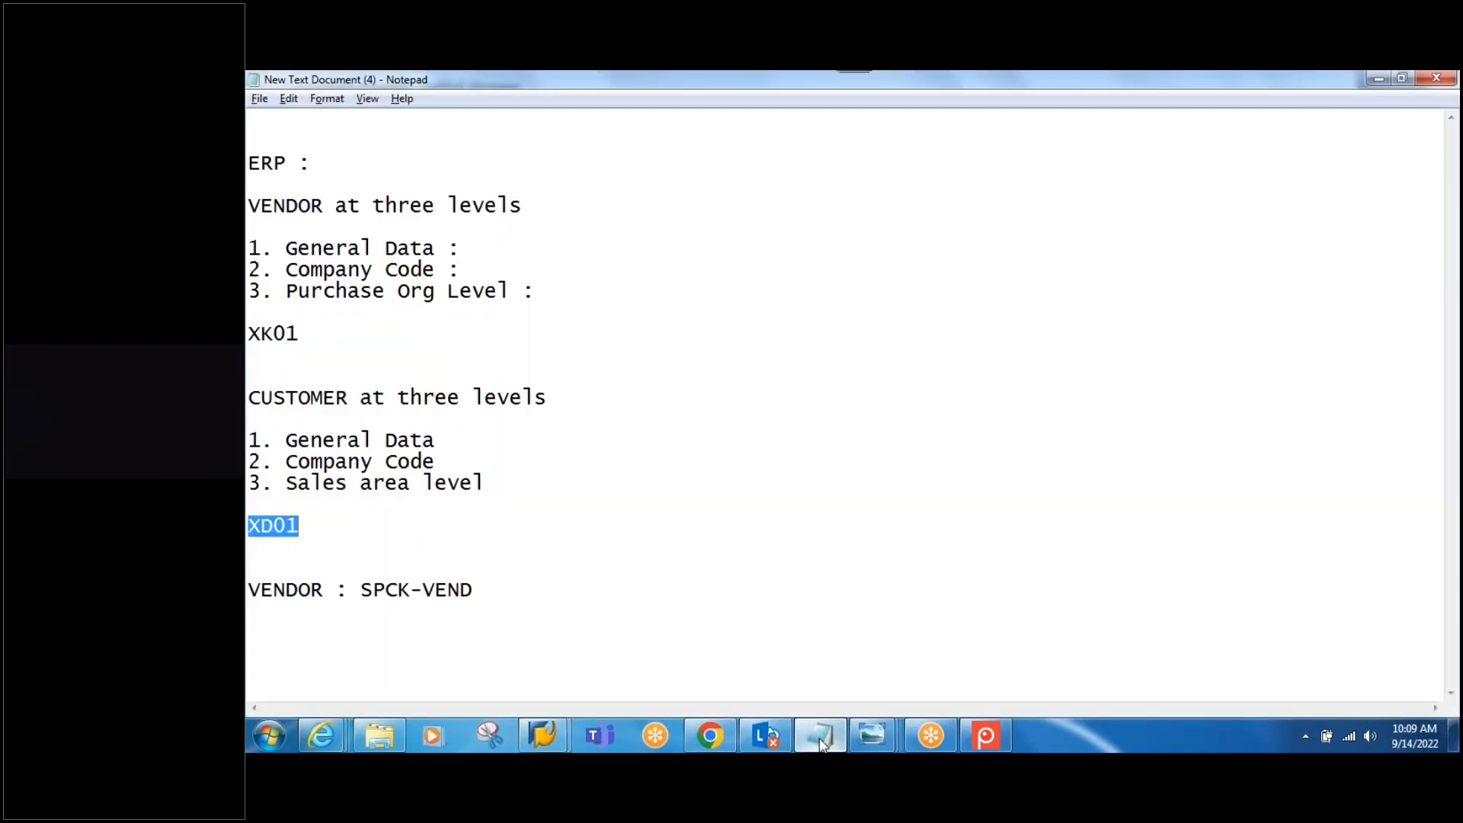
{"action": "left_click", "coordinate": [480, 591]}
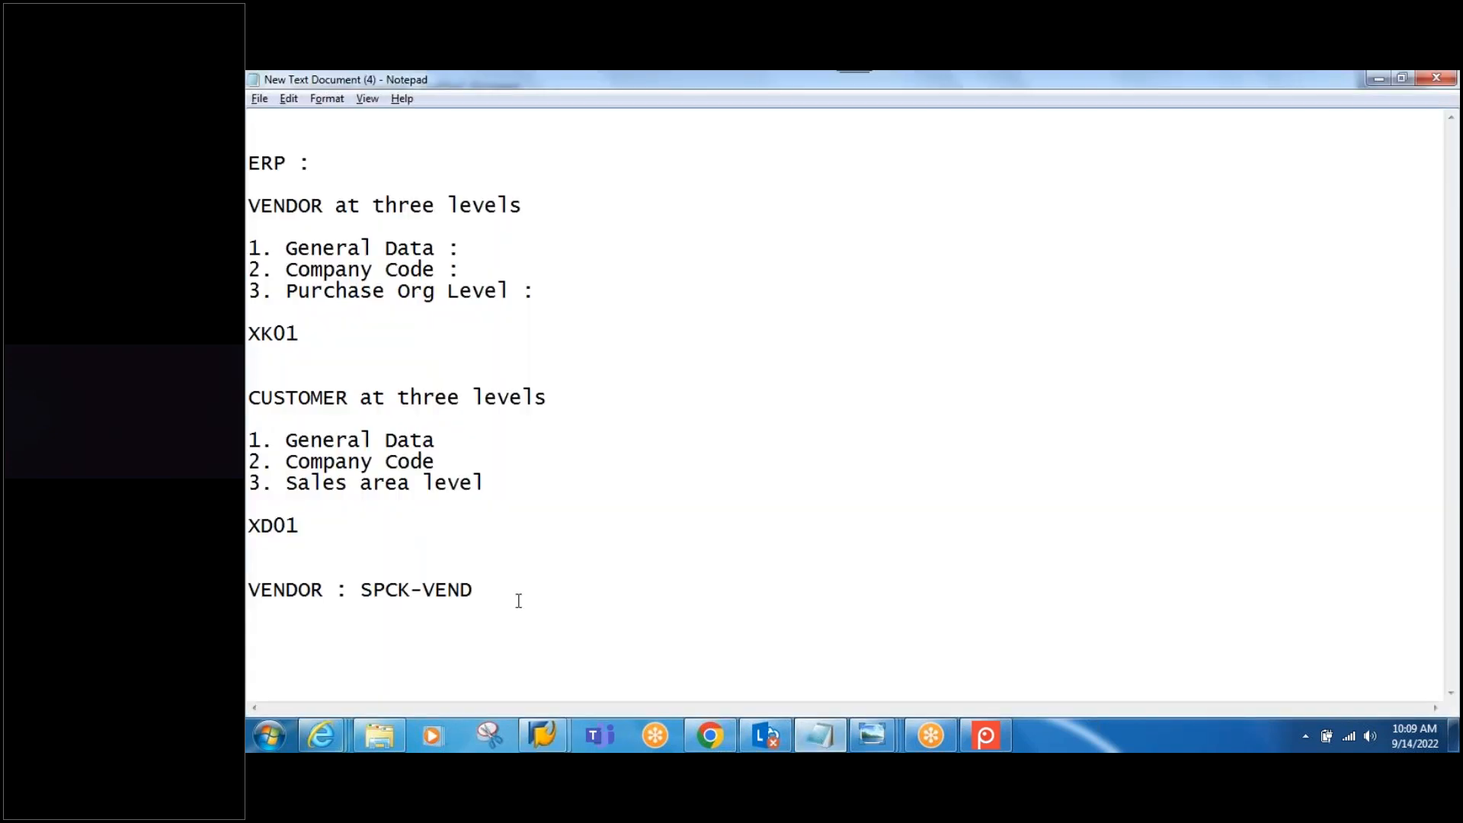
{"action": "key", "text": "Return"}
{"action": "type", "text": "CUSTOMER : SPCK-CUST"}
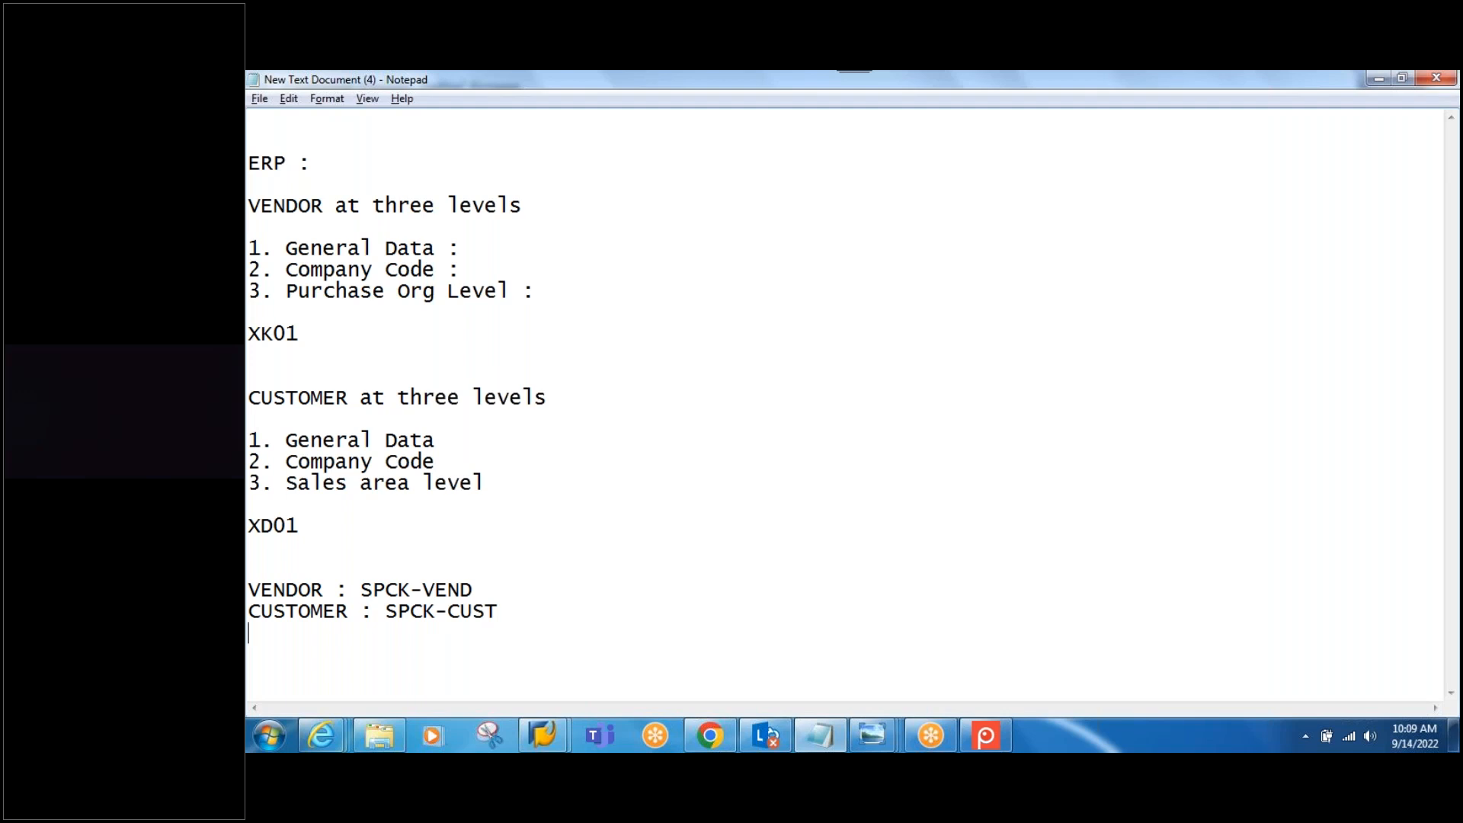
{"action": "key", "text": "alt+Tab"}
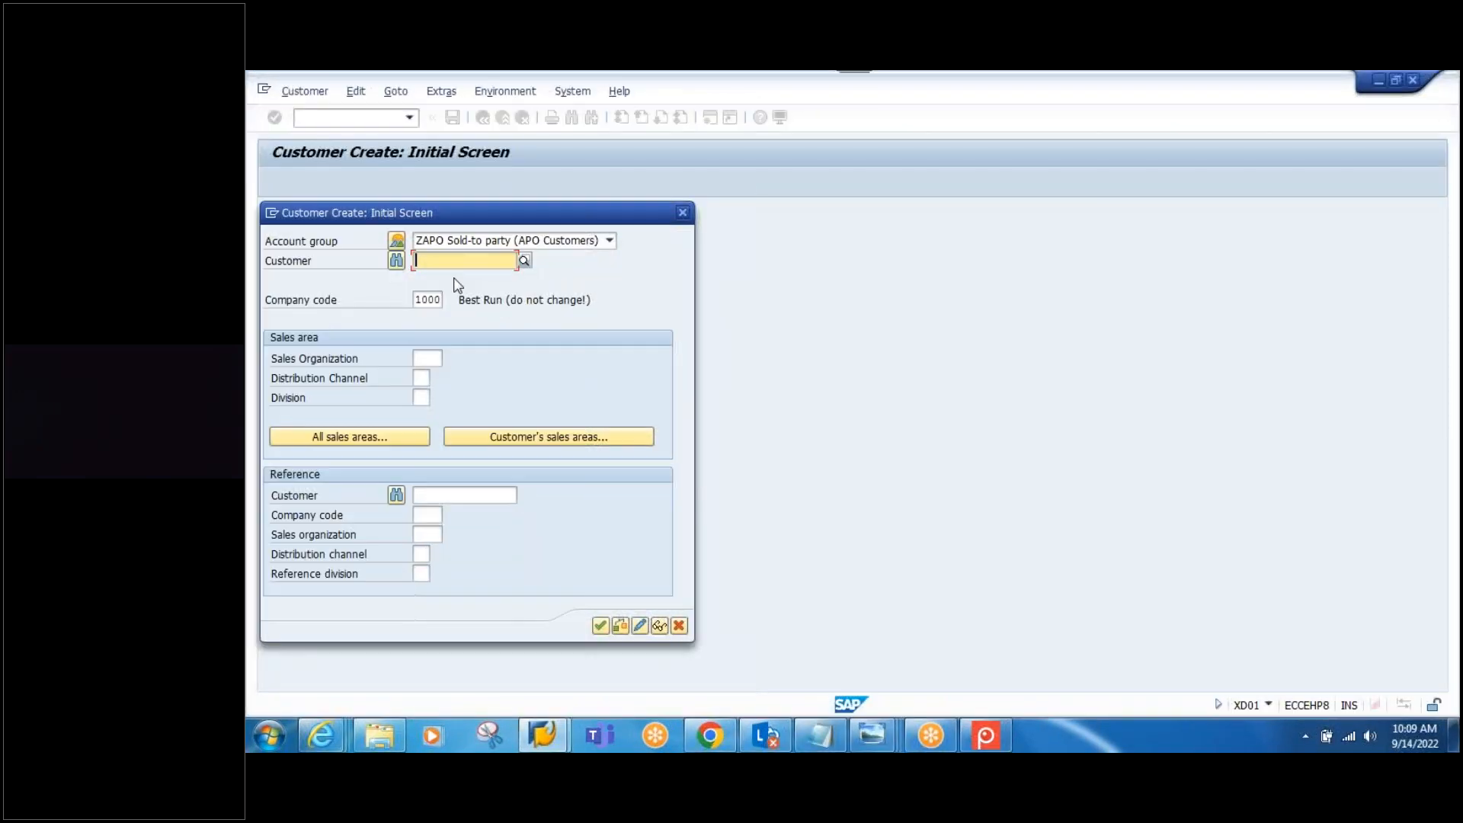
Step: Begin customer SPCK-CUST in XD01 for sales org 1000, distribution channel 10, division 00
{"action": "type", "text": "SPCK"}
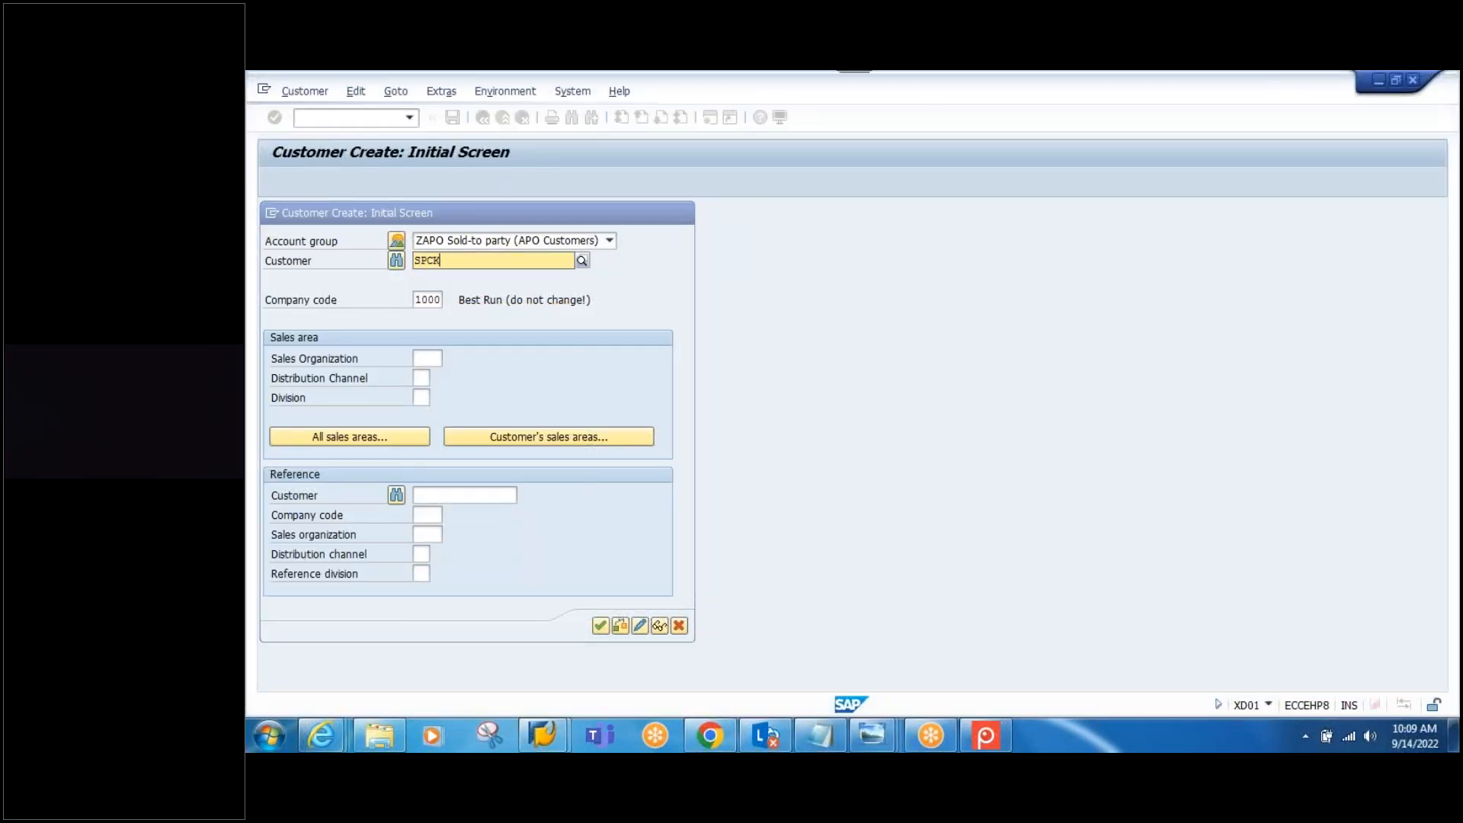
{"action": "type", "text": "-CUST"}
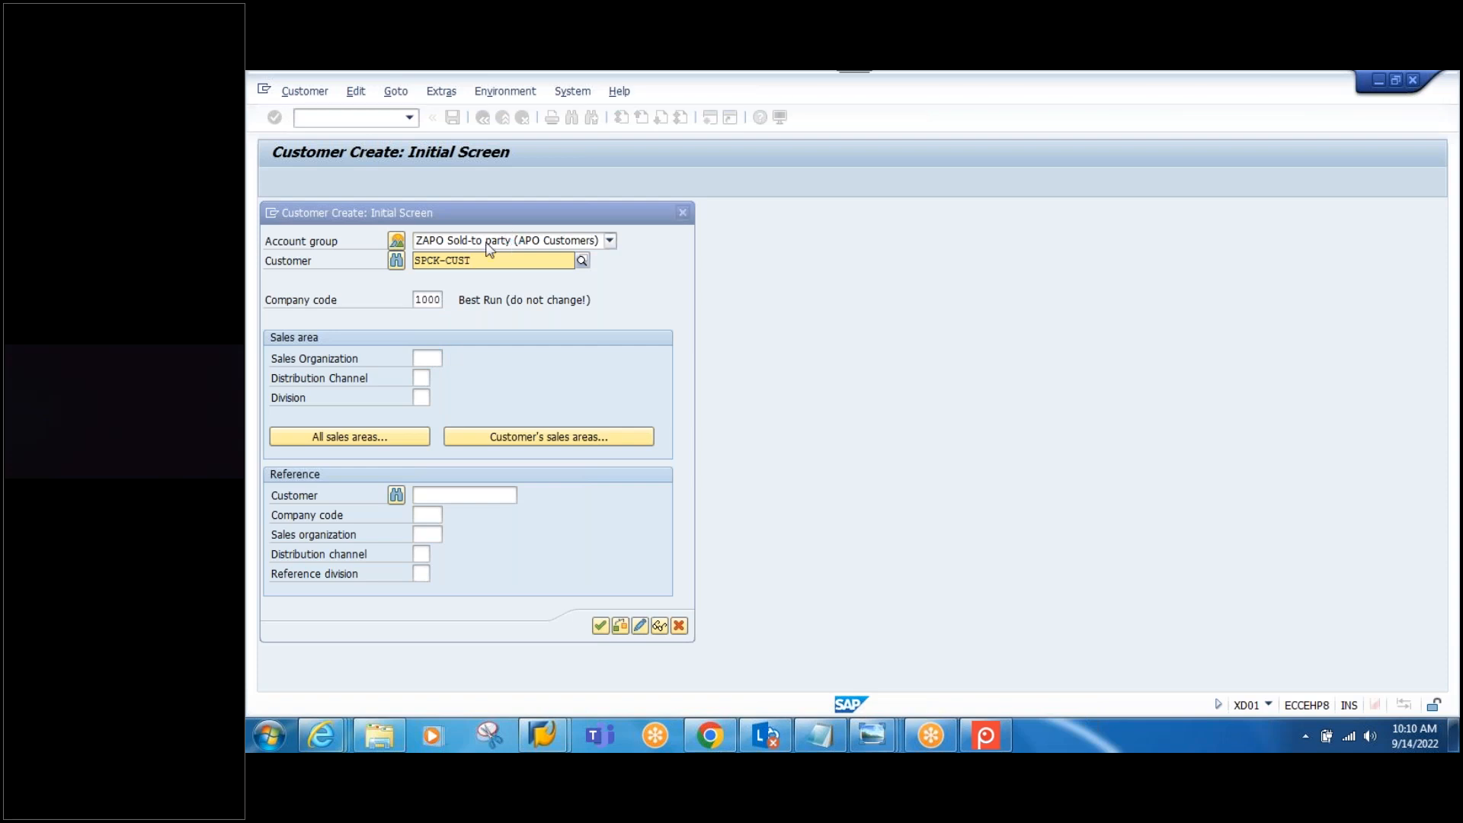
{"action": "left_click", "coordinate": [425, 359]}
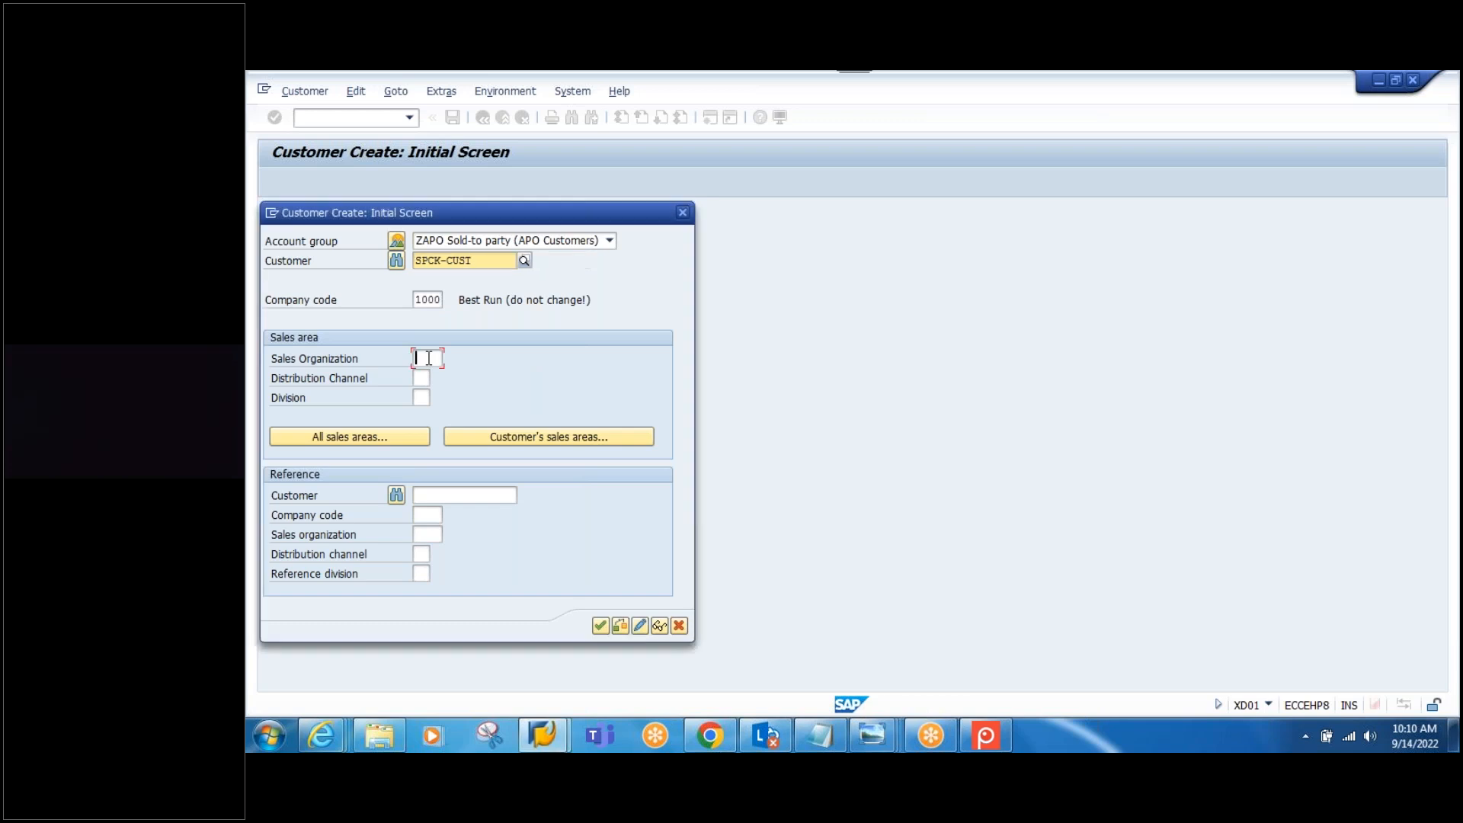
{"action": "left_click", "coordinate": [424, 361]}
{"action": "type", "text": "1000"}
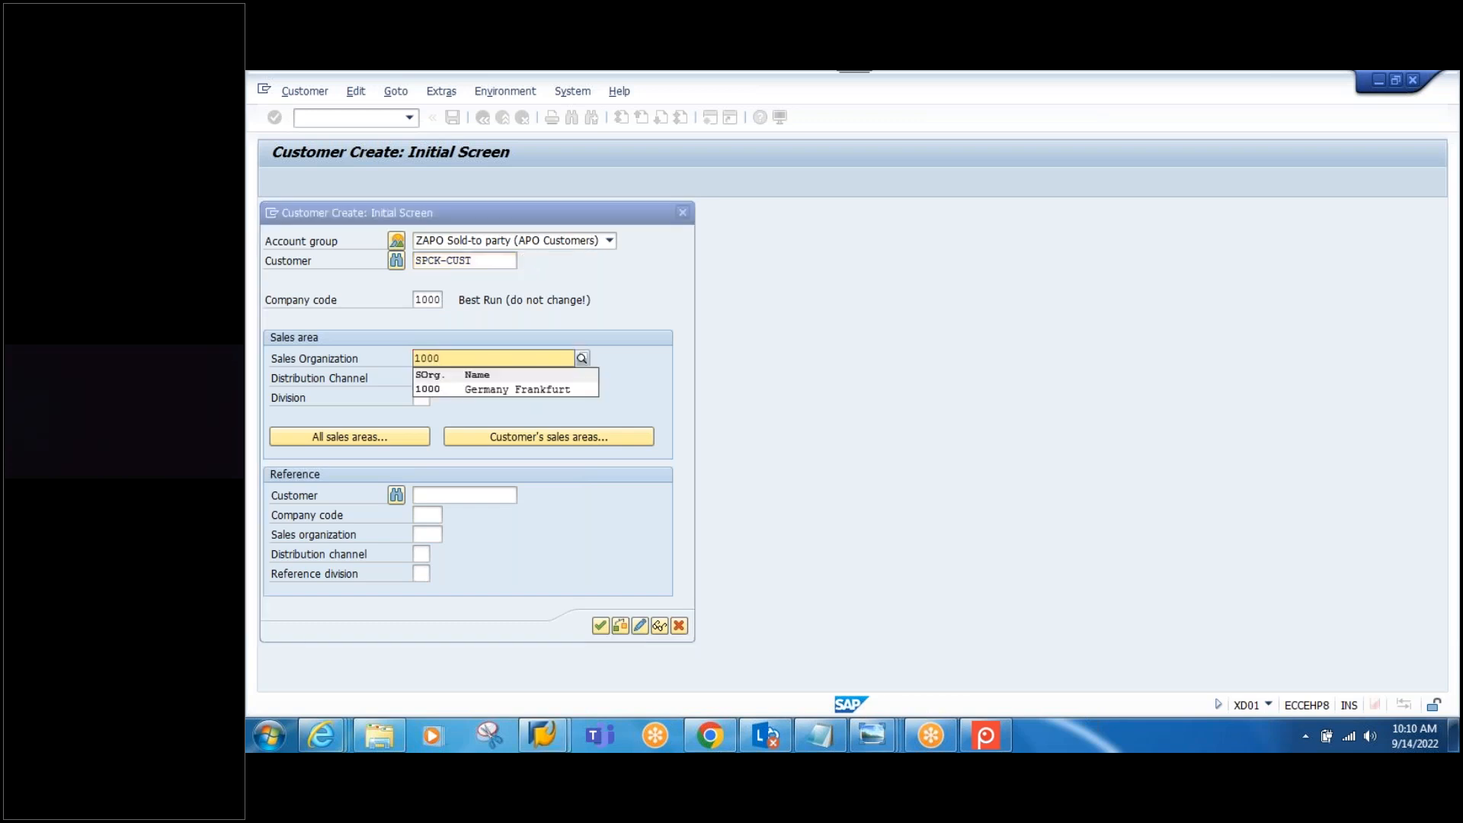
{"action": "left_click", "coordinate": [417, 386]}
{"action": "left_click", "coordinate": [417, 381]}
{"action": "type", "text": "10"}
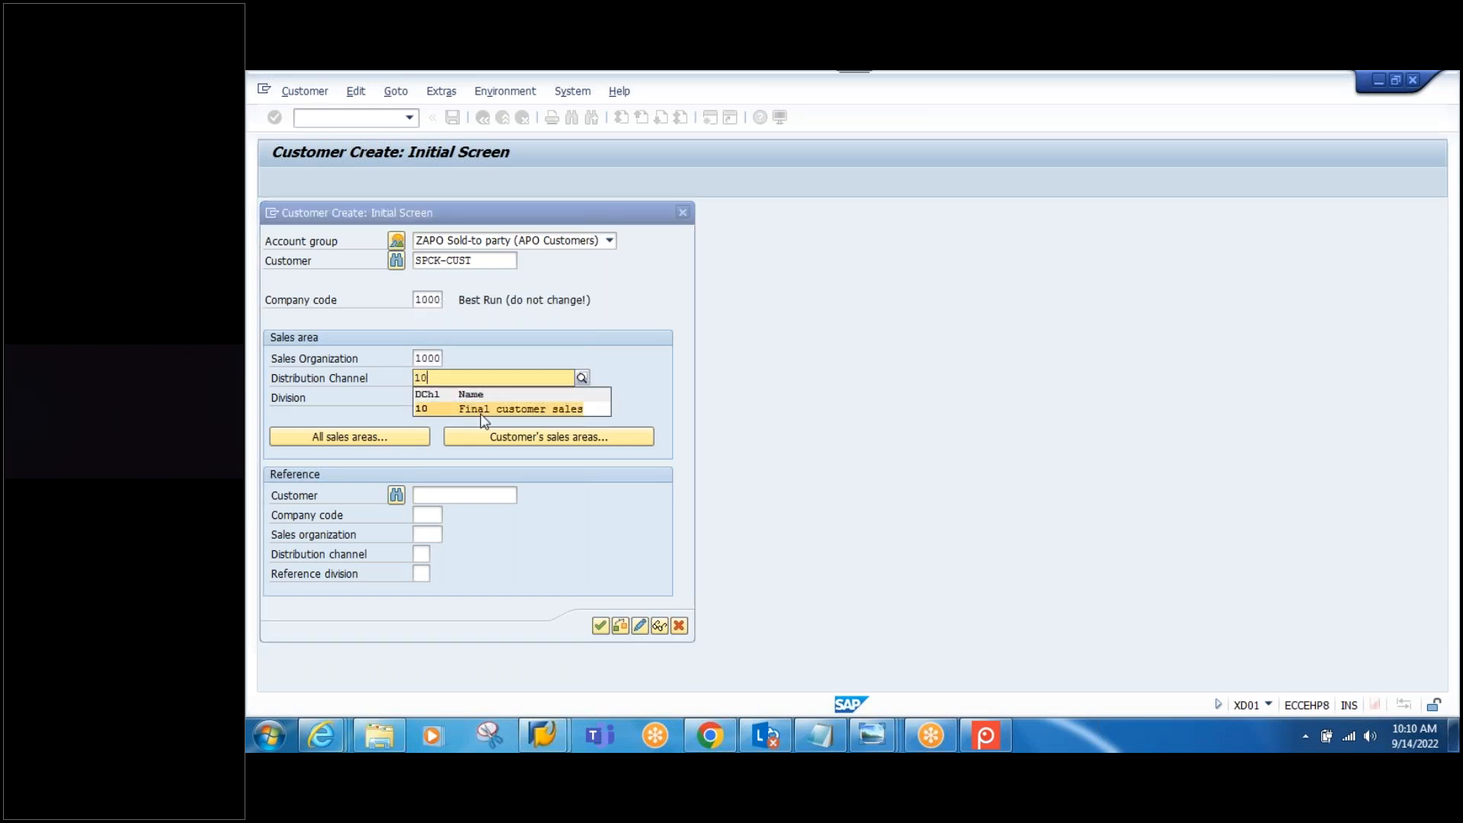
{"action": "left_click", "coordinate": [473, 409]}
{"action": "left_click", "coordinate": [418, 397]}
{"action": "type", "text": "00"}
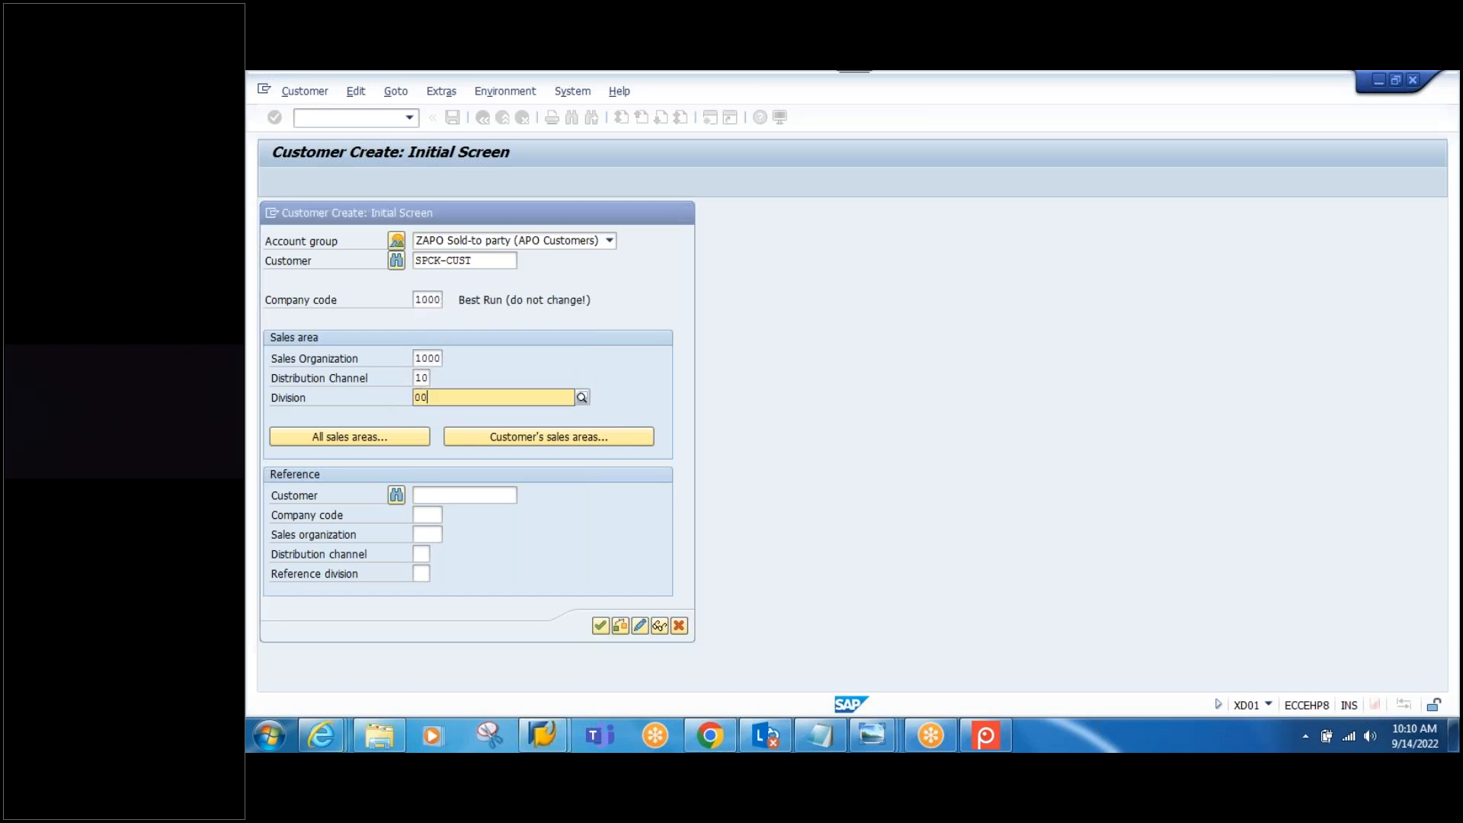
{"action": "left_click", "coordinate": [486, 427]}
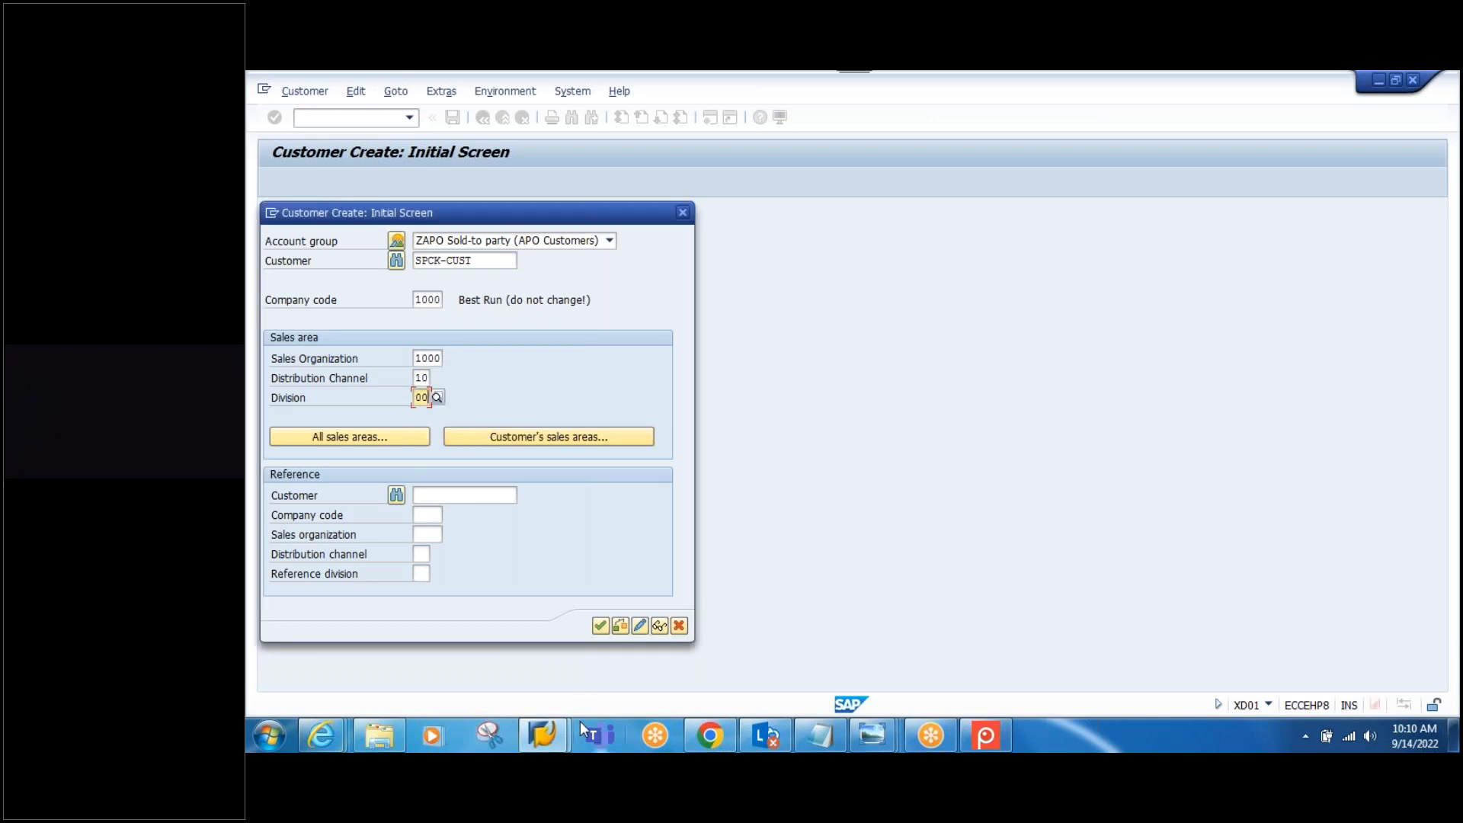
{"action": "left_click", "coordinate": [601, 626]}
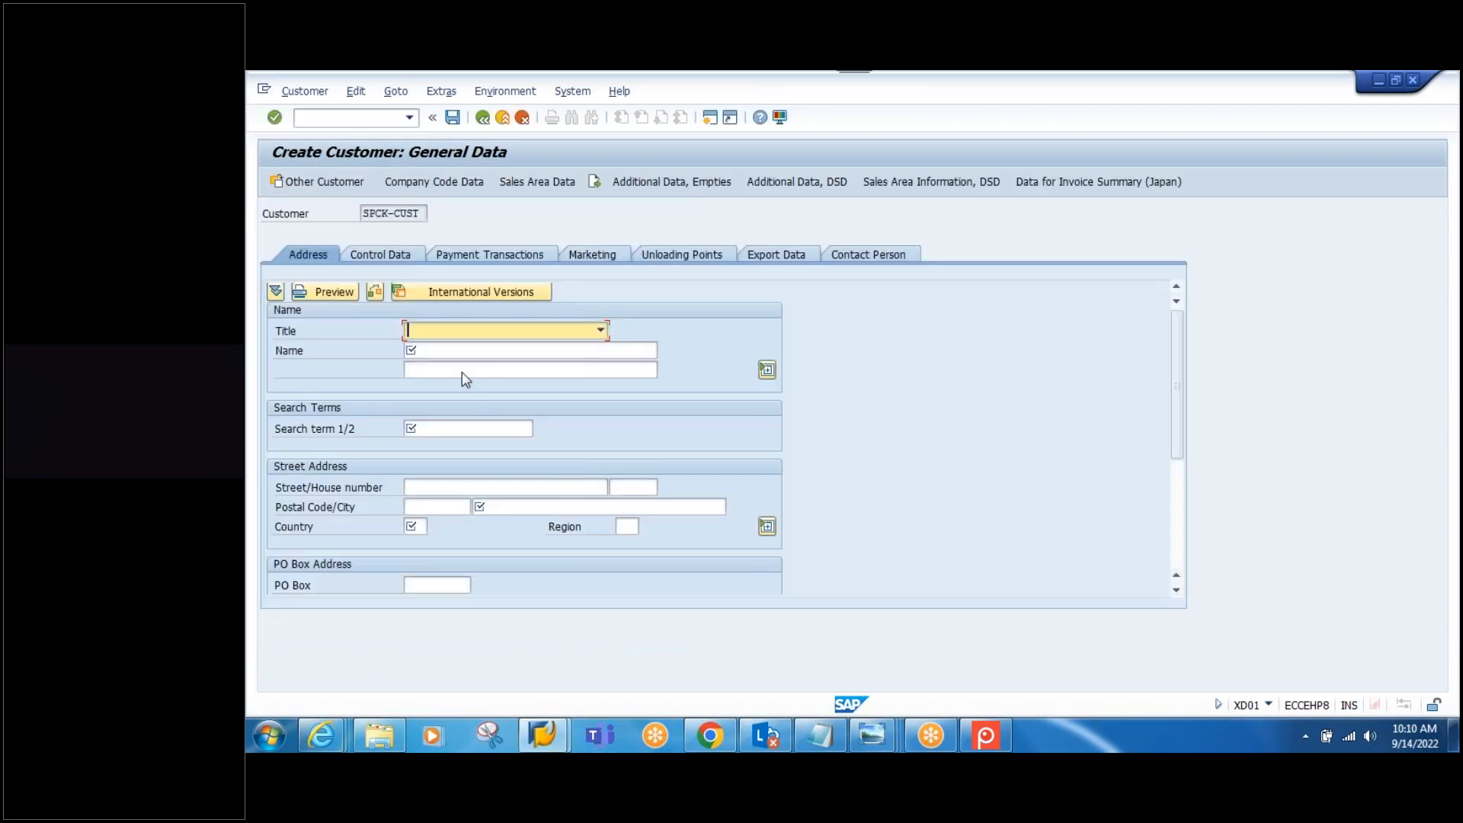
Step: Set title Company and use SPCK-CUST as both the customer name and search term
{"action": "left_click", "coordinate": [600, 330]}
{"action": "left_click", "coordinate": [502, 349]}
{"action": "left_click_drag", "start_coordinate": [423, 215], "coordinate": [325, 216]}
{"action": "key", "text": "ctrl+c"}
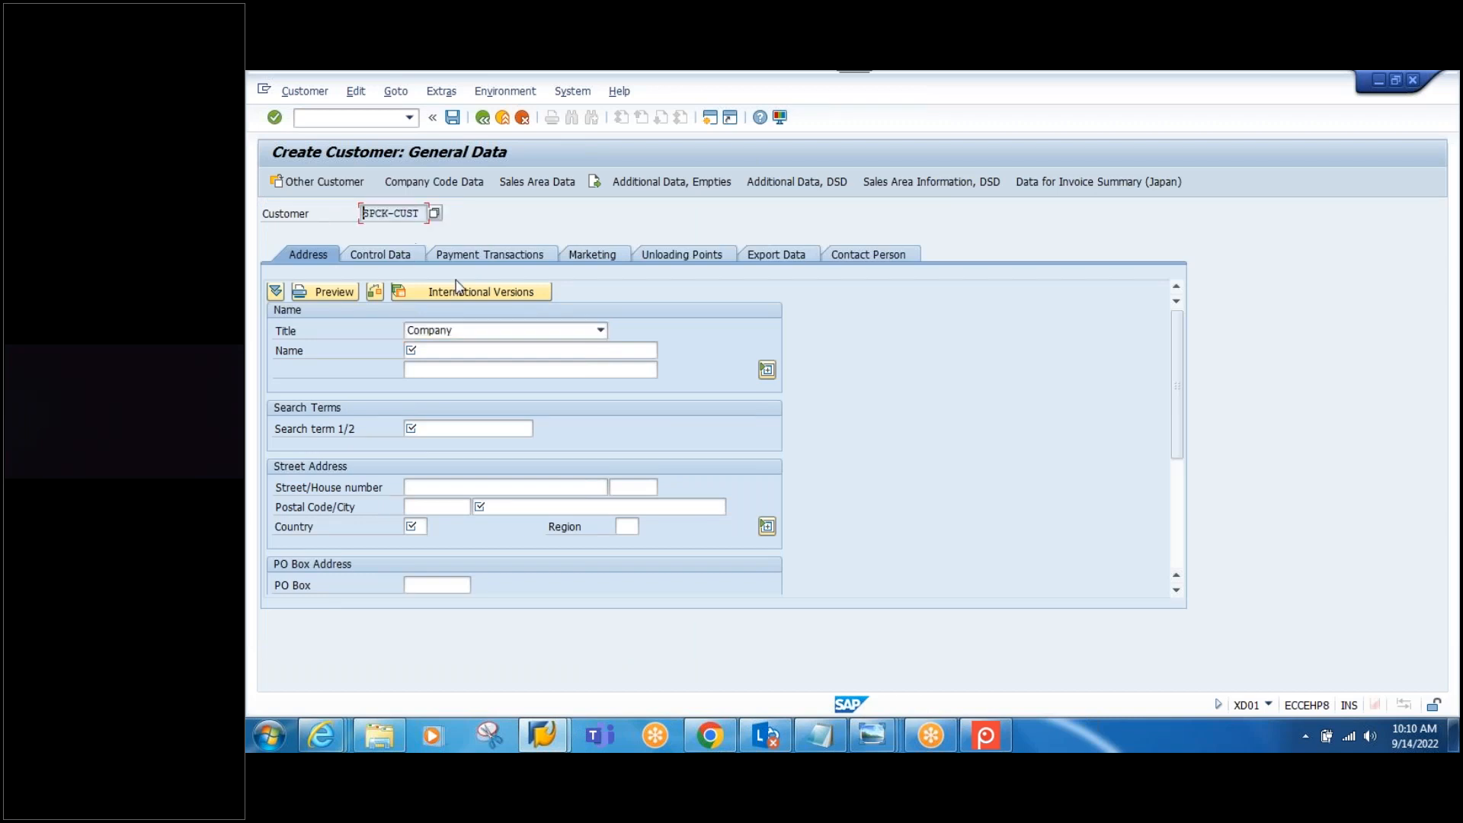
{"action": "left_click", "coordinate": [463, 351]}
{"action": "key", "text": "ctrl+v"}
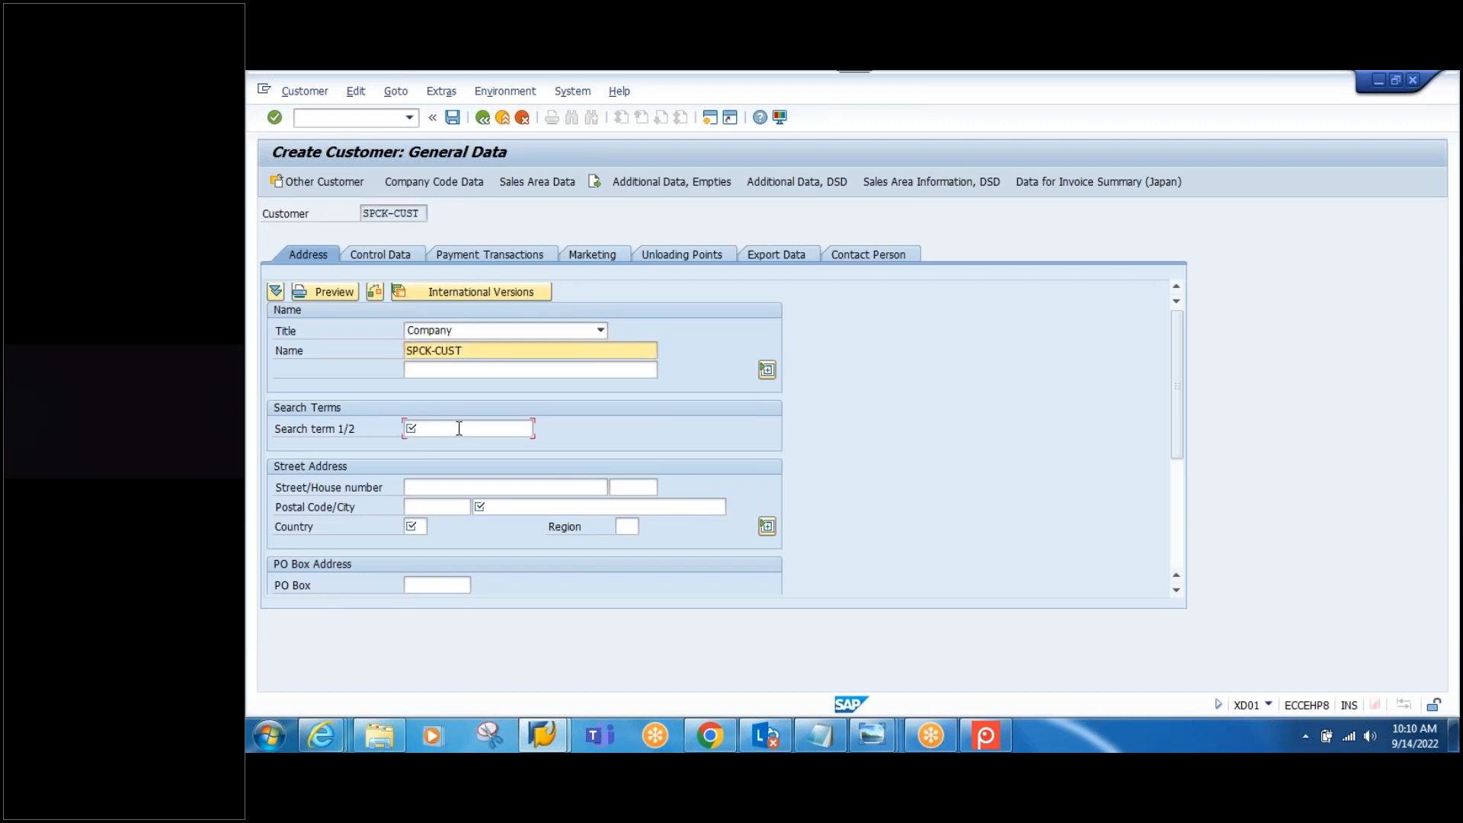
{"action": "left_click", "coordinate": [458, 428]}
{"action": "key", "text": "ctrl+v"}
Step: Enter address STREET-55 33, postal code 500049, city HYDERABAD, country IN, region 01
{"action": "left_click", "coordinate": [430, 486]}
{"action": "type", "text": "STRRE"}
{"action": "type", "text": "T"}
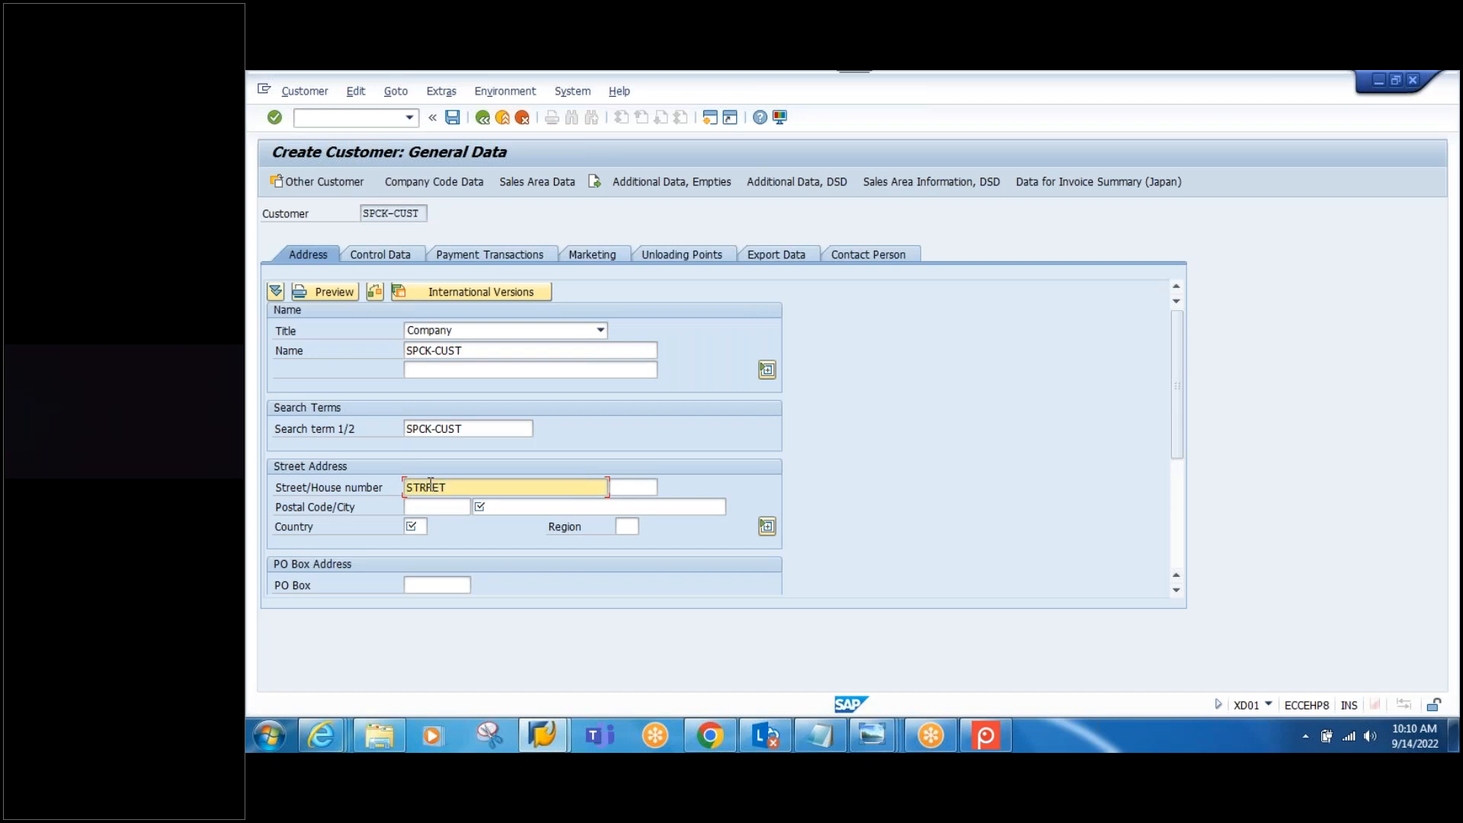
{"action": "type", "text": "EET-55"}
{"action": "left_click", "coordinate": [623, 486]}
{"action": "type", "text": "33"}
{"action": "left_click", "coordinate": [435, 508]}
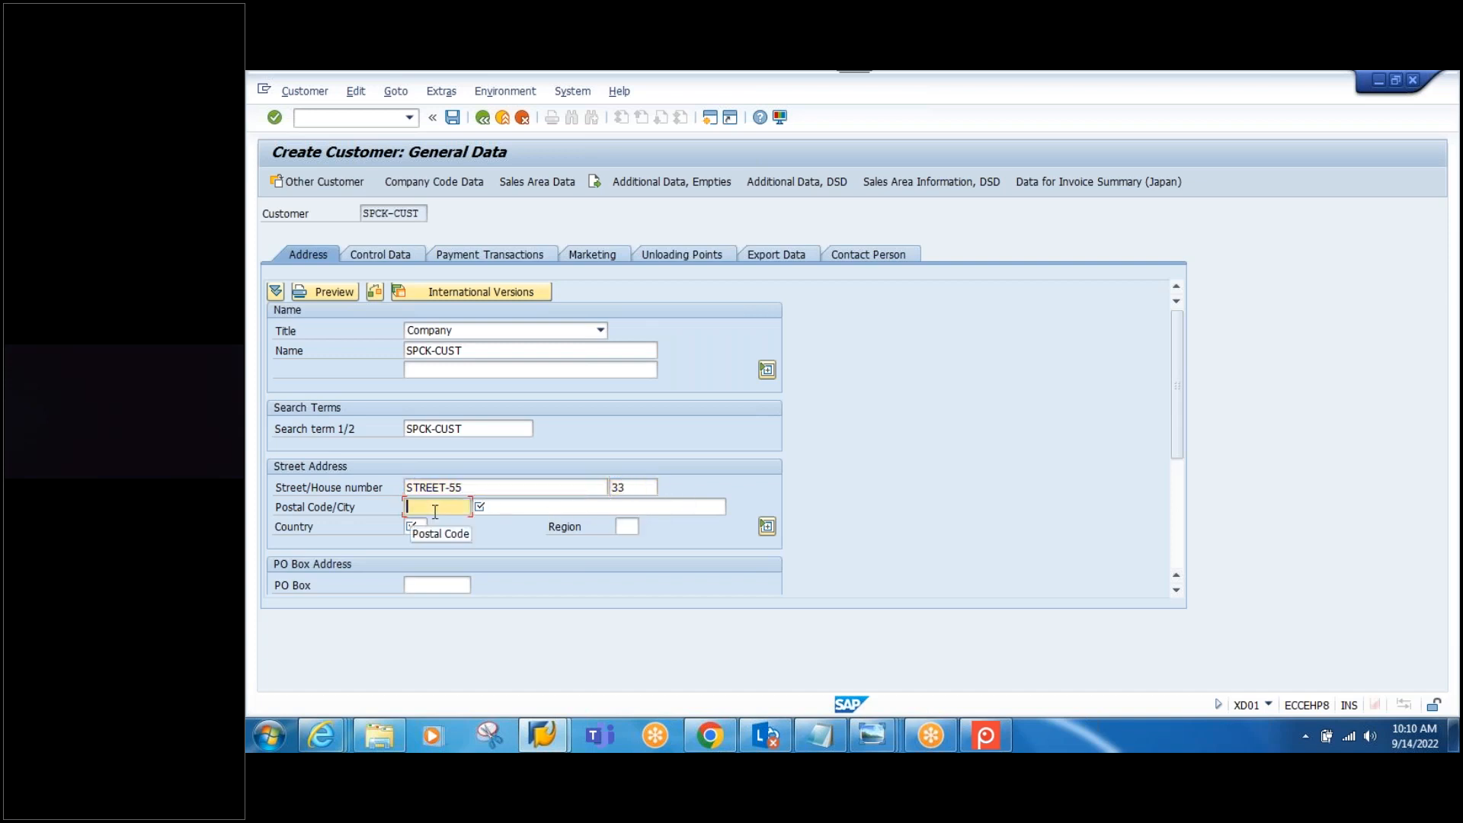
{"action": "left_click", "coordinate": [439, 525]}
{"action": "left_click", "coordinate": [524, 507]}
{"action": "left_click", "coordinate": [505, 524]}
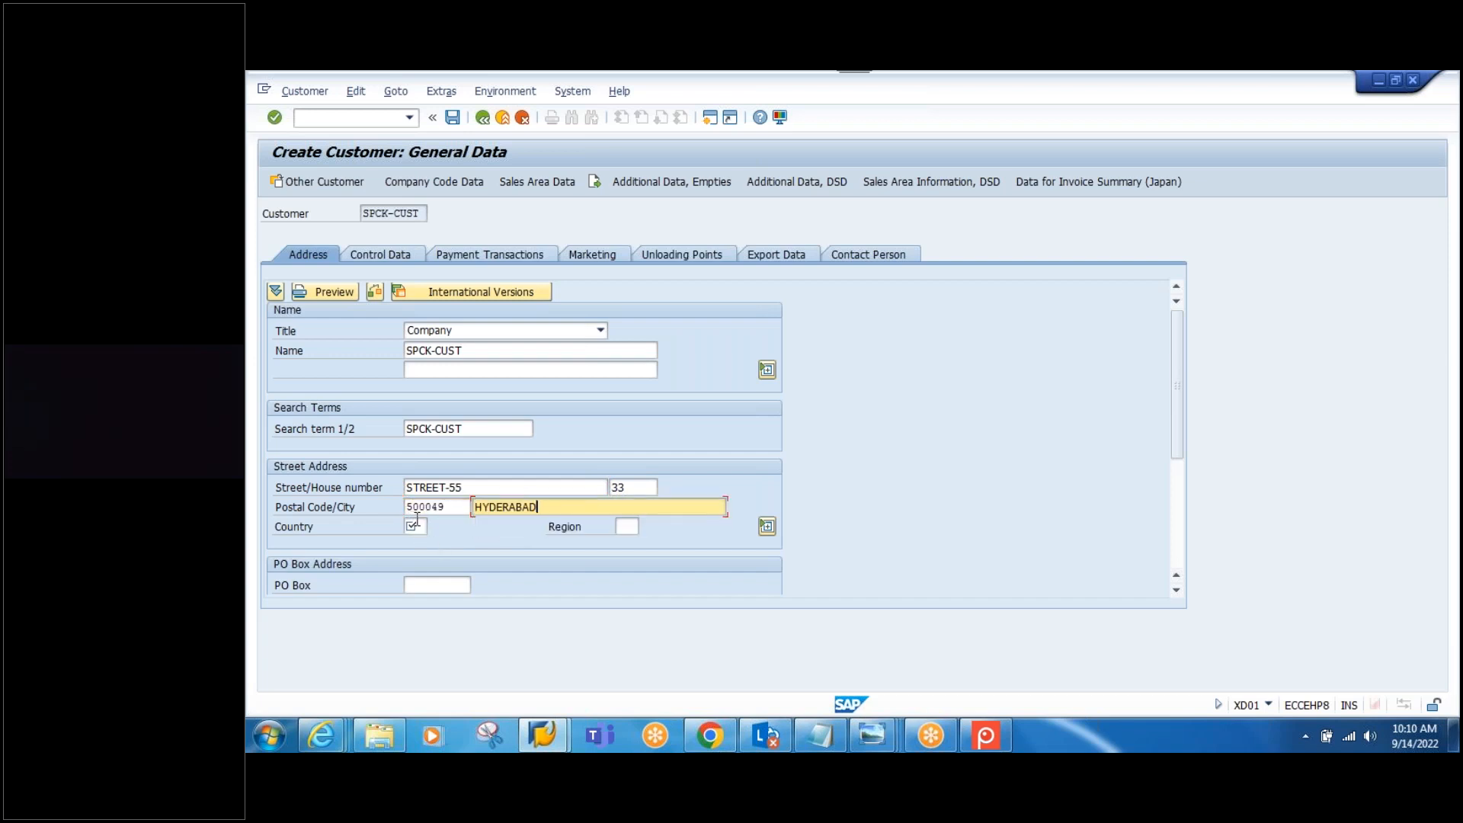
{"action": "left_click", "coordinate": [416, 527]}
{"action": "left_click", "coordinate": [427, 543]}
{"action": "left_click", "coordinate": [626, 527]}
{"action": "left_click", "coordinate": [628, 545]}
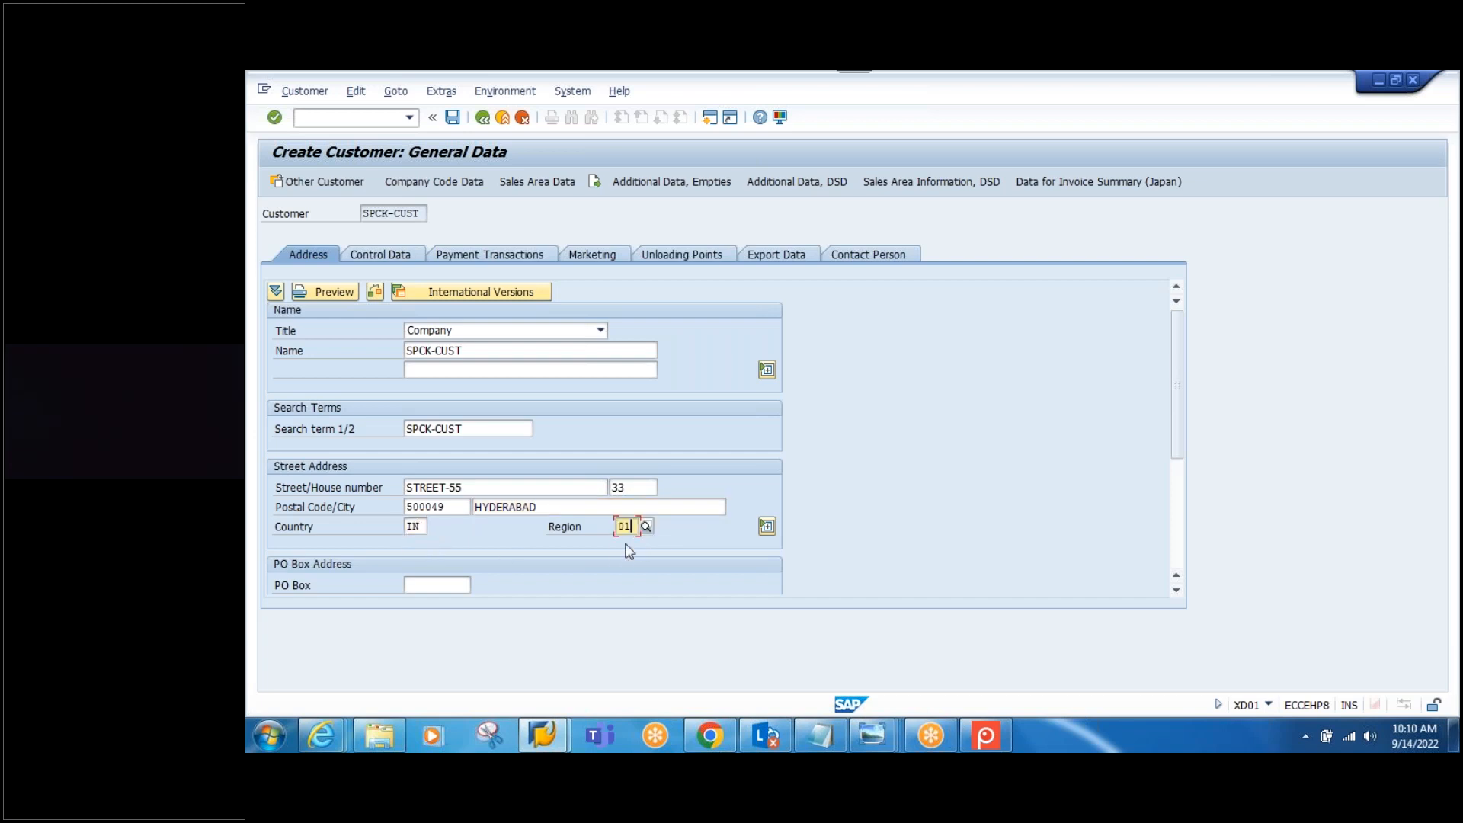
Step: Look through the control, payment, marketing, unloading point, export and contact person tabs
{"action": "left_click", "coordinate": [379, 255]}
{"action": "left_click", "coordinate": [448, 257]}
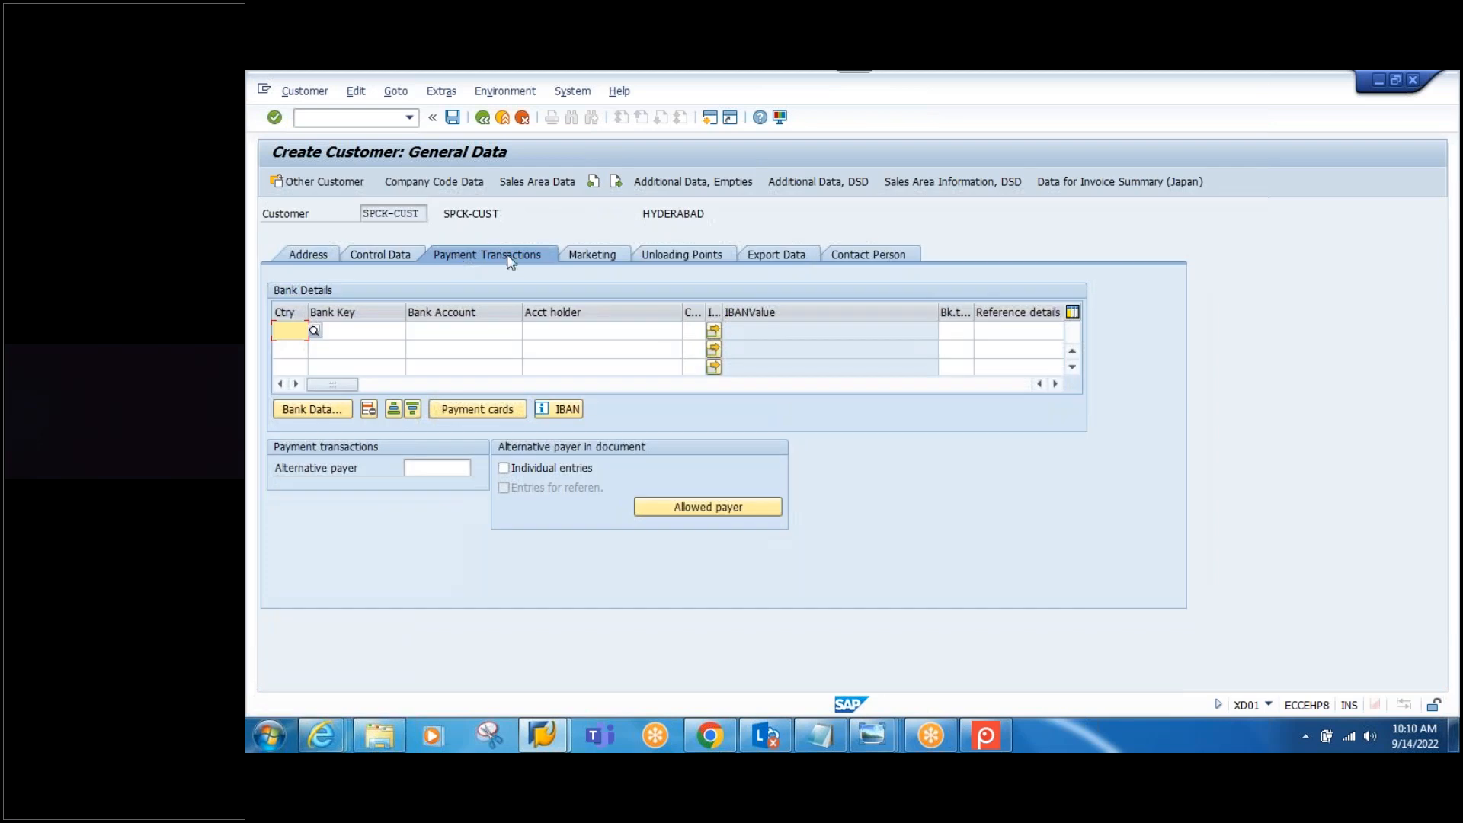
{"action": "left_click", "coordinate": [578, 253]}
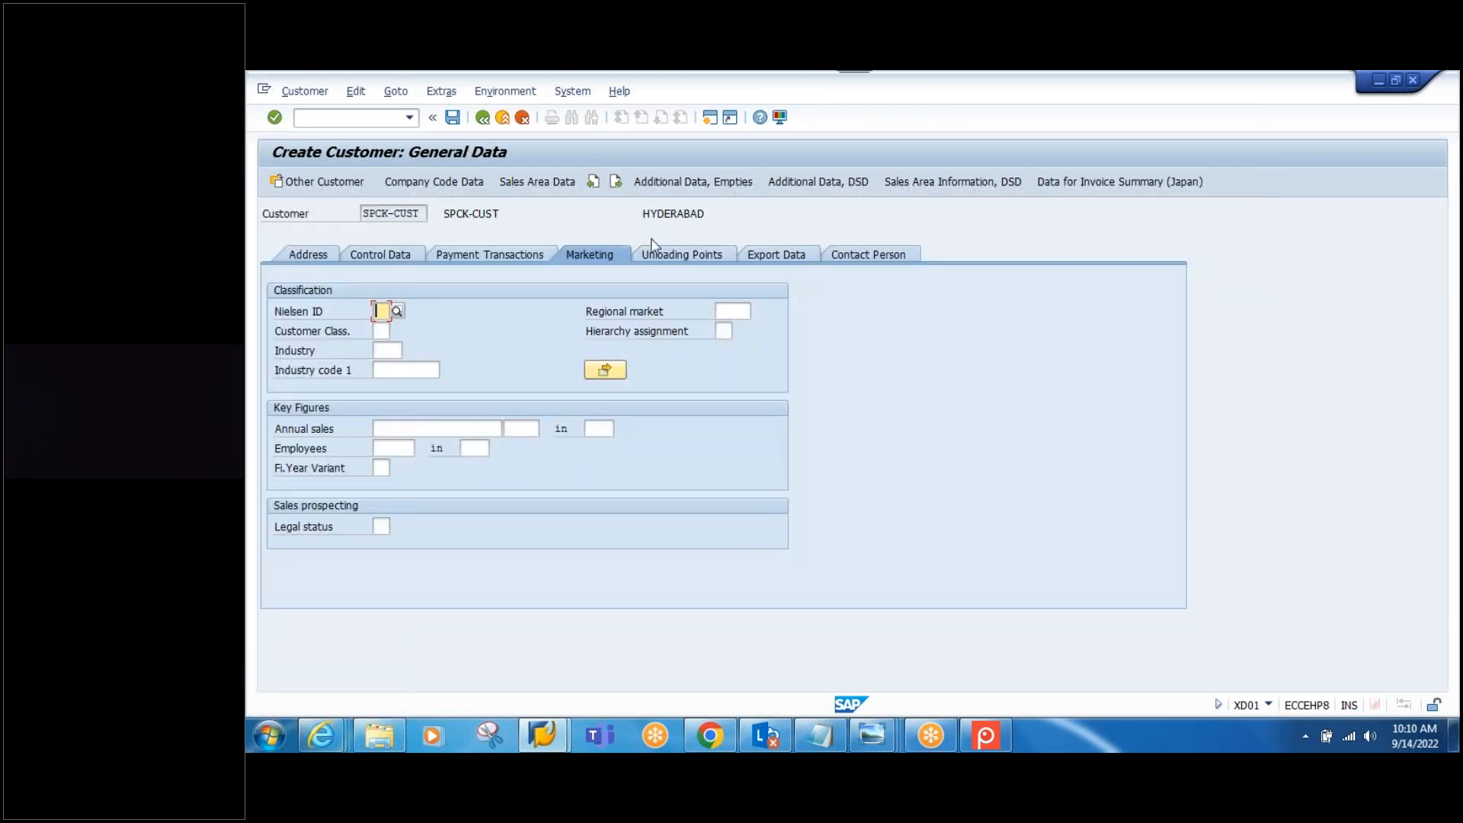
{"action": "left_click", "coordinate": [681, 255]}
{"action": "left_click", "coordinate": [778, 259]}
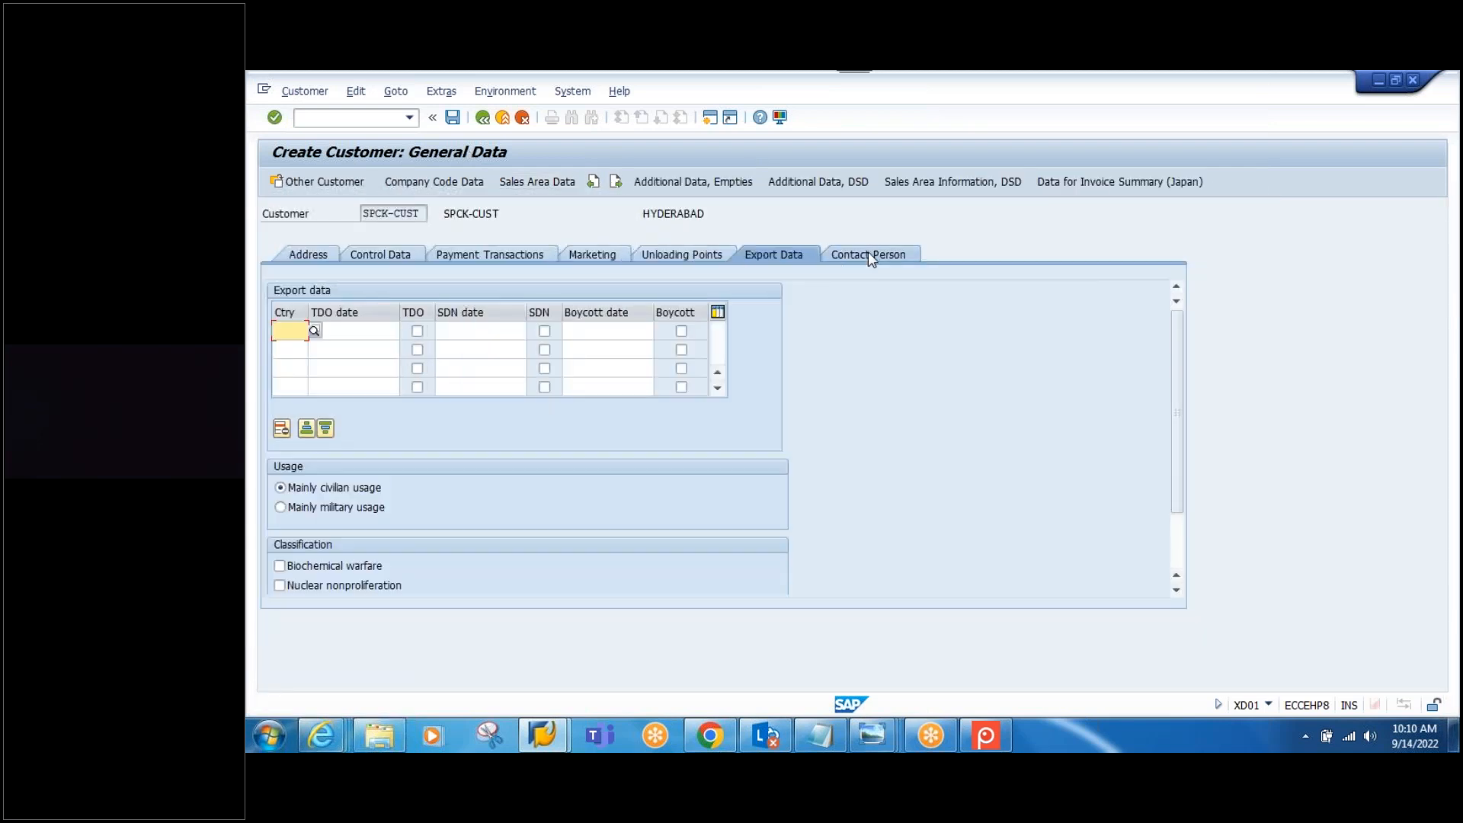
{"action": "left_click", "coordinate": [867, 253]}
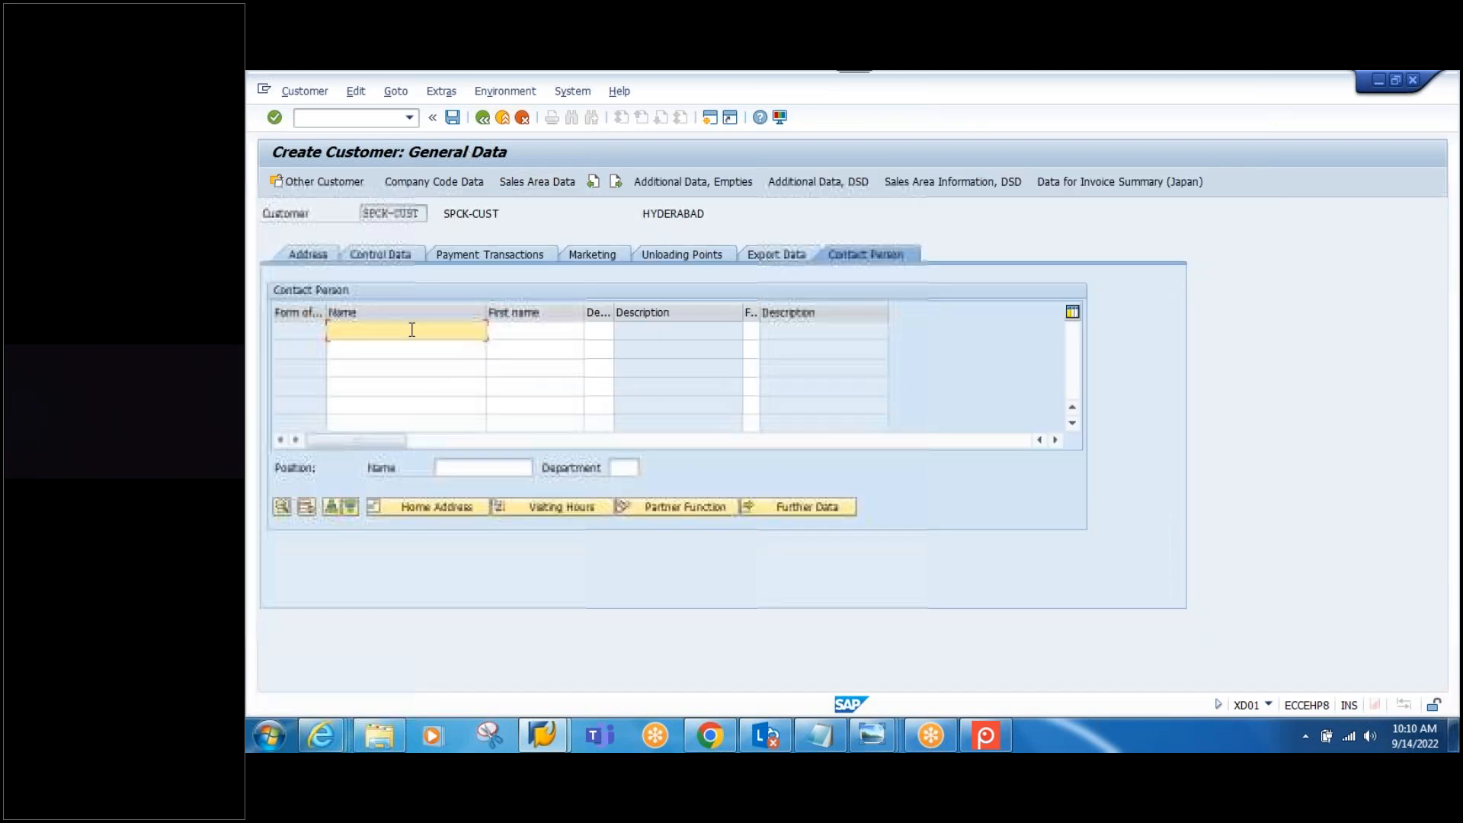
{"action": "left_click", "coordinate": [445, 187]}
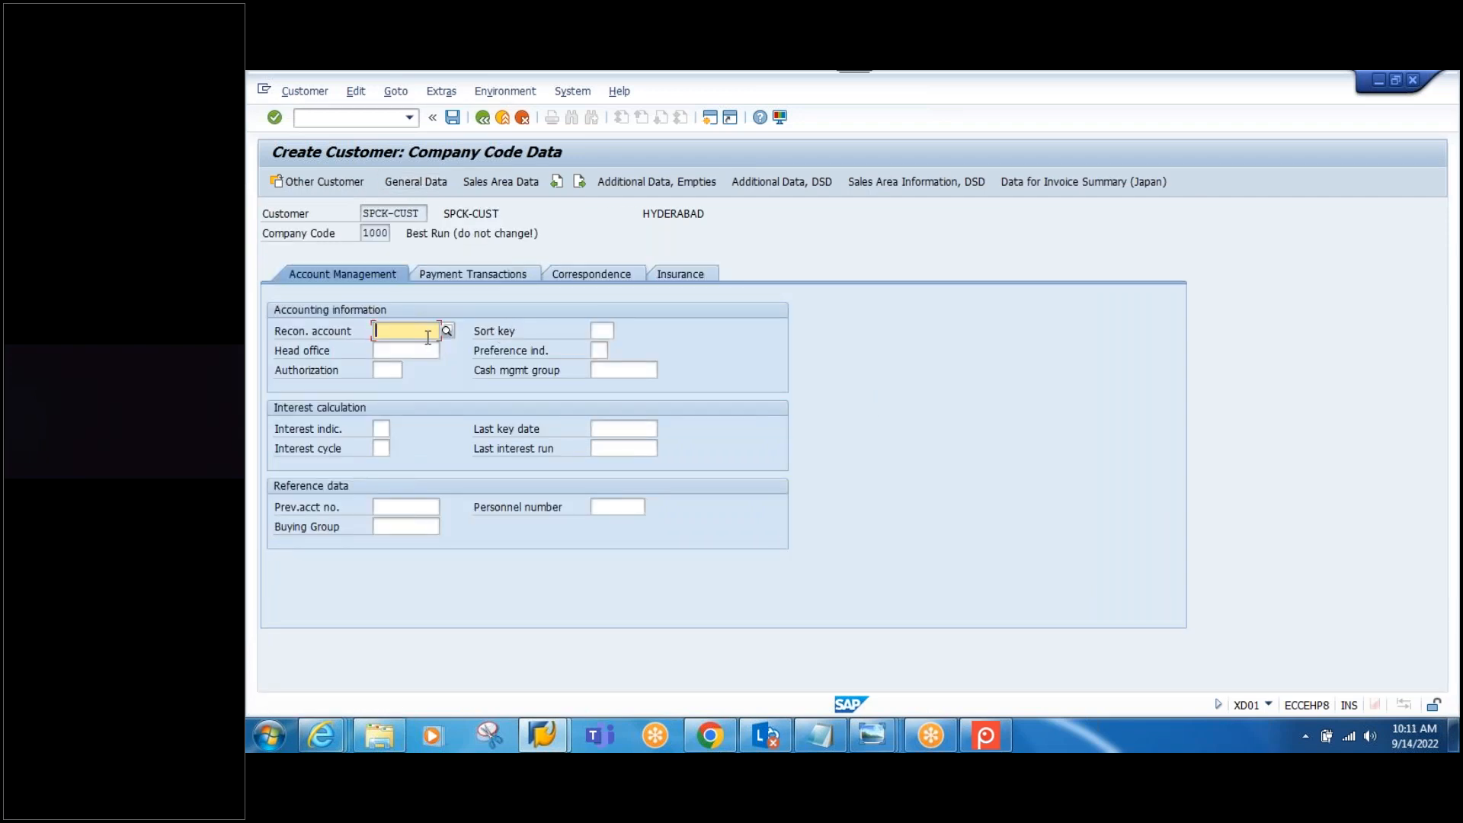
Step: Set reconciliation account 125000 and review the other company code data tabs
{"action": "left_click", "coordinate": [428, 336]}
{"action": "left_click", "coordinate": [404, 349]}
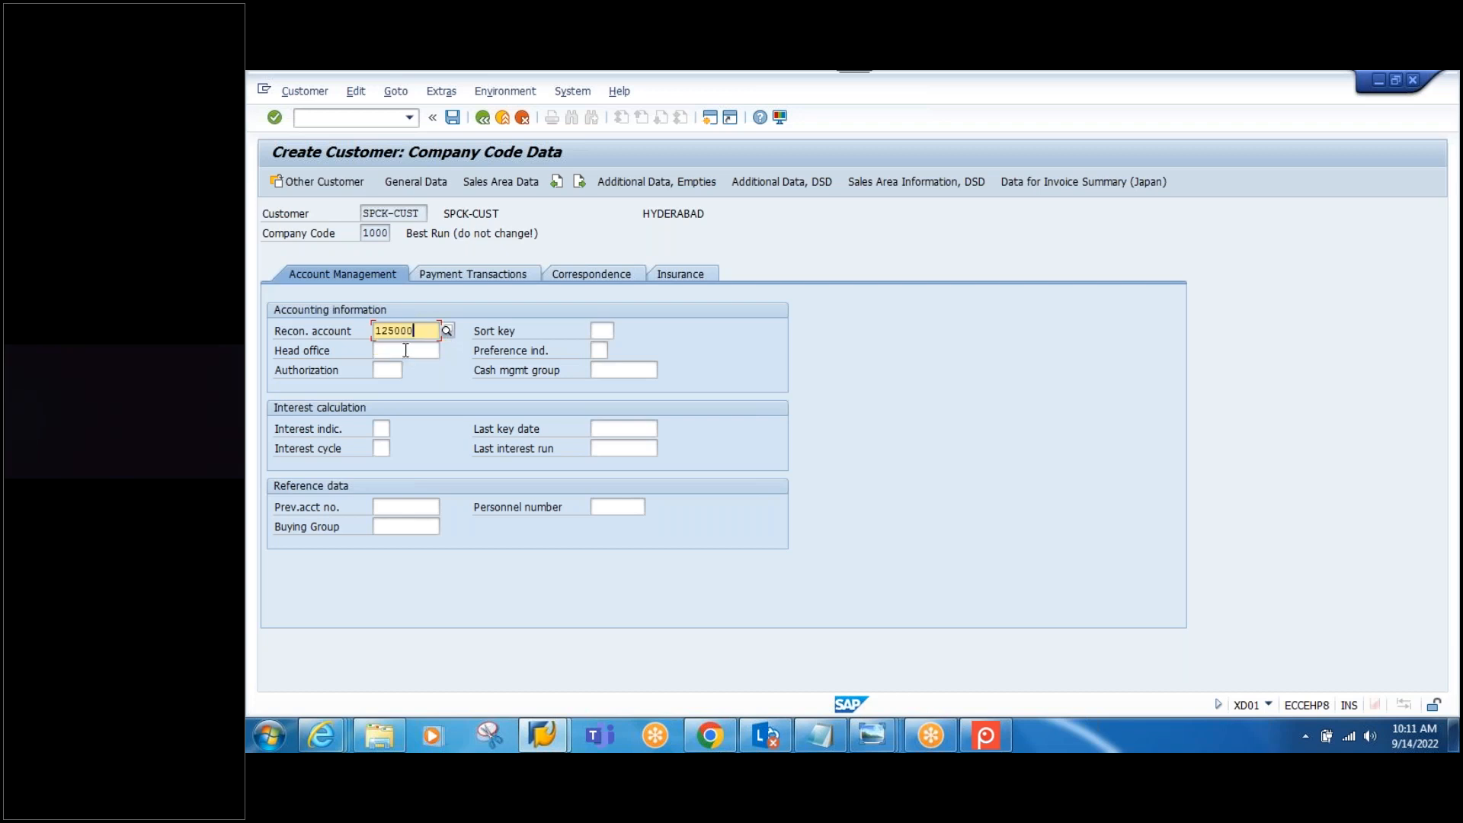
{"action": "left_click", "coordinate": [474, 272]}
{"action": "left_click", "coordinate": [591, 273]}
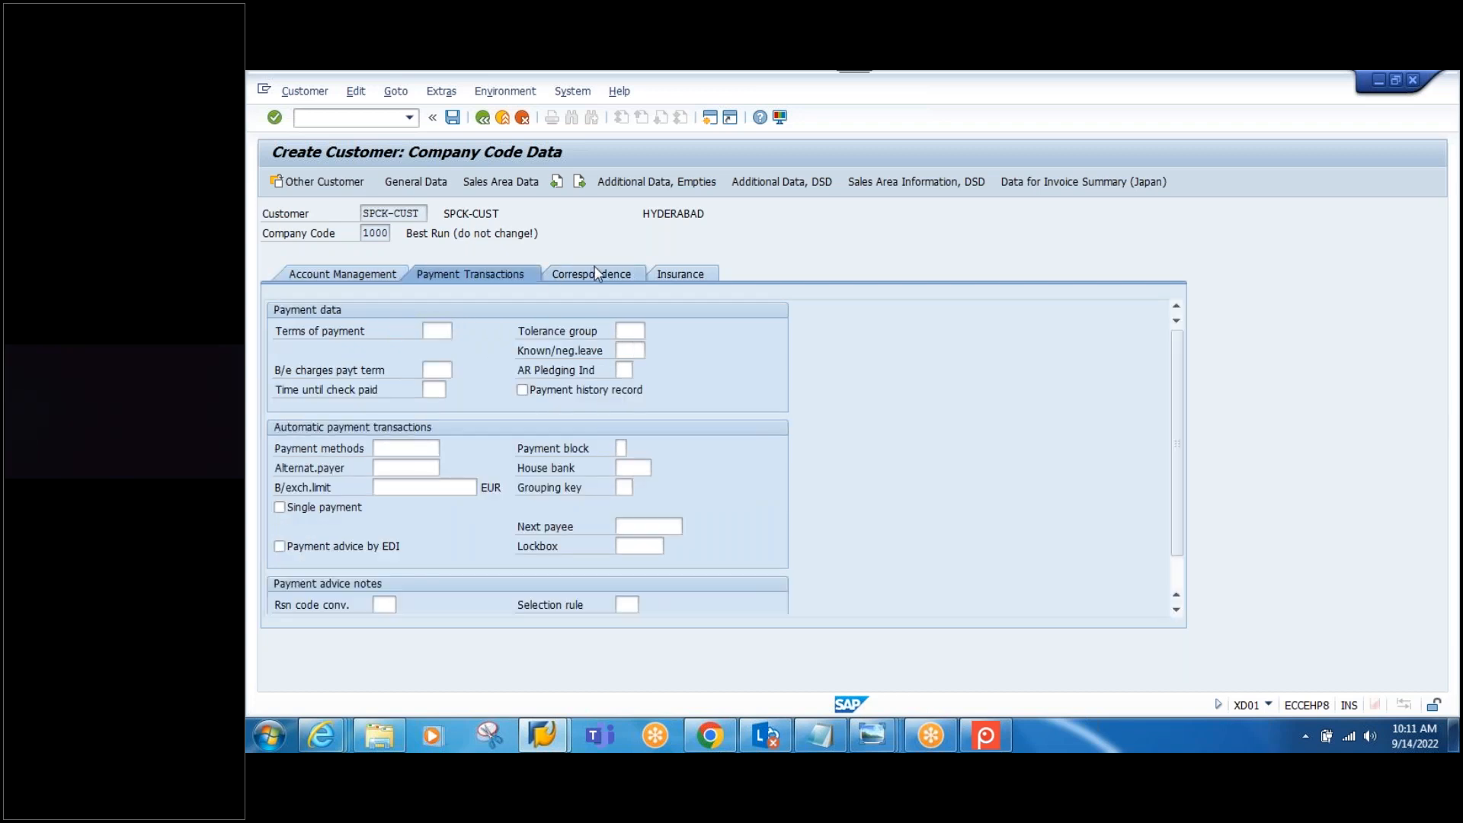
{"action": "left_click", "coordinate": [693, 279]}
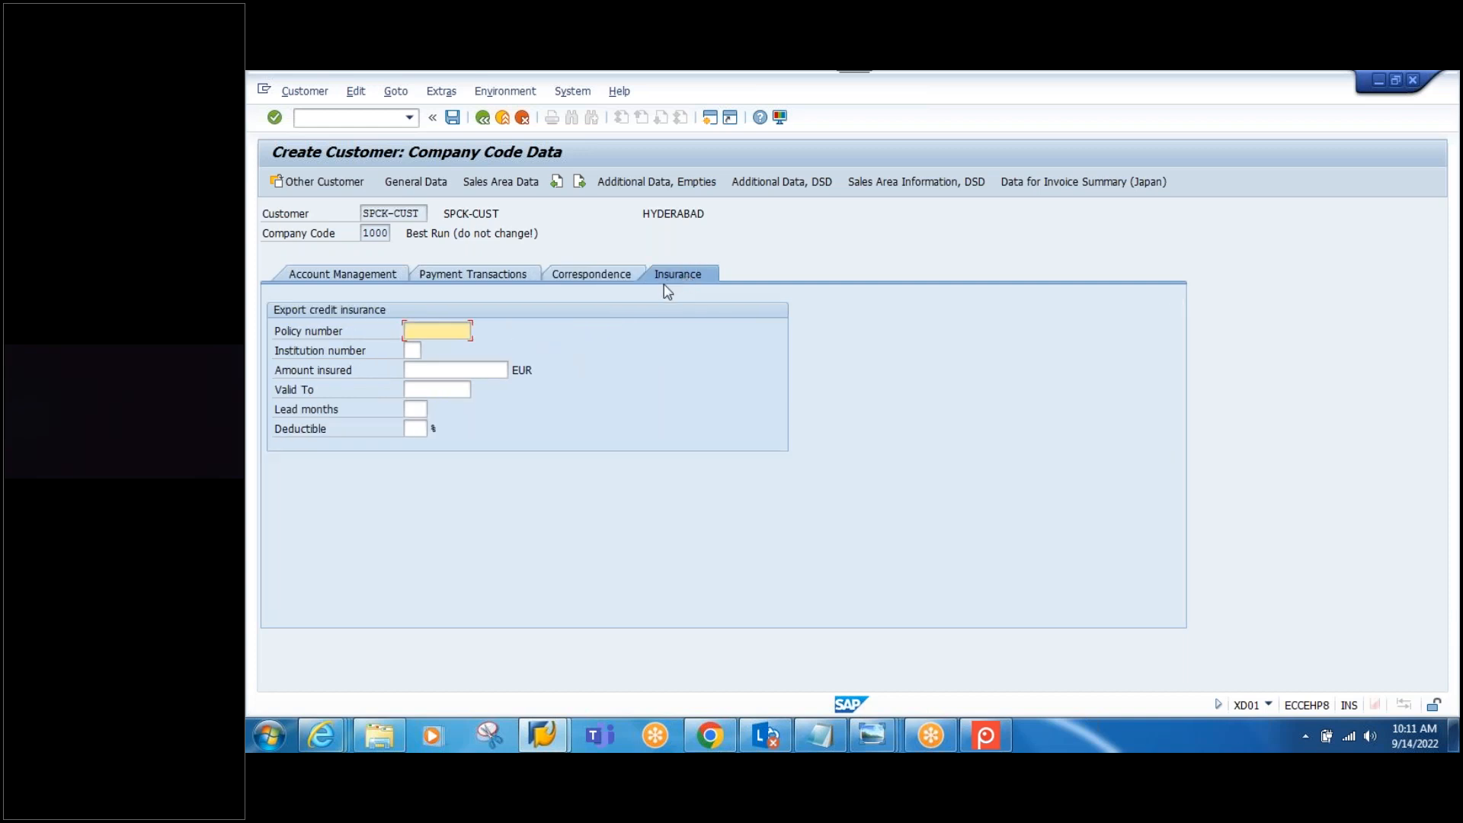
Step: Set shipping conditions to 01 (as soon as possible) in the sales area data
{"action": "left_click", "coordinate": [501, 181]}
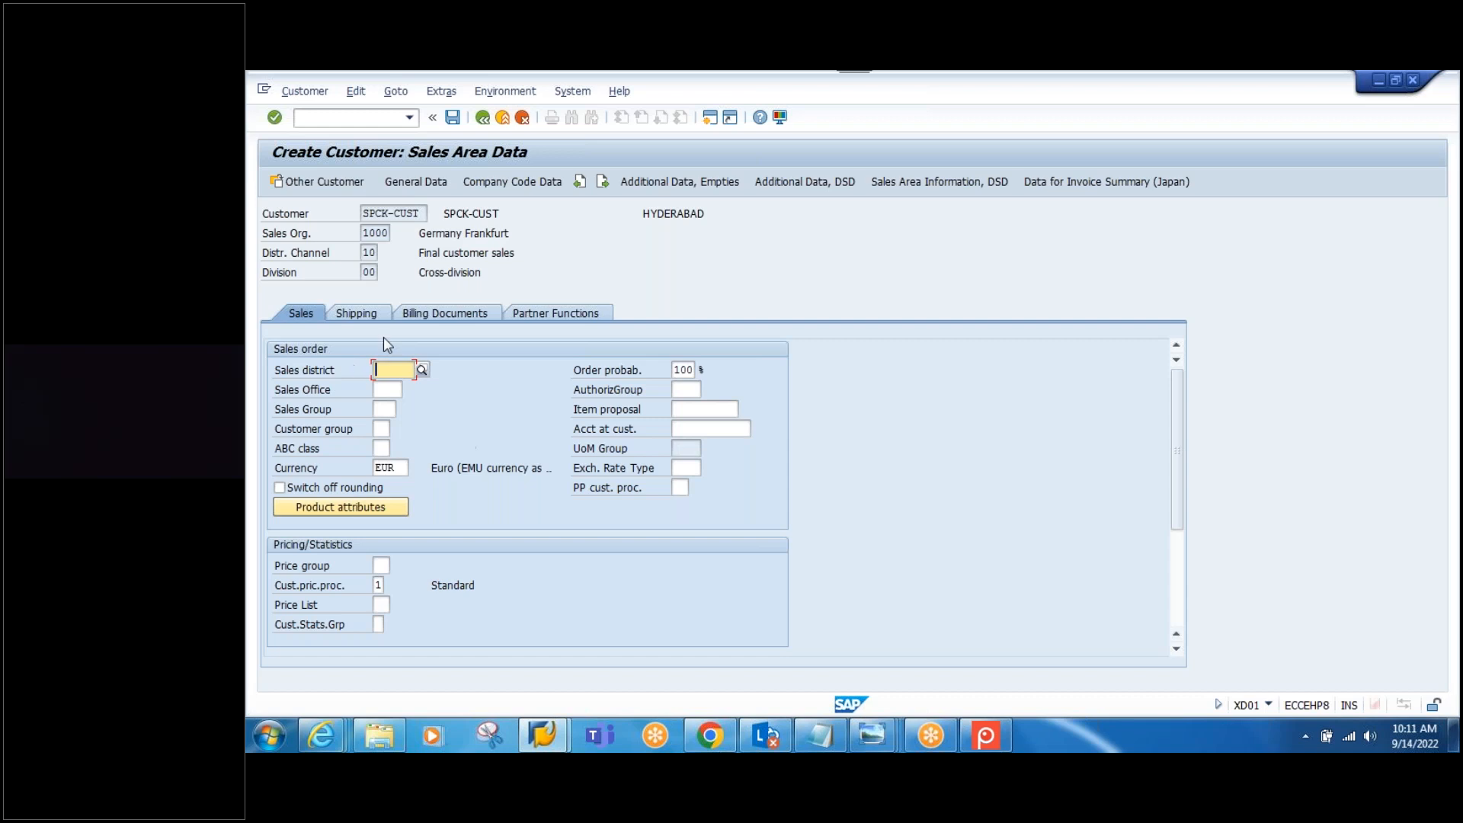
{"action": "left_click", "coordinate": [358, 315]}
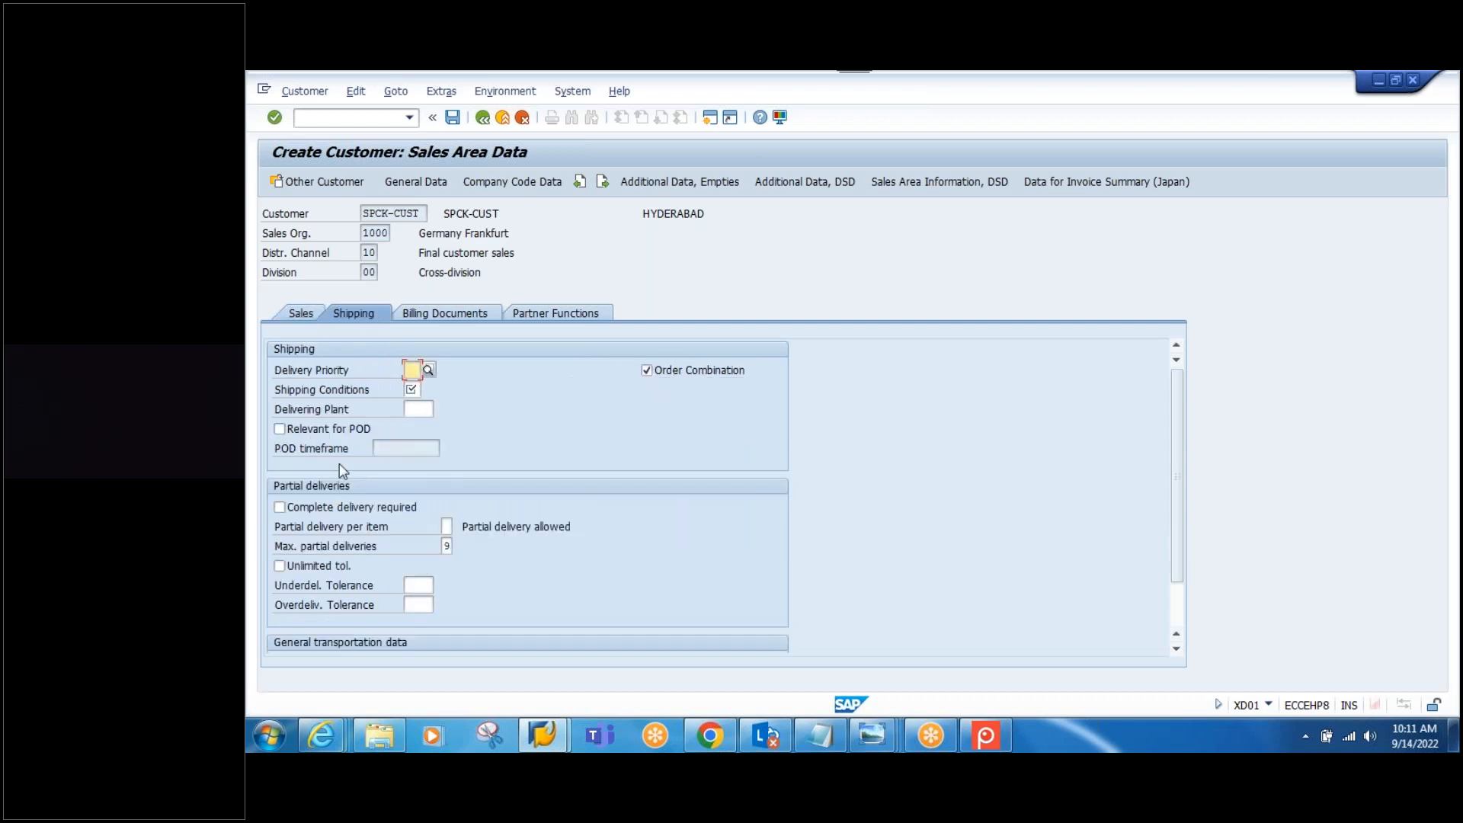
{"action": "left_click", "coordinate": [410, 390]}
{"action": "type", "text": "01"}
{"action": "left_click", "coordinate": [476, 424]}
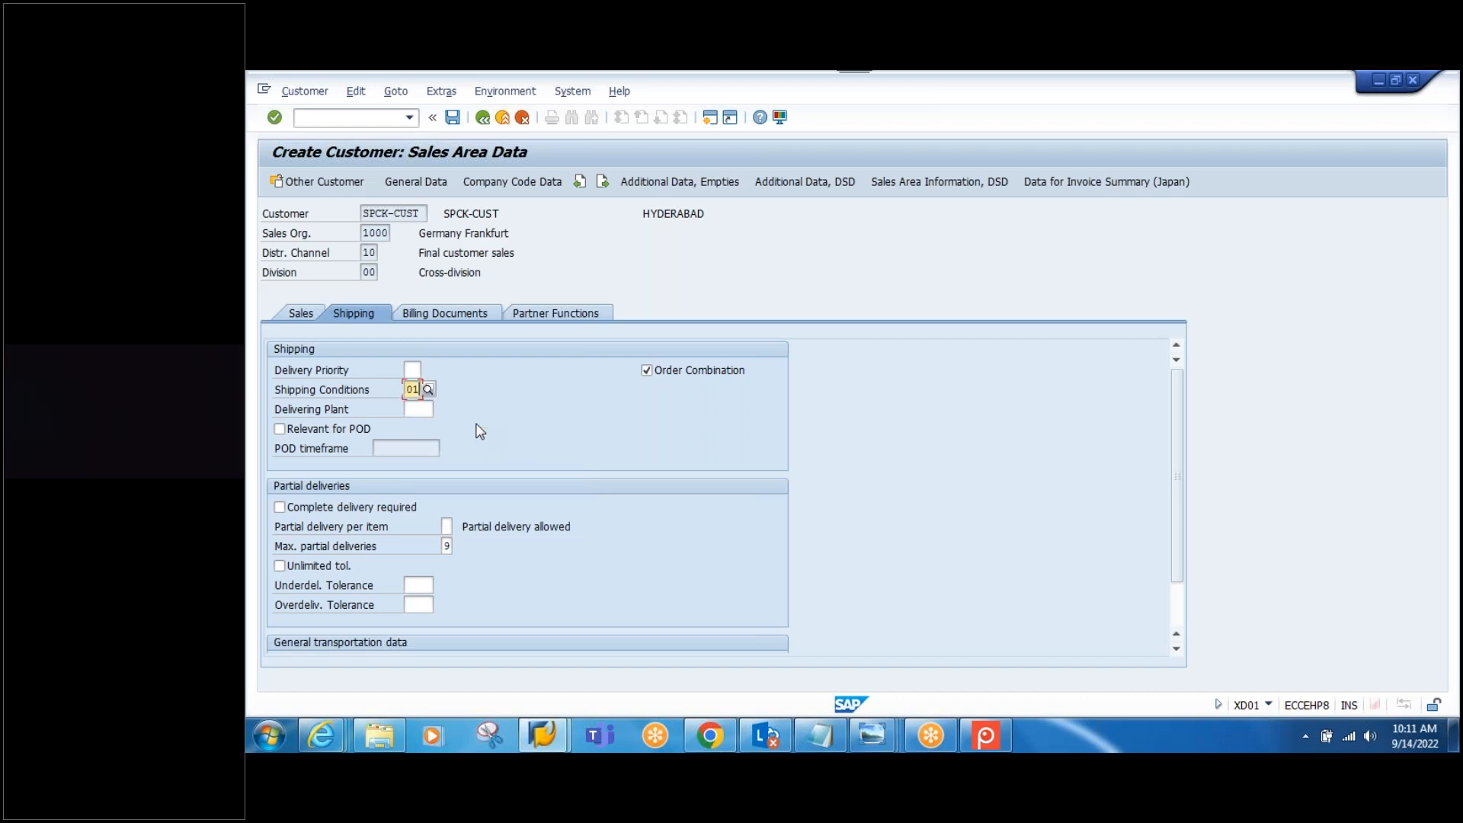
Step: Enter tax classification 0 for every country listed under billing documents
{"action": "left_click", "coordinate": [431, 311]}
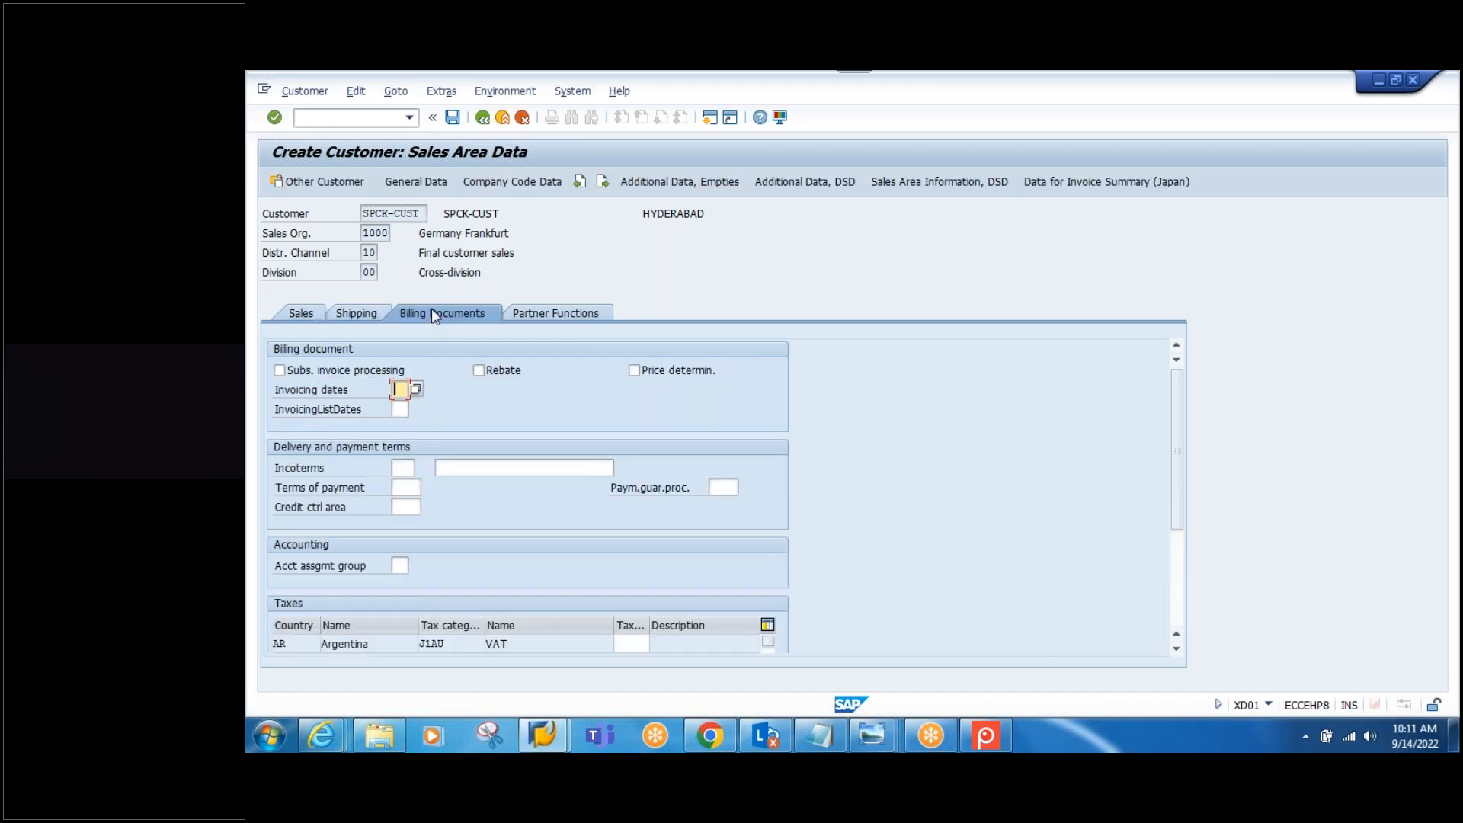
{"action": "scroll", "coordinate": [1176, 457], "scroll_direction": "down", "scroll_amount": 3}
{"action": "left_click", "coordinate": [631, 468]}
{"action": "type", "text": "0"}
{"action": "left_click", "coordinate": [631, 486]}
{"action": "type", "text": "0"}
{"action": "left_click", "coordinate": [630, 504]}
{"action": "type", "text": "0"}
{"action": "left_click", "coordinate": [627, 523]}
{"action": "type", "text": "0"}
{"action": "left_click", "coordinate": [629, 542]}
{"action": "type", "text": "0"}
{"action": "left_click", "coordinate": [634, 560]}
{"action": "type", "text": "0"}
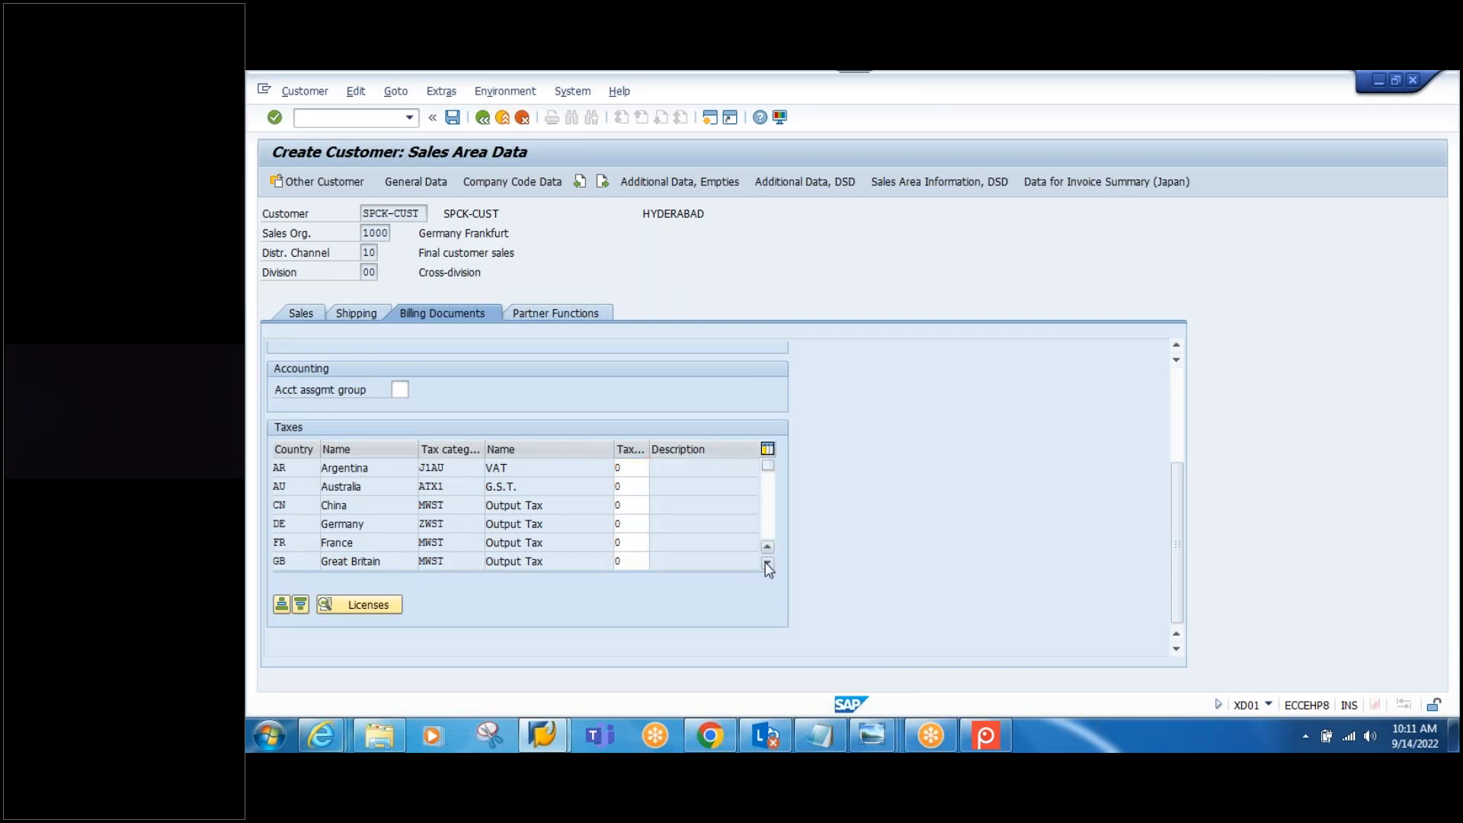
{"action": "left_click", "coordinate": [767, 562]}
{"action": "type", "text": "0"}
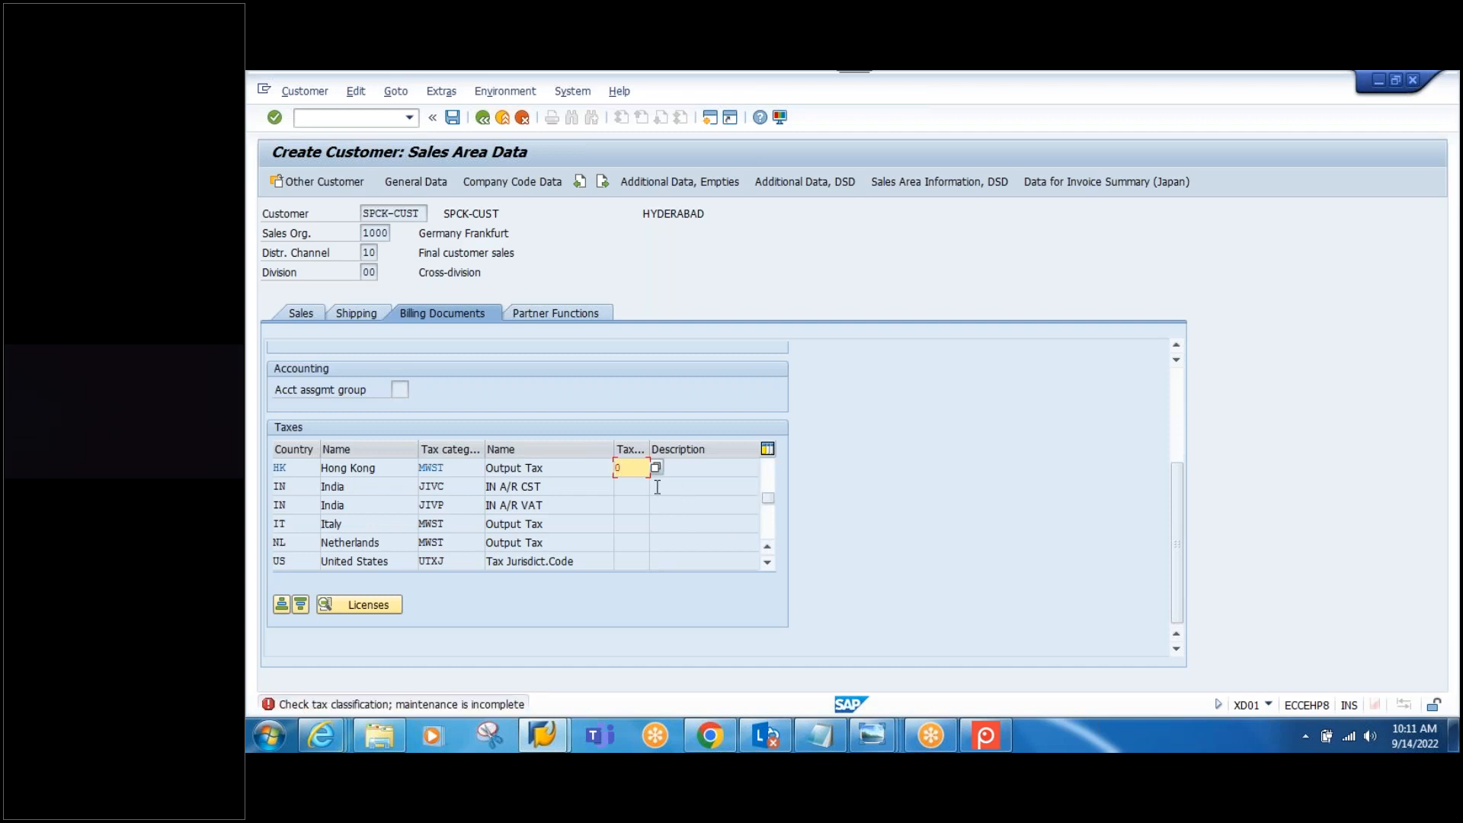
{"action": "key", "text": "Tab"}
{"action": "type", "text": "0"}
{"action": "key", "text": "Tab"}
{"action": "type", "text": "0"}
{"action": "key", "text": "Tab"}
{"action": "type", "text": "00"}
{"action": "key", "text": "Tab"}
{"action": "type", "text": "0"}
{"action": "key", "text": "Return"}
{"action": "type", "text": "0"}
{"action": "key", "text": "Return"}
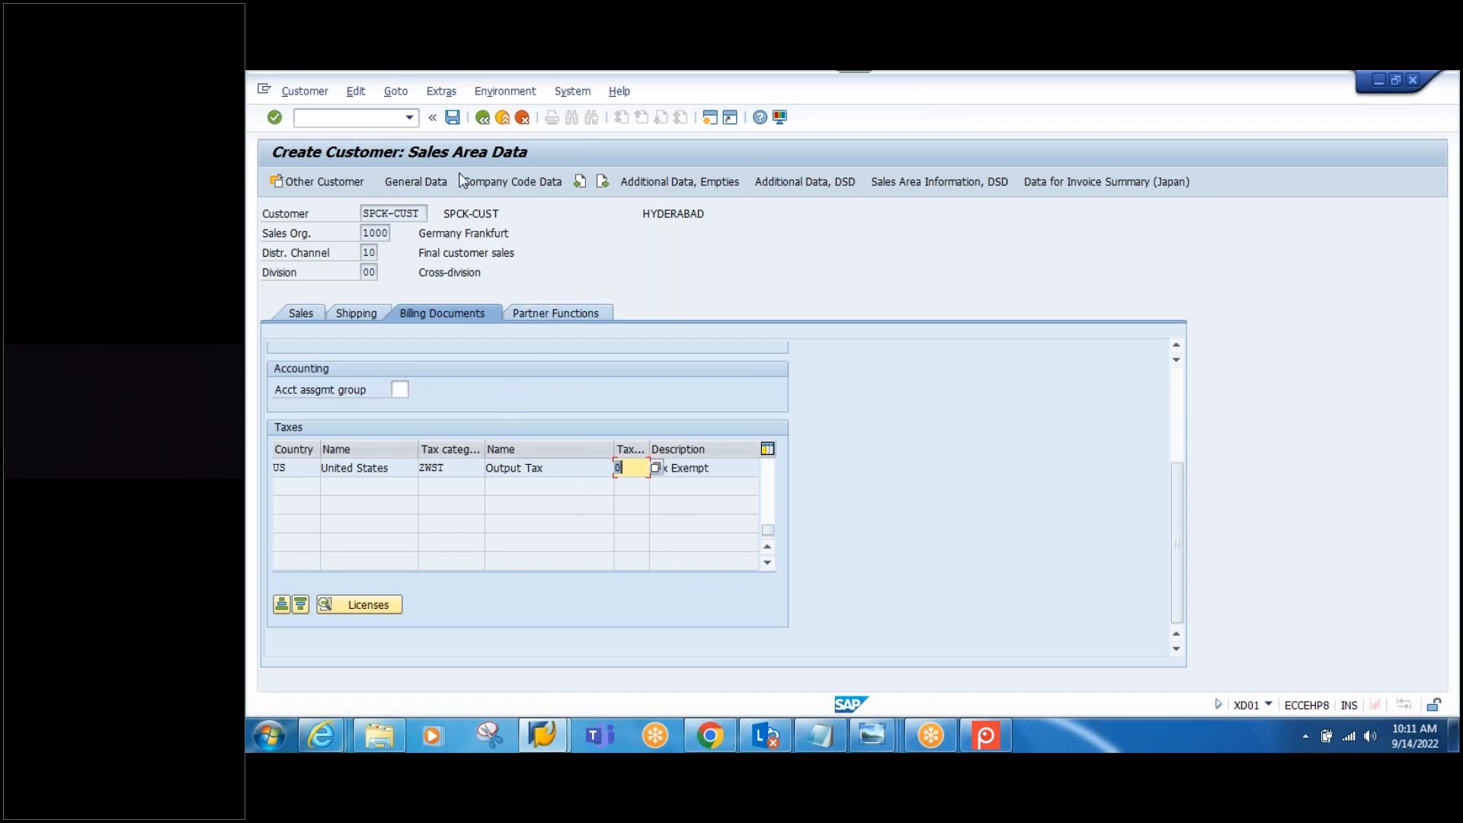
{"action": "left_click", "coordinate": [548, 308]}
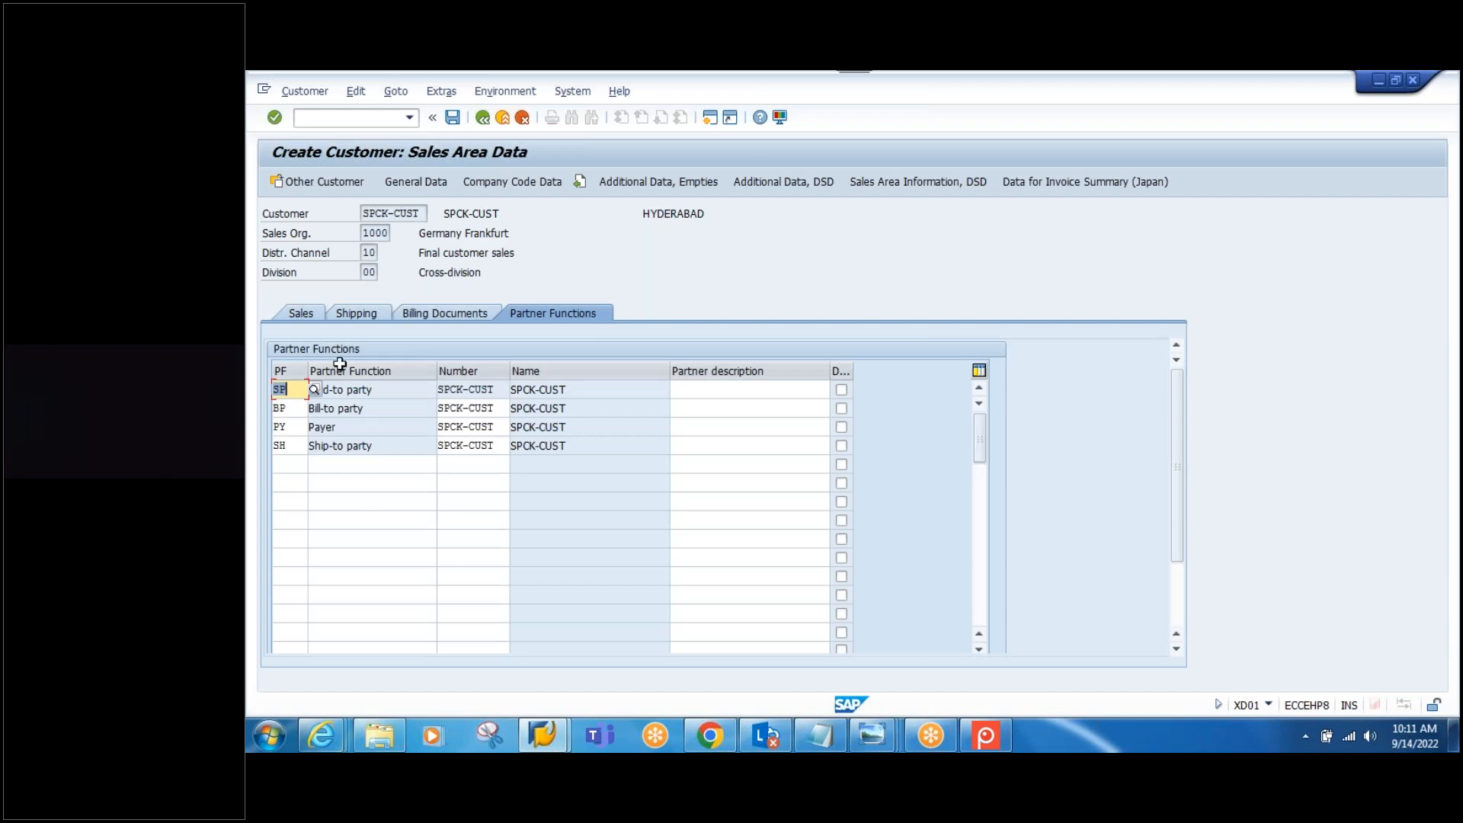
Step: Save customer SPCK-CUST, exit to SAP Easy Access, and check the CUSTOMER line in Notepad
{"action": "left_click", "coordinate": [452, 117]}
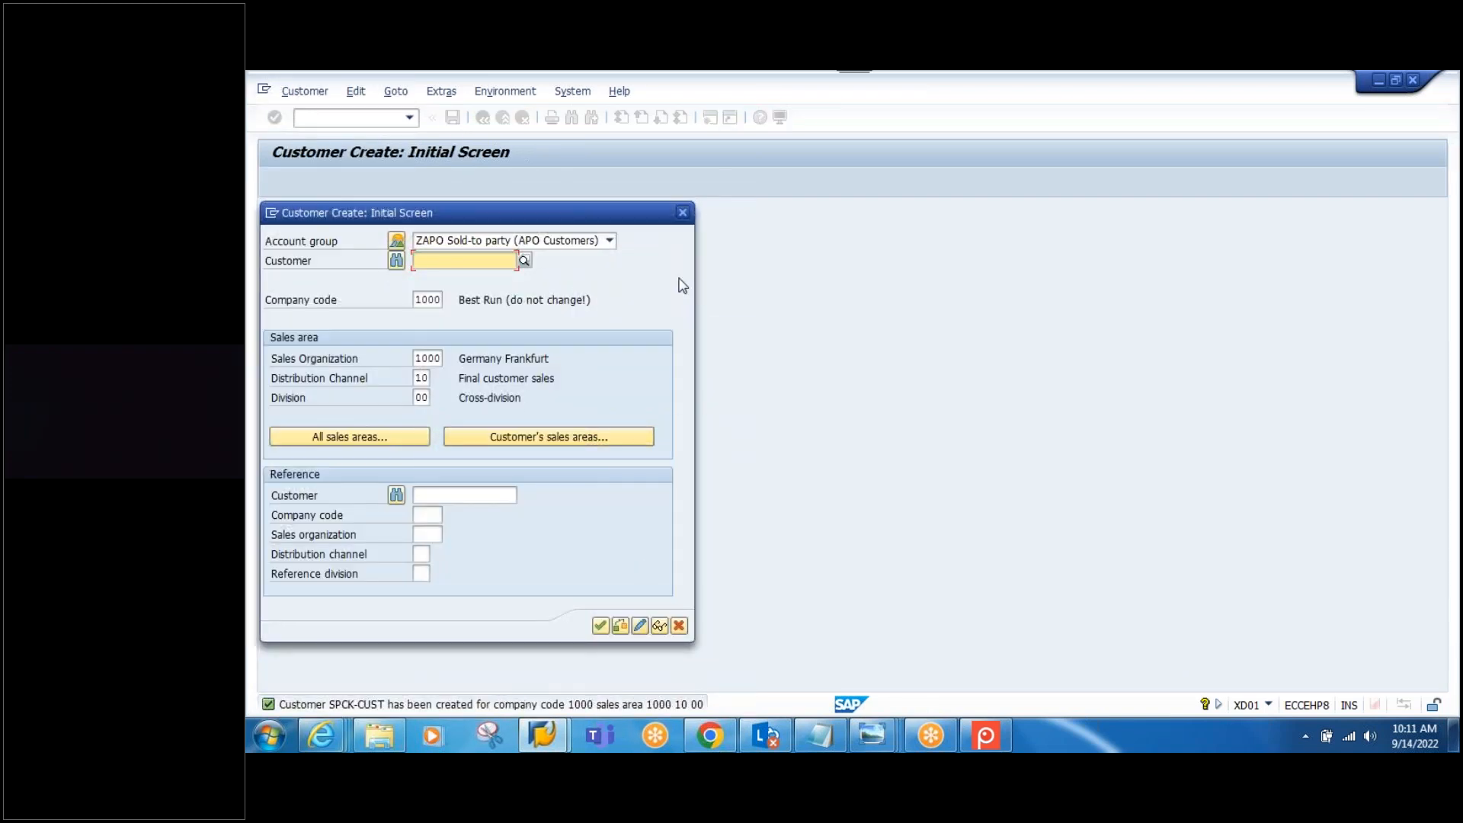
{"action": "left_click", "coordinate": [683, 210]}
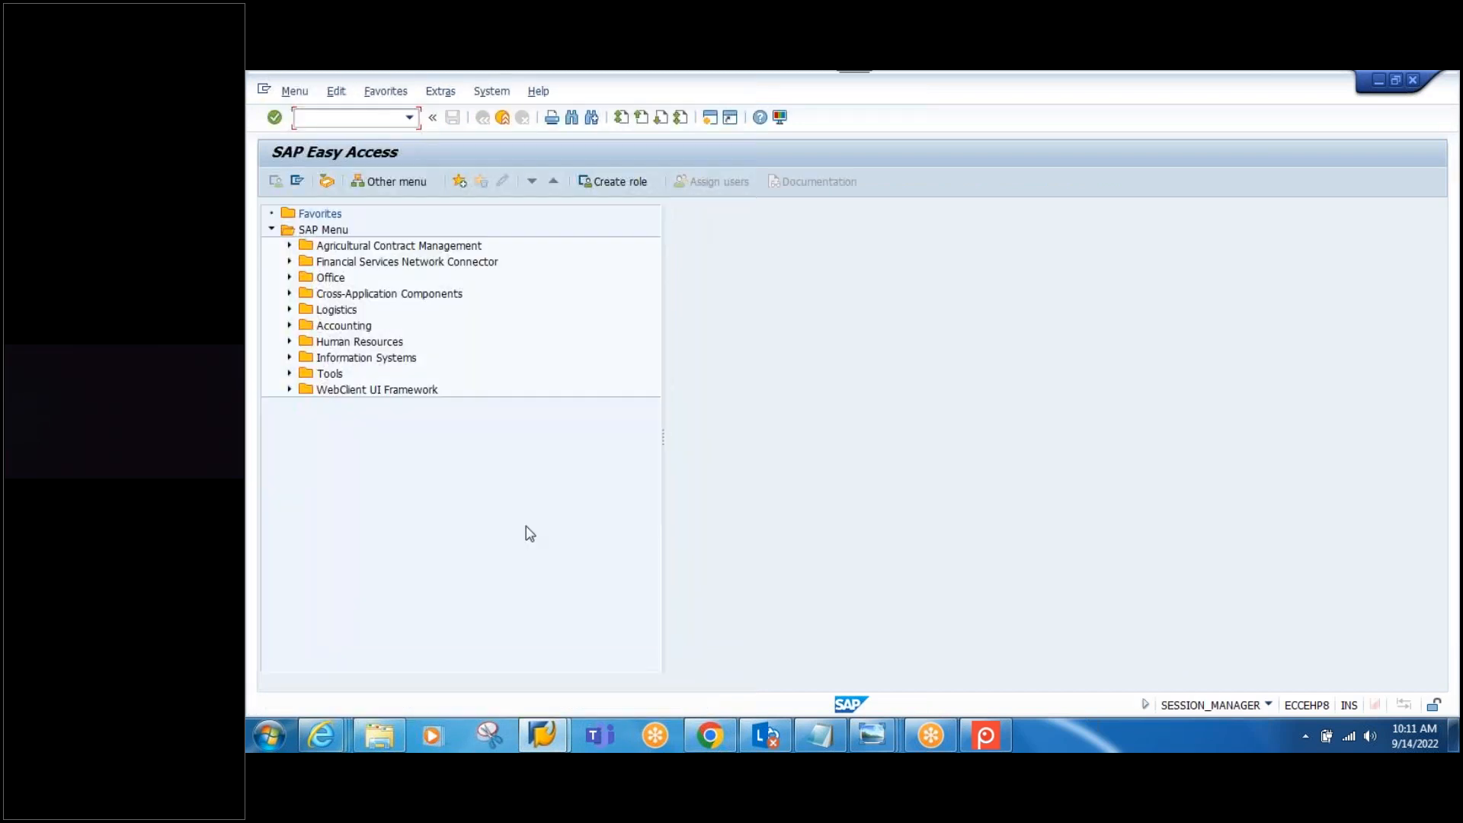
{"action": "left_click", "coordinate": [829, 731]}
{"action": "left_click_drag", "start_coordinate": [499, 611], "coordinate": [252, 611]}
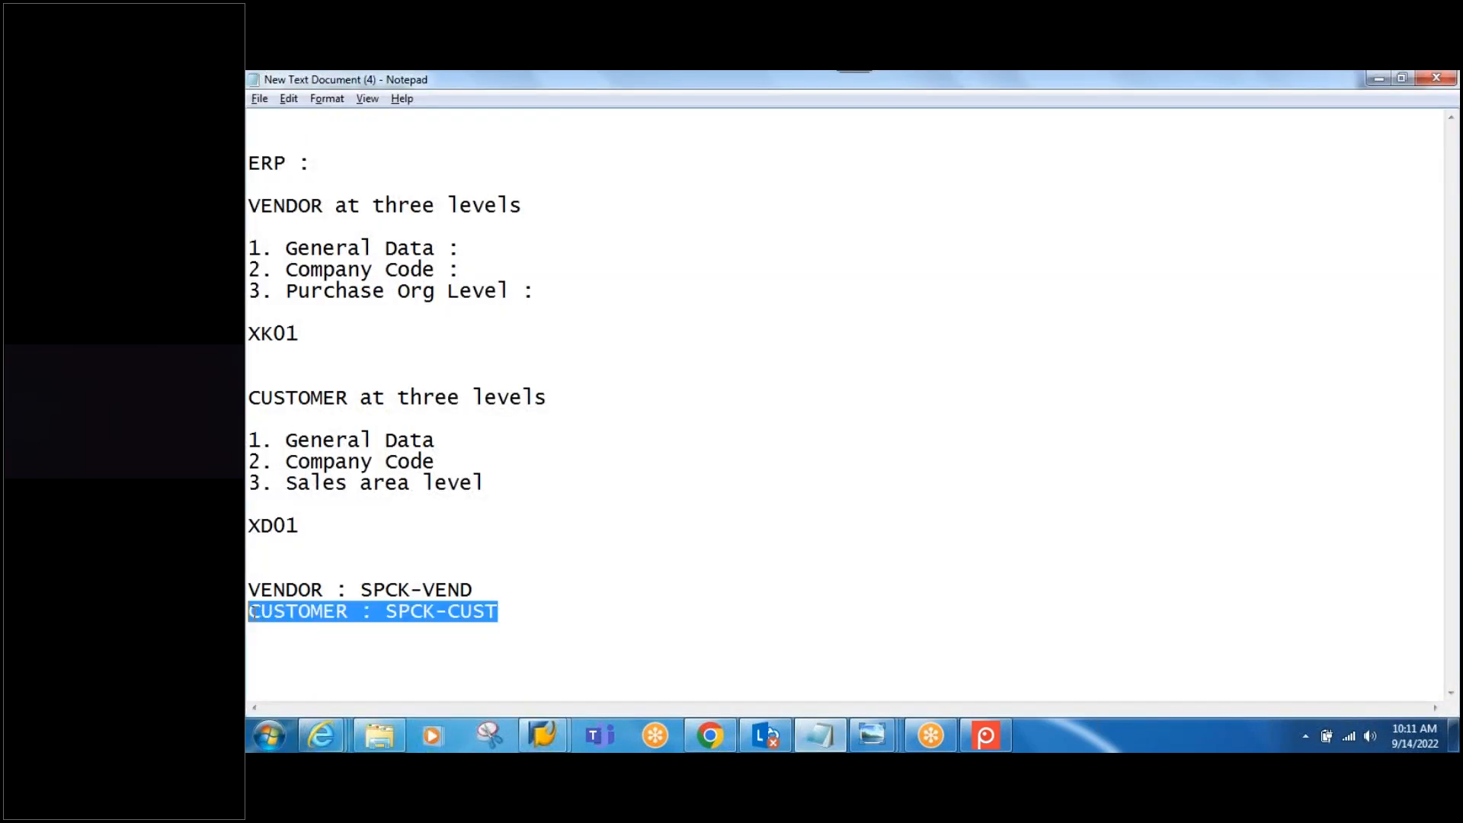
{"action": "left_click", "coordinate": [642, 596]}
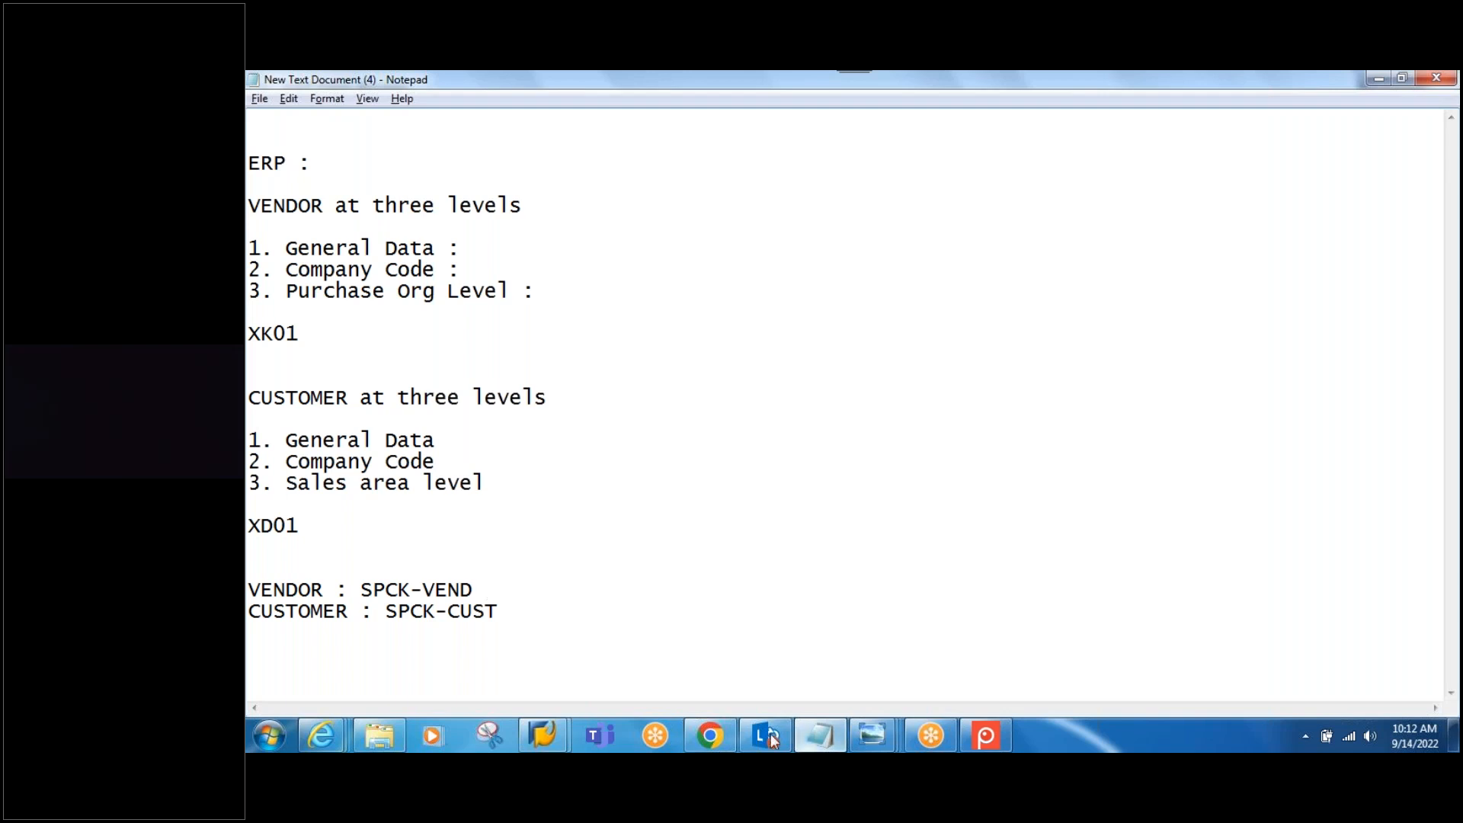
{"action": "left_click", "coordinate": [541, 749]}
Step: Start CFM1 with model name SPCK-MOD1 and APO application VEN&CUST
{"action": "left_click", "coordinate": [632, 689]}
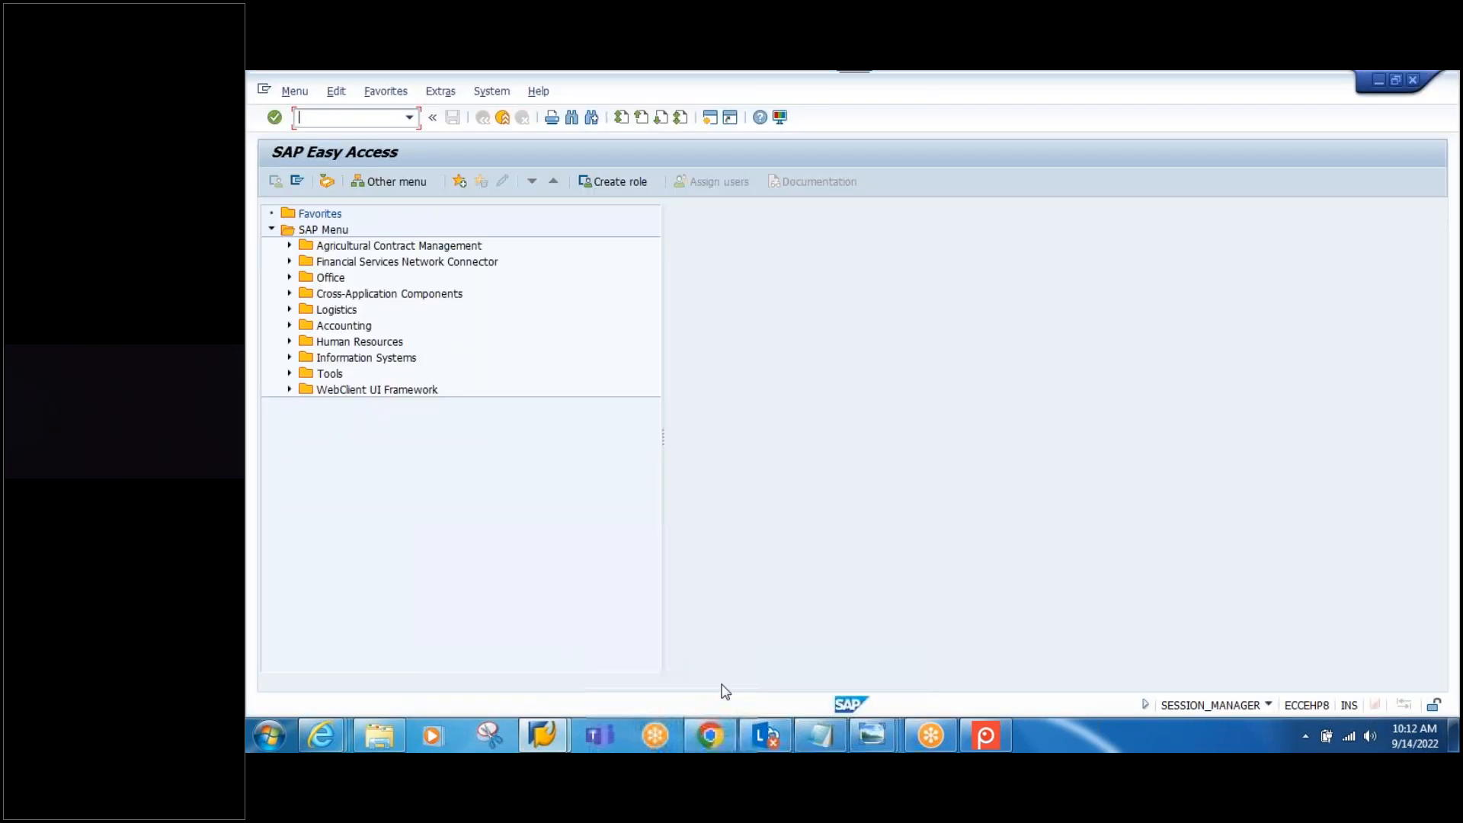
{"action": "type", "text": "cfm1"}
{"action": "key", "text": "Return"}
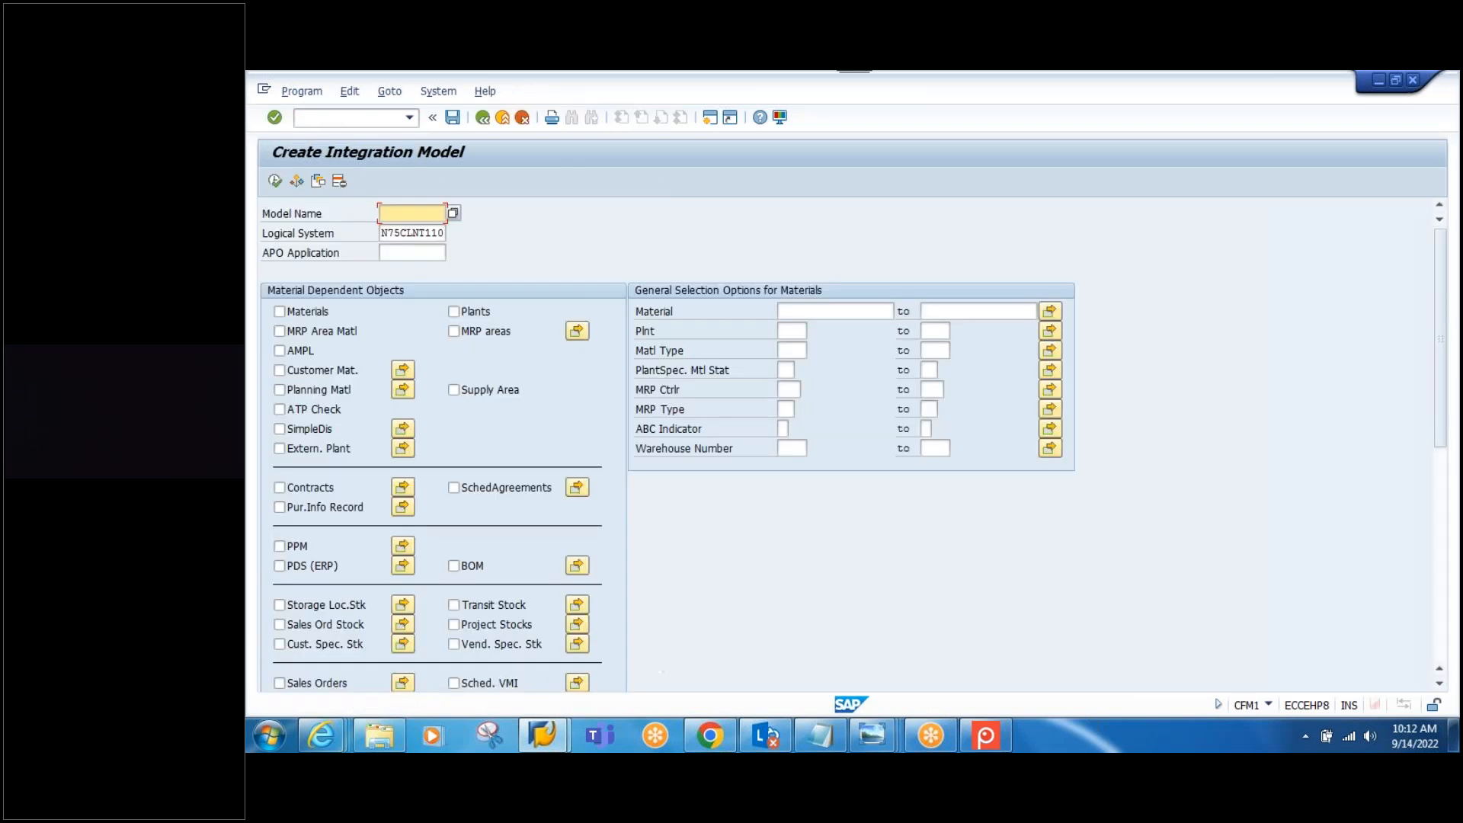
{"action": "key", "text": "space"}
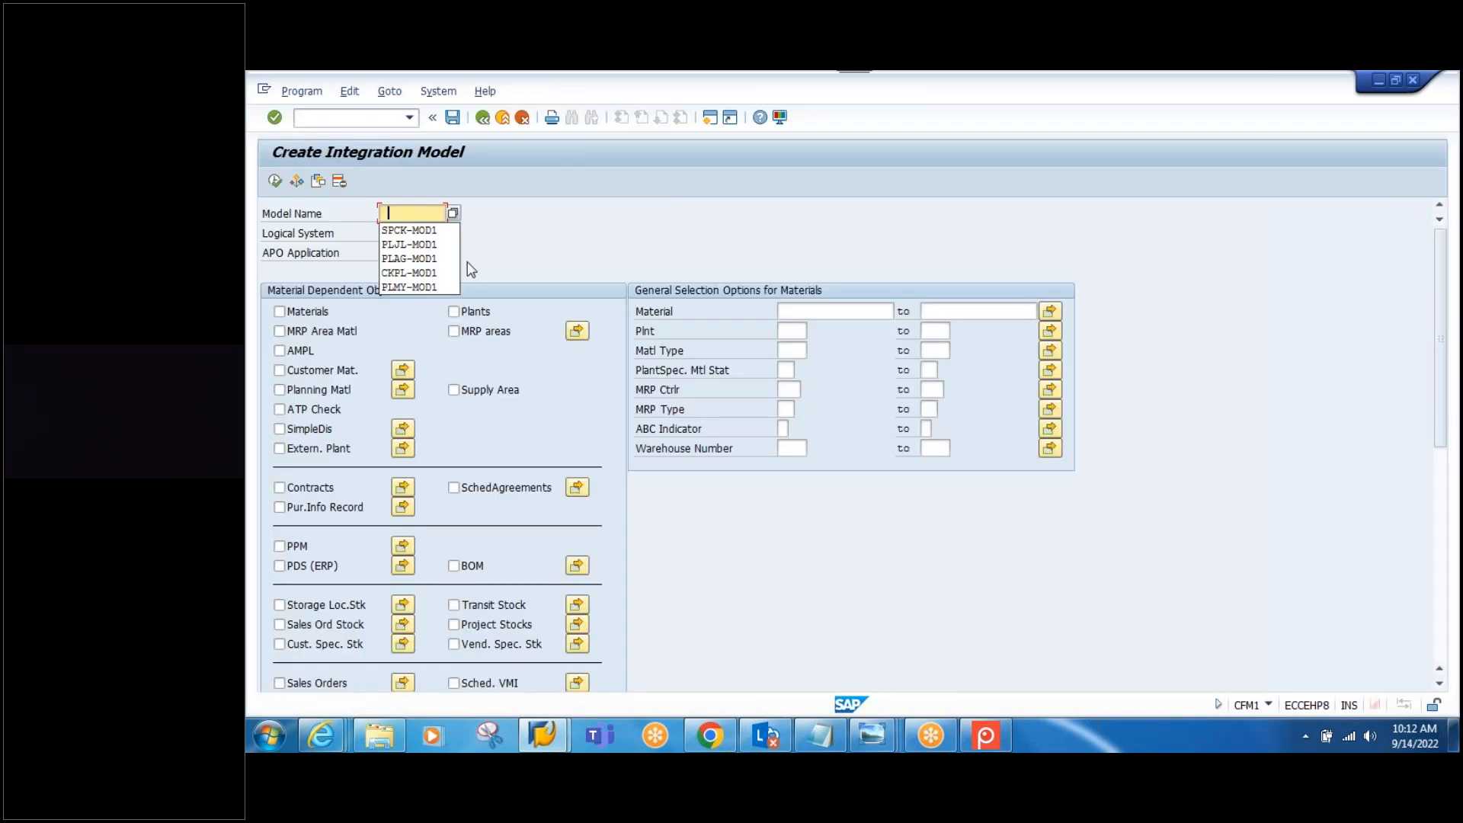
{"action": "left_click", "coordinate": [411, 230]}
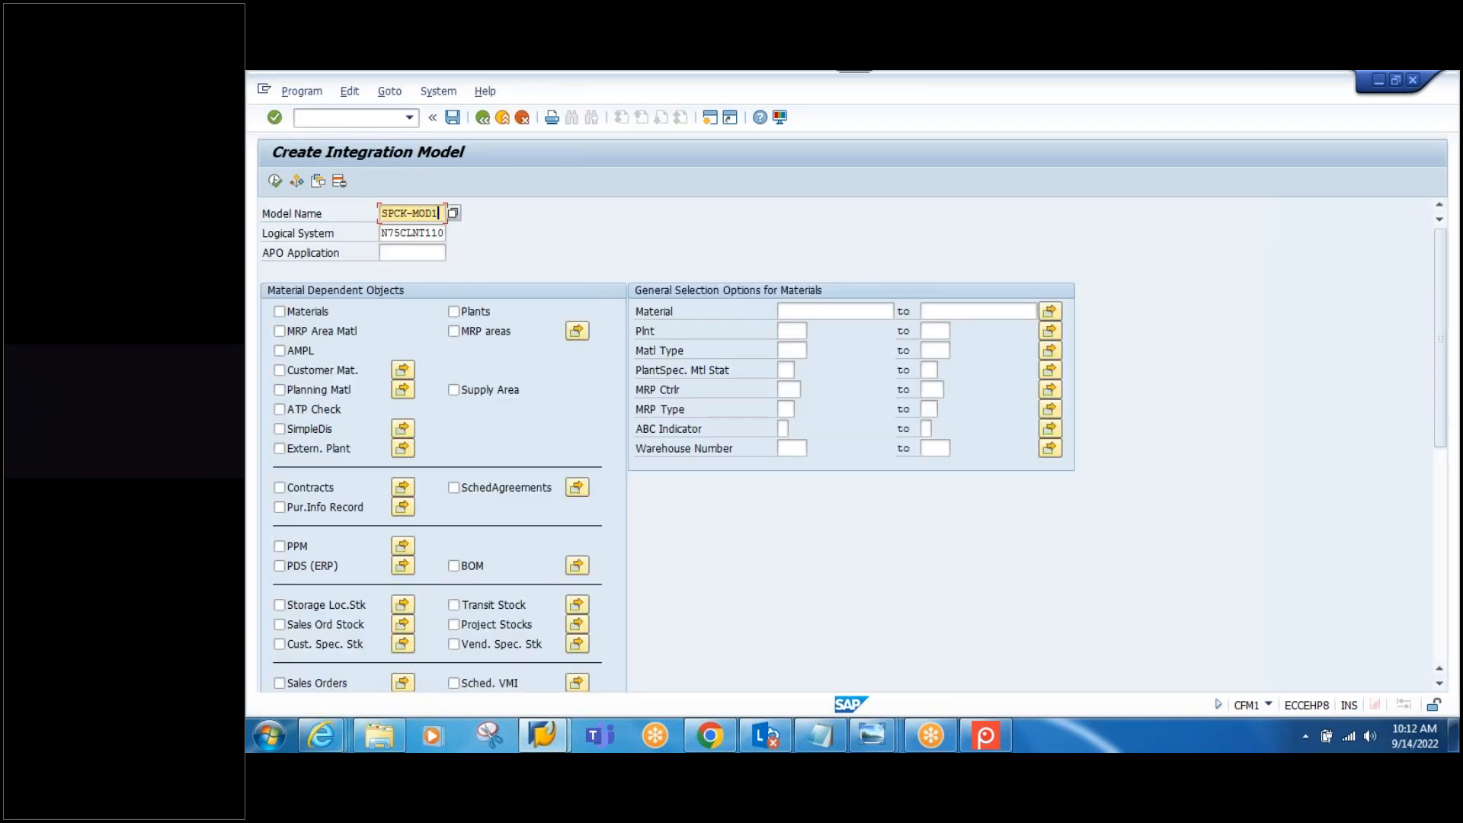
{"action": "left_click", "coordinate": [408, 253]}
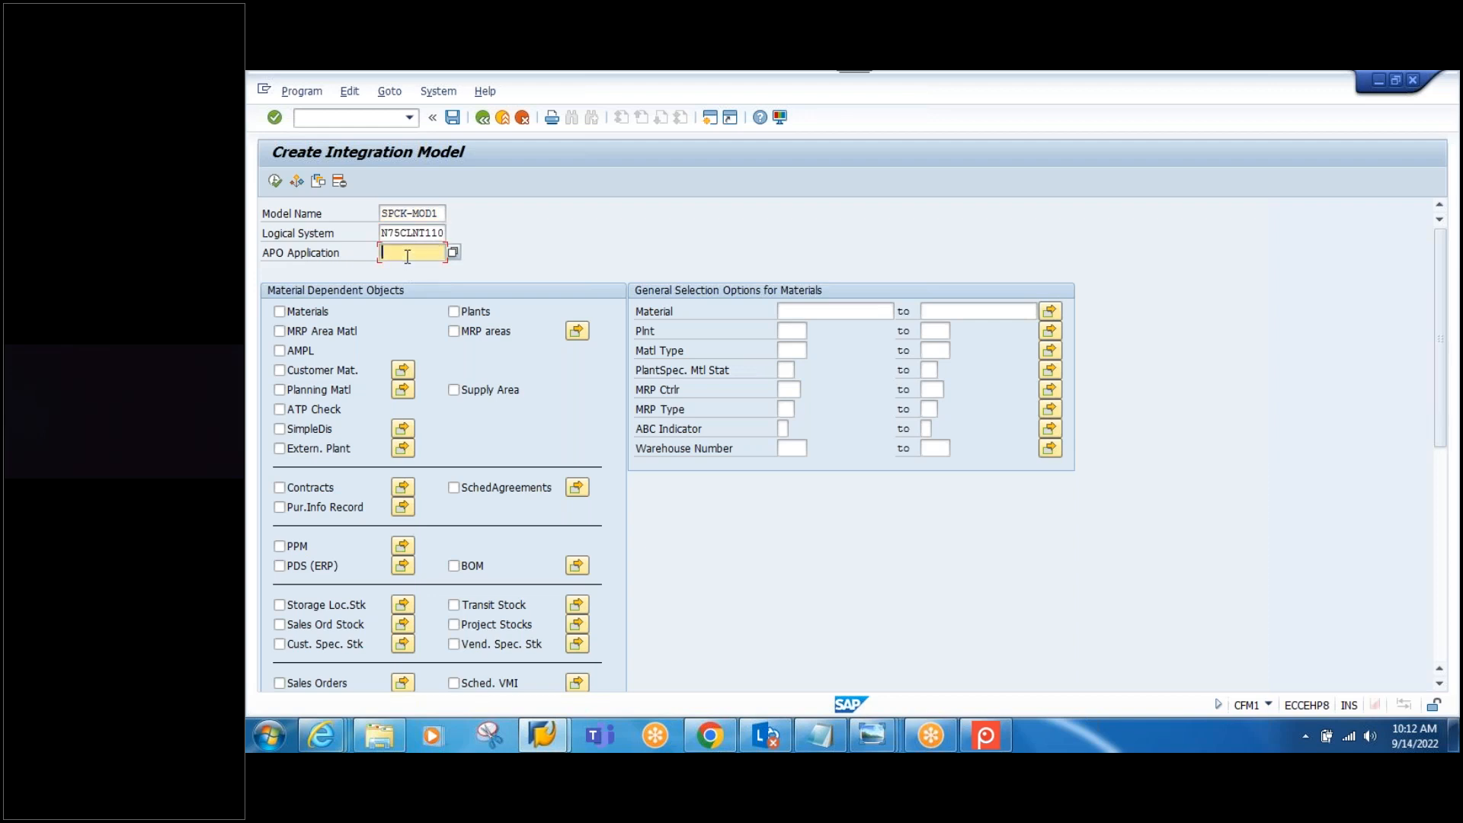
{"action": "type", "text": "VE"}
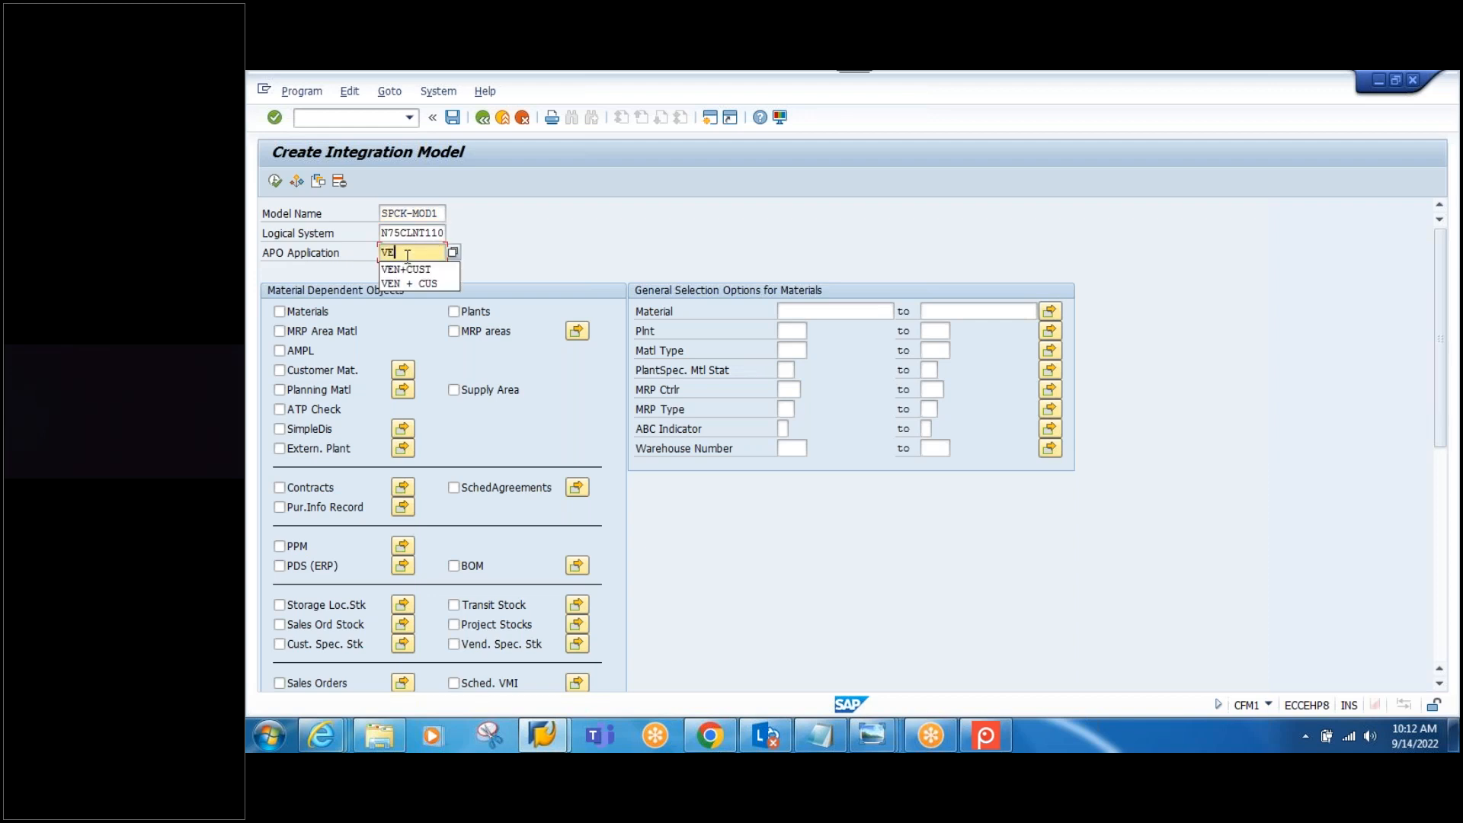
{"action": "type", "text": "N+CUST"}
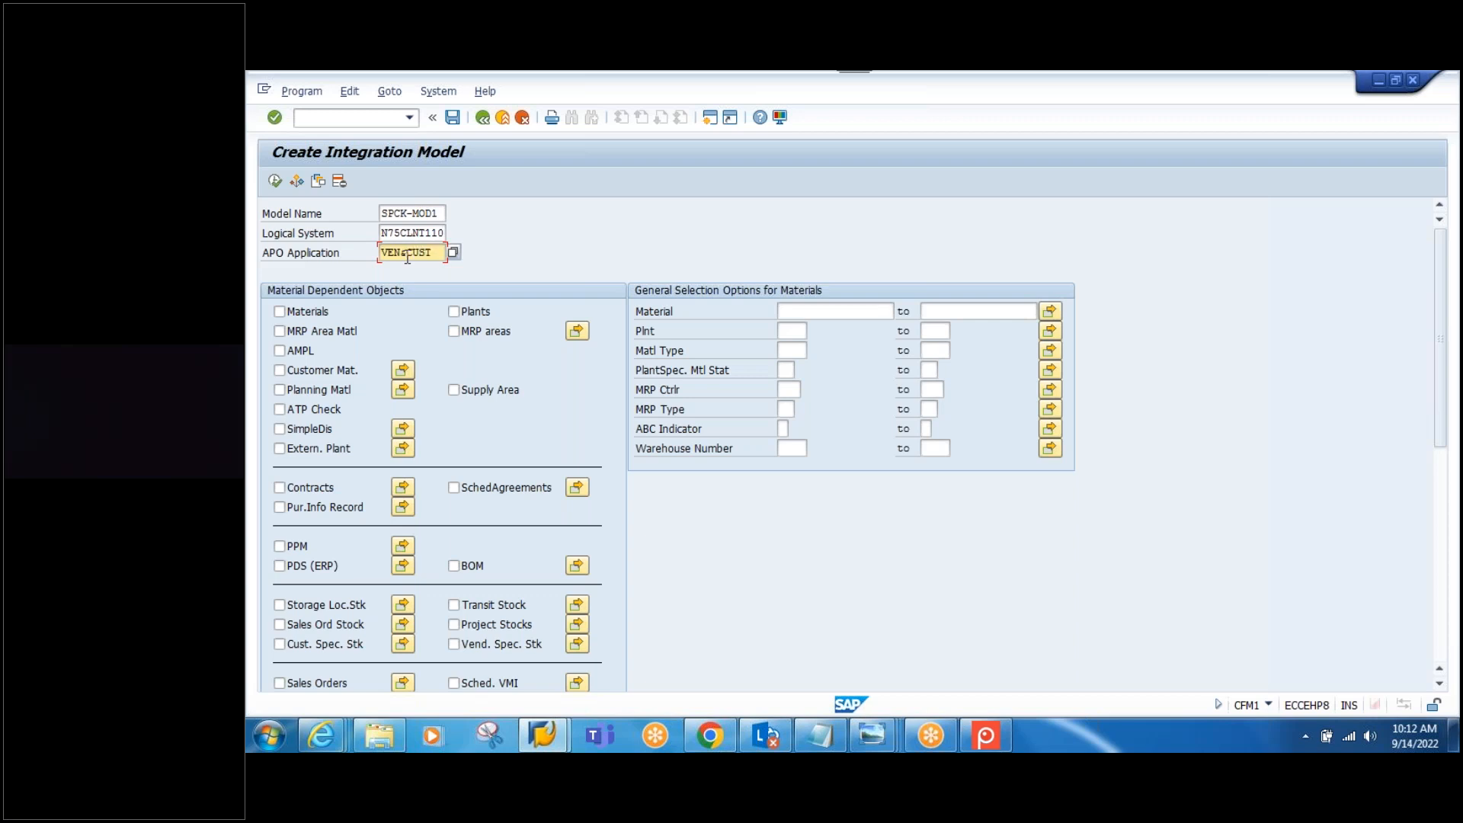
Step: Include Customers in the model and bring up its special restrictions
{"action": "scroll", "coordinate": [586, 435], "scroll_direction": "down", "scroll_amount": 6}
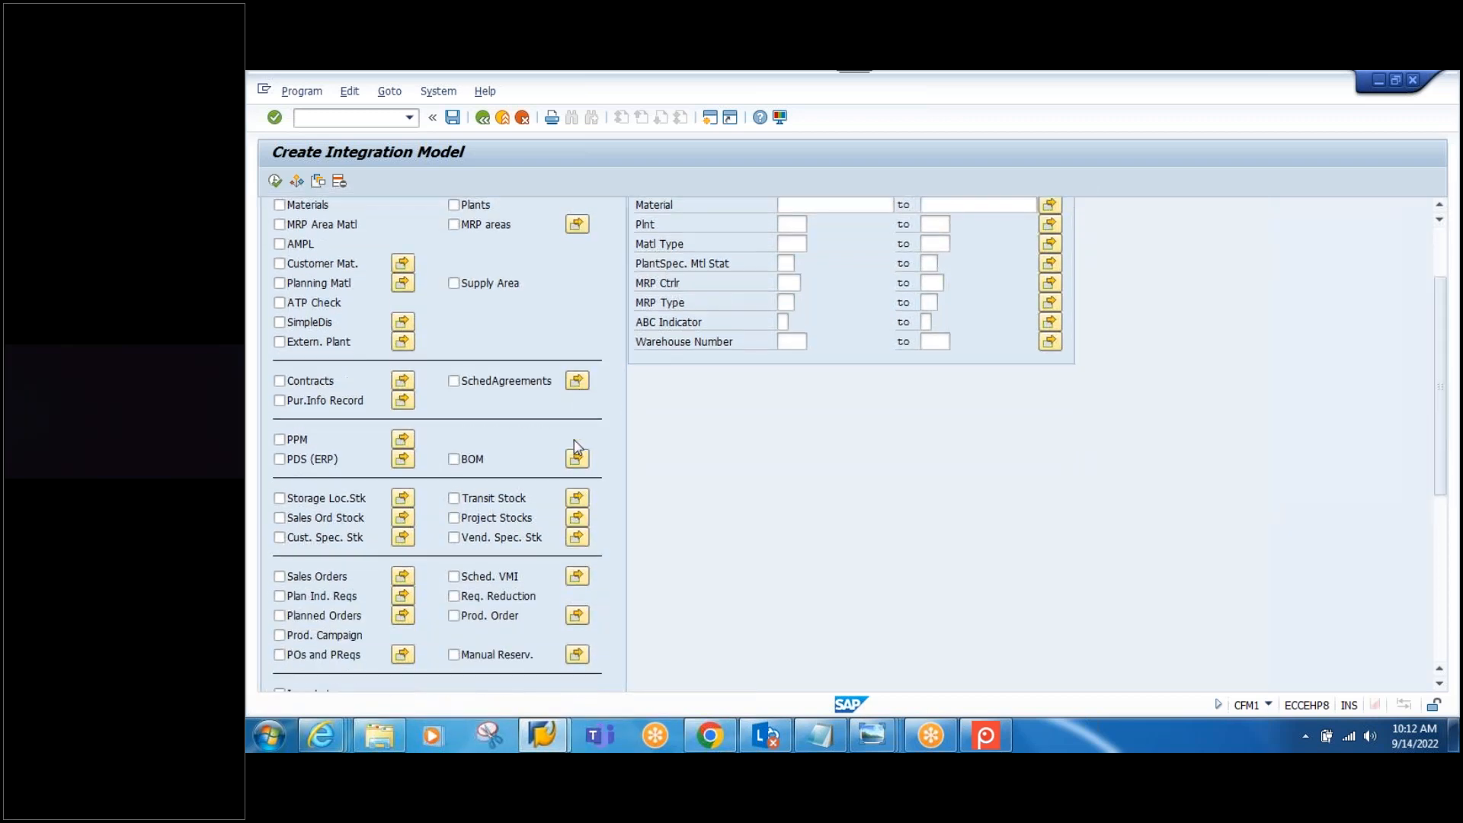
{"action": "scroll", "coordinate": [457, 526], "scroll_direction": "down", "scroll_amount": 1}
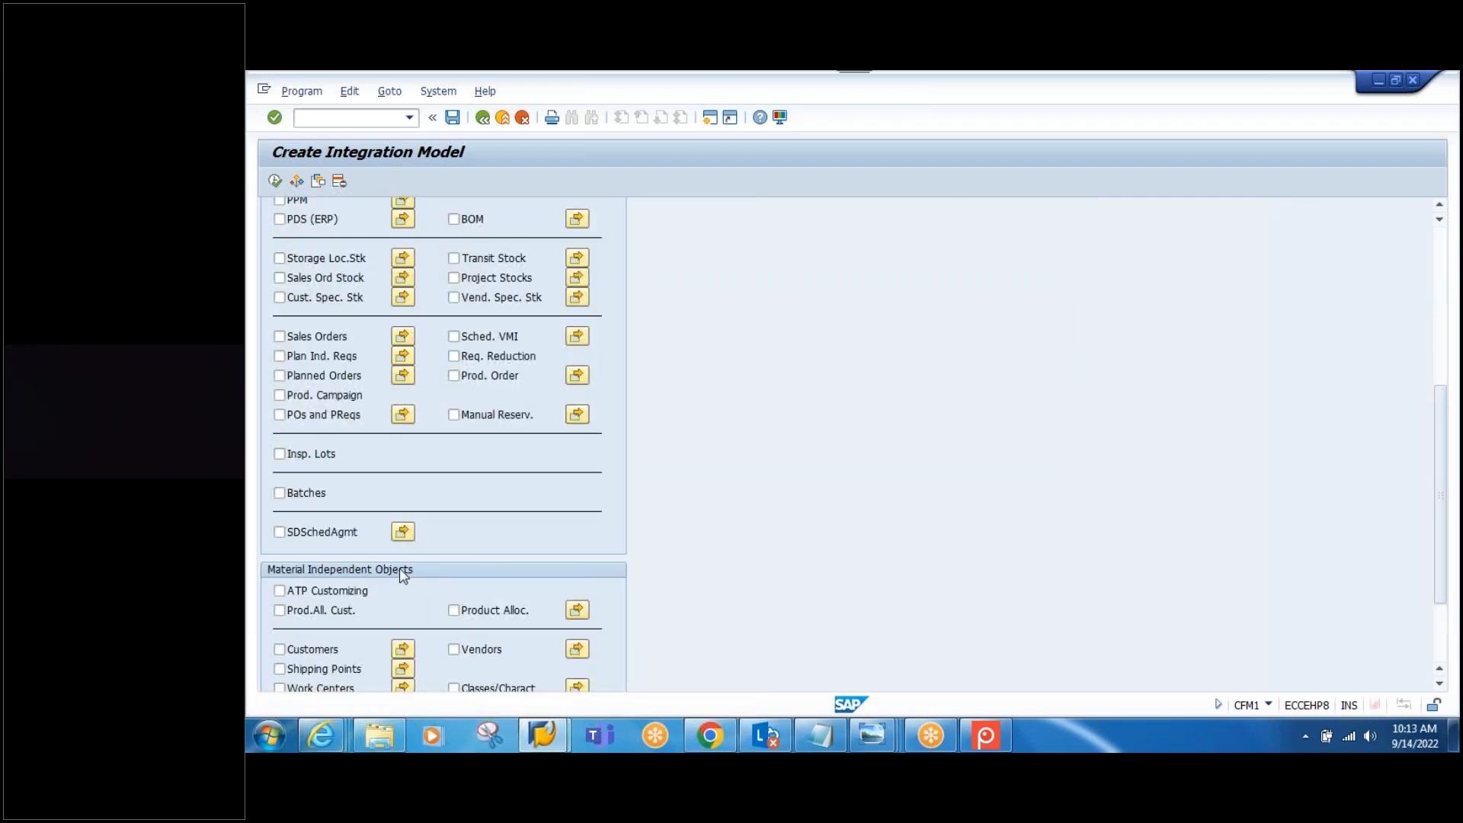
{"action": "scroll", "coordinate": [549, 555], "scroll_direction": "down", "scroll_amount": 2}
{"action": "left_click", "coordinate": [278, 537]}
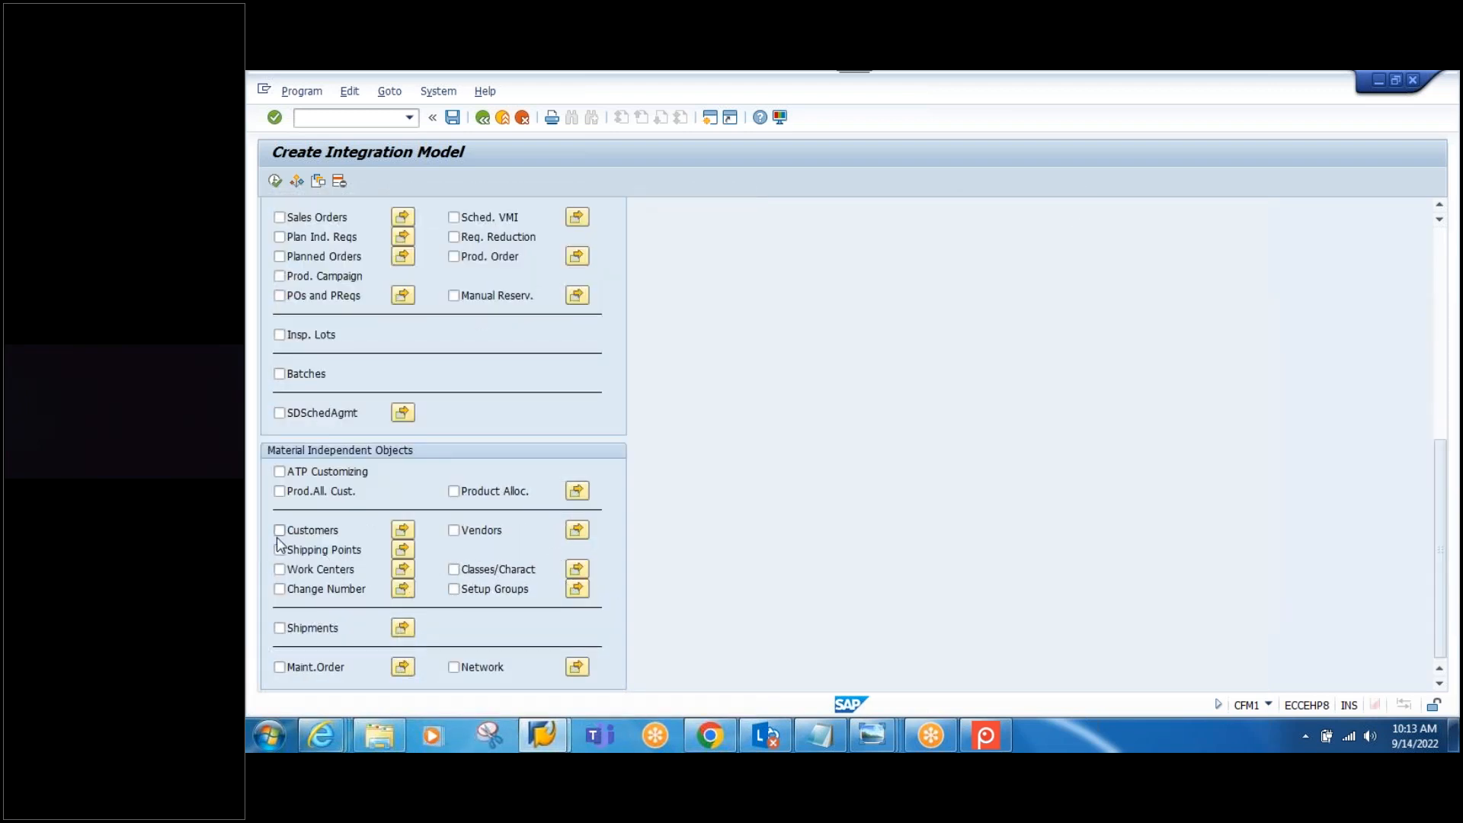
{"action": "left_click", "coordinate": [402, 531]}
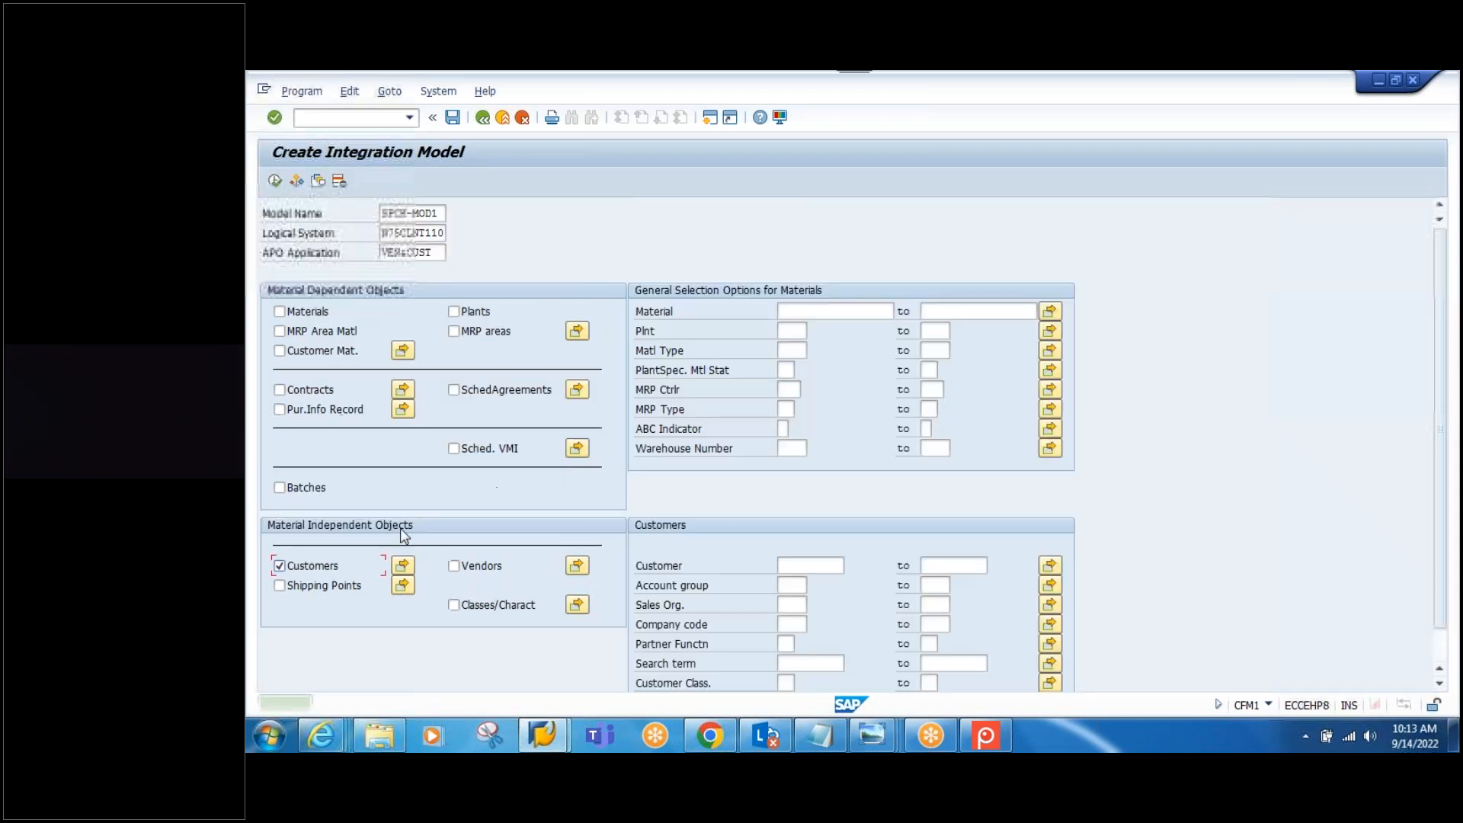
Step: Restrict customers to SPCK-CUST with Create Loc./BP 1, only create business partners
{"action": "scroll", "coordinate": [1444, 536], "scroll_direction": "down", "scroll_amount": 1}
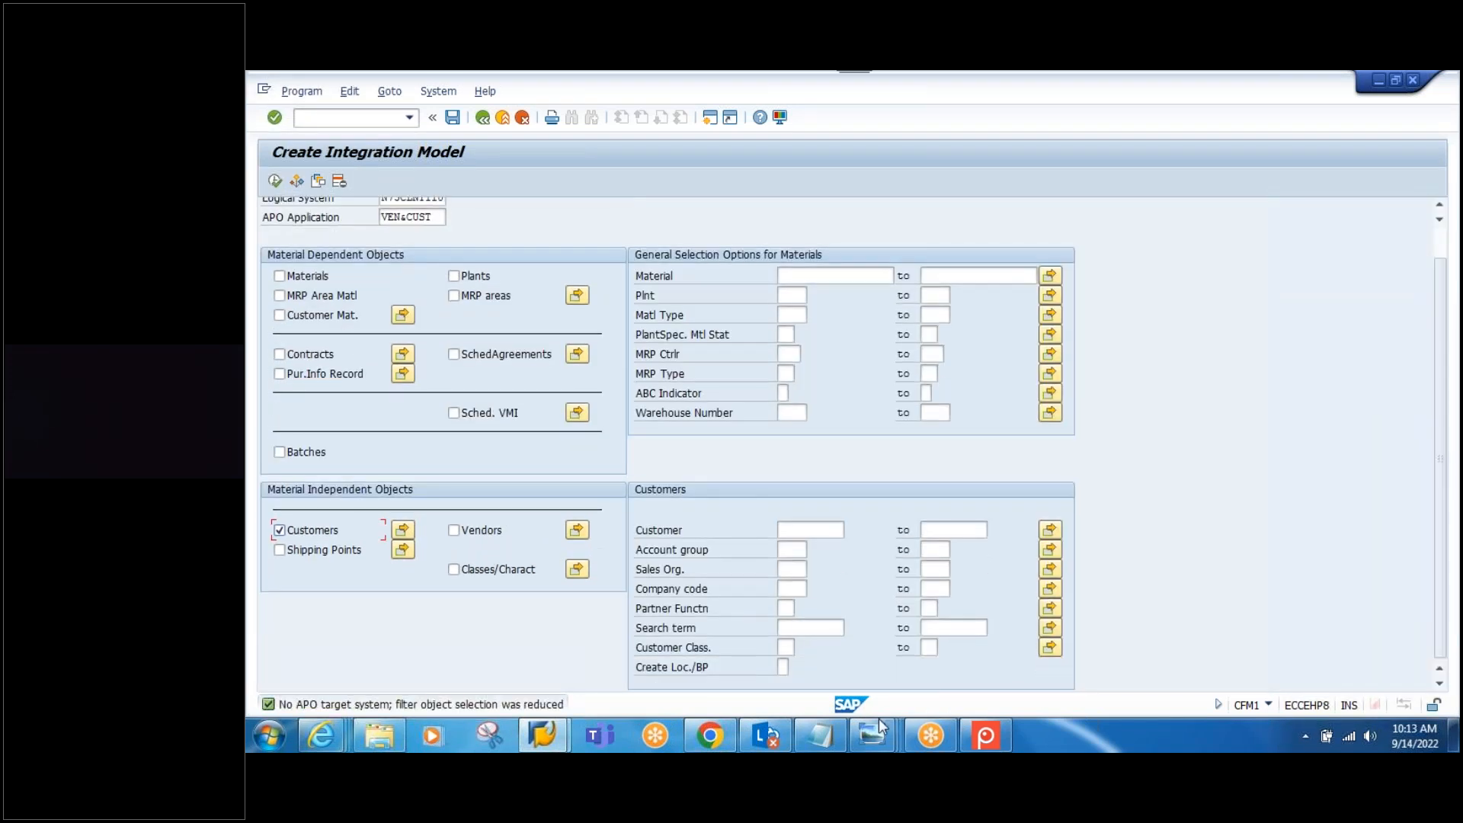
{"action": "left_click", "coordinate": [837, 739]}
{"action": "left_click_drag", "start_coordinate": [497, 612], "coordinate": [387, 611]}
{"action": "key", "text": "ctrl+c"}
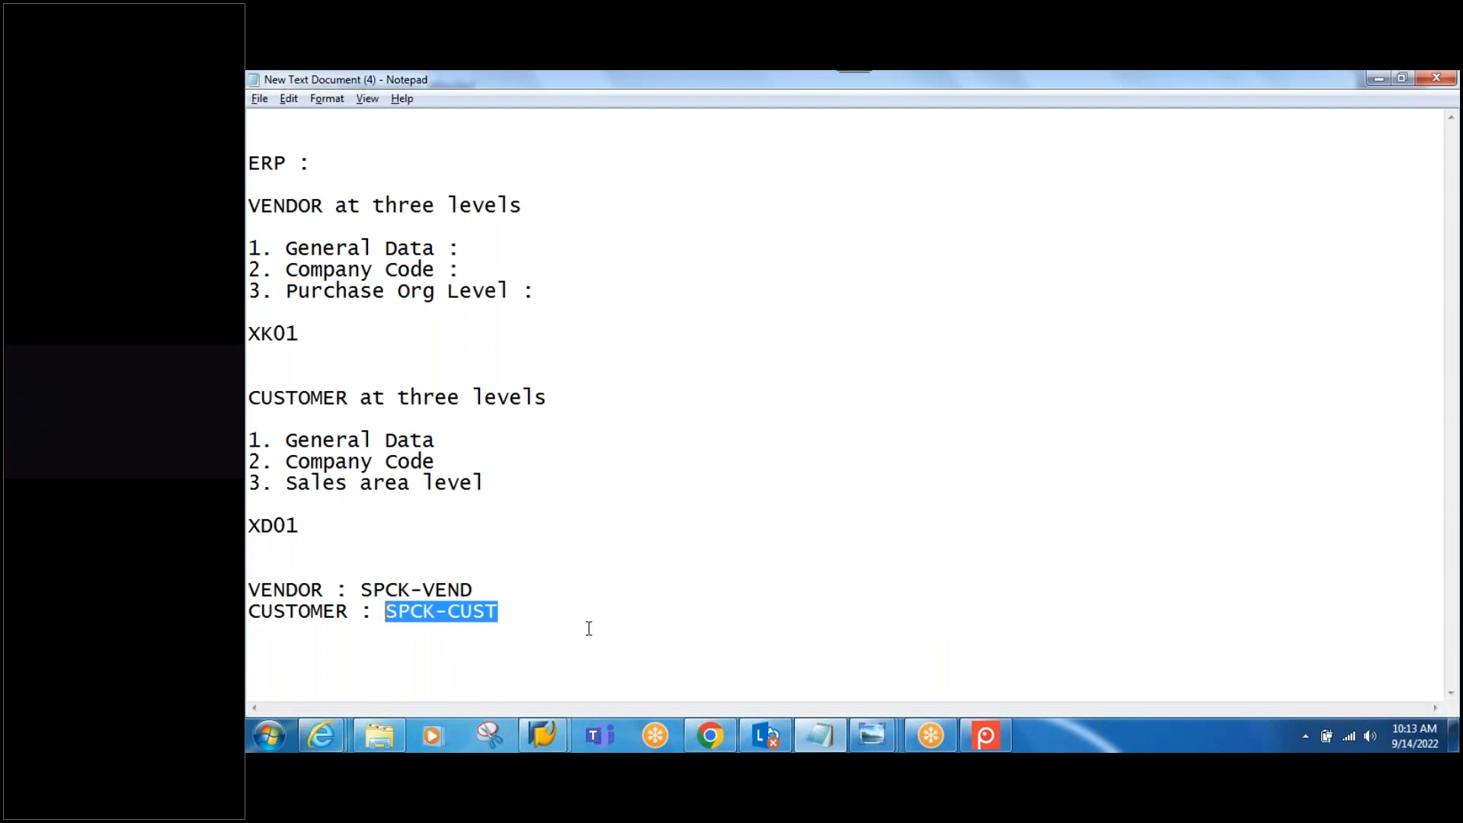
{"action": "key", "text": "alt+Tab"}
{"action": "left_click", "coordinate": [802, 531]}
{"action": "key", "text": "ctrl+v"}
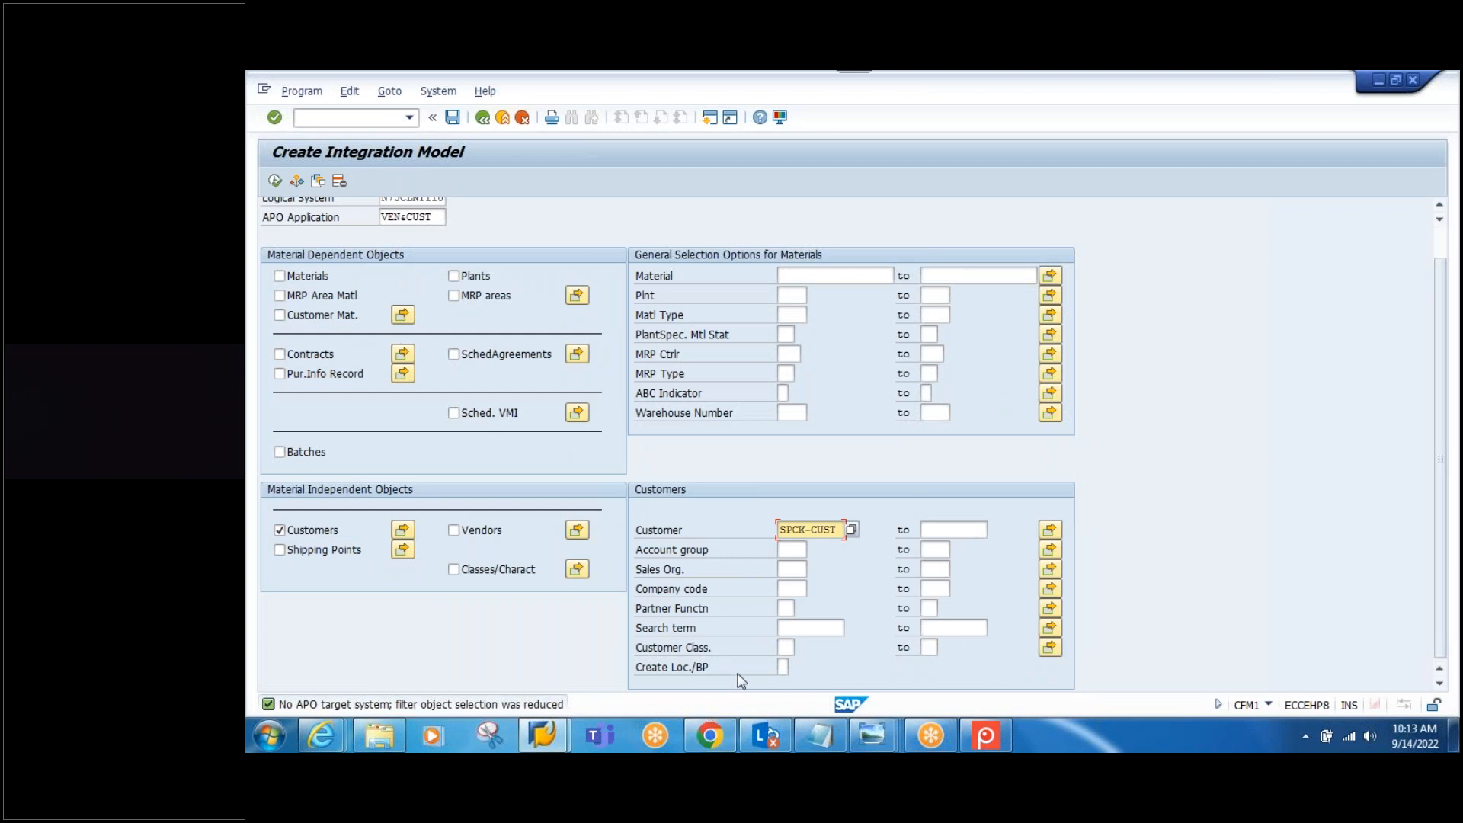
{"action": "left_click", "coordinate": [783, 668]}
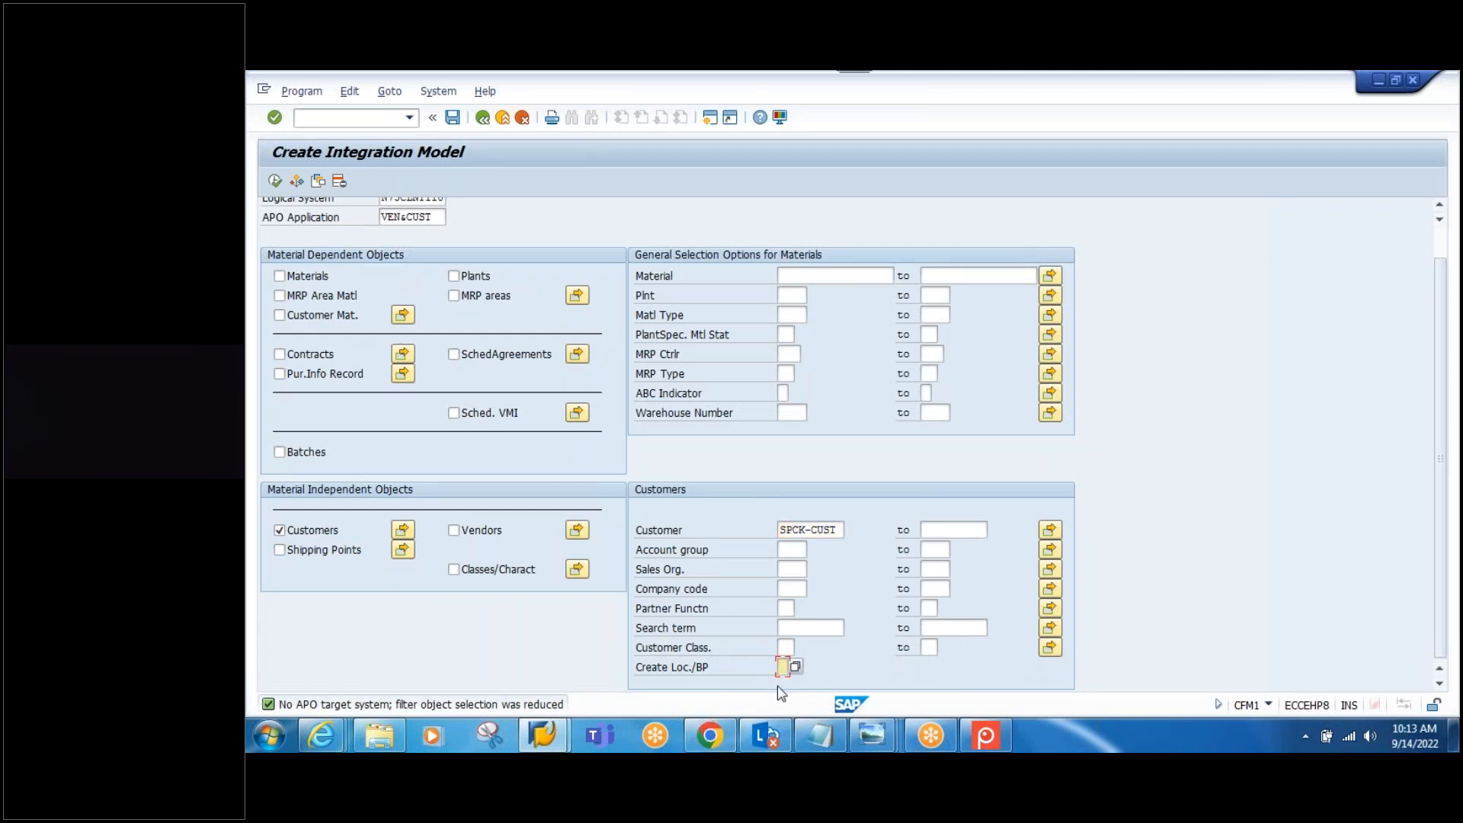
{"action": "left_click", "coordinate": [795, 667]}
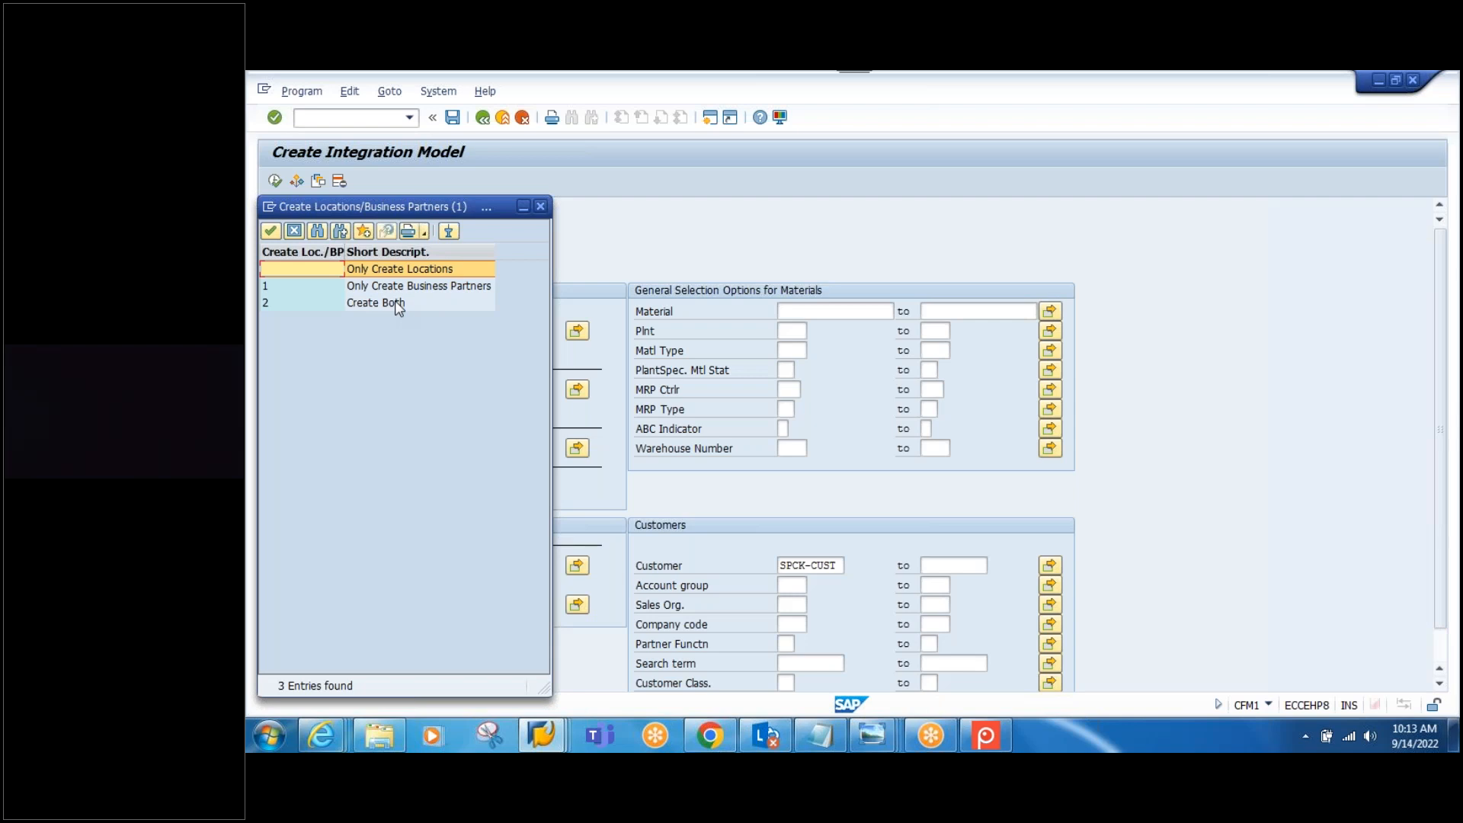
{"action": "left_click", "coordinate": [414, 291]}
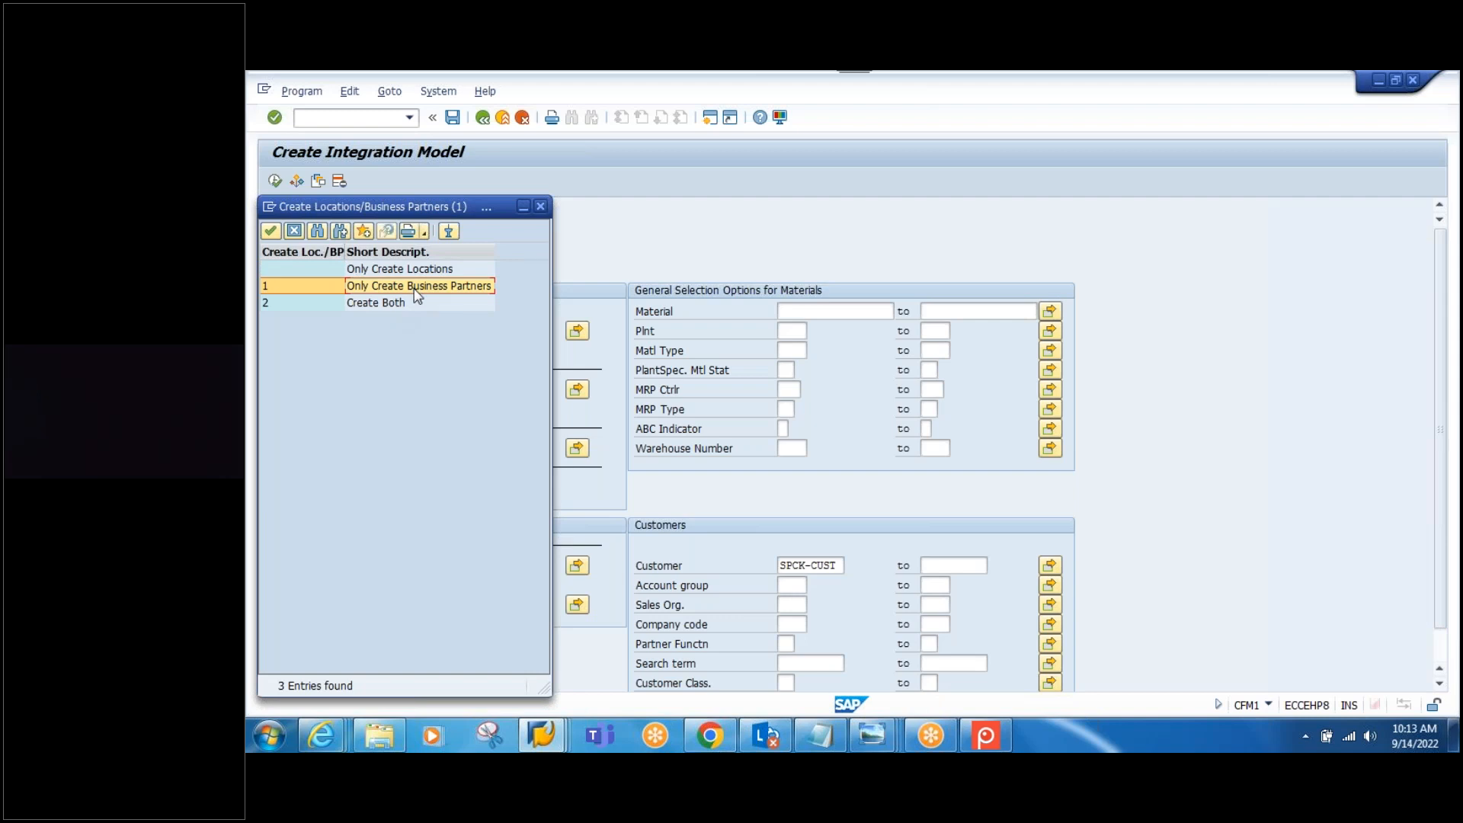
{"action": "double_click", "coordinate": [415, 291]}
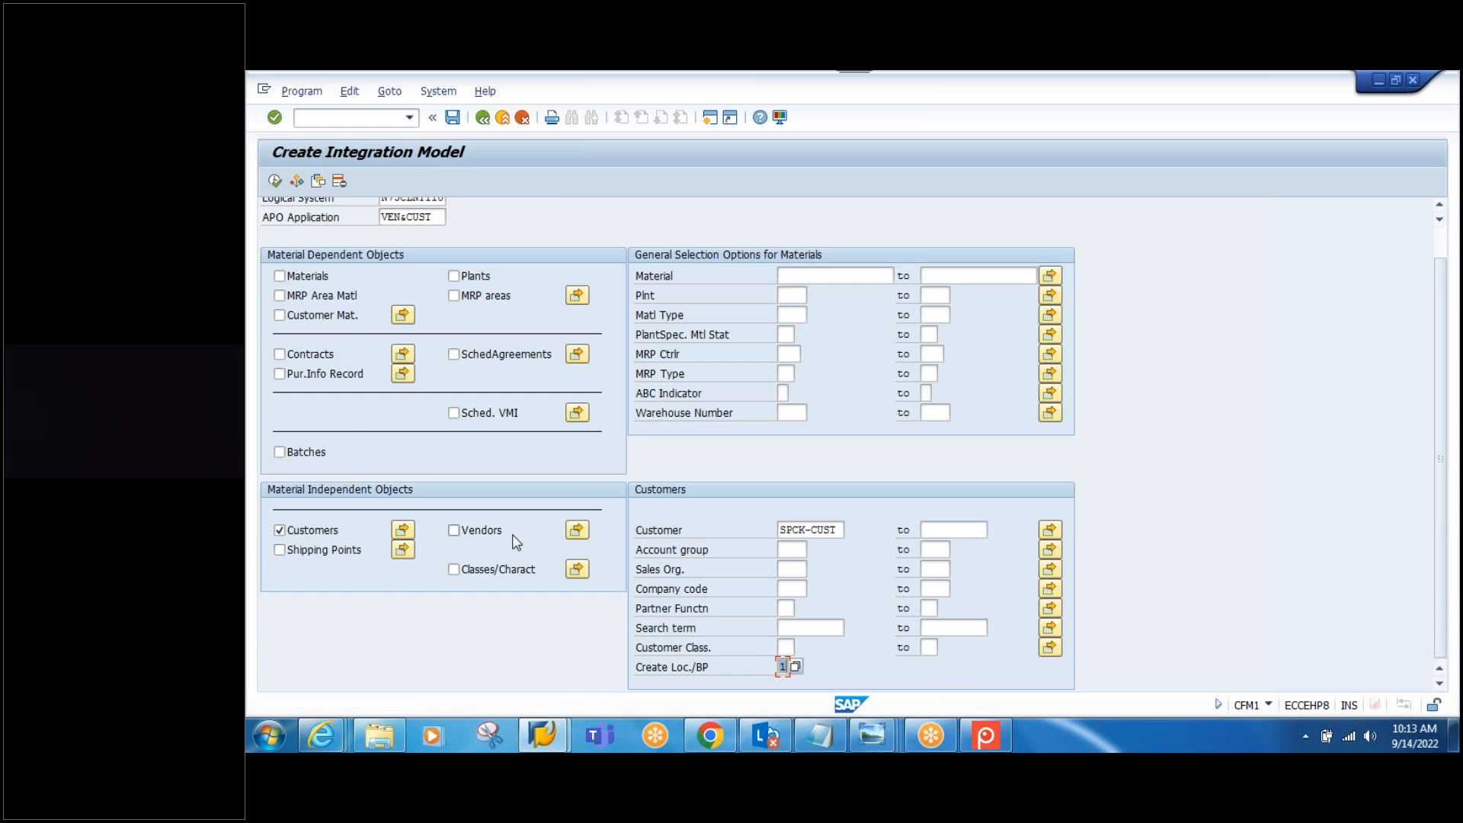
Step: Include vendor SPCK-VEND with Create Loc./BP 1 and execute the selection
{"action": "left_click", "coordinate": [454, 530]}
{"action": "left_click", "coordinate": [831, 573]}
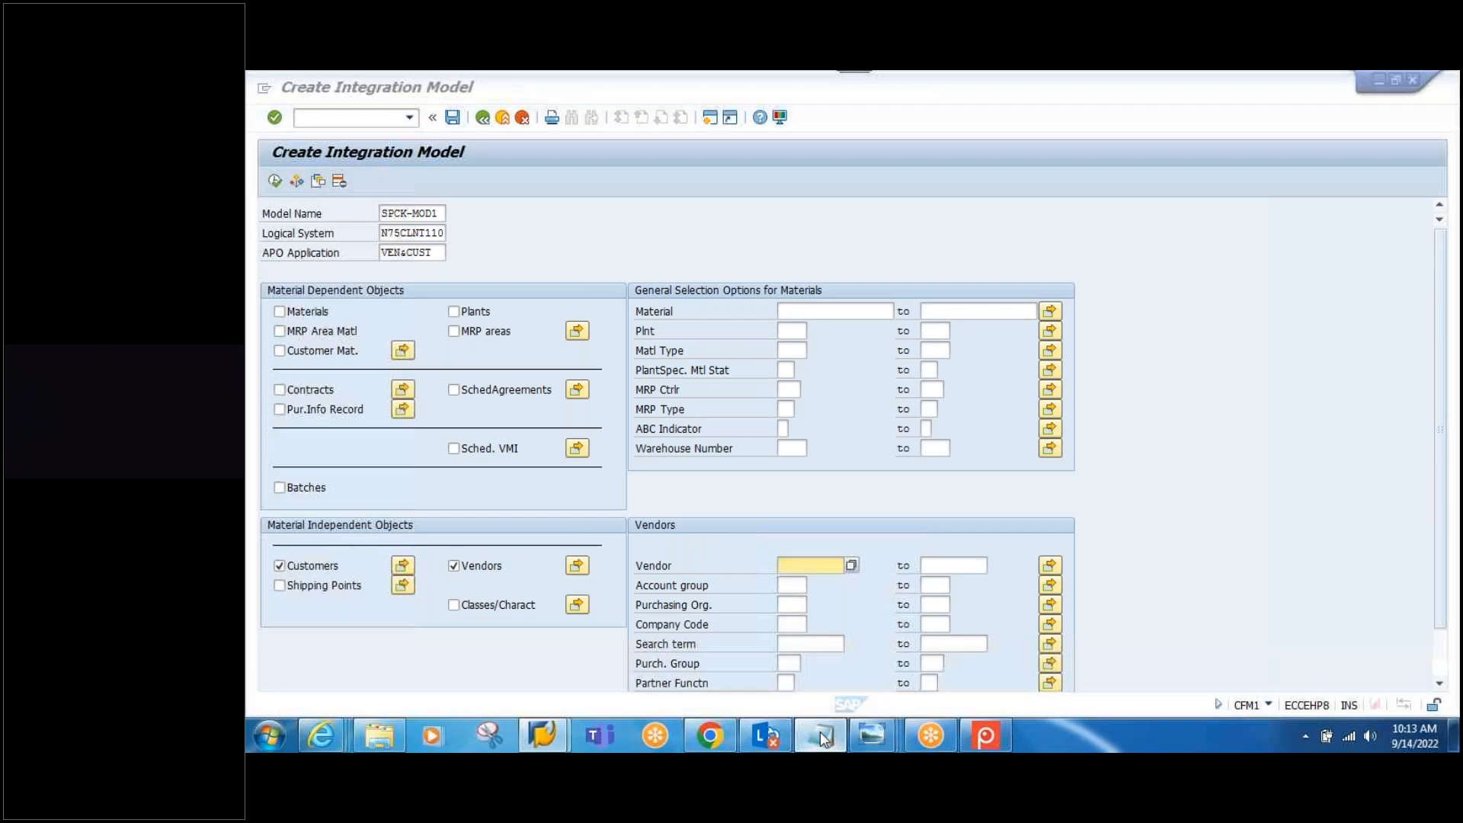
{"action": "left_click", "coordinate": [820, 734]}
{"action": "left_click", "coordinate": [489, 590]}
{"action": "left_click_drag", "start_coordinate": [488, 588], "coordinate": [368, 584]}
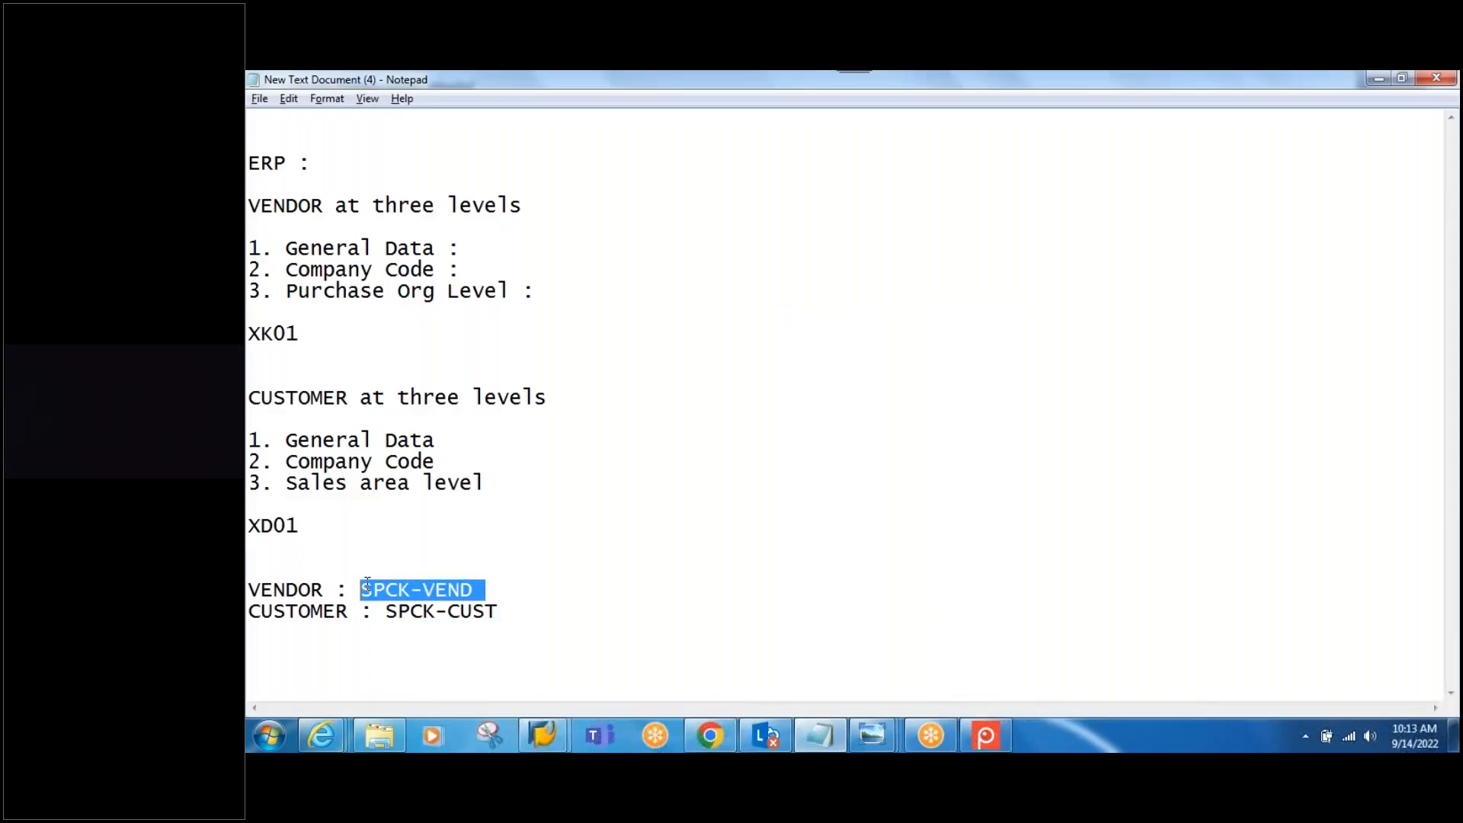
{"action": "key", "text": "ctrl+c"}
{"action": "key", "text": "alt+Tab"}
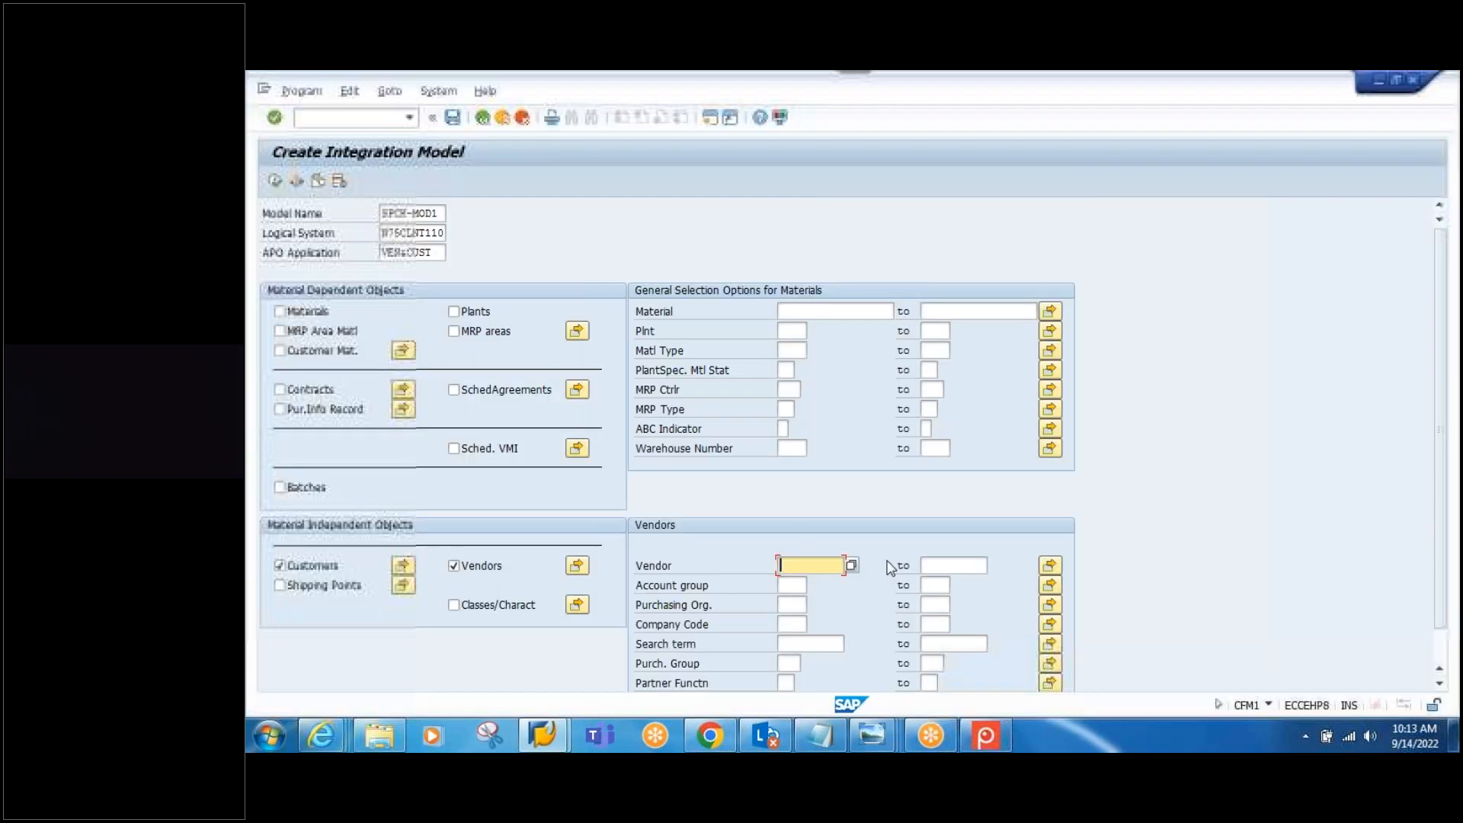
{"action": "key", "text": "ctrl+v"}
{"action": "scroll", "coordinate": [826, 595], "scroll_direction": "down", "scroll_amount": 1}
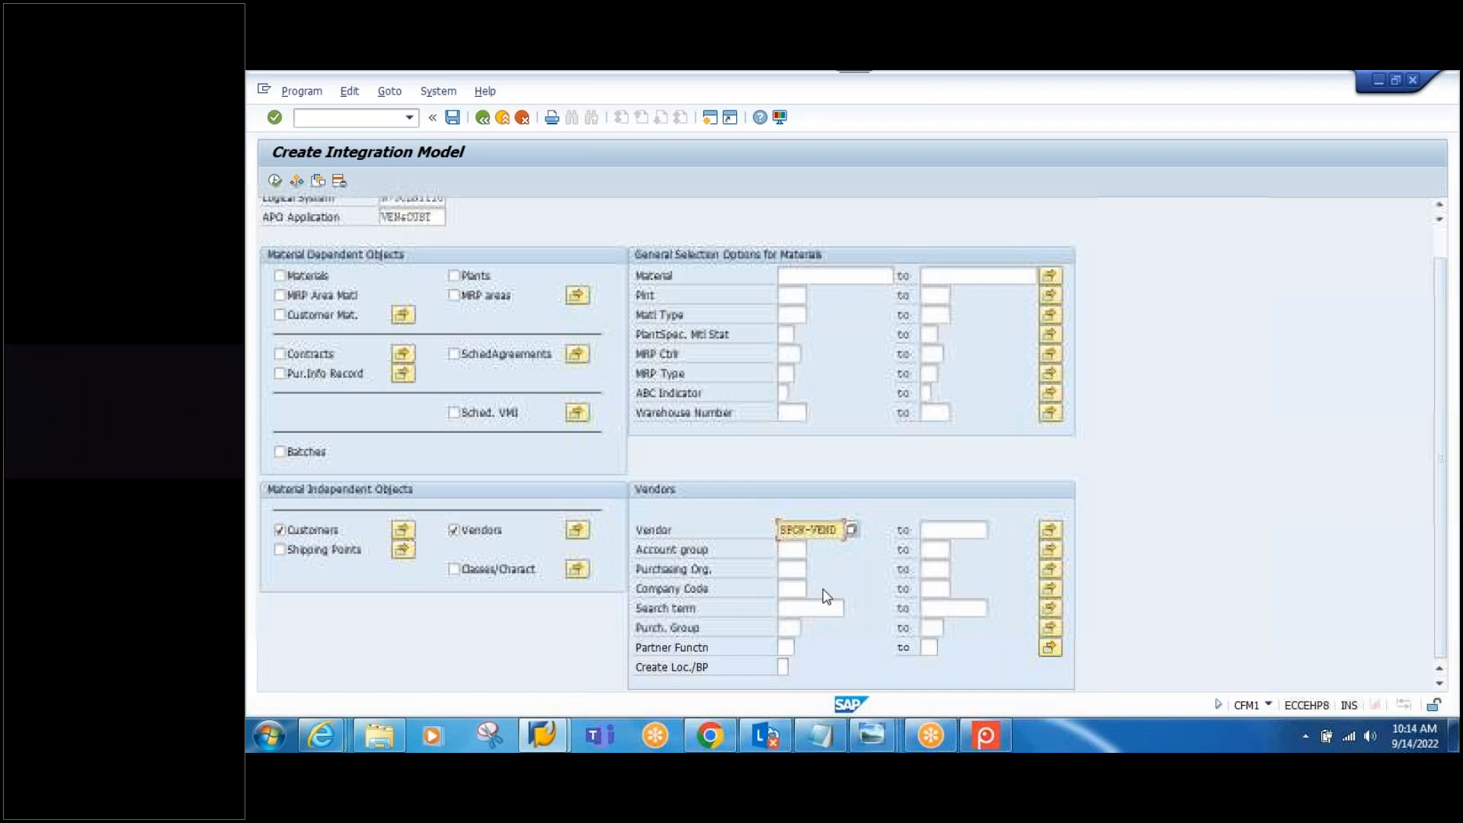
{"action": "left_click", "coordinate": [782, 667]}
{"action": "type", "text": "1"}
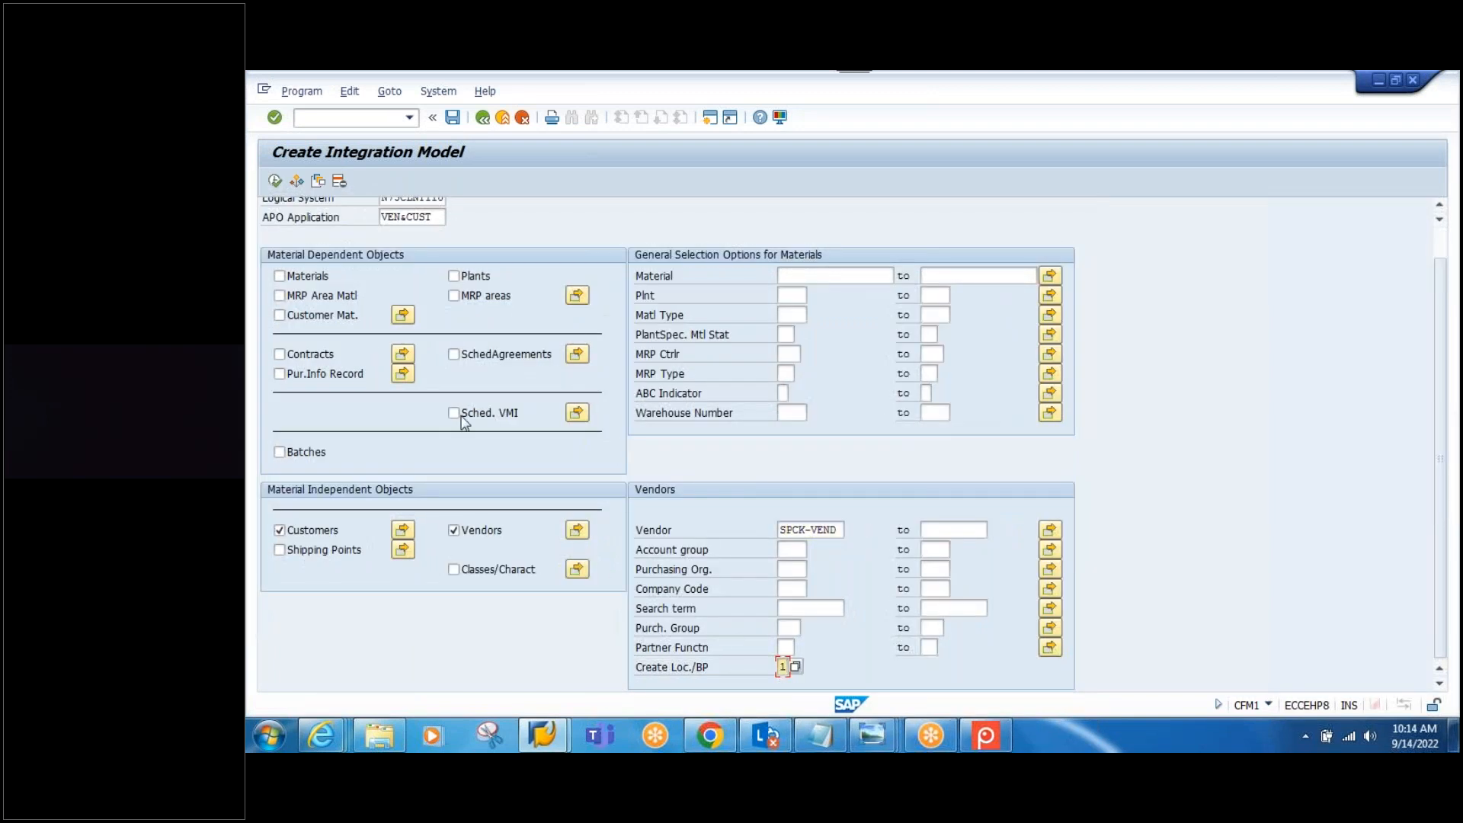
{"action": "key", "text": "Return"}
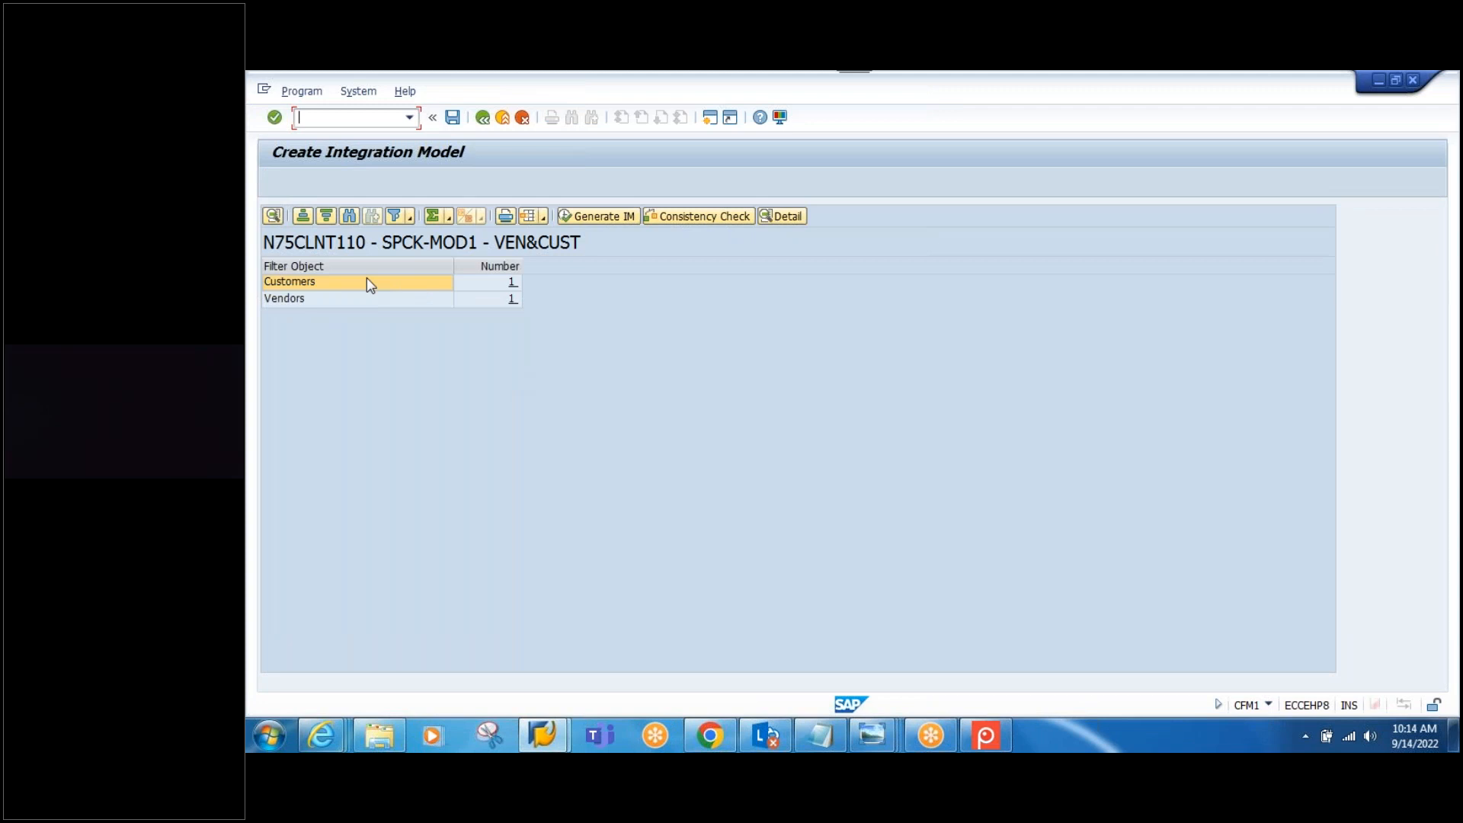
Step: Check the Customers and Vendors details list SPCK-CUST and SPCK-VEND
{"action": "left_click", "coordinate": [368, 282]}
{"action": "left_click", "coordinate": [782, 216]}
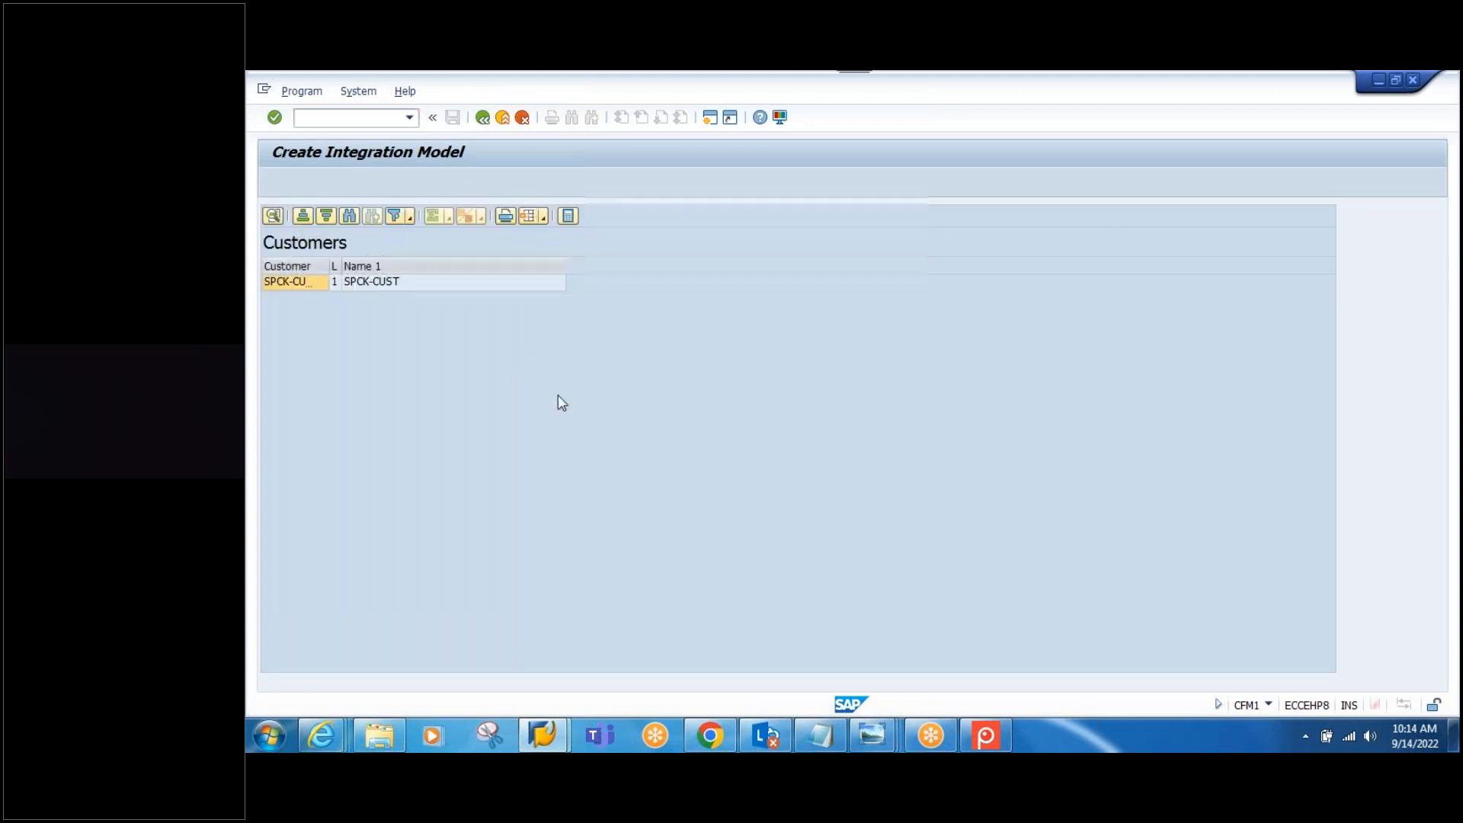
{"action": "left_click", "coordinate": [482, 116]}
{"action": "left_click", "coordinate": [347, 299]}
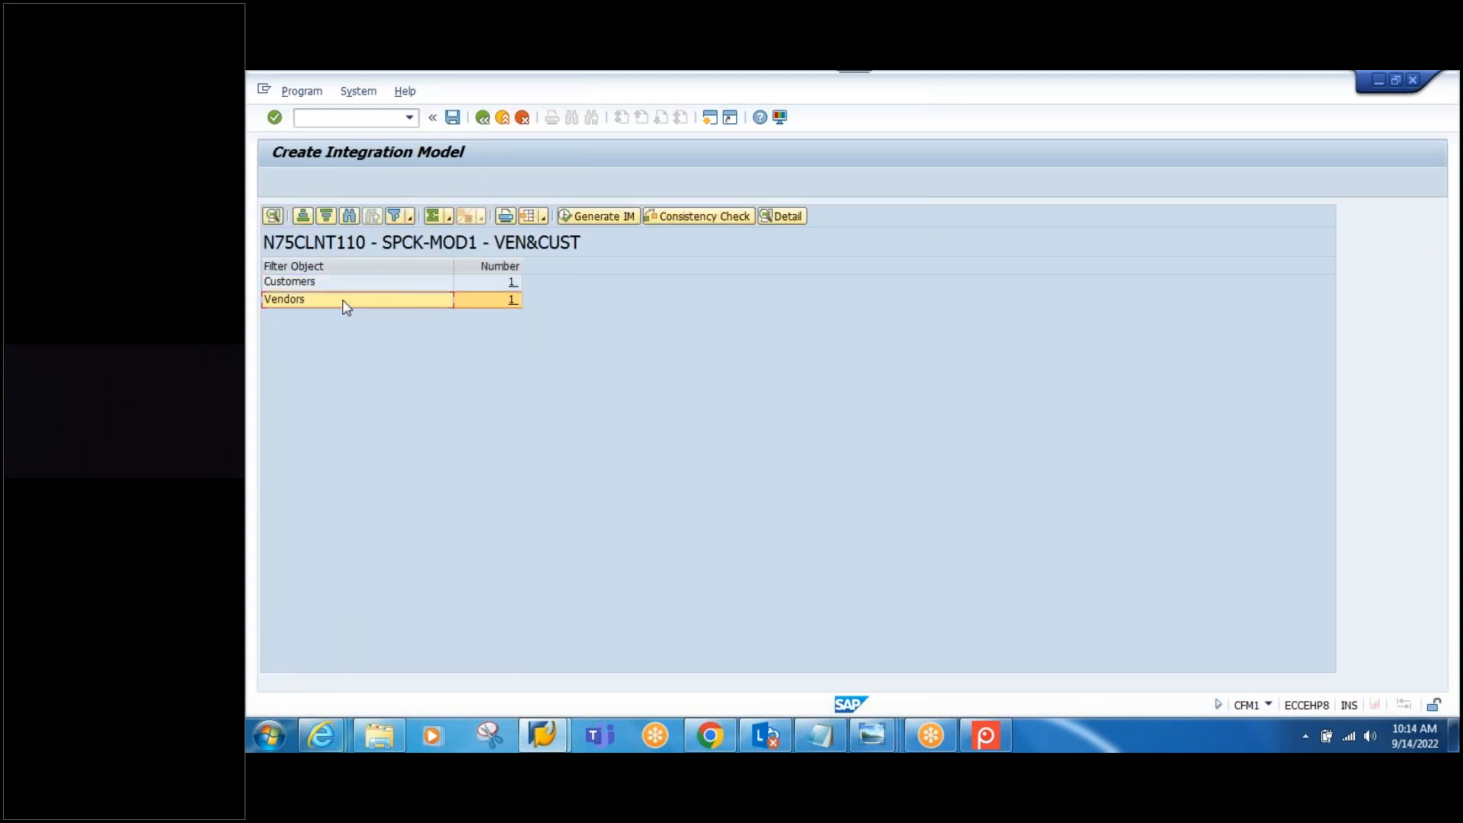
{"action": "left_click", "coordinate": [777, 217]}
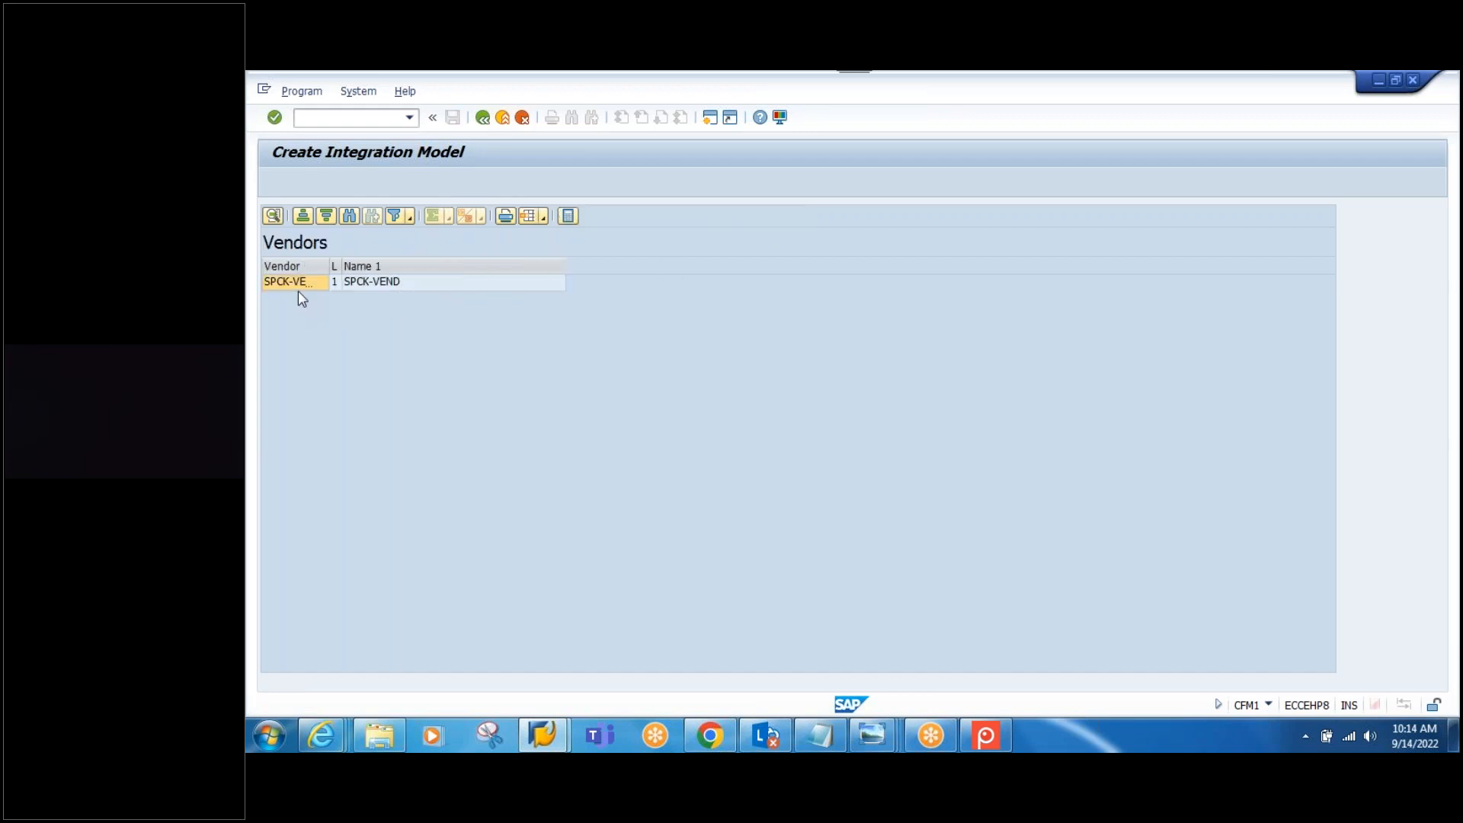
{"action": "left_click", "coordinate": [484, 119]}
Step: Generate SPCK-MOD1 for N75CLNT110, acknowledge the message, and return to SAP Easy Access
{"action": "left_click", "coordinate": [597, 216]}
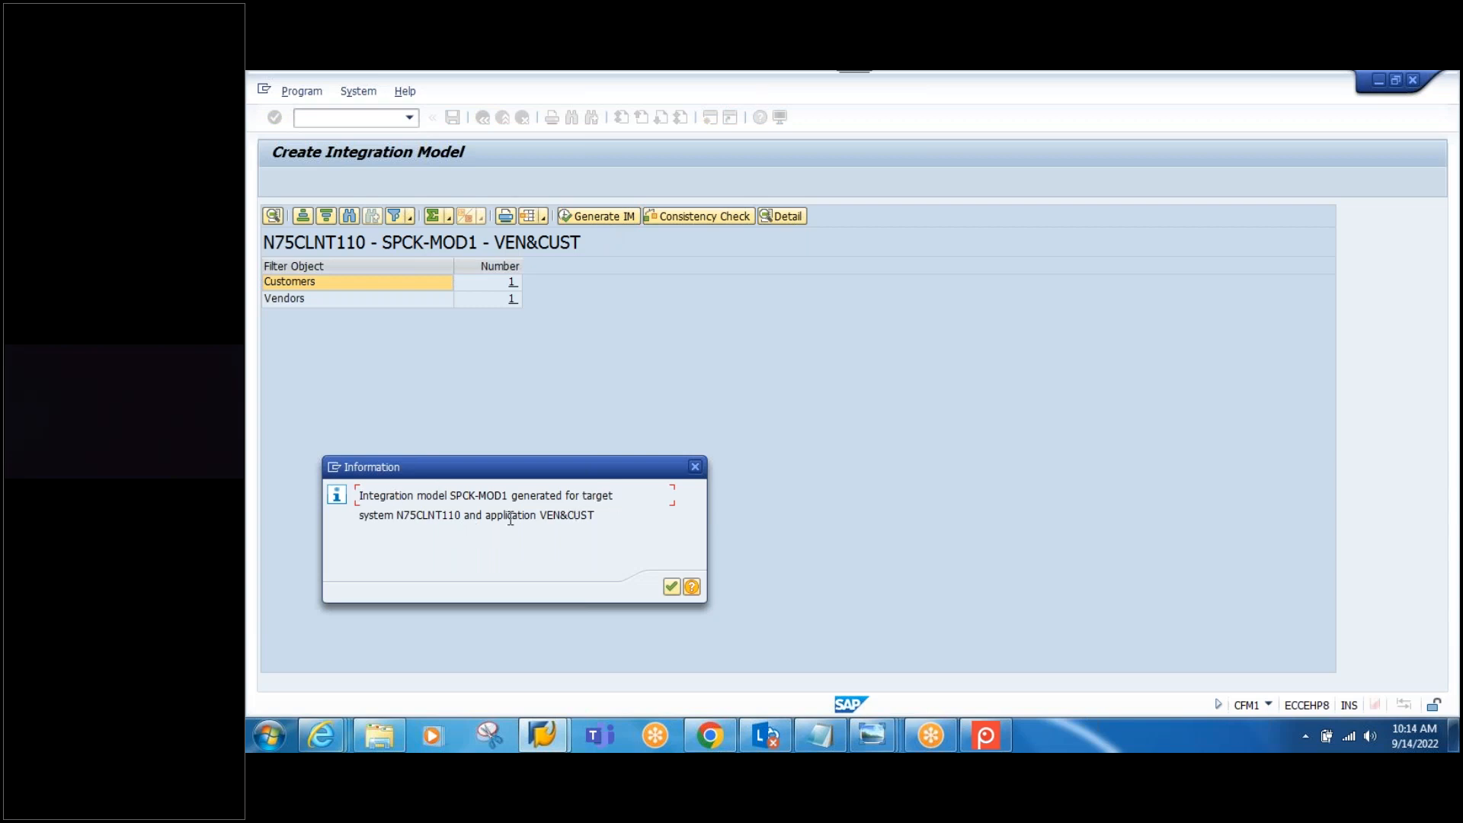
{"action": "left_click_drag", "start_coordinate": [467, 518], "coordinate": [361, 523]}
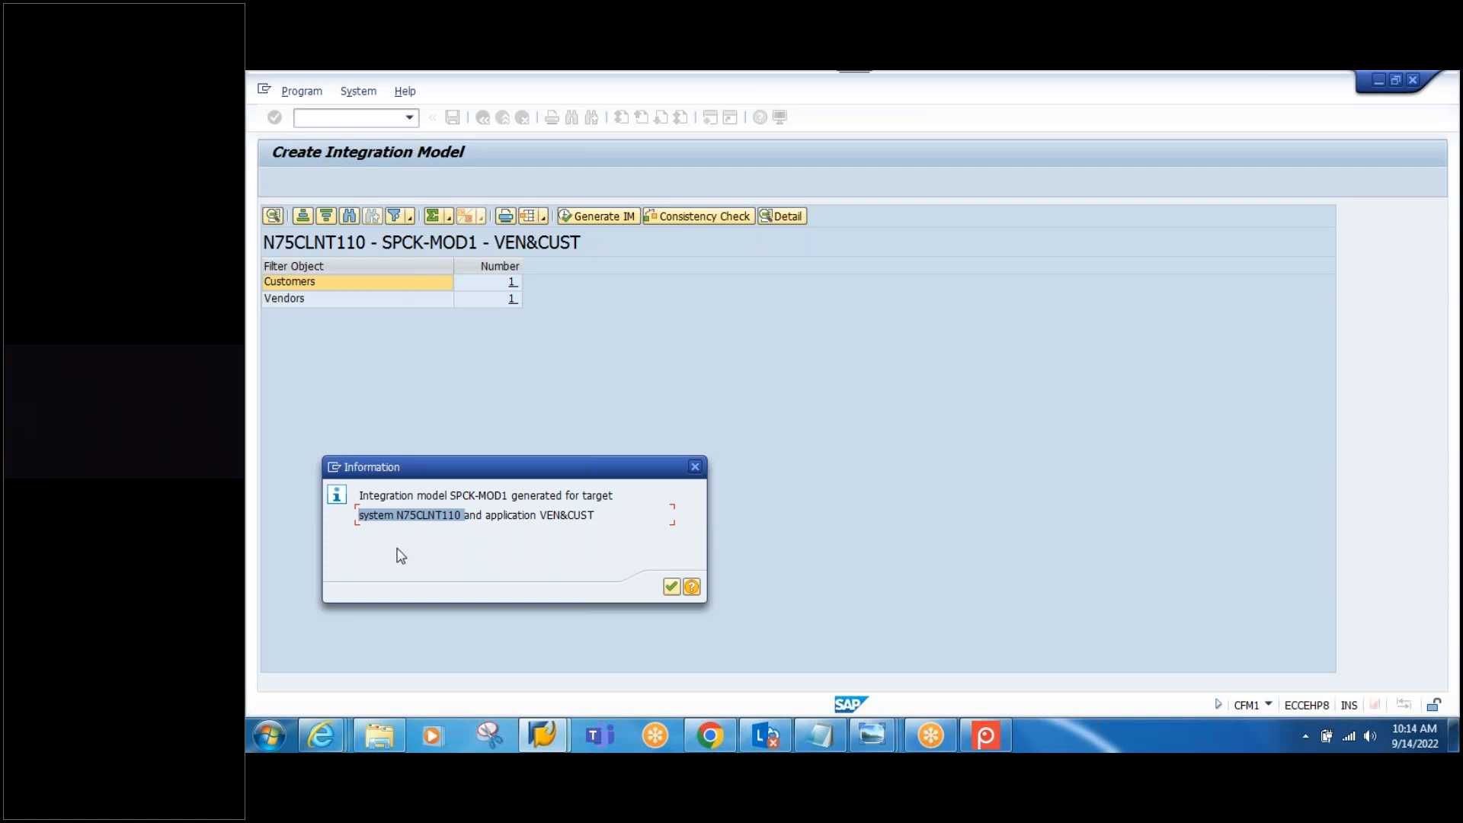
{"action": "left_click", "coordinate": [670, 586]}
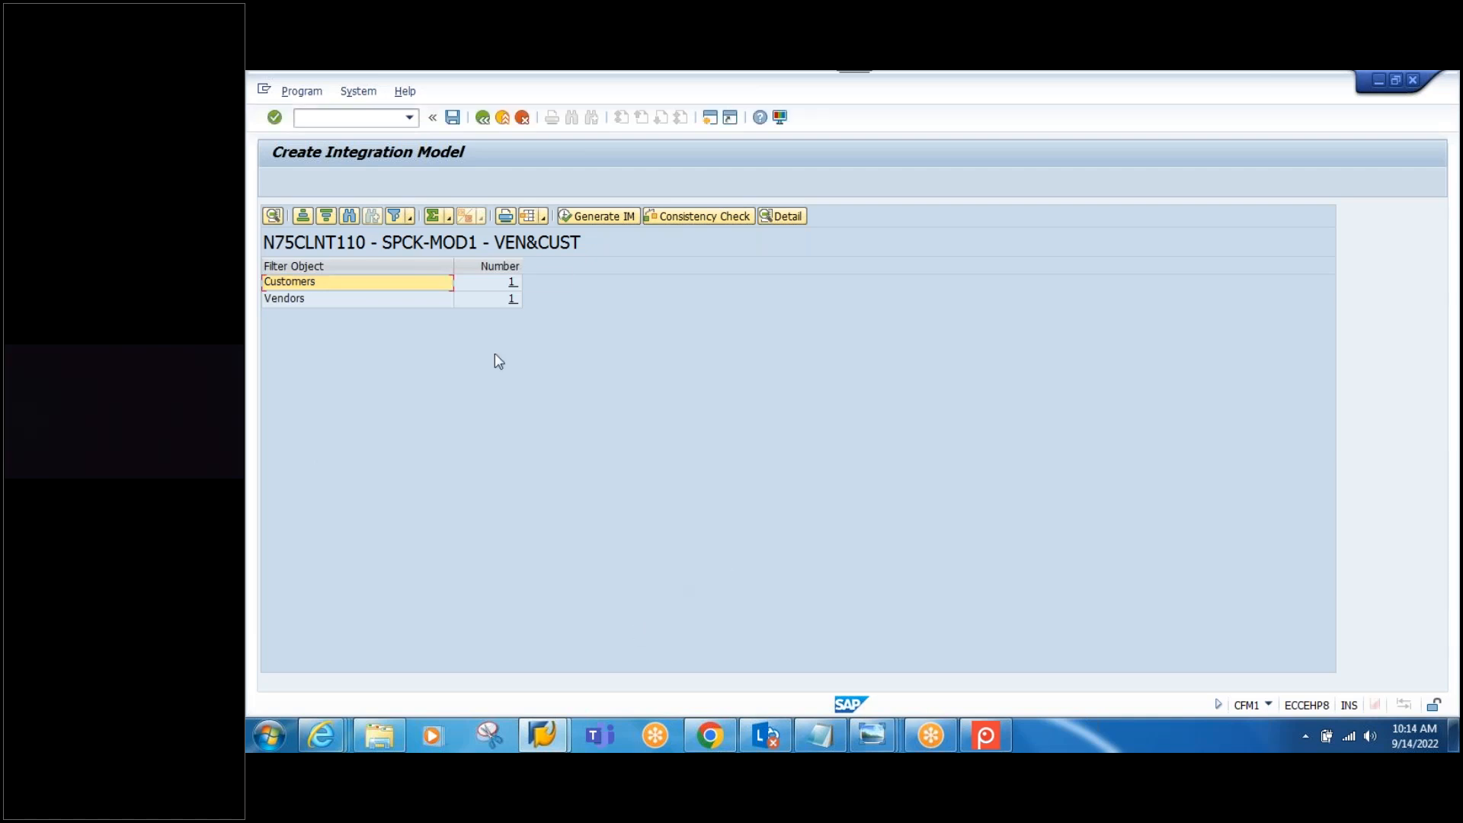
{"action": "left_click", "coordinate": [482, 118]}
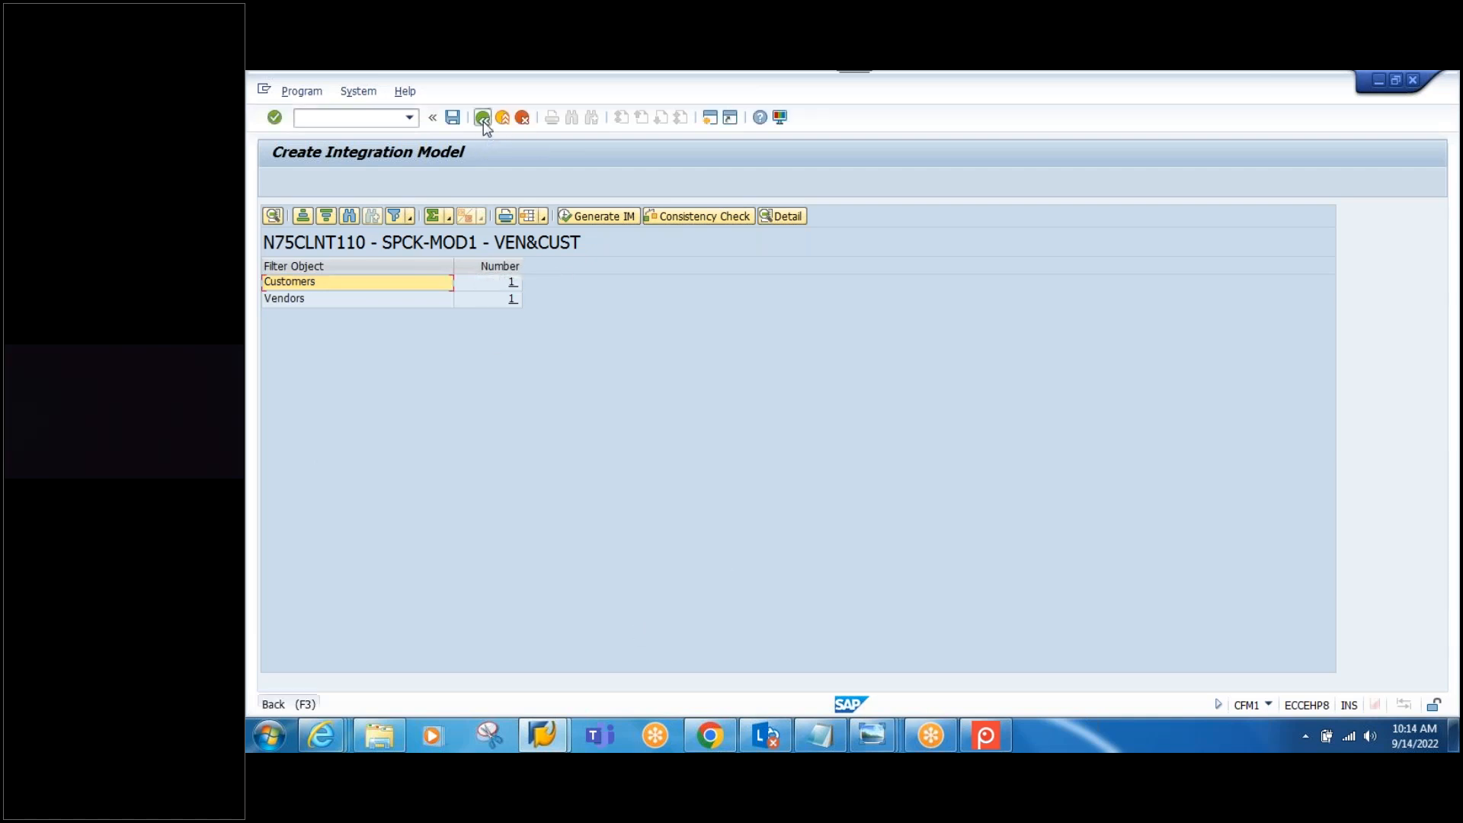
{"action": "left_click", "coordinate": [482, 118]}
Step: Run CFM2 and list models by model name, logical system and APO application
{"action": "type", "text": "CFM2"}
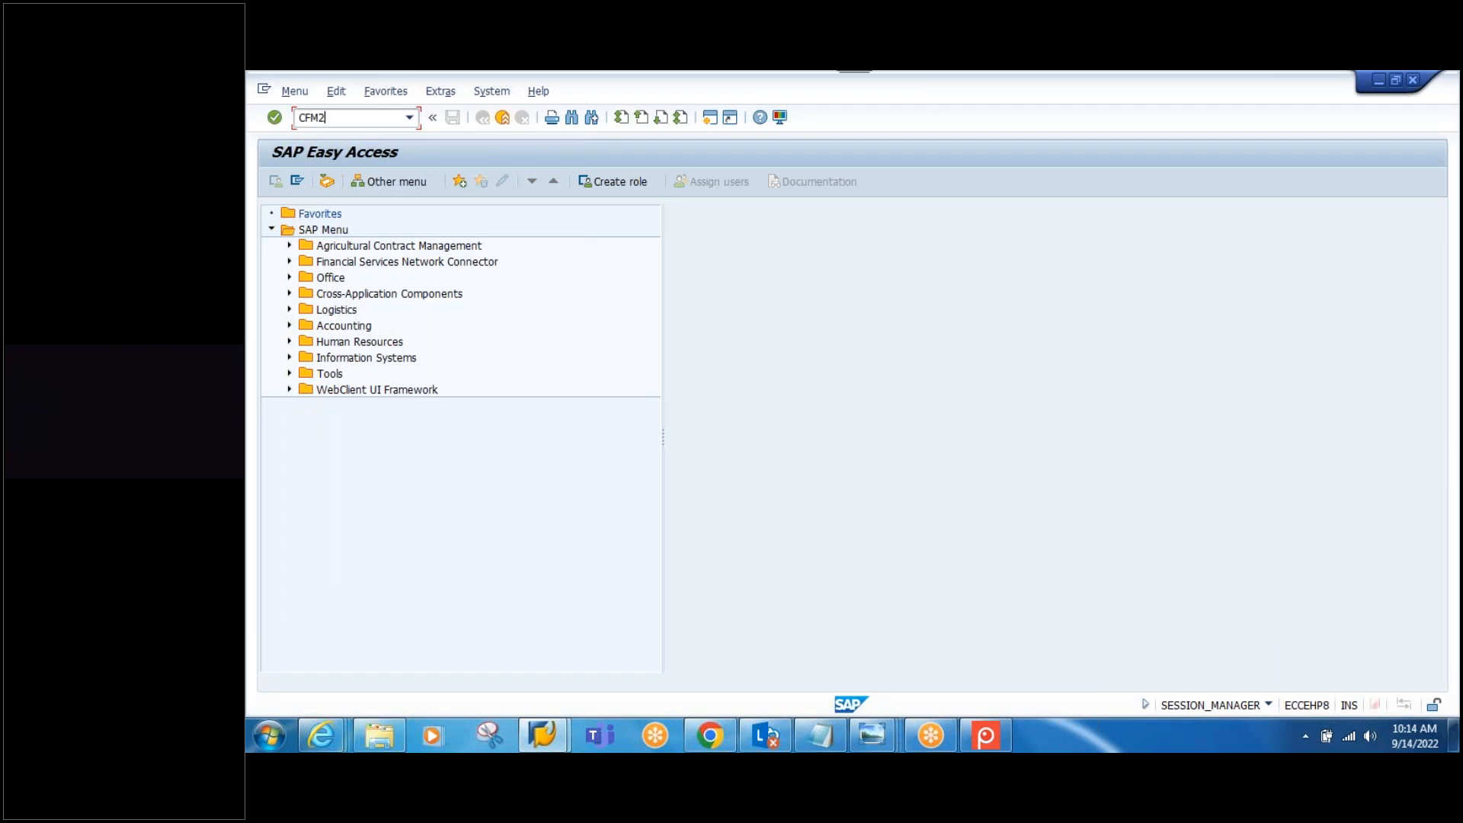
{"action": "key", "text": "Return"}
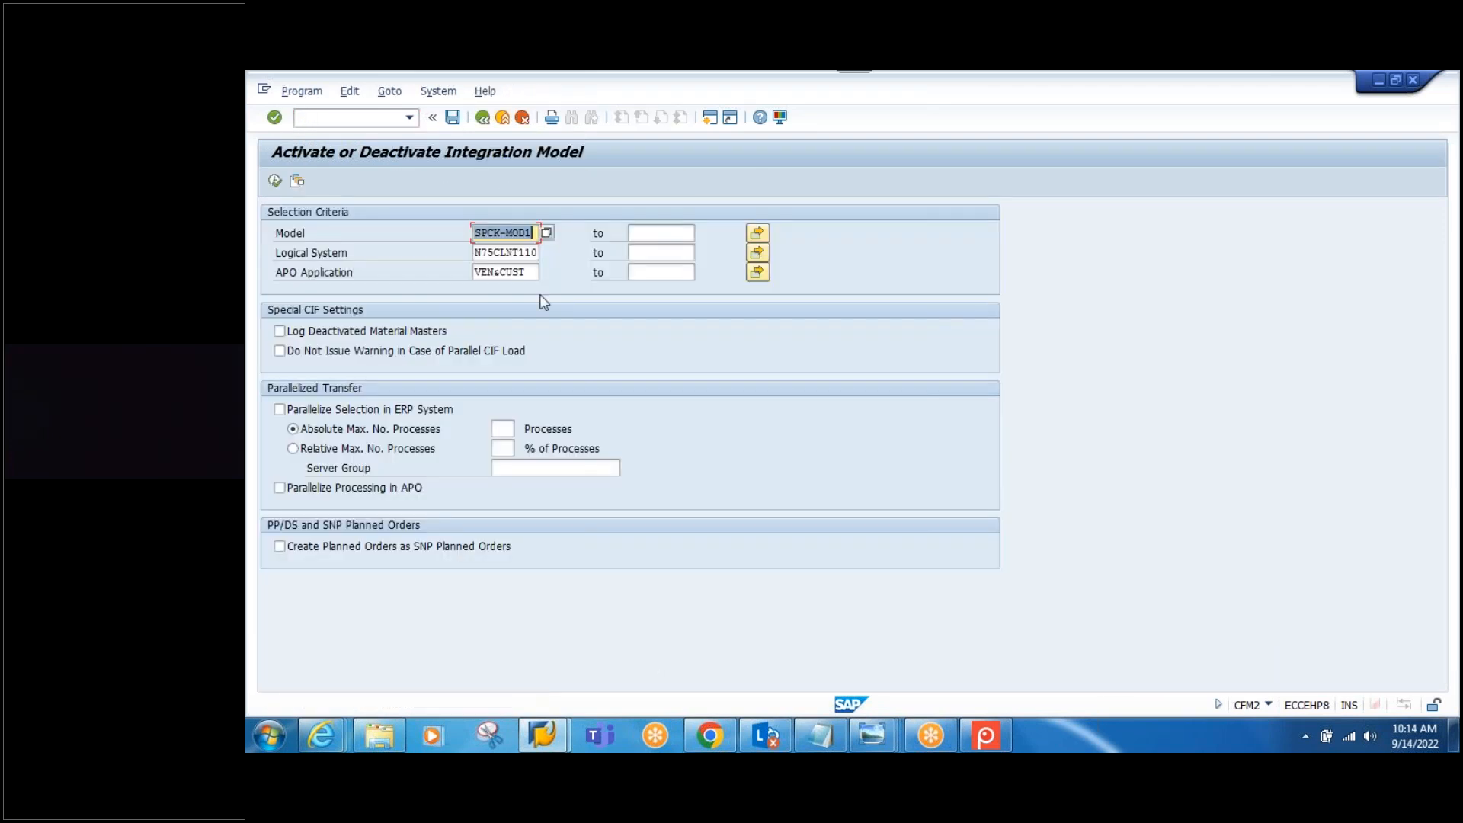
{"action": "left_click", "coordinate": [532, 232]}
{"action": "left_click", "coordinate": [525, 251]}
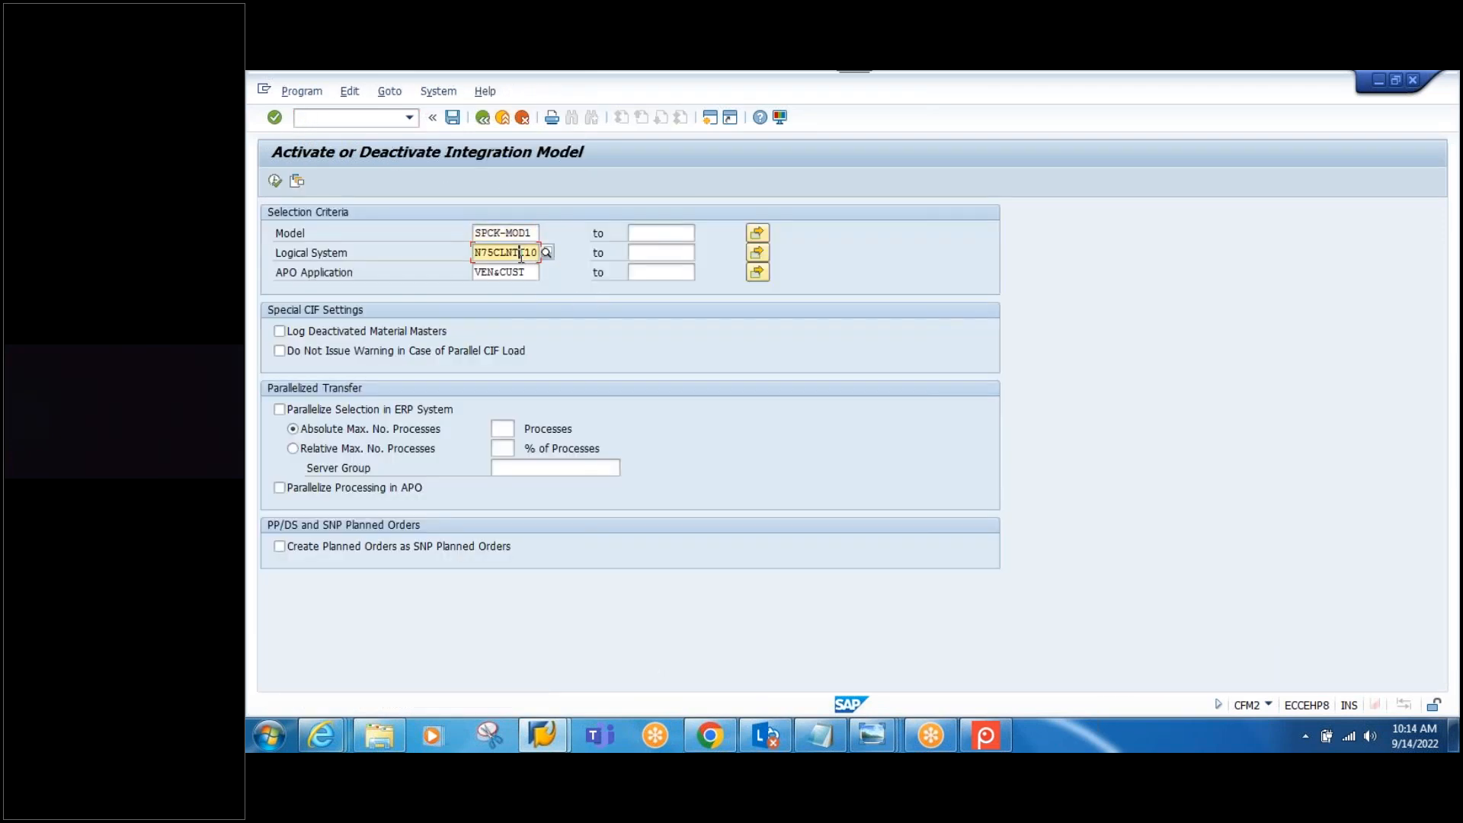
{"action": "left_click", "coordinate": [524, 274]}
{"action": "left_click", "coordinate": [275, 181]}
Step: Set the VEN&CUST version of SPCK-MOD1 under N75CLNT110 to active
{"action": "left_click", "coordinate": [351, 259]}
{"action": "left_click", "coordinate": [364, 273]}
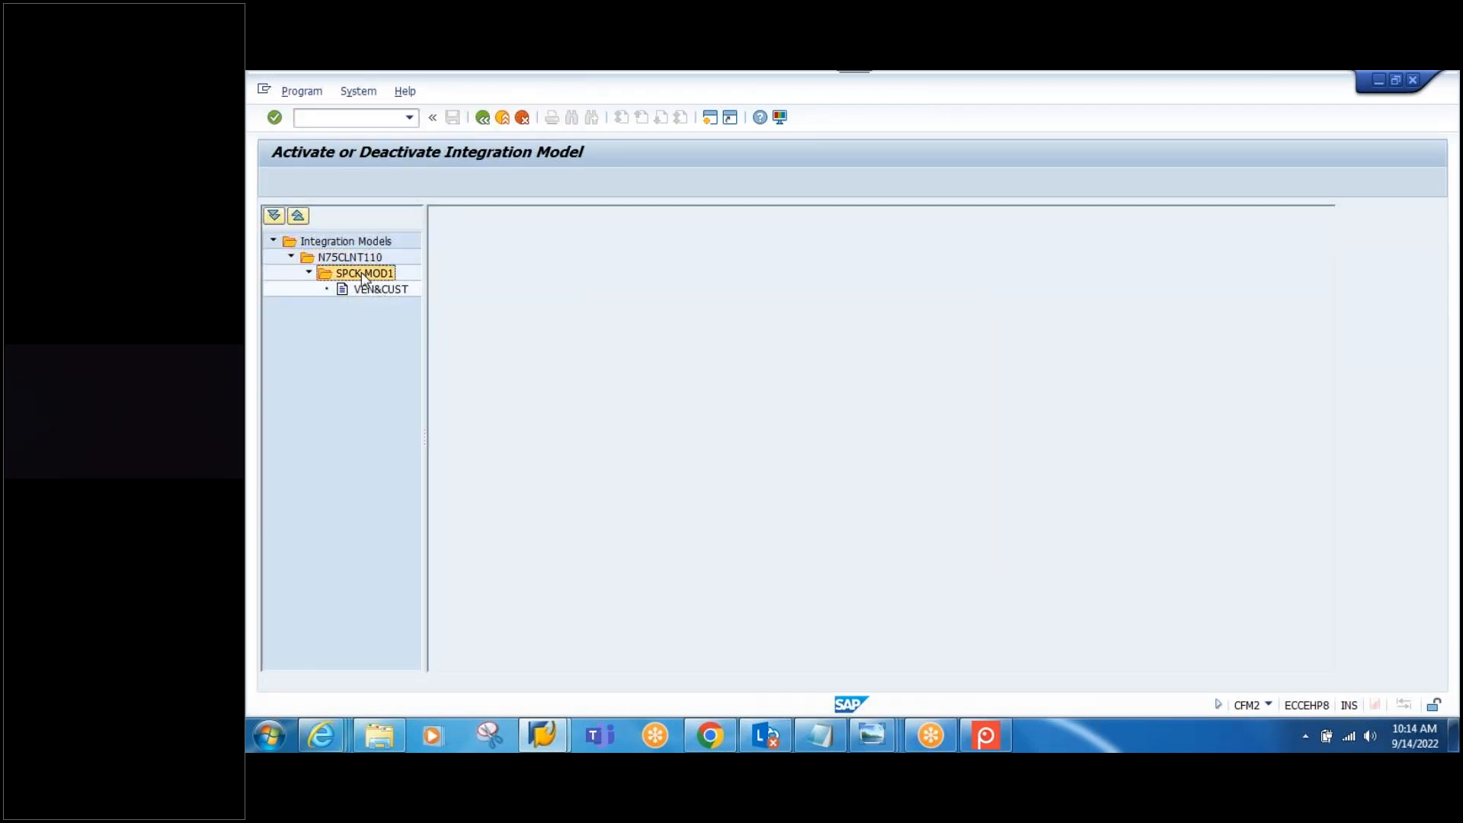
{"action": "left_click", "coordinate": [367, 289]}
{"action": "left_click", "coordinate": [768, 285]}
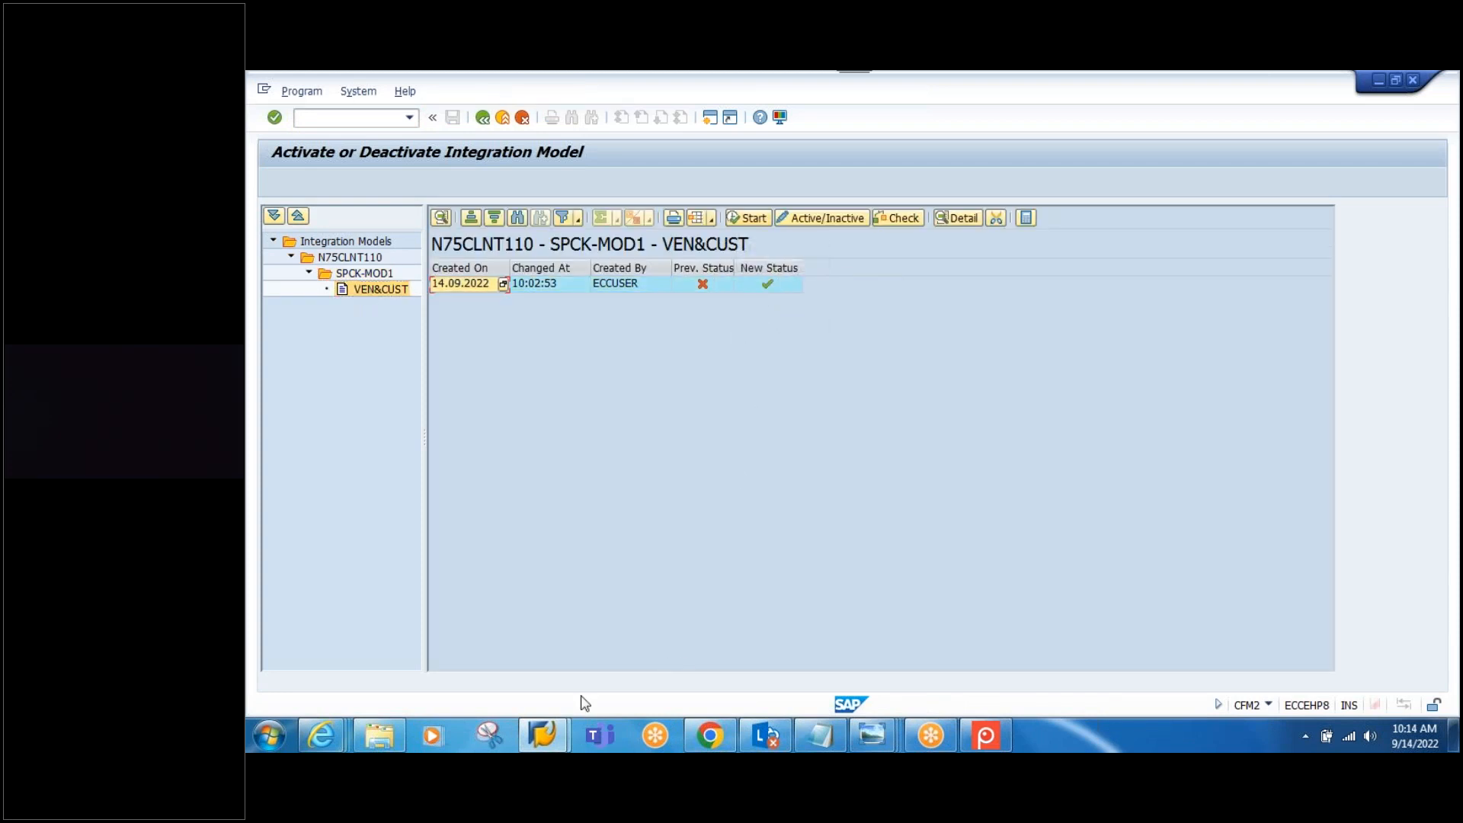
Step: Connect to the EWM system from SAP Logon and log on
{"action": "mouse_move", "coordinate": [543, 745]}
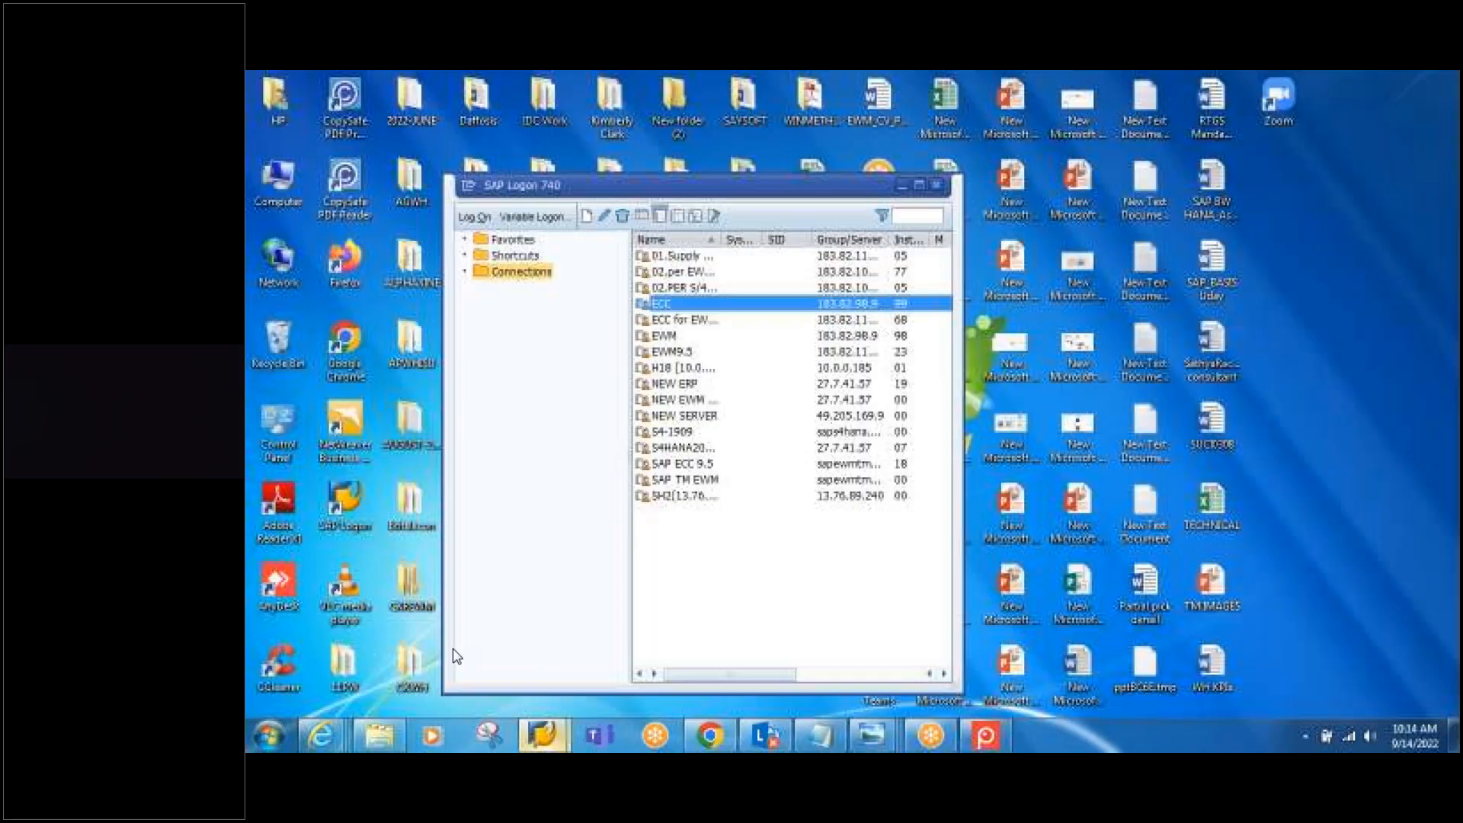
{"action": "left_click", "coordinate": [455, 654]}
{"action": "left_click", "coordinate": [669, 335]}
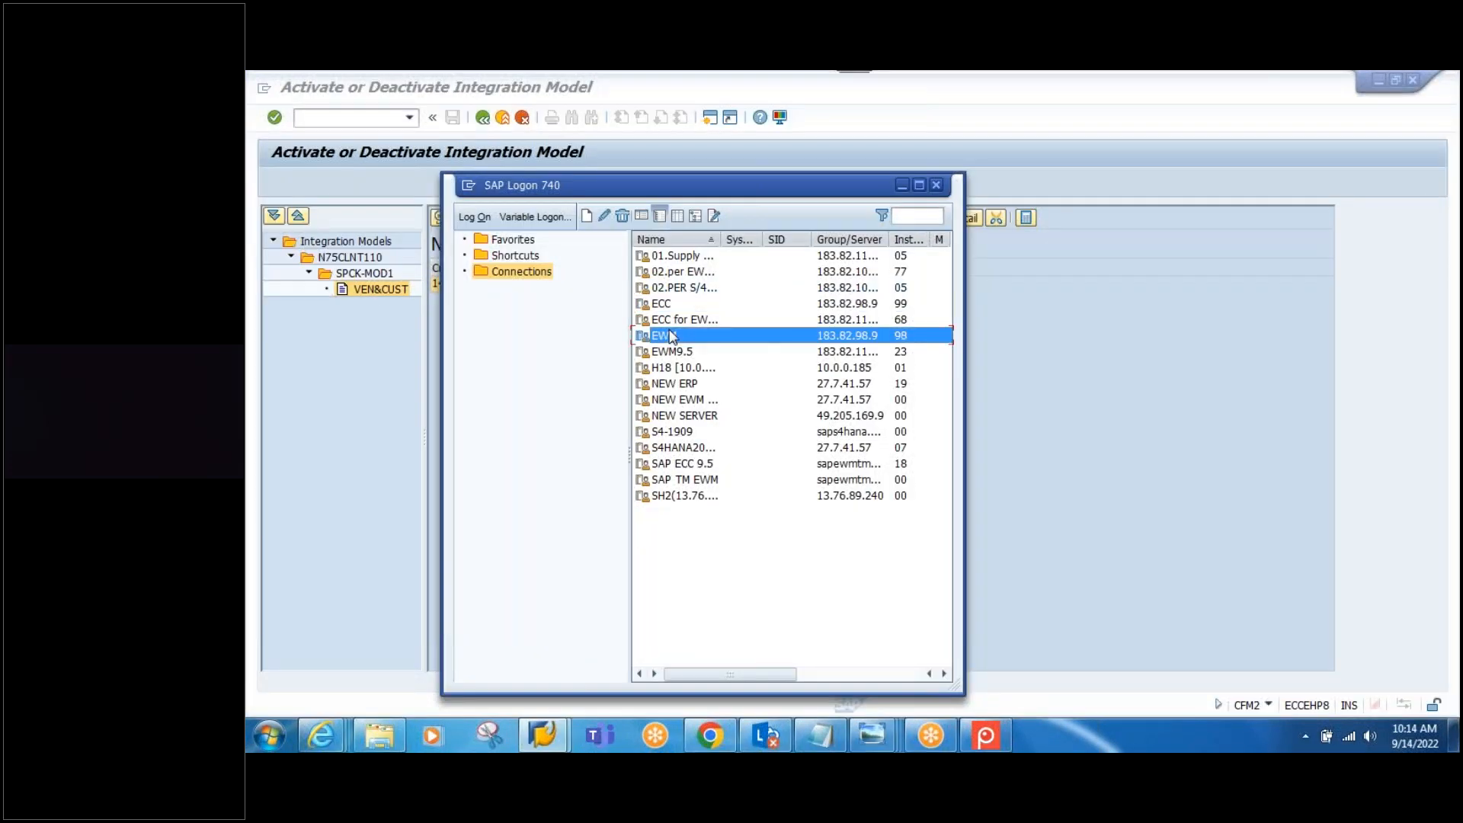
{"action": "double_click", "coordinate": [669, 335]}
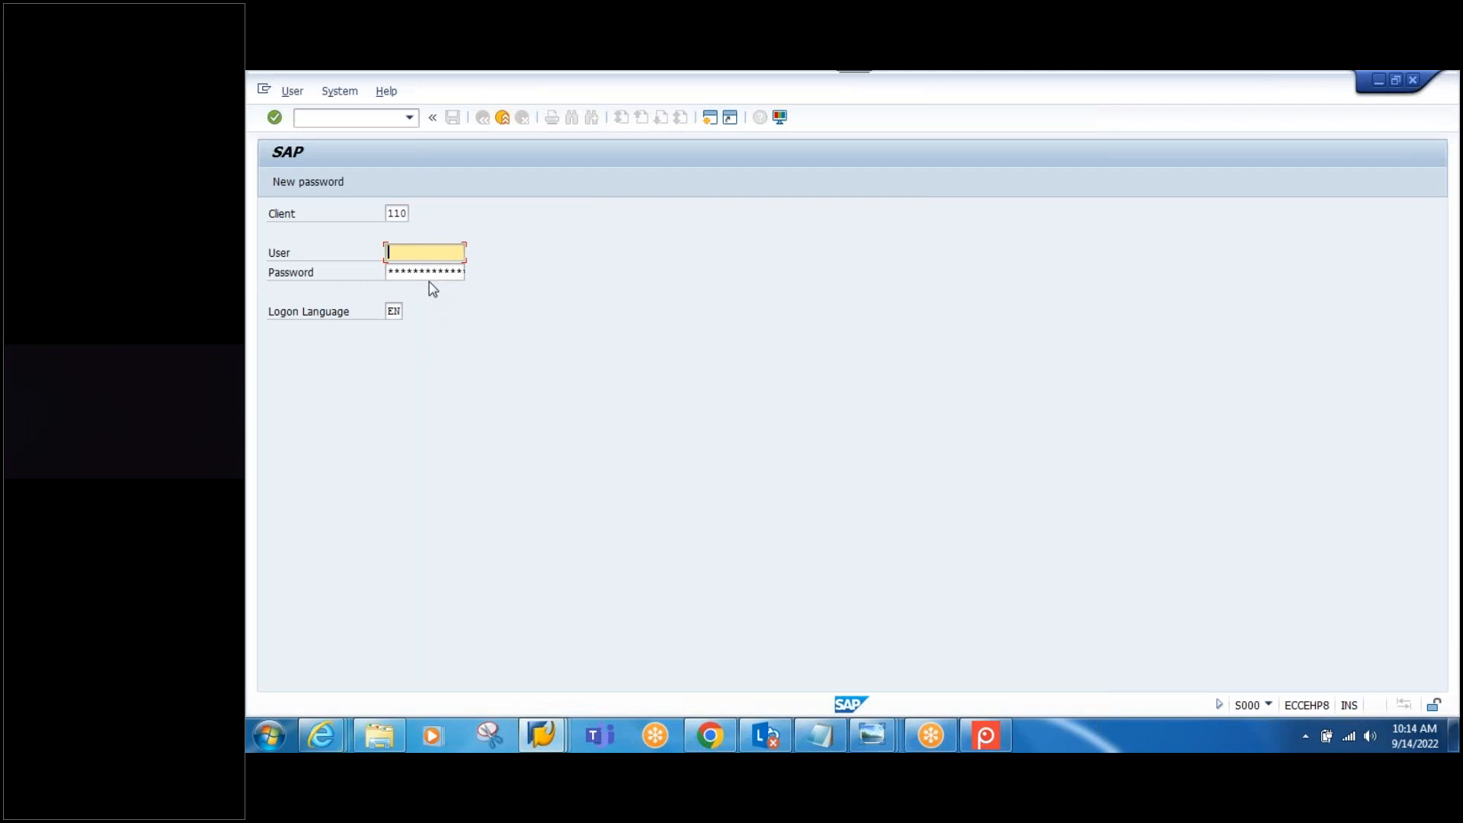
{"action": "type", "text": "ewm"}
{"action": "left_click", "coordinate": [423, 272]}
{"action": "key", "text": "Tab"}
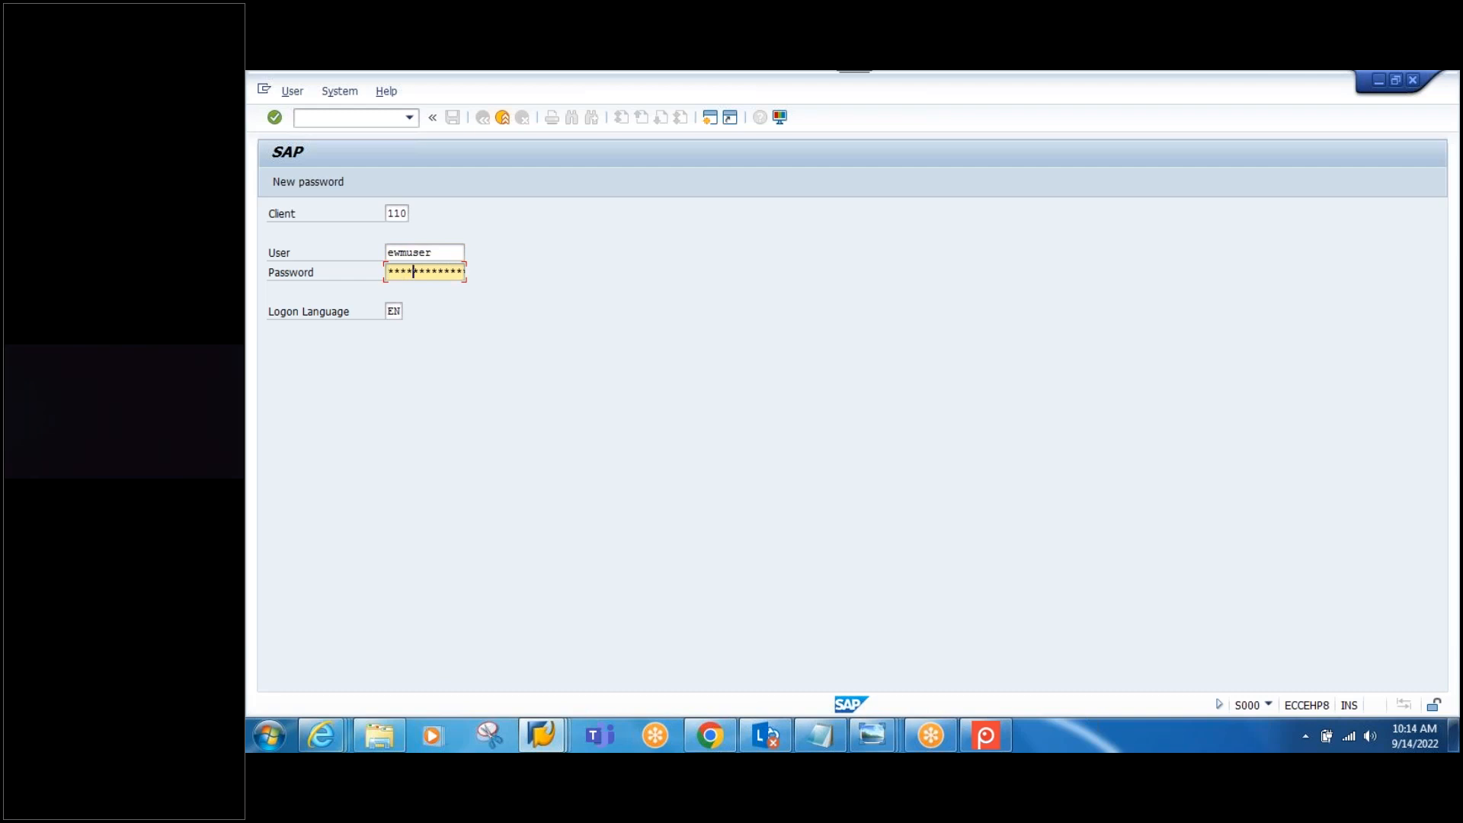
{"action": "key", "text": "Return"}
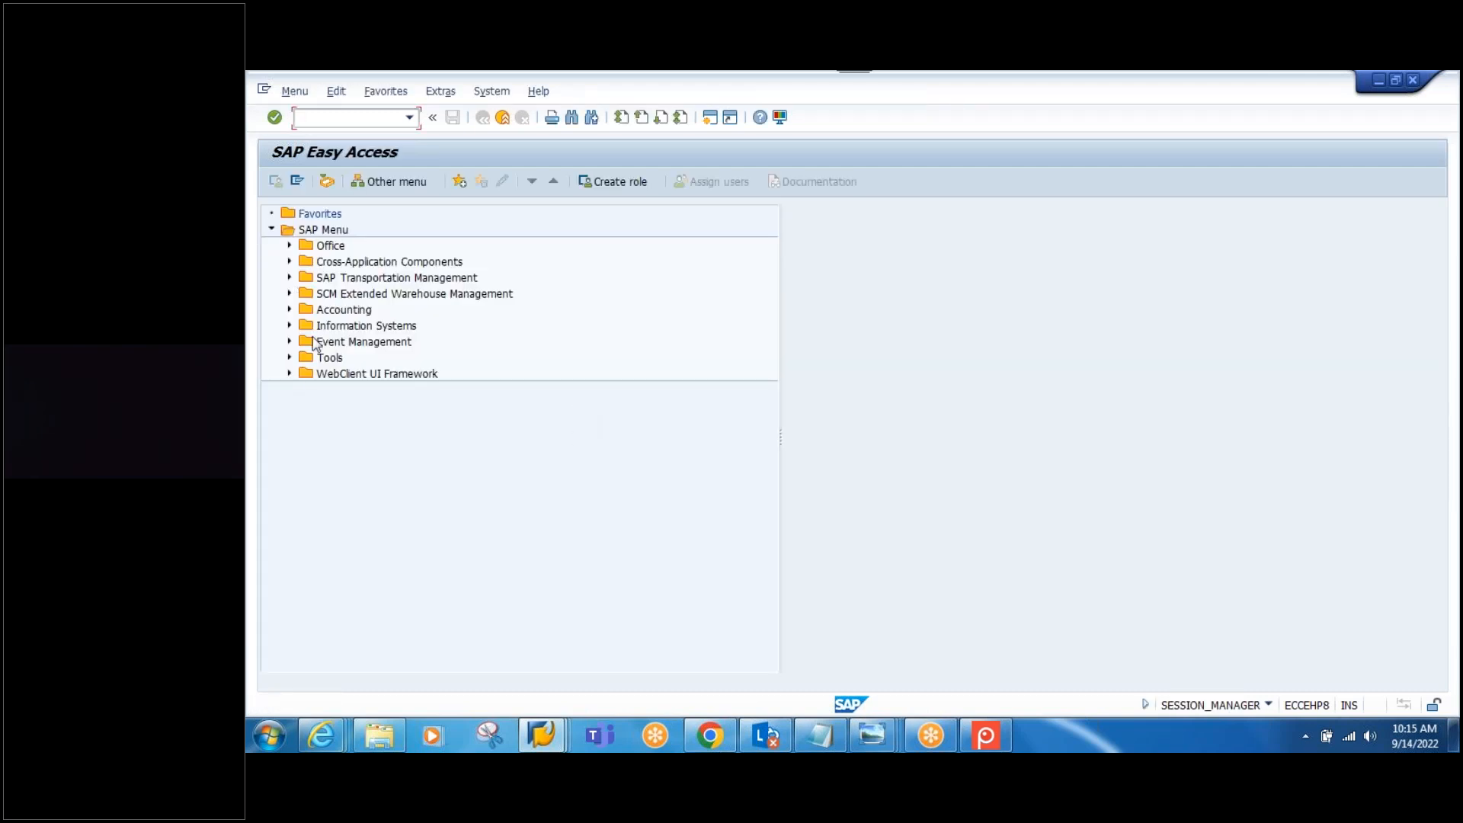
Step: Open BP - Maintain Business Partner from the EWM Master Data menu
{"action": "left_click", "coordinate": [289, 294]}
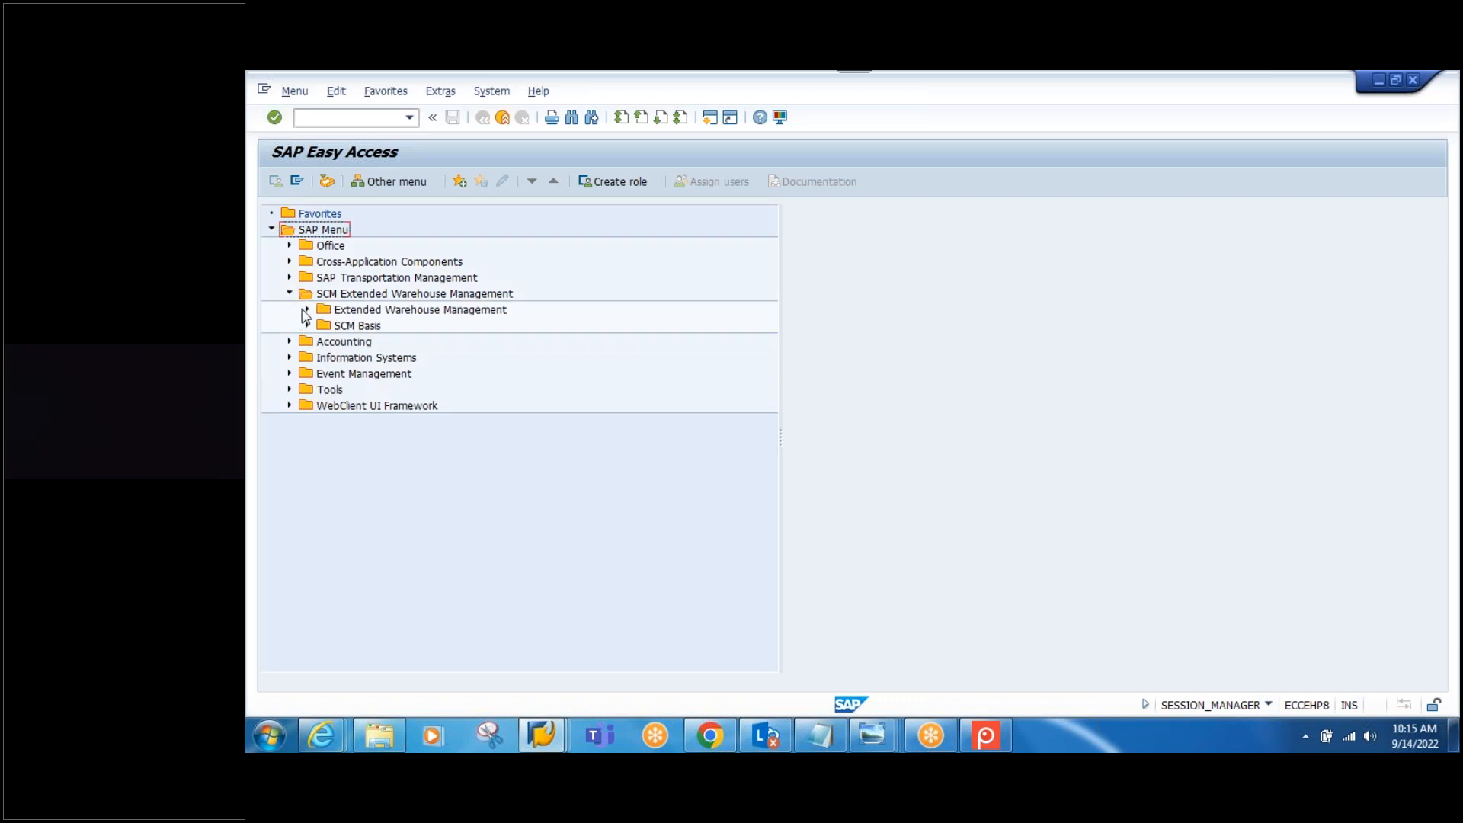
{"action": "left_click", "coordinate": [307, 310]}
{"action": "left_click", "coordinate": [325, 454]}
{"action": "scroll", "coordinate": [604, 449], "scroll_direction": "down", "scroll_amount": 2}
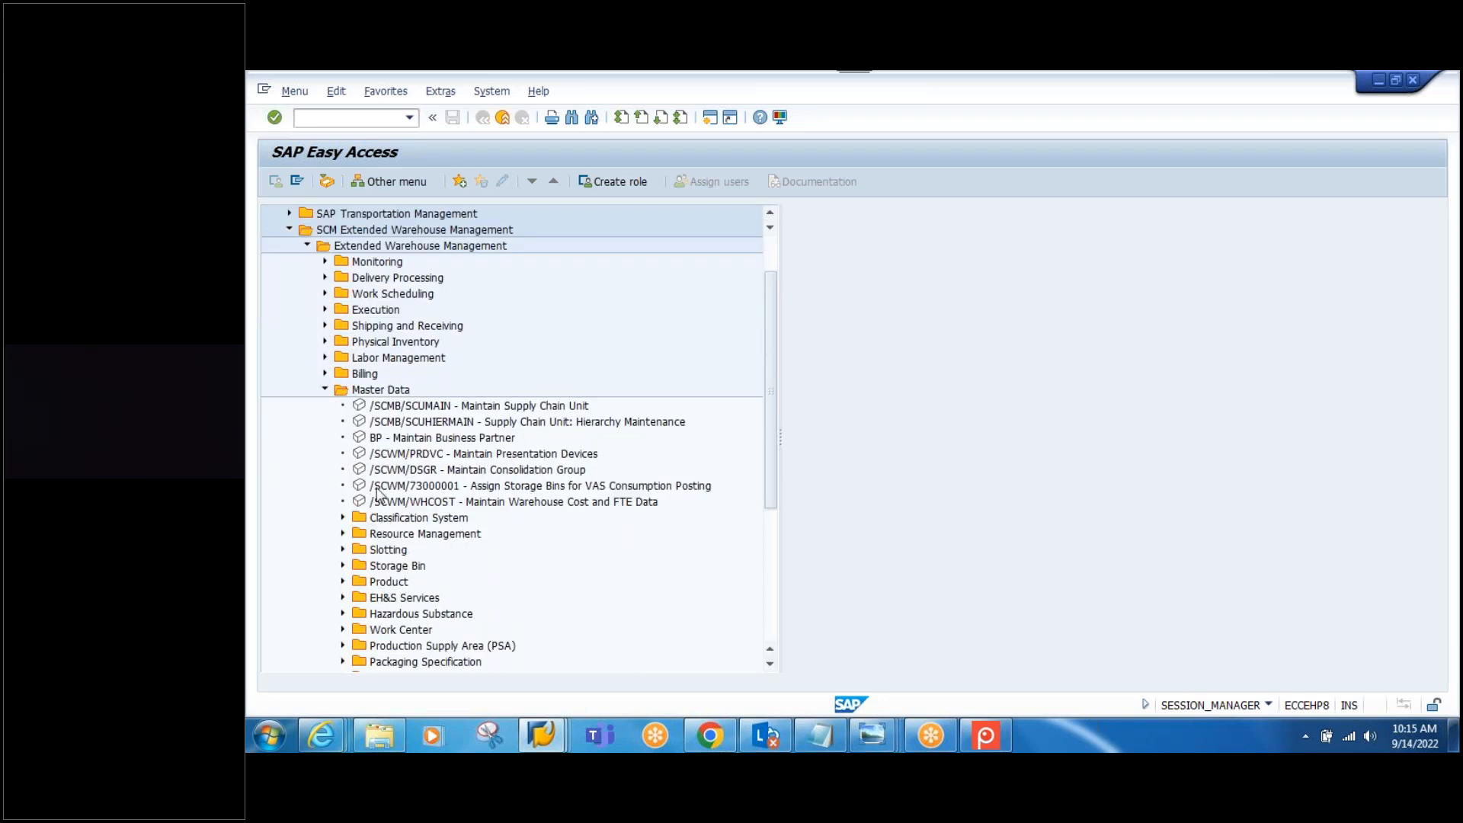
{"action": "left_click", "coordinate": [431, 440]}
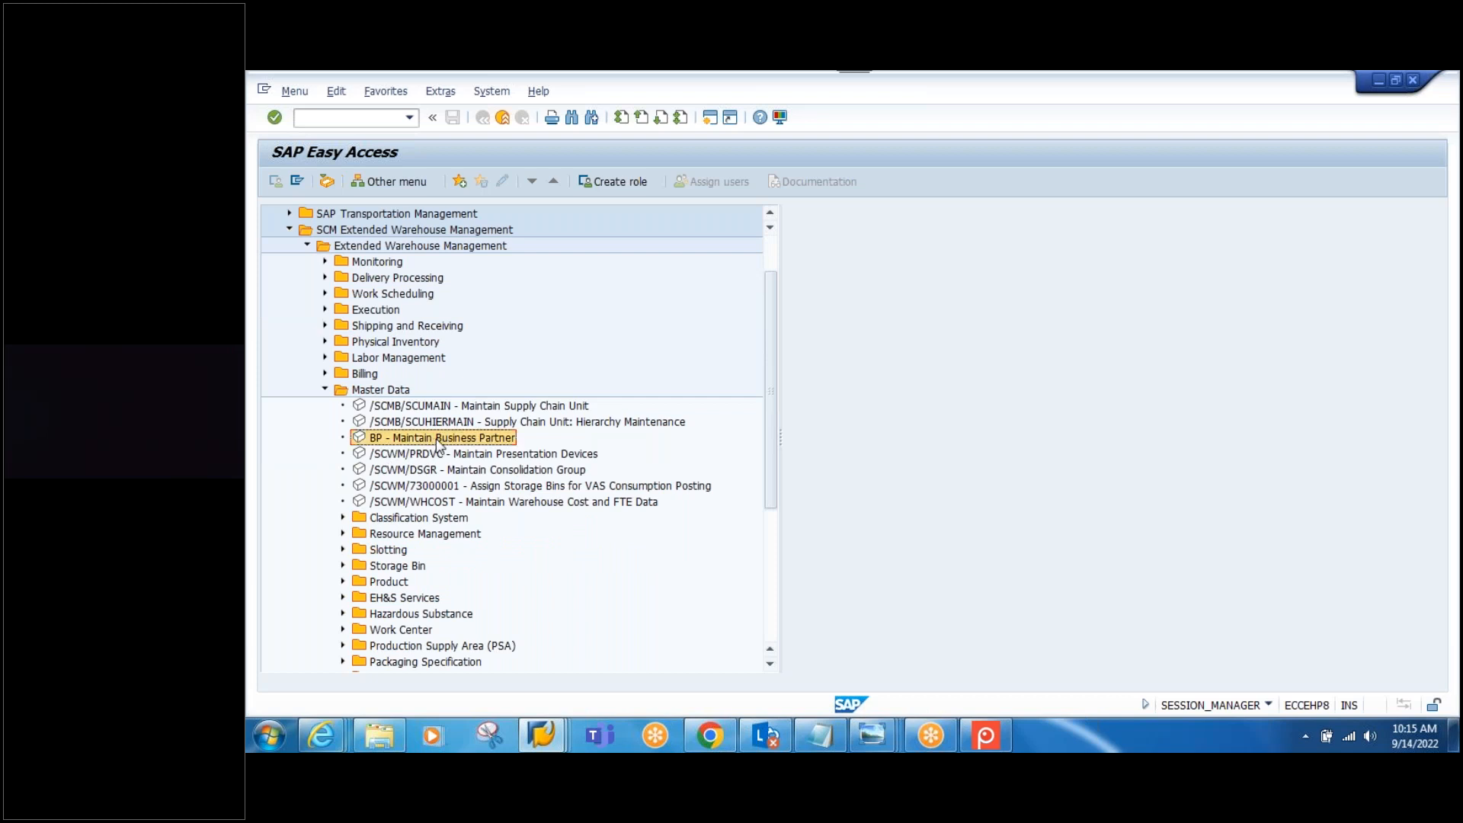
{"action": "double_click", "coordinate": [437, 440]}
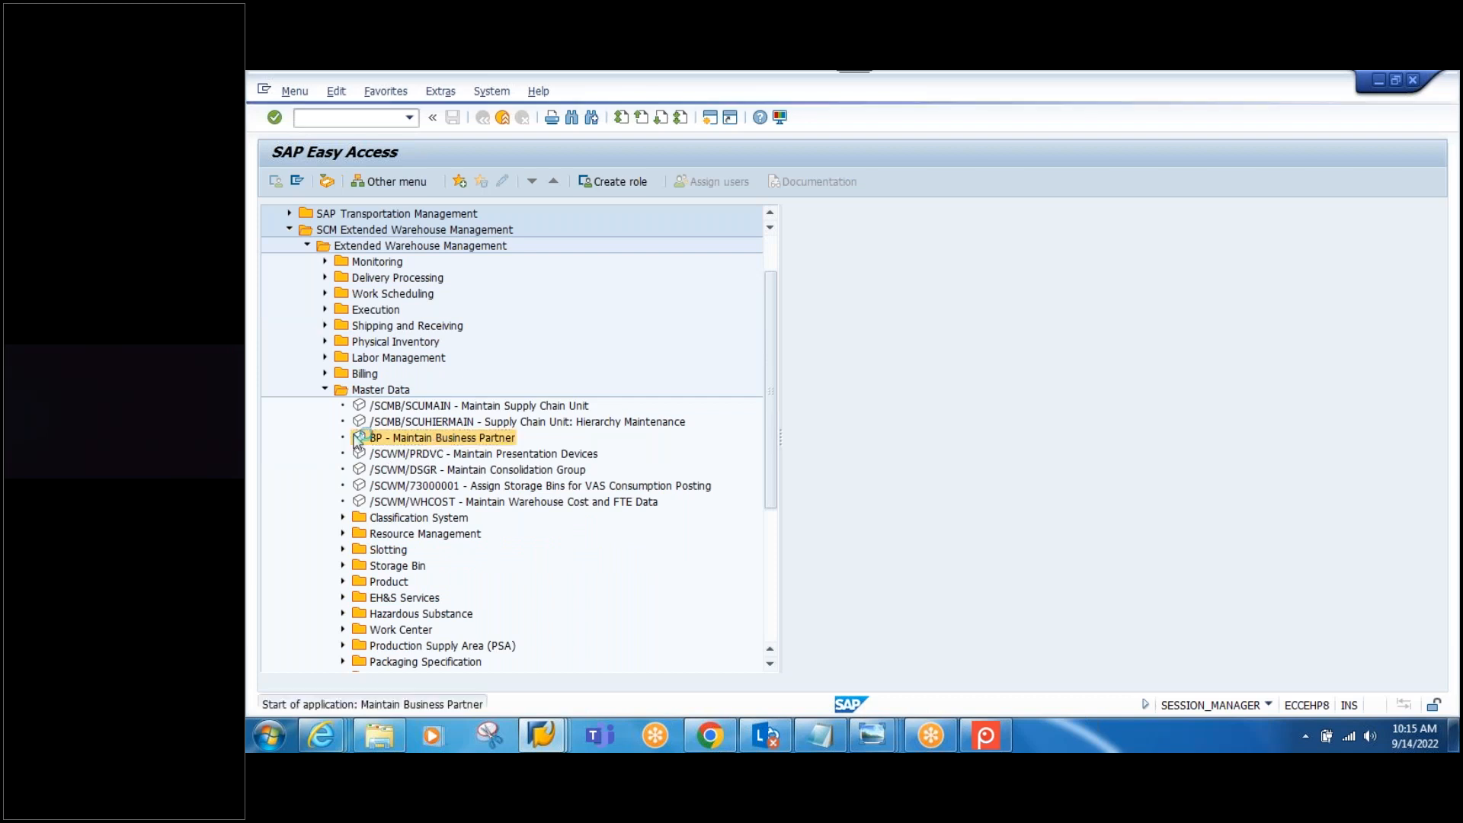
Step: Search business partners for SPCK-VEND, pasted from the notes
{"action": "double_click", "coordinate": [418, 315]}
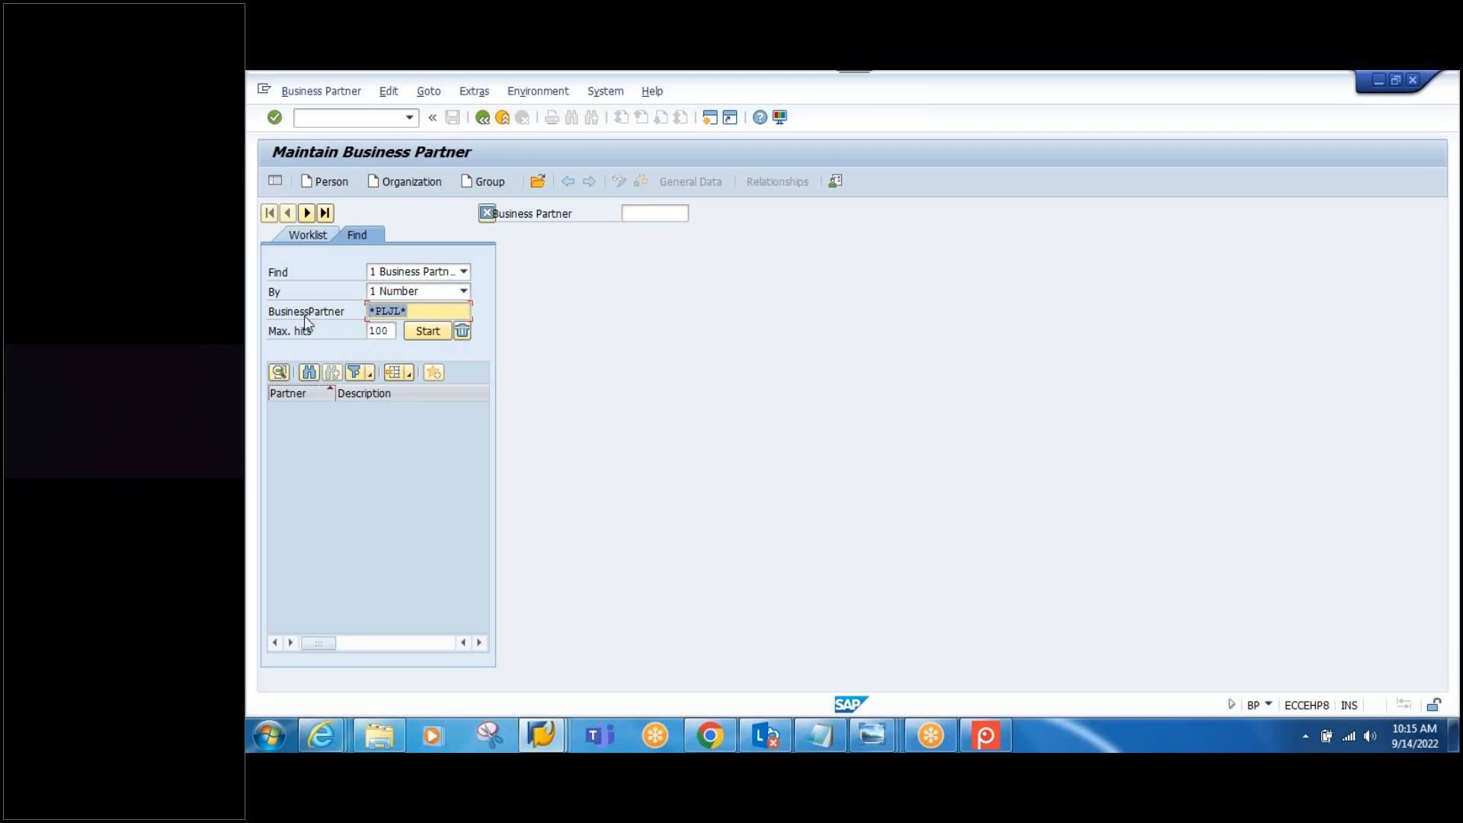
{"action": "key", "text": "Delete"}
{"action": "left_click", "coordinate": [819, 735]}
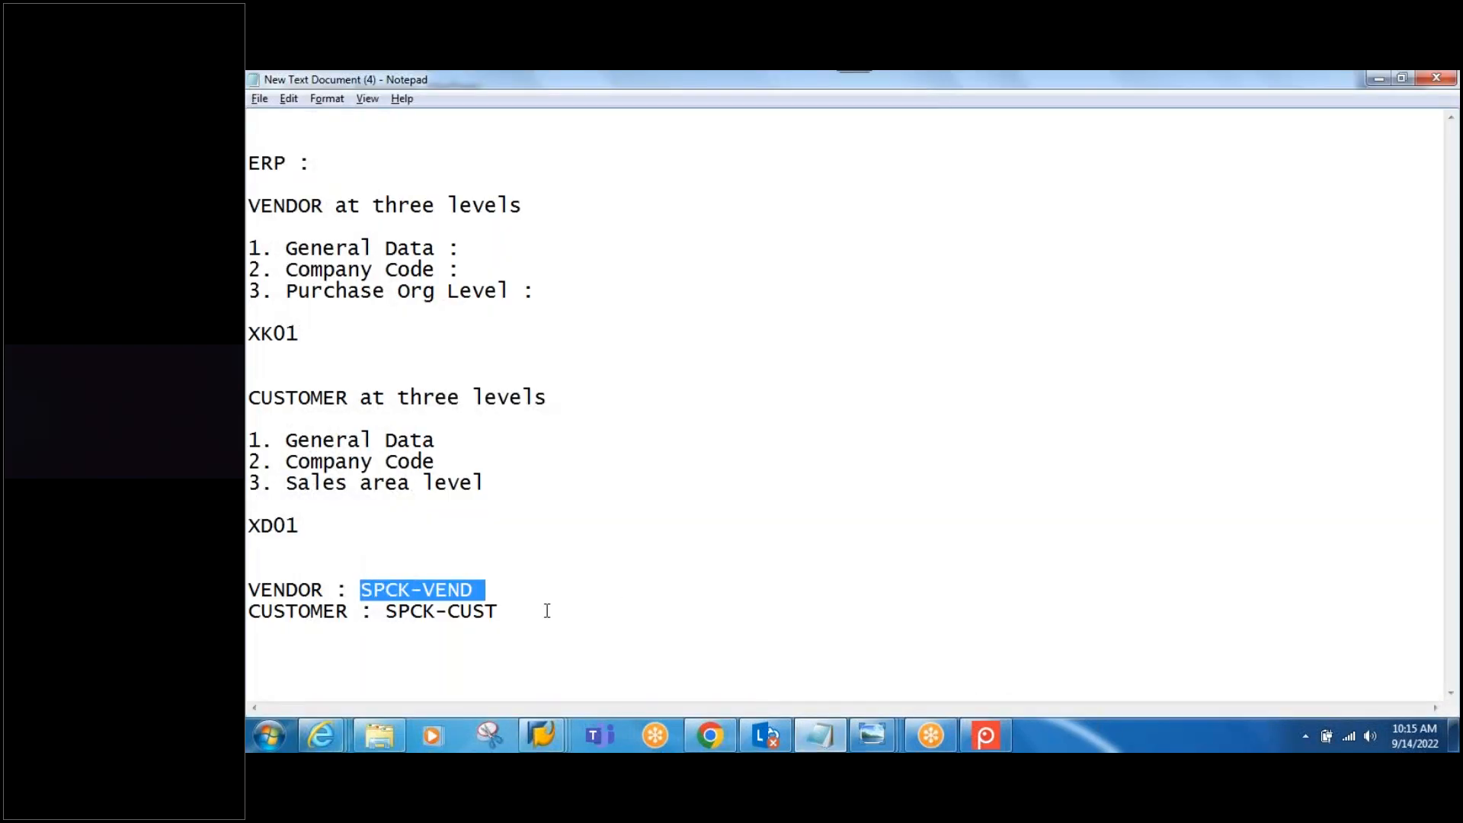
{"action": "key", "text": "alt+Tab"}
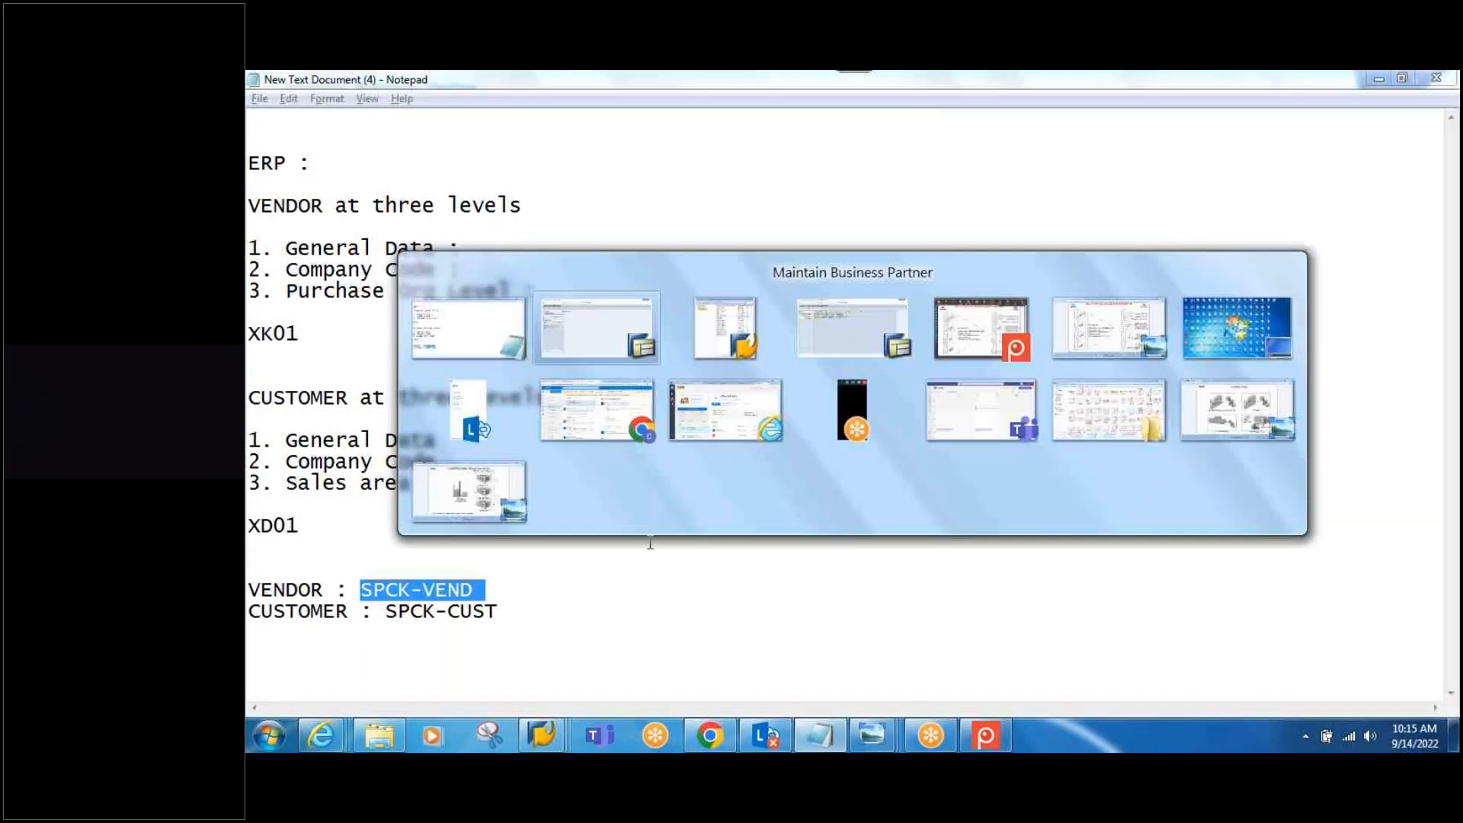
{"action": "type", "text": "SPCK-VEND"}
{"action": "left_click", "coordinate": [423, 332]}
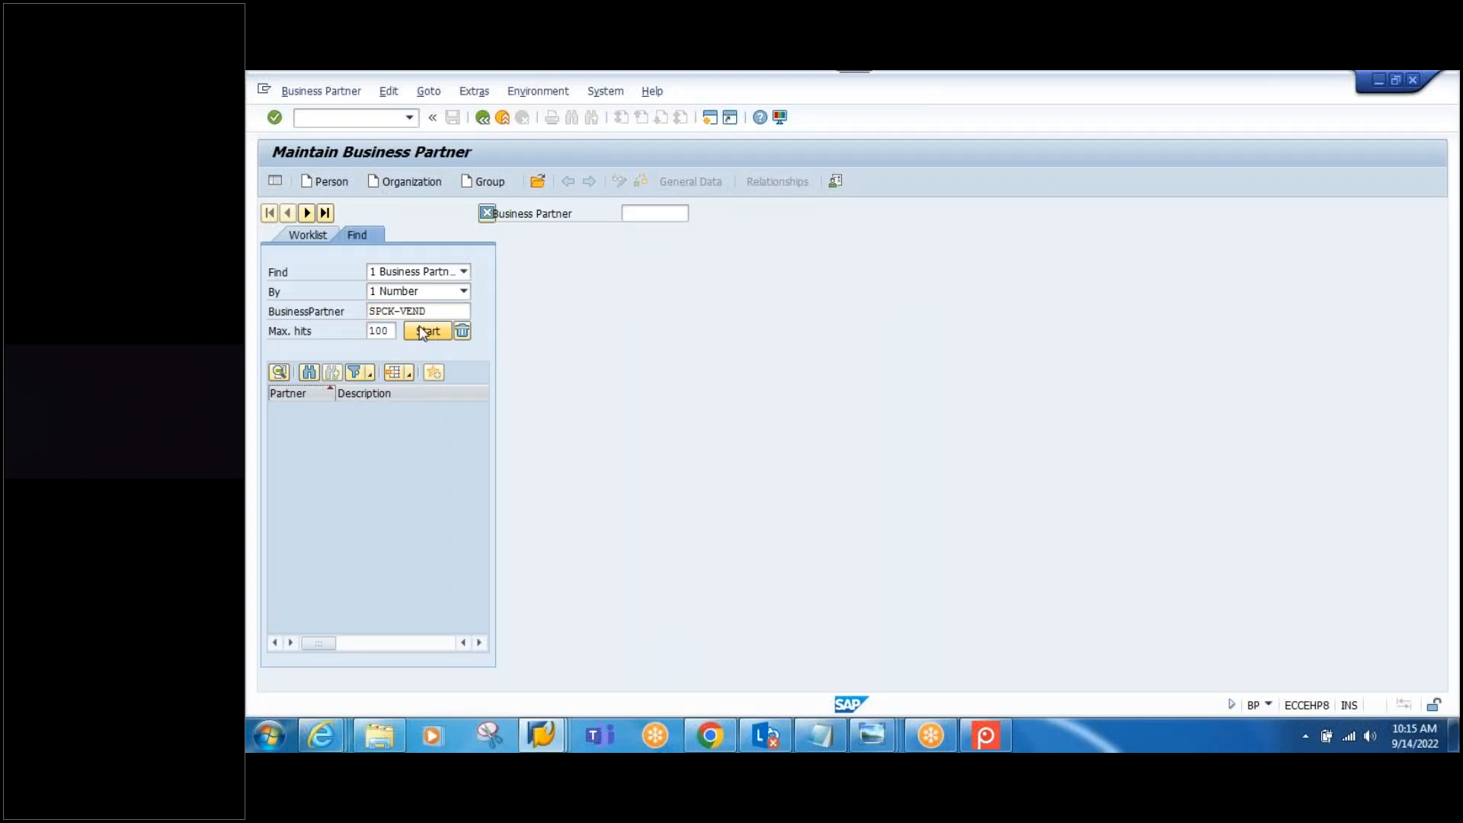
Step: Search for SPCK-CUST, copied from the notes; no business partners are found
{"action": "key", "text": "alt+Tab"}
{"action": "left_click_drag", "start_coordinate": [373, 611], "coordinate": [498, 611]}
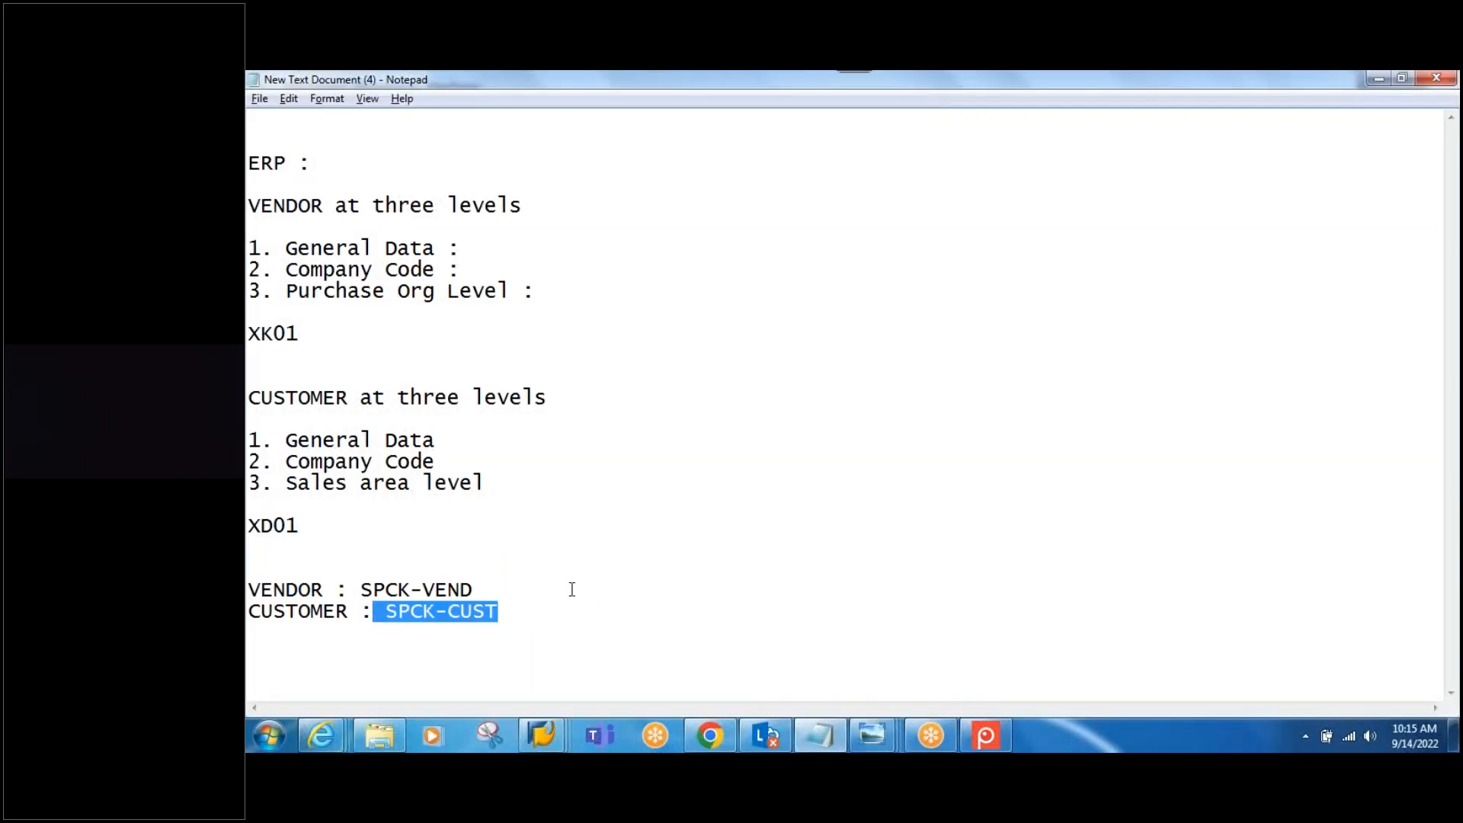
{"action": "key", "text": "ctrl+c"}
{"action": "key", "text": "alt+Tab"}
{"action": "key", "text": "ctrl+a"}
{"action": "key", "text": "ctrl+v"}
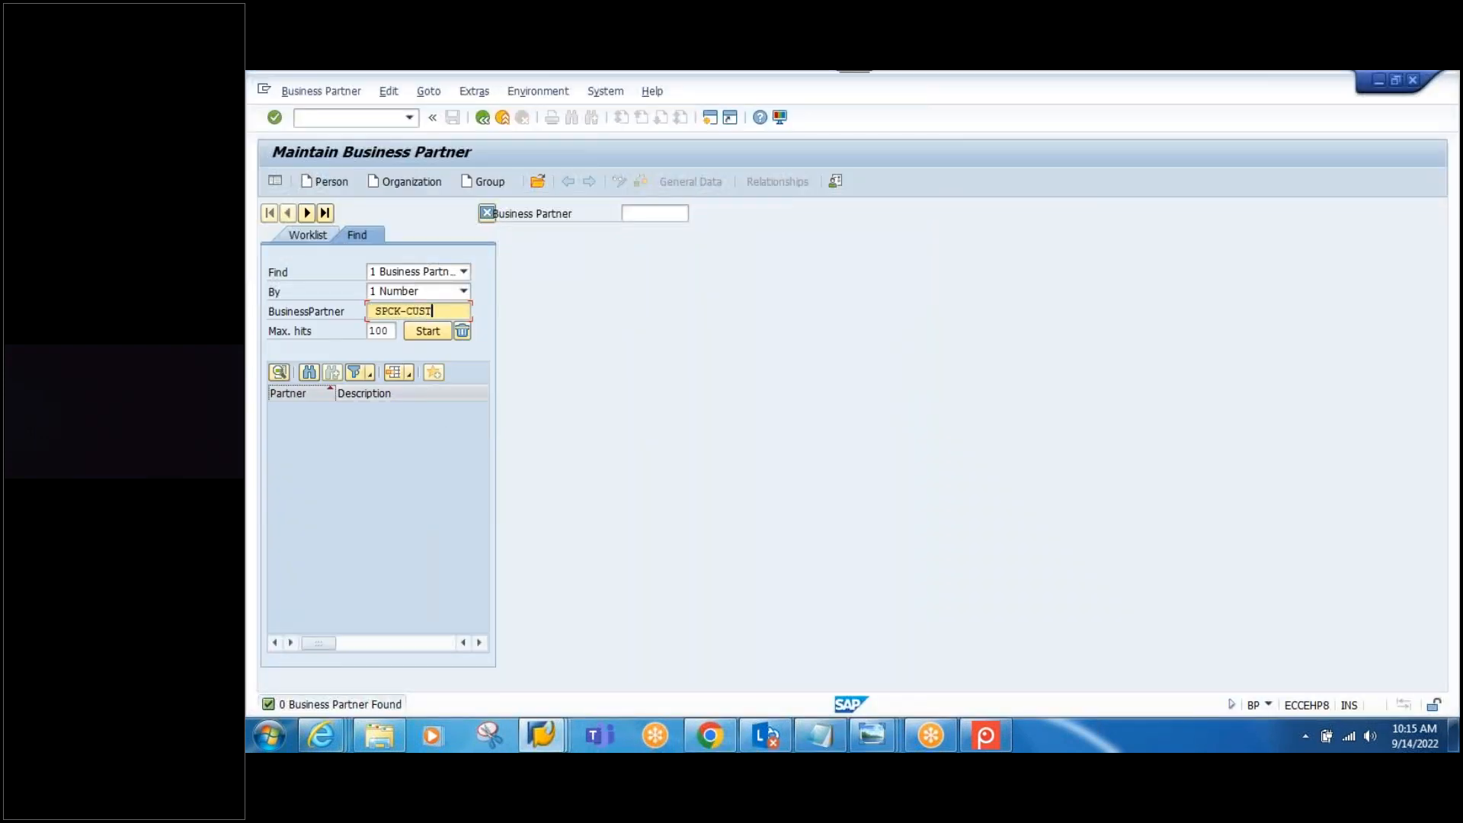
{"action": "left_click", "coordinate": [375, 312]}
{"action": "key", "text": "BackSpace"}
{"action": "key", "text": "Return"}
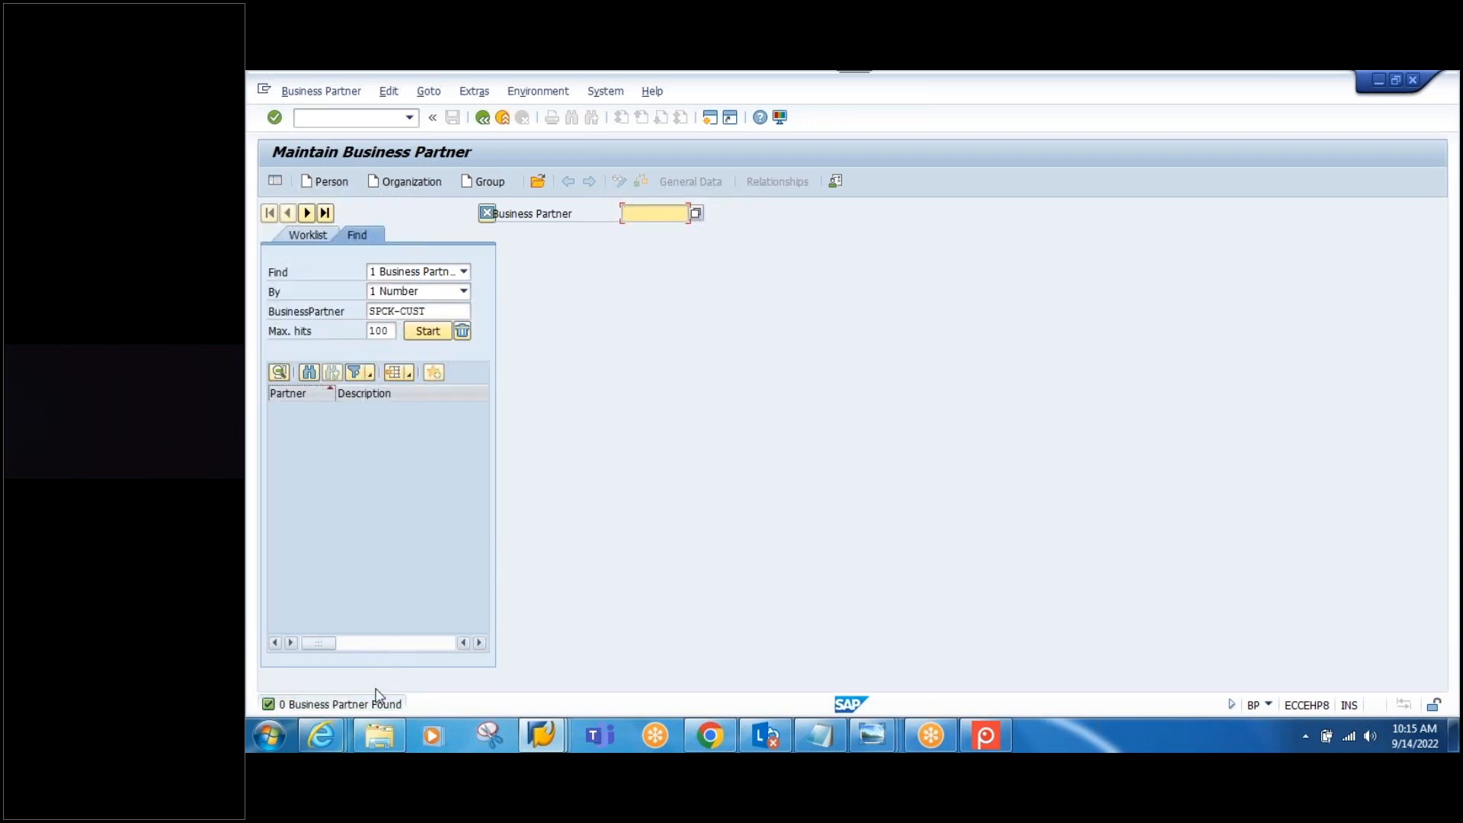
{"action": "key", "text": "alt+Tab"}
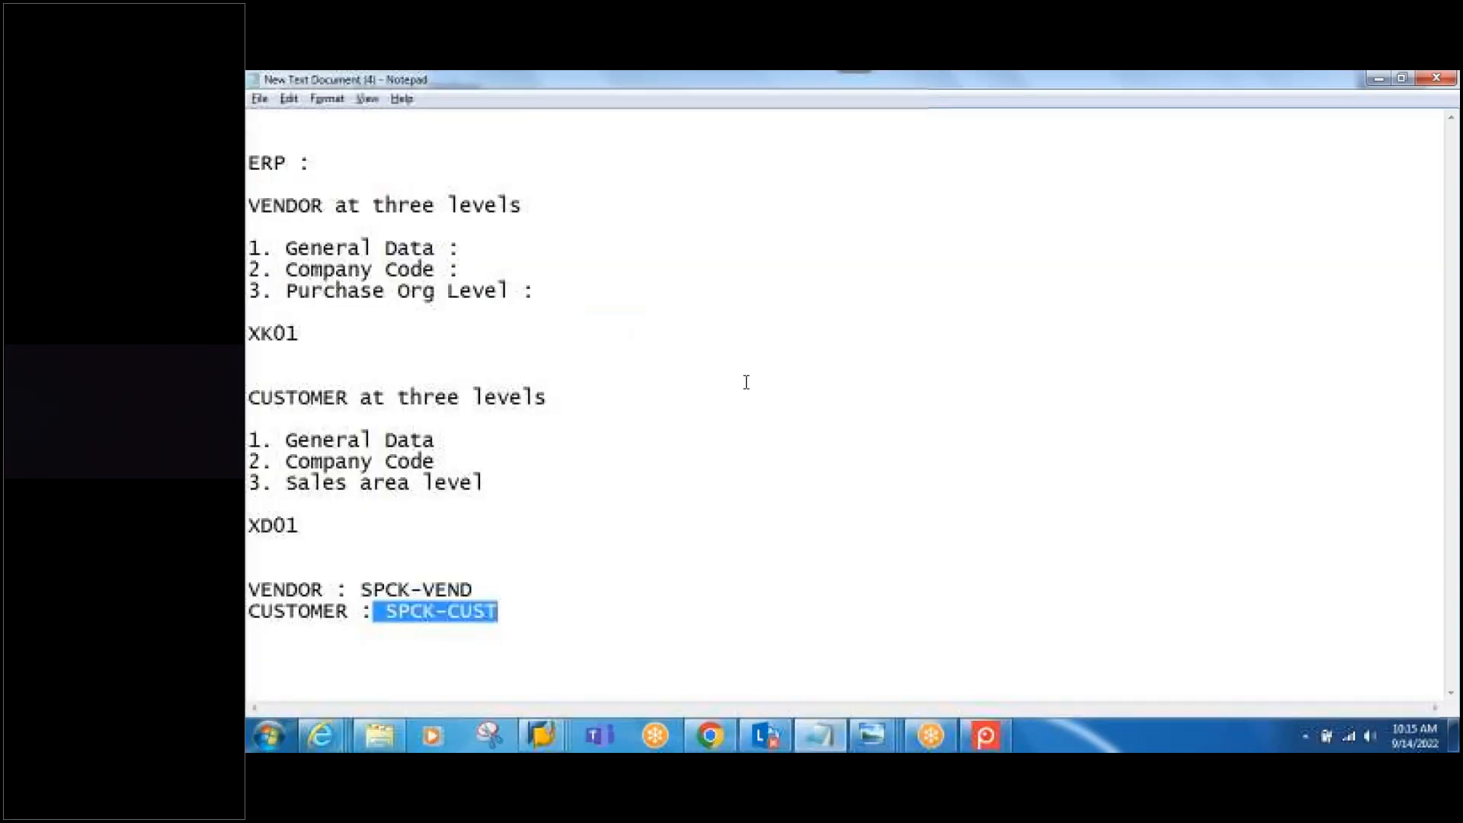
Step: Start the VEN&CUST integration model transfer, ignoring the Inbound Queue Blocked warning
{"action": "left_click", "coordinate": [541, 735]}
{"action": "left_click", "coordinate": [534, 630]}
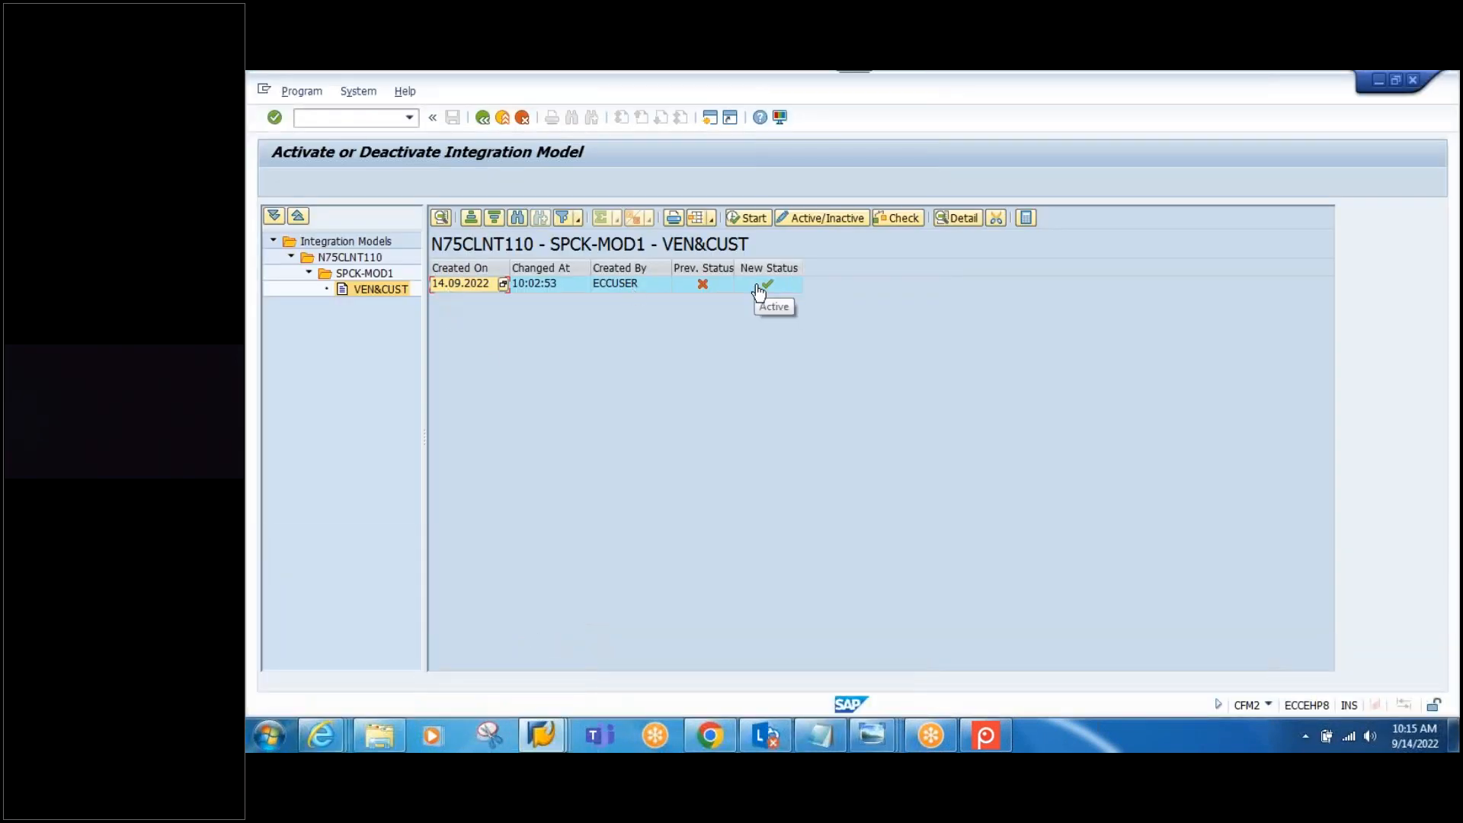
{"action": "left_click", "coordinate": [754, 219]}
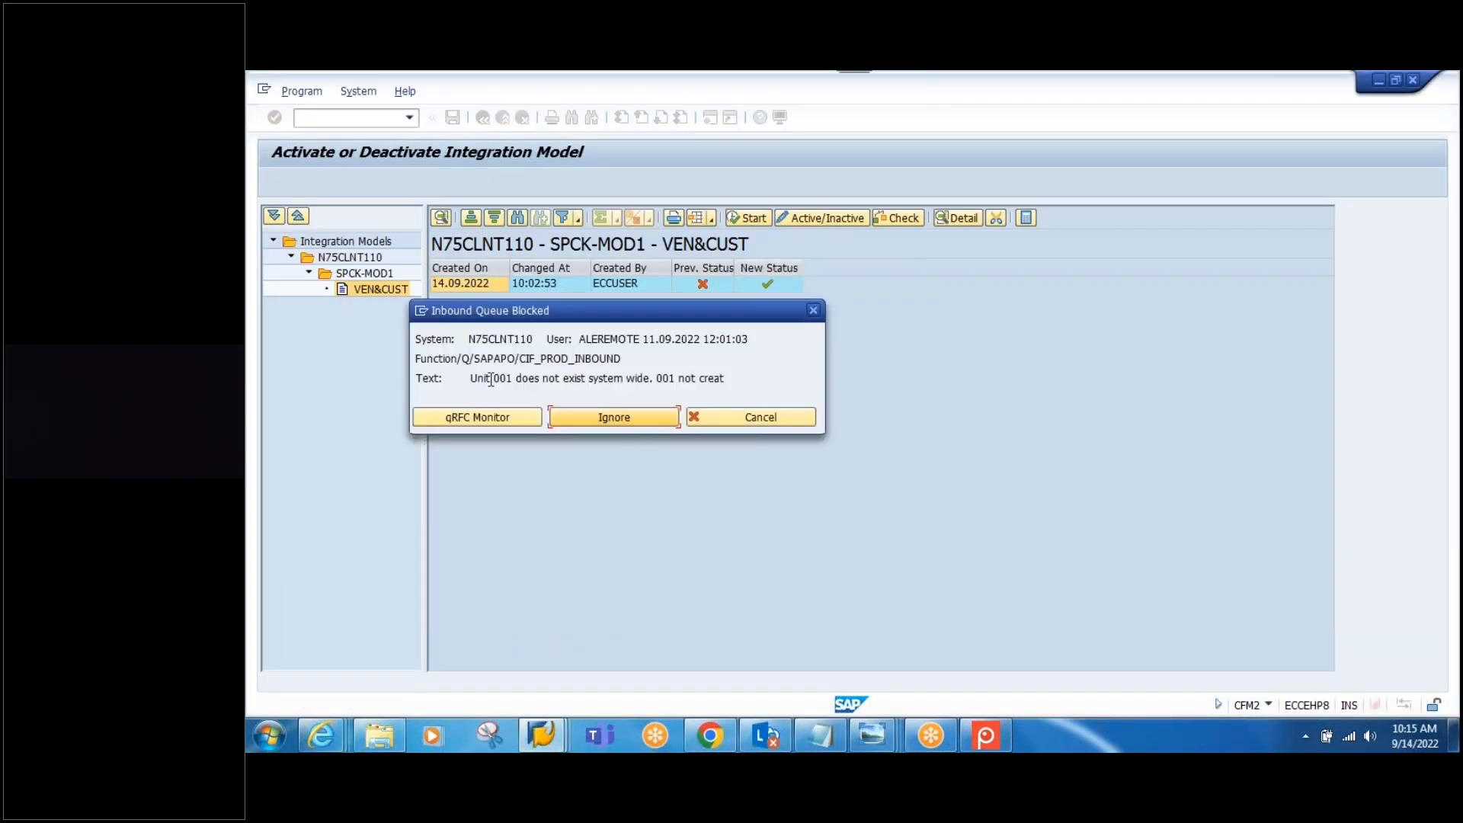
{"action": "left_click_drag", "start_coordinate": [472, 378], "coordinate": [658, 378]}
{"action": "left_click", "coordinate": [757, 377]}
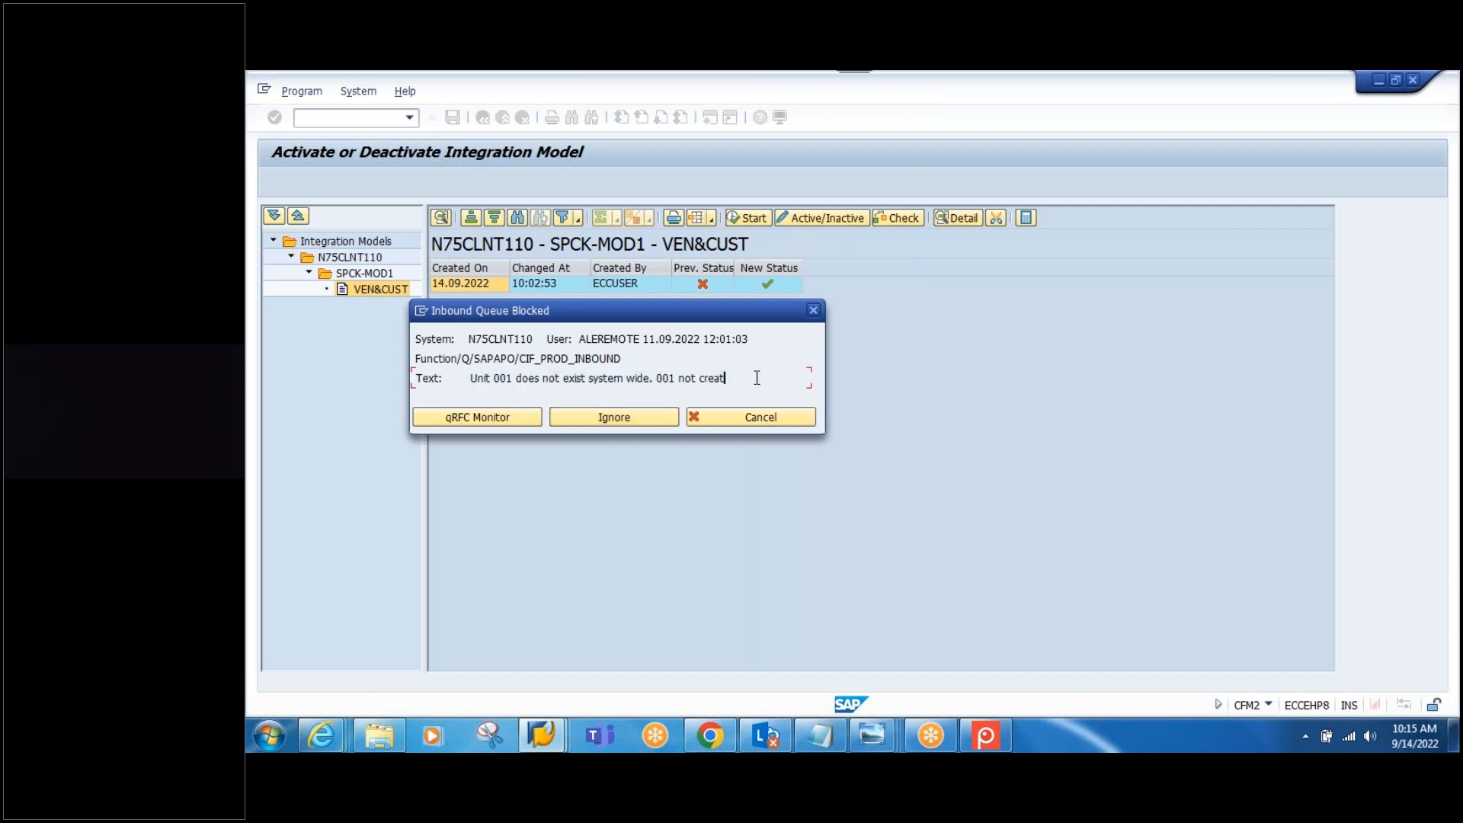
{"action": "left_click", "coordinate": [615, 418]}
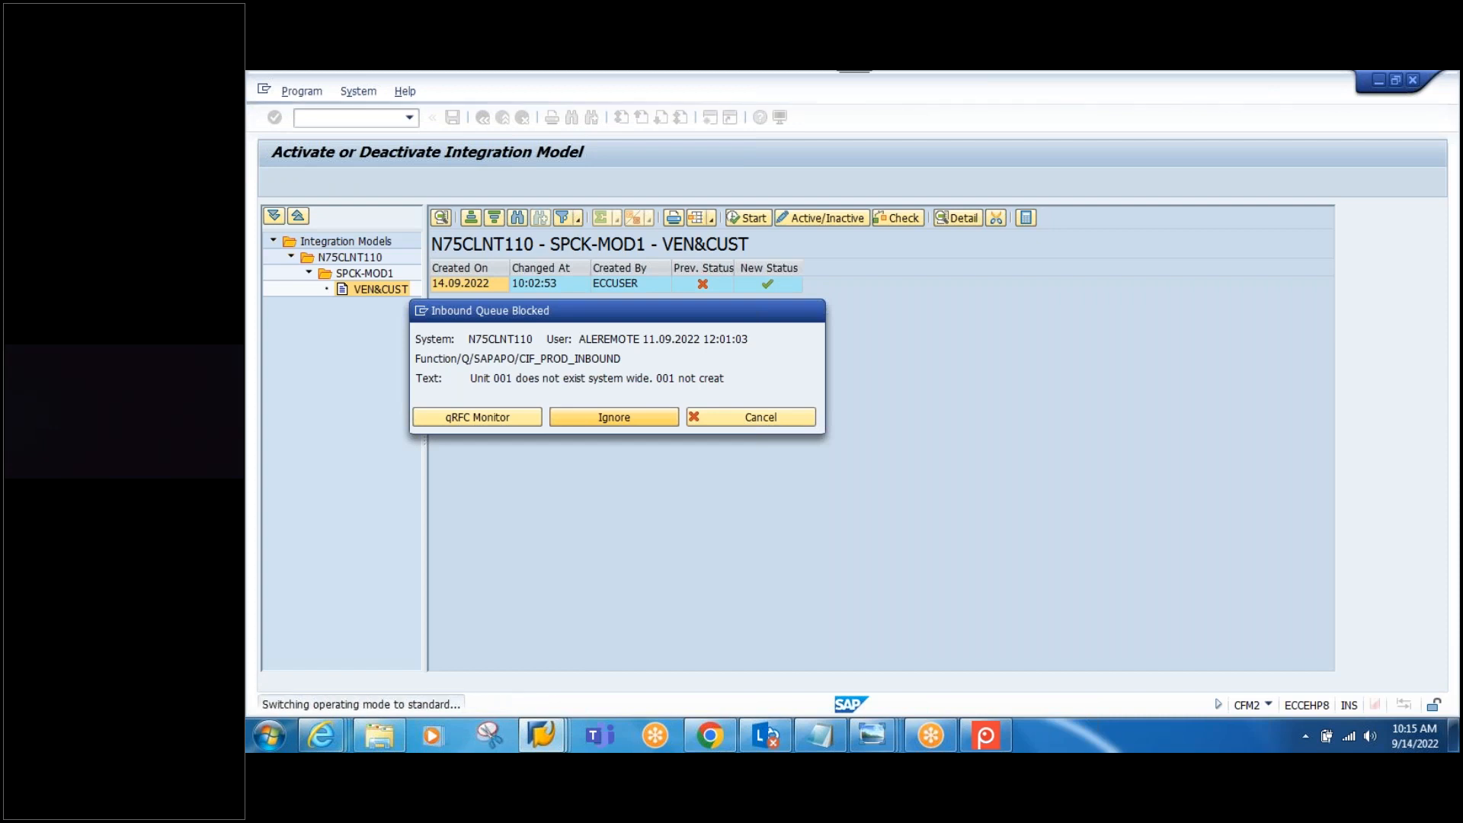
{"action": "left_click", "coordinate": [511, 418]}
Step: Check the transfer logs confirming SPCK-CUST was sent to N75CLNT110
{"action": "left_click", "coordinate": [400, 235]}
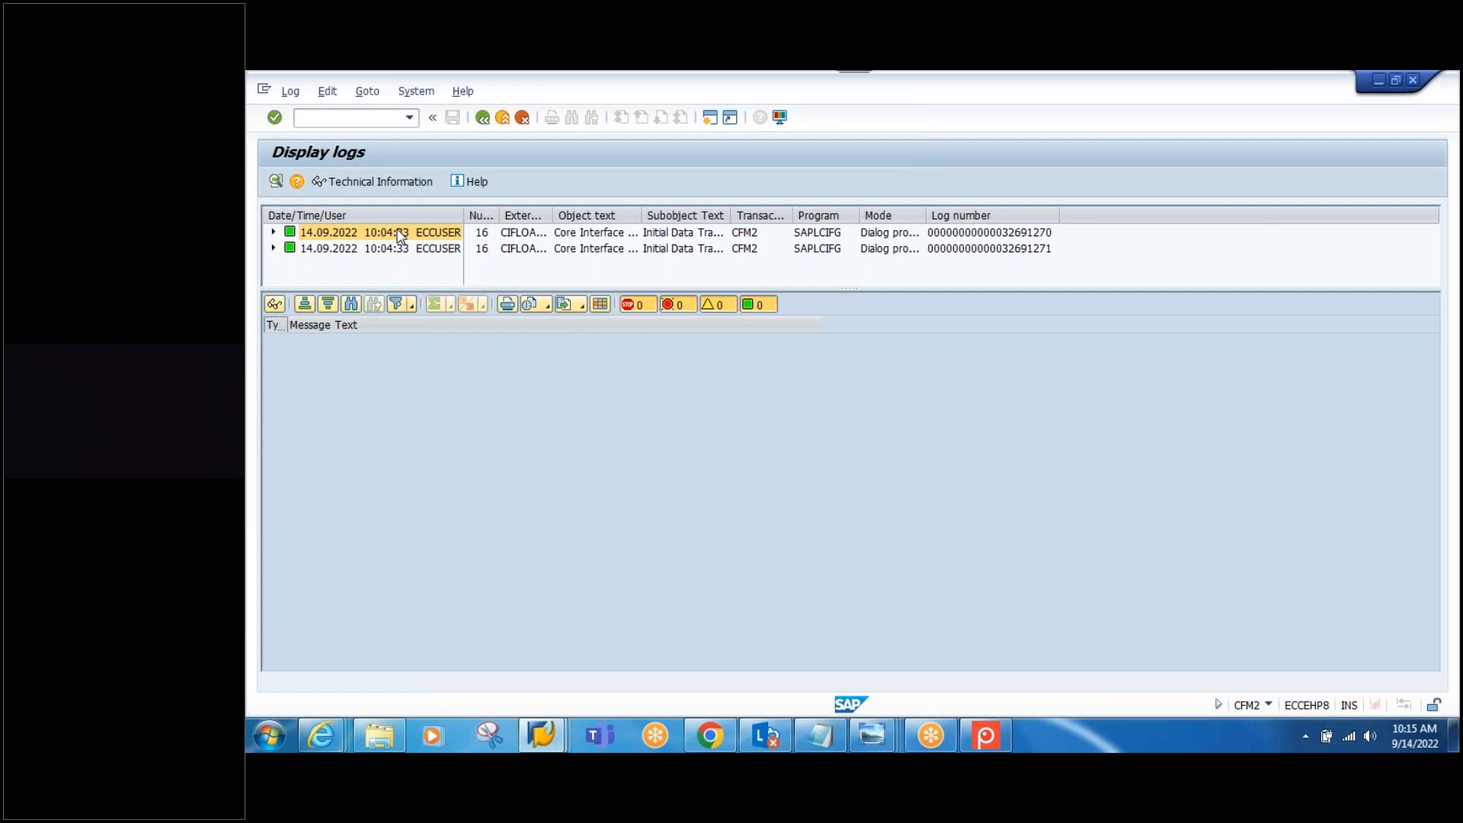
{"action": "left_click", "coordinate": [369, 249]}
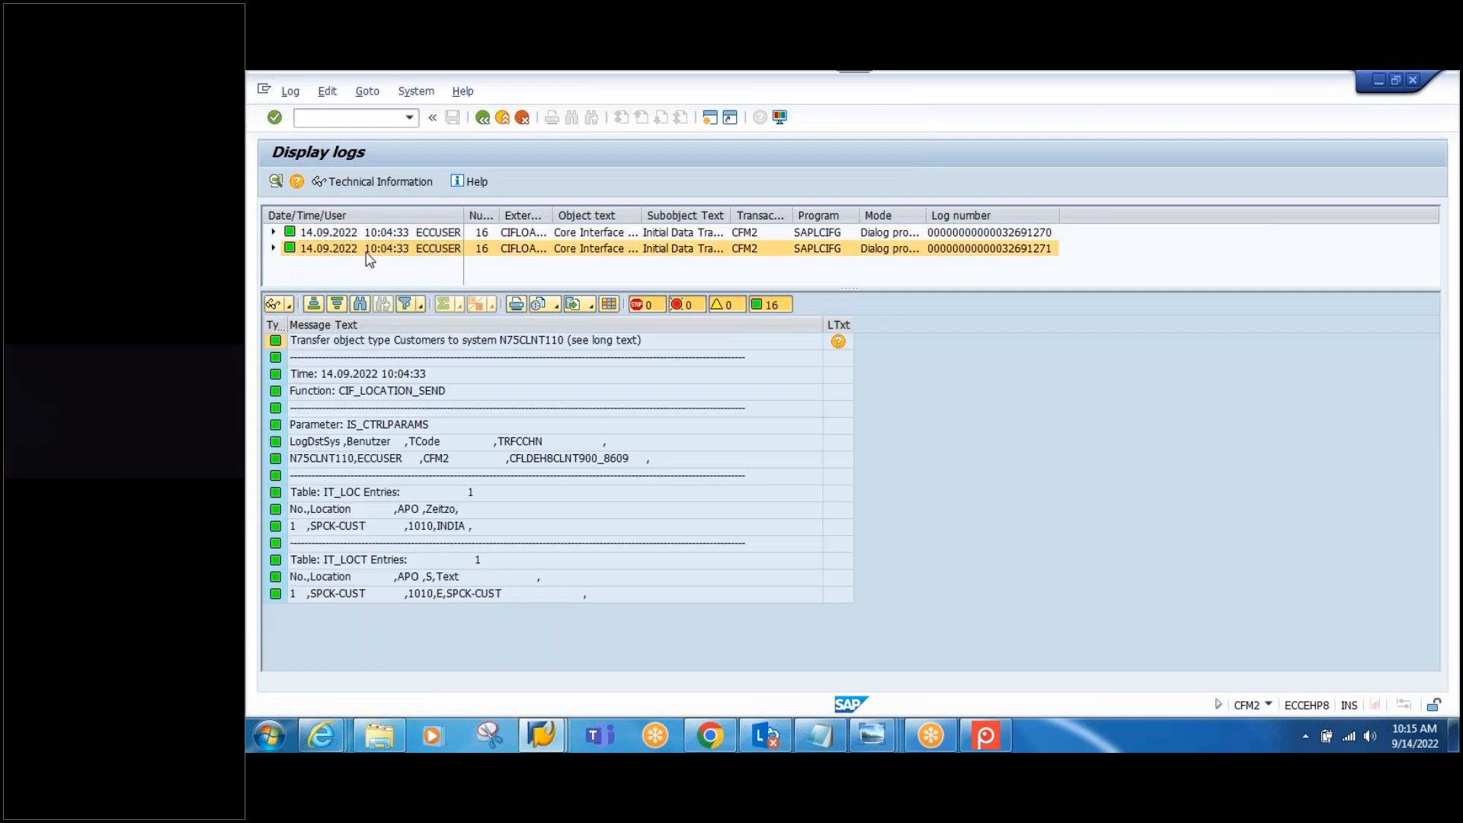
{"action": "mouse_move", "coordinate": [542, 733]}
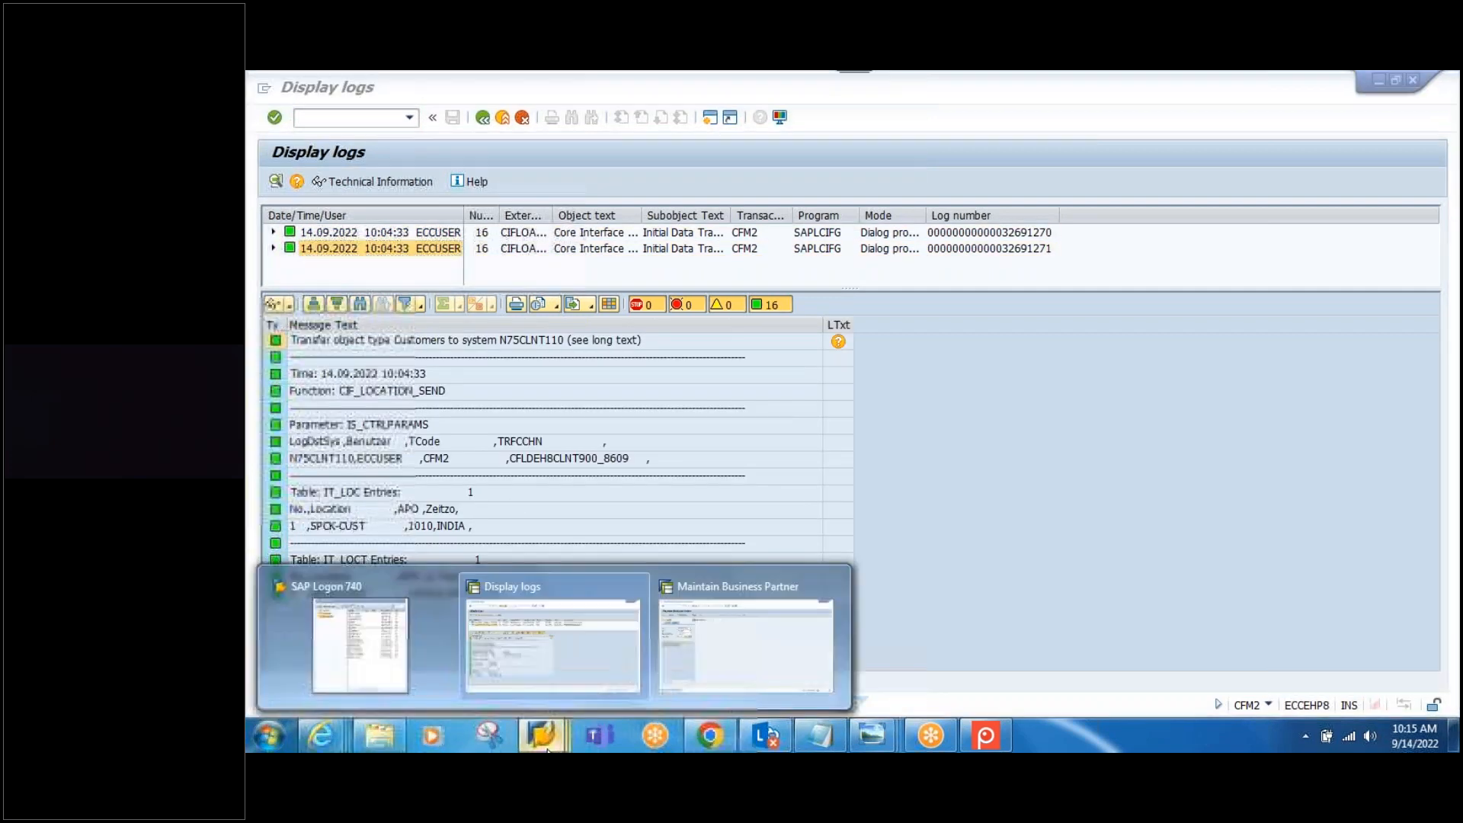
{"action": "left_click", "coordinate": [713, 646]}
Step: Rerun the SPCK-CUST search, open the result, and copy SPCK-VEND from the notes
{"action": "left_click", "coordinate": [428, 331]}
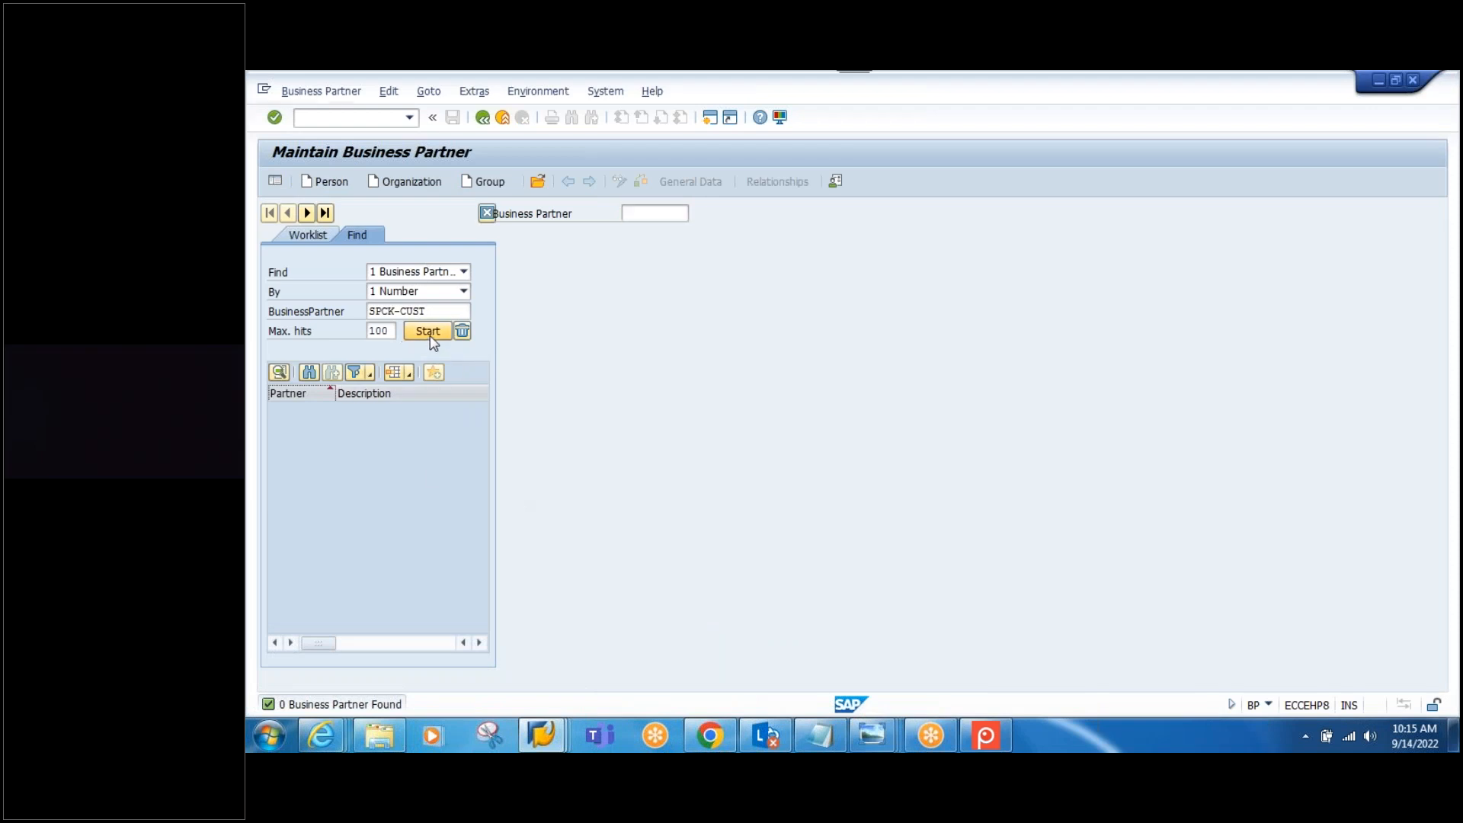
{"action": "double_click", "coordinate": [304, 414]}
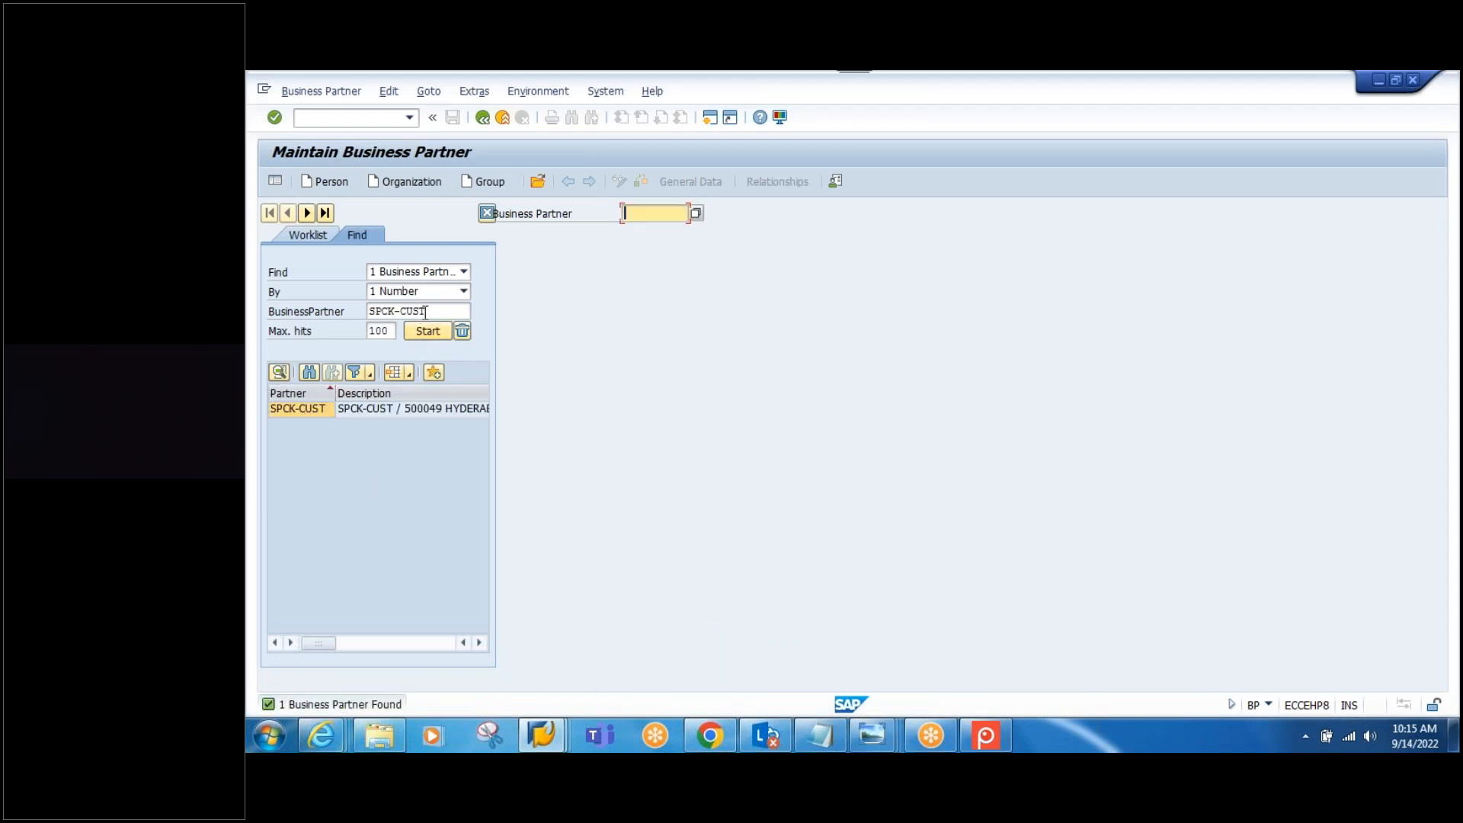
{"action": "left_click", "coordinate": [819, 733]}
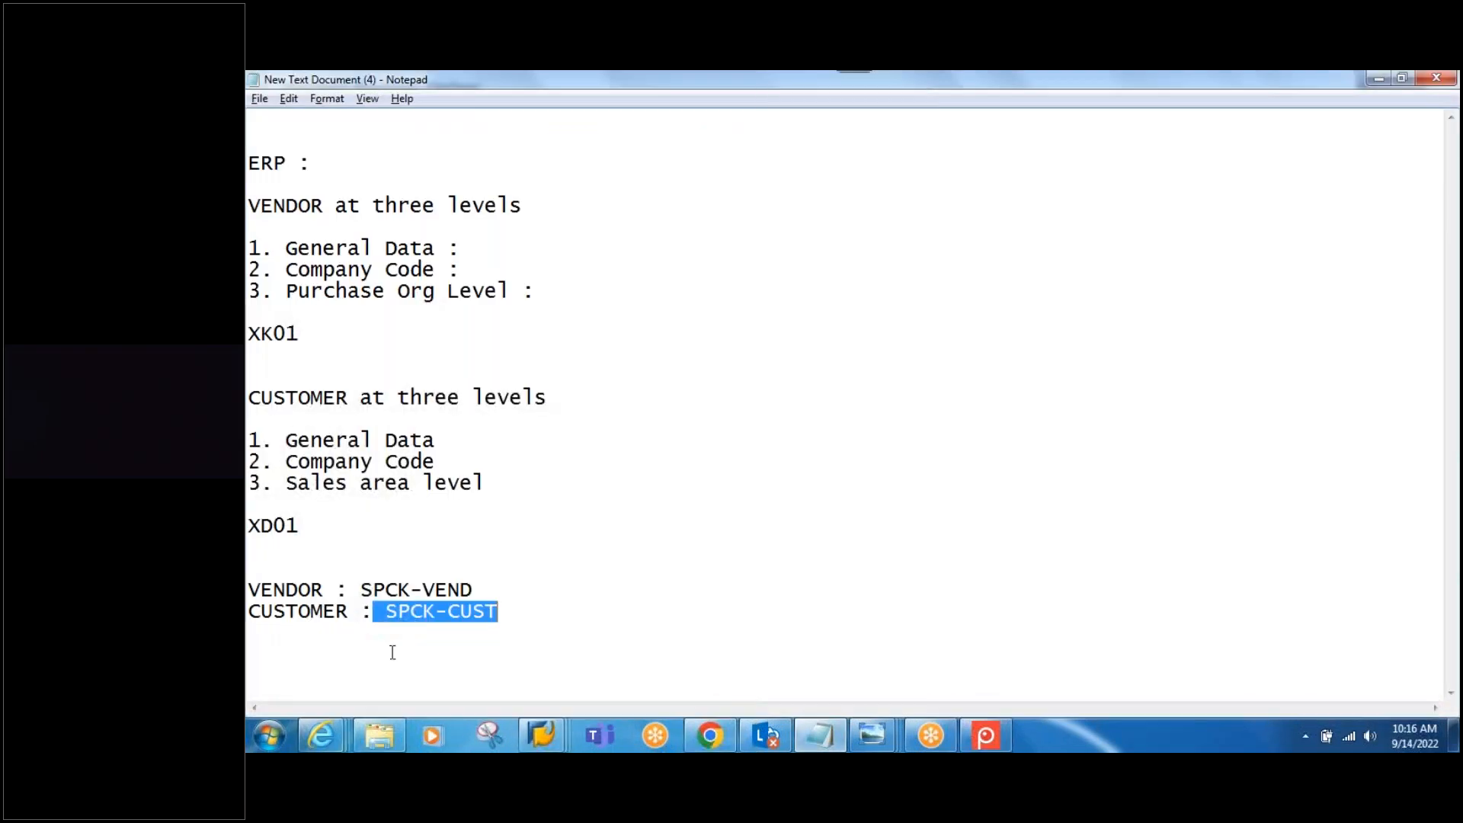
{"action": "left_click_drag", "start_coordinate": [477, 588], "coordinate": [373, 588]}
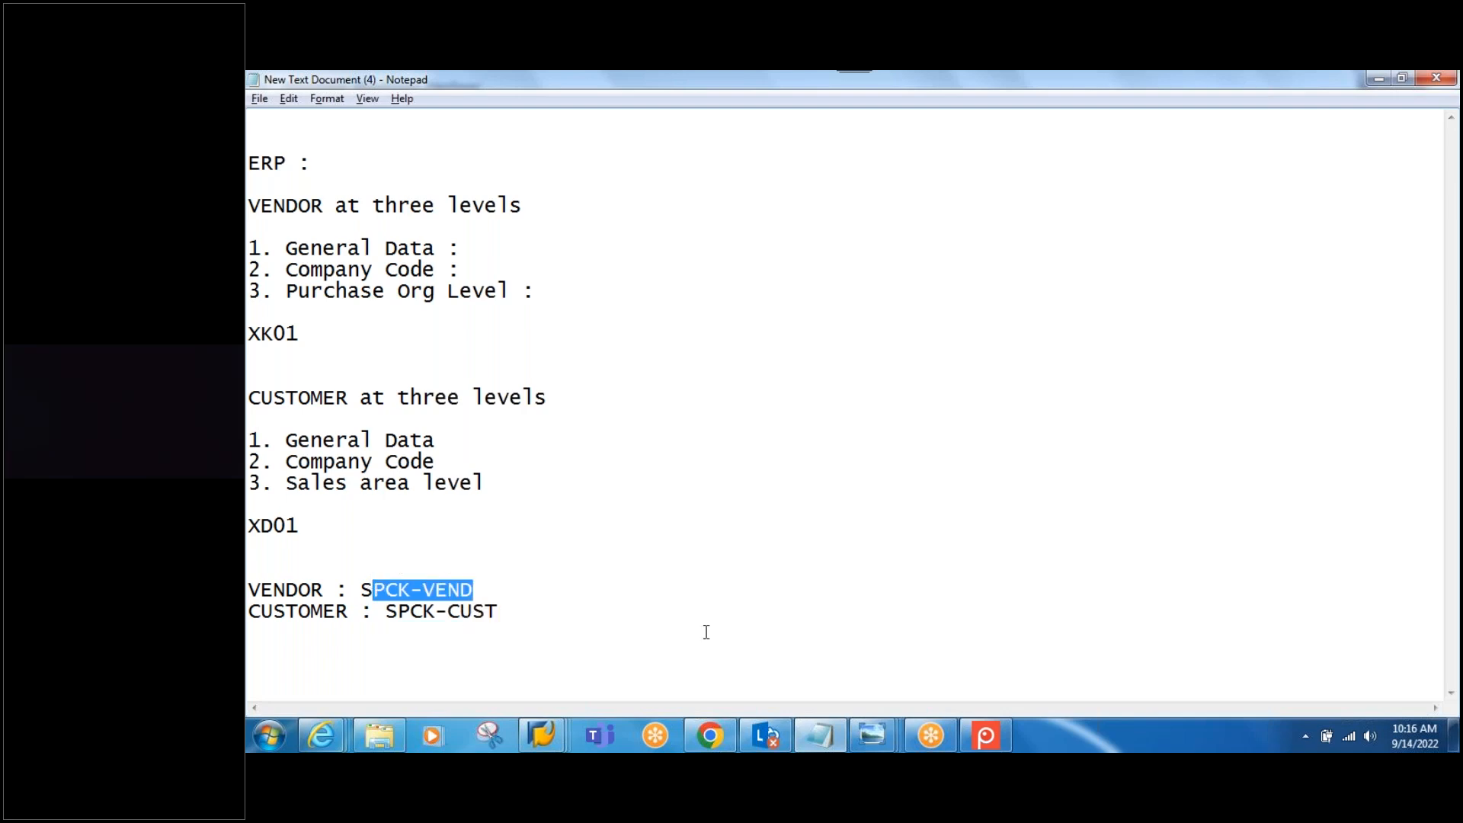
{"action": "key", "text": "alt+Tab"}
{"action": "key", "text": "alt+Tab"}
{"action": "left_click", "coordinate": [480, 589]}
{"action": "left_click_drag", "start_coordinate": [480, 590], "coordinate": [358, 590]}
{"action": "key", "text": "ctrl+c"}
{"action": "key", "text": "alt+Tab"}
Step: Search business partners for SPCK-VEND
{"action": "left_click_drag", "start_coordinate": [438, 311], "coordinate": [307, 306]}
{"action": "key", "text": "ctrl+v"}
{"action": "left_click", "coordinate": [428, 331]}
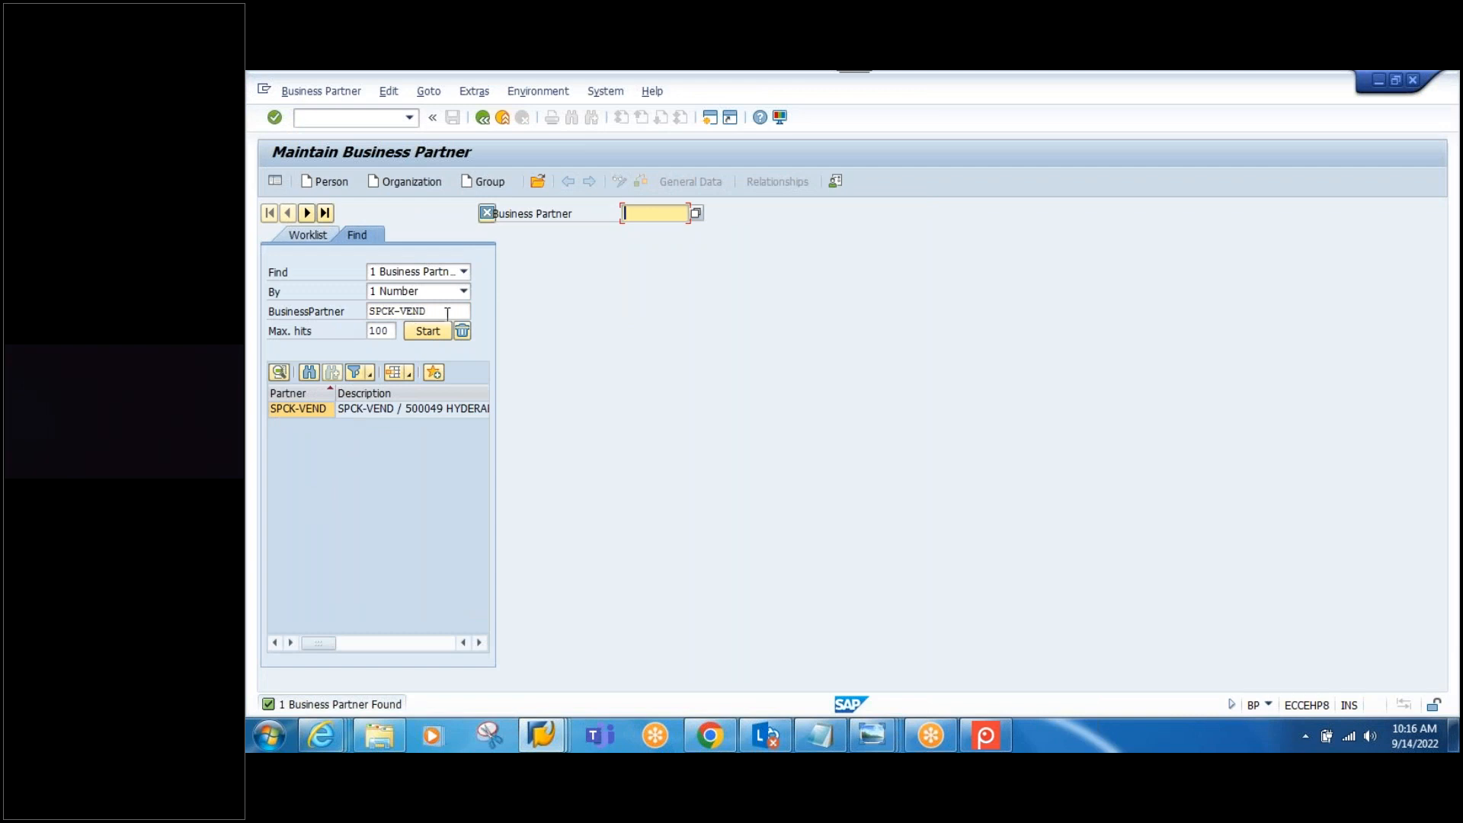
Step: Search for *SPCK* to list SPCK-CUST and SPCK-VEND, then open SPCK-CUST
{"action": "left_click_drag", "start_coordinate": [448, 313], "coordinate": [345, 297]}
{"action": "type", "text": "*"}
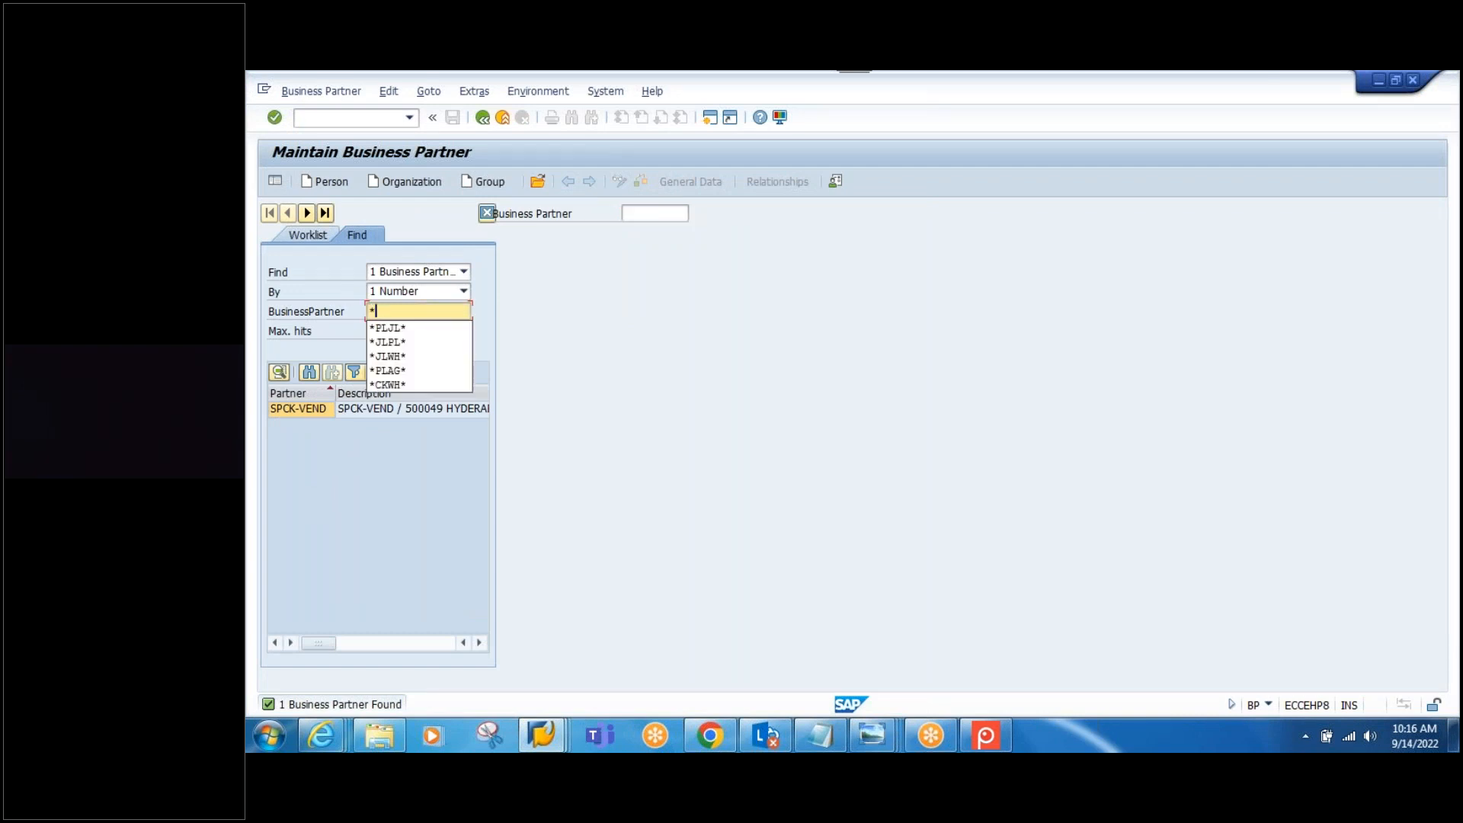
{"action": "type", "text": "SPCK*"}
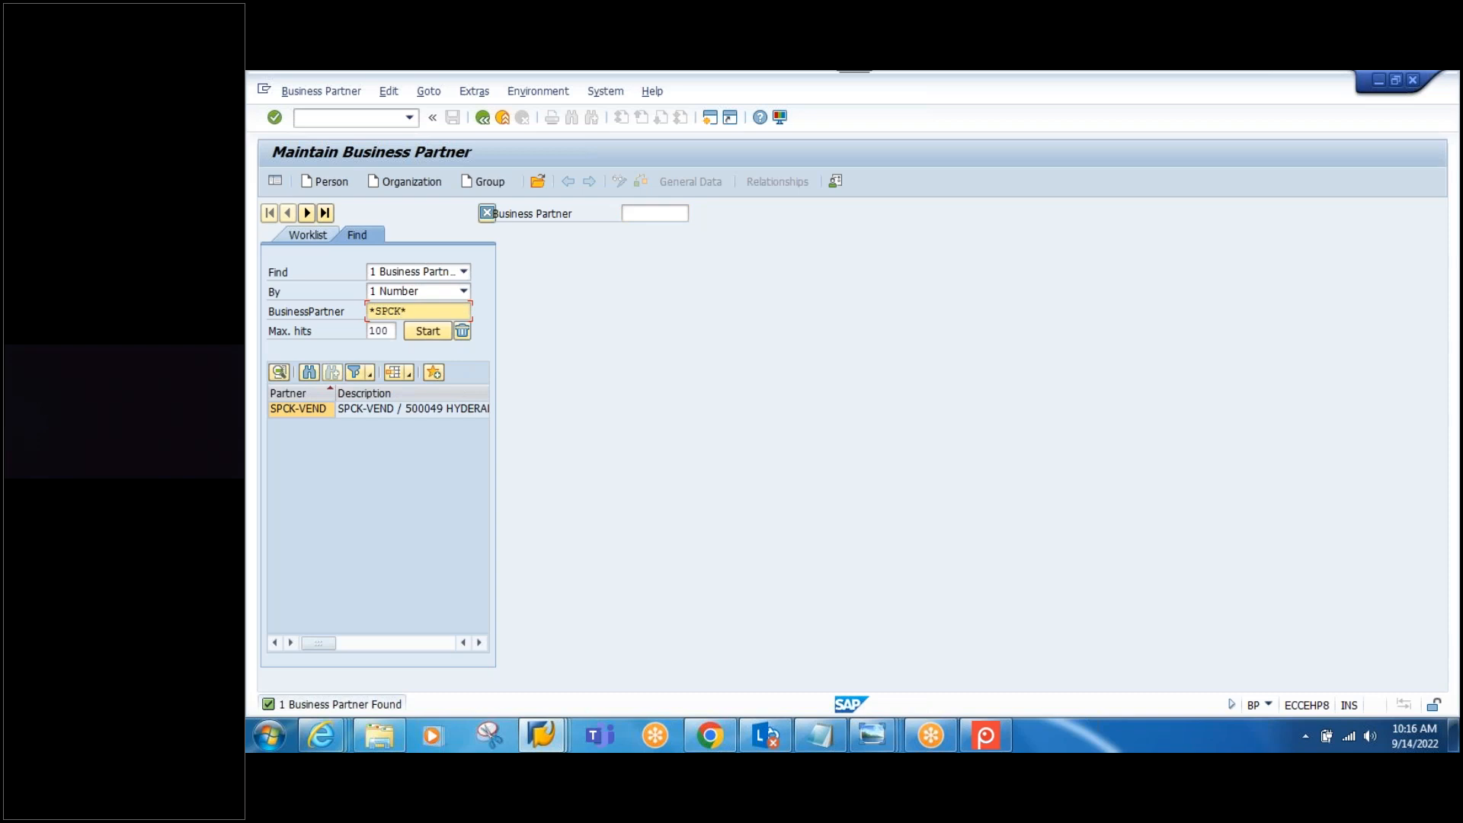
{"action": "left_click", "coordinate": [436, 334]}
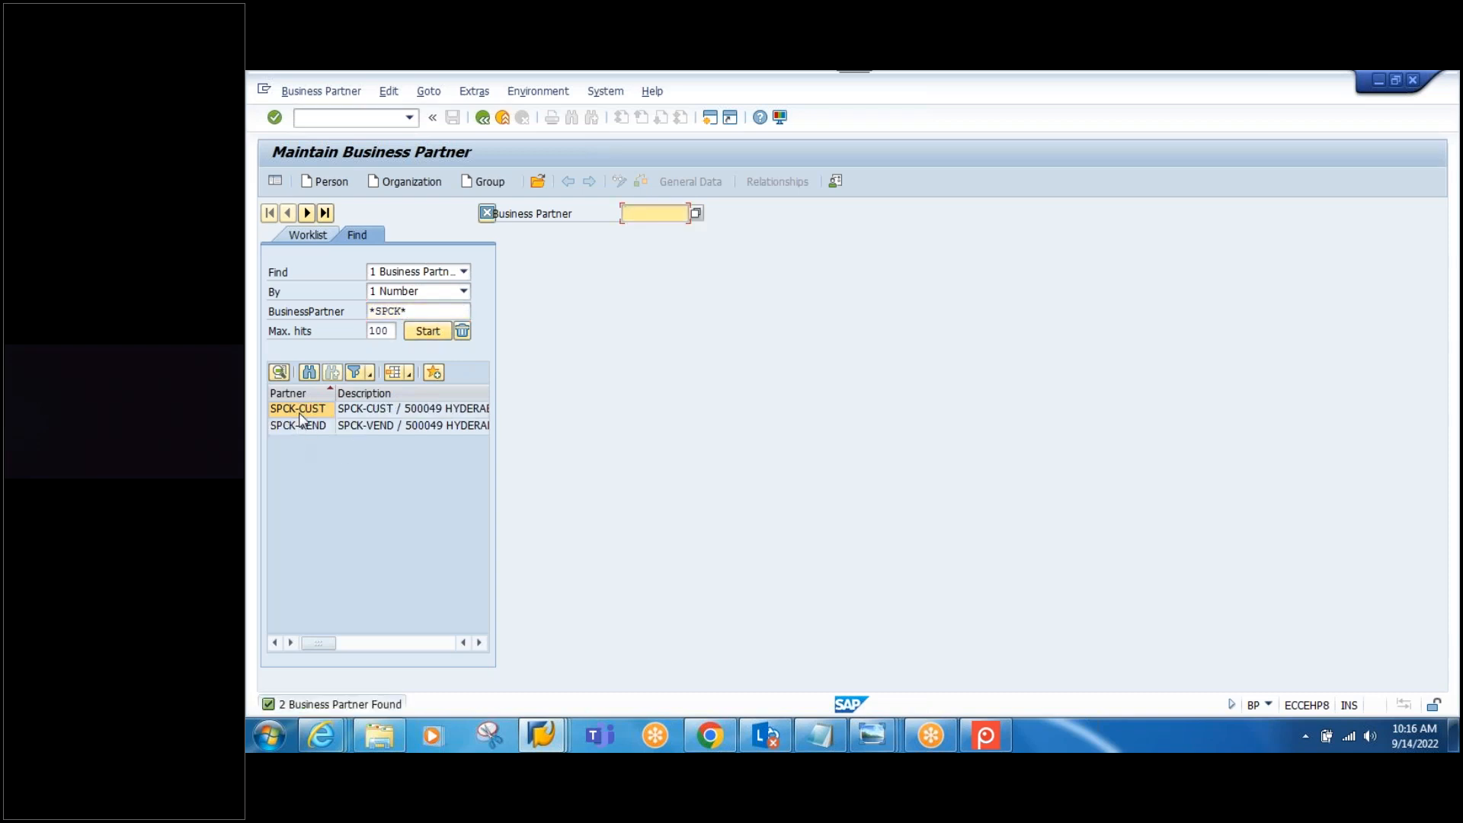
{"action": "double_click", "coordinate": [298, 413]}
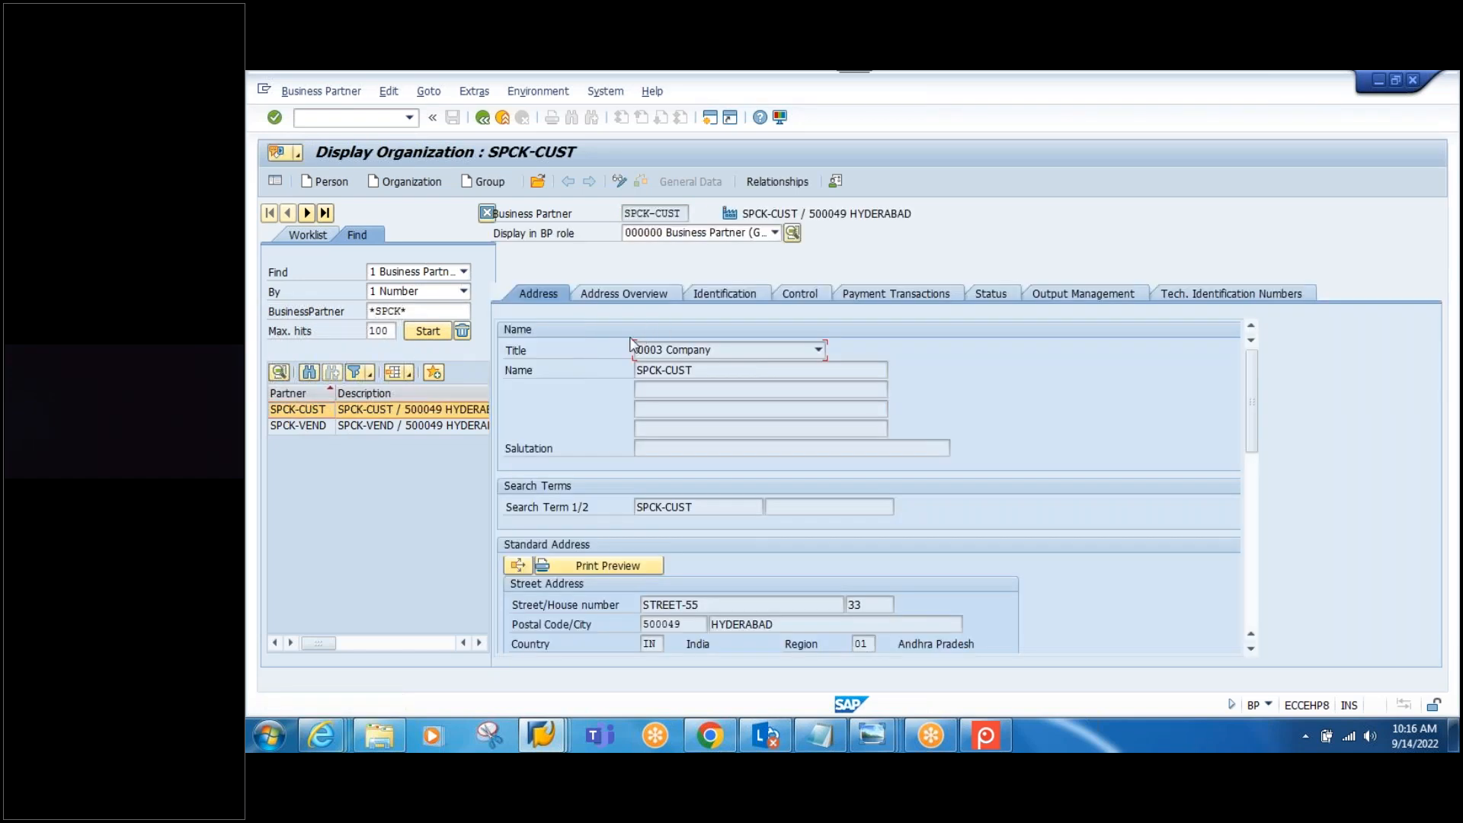
Step: Show SPCK-CUST's identification numbers (CRM002, EH8CLNT900) and start a screen capture
{"action": "left_click", "coordinate": [724, 300]}
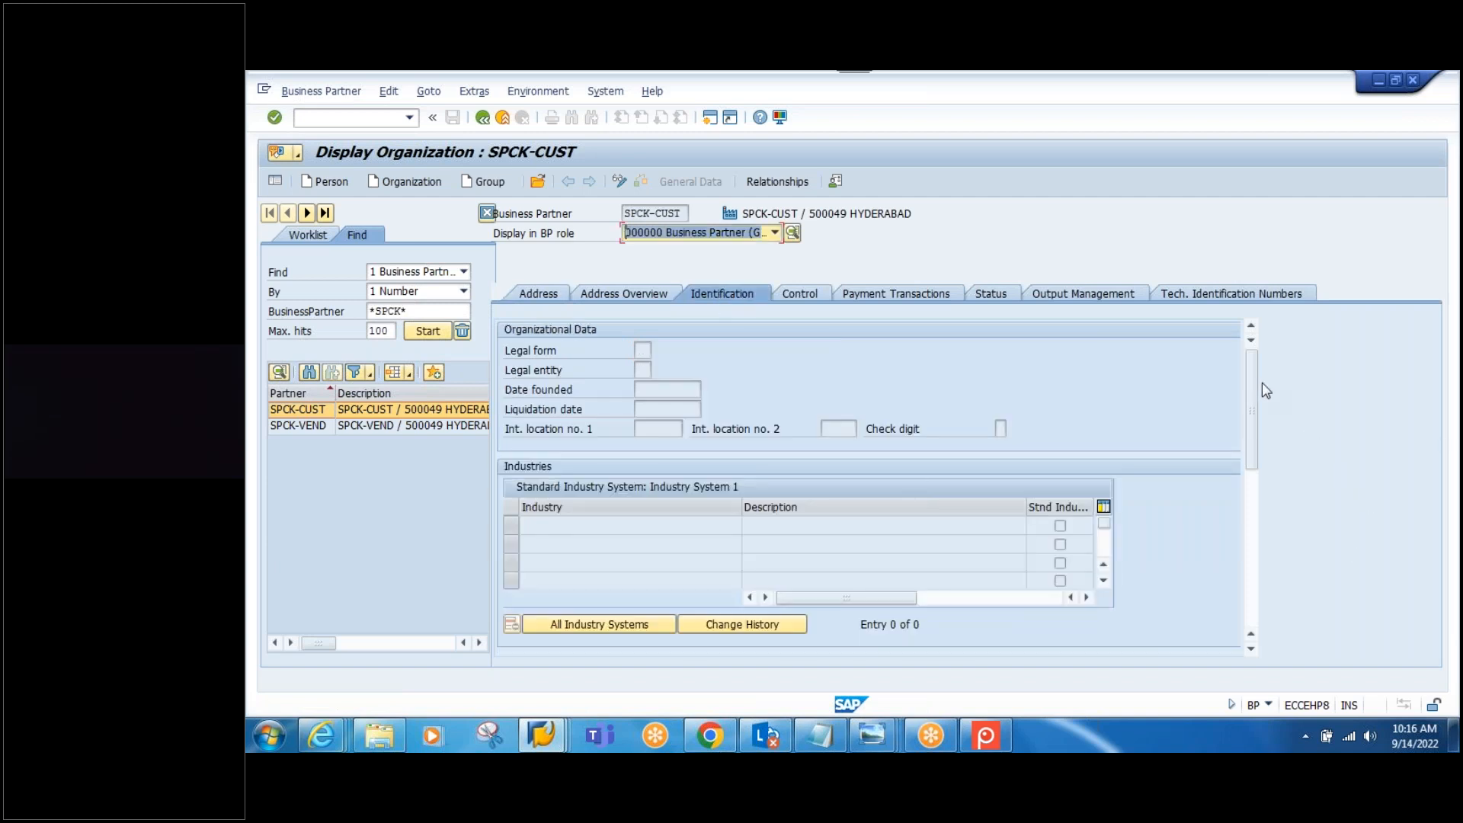
{"action": "left_click_drag", "start_coordinate": [1255, 396], "coordinate": [1251, 449]}
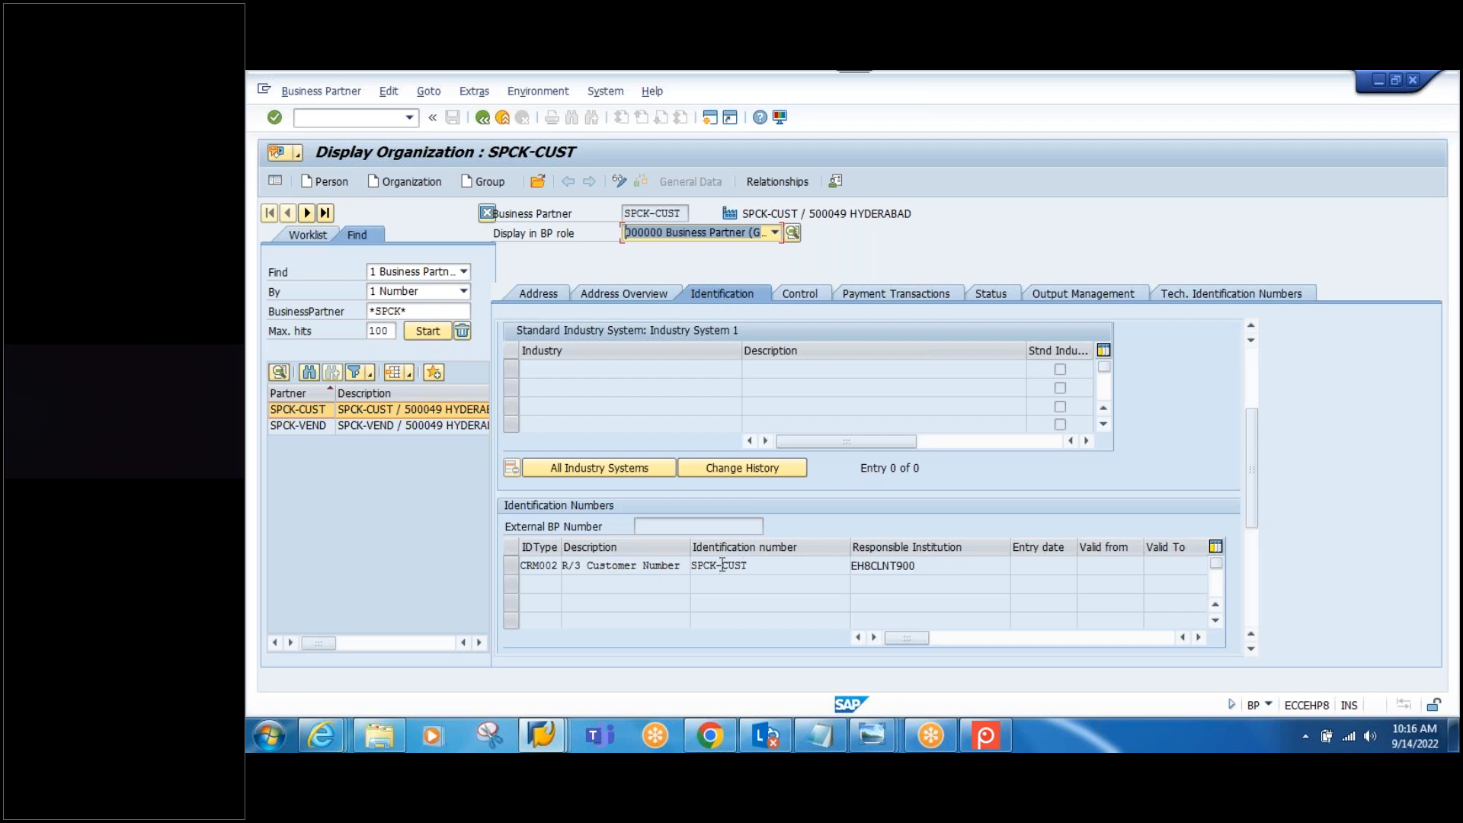
{"action": "left_click_drag", "start_coordinate": [760, 565], "coordinate": [678, 566]}
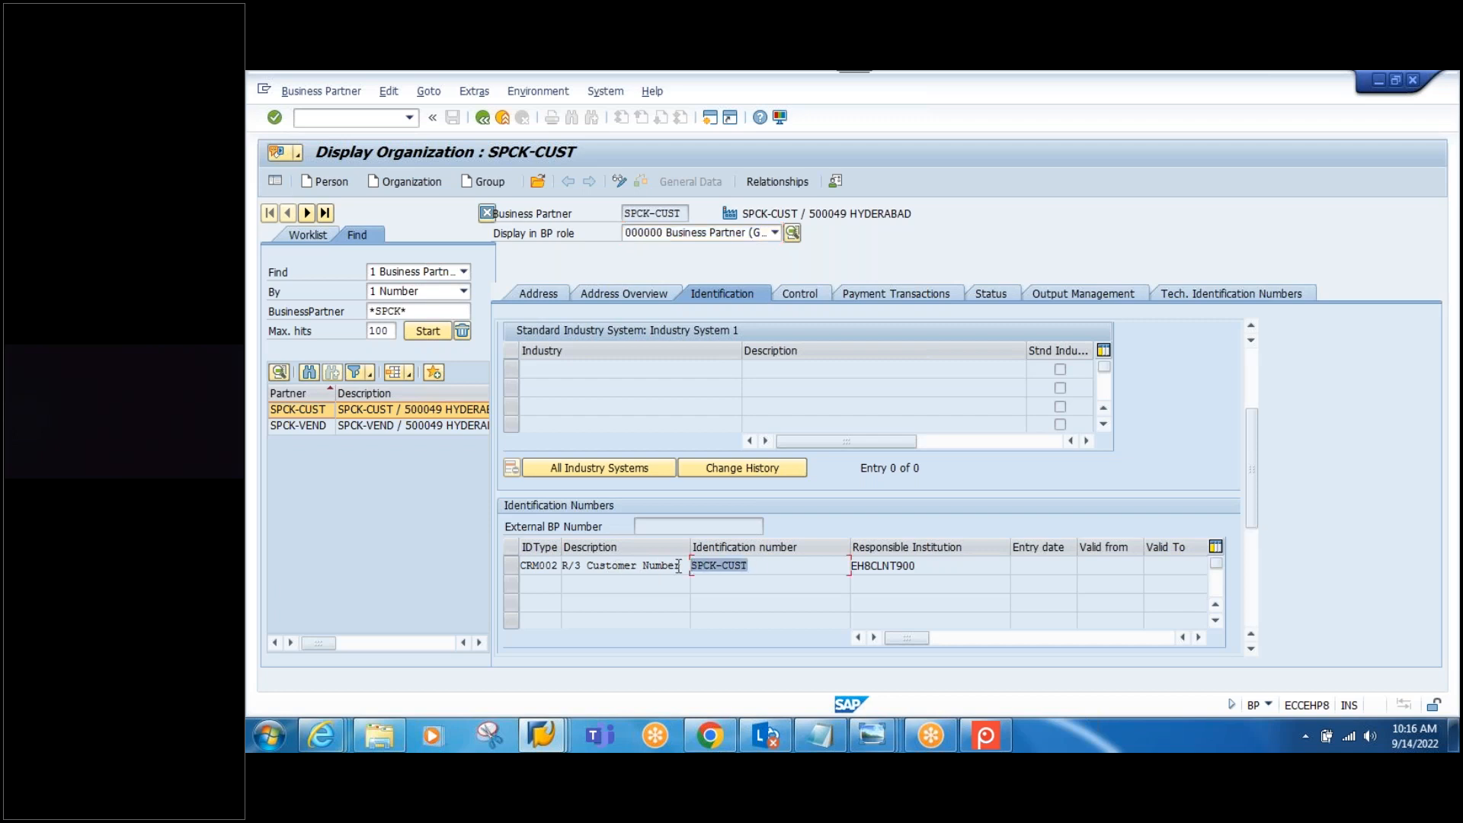
{"action": "left_click_drag", "start_coordinate": [932, 568], "coordinate": [818, 571]}
{"action": "left_click", "coordinate": [931, 566]}
{"action": "key", "text": "Print"}
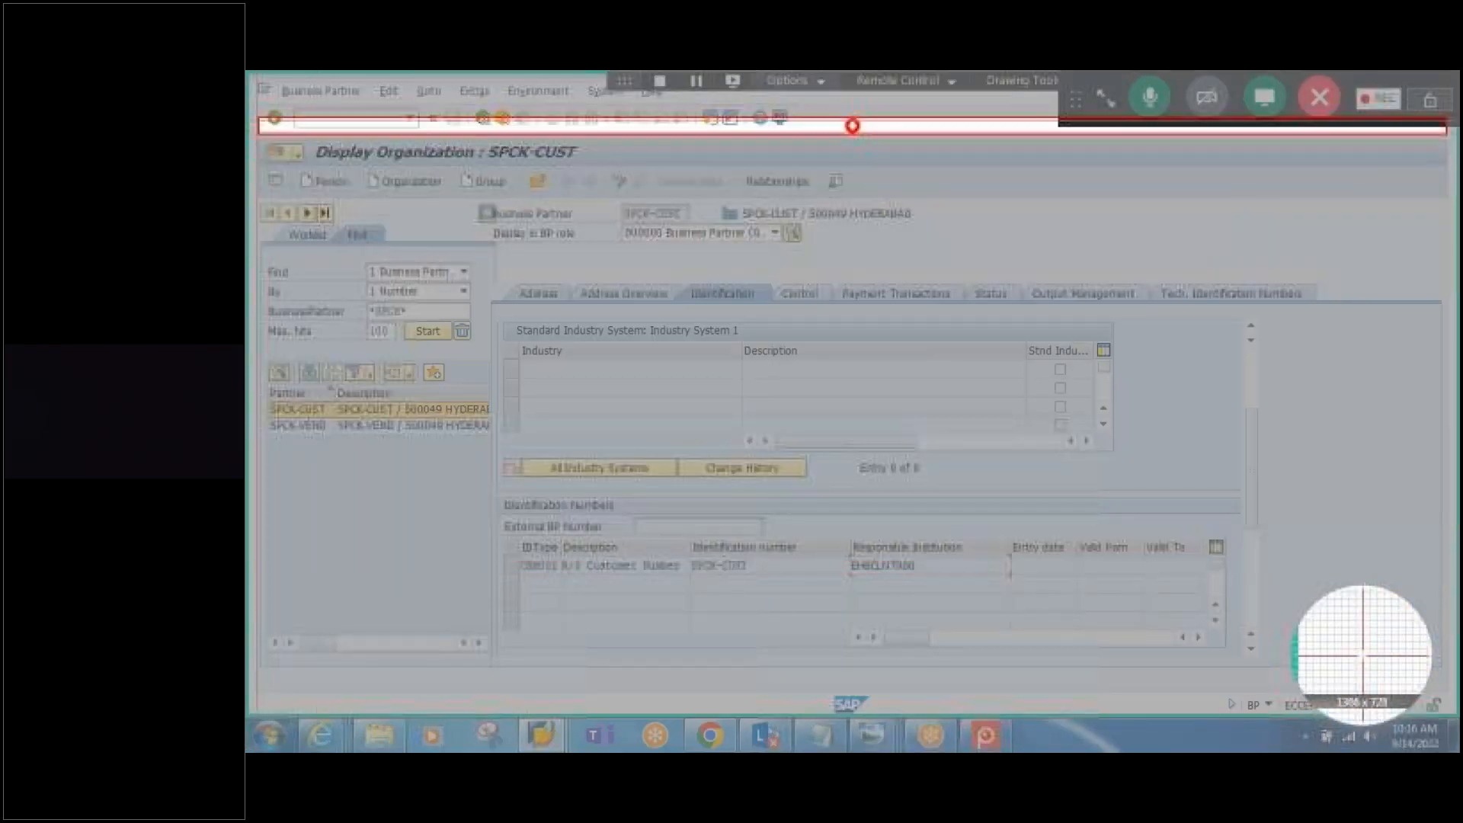
Step: Capture the SPCK-CUST screen and circle the partner, CRM002 row and EH8CLNT900 in red
{"action": "left_click_drag", "start_coordinate": [247, 133], "coordinate": [1359, 670]}
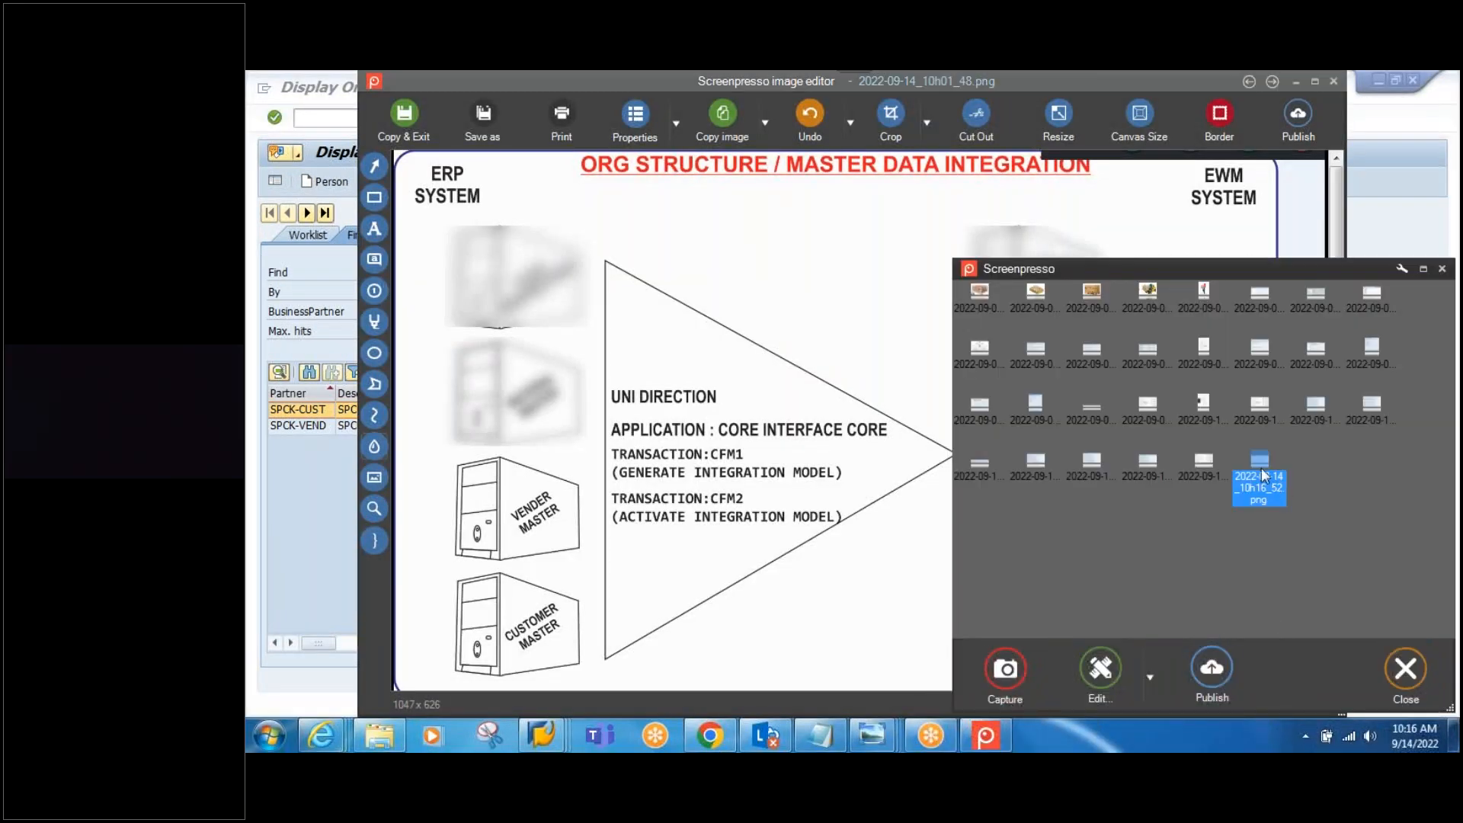
{"action": "double_click", "coordinate": [1260, 467]}
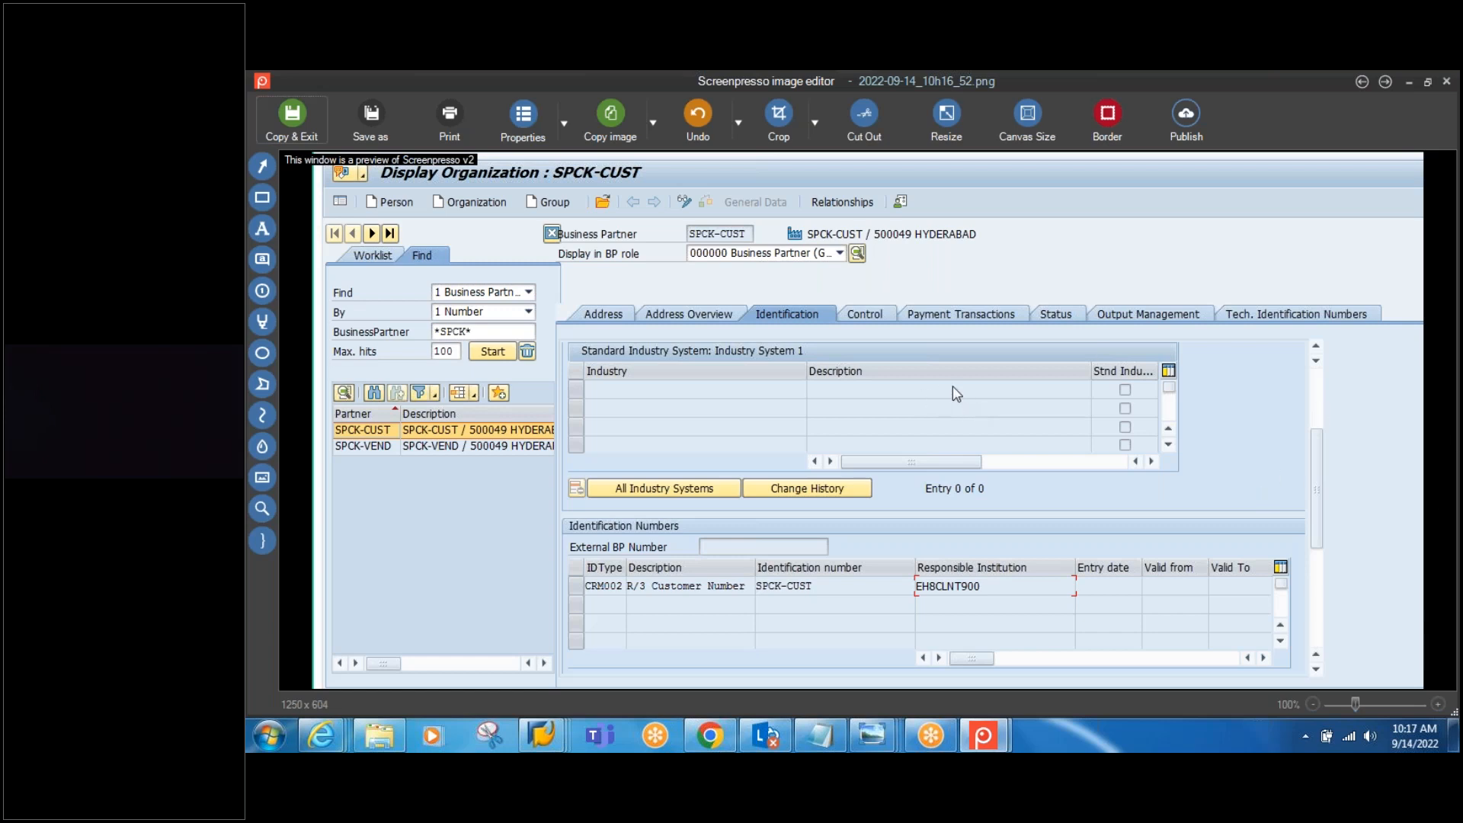
{"action": "left_click", "coordinate": [262, 416]}
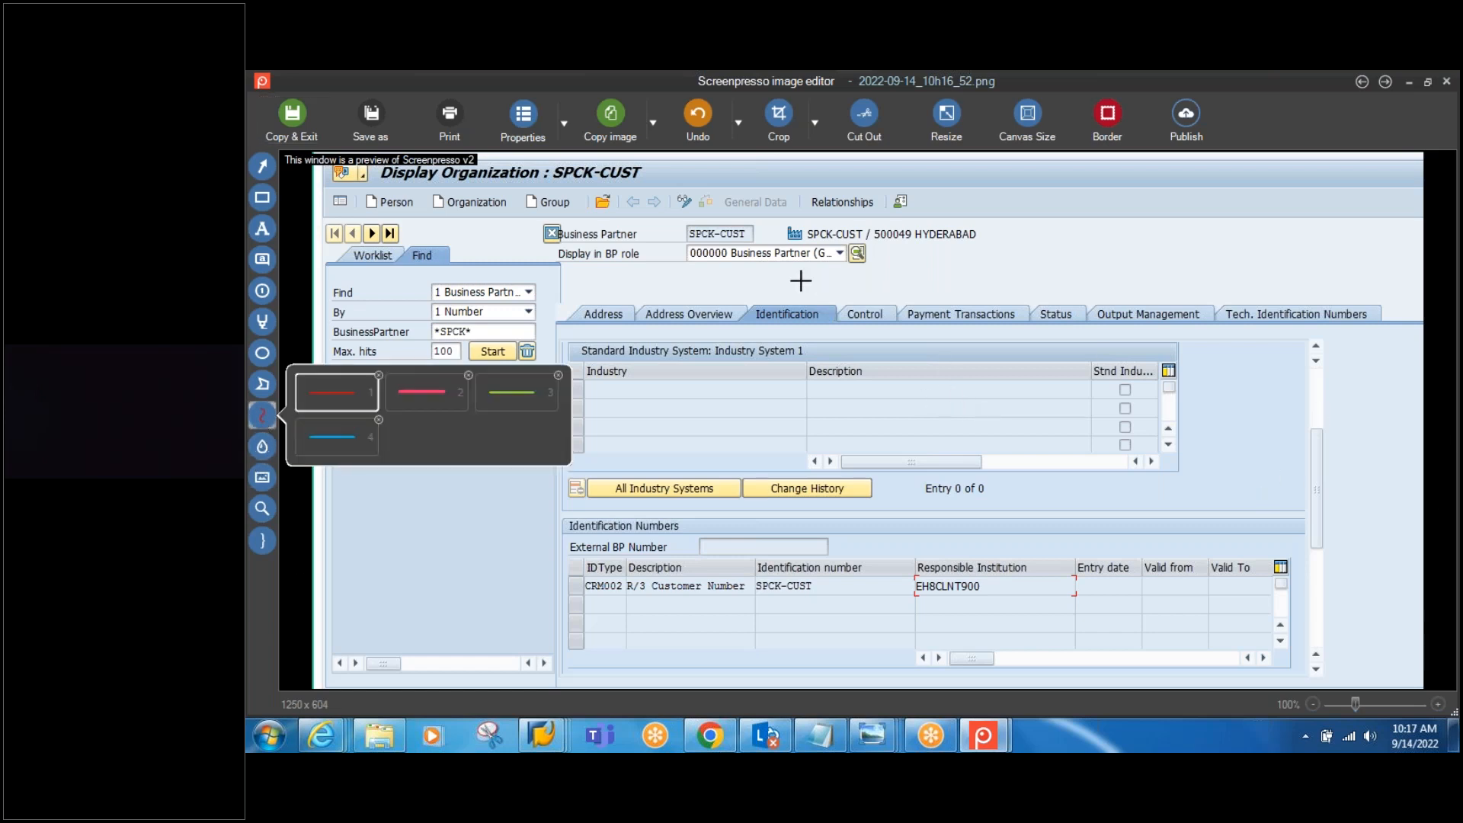
{"action": "mouse_move", "coordinate": [764, 231]}
{"action": "left_mouse_down"}
{"action": "mouse_move", "coordinate": [677, 245]}
{"action": "mouse_move", "coordinate": [716, 218]}
{"action": "mouse_move", "coordinate": [765, 227]}
{"action": "mouse_move", "coordinate": [713, 248]}
{"action": "mouse_move", "coordinate": [677, 225]}
{"action": "mouse_move", "coordinate": [834, 212]}
{"action": "mouse_move", "coordinate": [959, 248]}
{"action": "mouse_move", "coordinate": [1033, 402]}
{"action": "mouse_move", "coordinate": [1039, 492]}
{"action": "mouse_move", "coordinate": [1021, 587]}
{"action": "mouse_move", "coordinate": [956, 608]}
{"action": "mouse_move", "coordinate": [910, 598]}
{"action": "mouse_move", "coordinate": [911, 573]}
{"action": "mouse_move", "coordinate": [948, 562]}
{"action": "mouse_move", "coordinate": [994, 564]}
{"action": "mouse_move", "coordinate": [1028, 590]}
{"action": "mouse_move", "coordinate": [941, 621]}
{"action": "mouse_move", "coordinate": [757, 626]}
{"action": "mouse_move", "coordinate": [573, 602]}
{"action": "mouse_move", "coordinate": [583, 572]}
{"action": "mouse_move", "coordinate": [815, 576]}
{"action": "mouse_move", "coordinate": [770, 610]}
{"action": "mouse_move", "coordinate": [599, 594]}
{"action": "left_mouse_up"}
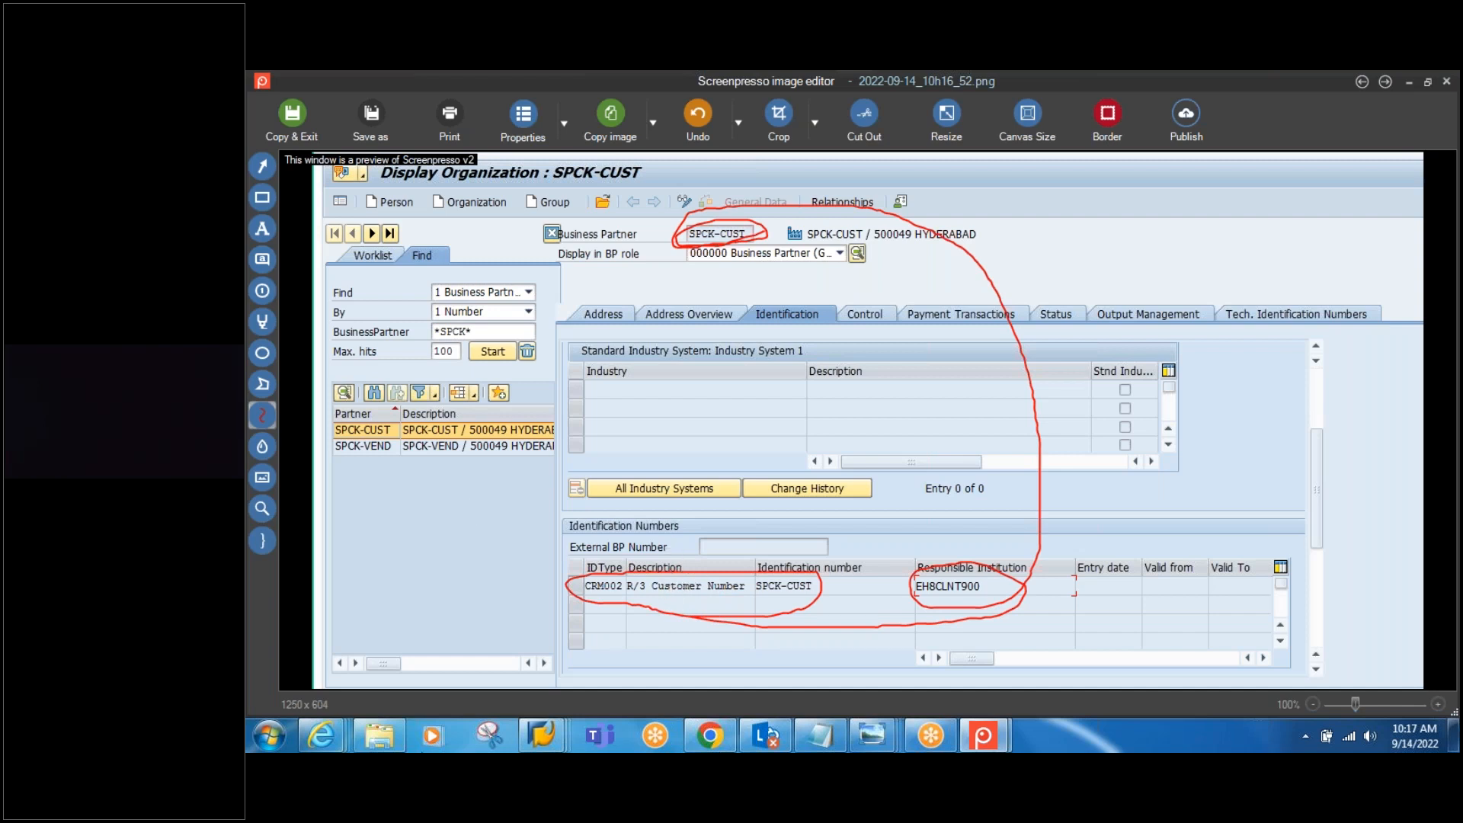
Step: Open the SPCK-VEND business partner in SAP EWM
{"action": "mouse_move", "coordinate": [551, 744]}
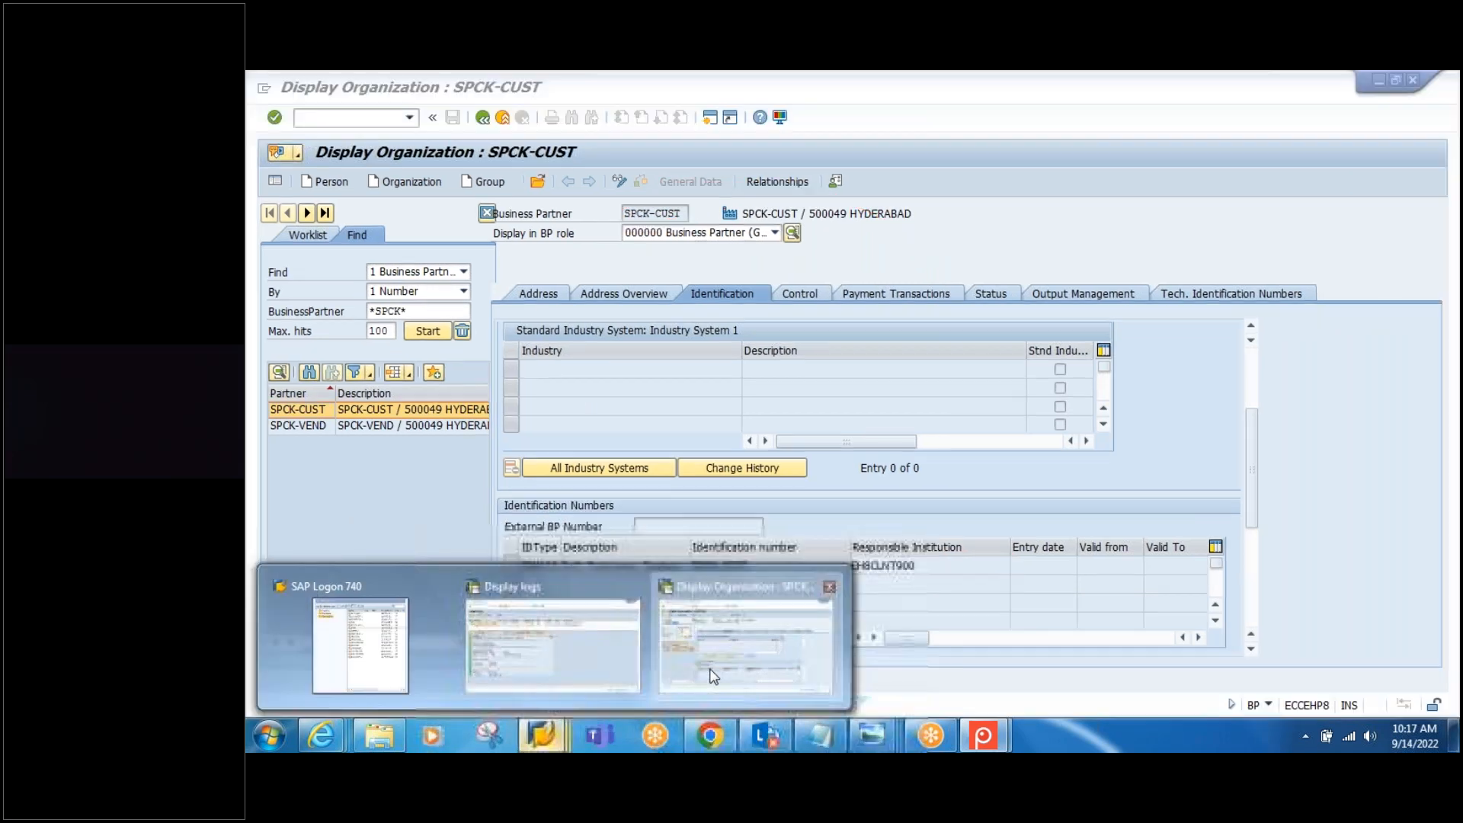
{"action": "left_click", "coordinate": [746, 643]}
{"action": "double_click", "coordinate": [304, 428]}
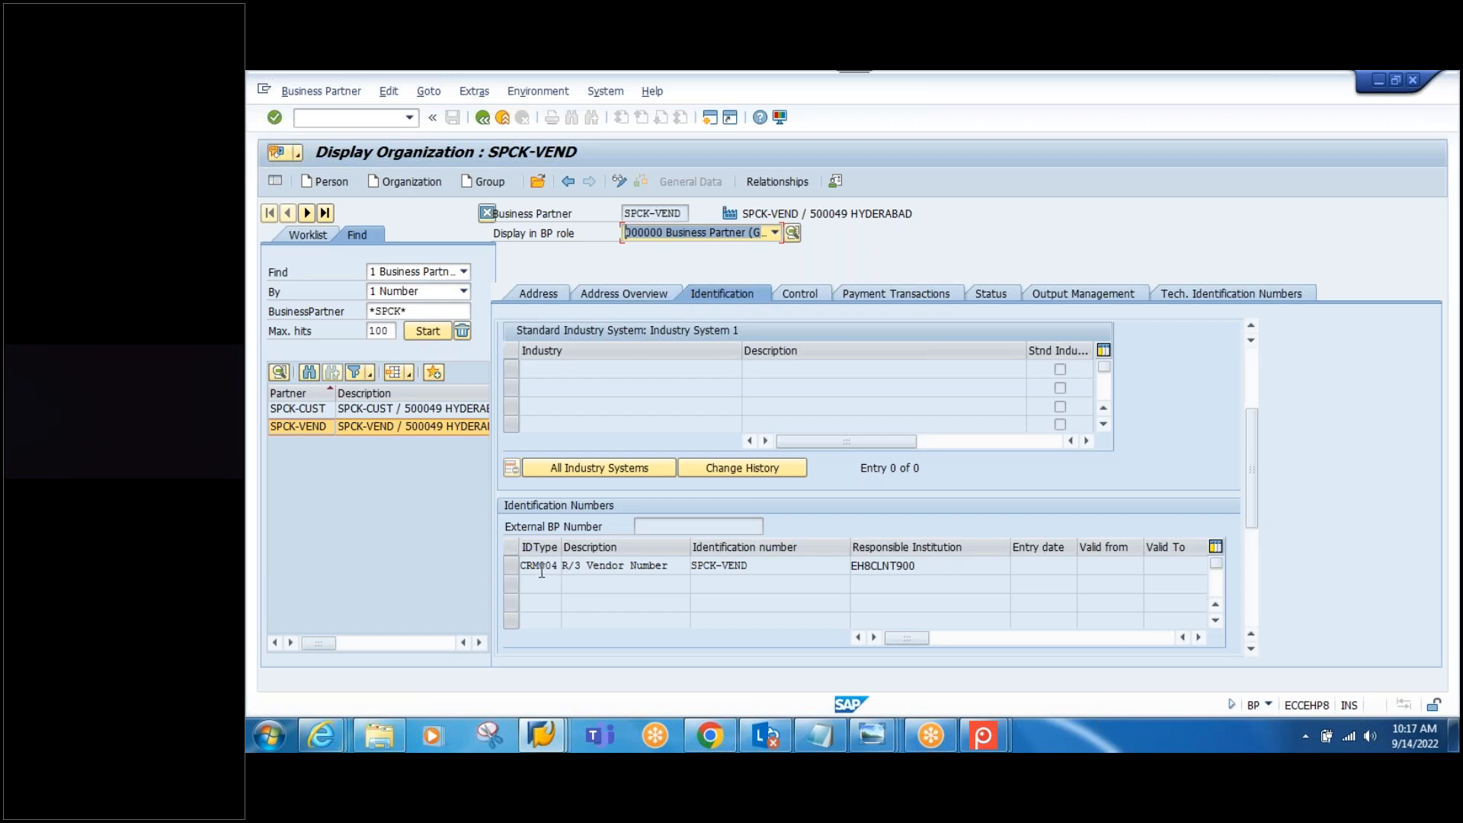
Step: Capture a screenshot of the SAP window showing SPCK-VEND's CRM004 identification
{"action": "key", "text": "Insert"}
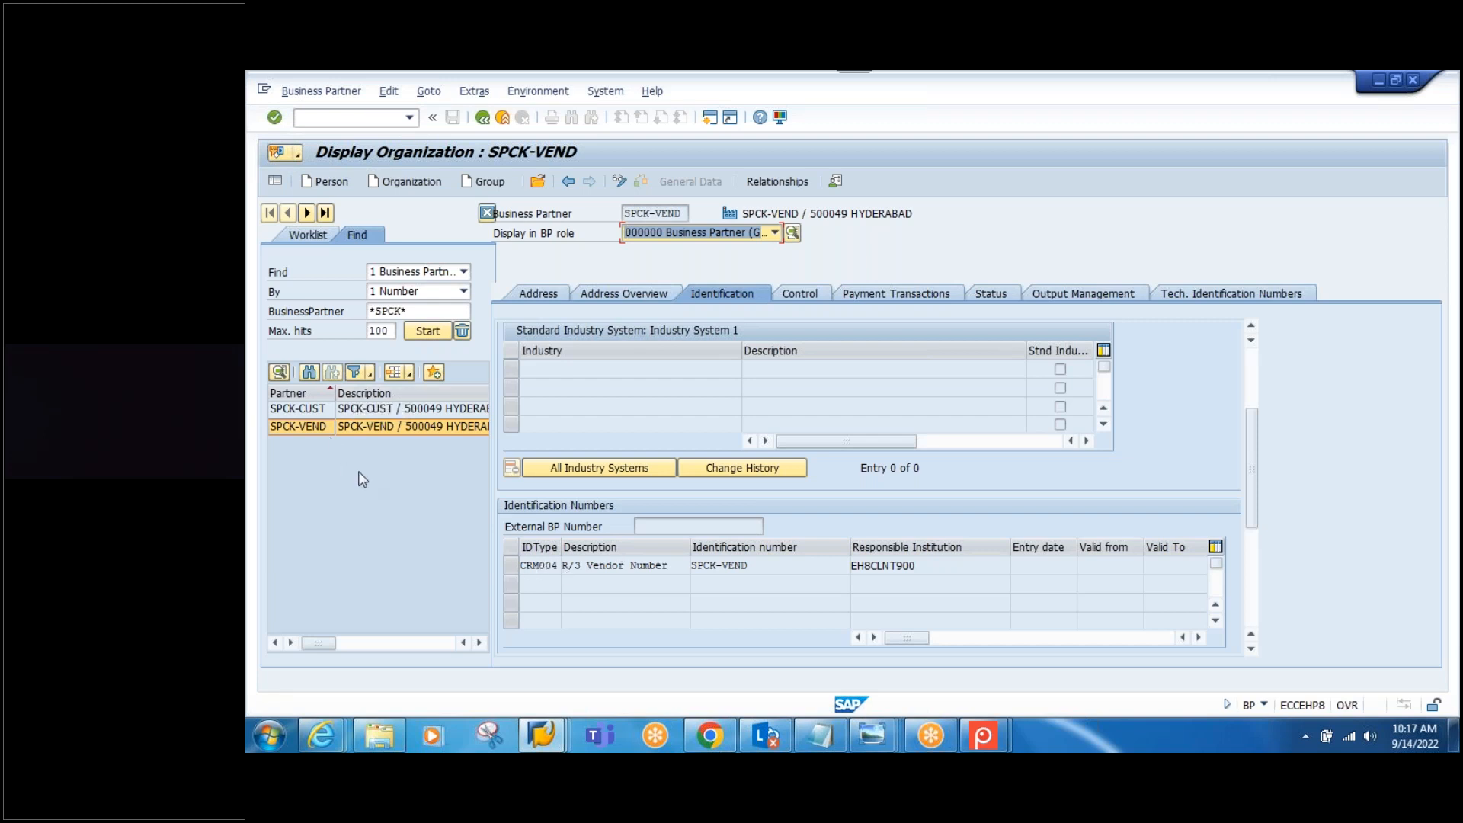
{"action": "key", "text": "Print"}
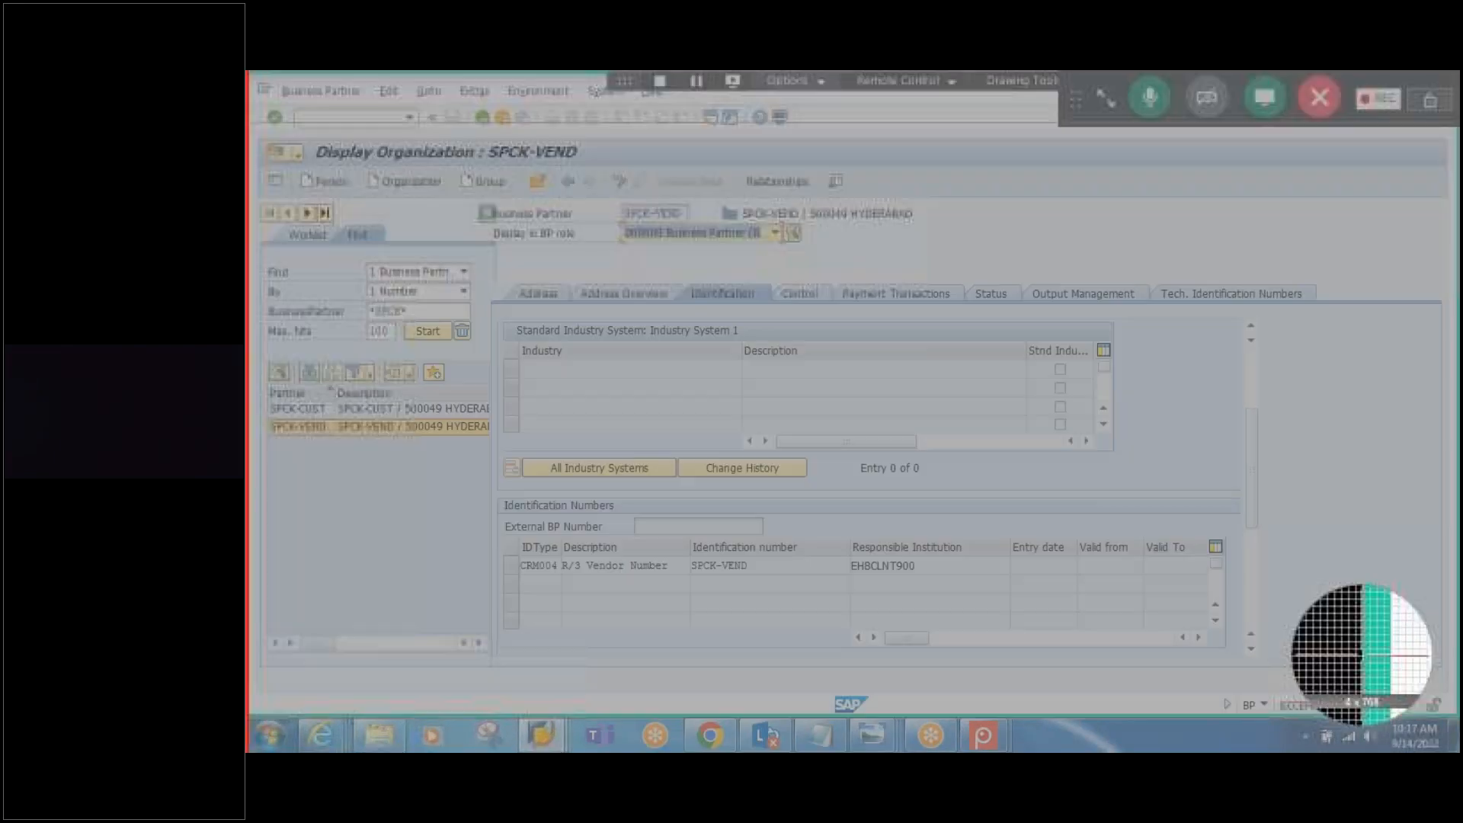
{"action": "left_click_drag", "start_coordinate": [248, 121], "coordinate": [1290, 676]}
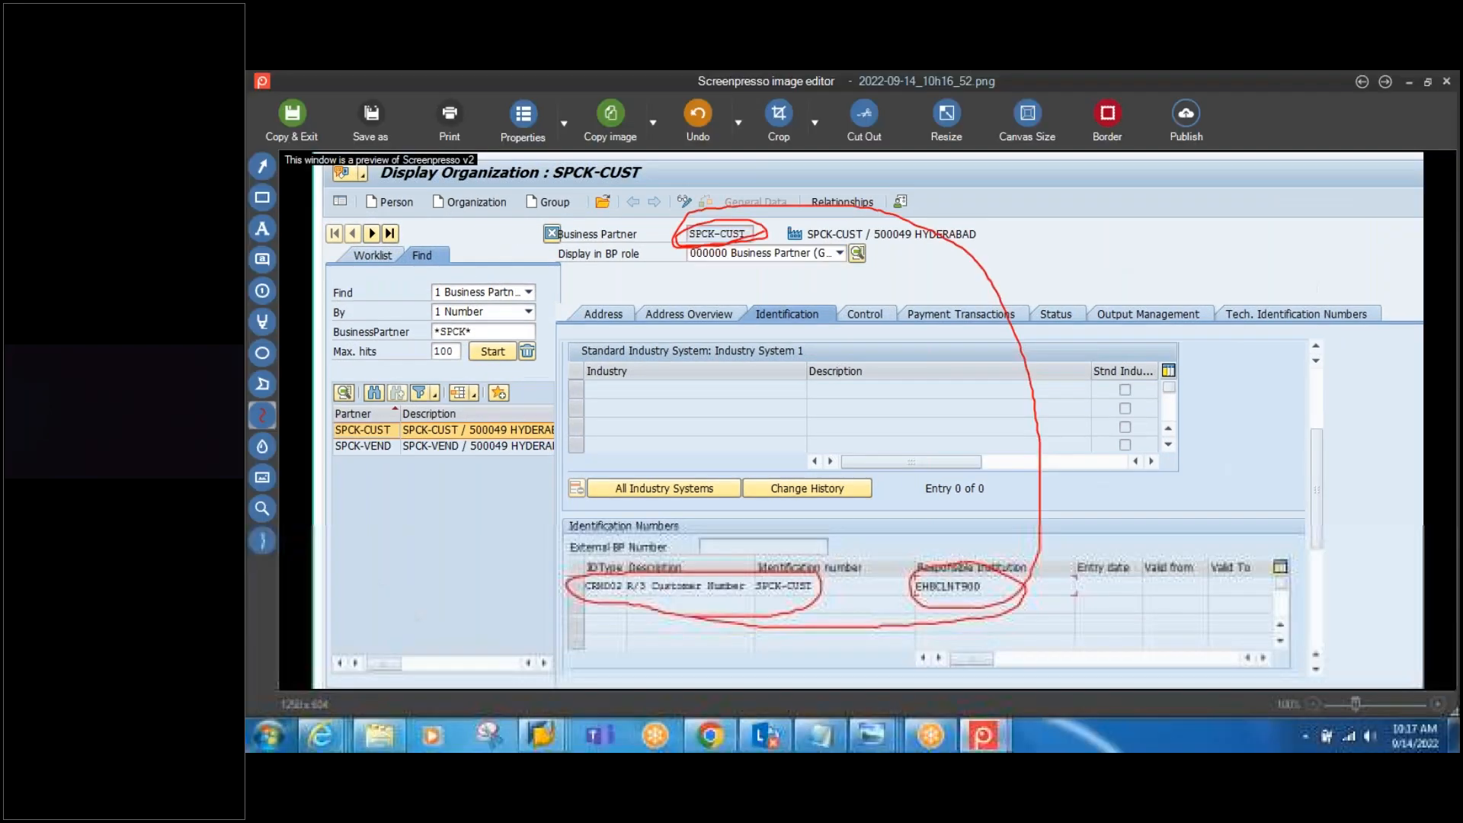
Step: Circle SPCK-VEND, its CRM004 row and EH8CLNT900 in red on the capture
{"action": "double_click", "coordinate": [1258, 461]}
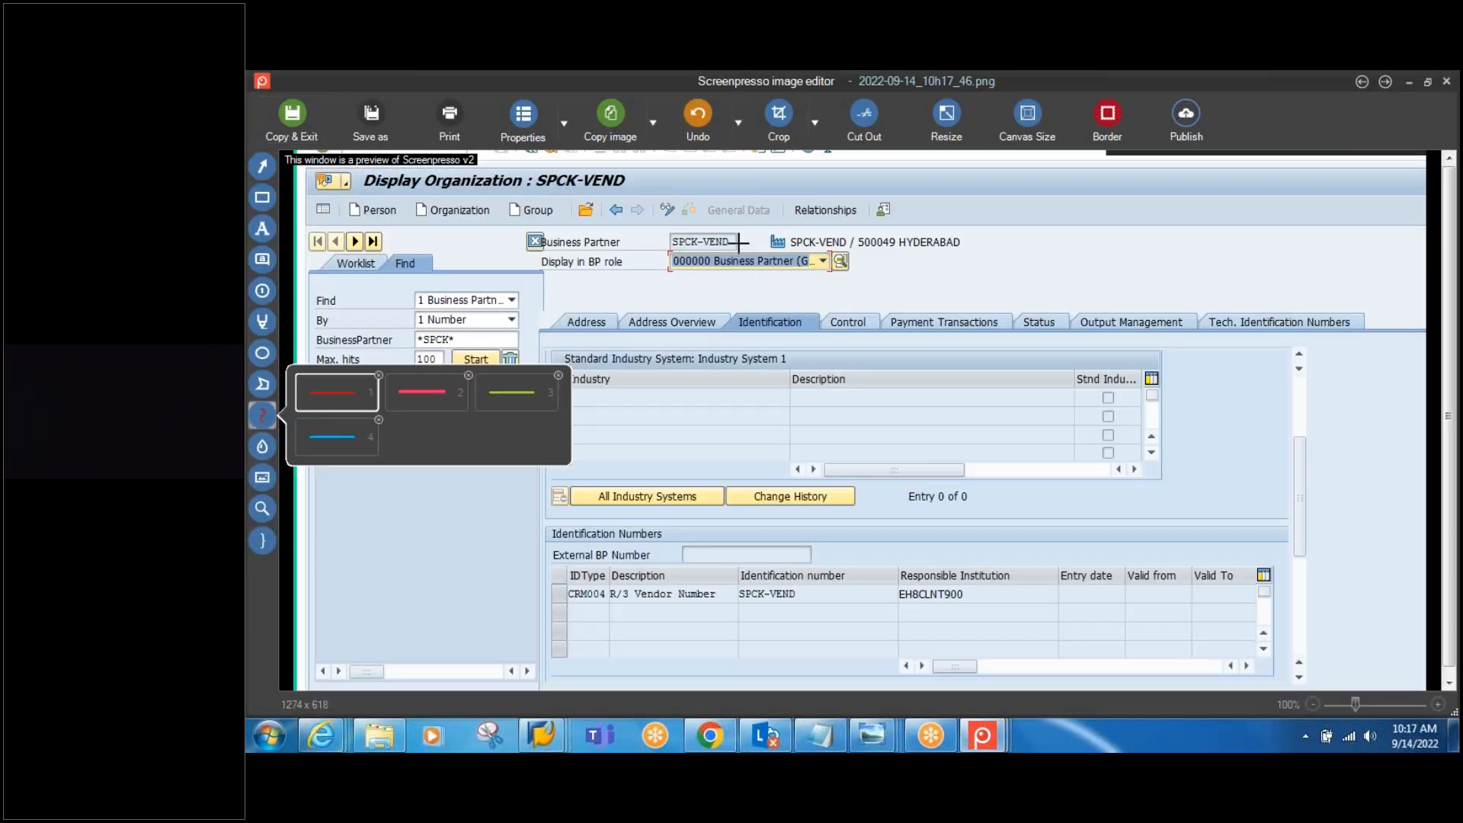
{"action": "mouse_move", "coordinate": [745, 241]}
{"action": "left_mouse_down"}
{"action": "mouse_move", "coordinate": [670, 240]}
{"action": "mouse_move", "coordinate": [730, 225]}
{"action": "mouse_move", "coordinate": [733, 254]}
{"action": "mouse_move", "coordinate": [664, 243]}
{"action": "mouse_move", "coordinate": [839, 242]}
{"action": "mouse_move", "coordinate": [967, 399]}
{"action": "mouse_move", "coordinate": [987, 550]}
{"action": "mouse_move", "coordinate": [958, 602]}
{"action": "mouse_move", "coordinate": [888, 595]}
{"action": "mouse_move", "coordinate": [966, 572]}
{"action": "mouse_move", "coordinate": [914, 621]}
{"action": "mouse_move", "coordinate": [636, 625]}
{"action": "mouse_move", "coordinate": [553, 602]}
{"action": "mouse_move", "coordinate": [648, 570]}
{"action": "mouse_move", "coordinate": [789, 579]}
{"action": "mouse_move", "coordinate": [800, 610]}
{"action": "mouse_move", "coordinate": [753, 623]}
{"action": "left_mouse_up"}
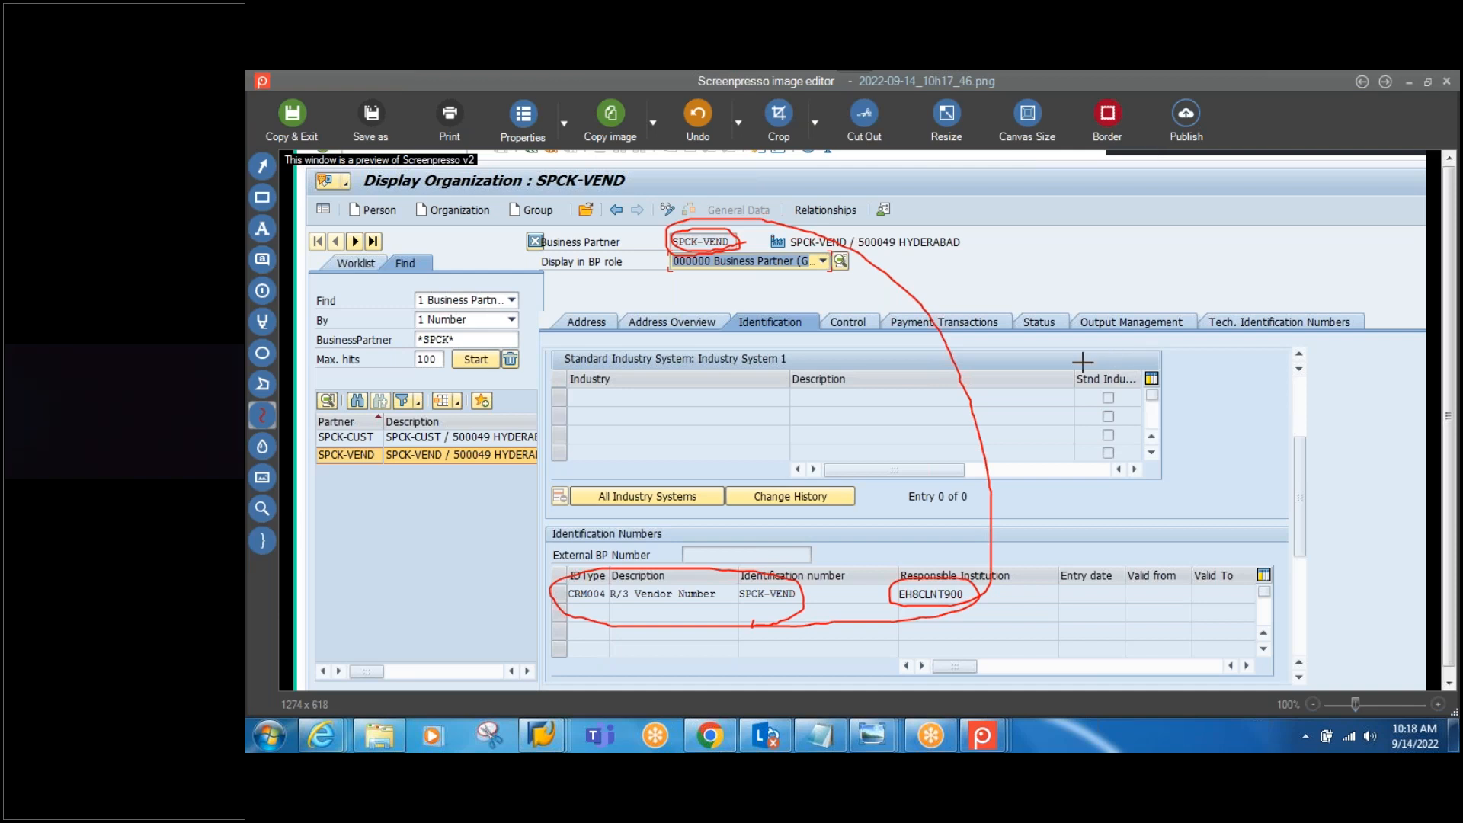
{"action": "left_click", "coordinate": [819, 735]}
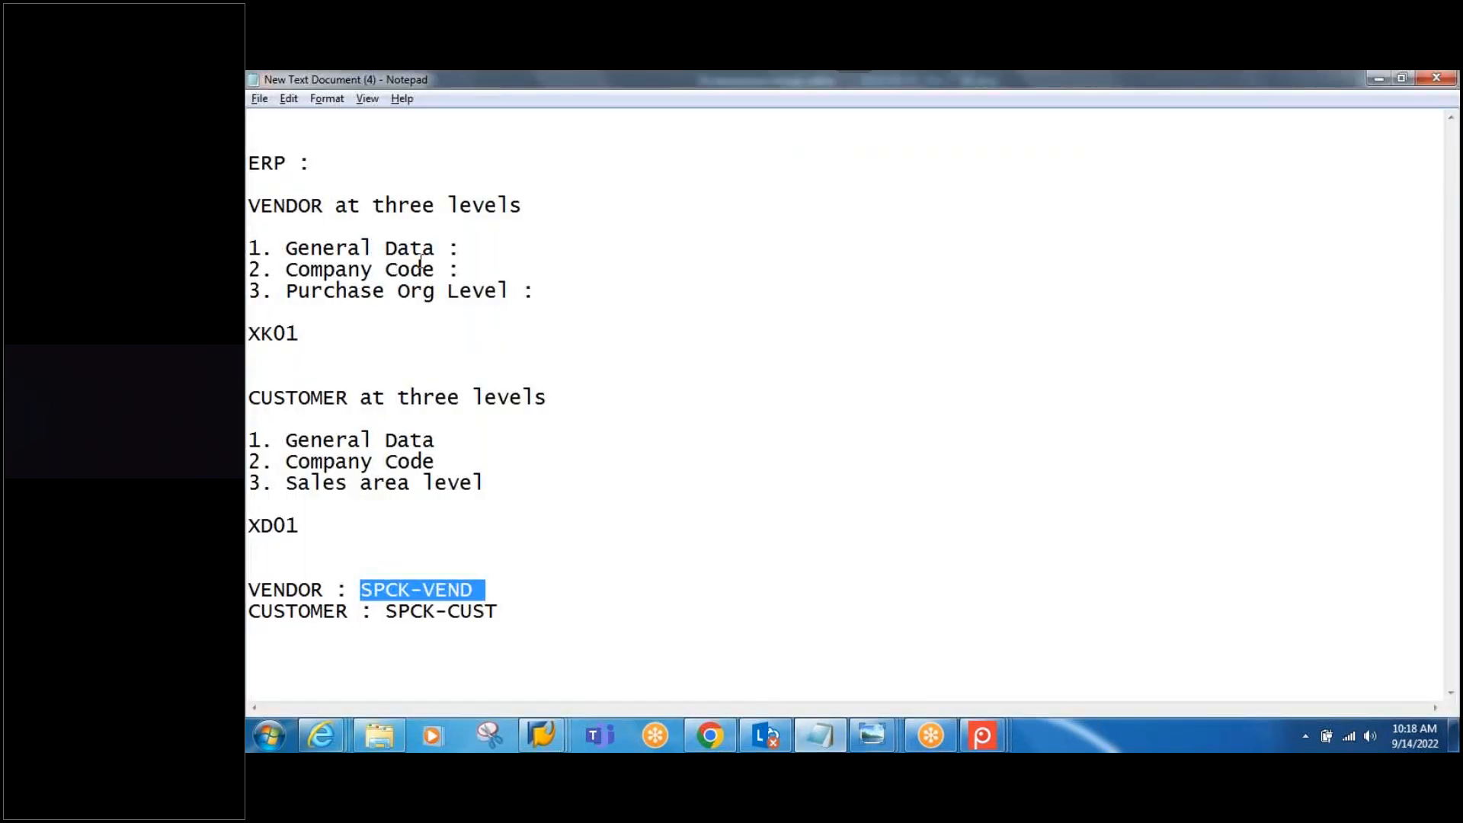
Step: Add note lines: ERP VENDOR → EWM BP (ID TYPE CRM004), ERP CUSTOMER → EWM BP (ID TYPE CRM002)
{"action": "left_click", "coordinate": [519, 610]}
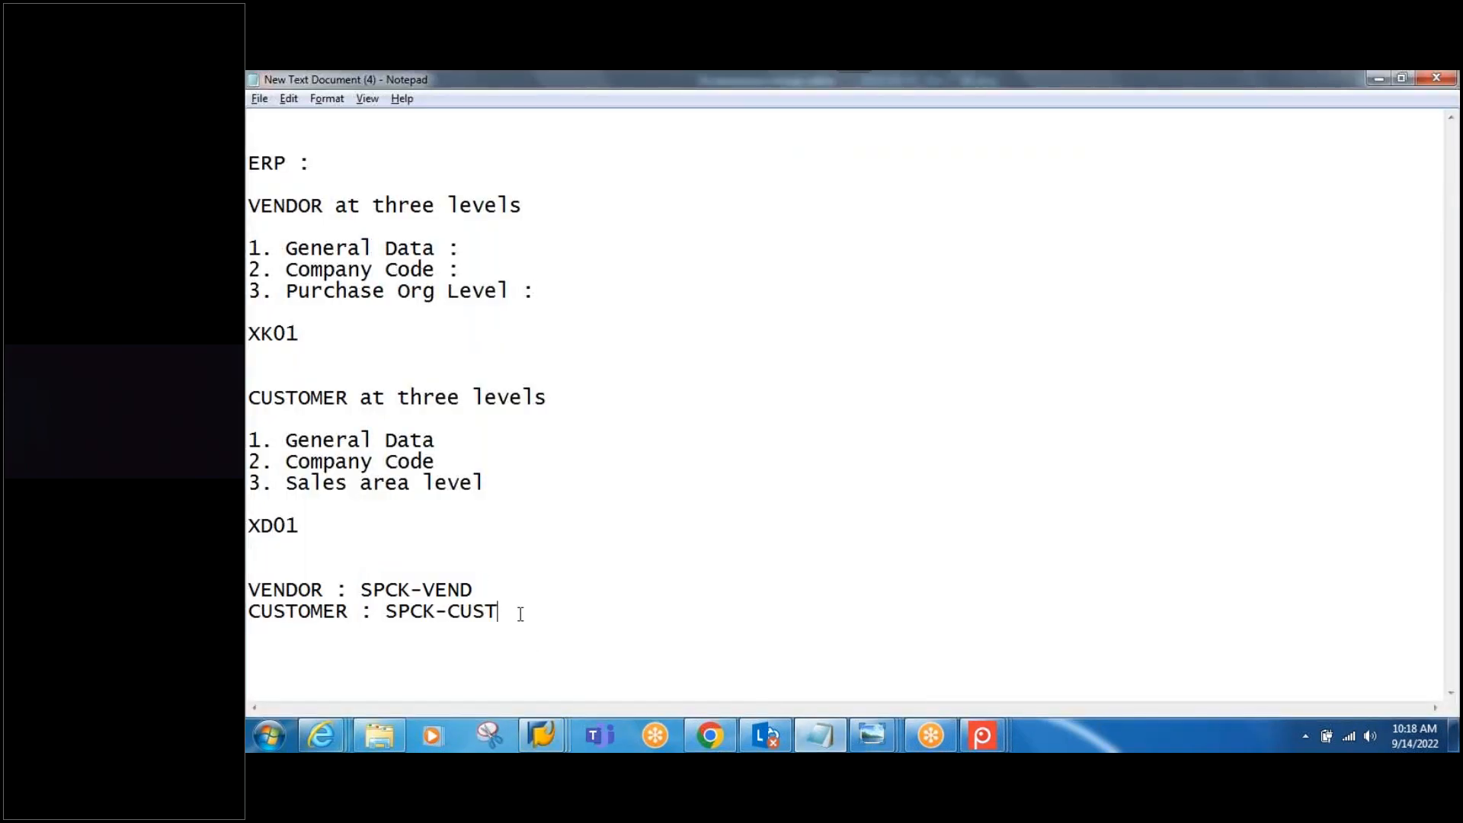
{"action": "key", "text": "Return"}
{"action": "key", "text": "Return"}
{"action": "type", "text": "ERP : VEN"}
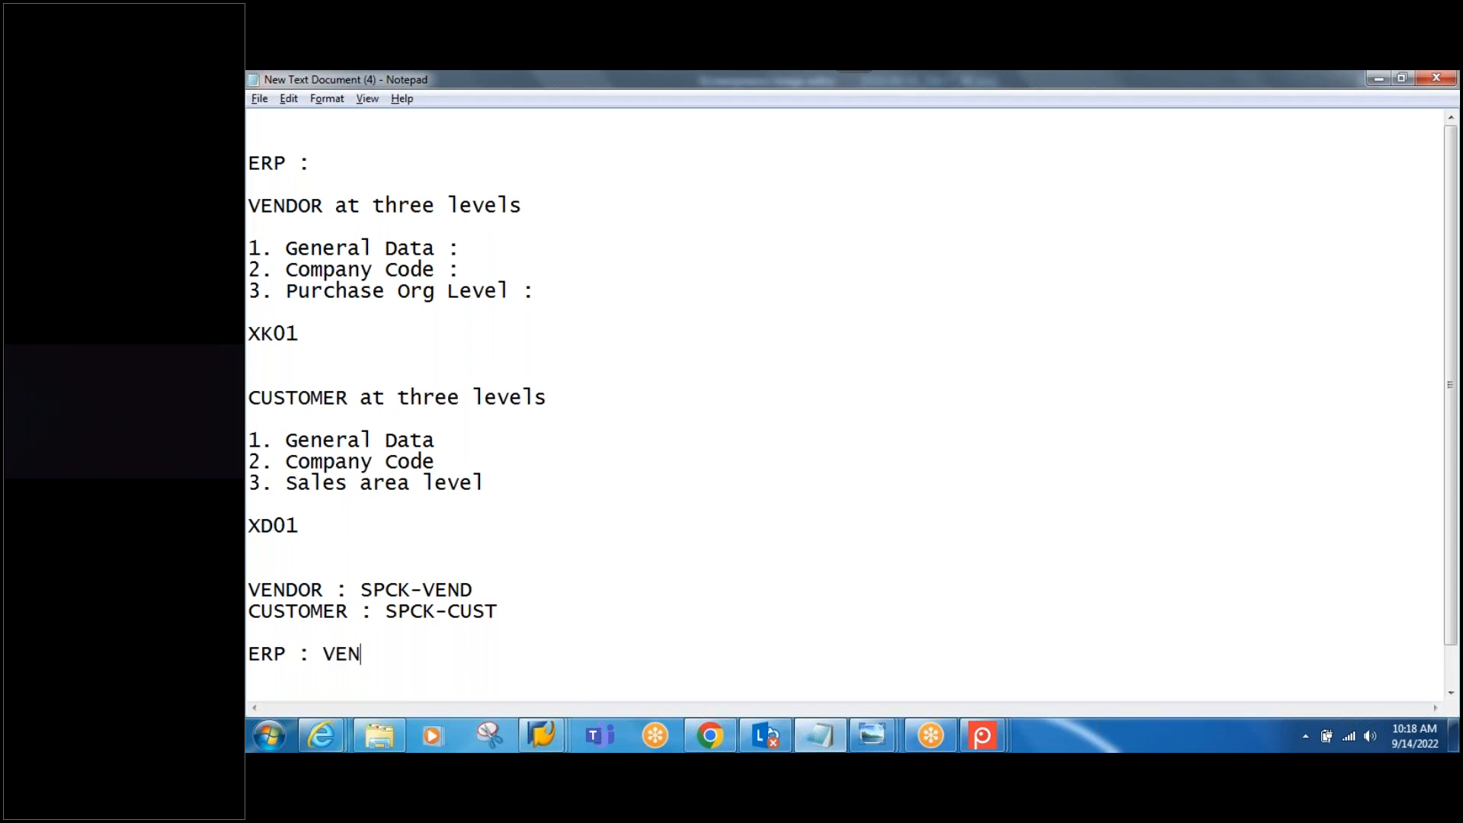
{"action": "type", "text": "DOR ----> EWM : BP ( ID "}
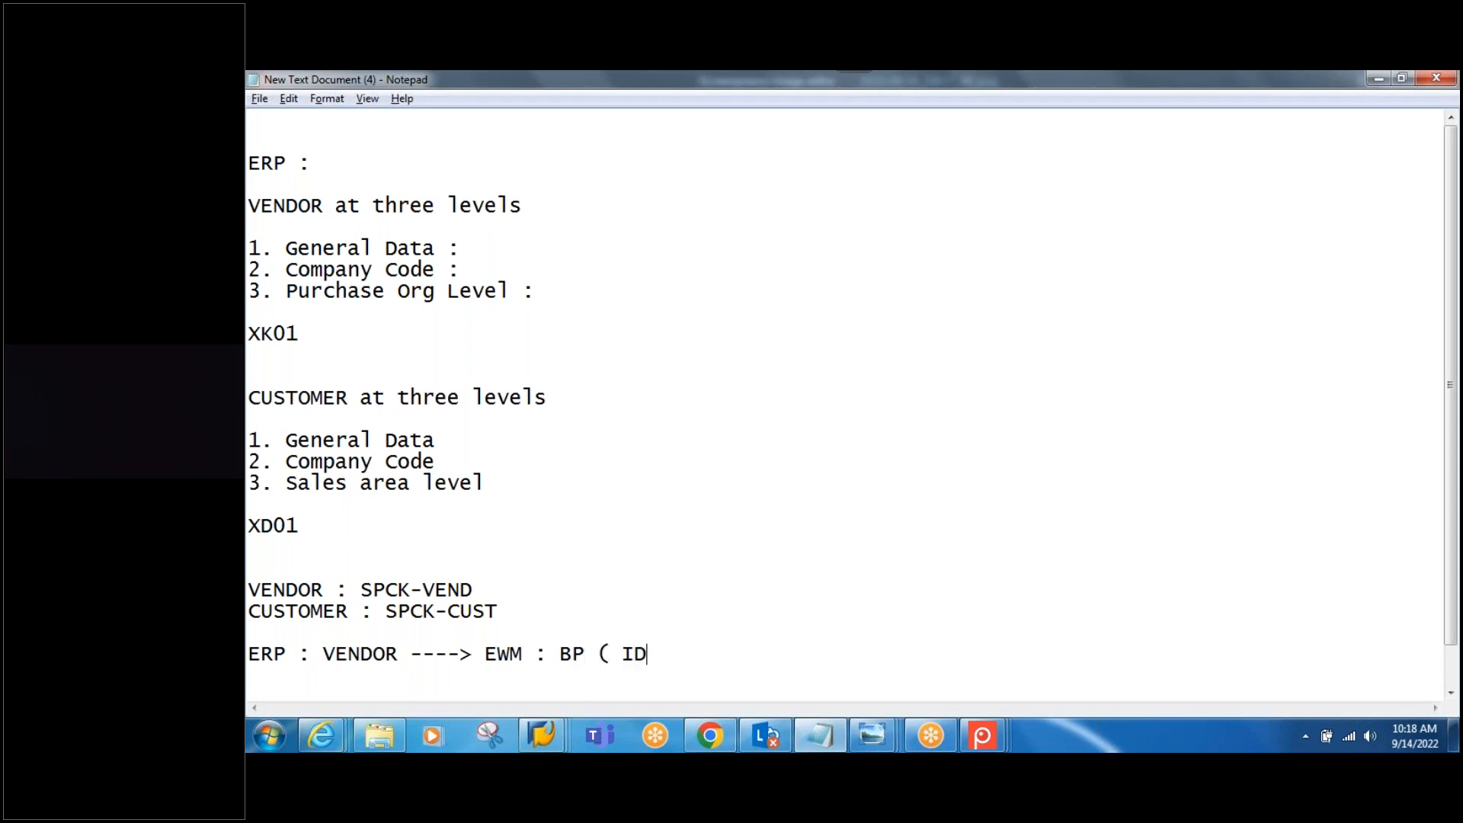
{"action": "type", "text": "TYPE : CRM004 )"}
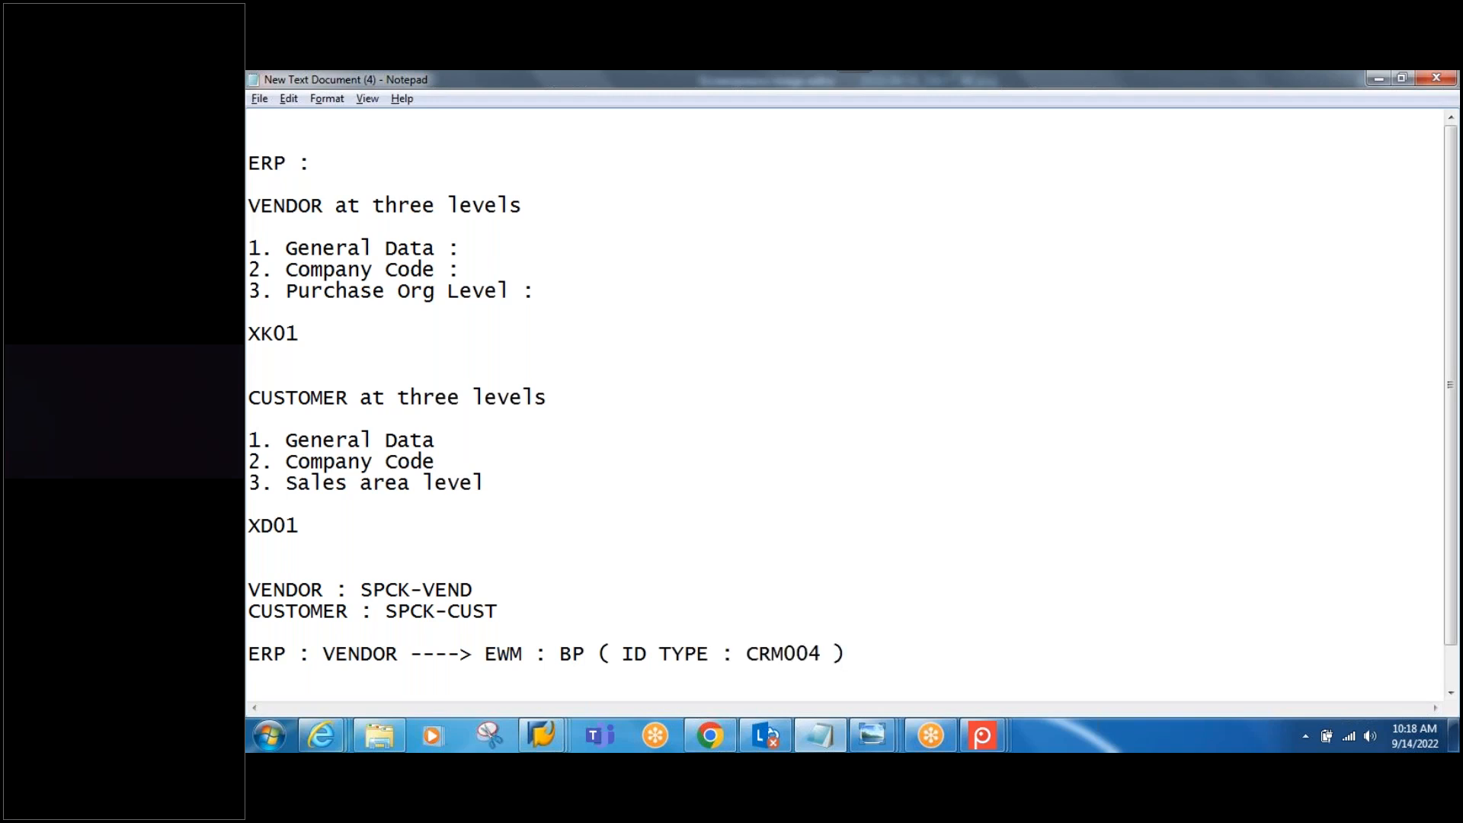
{"action": "key", "text": "Return"}
{"action": "key", "text": "Return"}
{"action": "type", "text": "ER"}
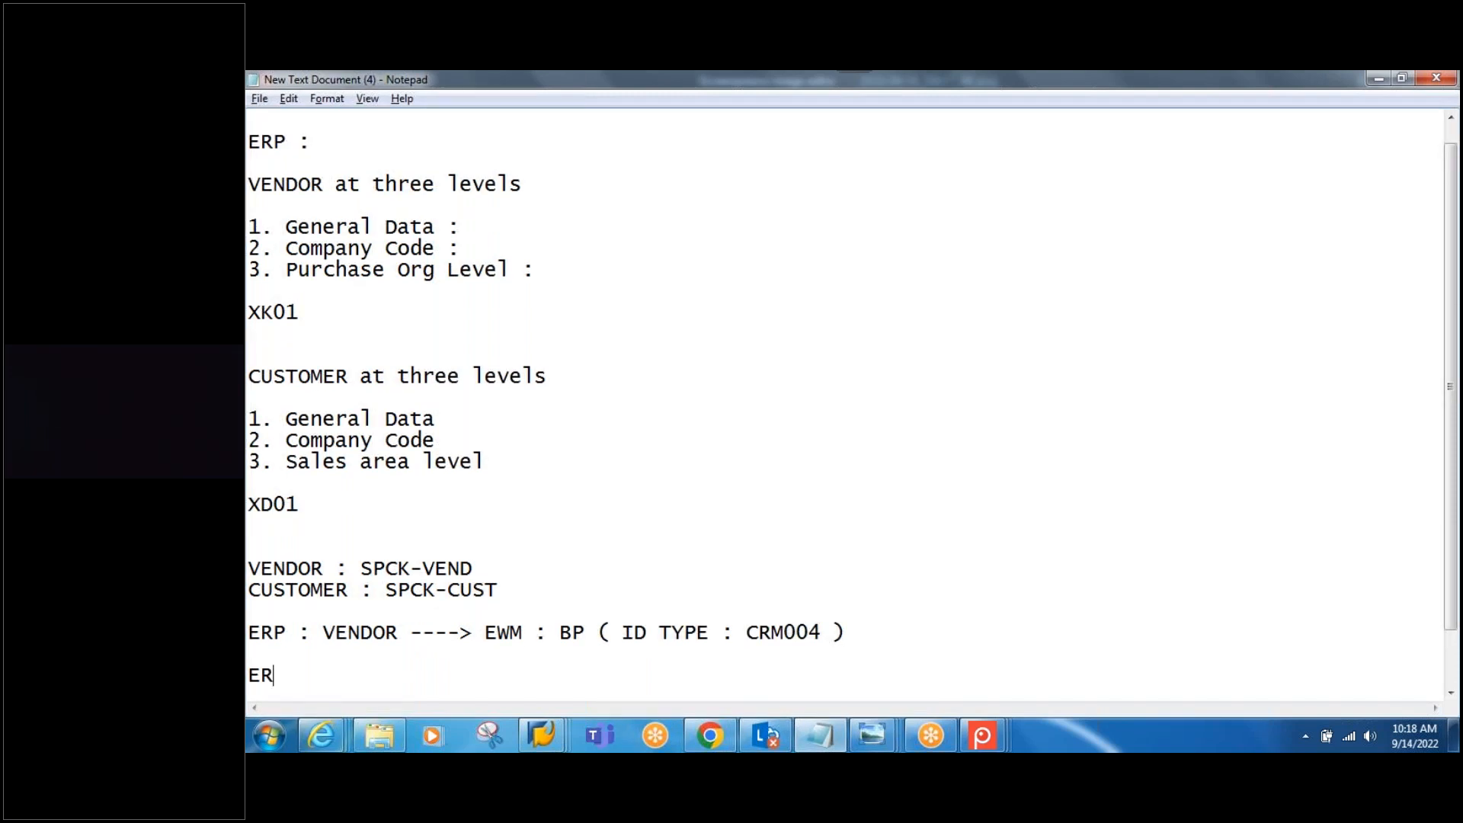
{"action": "type", "text": "P : CUSTOMER ----"}
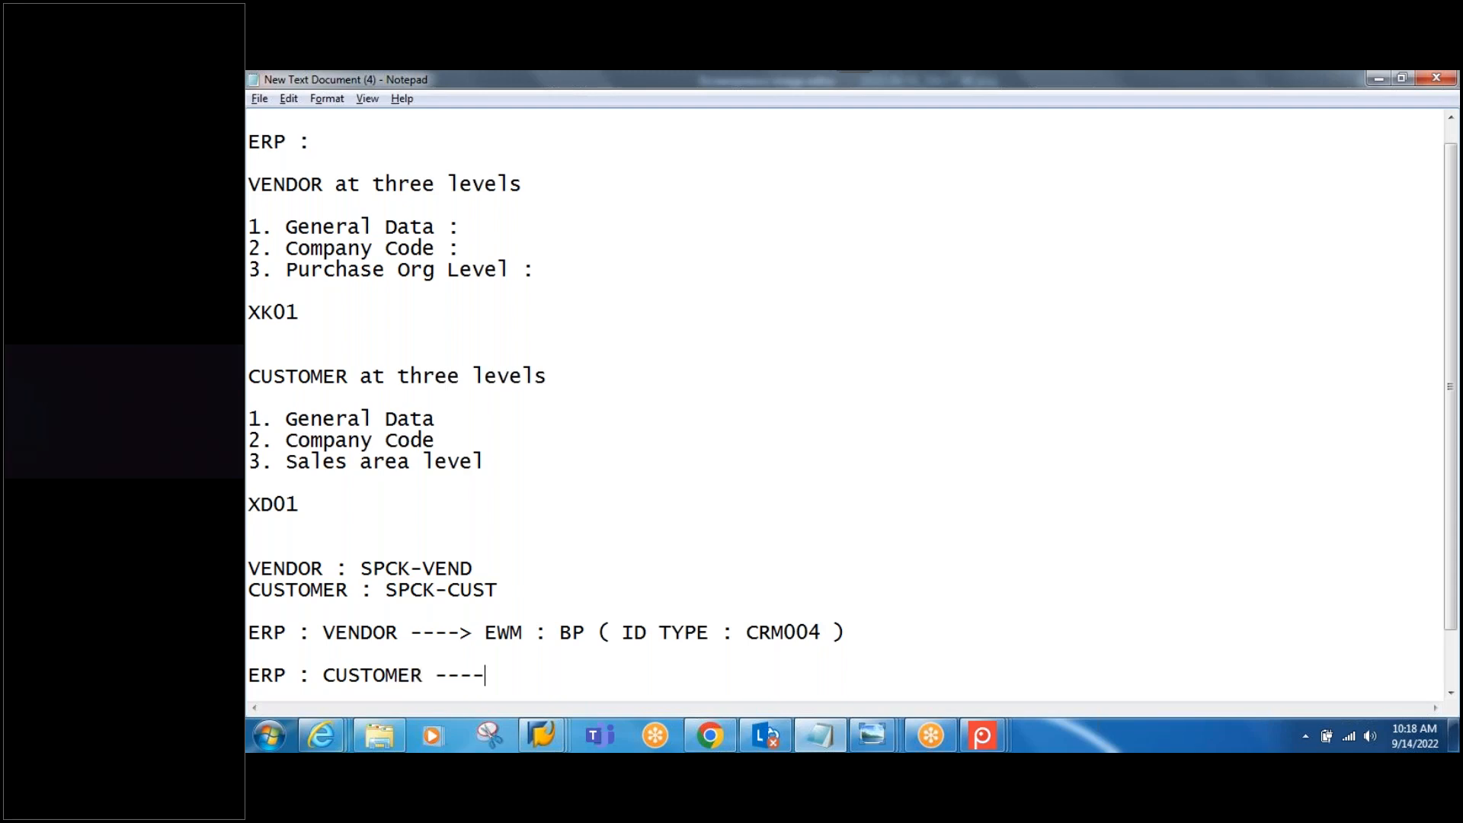
{"action": "type", "text": "> EWM : BP ( ID"}
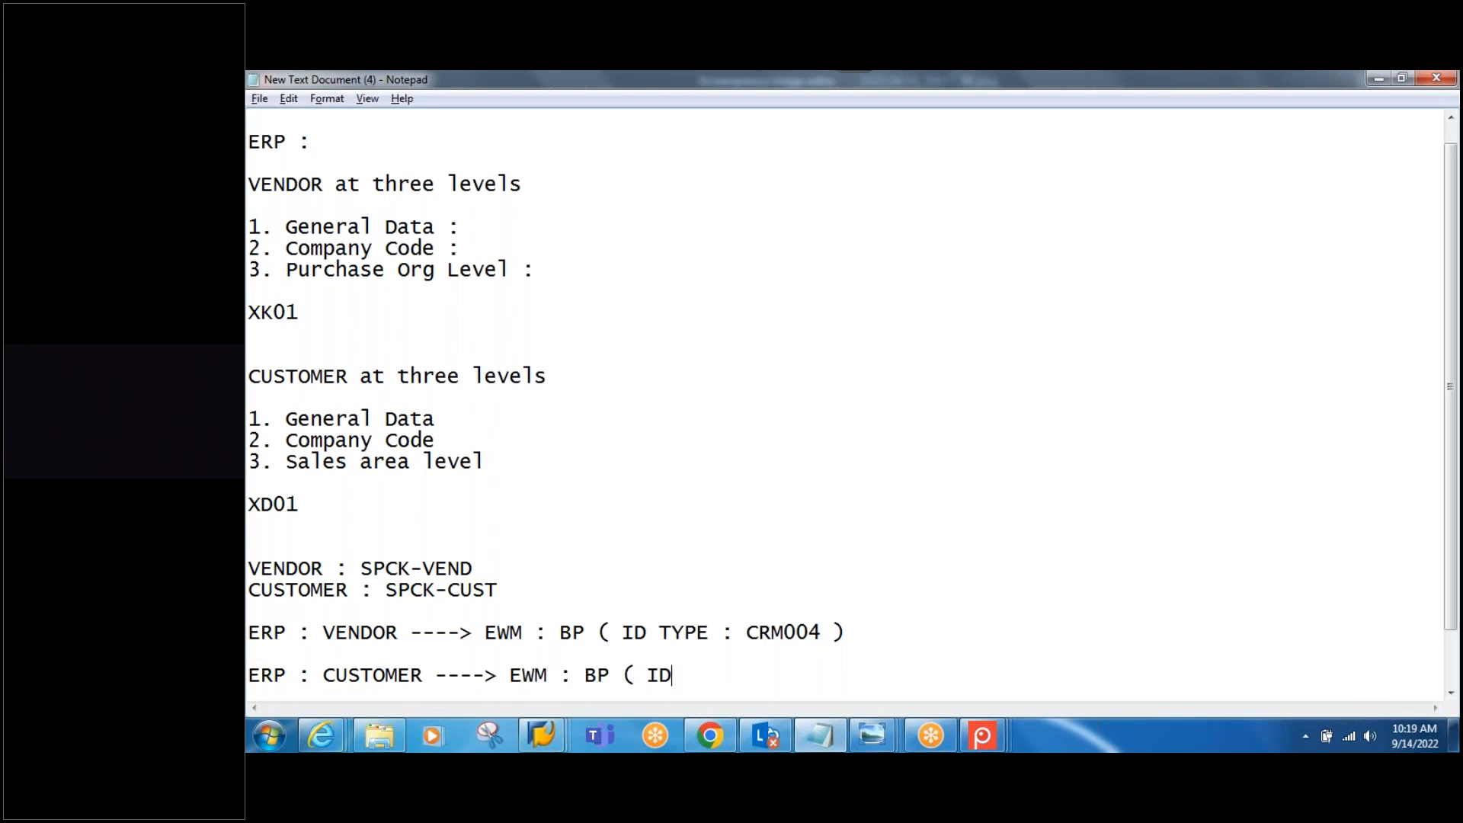
{"action": "type", "text": " TYPE : CRM002"}
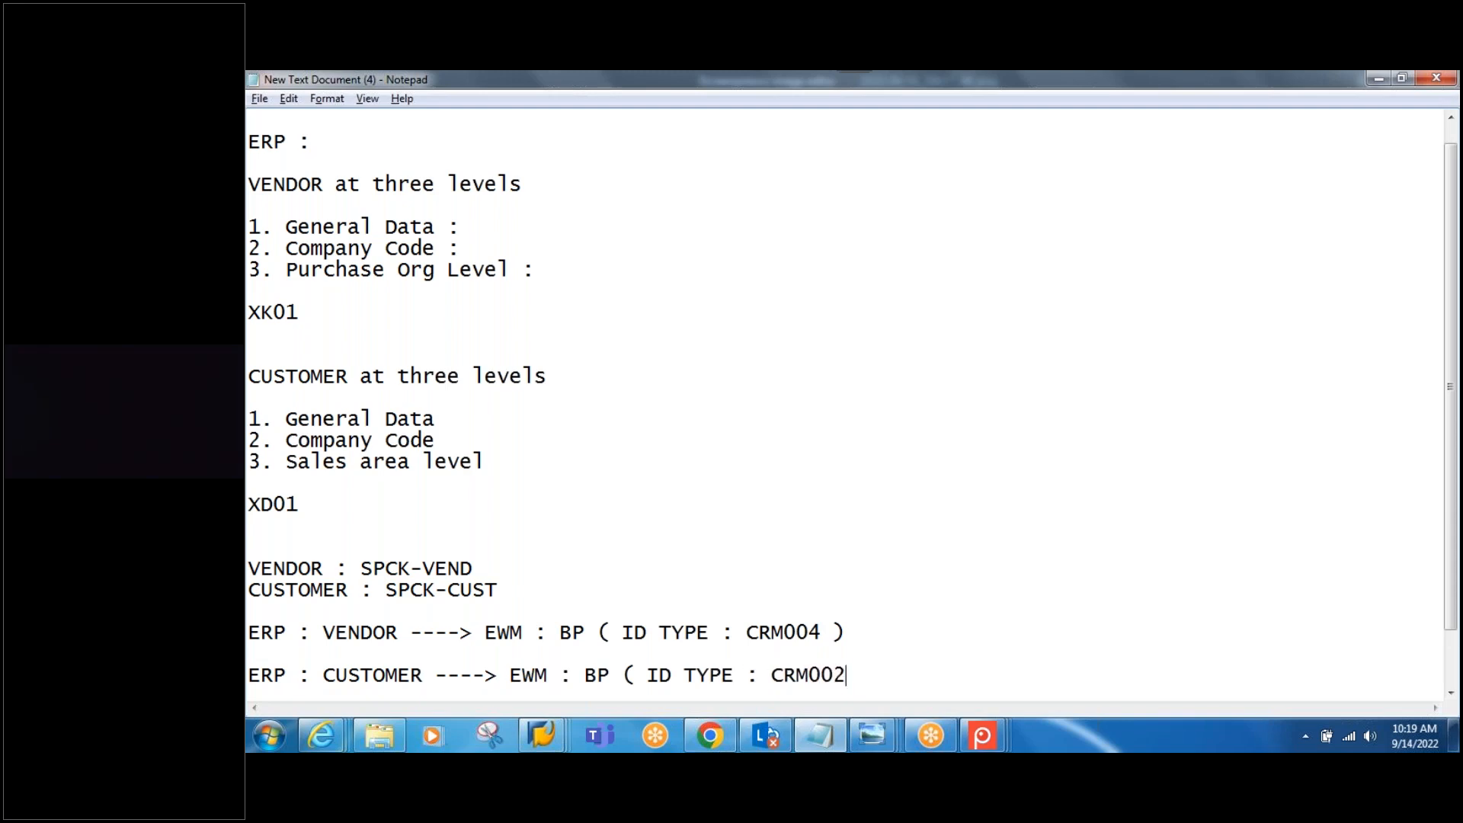
{"action": "type", "text": " )"}
{"action": "scroll", "coordinate": [822, 655], "scroll_direction": "down", "scroll_amount": 1}
{"action": "left_click", "coordinate": [936, 567]}
{"action": "left_click", "coordinate": [876, 631]}
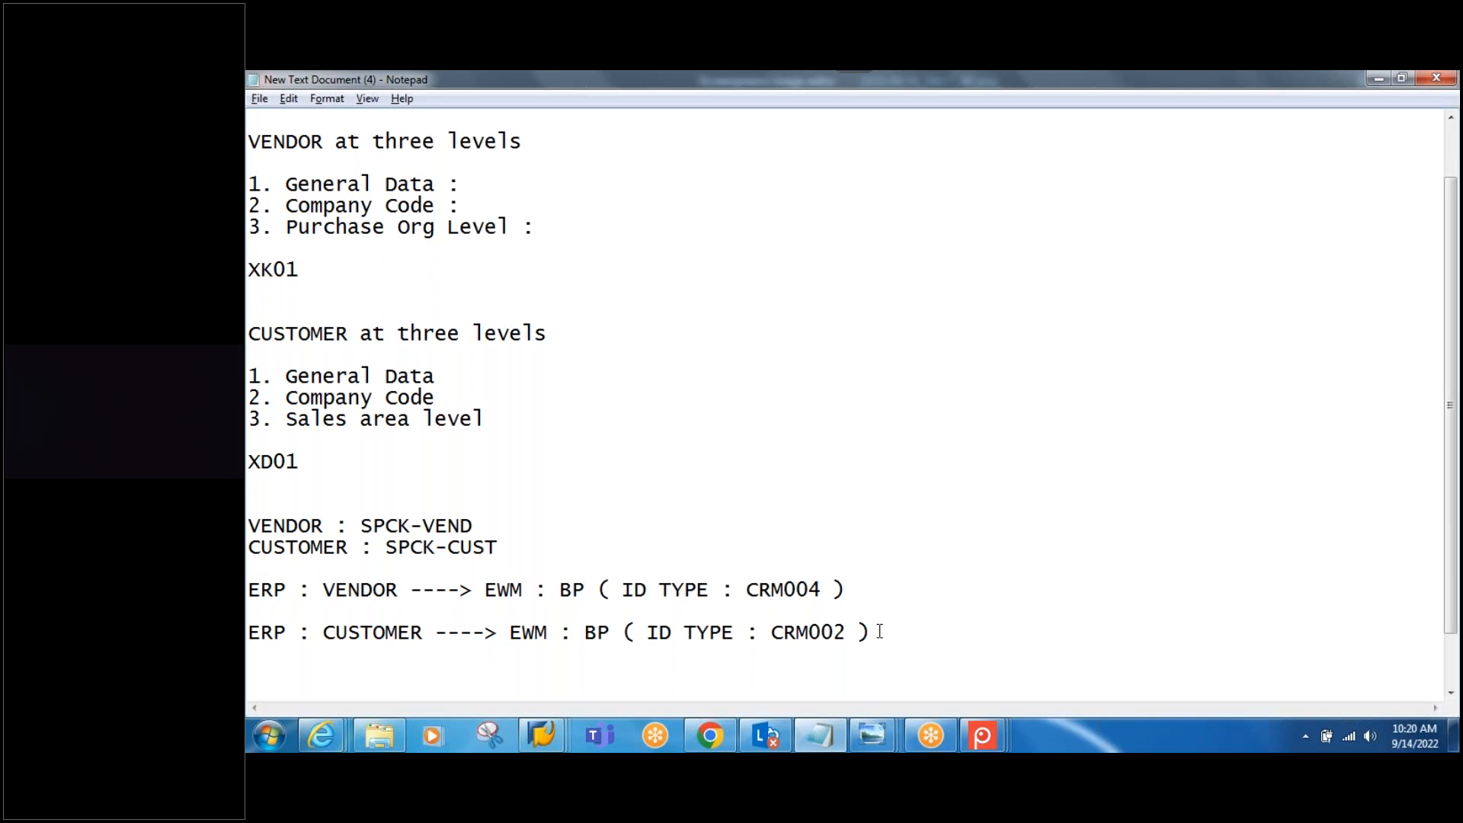
Step: Add the note line 'Enhancement : VN1001 & CU1001' below the CRM002 mapping
{"action": "key", "text": "Return"}
{"action": "key", "text": "Return"}
{"action": "type", "text": "Enhancement : VN"}
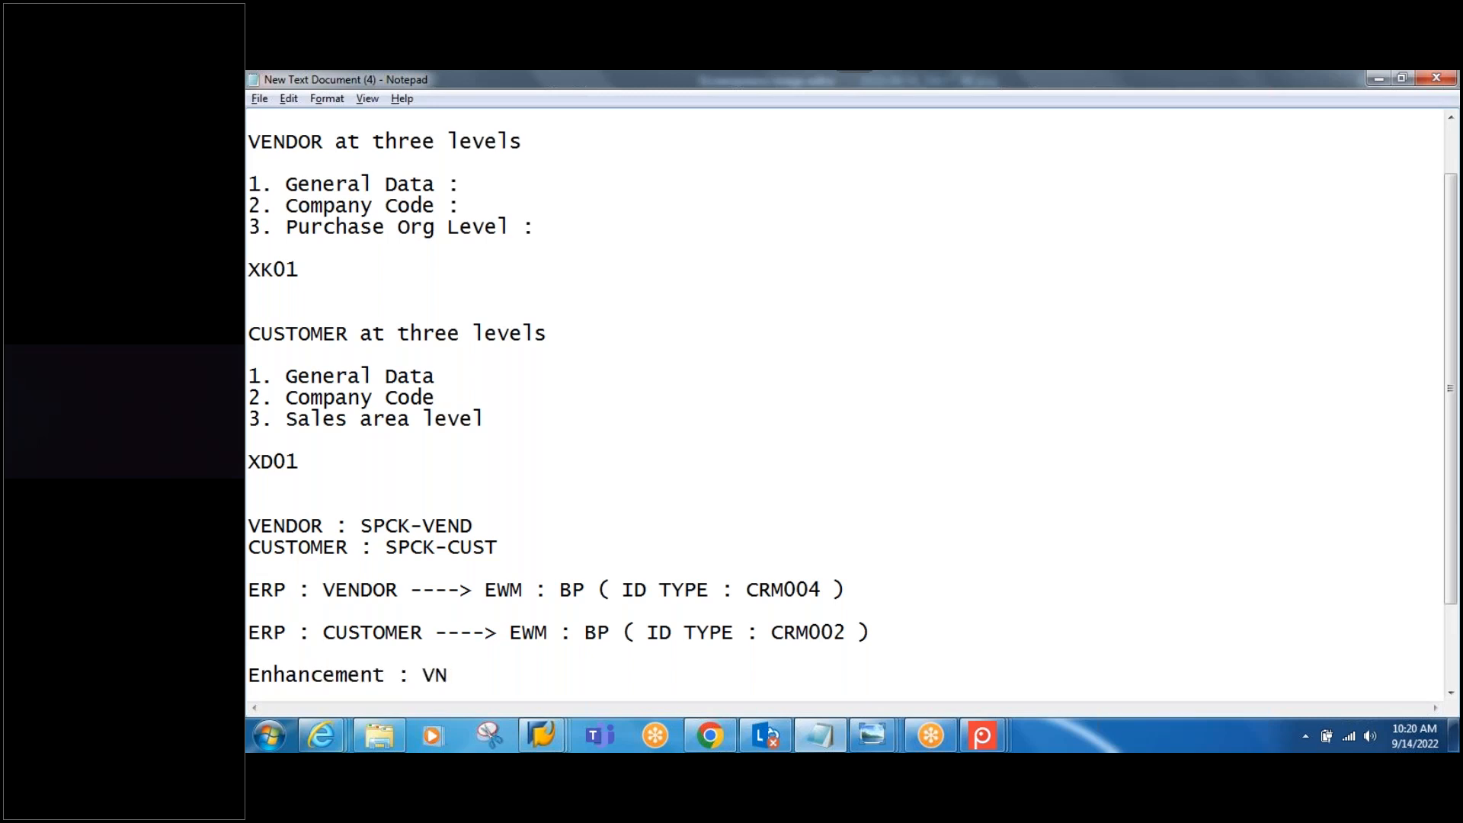
{"action": "type", "text": "1001 & CU1001"}
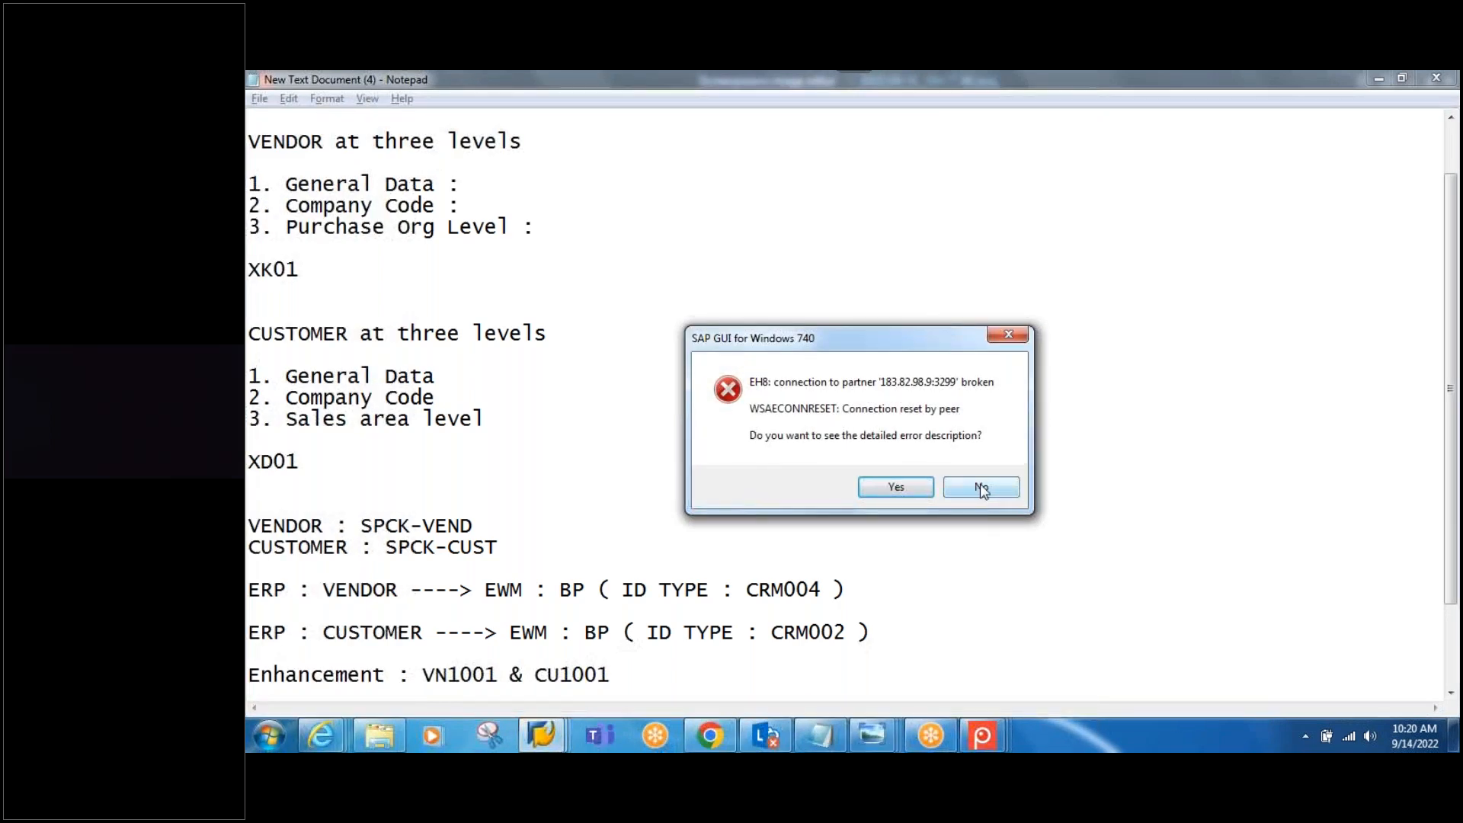
Step: Dismiss the connection error, close the extra Easy Access window, and open a new session beside SPCK-VEND
{"action": "left_click", "coordinate": [974, 481]}
{"action": "mouse_move", "coordinate": [553, 730]}
{"action": "left_click", "coordinate": [697, 639]}
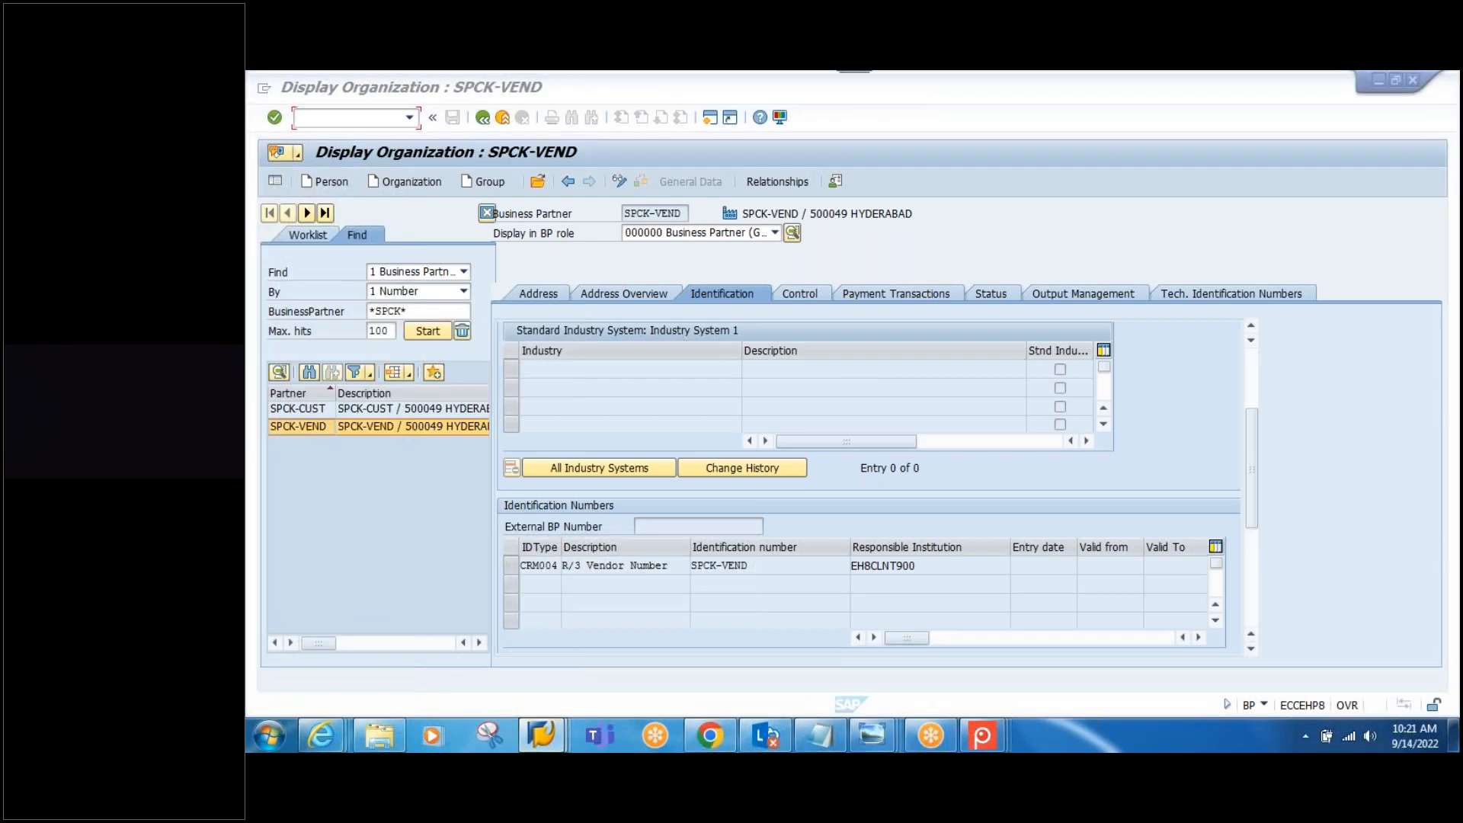
{"action": "mouse_move", "coordinate": [538, 743]}
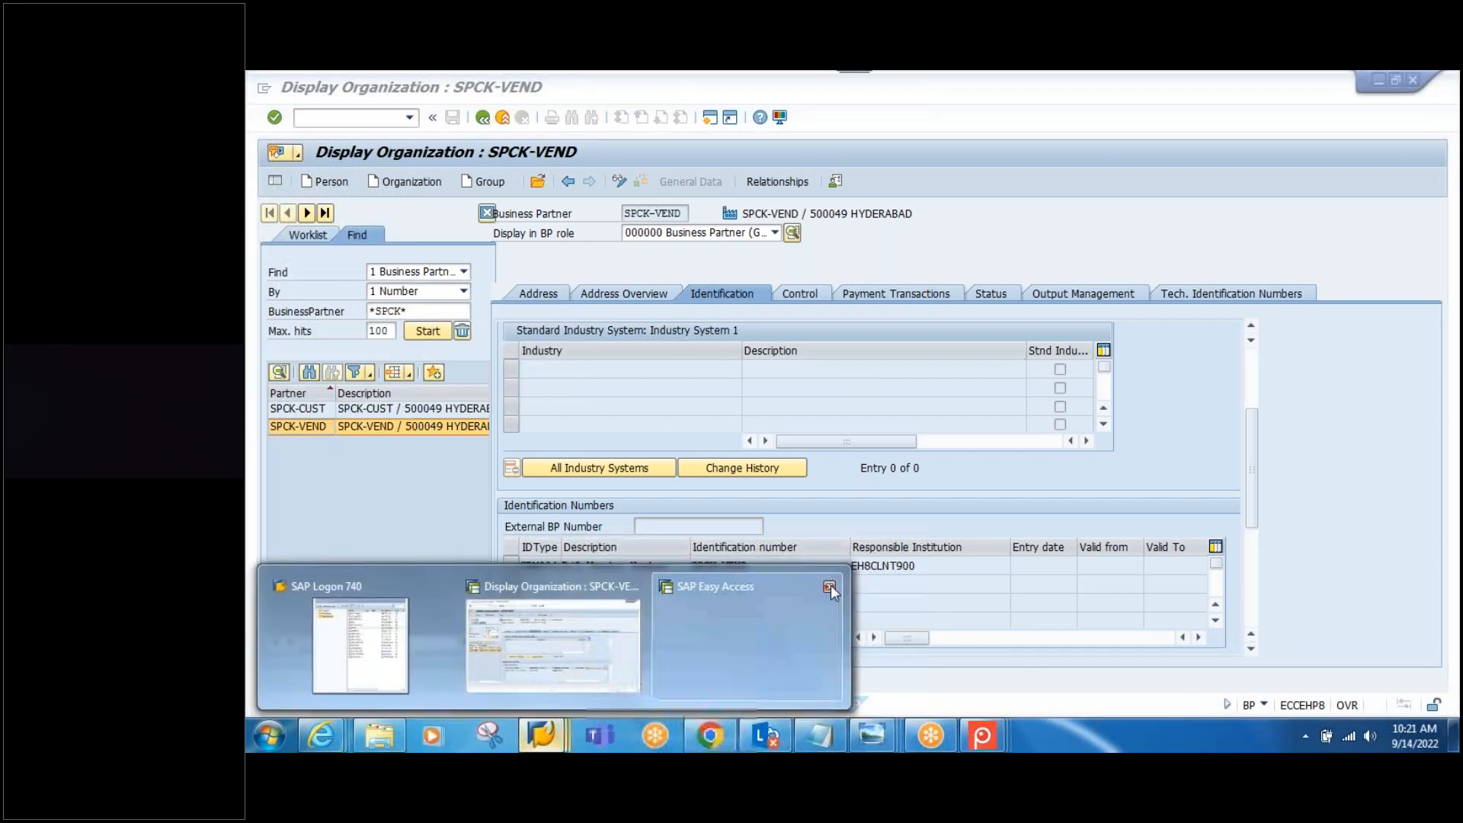
{"action": "left_click", "coordinate": [829, 588]}
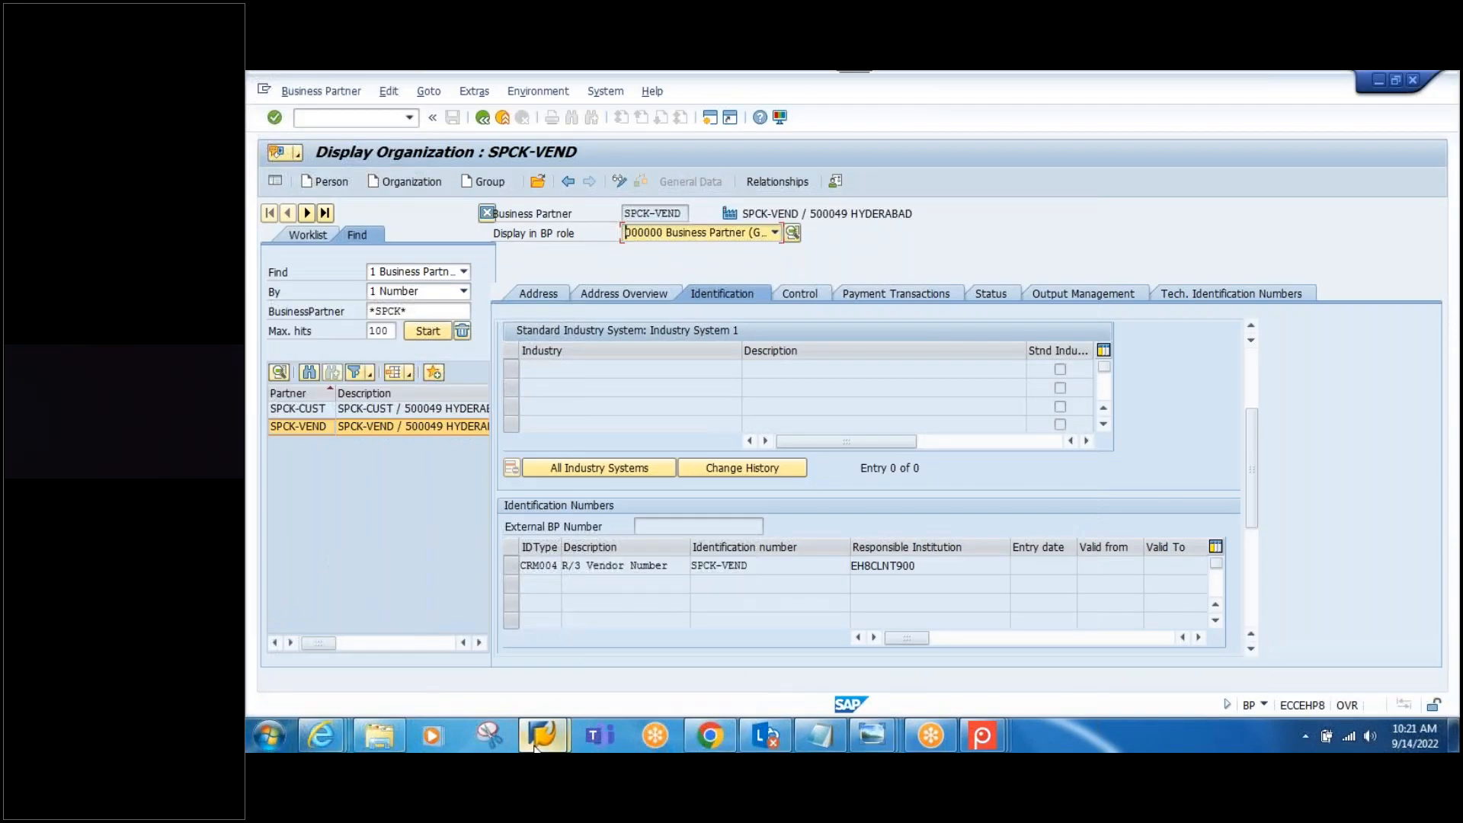
{"action": "mouse_move", "coordinate": [538, 743]}
{"action": "left_click", "coordinate": [632, 678]}
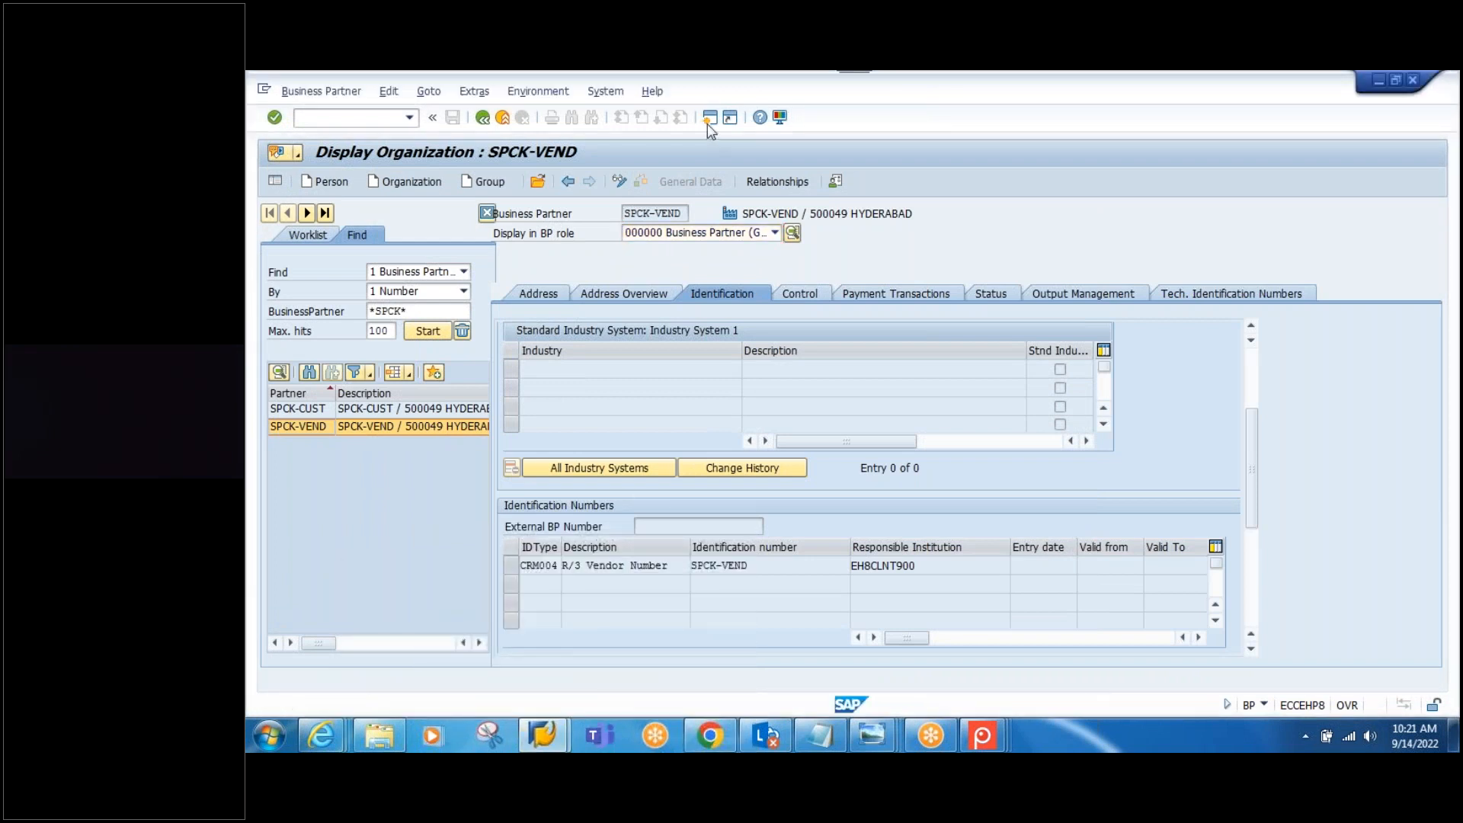
{"action": "left_click", "coordinate": [709, 117]}
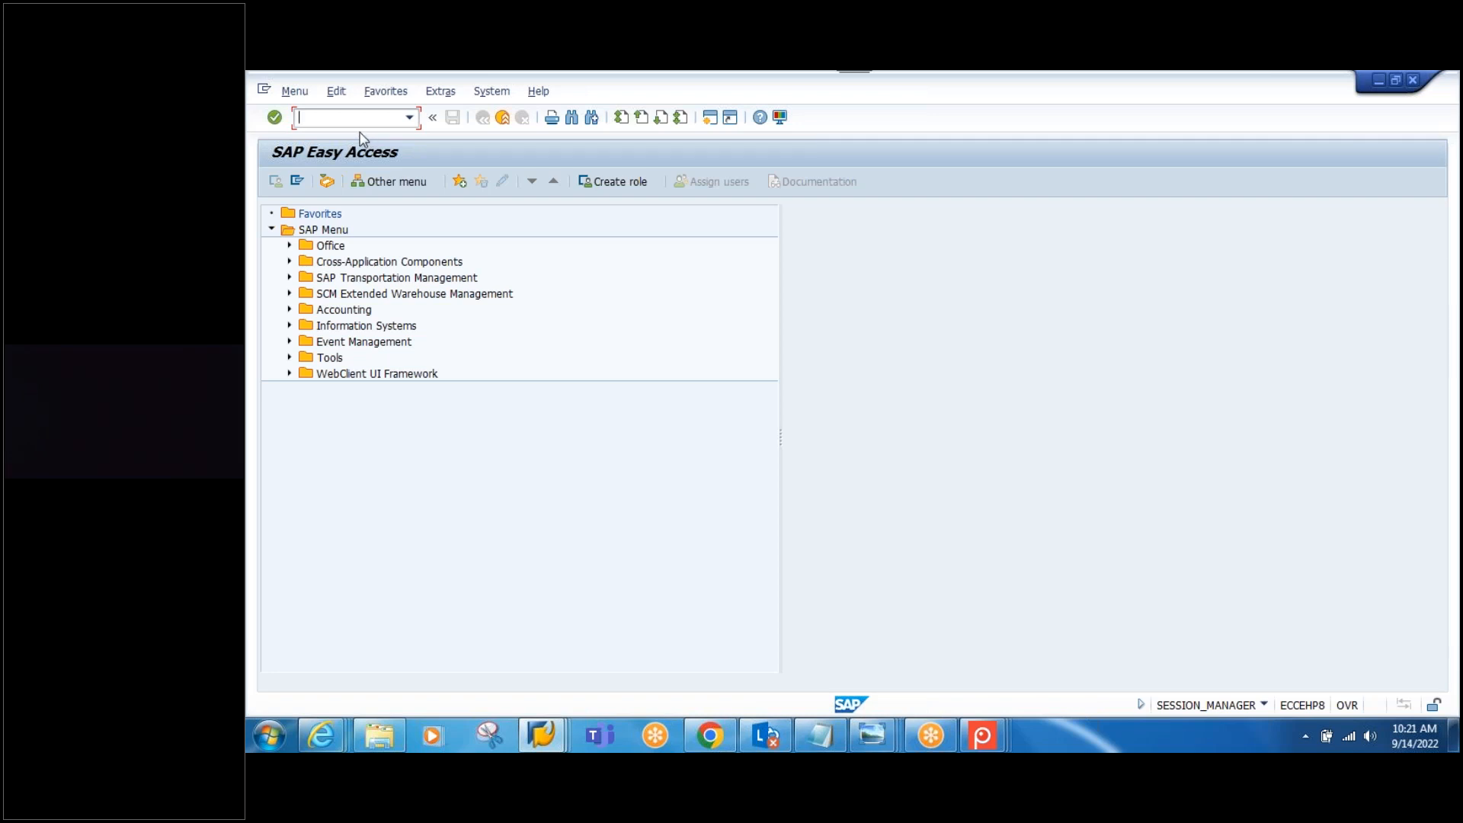
Step: Run SPRO and expand the IMG to SCM EWM > SCM Basis > Integration > BAdIs > Location and Business Partner
{"action": "type", "text": "spro"}
{"action": "key", "text": "Return"}
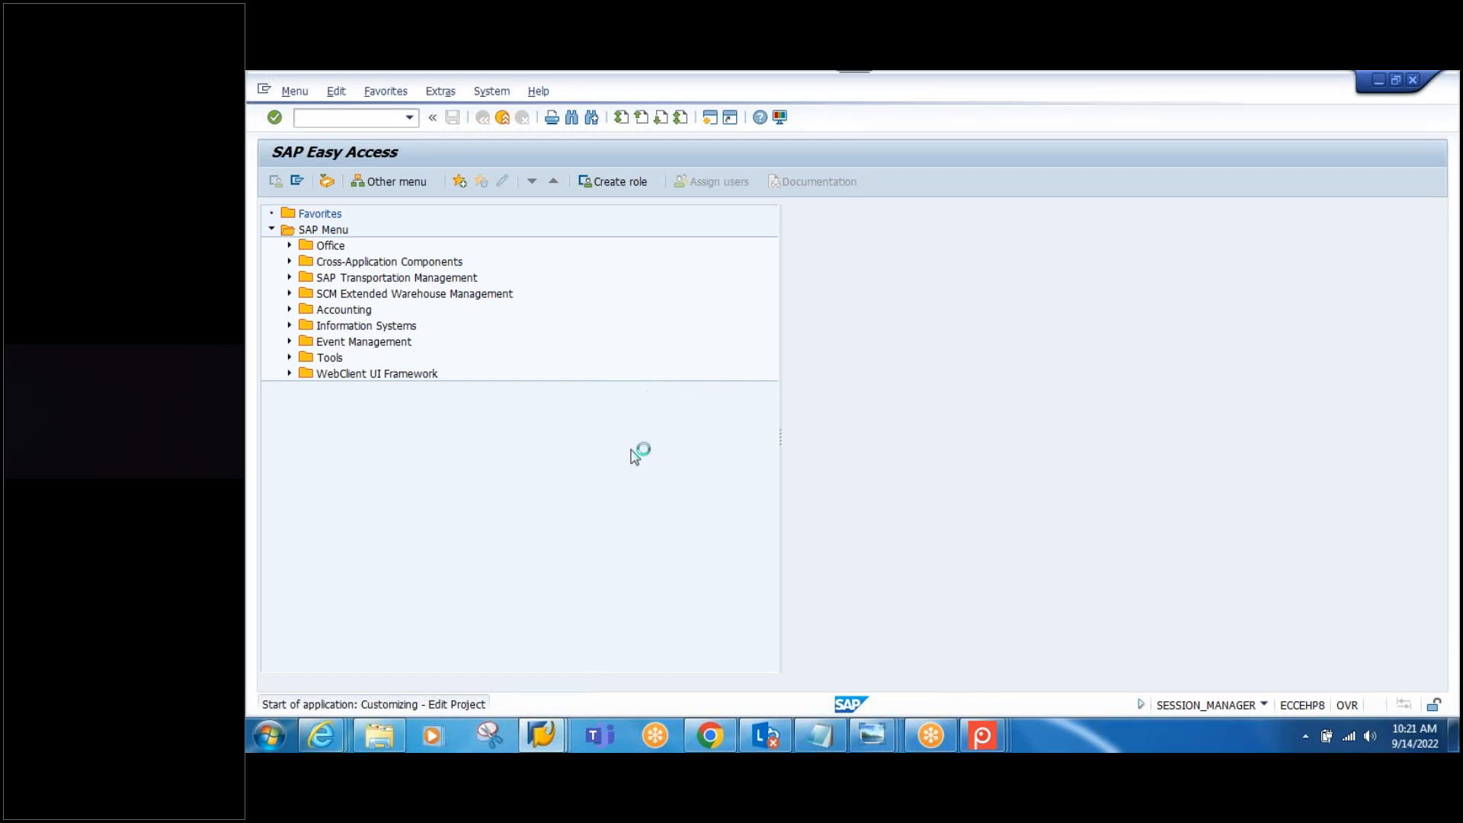
{"action": "left_click", "coordinate": [350, 181]}
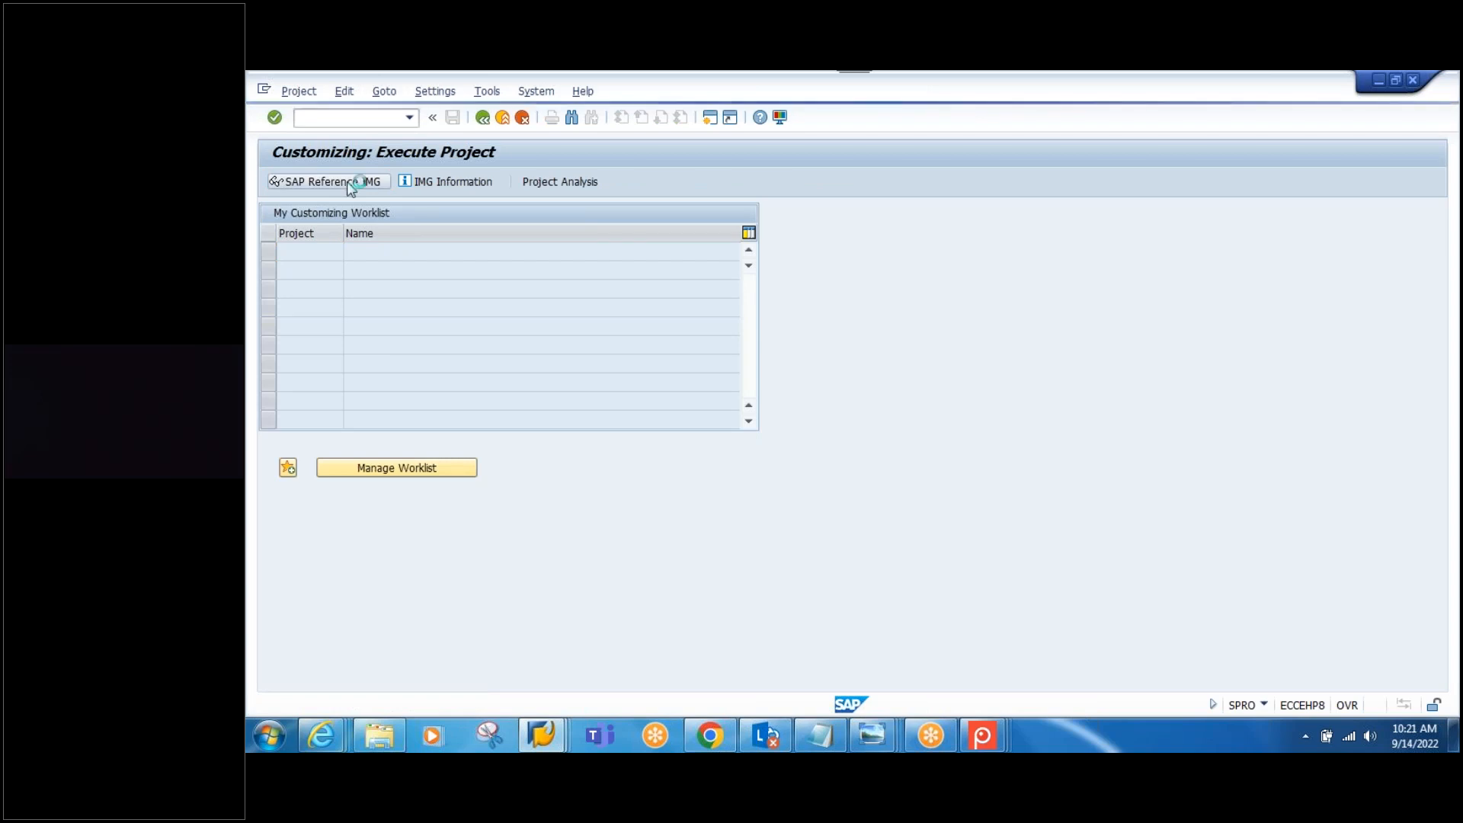
{"action": "left_click", "coordinate": [288, 343]}
{"action": "left_click", "coordinate": [306, 373]}
{"action": "left_click", "coordinate": [323, 358]}
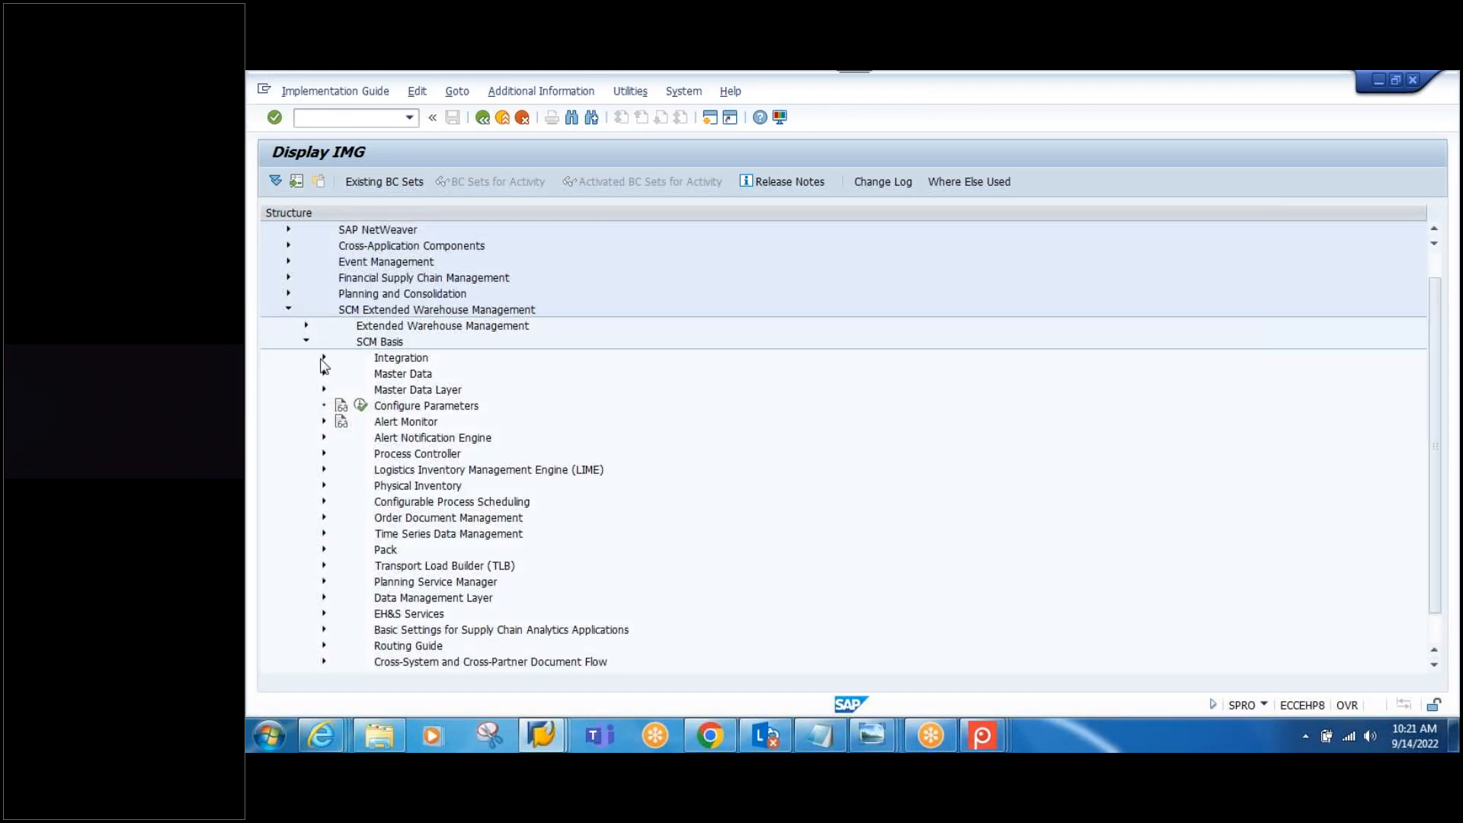
{"action": "left_click", "coordinate": [494, 408]}
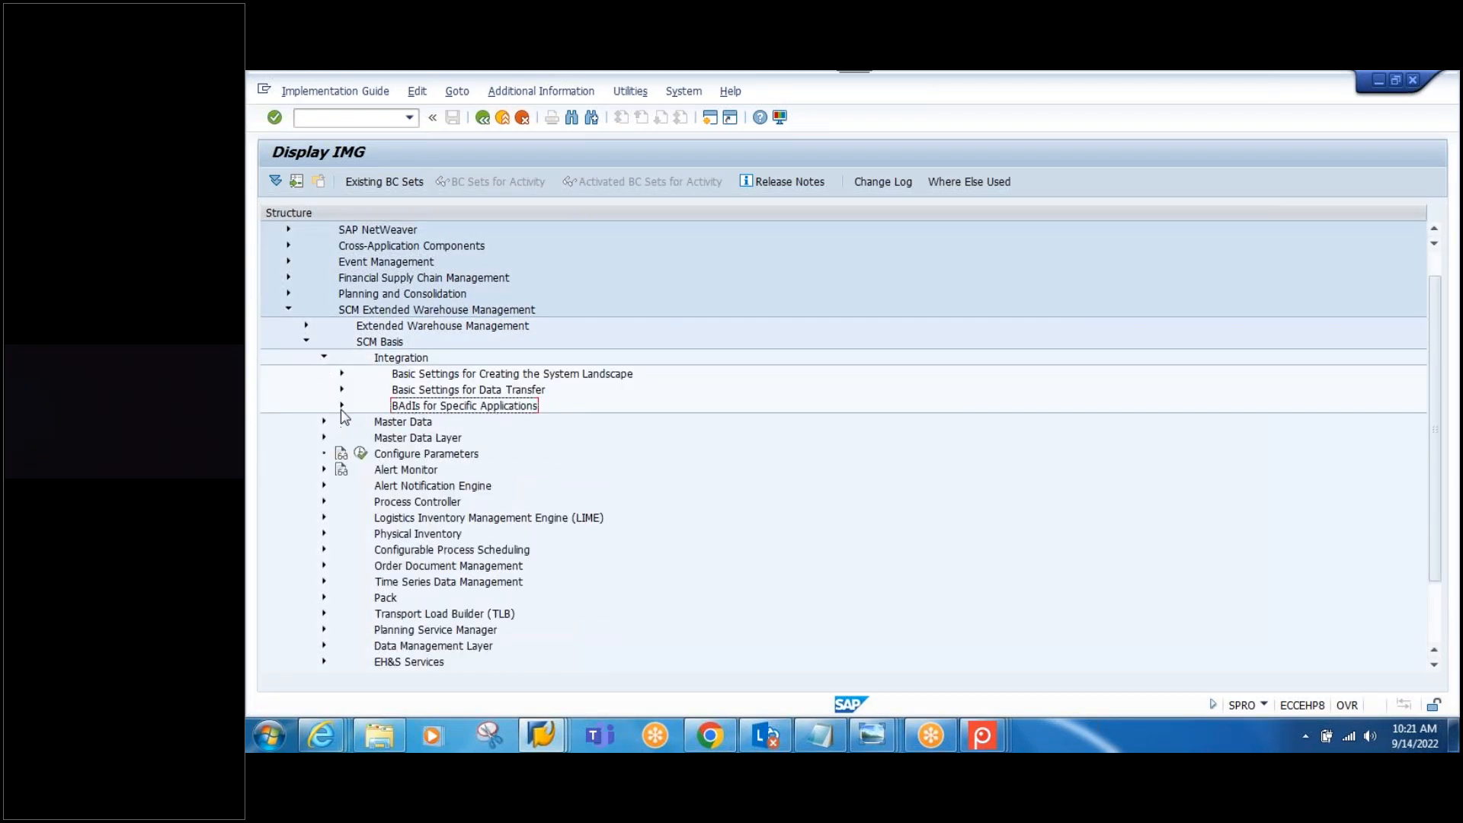
{"action": "left_click", "coordinate": [341, 406]}
{"action": "left_click", "coordinate": [486, 424]}
{"action": "left_click", "coordinate": [359, 422]}
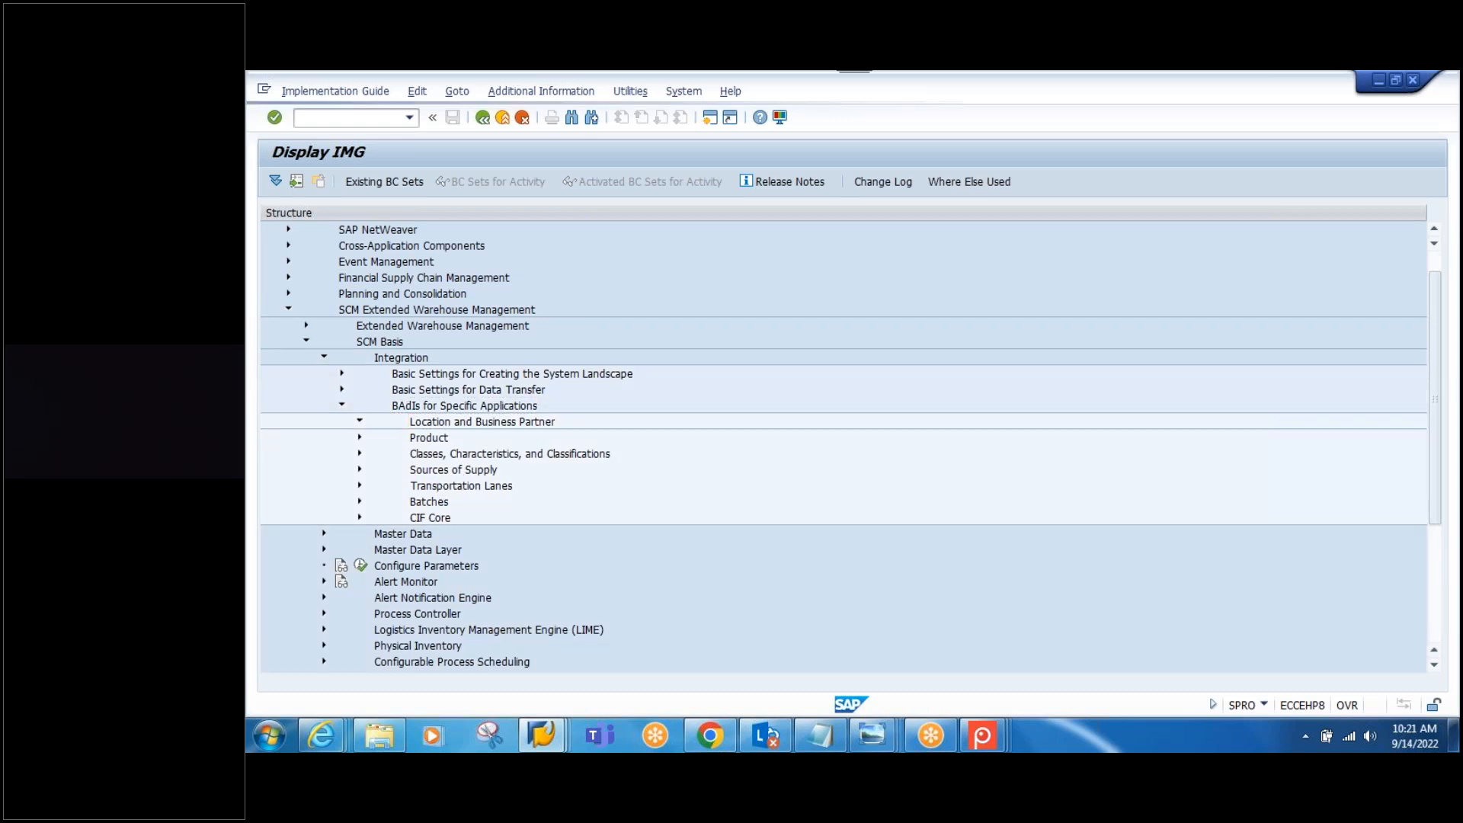
Step: Execute the Inbound Processing for Business Partner BAdI, close it, and show its documentation
{"action": "left_click", "coordinate": [568, 441]}
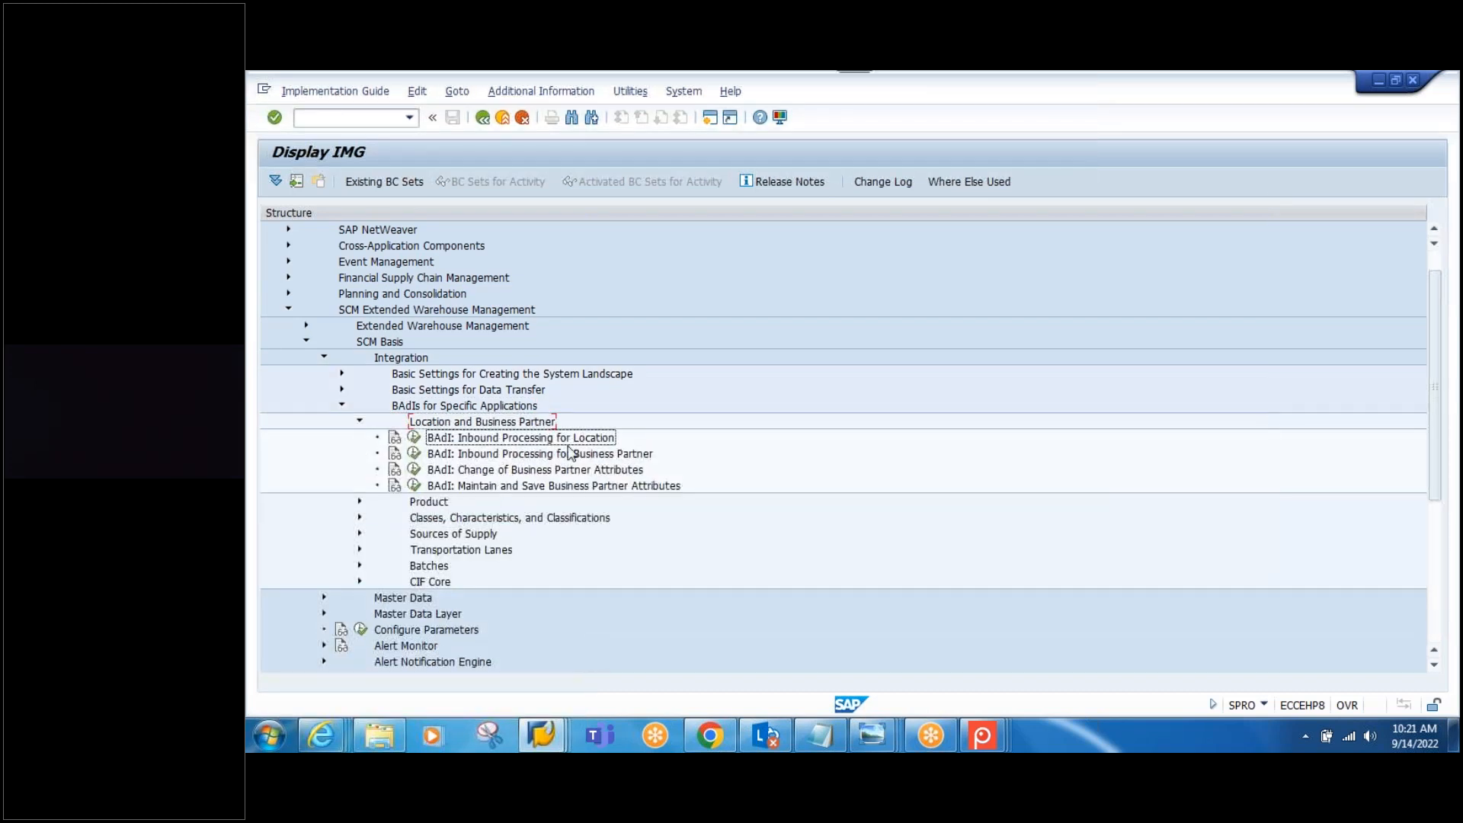
{"action": "left_click", "coordinate": [414, 455]}
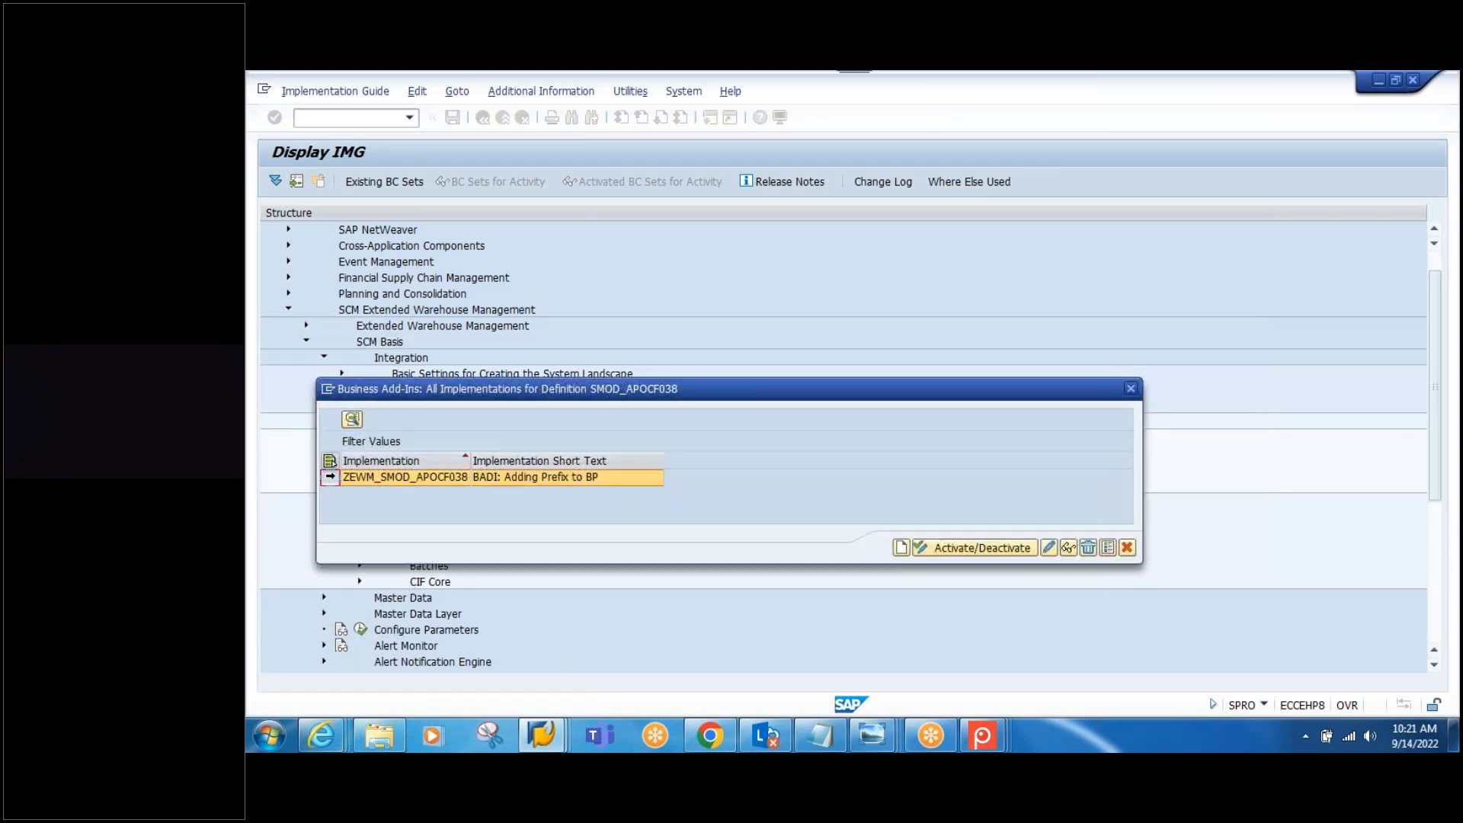
{"action": "left_click", "coordinate": [1129, 389]}
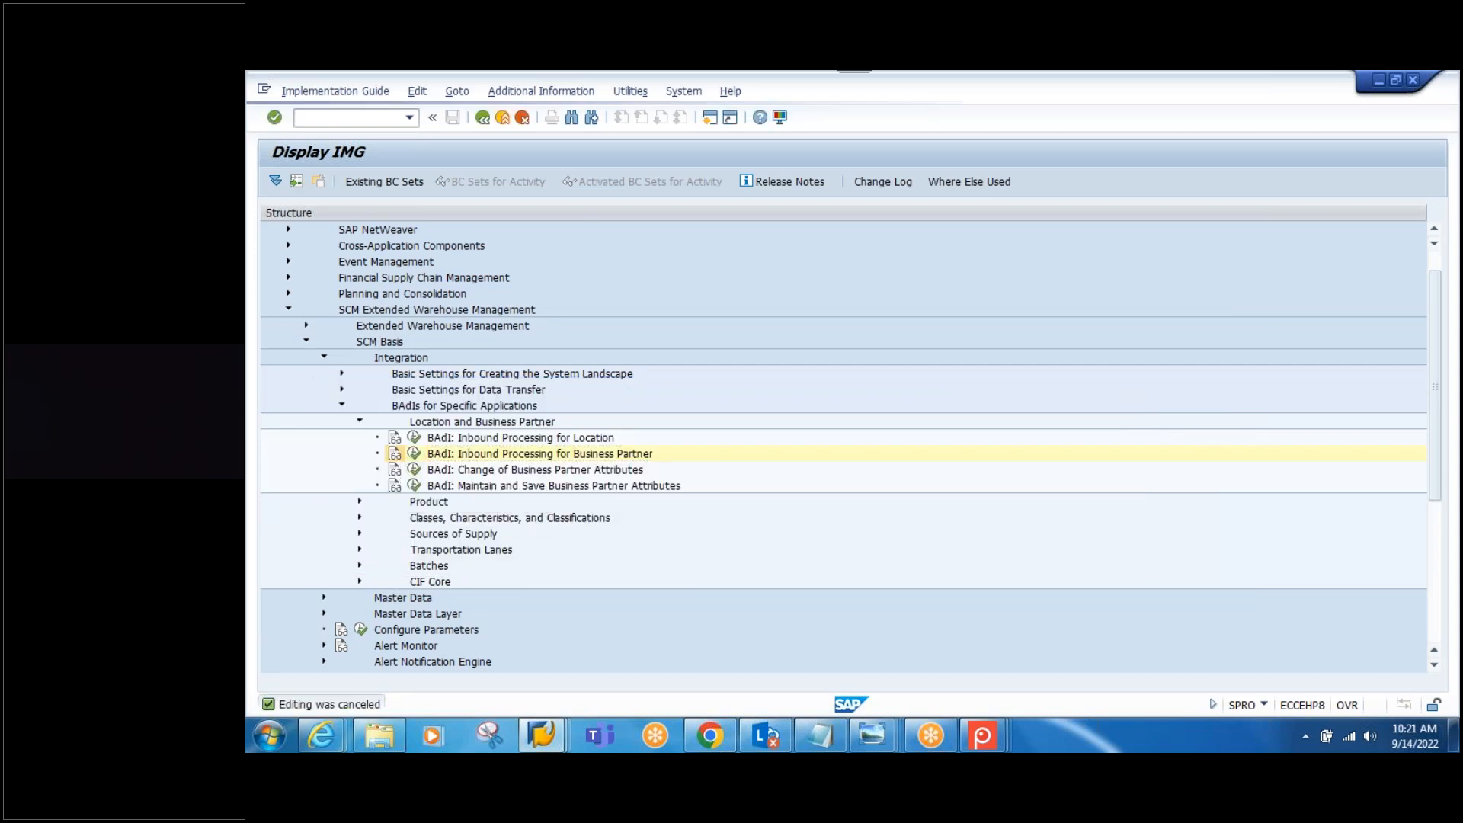
{"action": "left_click", "coordinate": [394, 454]}
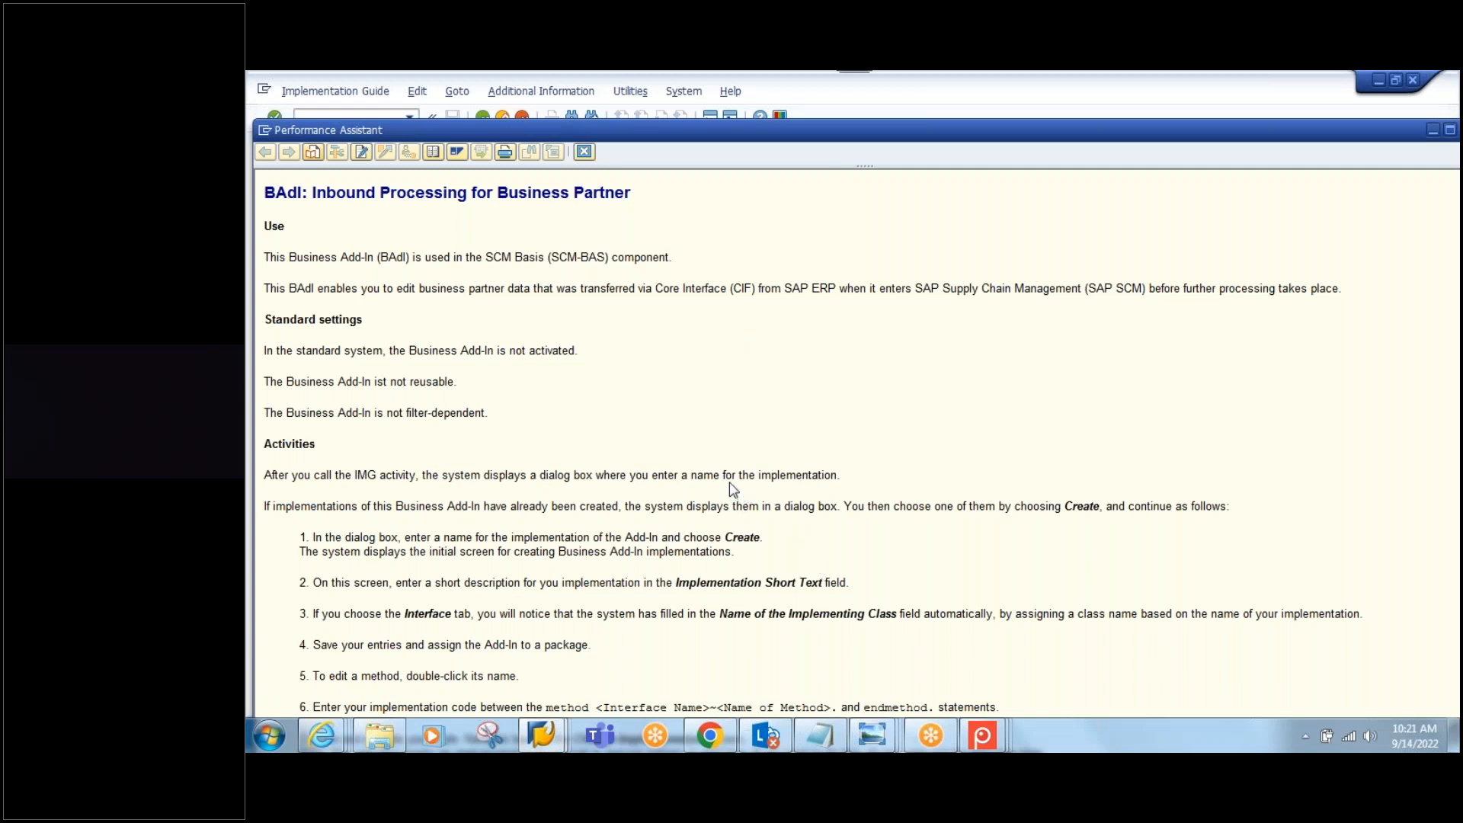
Step: Close the BAdI documentation and go back twice toward SAP Easy Access
{"action": "left_click_drag", "start_coordinate": [644, 131], "coordinate": [637, 82]}
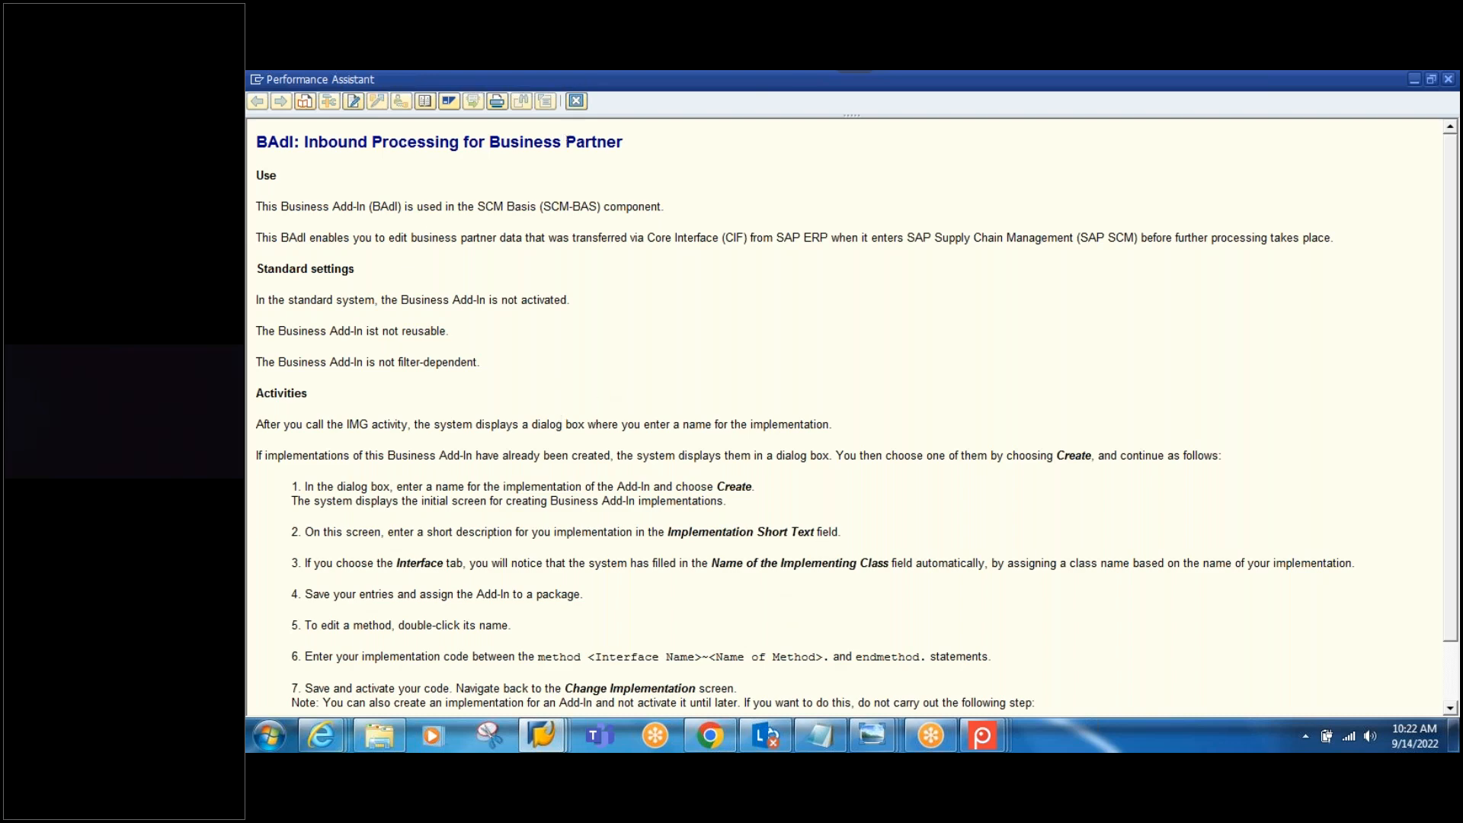
{"action": "left_click", "coordinate": [576, 101]}
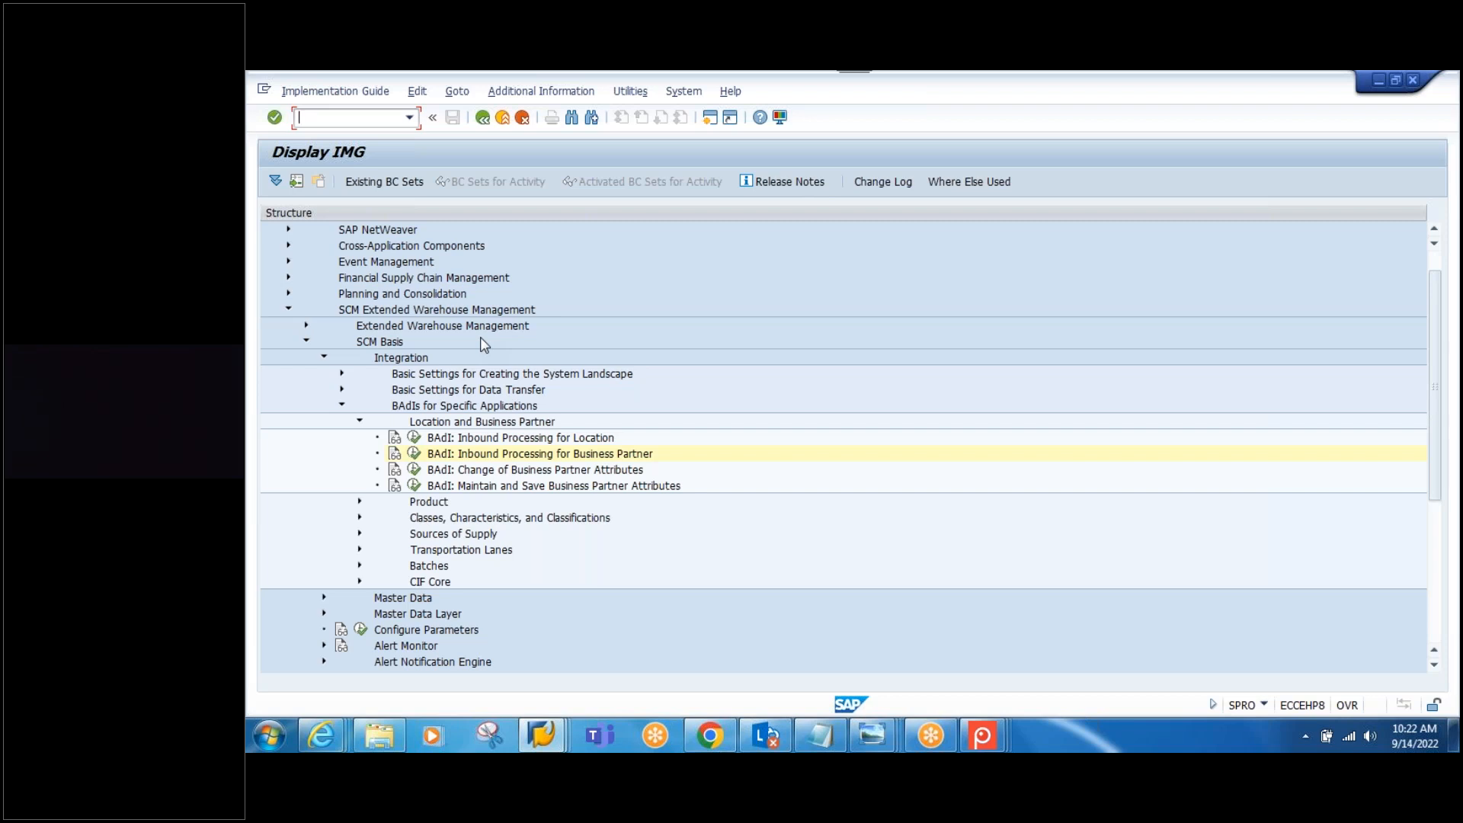
{"action": "left_click", "coordinate": [481, 119]}
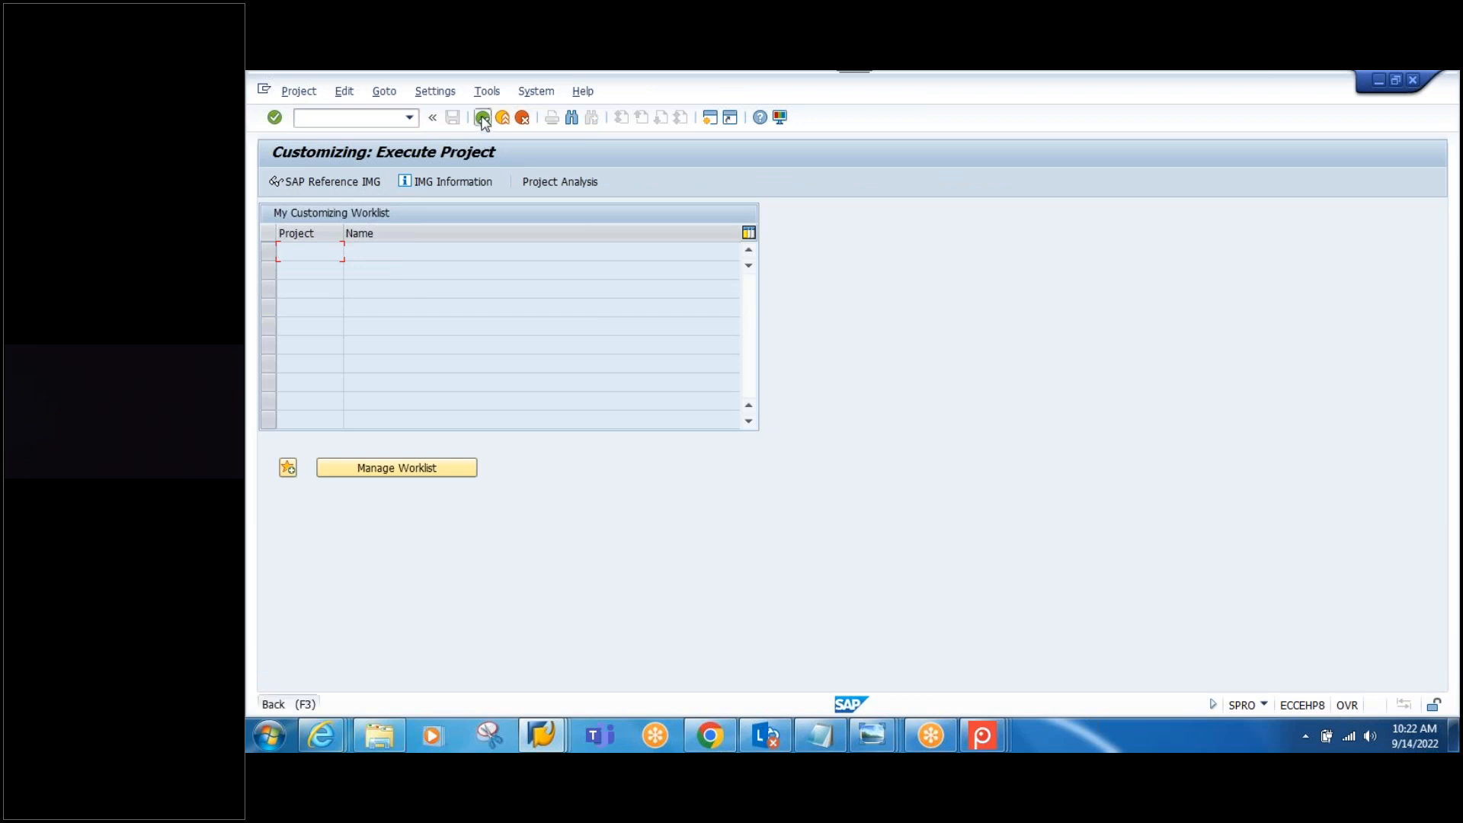
{"action": "left_click", "coordinate": [482, 118]}
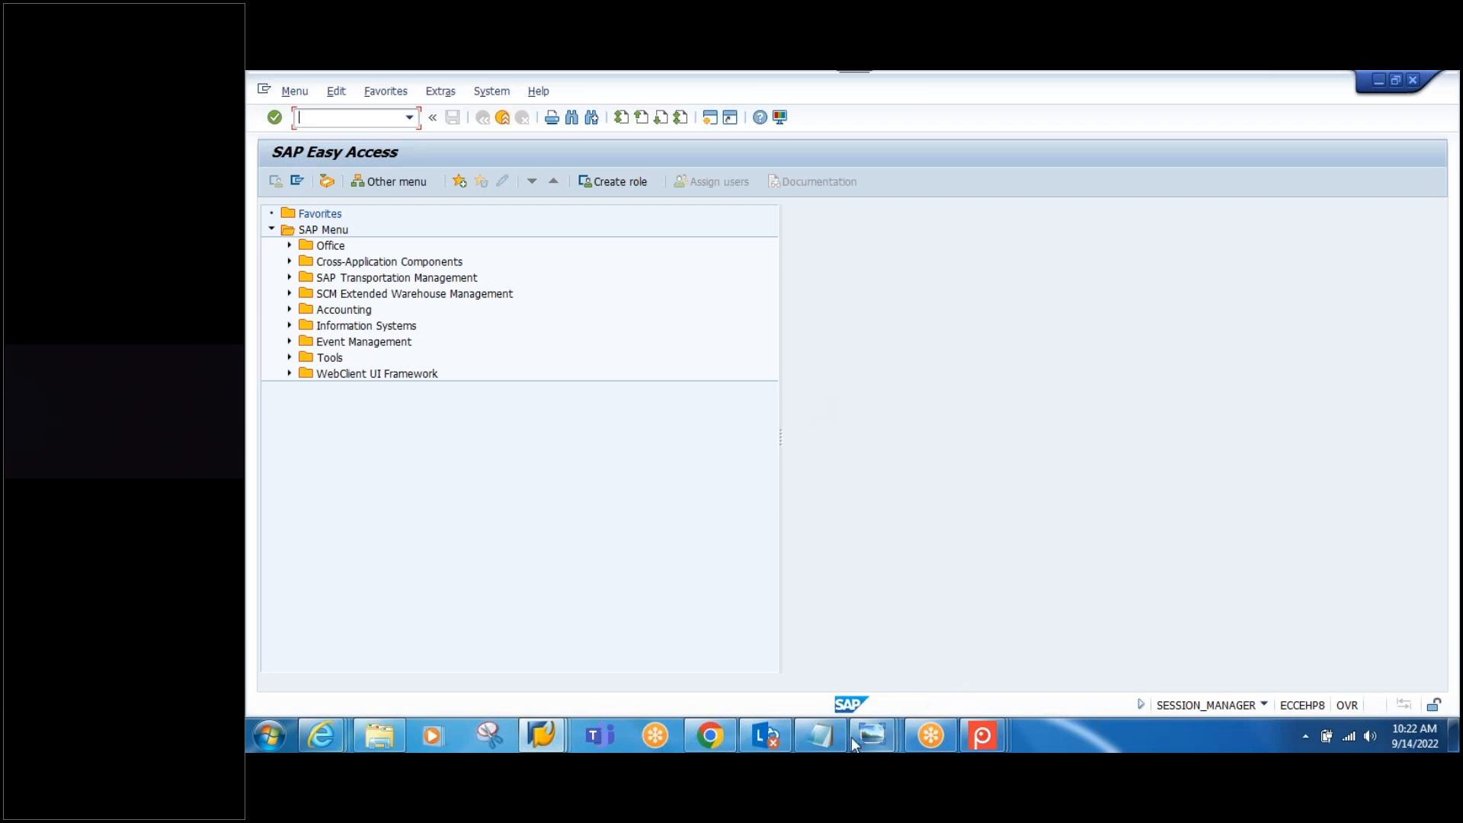
Step: Highlight the XK01 vendor and XD01 customer transactions in the Notepad notes
{"action": "left_click", "coordinate": [820, 737]}
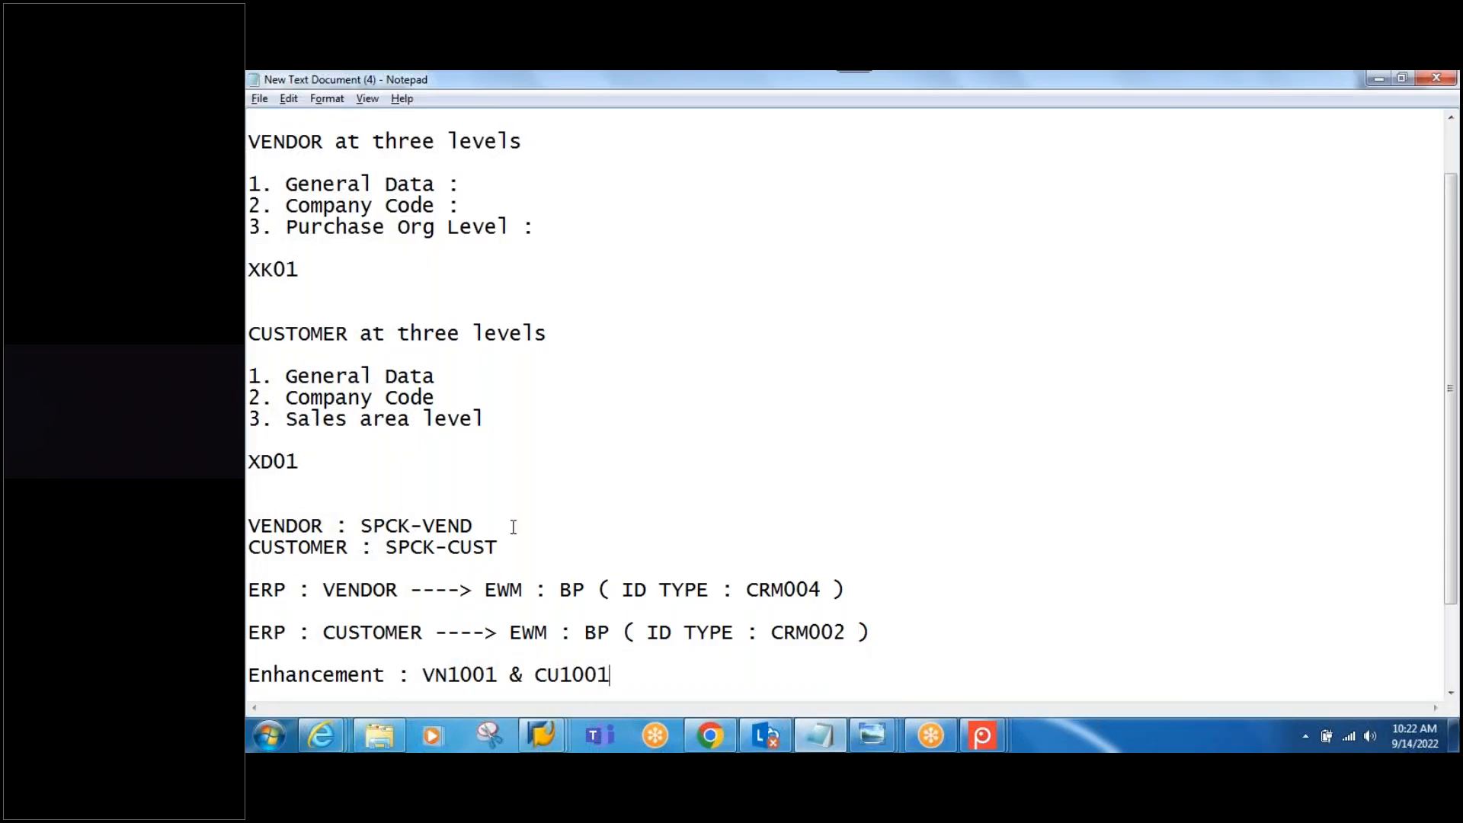
{"action": "scroll", "coordinate": [525, 405], "scroll_direction": "up", "scroll_amount": 1}
{"action": "left_click_drag", "start_coordinate": [336, 333], "coordinate": [248, 333]}
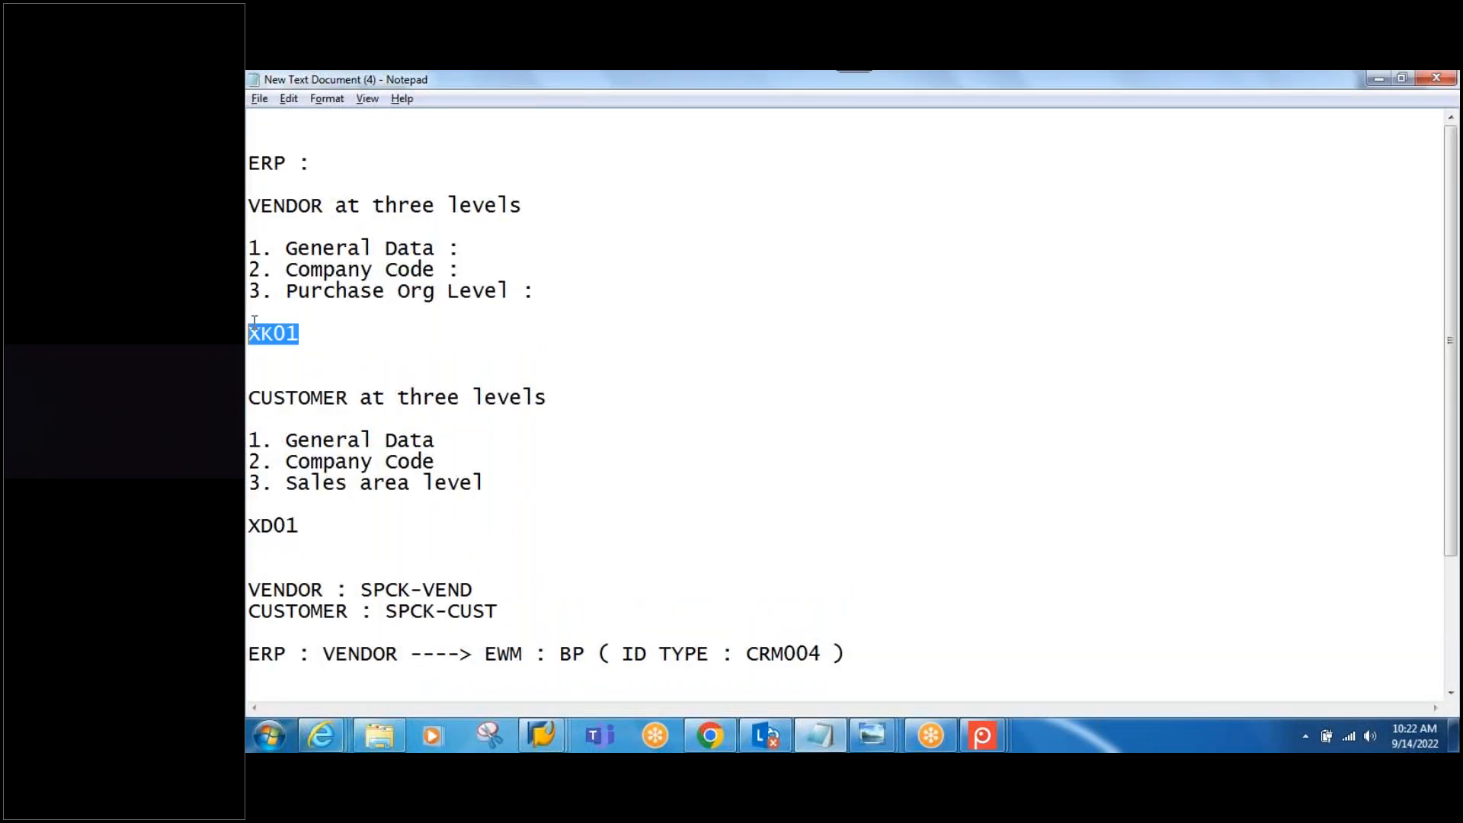
{"action": "left_click_drag", "start_coordinate": [320, 528], "coordinate": [249, 527]}
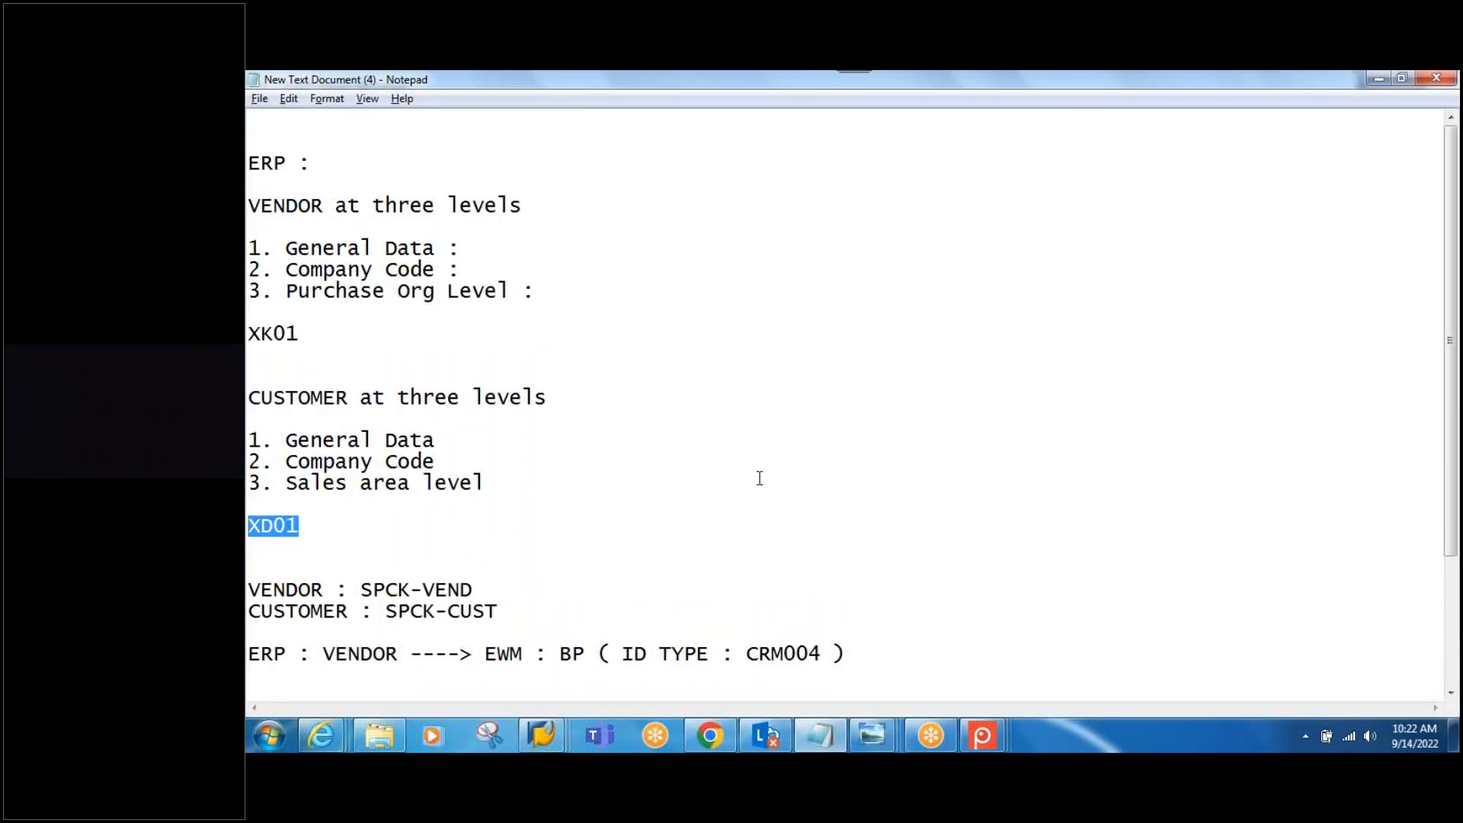
{"action": "scroll", "coordinate": [757, 480], "scroll_direction": "down", "scroll_amount": 3}
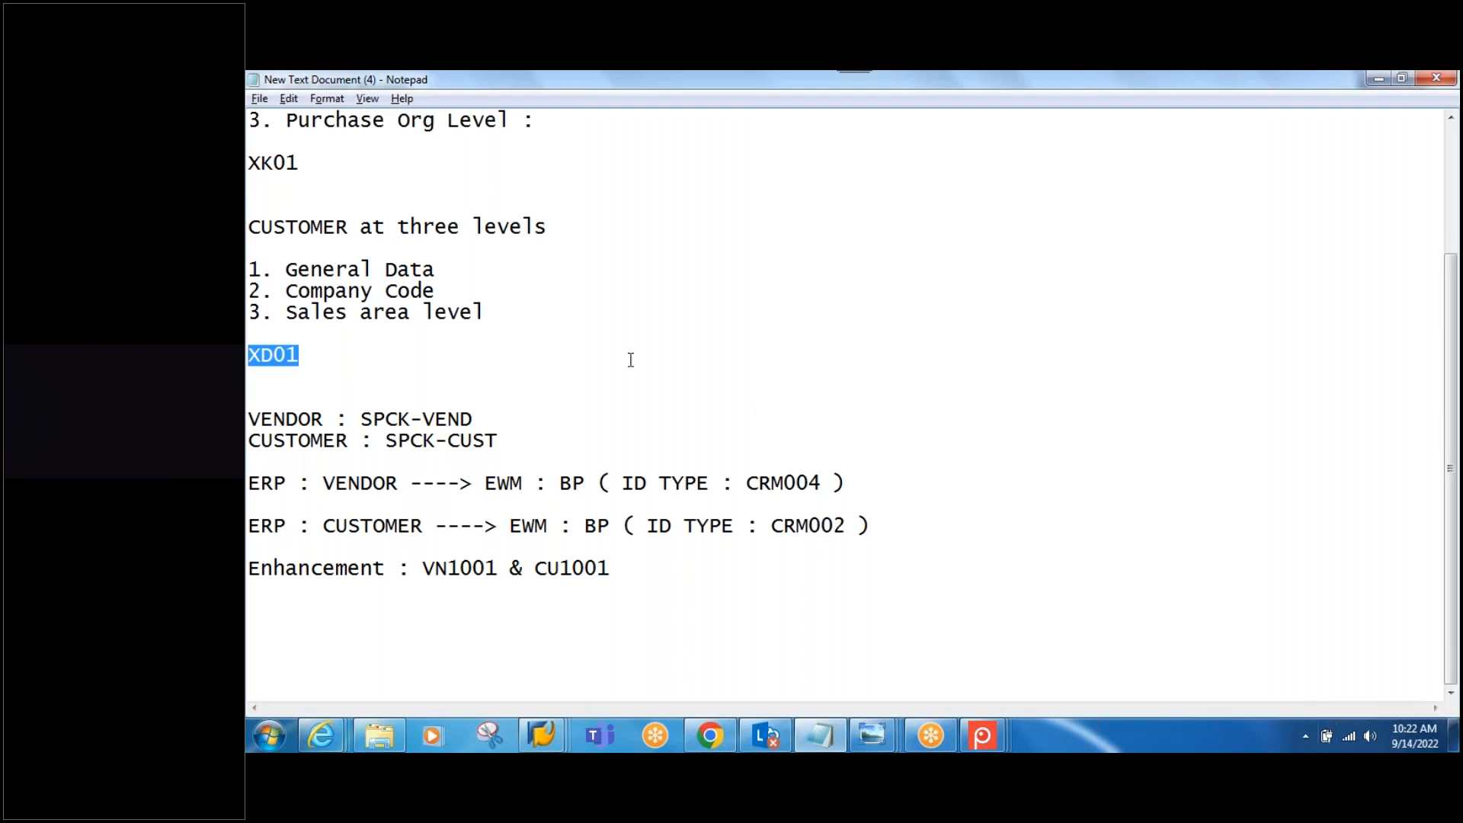
{"action": "left_click", "coordinate": [337, 176]}
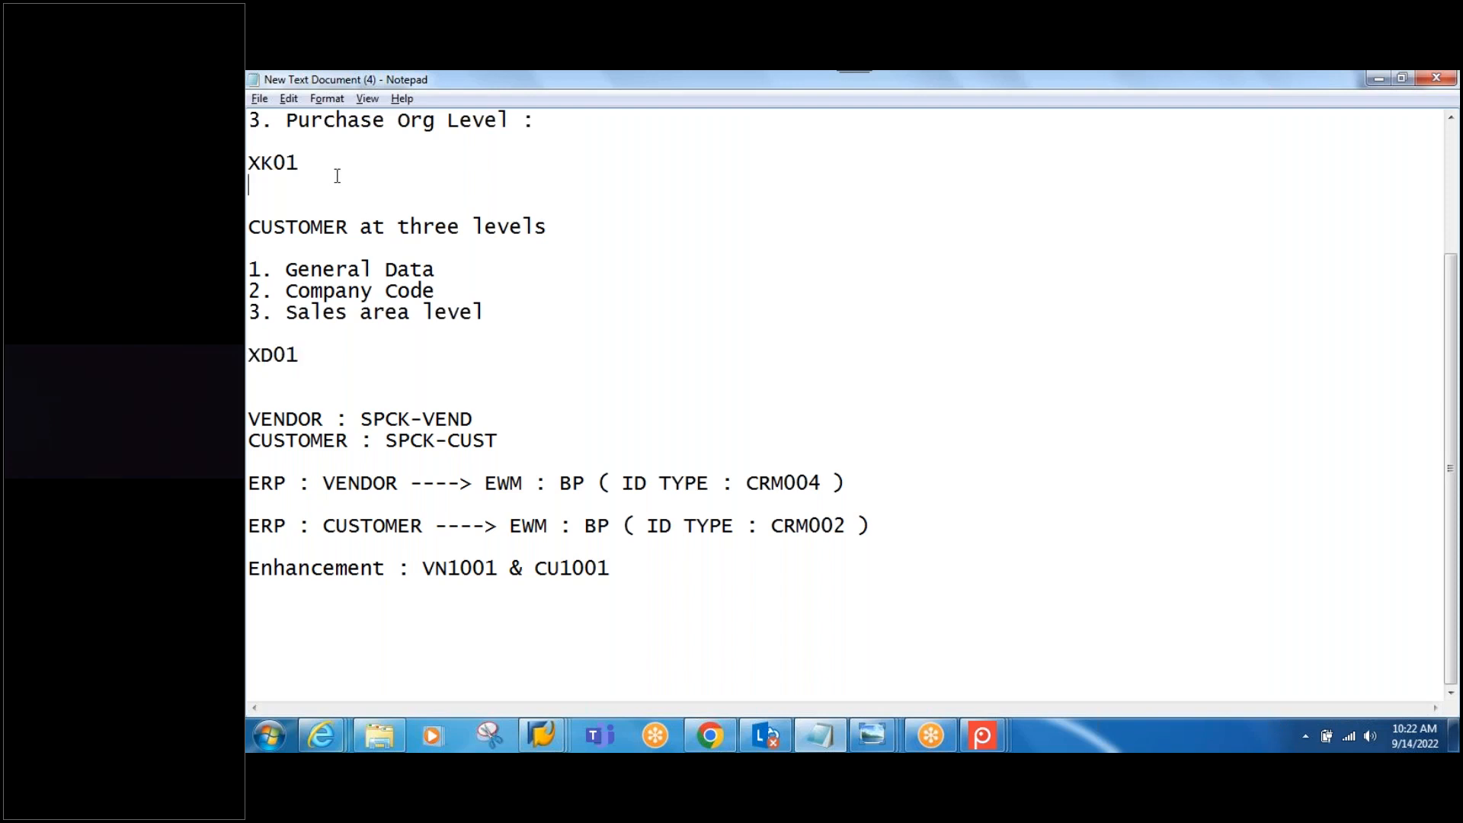
{"action": "left_click_drag", "start_coordinate": [301, 163], "coordinate": [255, 153]}
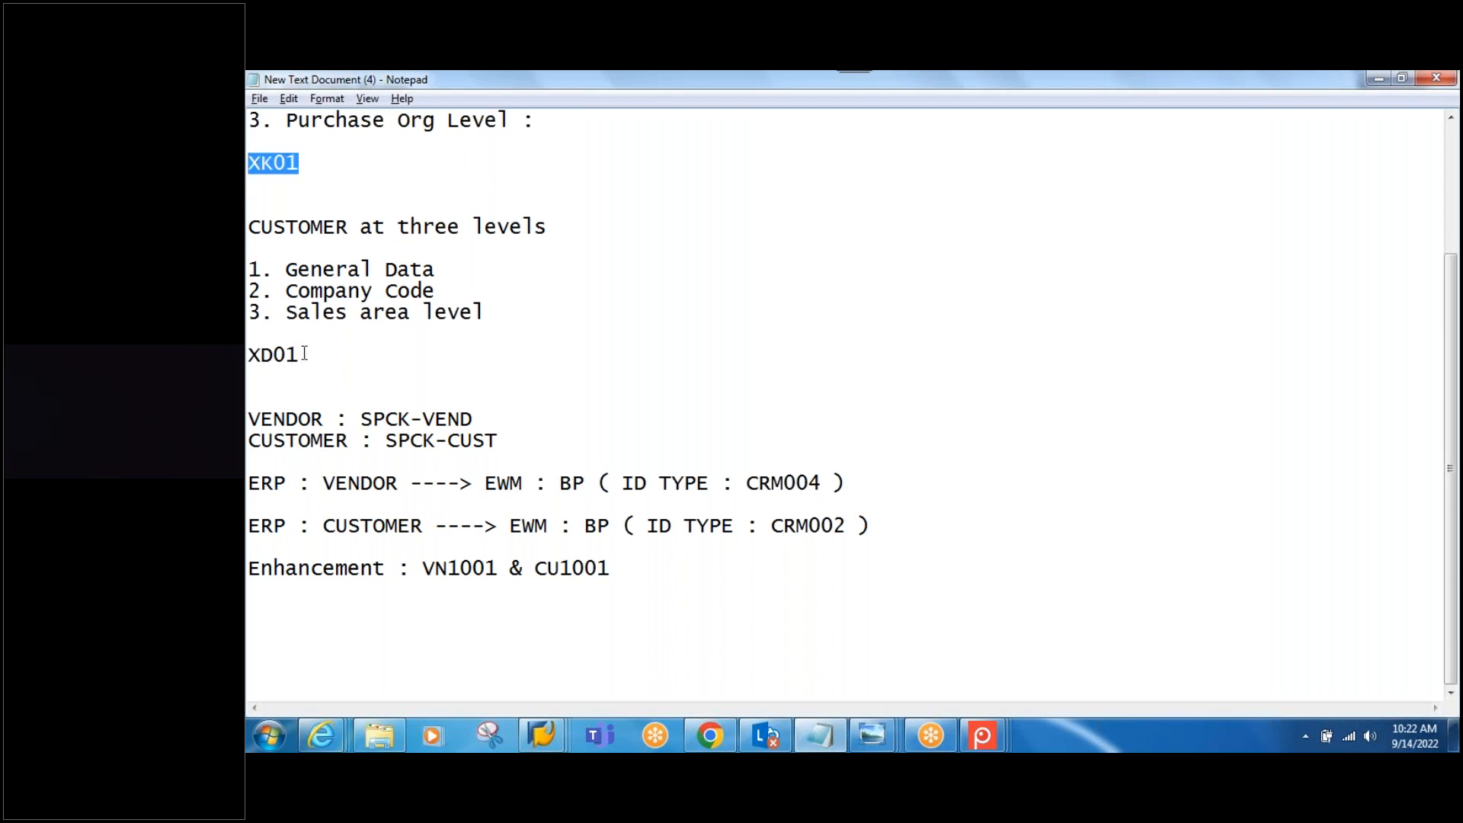
{"action": "left_click_drag", "start_coordinate": [302, 353], "coordinate": [254, 355]}
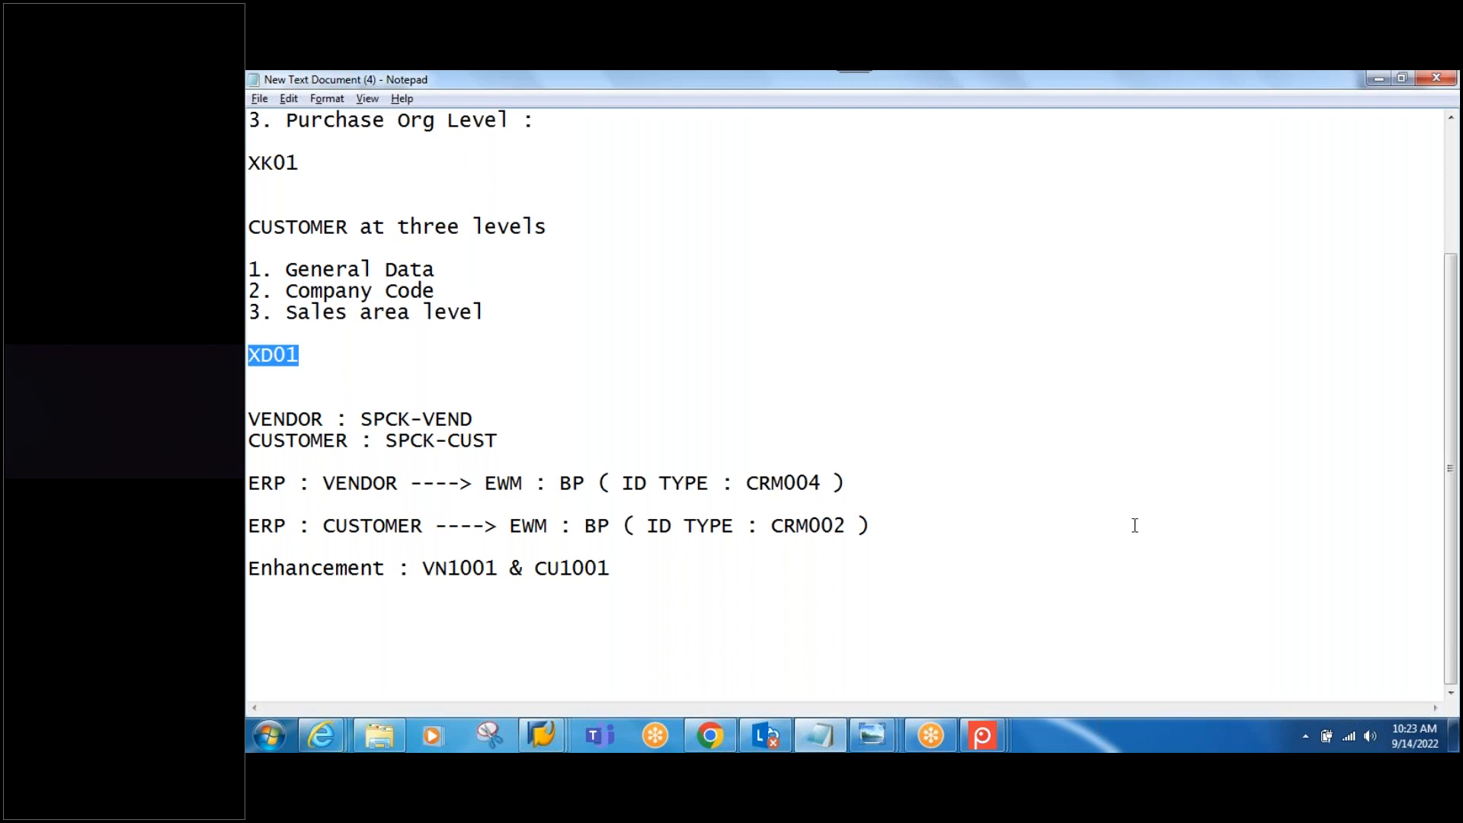
Step: Select and copy the notes from 'ERP :' down to the Purchase Org Level line
{"action": "scroll", "coordinate": [1133, 522], "scroll_direction": "up", "scroll_amount": 3}
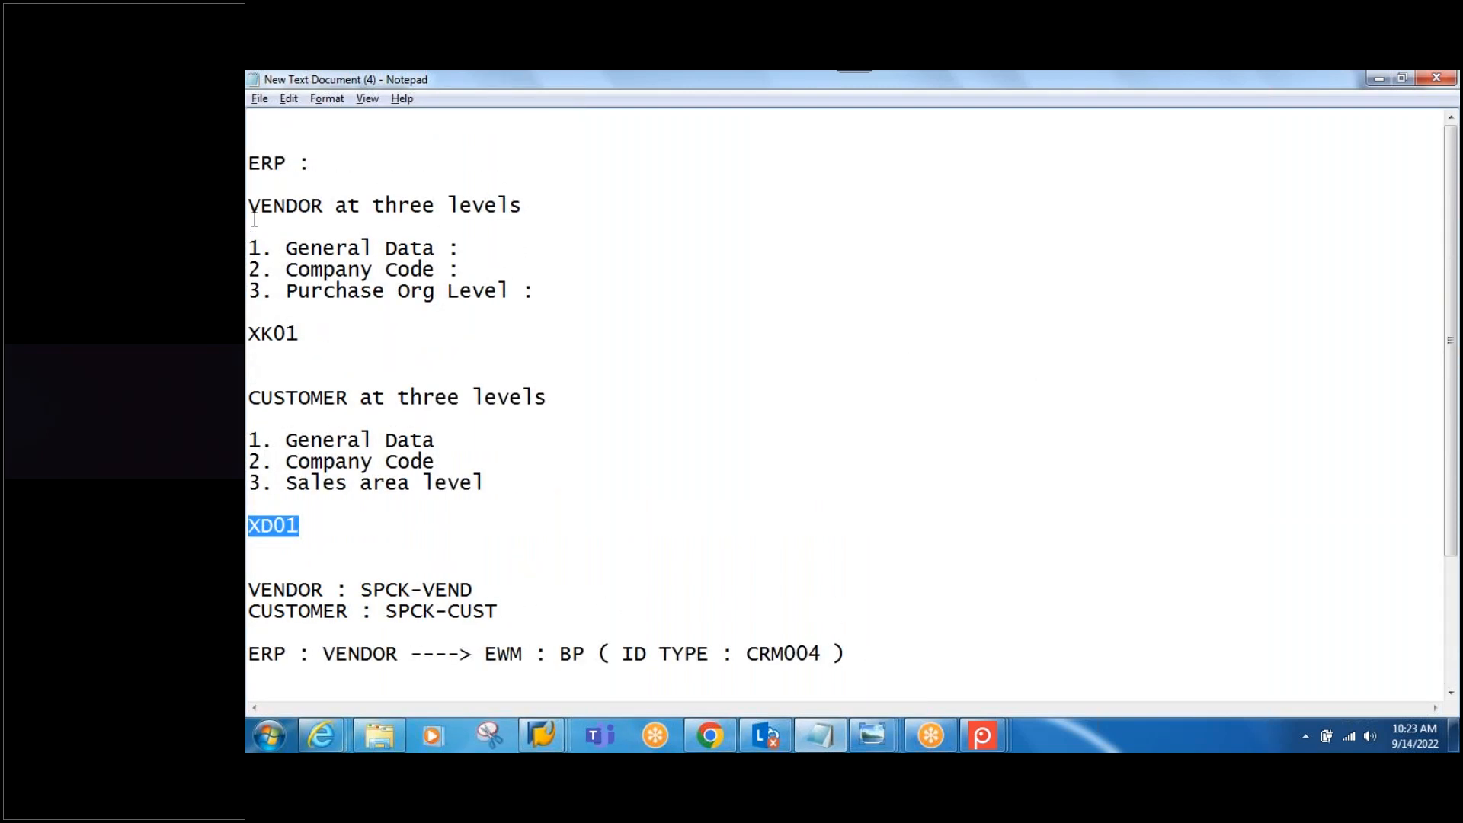
{"action": "left_click_drag", "start_coordinate": [254, 166], "coordinate": [549, 323]}
{"action": "key", "text": "ctrl+c"}
{"action": "scroll", "coordinate": [594, 398], "scroll_direction": "down", "scroll_amount": 3}
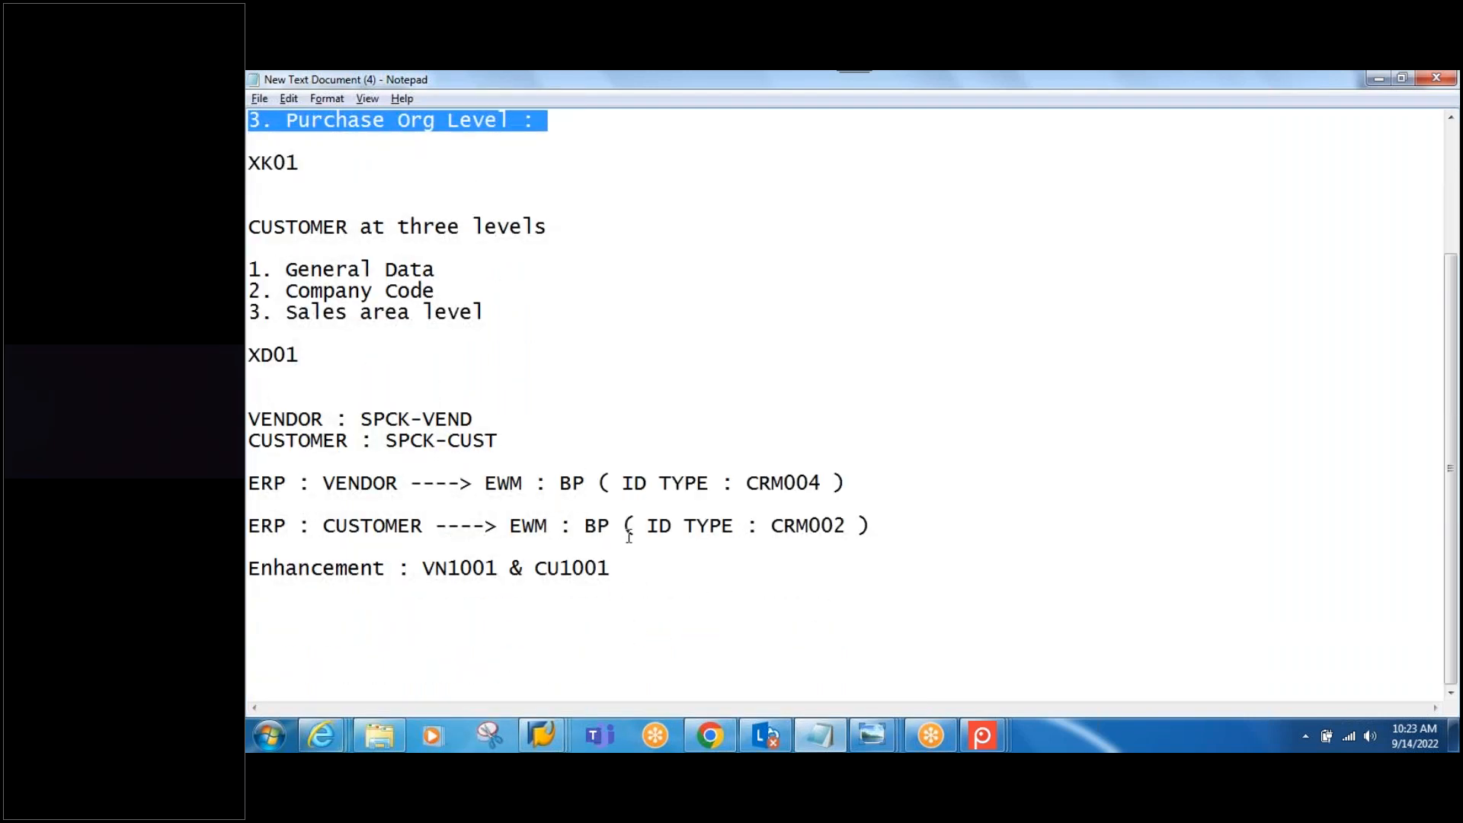
Step: Paste the copied vendor-levels block below the Enhancement line, leaving blank lines after it
{"action": "left_click", "coordinate": [635, 569]}
{"action": "key", "text": "Return"}
{"action": "key", "text": "Return"}
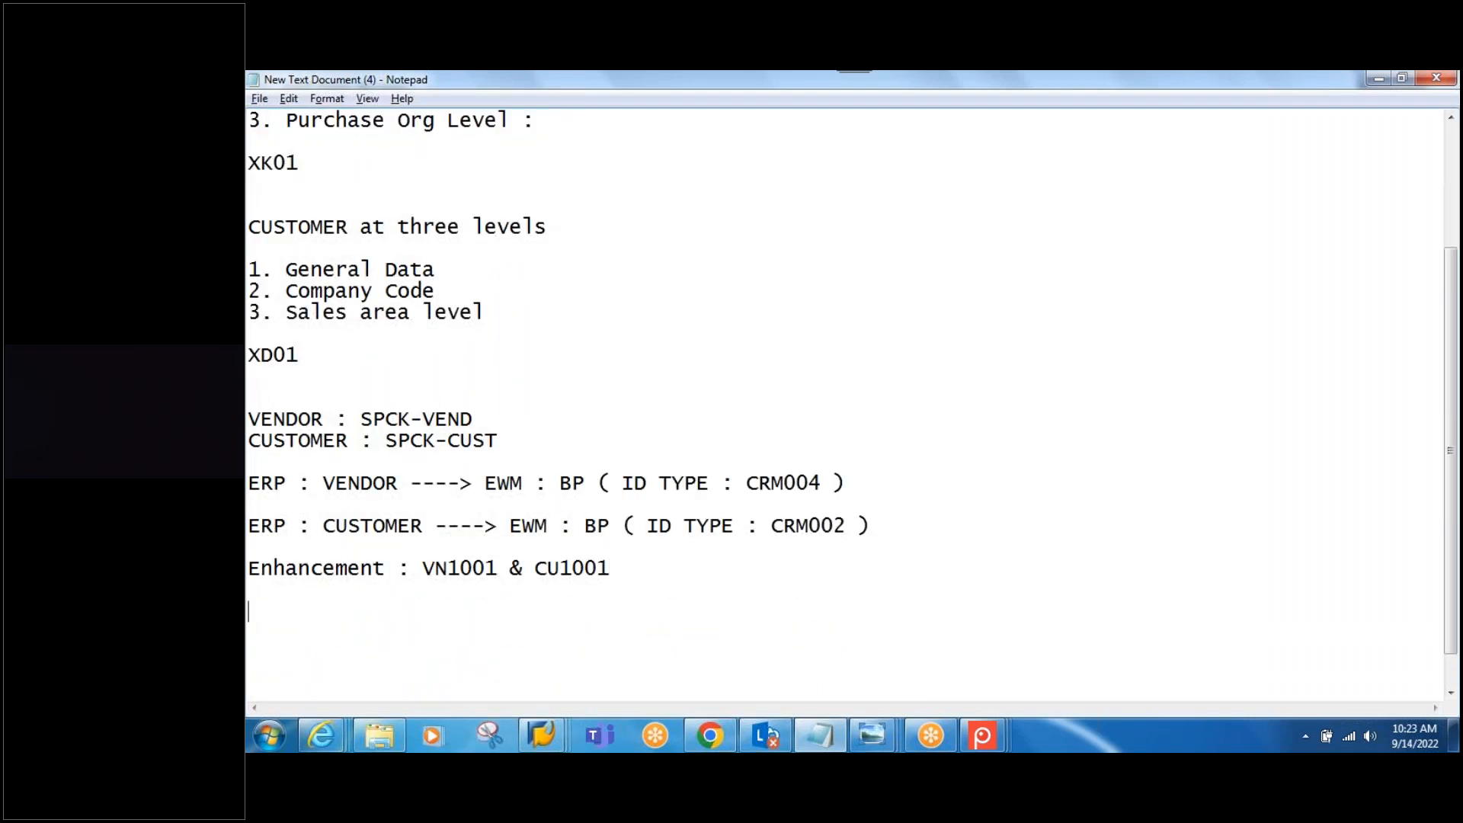
{"action": "key", "text": "ctrl+v"}
{"action": "scroll", "coordinate": [553, 607], "scroll_direction": "down", "scroll_amount": 2}
{"action": "left_click", "coordinate": [569, 544]}
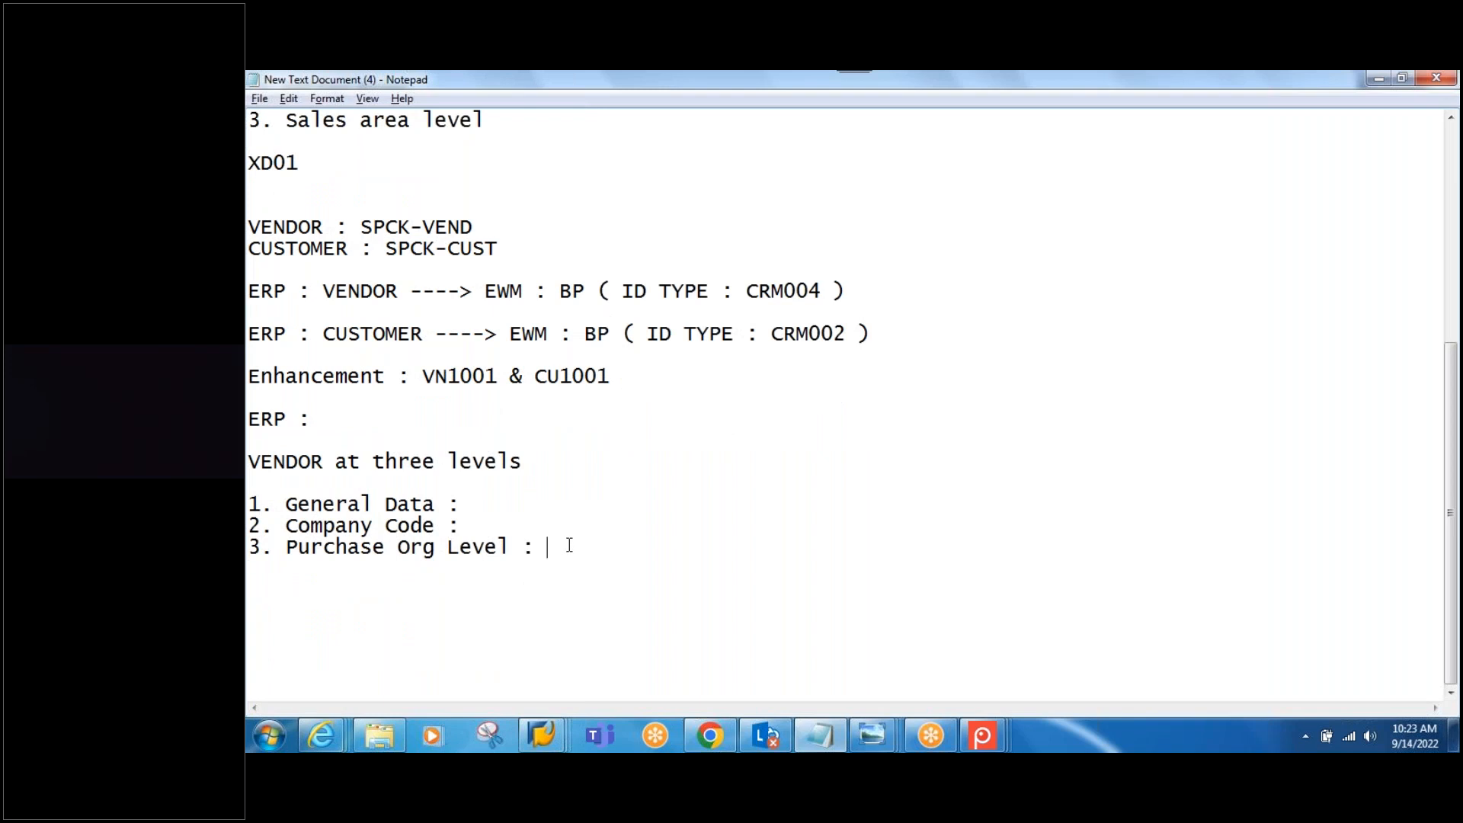
{"action": "key", "text": "Return"}
{"action": "key", "text": "Return"}
Step: Paste the CUSTOMER at three levels block below the vendor list and rename 'ERP' to 'HANA Embedded'
{"action": "key", "text": "alt+Tab"}
{"action": "key", "text": "alt+Tab"}
{"action": "scroll", "coordinate": [496, 427], "scroll_direction": "up", "scroll_amount": 6}
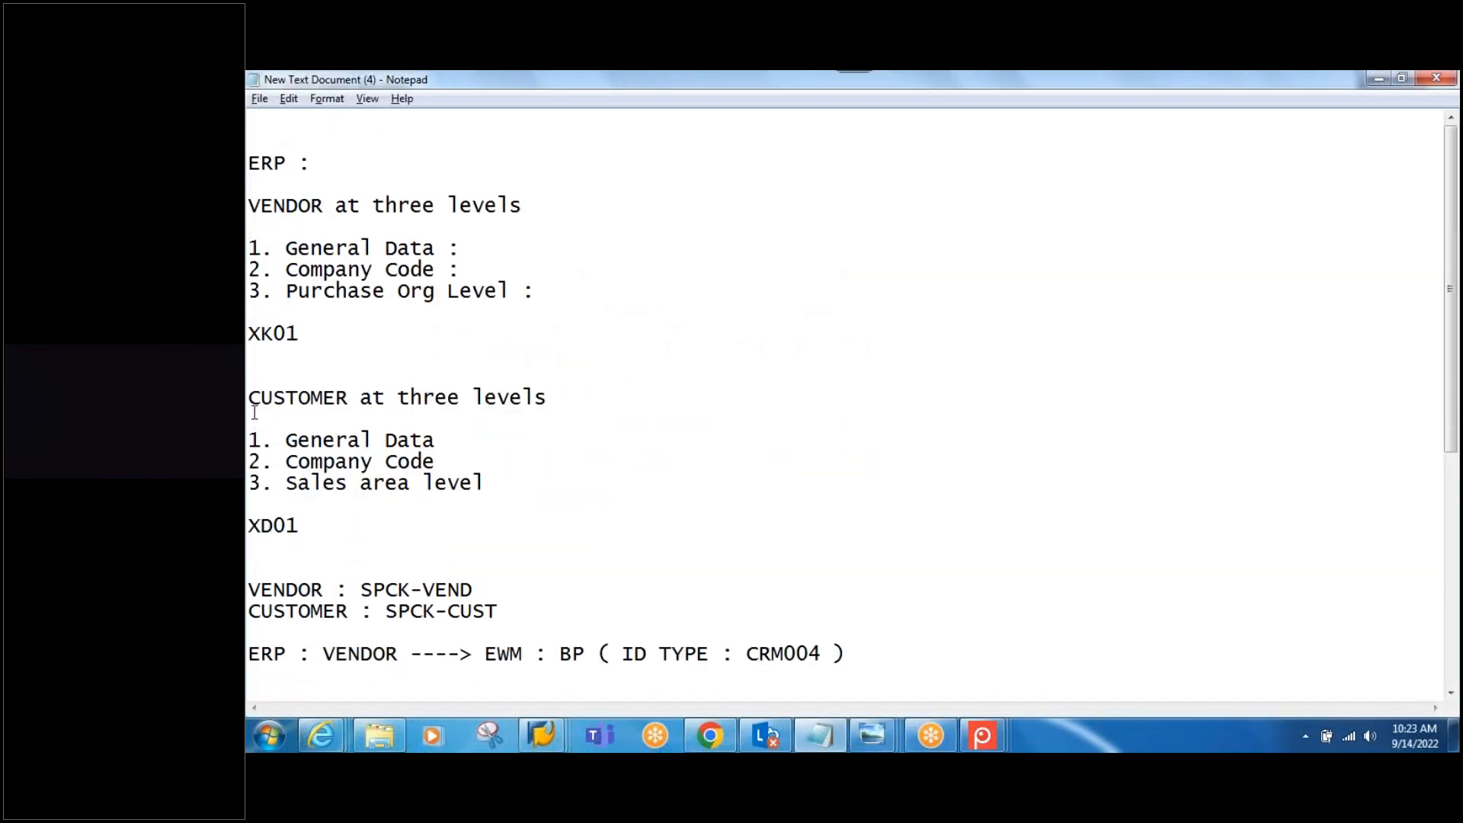
{"action": "left_click_drag", "start_coordinate": [254, 402], "coordinate": [510, 509]}
{"action": "key", "text": "ctrl+c"}
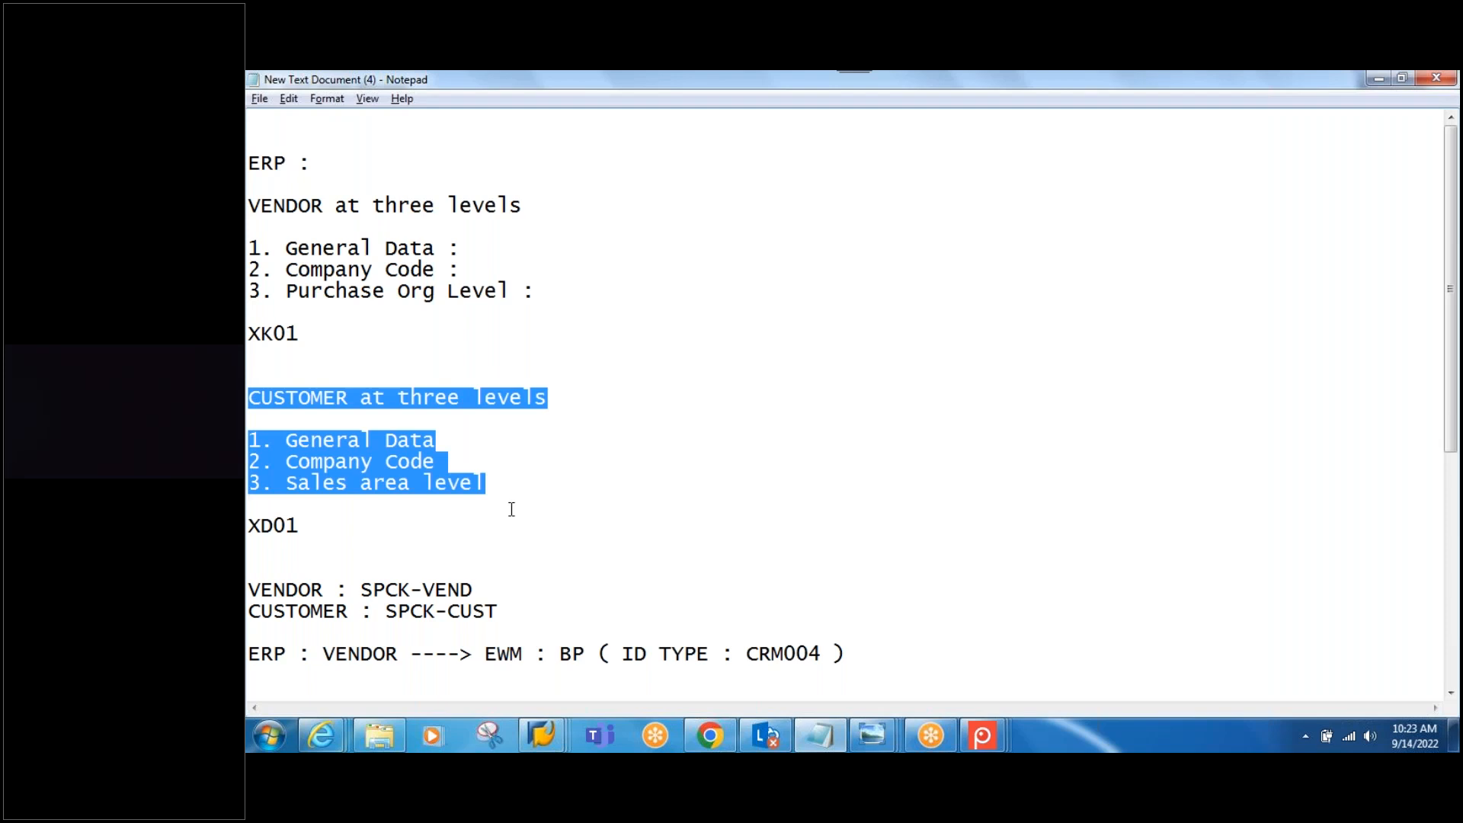
{"action": "scroll", "coordinate": [511, 509], "scroll_direction": "down", "scroll_amount": 6}
{"action": "left_click", "coordinate": [560, 501]}
{"action": "key", "text": "Return"}
{"action": "key", "text": "Return"}
{"action": "key", "text": "ctrl+v"}
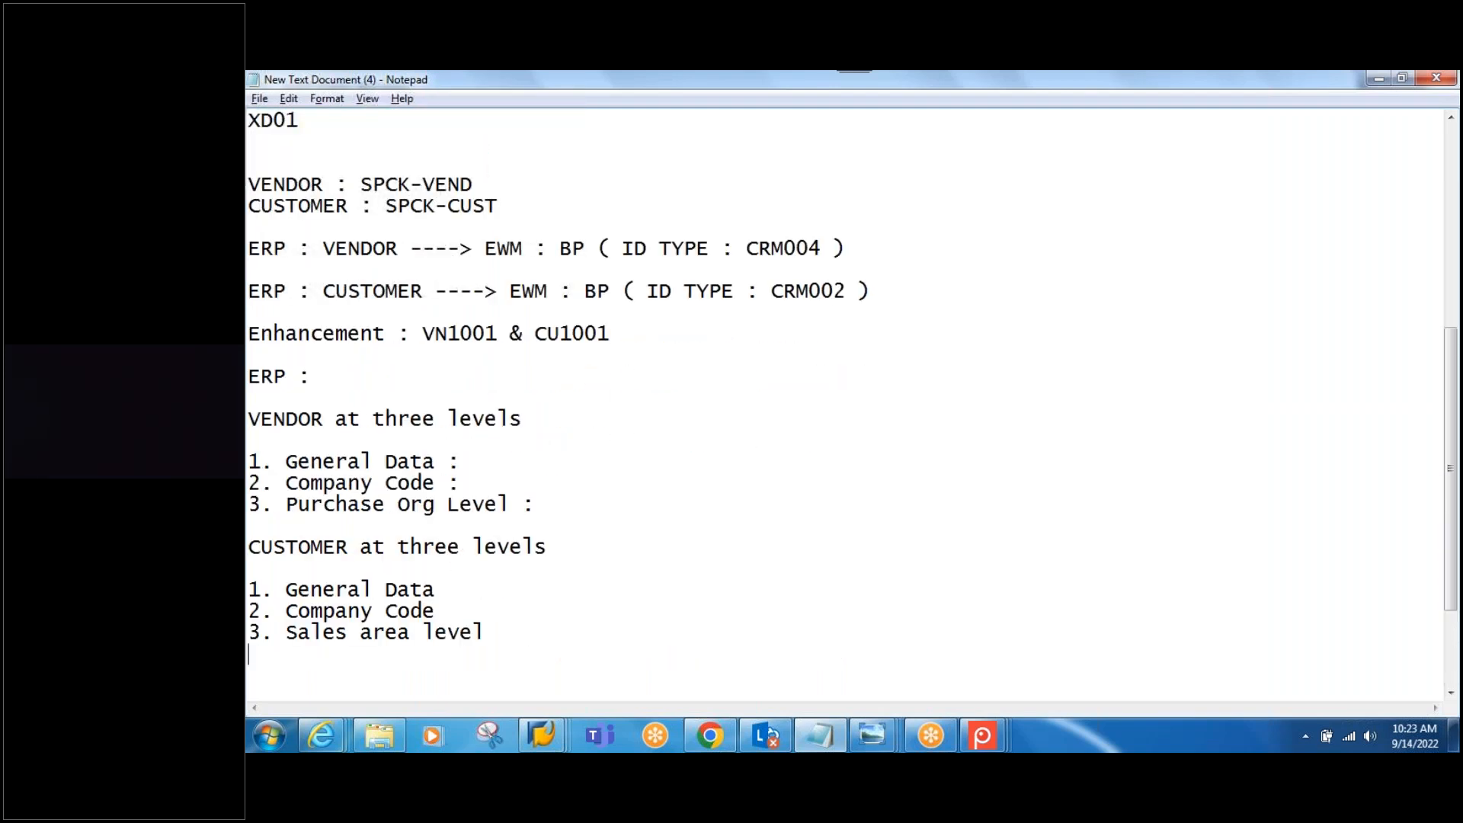
{"action": "left_click_drag", "start_coordinate": [288, 376], "coordinate": [255, 371]}
{"action": "type", "text": "NA Embedded"}
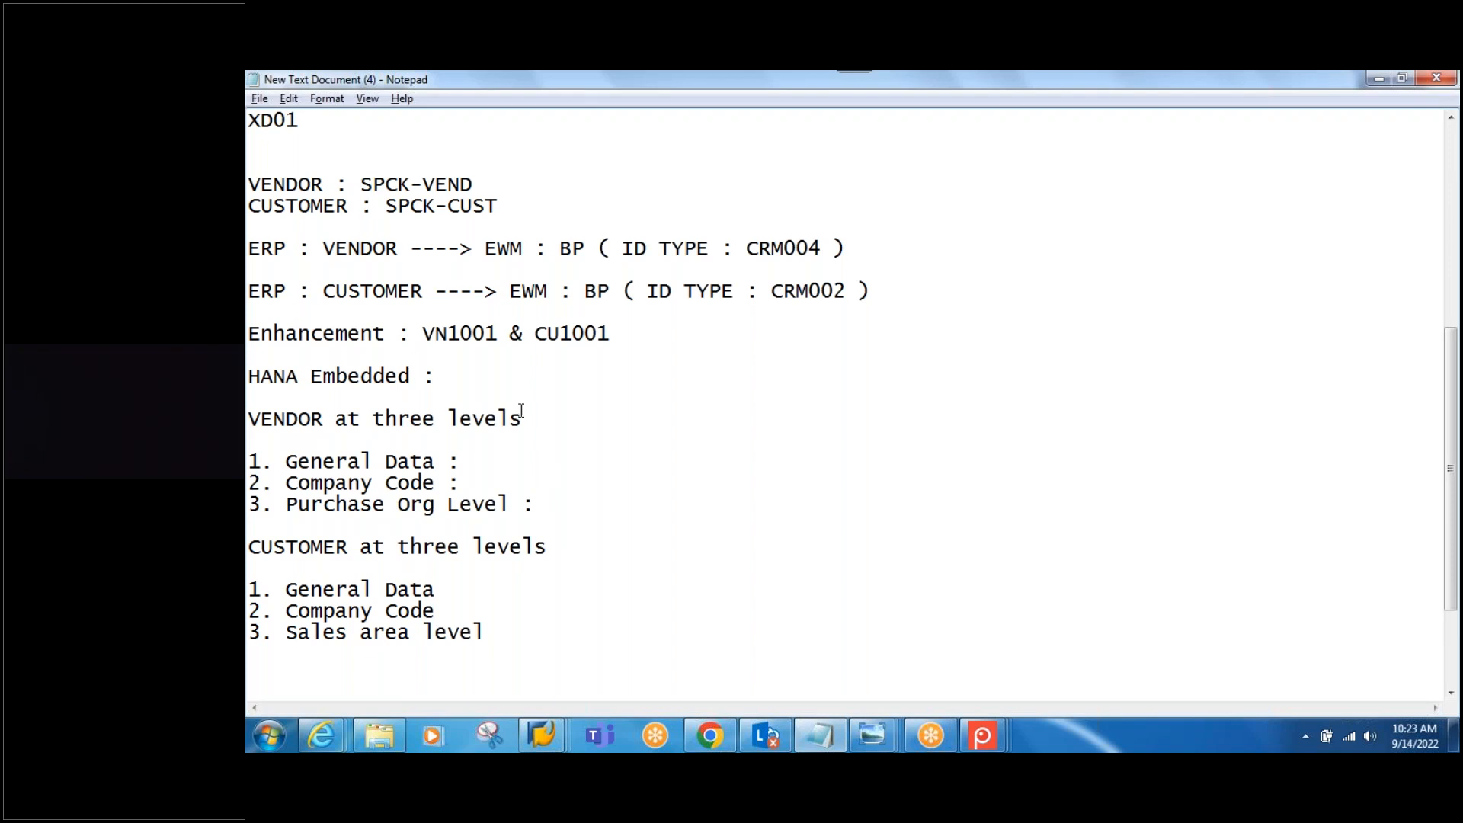
Step: Note under HANA Embedded: 'Vendor & Customers both are BPs, differentiated through BP Roles'
{"action": "left_click", "coordinate": [504, 381]}
{"action": "key", "text": "Return"}
{"action": "key", "text": "Return"}
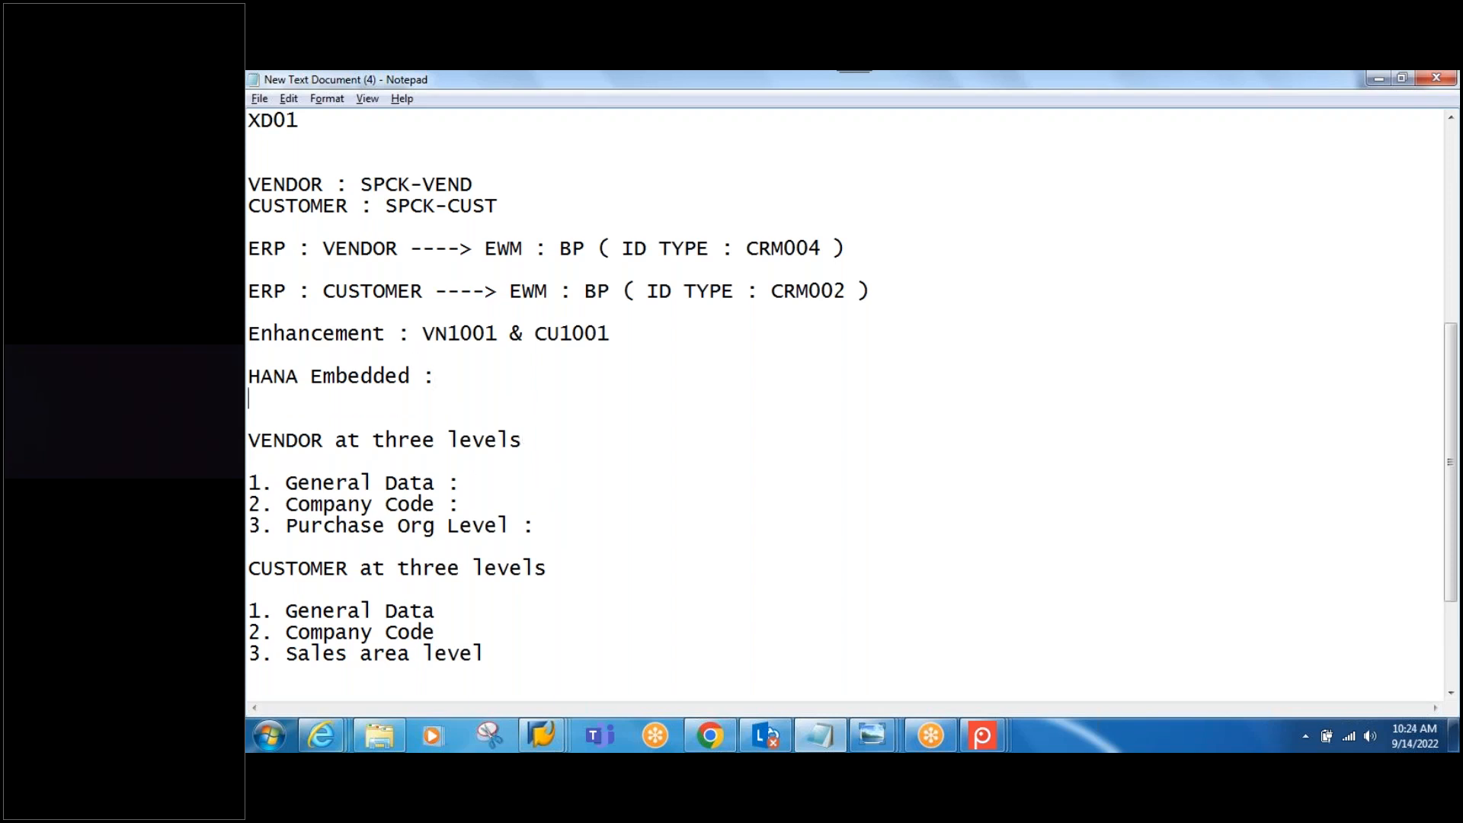
{"action": "type", "text": "Vendor "}
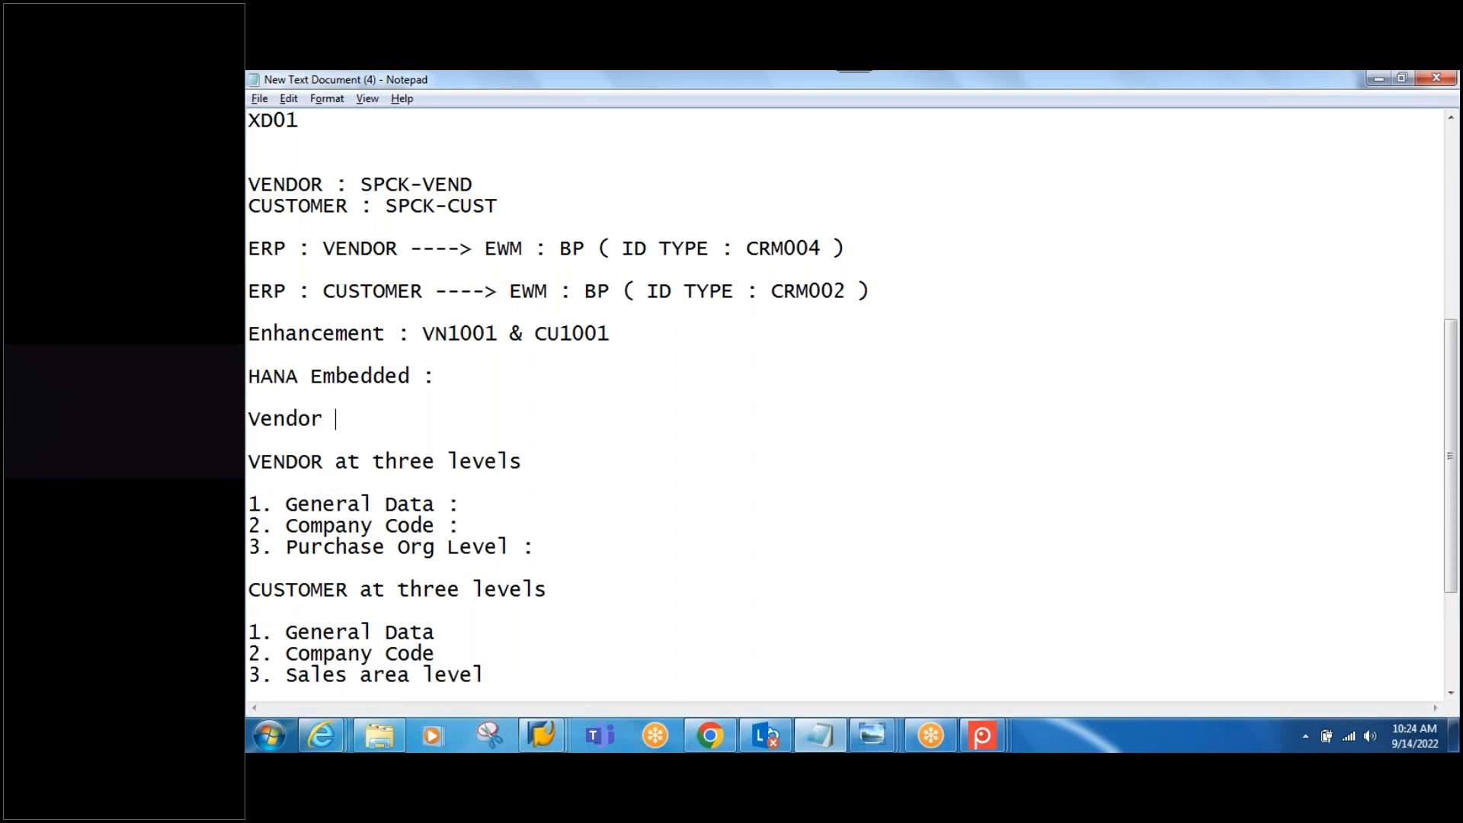
{"action": "type", "text": "& Customers "}
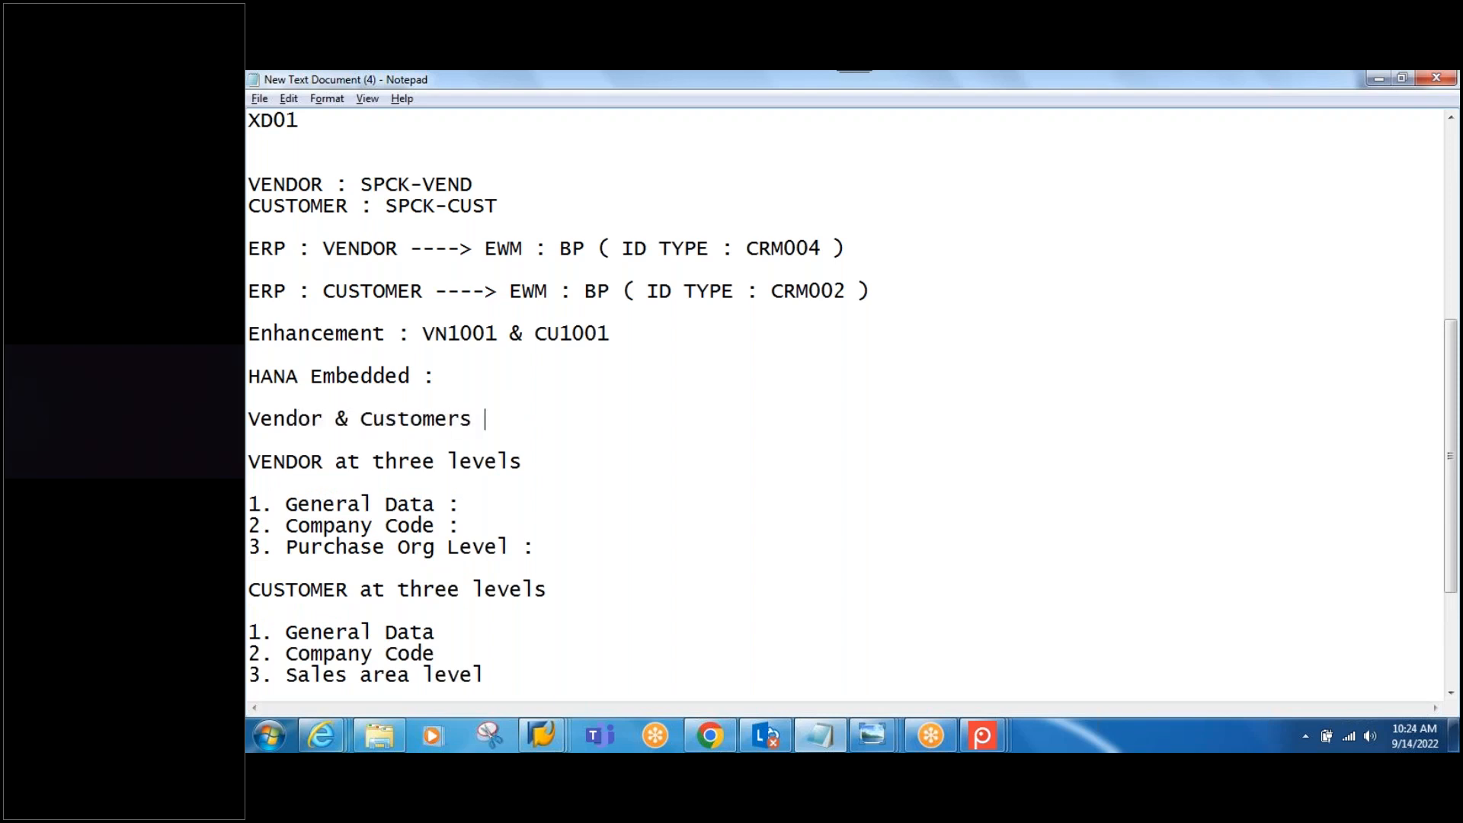
{"action": "type", "text": "both are BO"}
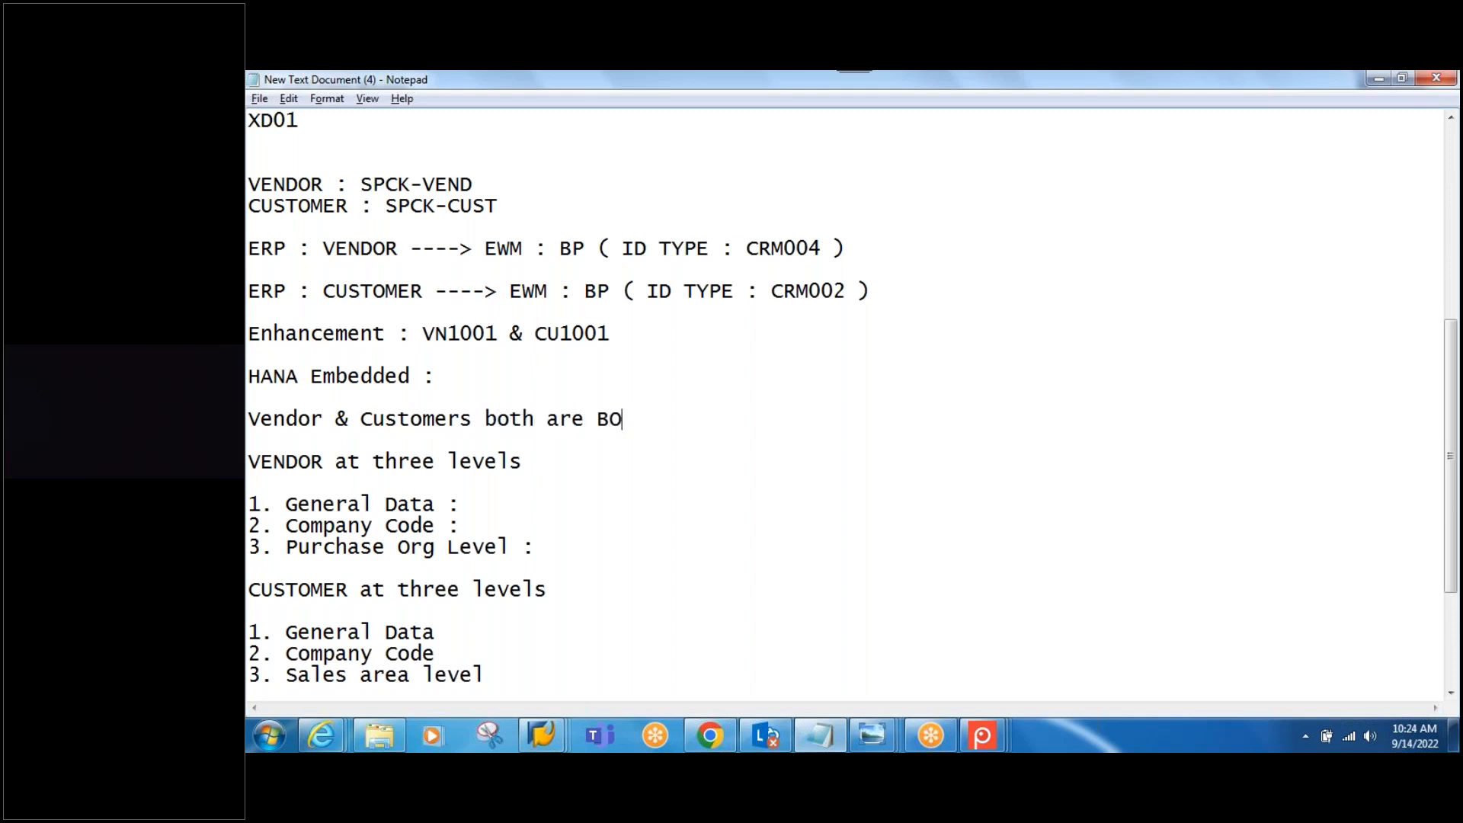
{"action": "type", "text": "Ps, differe"}
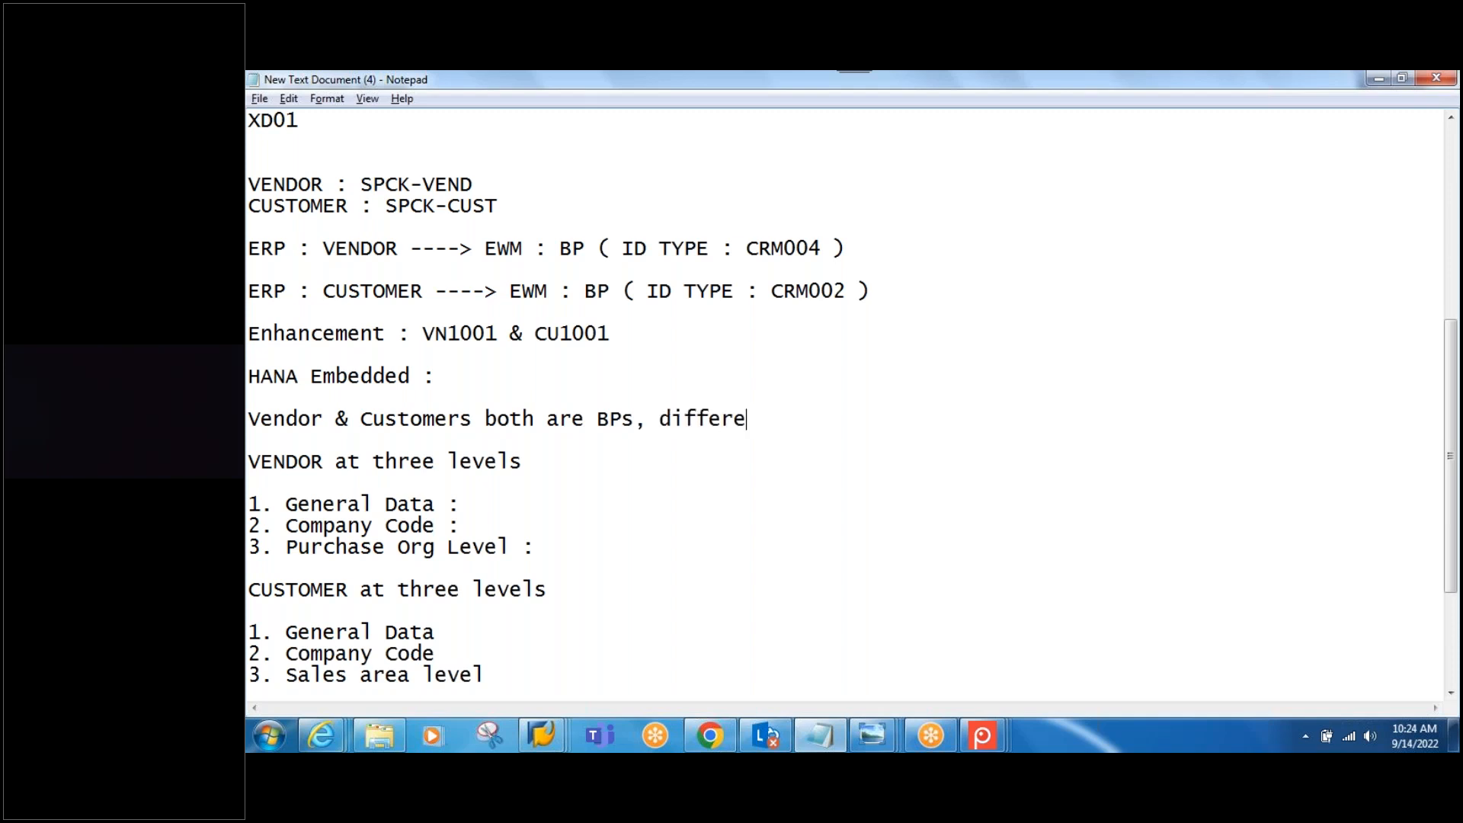
{"action": "type", "text": "ntiated throu"}
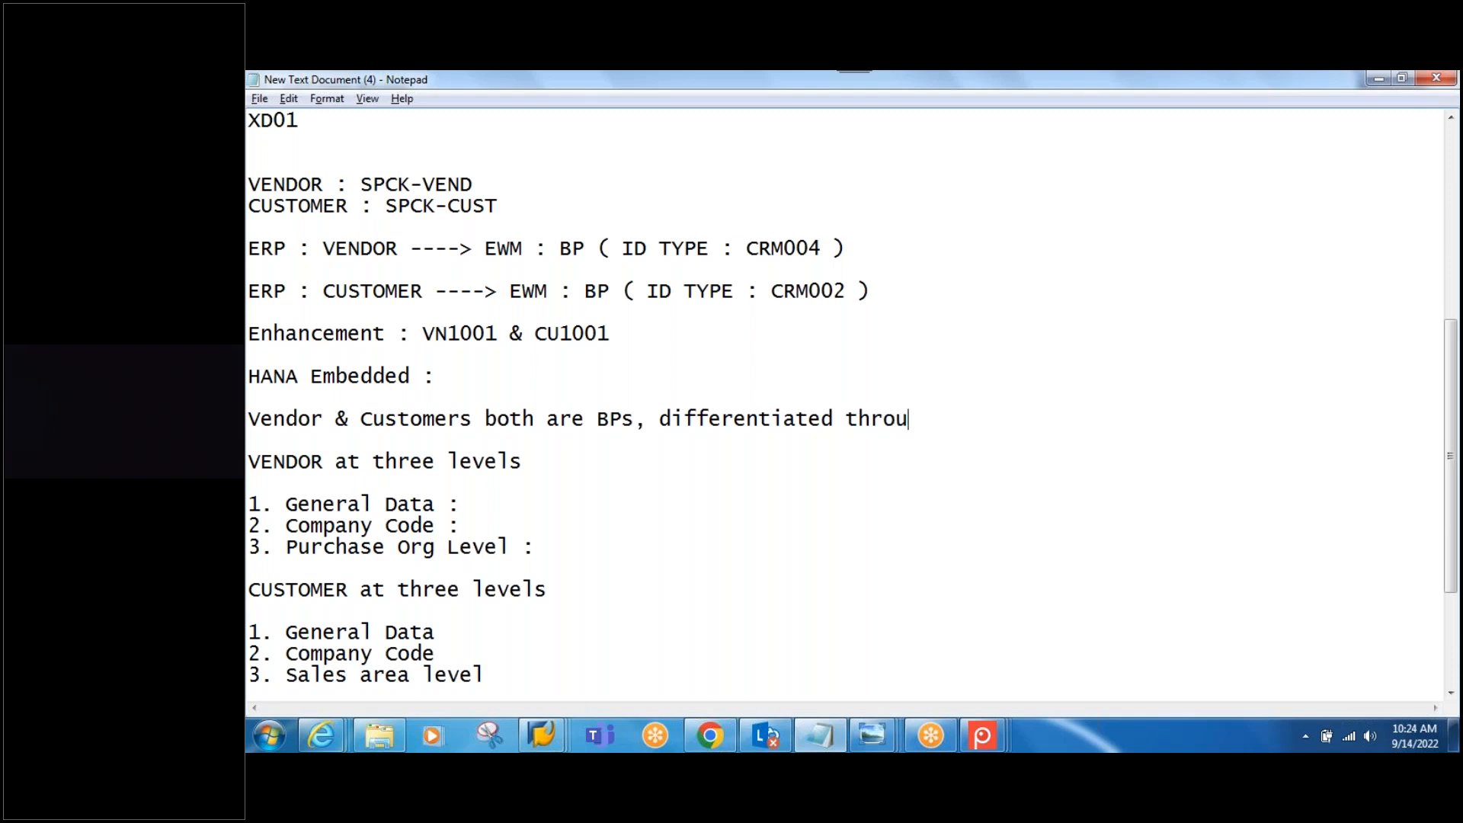
{"action": "type", "text": "gh BP Roles"}
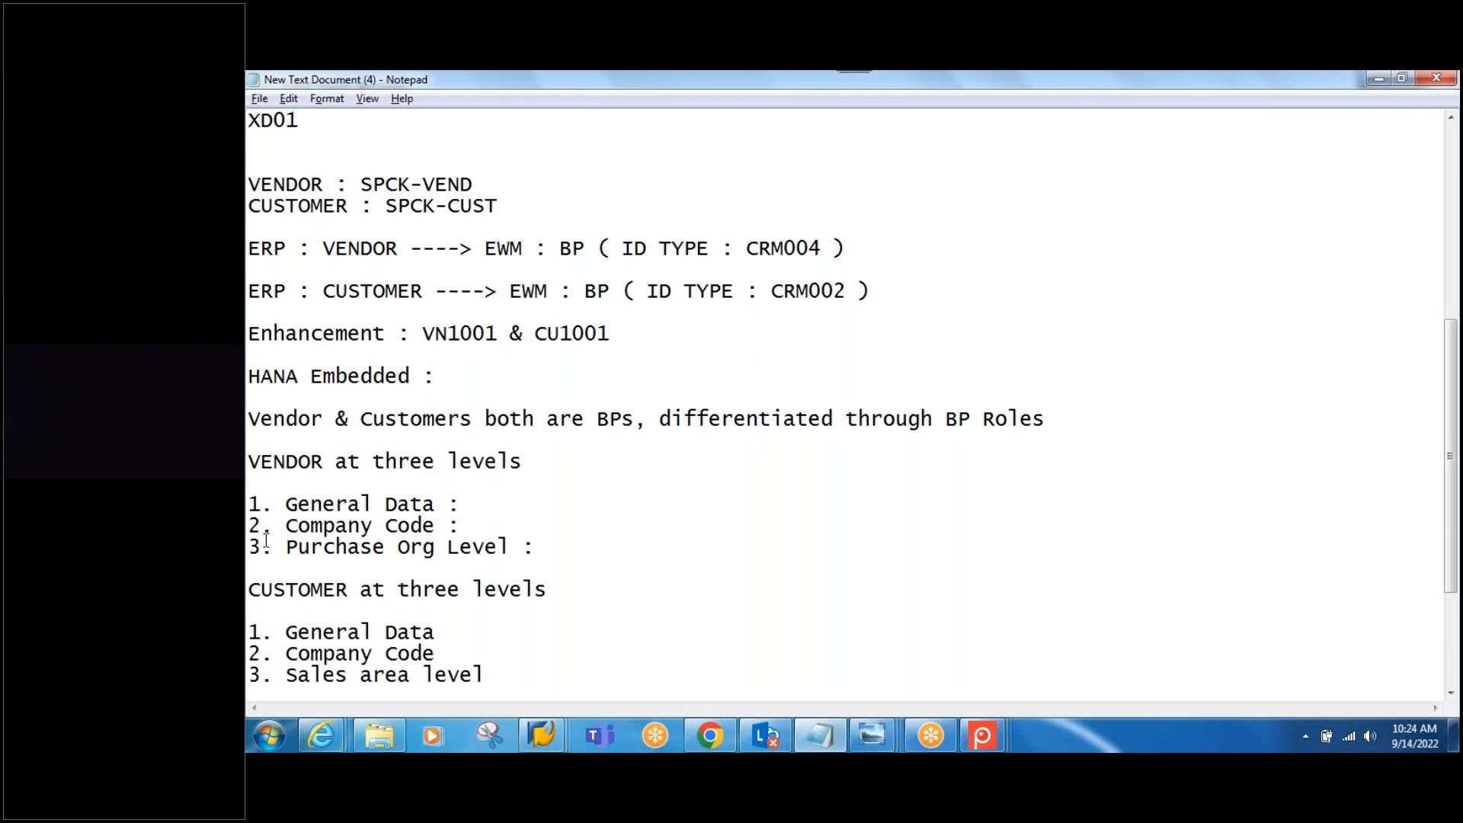
Step: Add BP Roles 000000, FLVN00 and FLVN01 beside the vendor General Data, Company Code and Purchase Org lines
{"action": "left_click", "coordinate": [497, 504]}
{"action": "type", "text": "))"}
{"action": "key", "text": "BackSpace"}
{"action": "key", "text": "BackSpace"}
{"action": "type", "text": "000000"}
{"action": "left_click", "coordinate": [535, 503]}
{"action": "type", "text": "BP Role "}
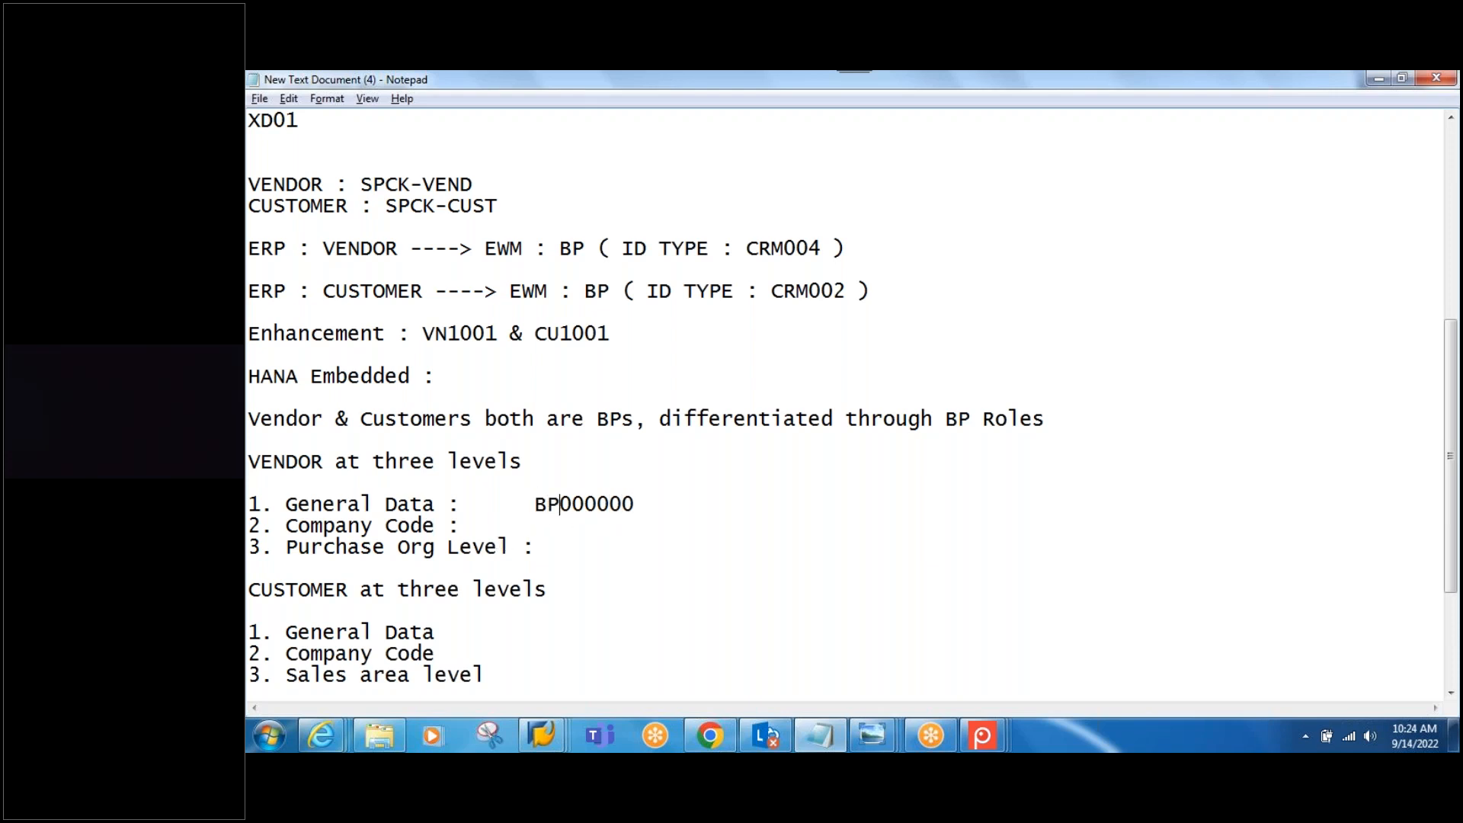
{"action": "type", "text": ":"}
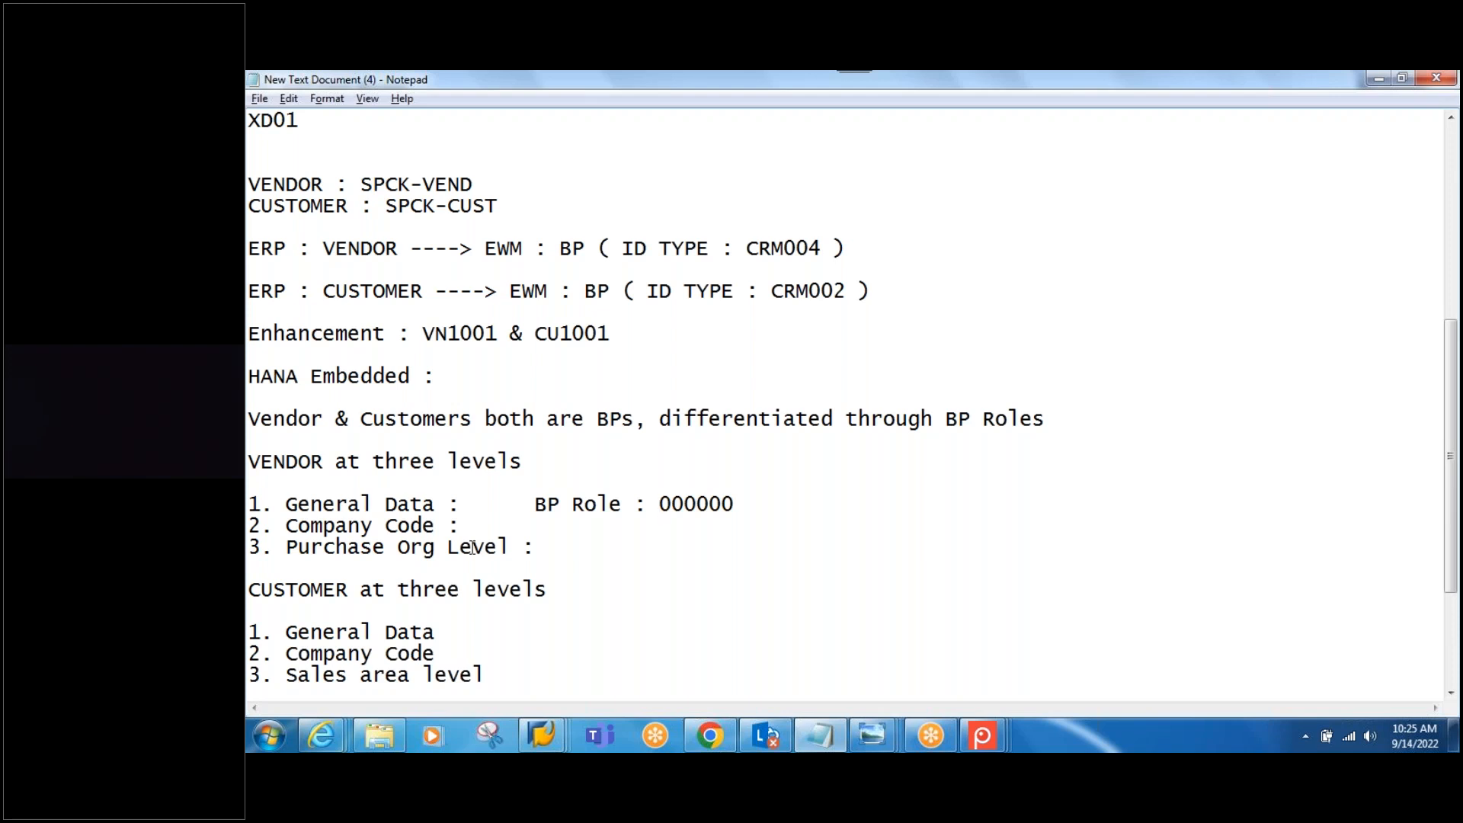
{"action": "left_click", "coordinate": [497, 526]}
{"action": "key", "text": "Tab"}
{"action": "type", "text": "BP Role : FLVN00"}
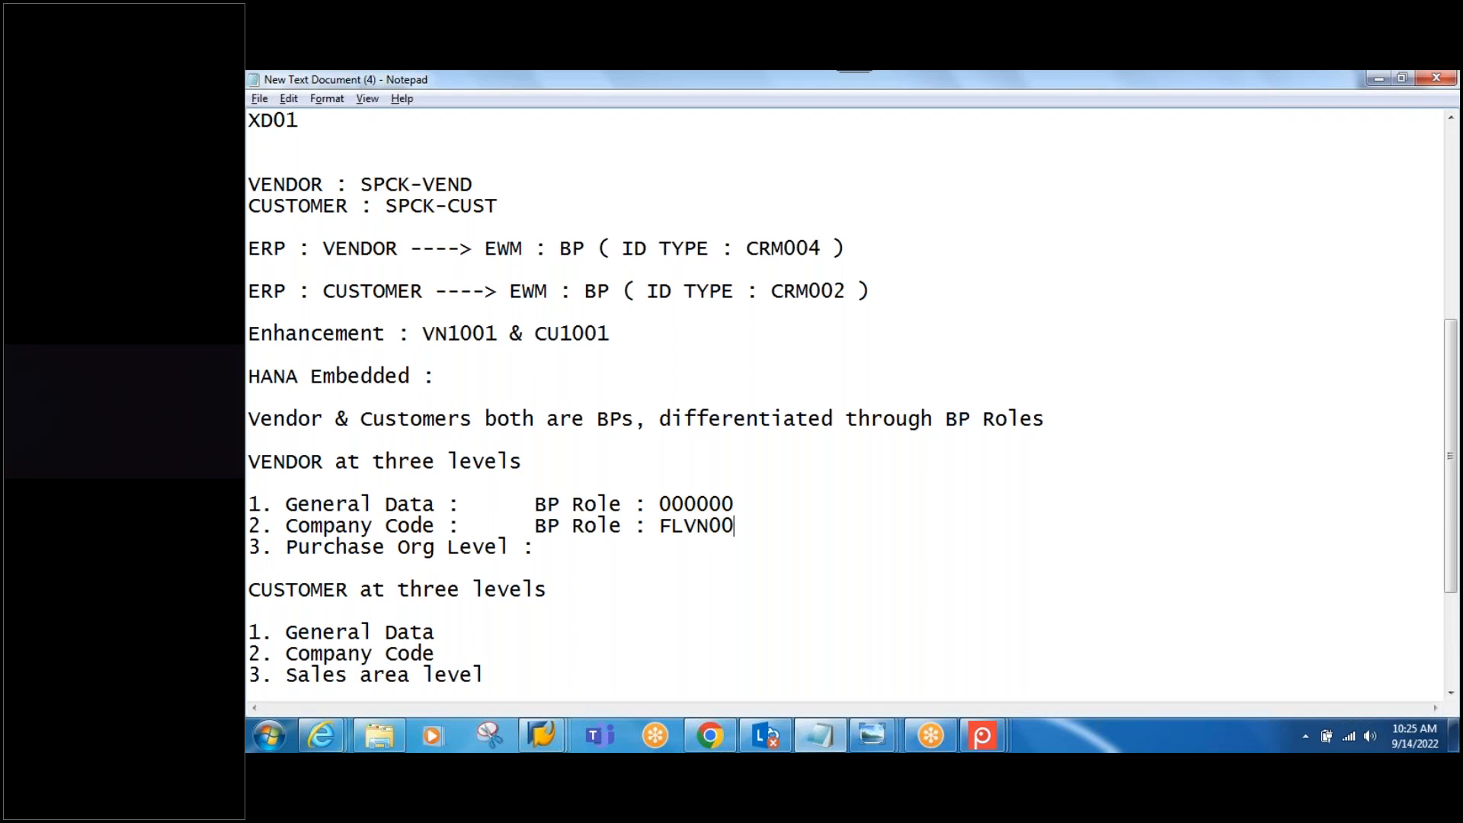
{"action": "left_click", "coordinate": [539, 535]}
{"action": "type", "text": "BP Role : FLVN01"}
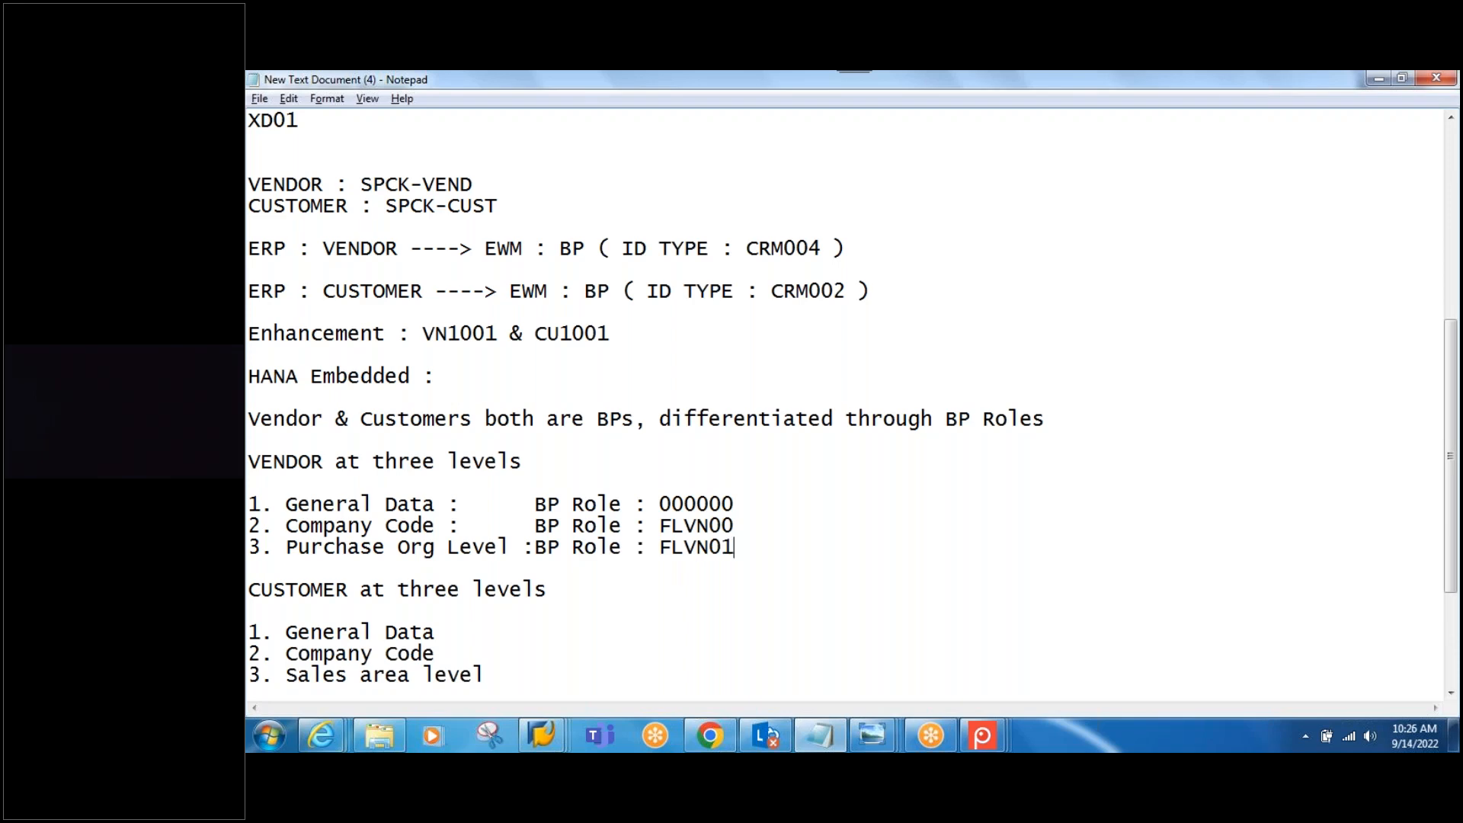
{"action": "scroll", "coordinate": [475, 503], "scroll_direction": "down", "scroll_amount": 2}
{"action": "left_click", "coordinate": [474, 502]}
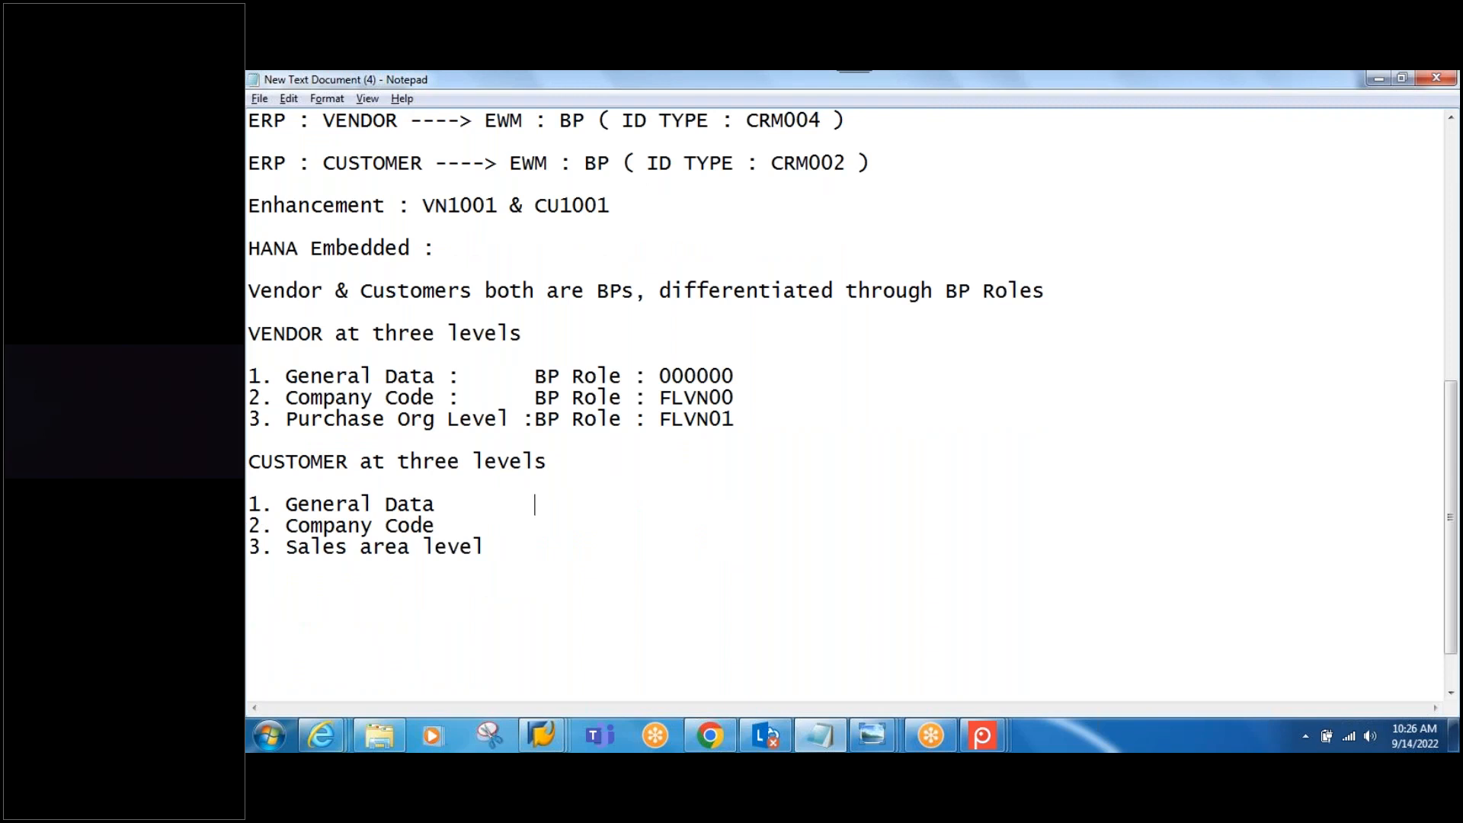
Step: Add BP Roles 000000, FLCU00 and FLCU01 to the customer levels, then select the vendor's 'ID TYPE : CRM004' text
{"action": "type", "text": "BP Role : 000000"}
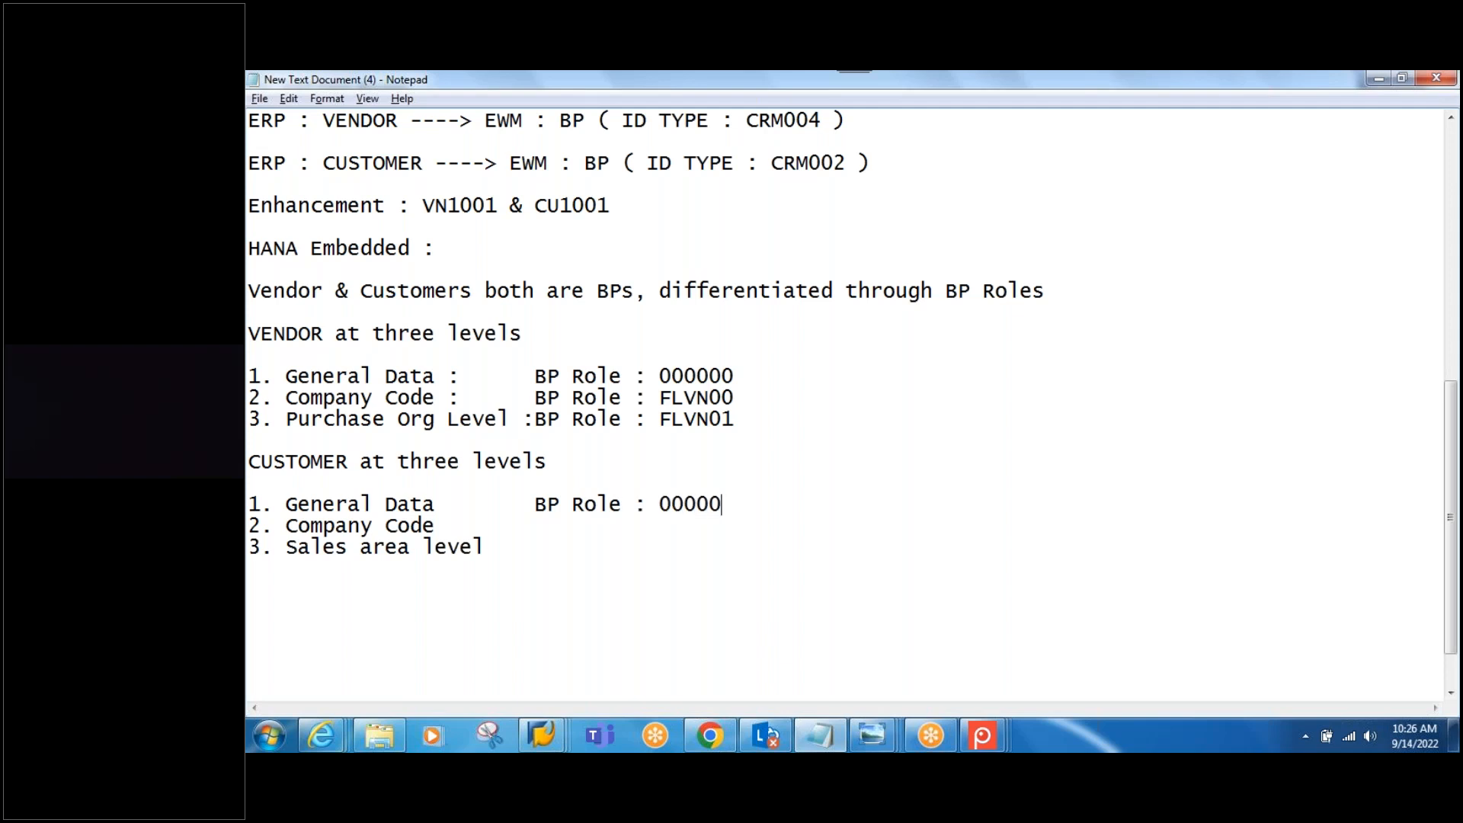
{"action": "left_click", "coordinate": [512, 531]}
{"action": "type", "text": "BP Role : FLCU"}
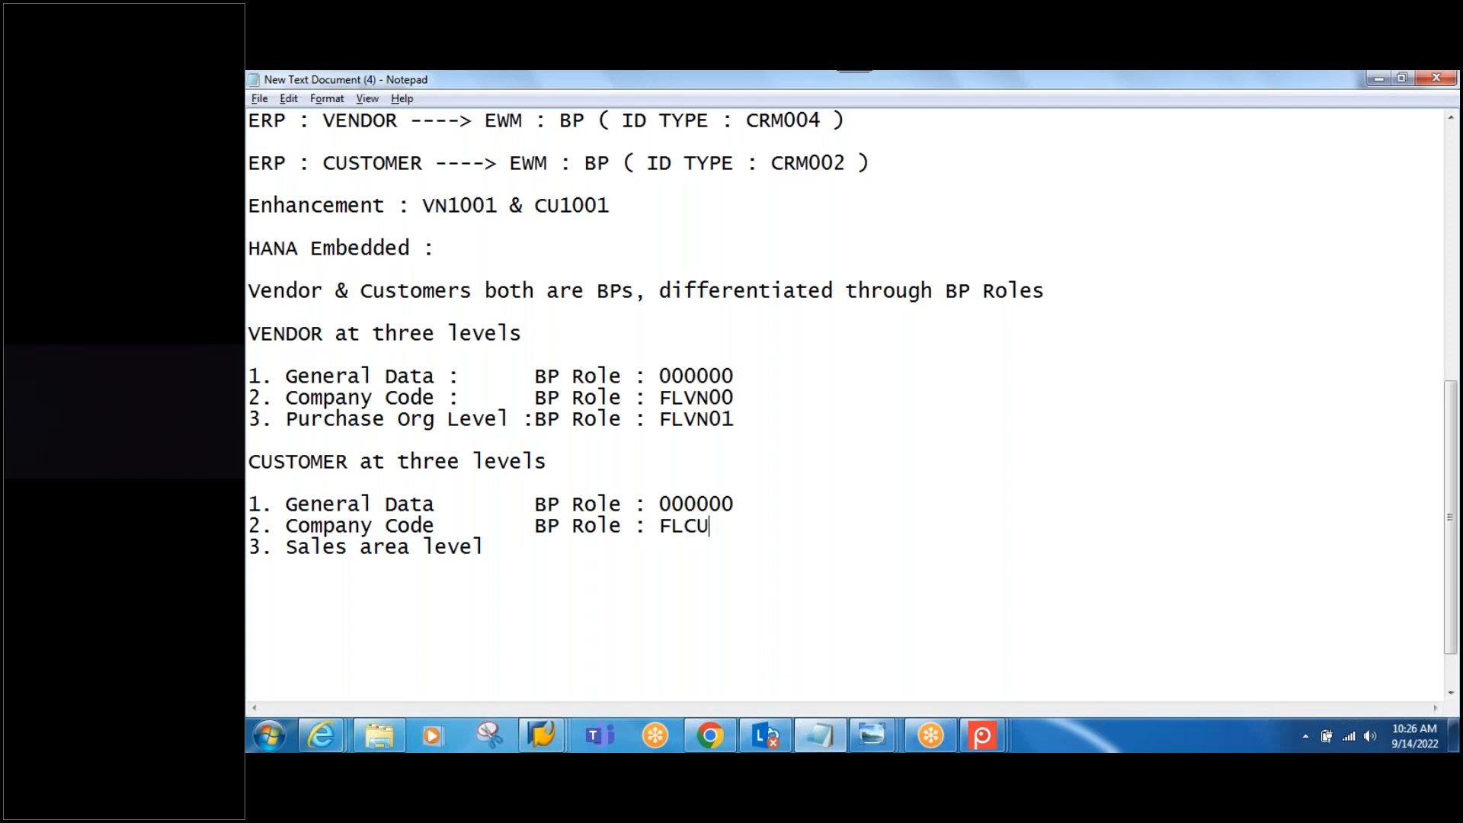
{"action": "type", "text": "00"}
{"action": "left_click", "coordinate": [547, 548]}
{"action": "type", "text": "BP Role : FLCU01"}
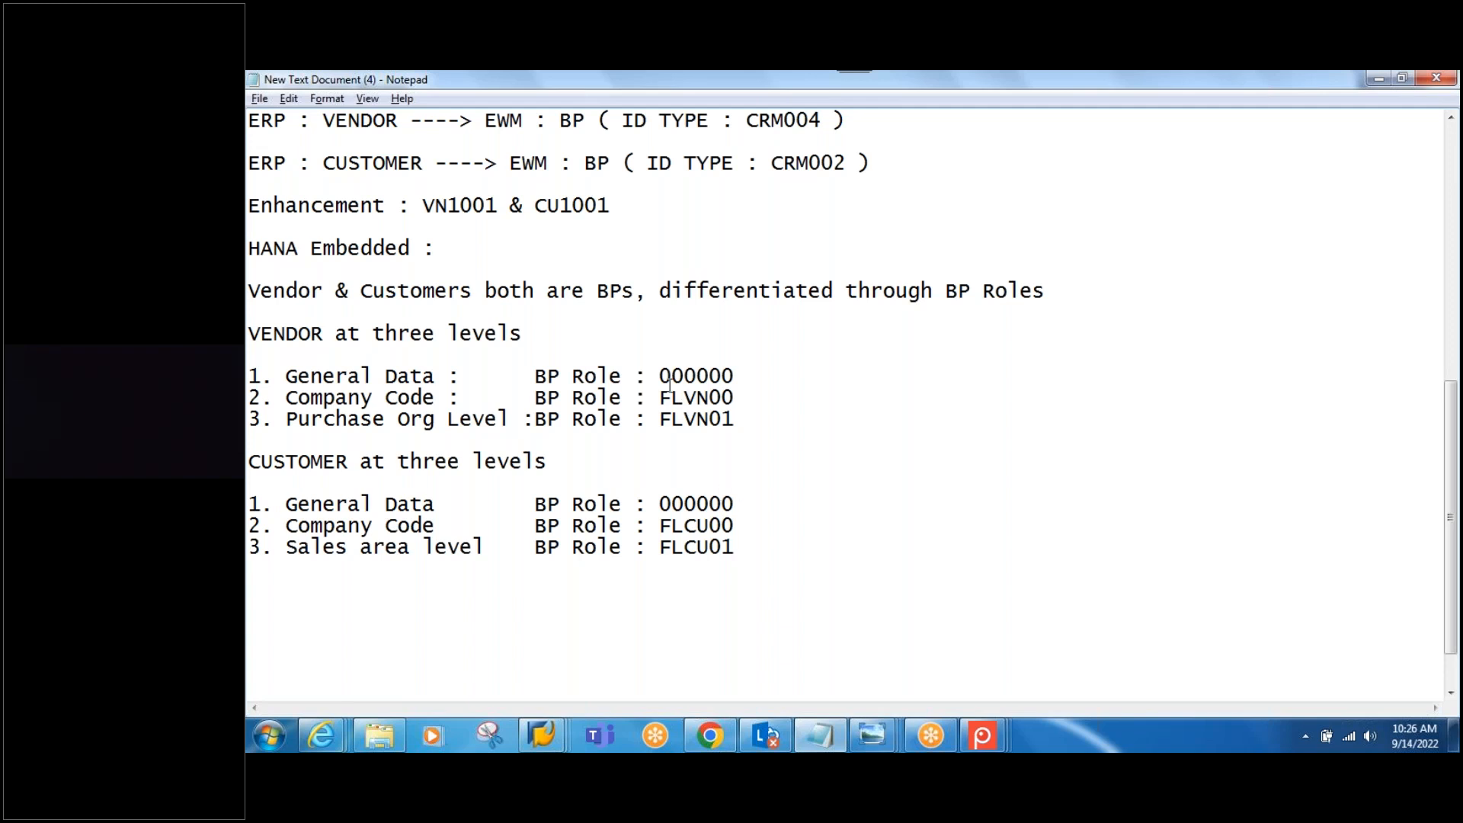
{"action": "left_click", "coordinate": [621, 122]}
{"action": "left_click_drag", "start_coordinate": [623, 124], "coordinate": [849, 130]}
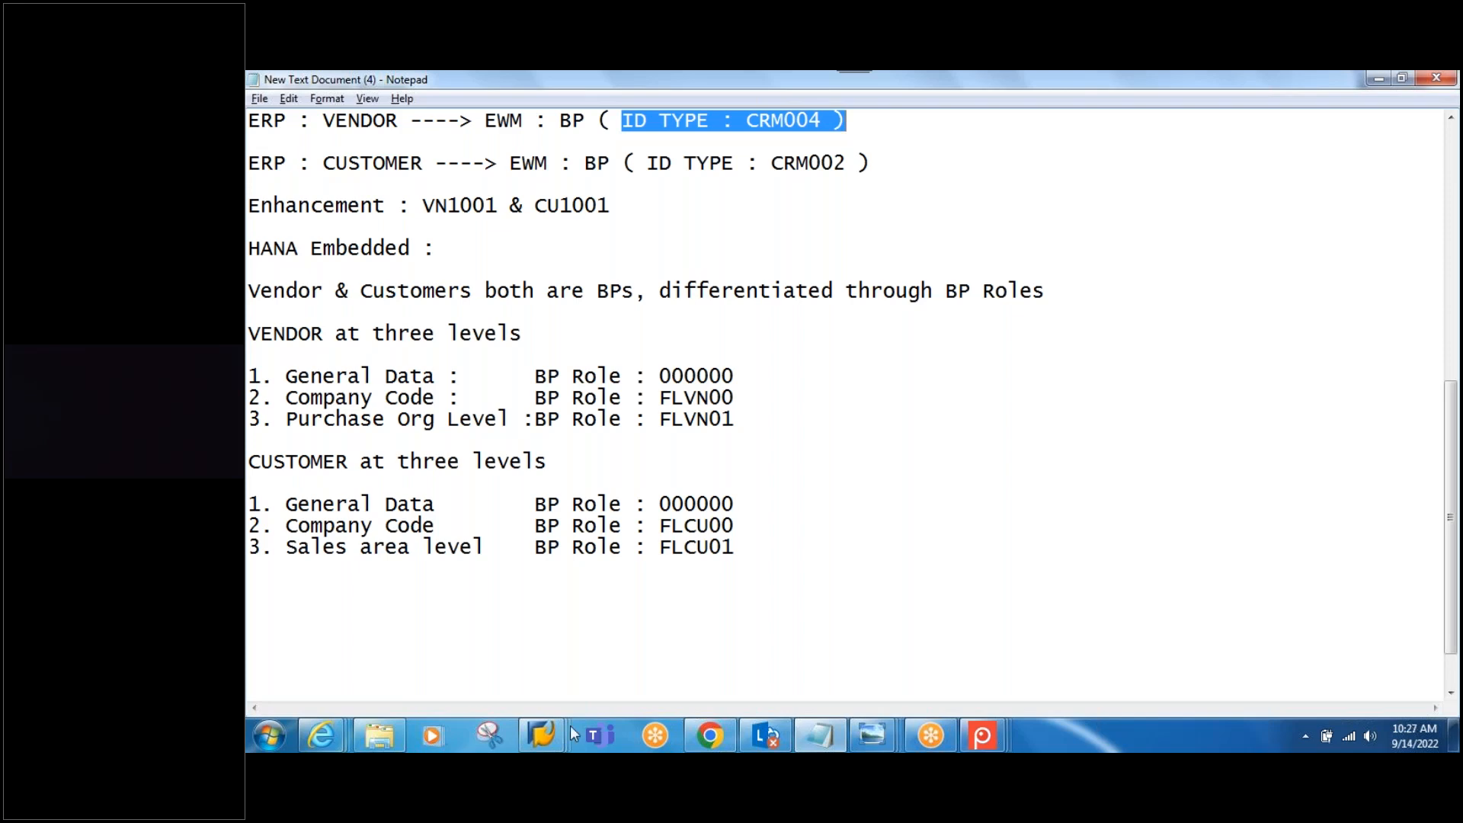
Step: Log off the current SAP system via the System menu
{"action": "left_click", "coordinate": [543, 733]}
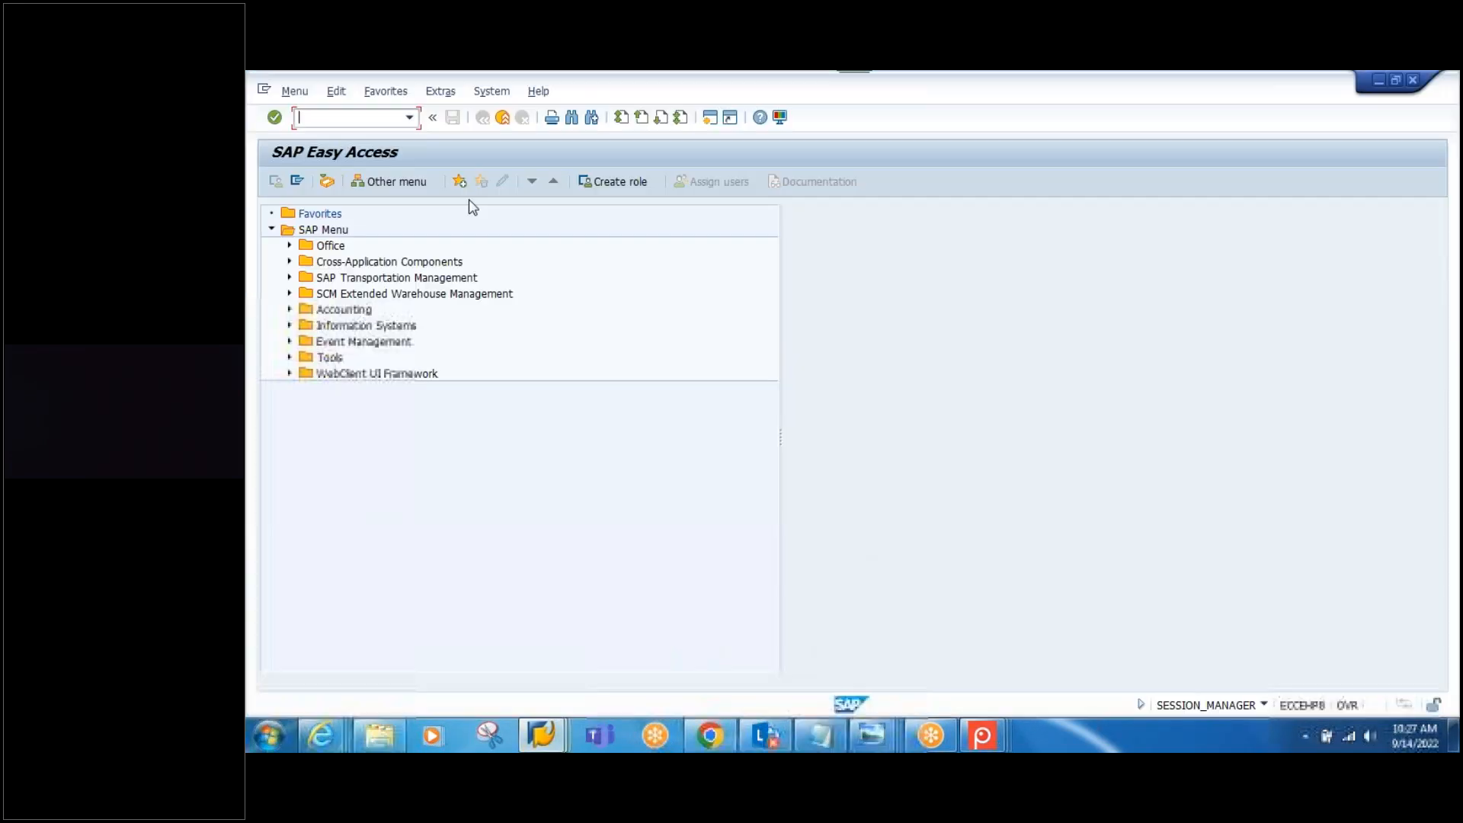
{"action": "left_click", "coordinate": [491, 91]}
{"action": "left_click", "coordinate": [523, 346]}
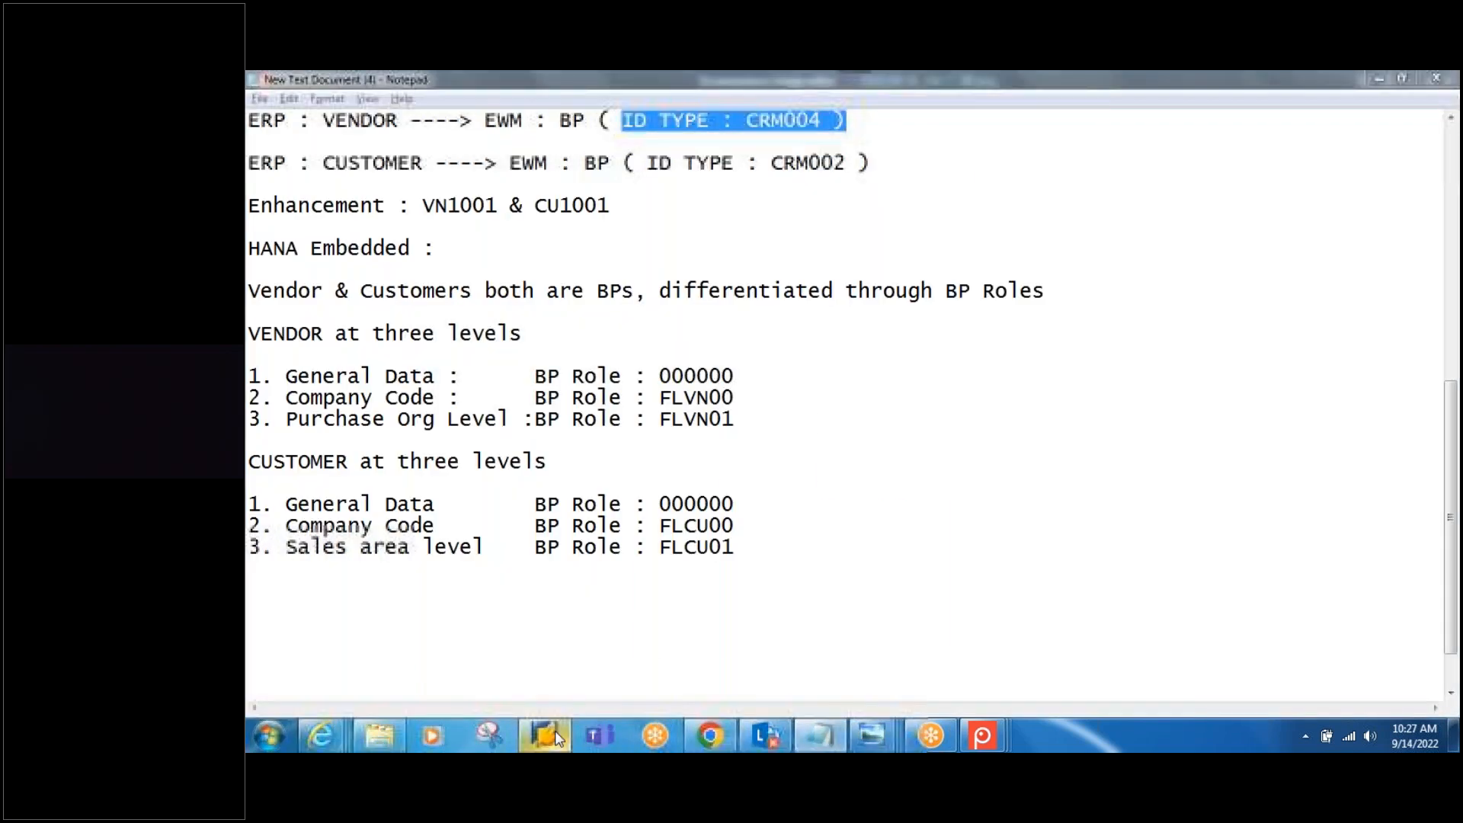
Step: Log on to the S4HANA system with user ID and password, and enter transaction XK01
{"action": "left_click", "coordinate": [557, 737]}
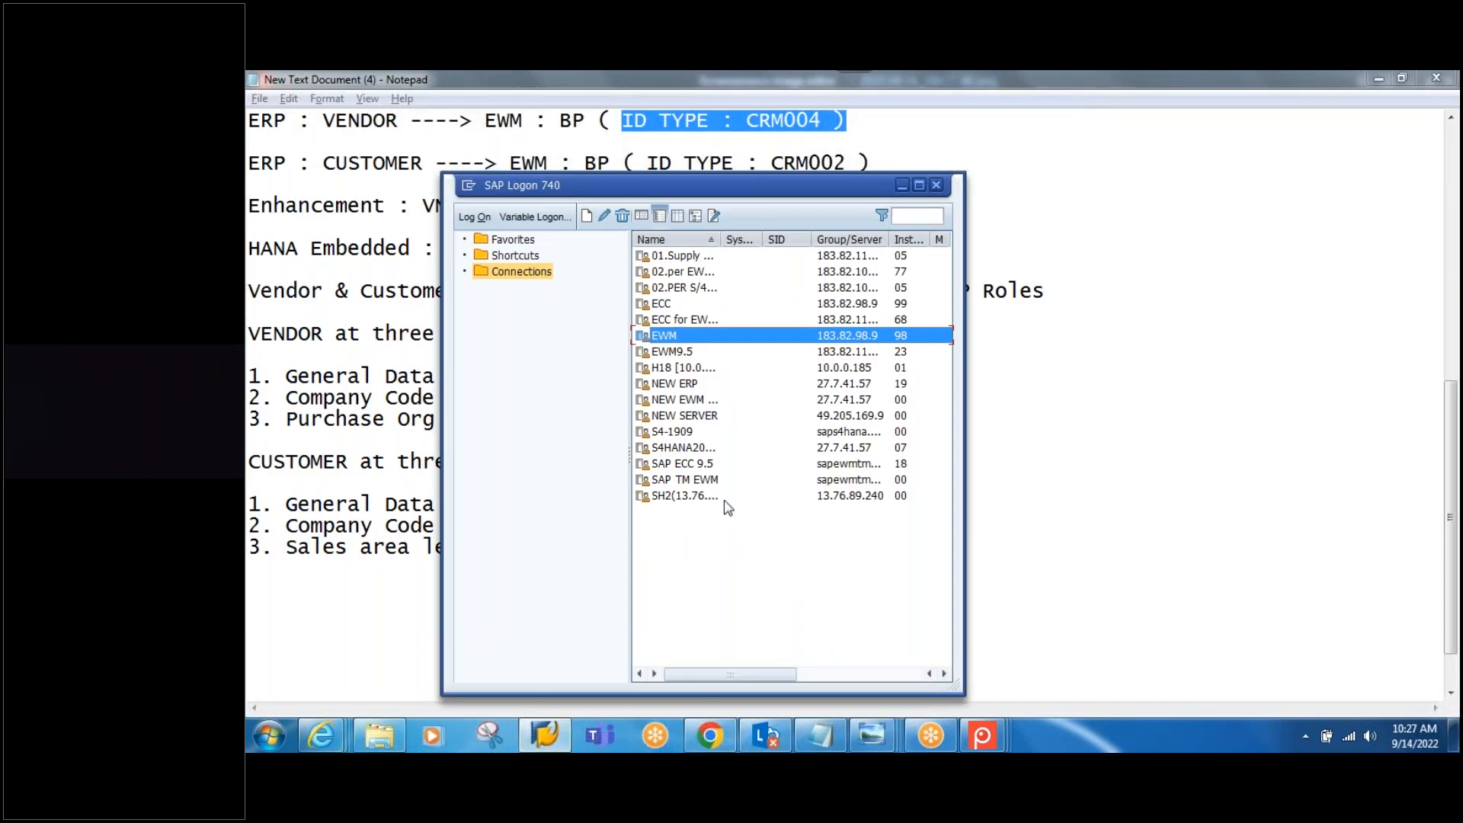
{"action": "left_click", "coordinate": [682, 452]}
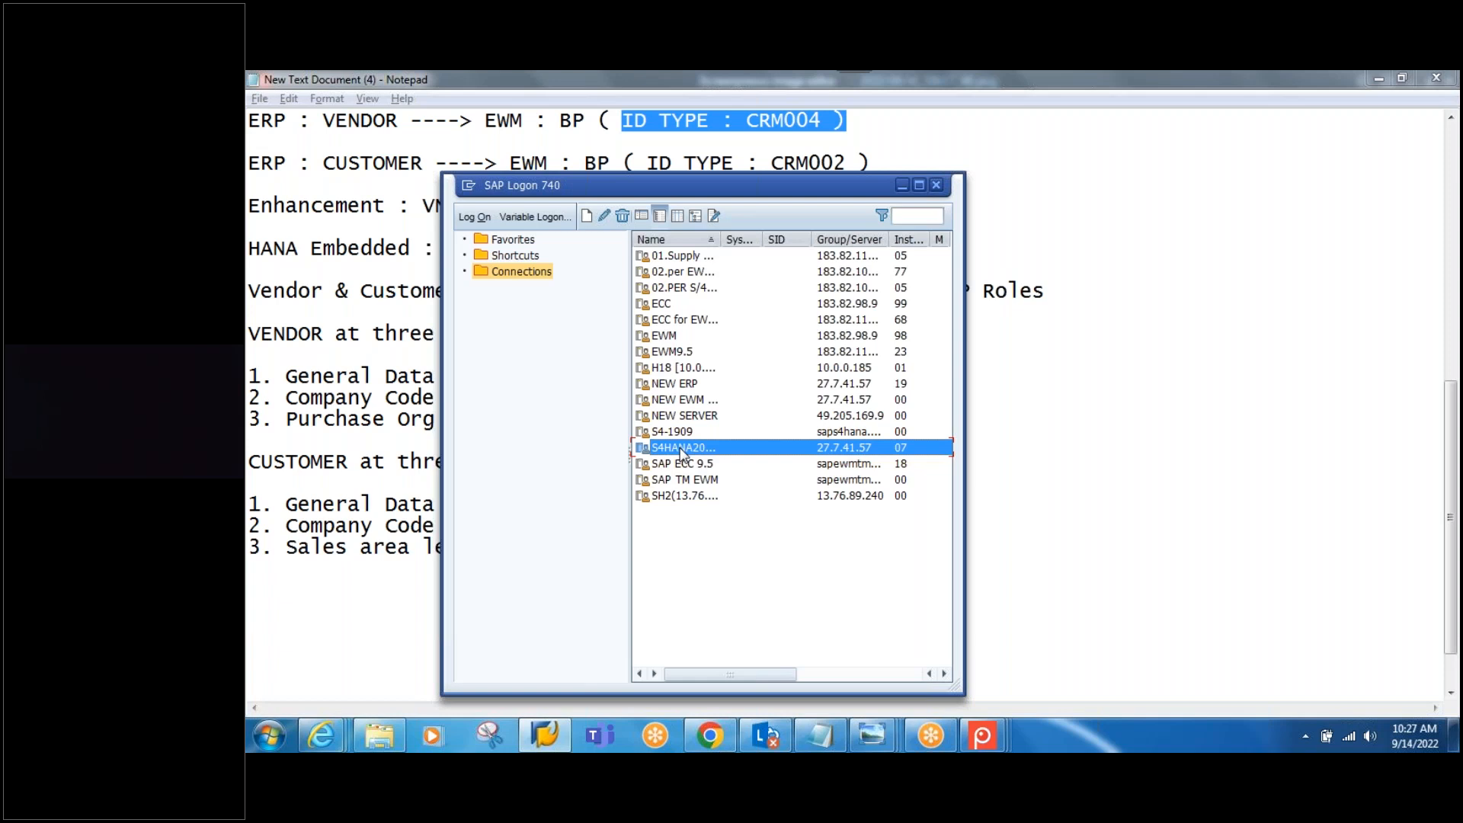
{"action": "double_click", "coordinate": [682, 448]}
{"action": "left_click", "coordinate": [424, 271]}
{"action": "type", "text": "****"}
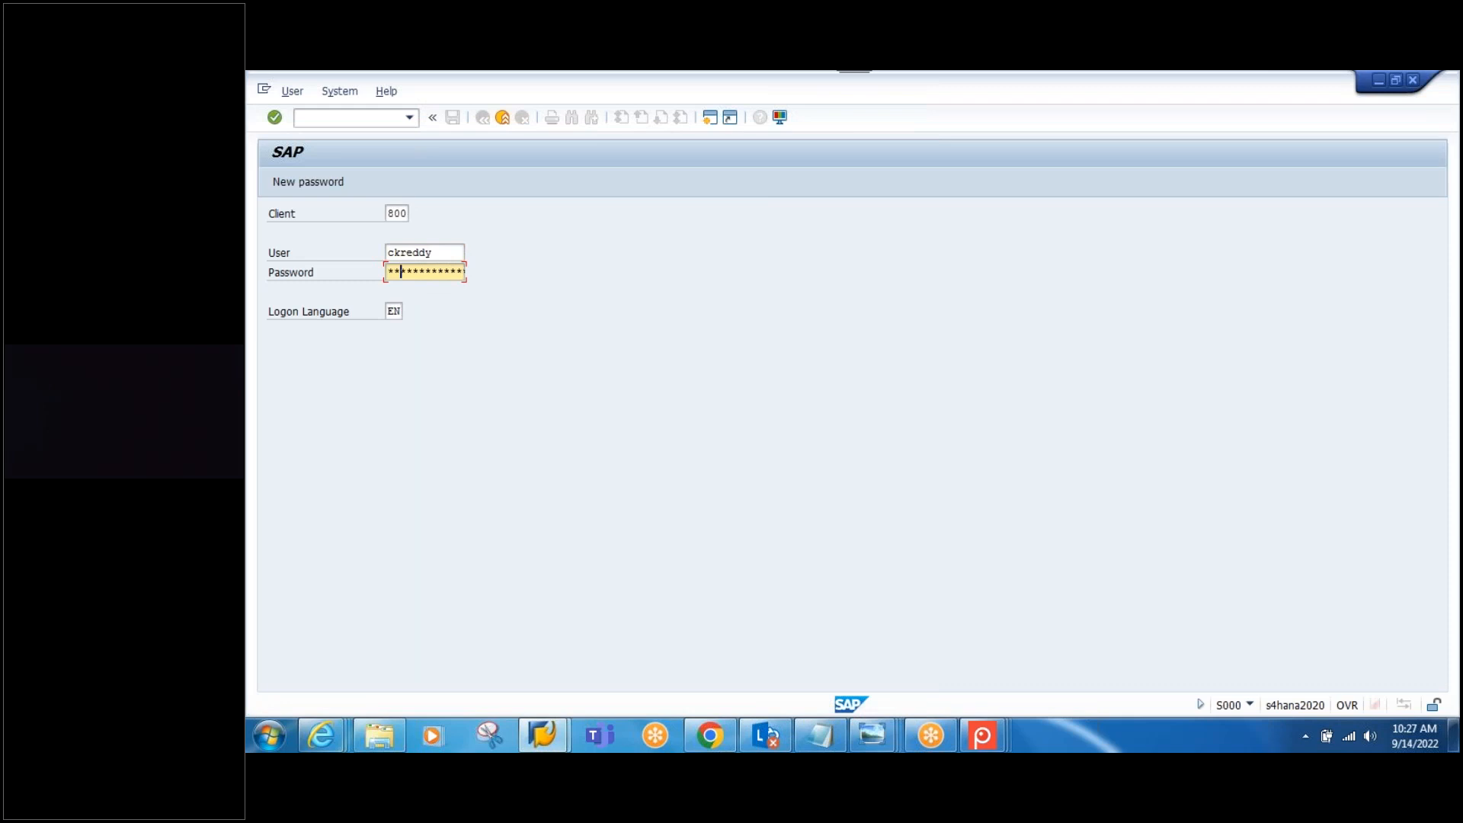
{"action": "type", "text": "*"}
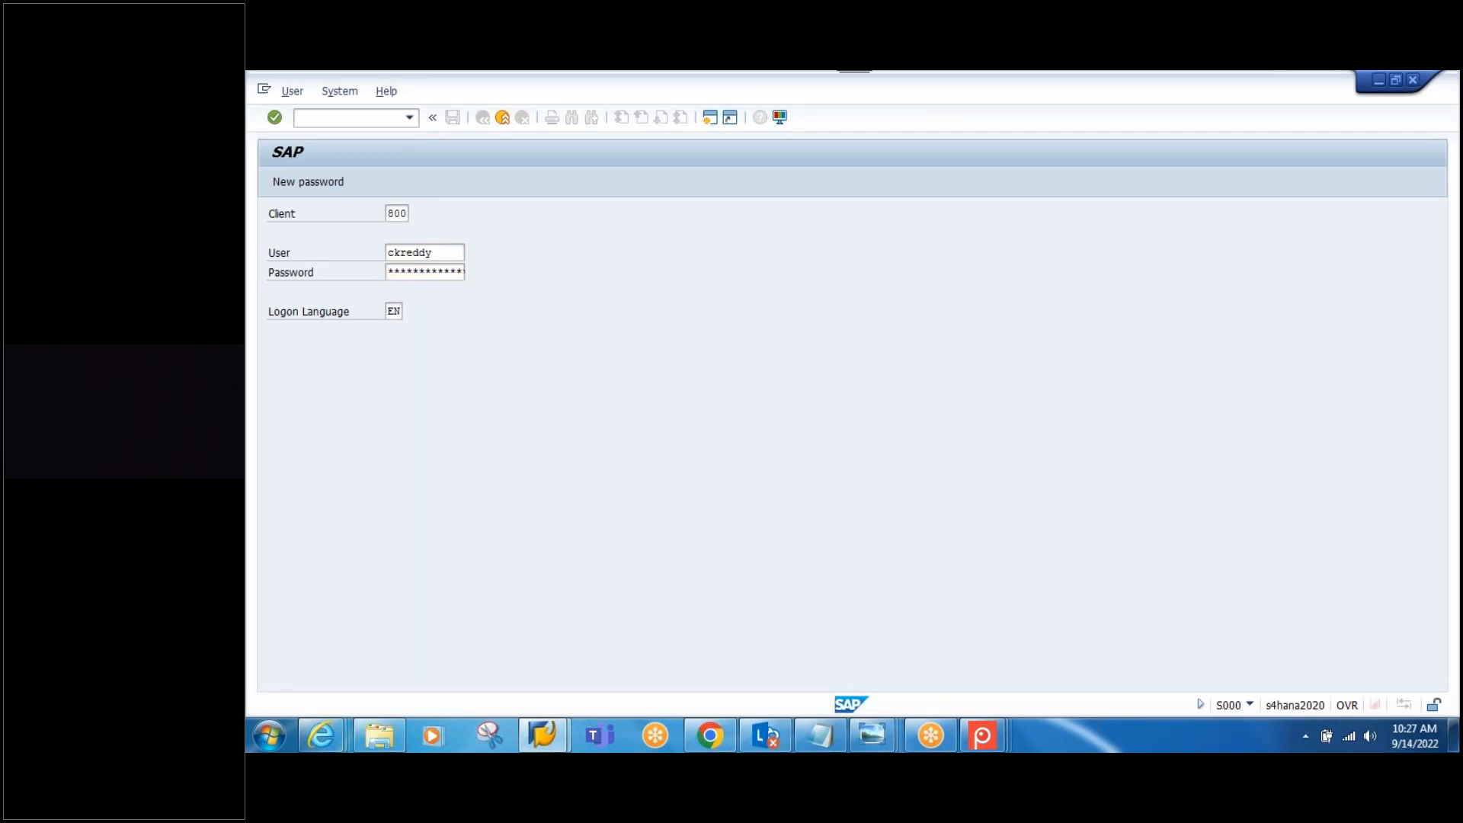
{"action": "key", "text": "Return"}
{"action": "type", "text": "XK01"}
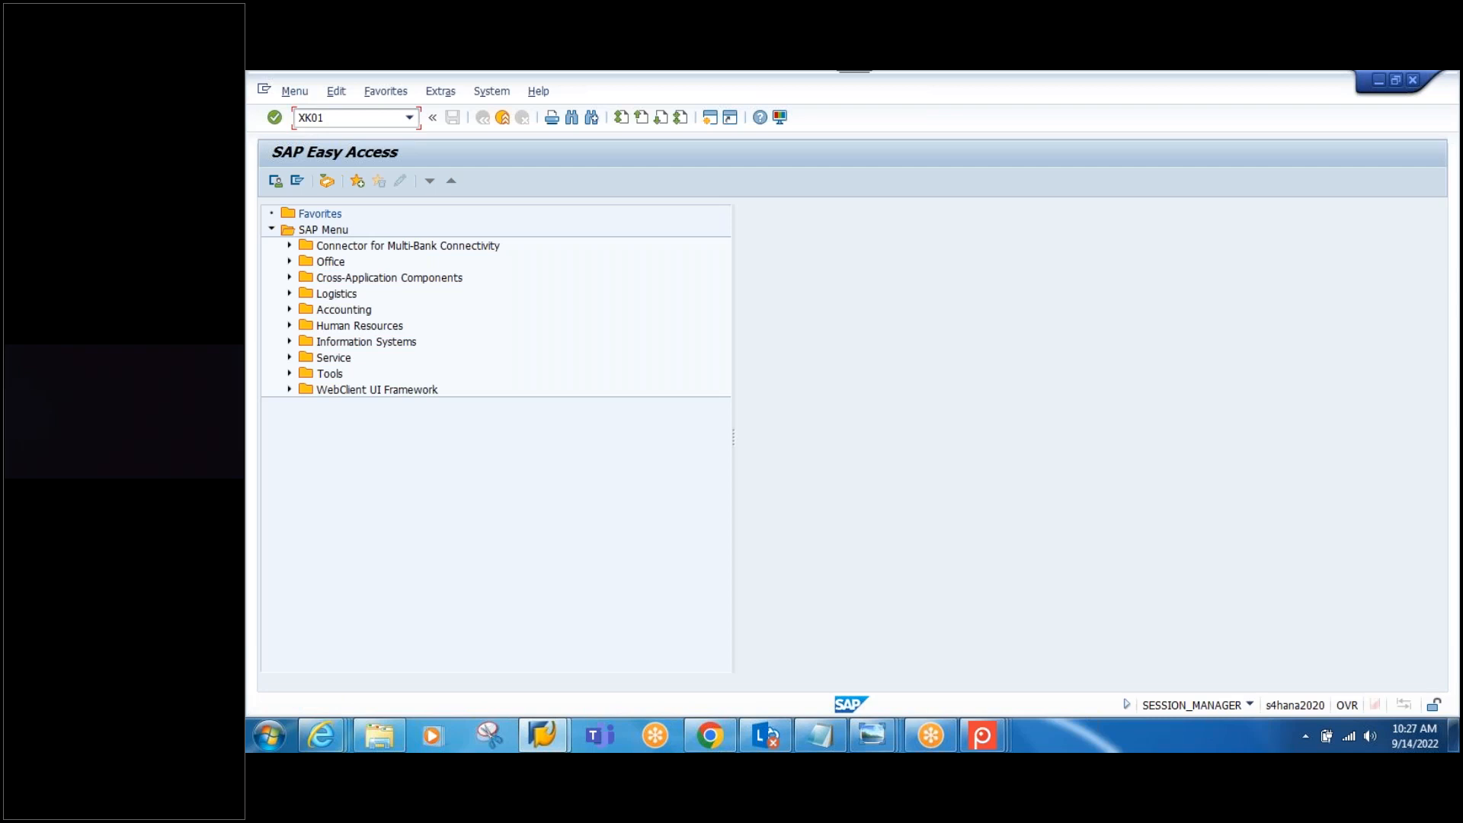
Step: Run XK01 and start creating a person business partner in role 000000 Business Partner (Gen.)
{"action": "key", "text": "Return"}
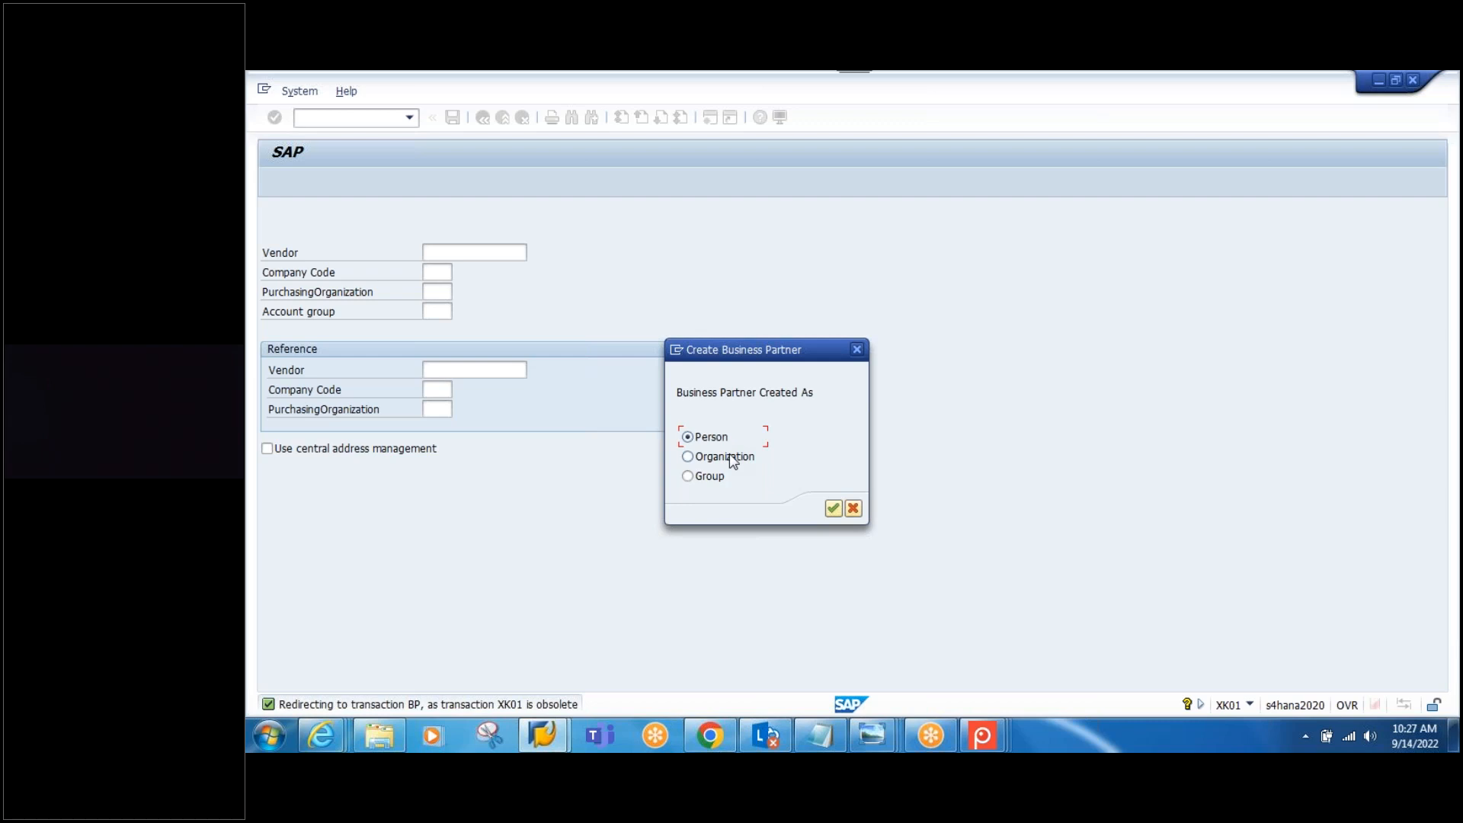
{"action": "left_click", "coordinate": [834, 508]}
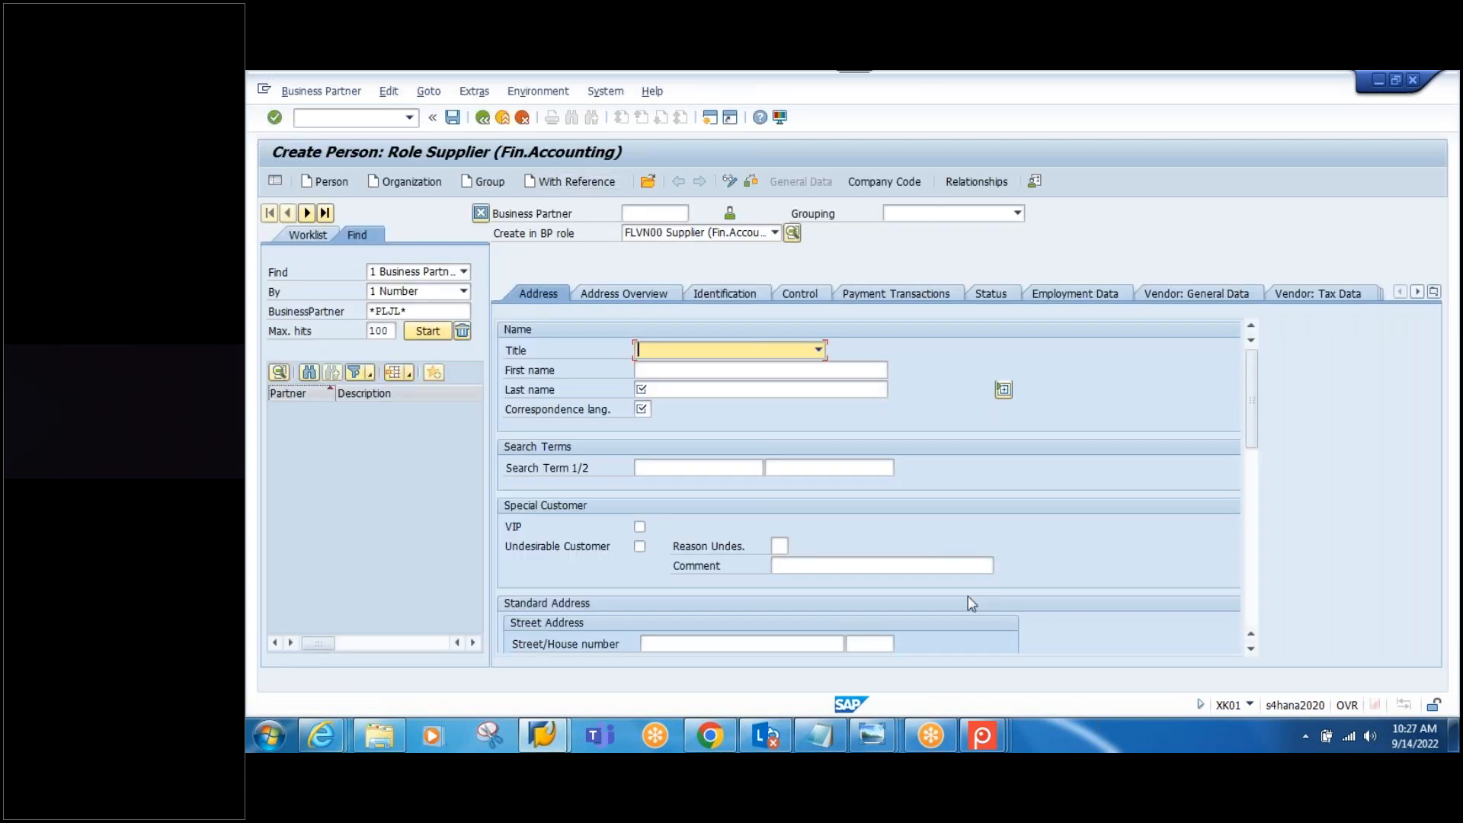
{"action": "left_click", "coordinate": [775, 232]}
{"action": "left_click_drag", "start_coordinate": [776, 316], "coordinate": [776, 280]}
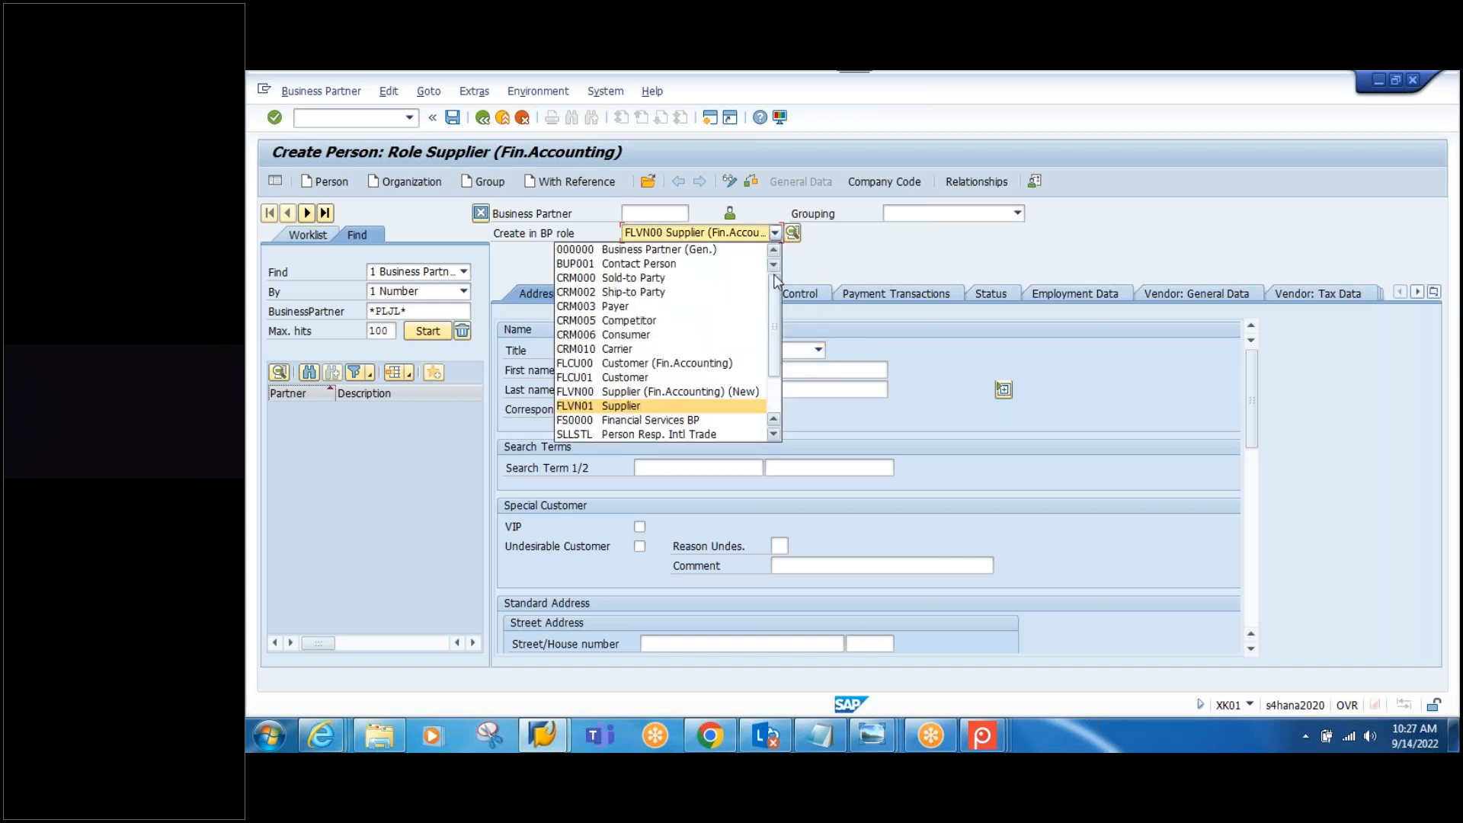
{"action": "left_click", "coordinate": [602, 250]}
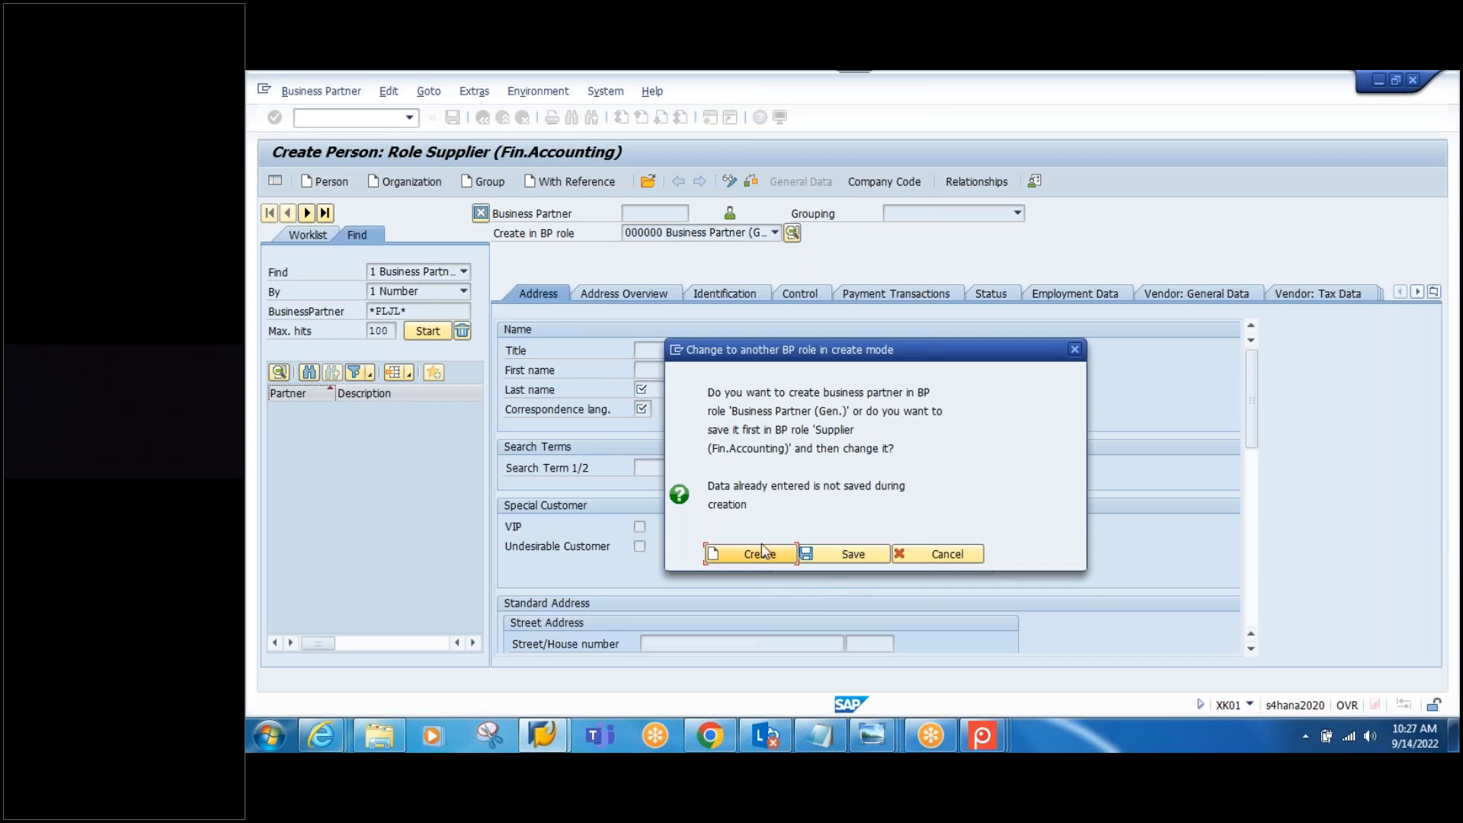
{"action": "left_click", "coordinate": [757, 556]}
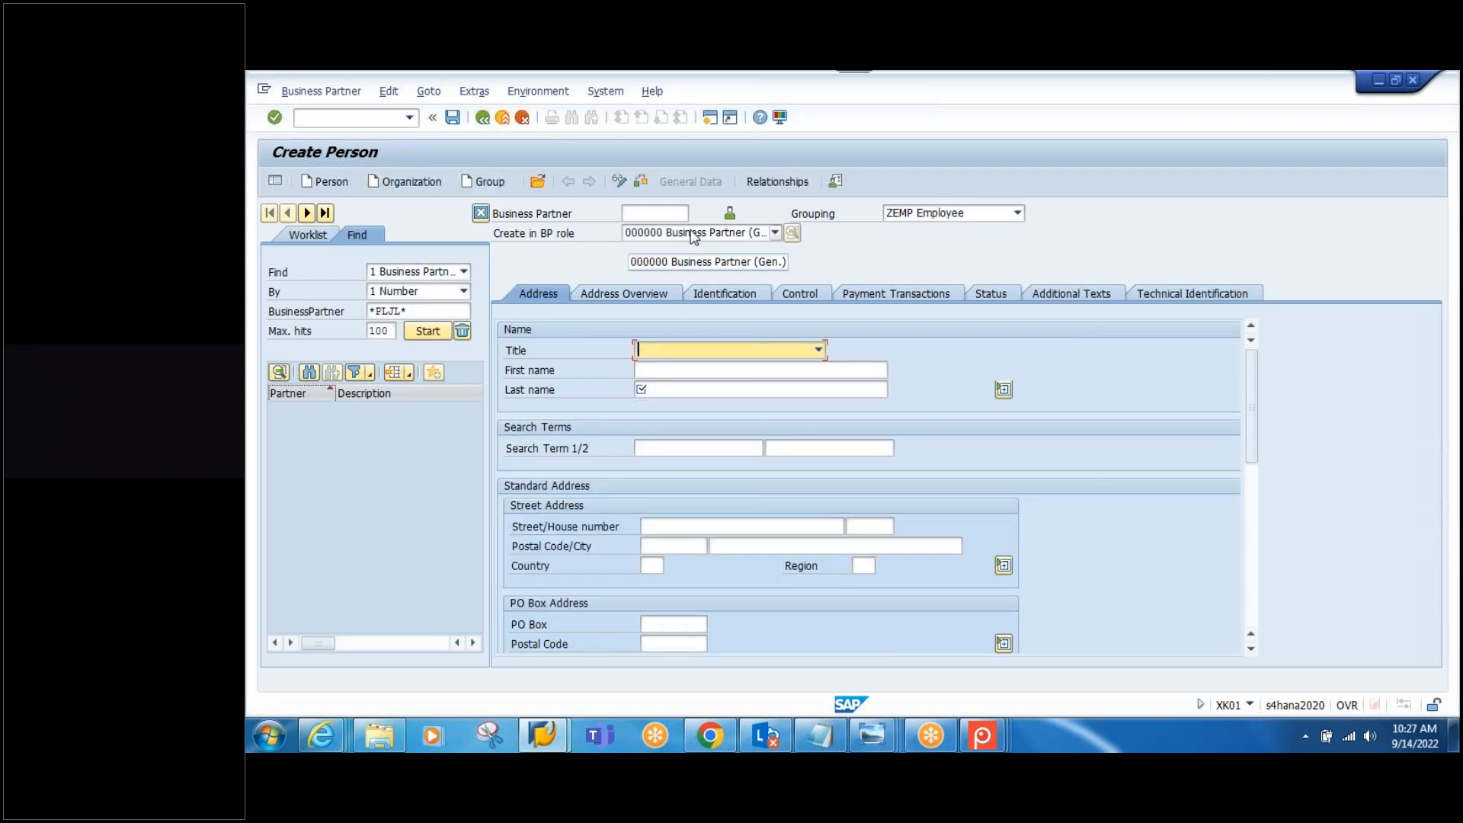
Step: Copy SPCK-VEND from the Notepad notes into the Business Partner number field
{"action": "left_click", "coordinate": [655, 213]}
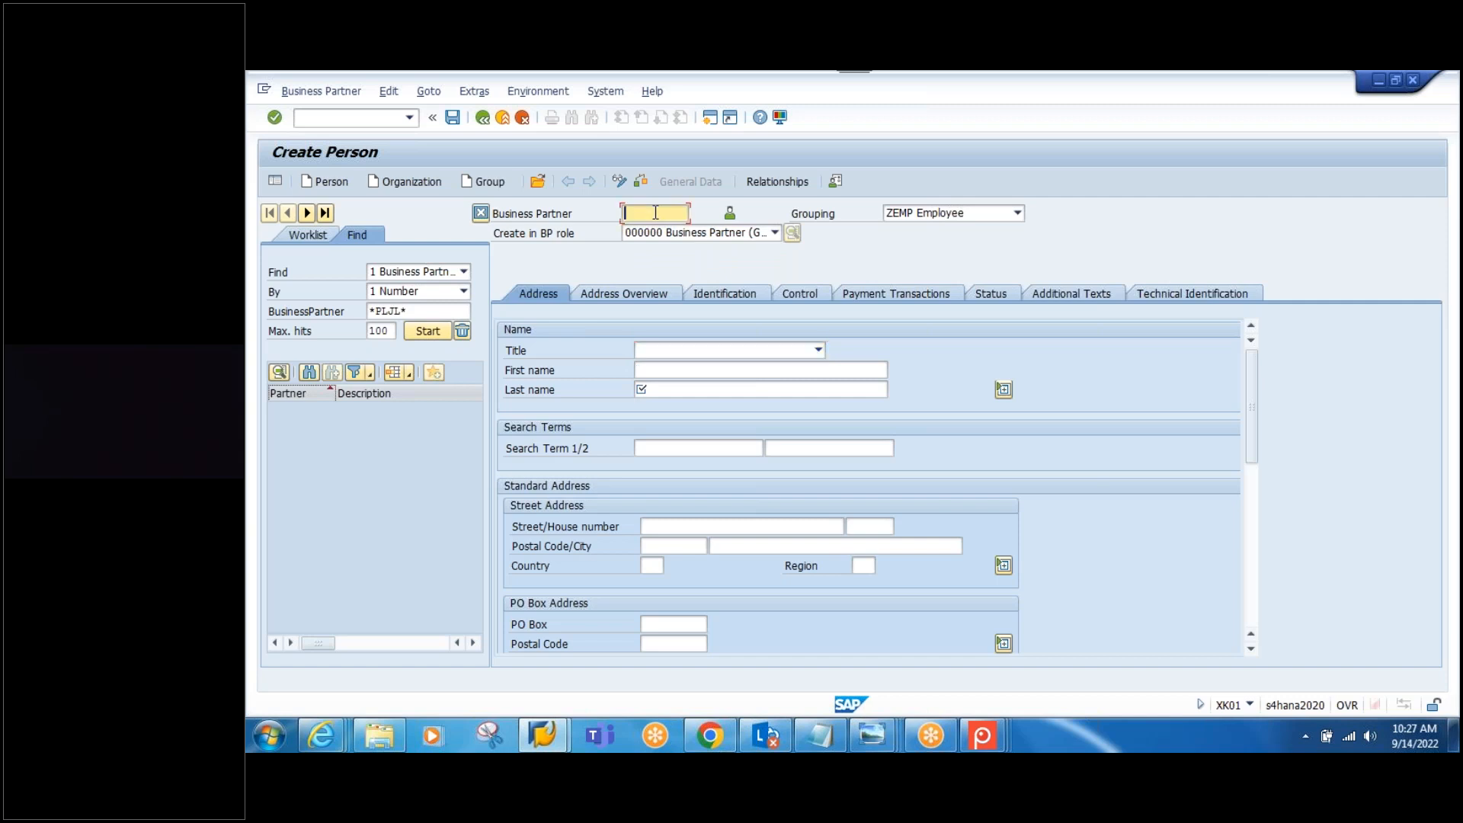
{"action": "left_click", "coordinate": [819, 735]}
{"action": "scroll", "coordinate": [515, 397], "scroll_direction": "up", "scroll_amount": 2}
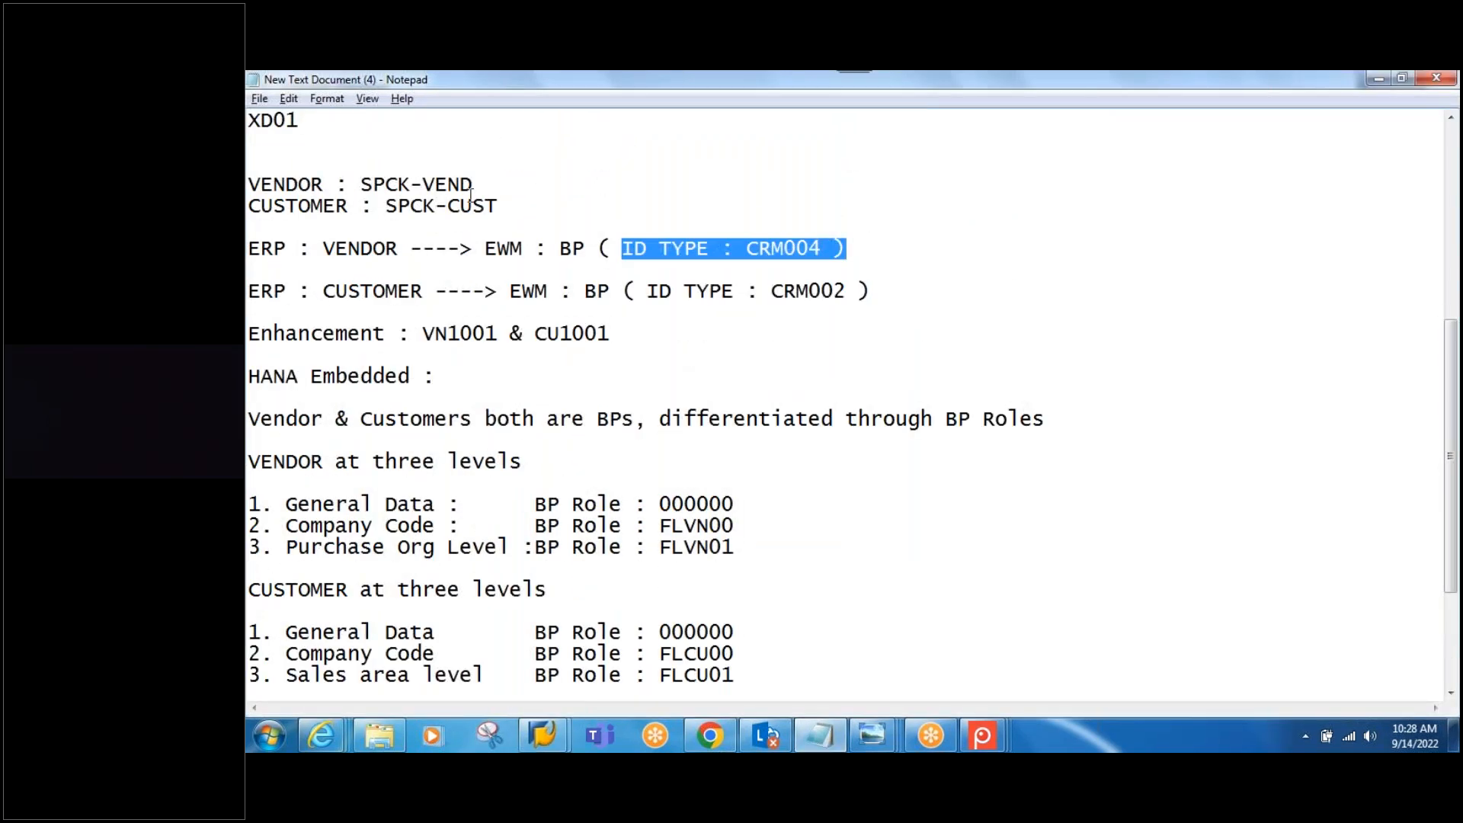
{"action": "left_click_drag", "start_coordinate": [478, 184], "coordinate": [360, 185]}
{"action": "key", "text": "ctrl+c"}
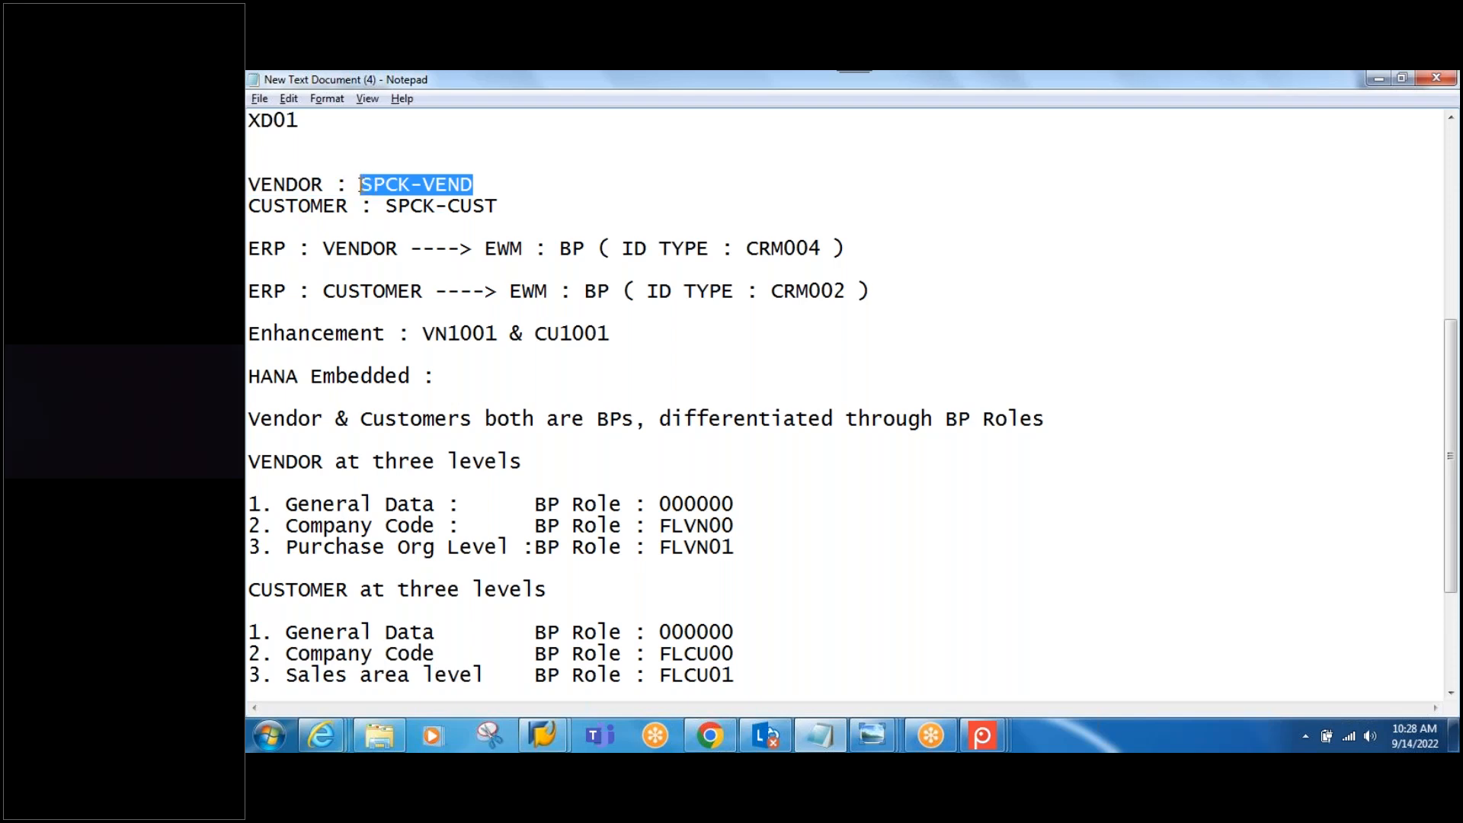
{"action": "key", "text": "alt+Tab"}
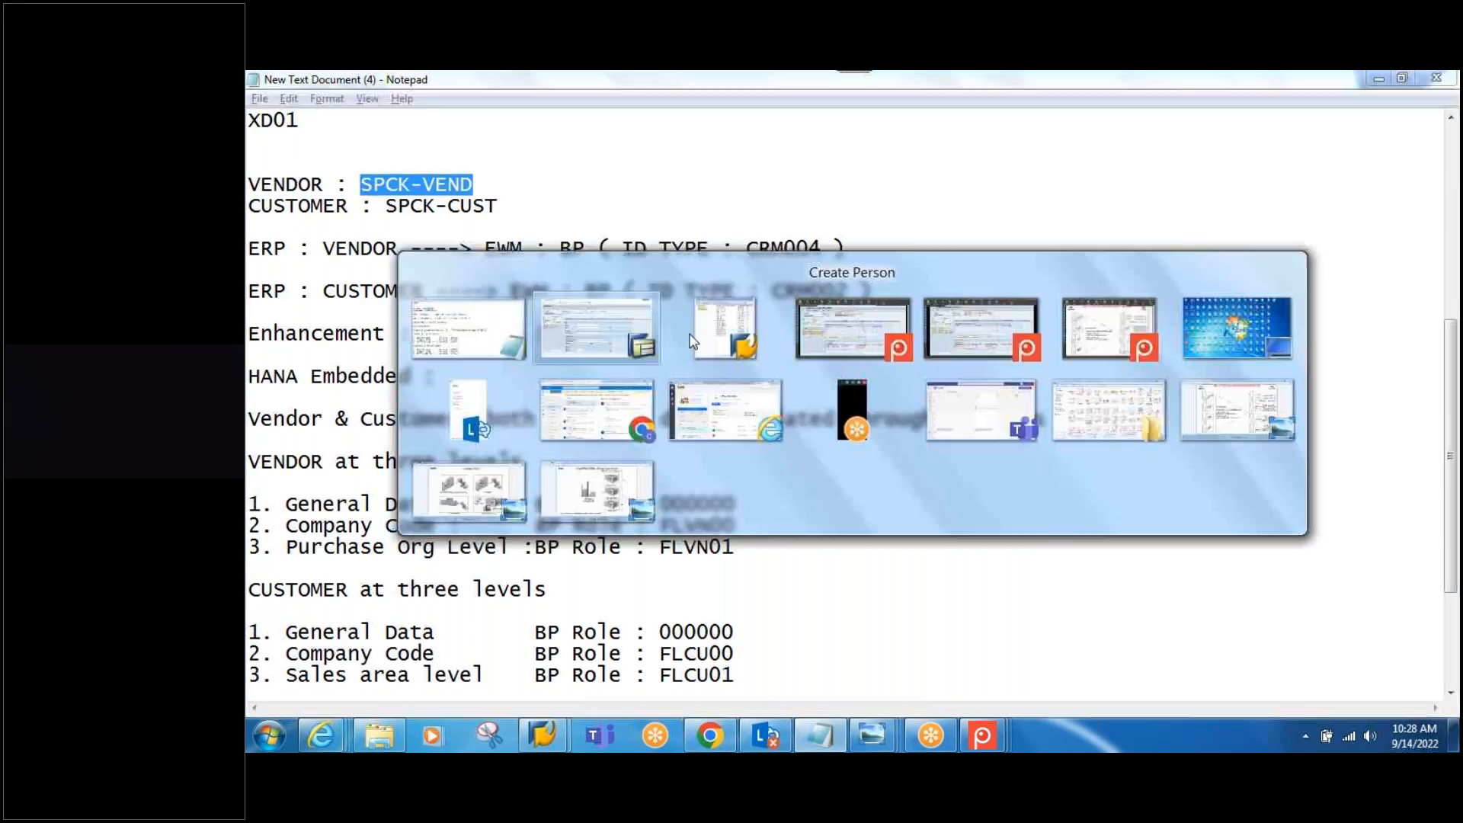
{"action": "key", "text": "ctrl+v"}
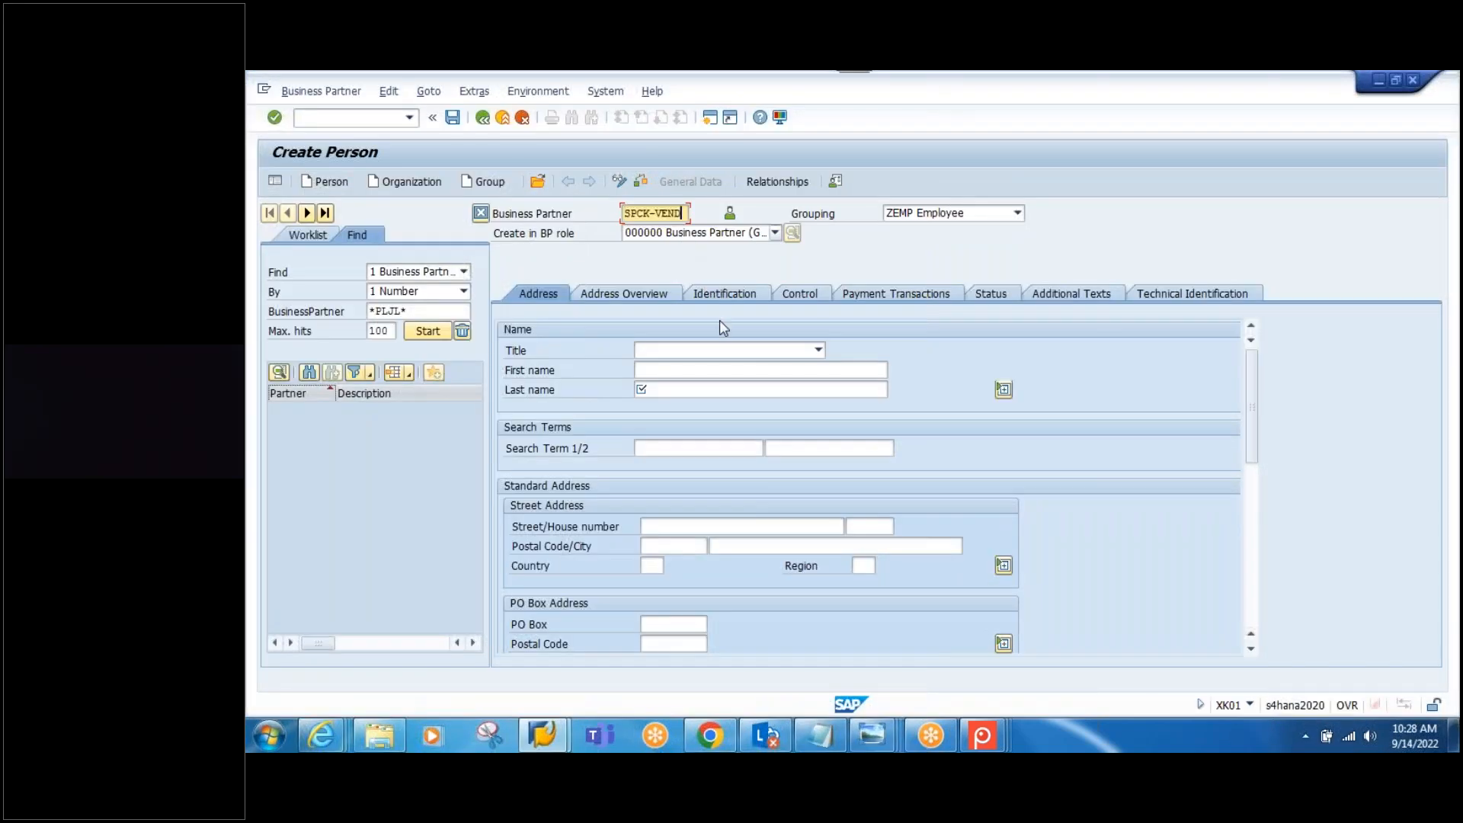
Step: Set grouping BPAB and title Mr., and fill first name, last name and search term with SPCK-VEND
{"action": "left_click", "coordinate": [1017, 213]}
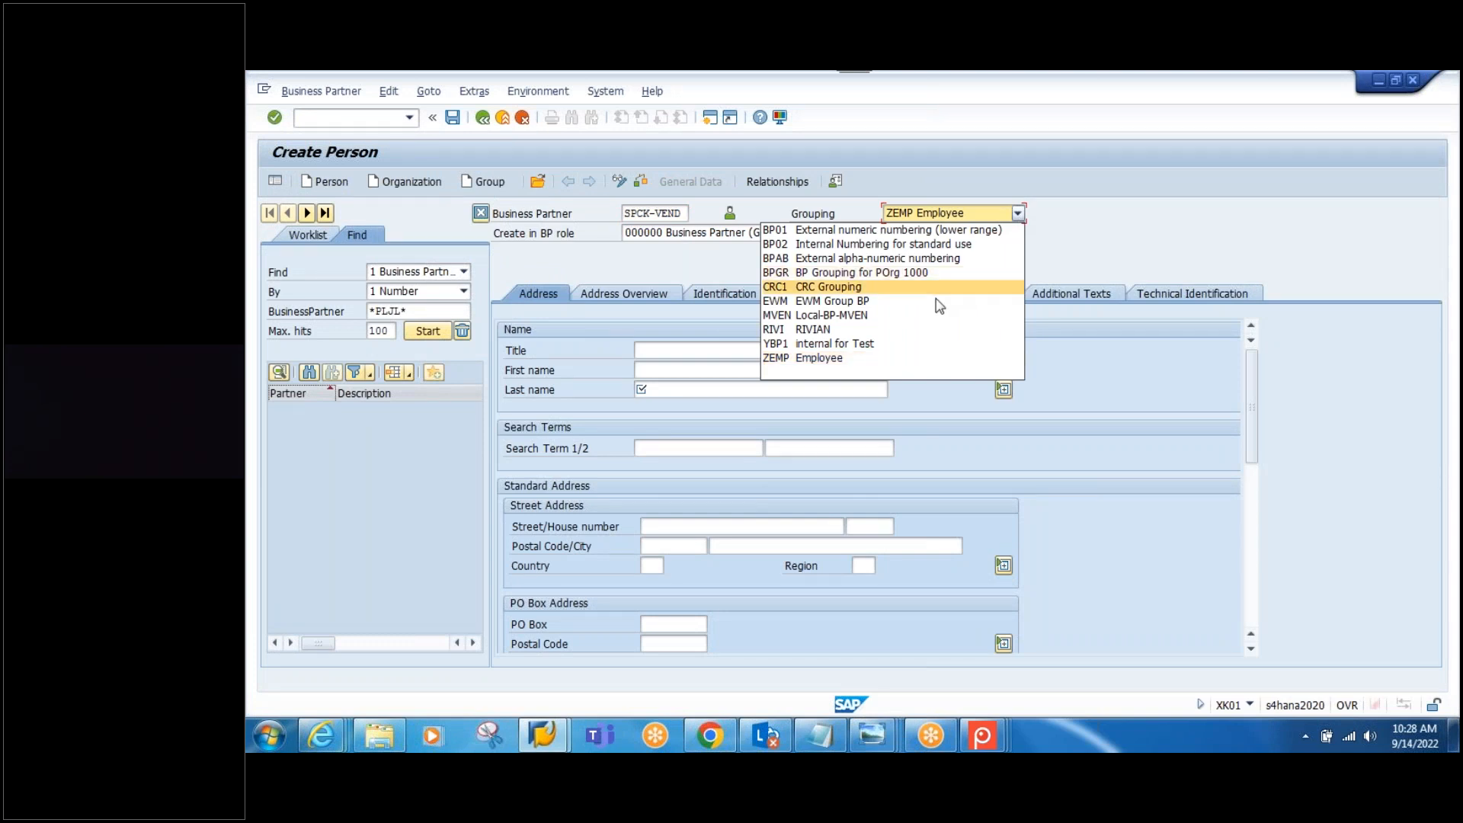
{"action": "left_click", "coordinate": [879, 256]}
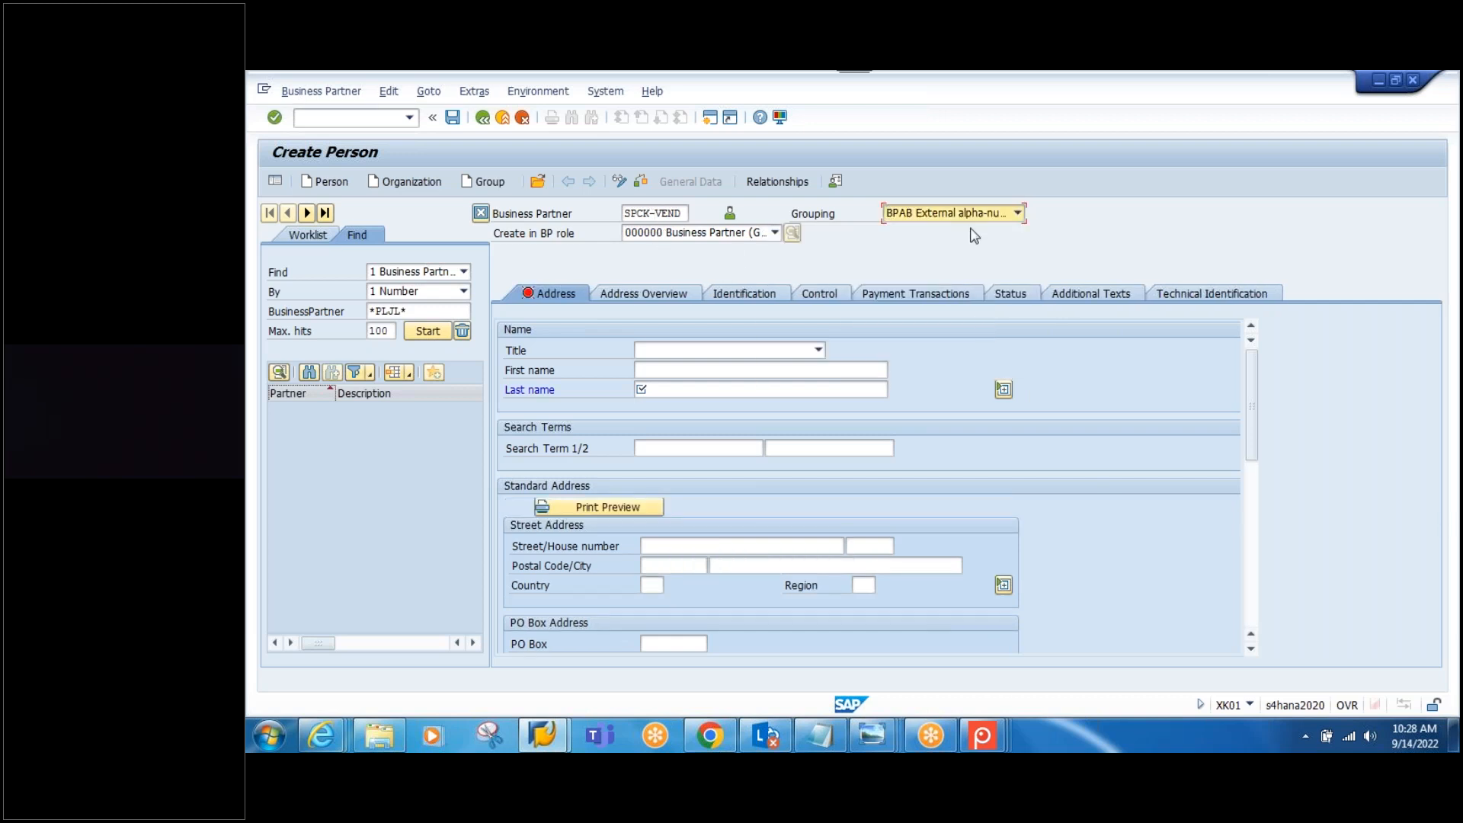
{"action": "left_click", "coordinate": [817, 350]}
{"action": "left_click", "coordinate": [702, 385]}
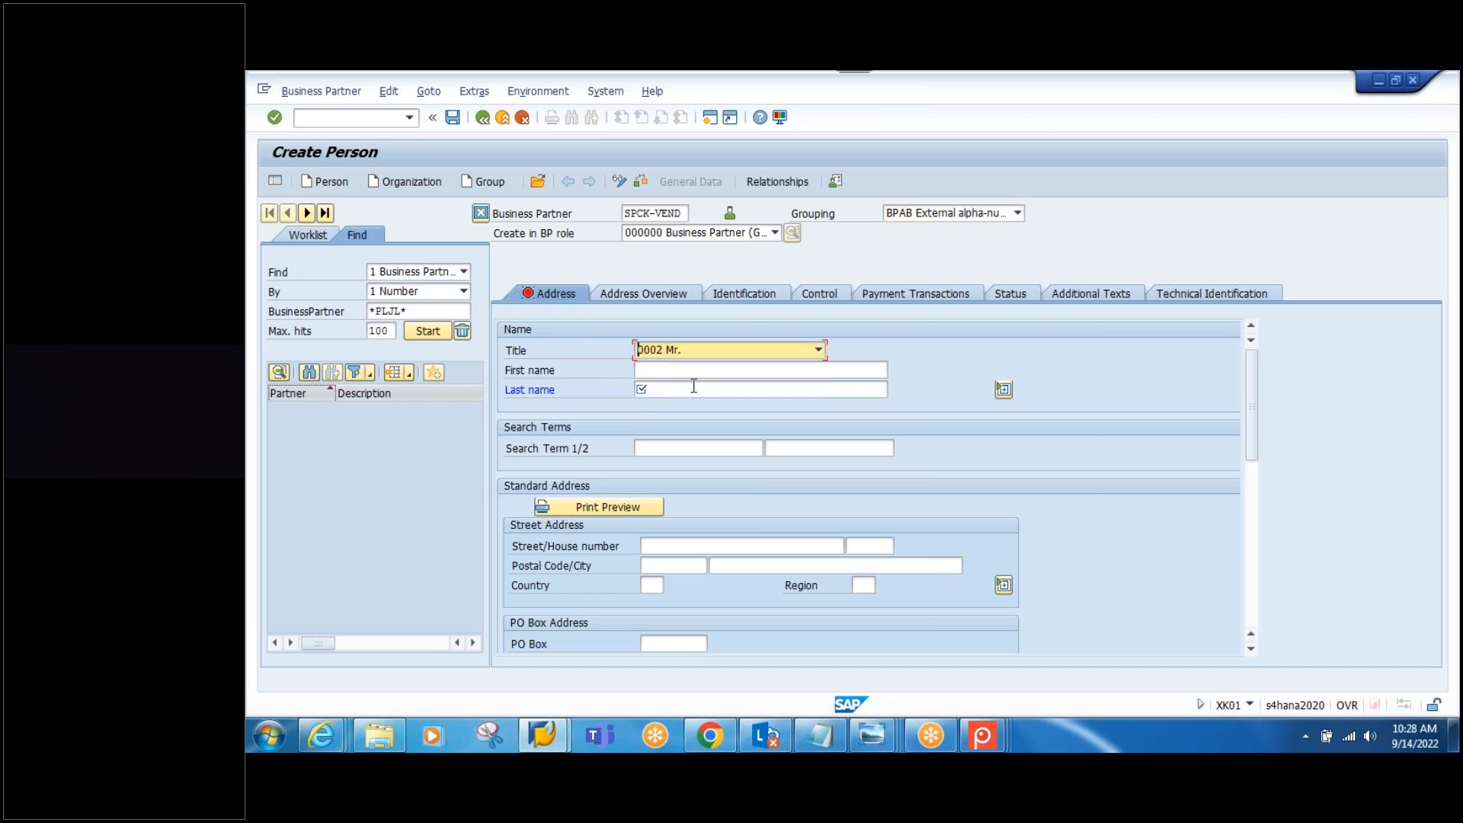
{"action": "left_click", "coordinate": [683, 213]}
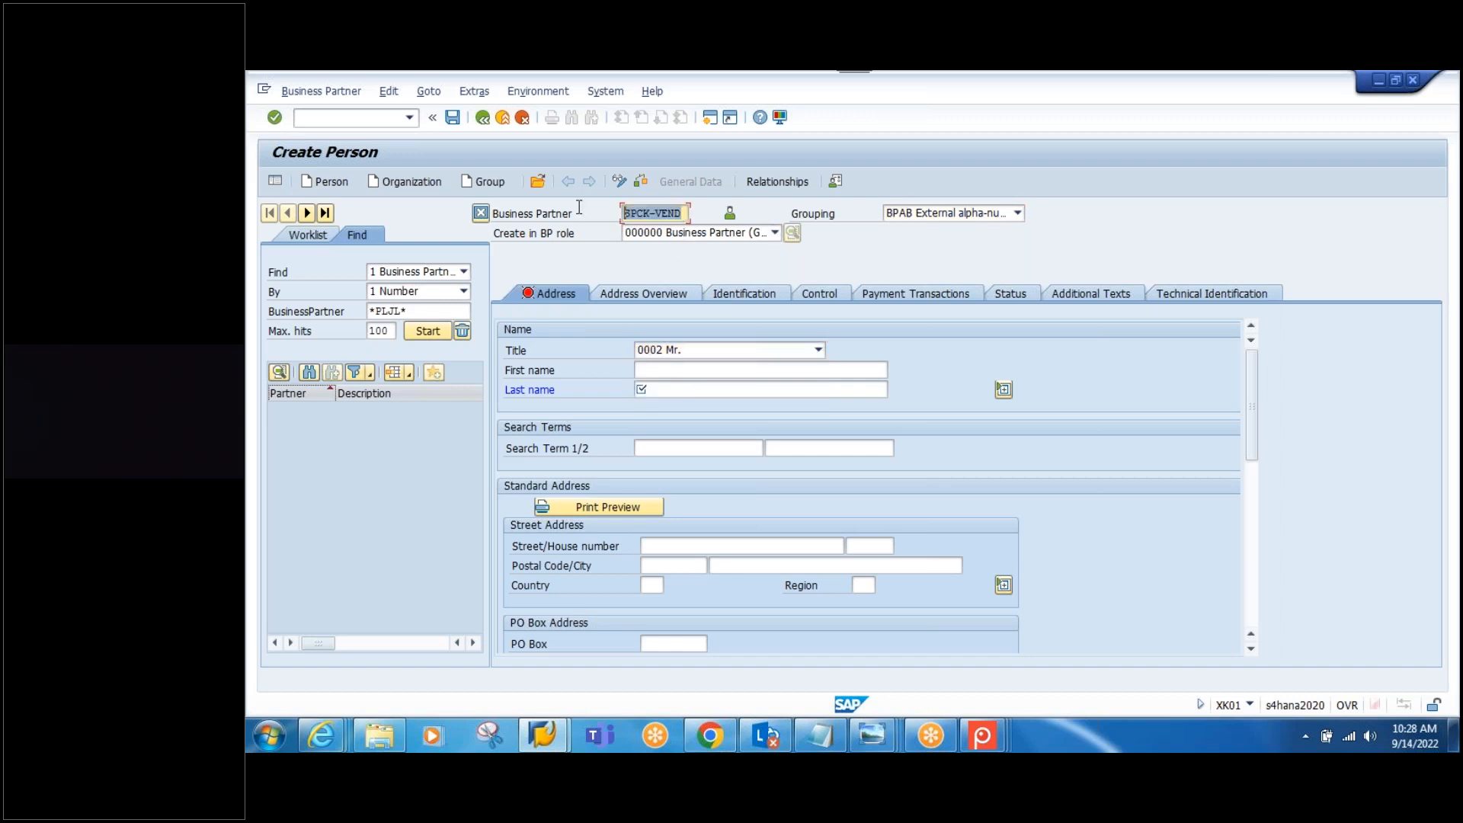
{"action": "left_click", "coordinate": [732, 369]}
{"action": "key", "text": "ctrl+v"}
{"action": "left_click", "coordinate": [729, 389]}
{"action": "key", "text": "ctrl+v"}
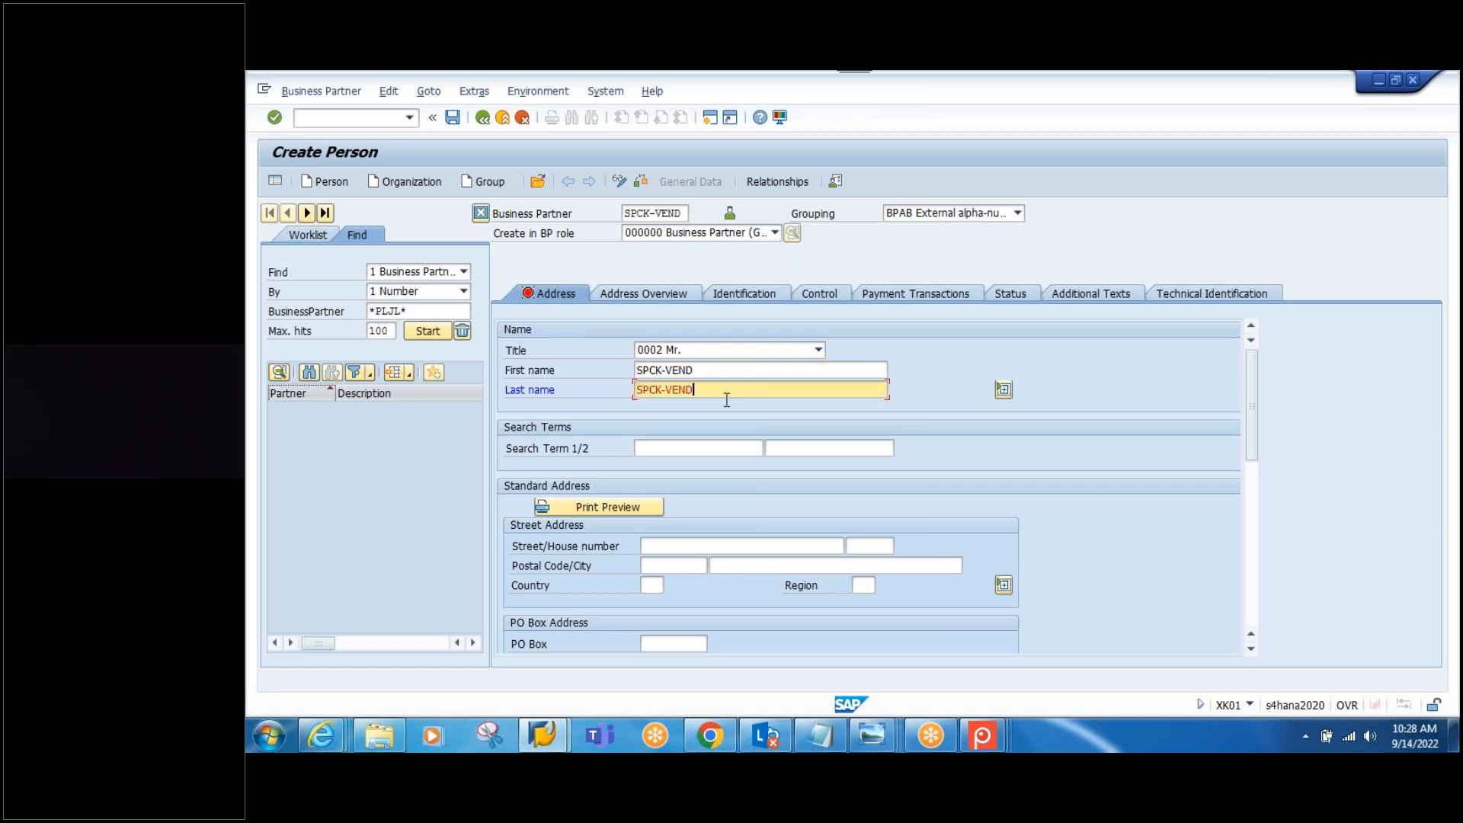
{"action": "left_click", "coordinate": [709, 444]}
{"action": "key", "text": "ctrl+v"}
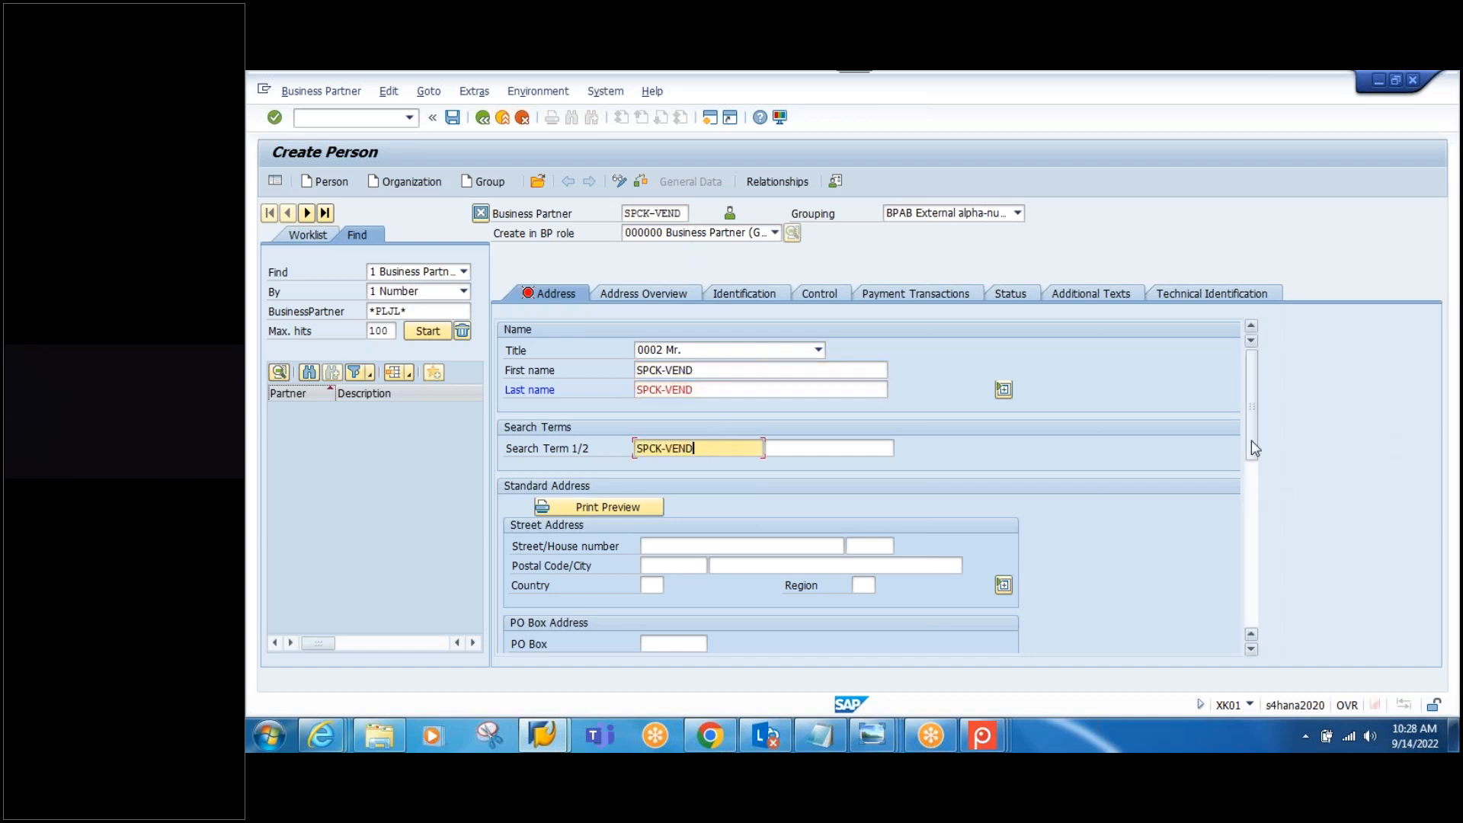
Step: Enter street STREET-456 with house number 111
{"action": "left_click_drag", "start_coordinate": [1251, 441], "coordinate": [1251, 474]}
{"action": "left_click", "coordinate": [671, 449]}
{"action": "type", "text": "STREEY"}
{"action": "key", "text": "ctrl+v"}
{"action": "key", "text": "BackSpace"}
{"action": "key", "text": "BackSpace"}
{"action": "key", "text": "BackSpace"}
{"action": "key", "text": "BackSpace"}
{"action": "key", "text": "BackSpace"}
{"action": "key", "text": "BackSpace"}
{"action": "key", "text": "BackSpace"}
{"action": "key", "text": "BackSpace"}
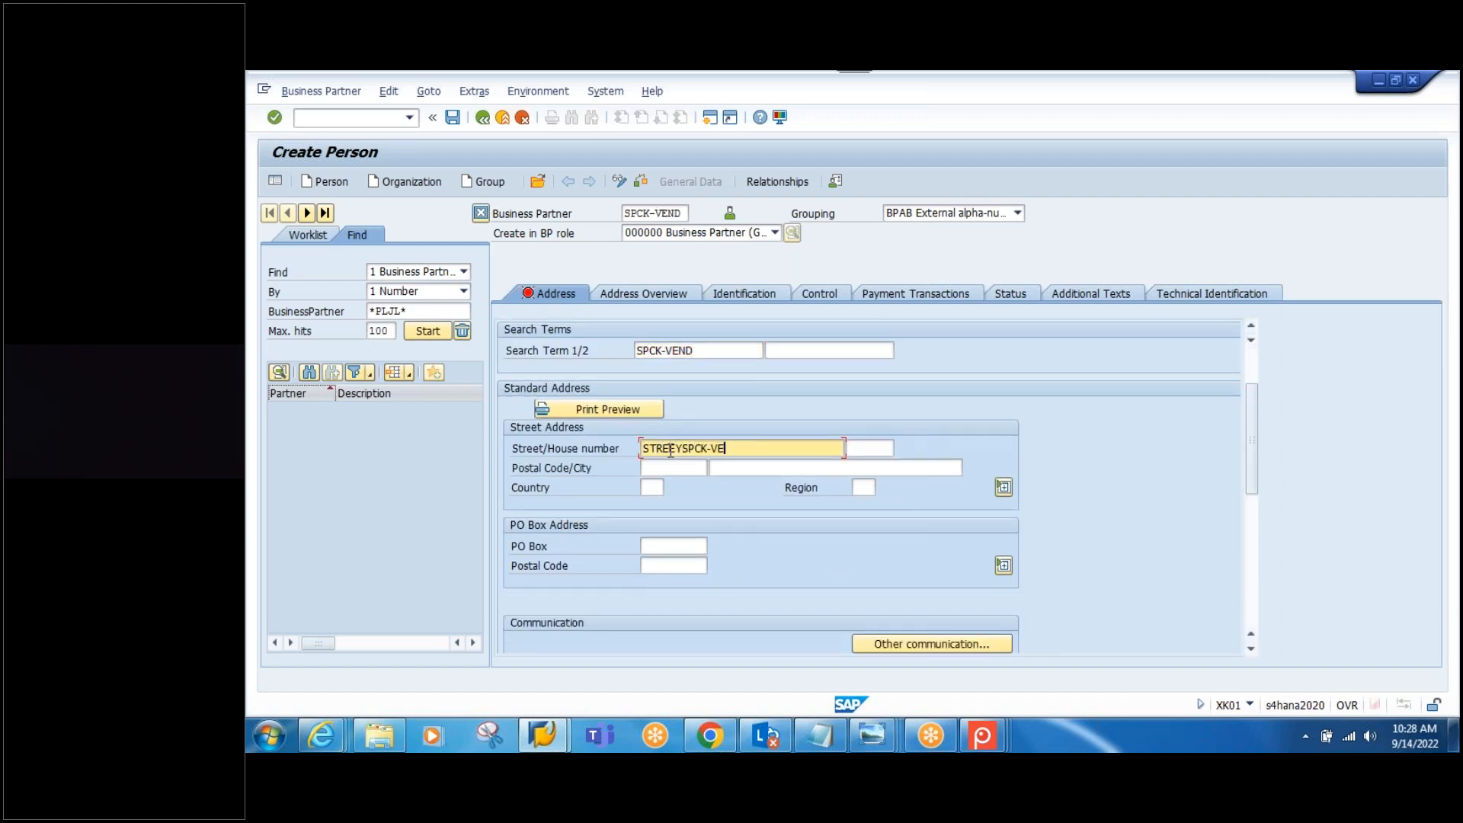
{"action": "key", "text": "BackSpace"}
{"action": "key", "text": "BackSpace"}
{"action": "type", "text": "T-456"}
{"action": "left_click", "coordinate": [857, 449]}
{"action": "type", "text": "11"}
{"action": "left_click", "coordinate": [853, 467]}
Step: Enter postal code 500049, city HYDERABAD, country IN and region TG, and confirm the address
{"action": "left_click", "coordinate": [670, 469]}
{"action": "type", "text": "5"}
{"action": "key", "text": "BackSpace"}
{"action": "left_click", "coordinate": [759, 483]}
{"action": "left_click", "coordinate": [693, 472]}
{"action": "type", "text": "50004"}
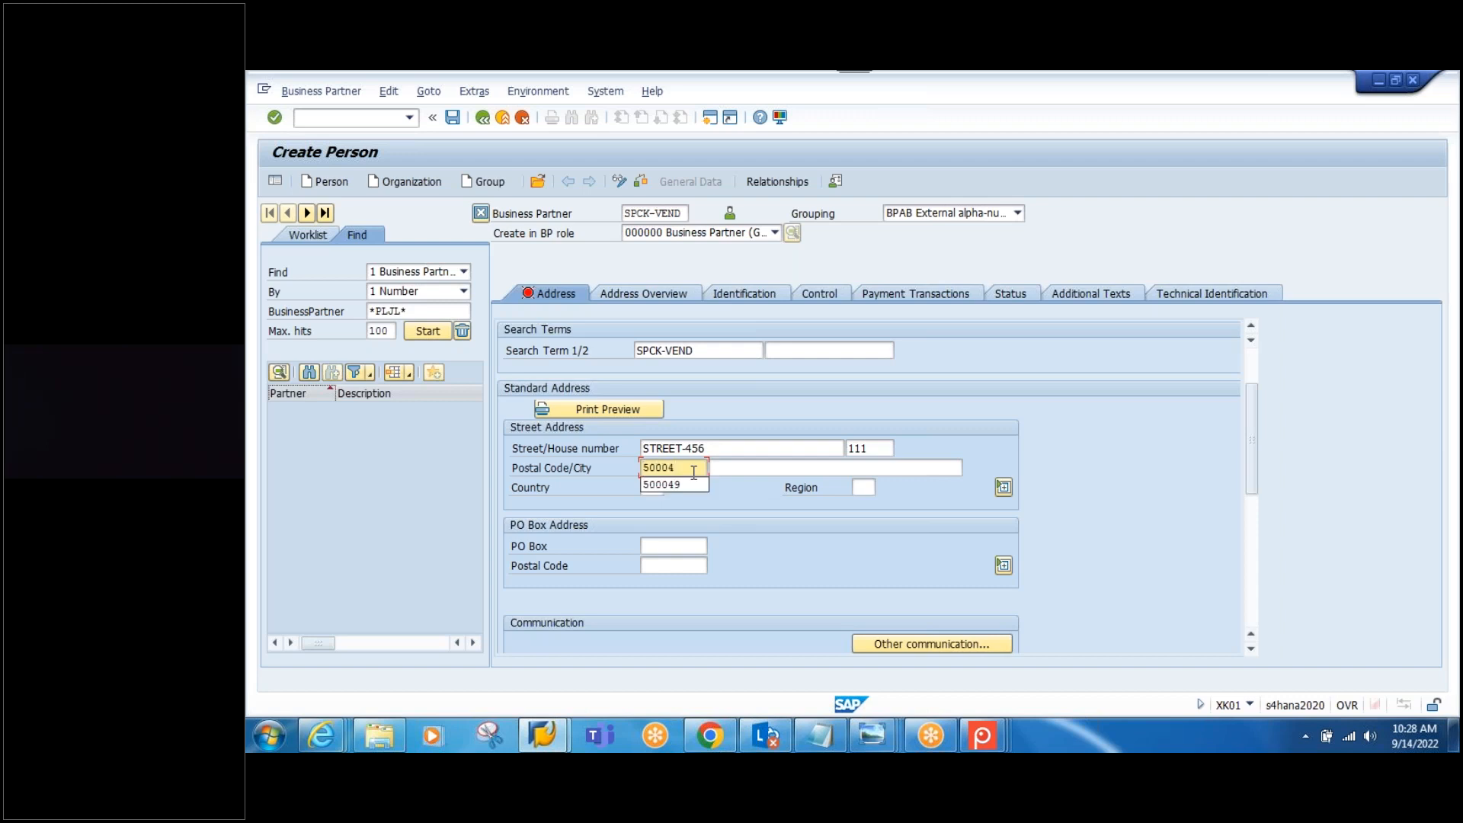
{"action": "type", "text": "9"}
{"action": "left_click", "coordinate": [724, 469]}
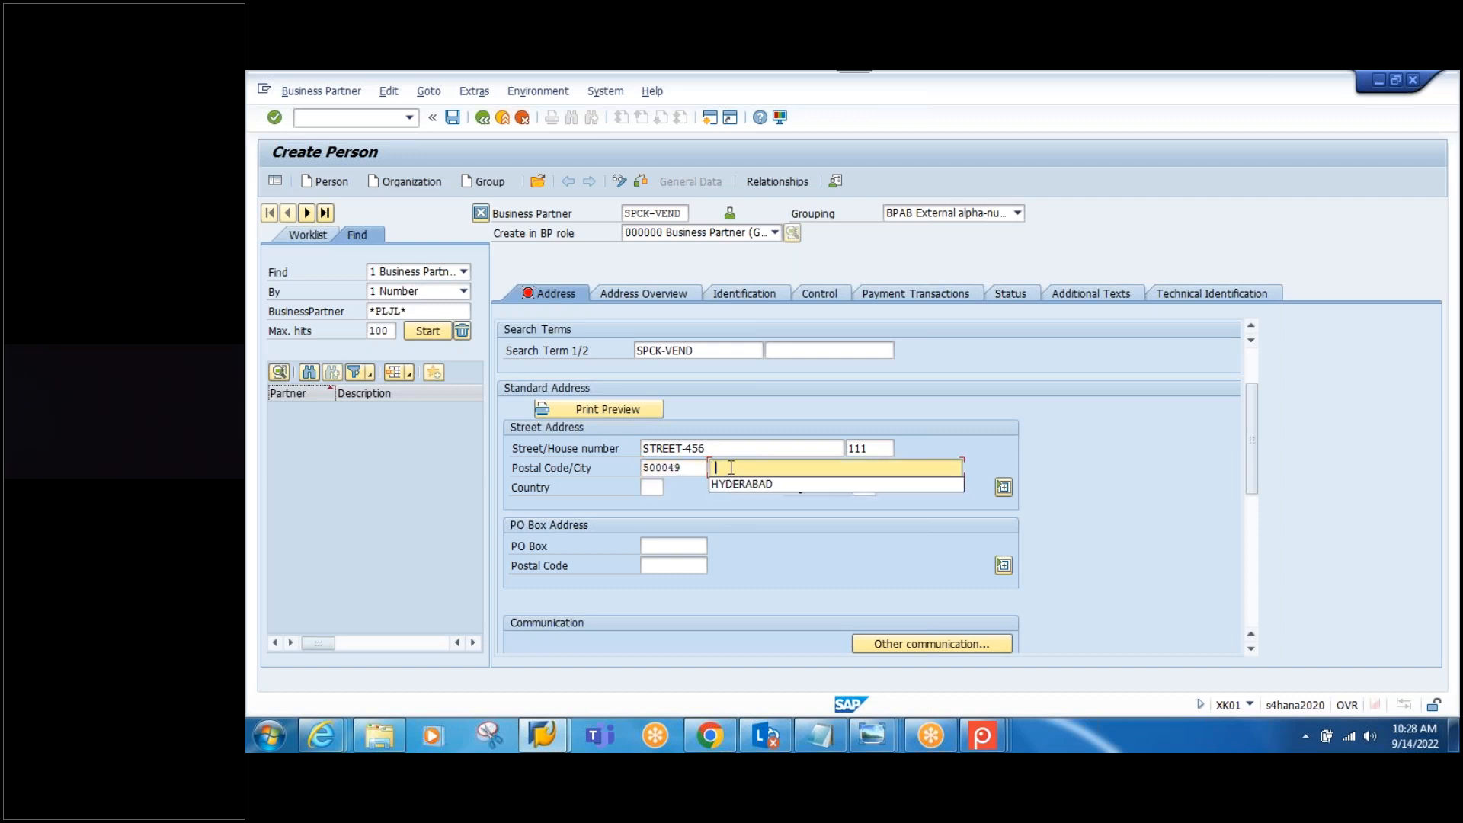
{"action": "left_click", "coordinate": [737, 484]}
{"action": "left_click", "coordinate": [651, 488]}
{"action": "type", "text": "IN"}
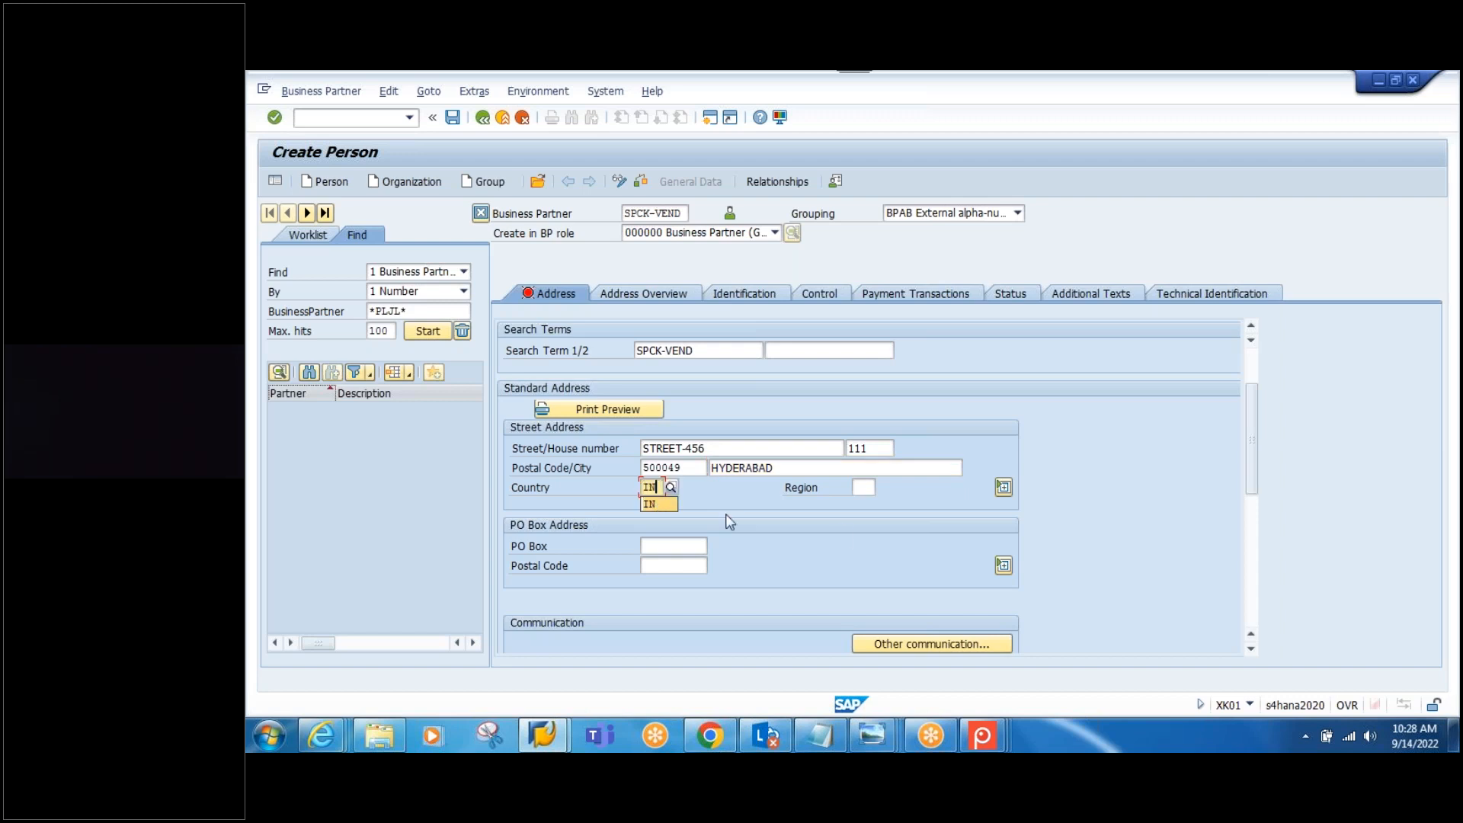
{"action": "left_click", "coordinate": [863, 488]}
{"action": "type", "text": "TG"}
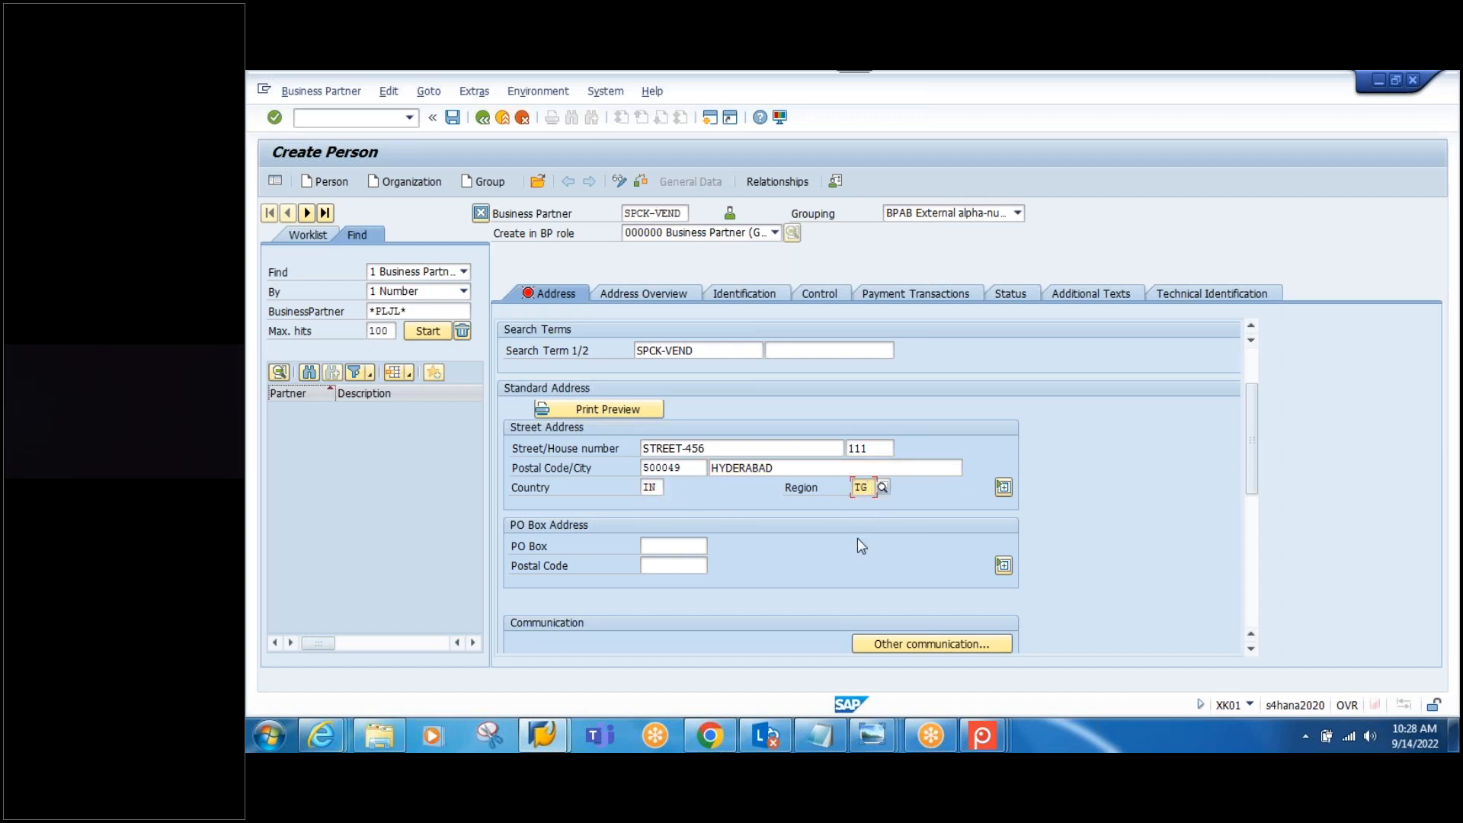
{"action": "key", "text": "Return"}
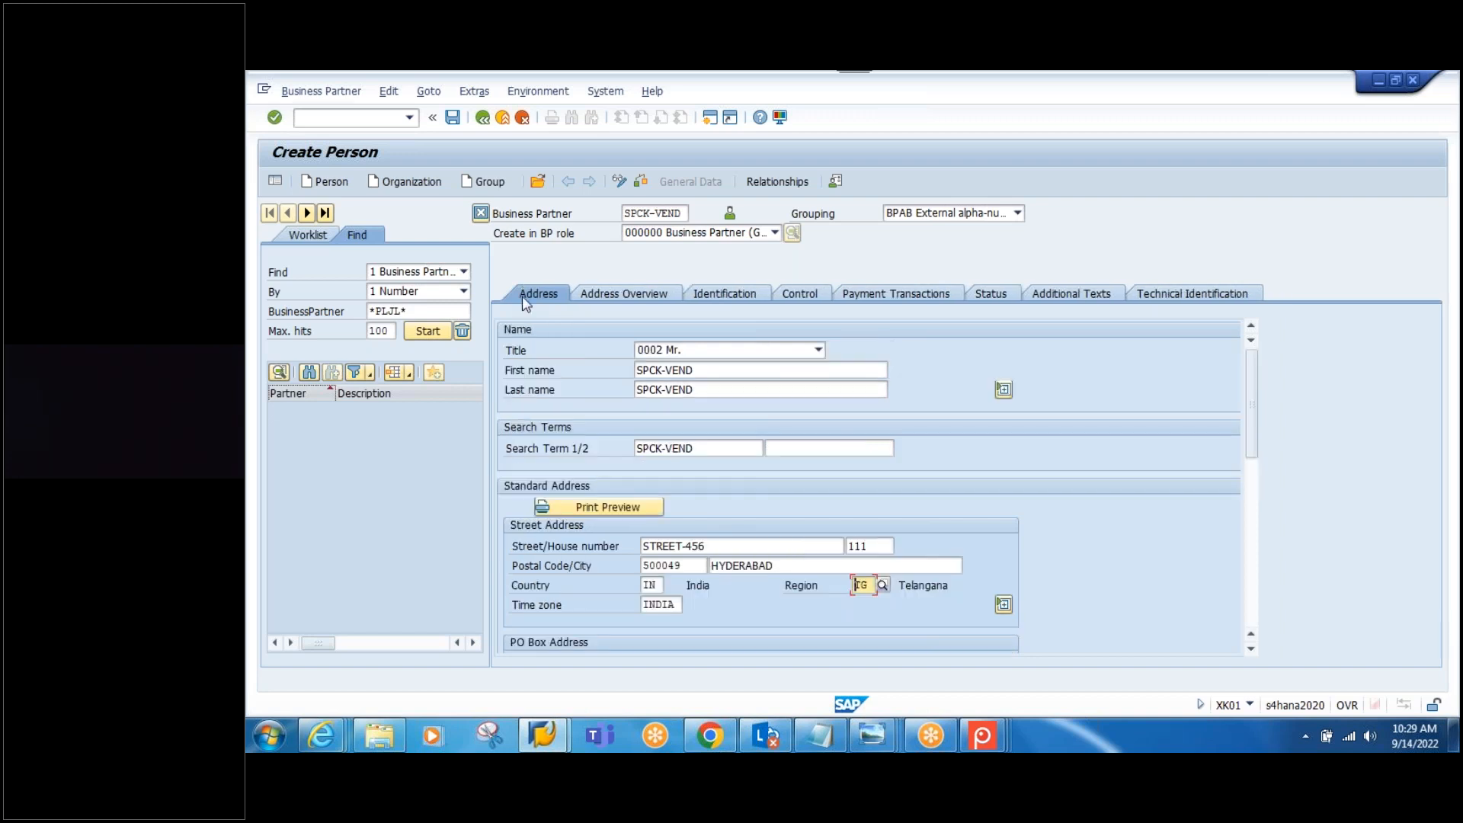
Step: Check the Address Overview, Identification, Control, Payment, Status, Texts and Technical ID tabs, then save SPCK-VEND
{"action": "left_click", "coordinate": [623, 287]}
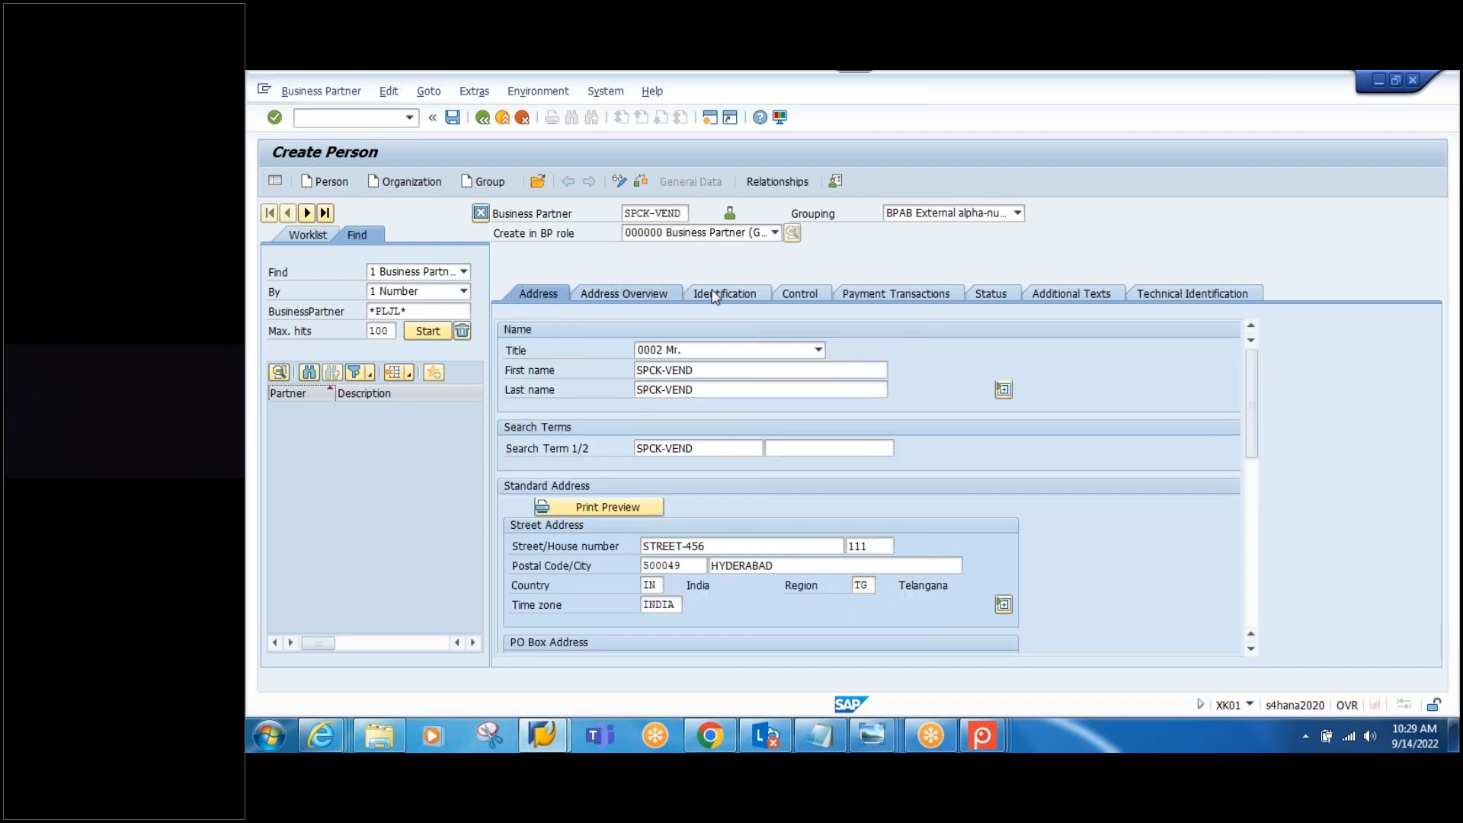
{"action": "left_click", "coordinate": [719, 290]}
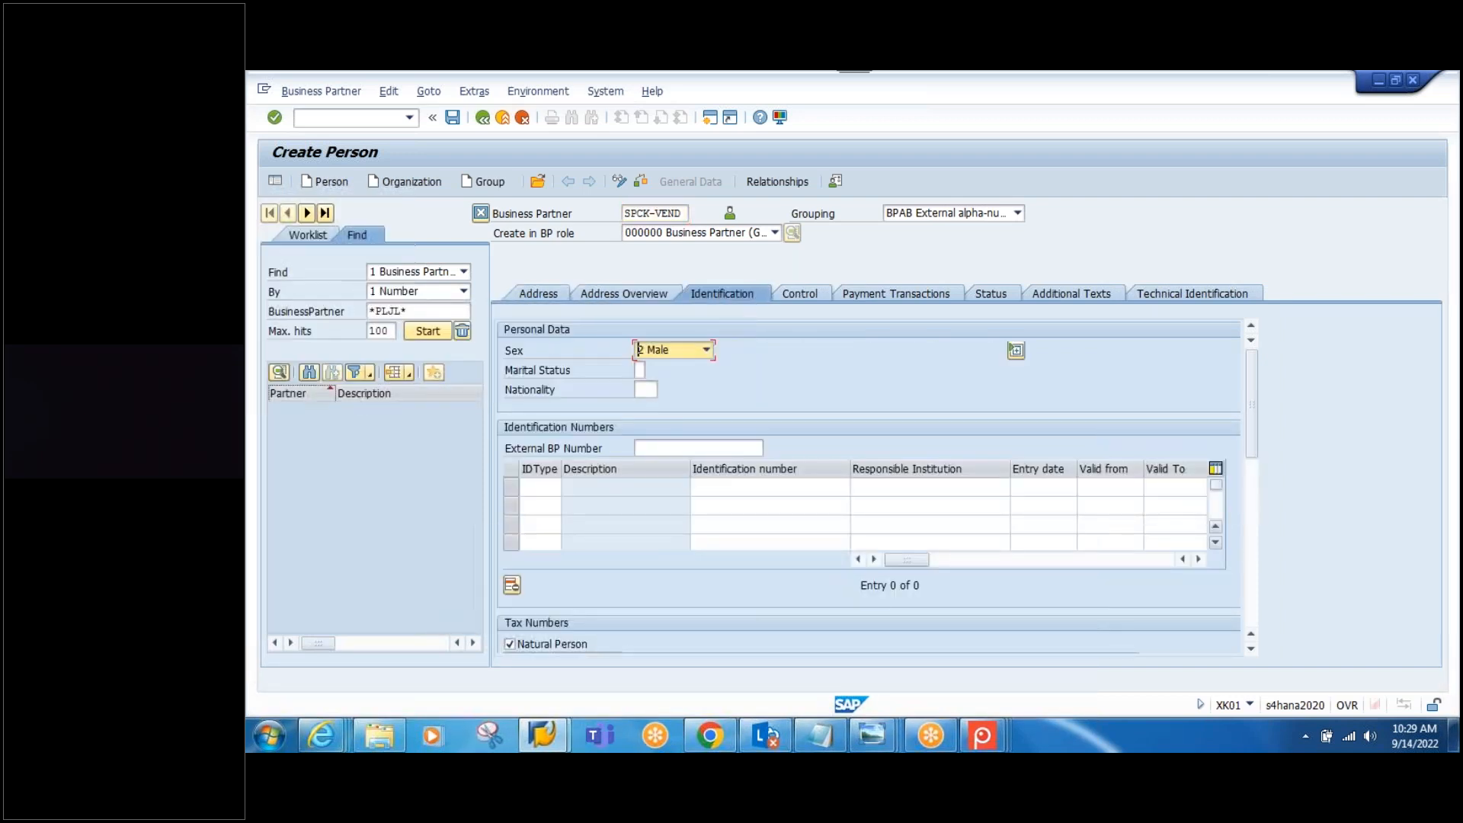
{"action": "left_click_drag", "start_coordinate": [1252, 419], "coordinate": [1262, 487]}
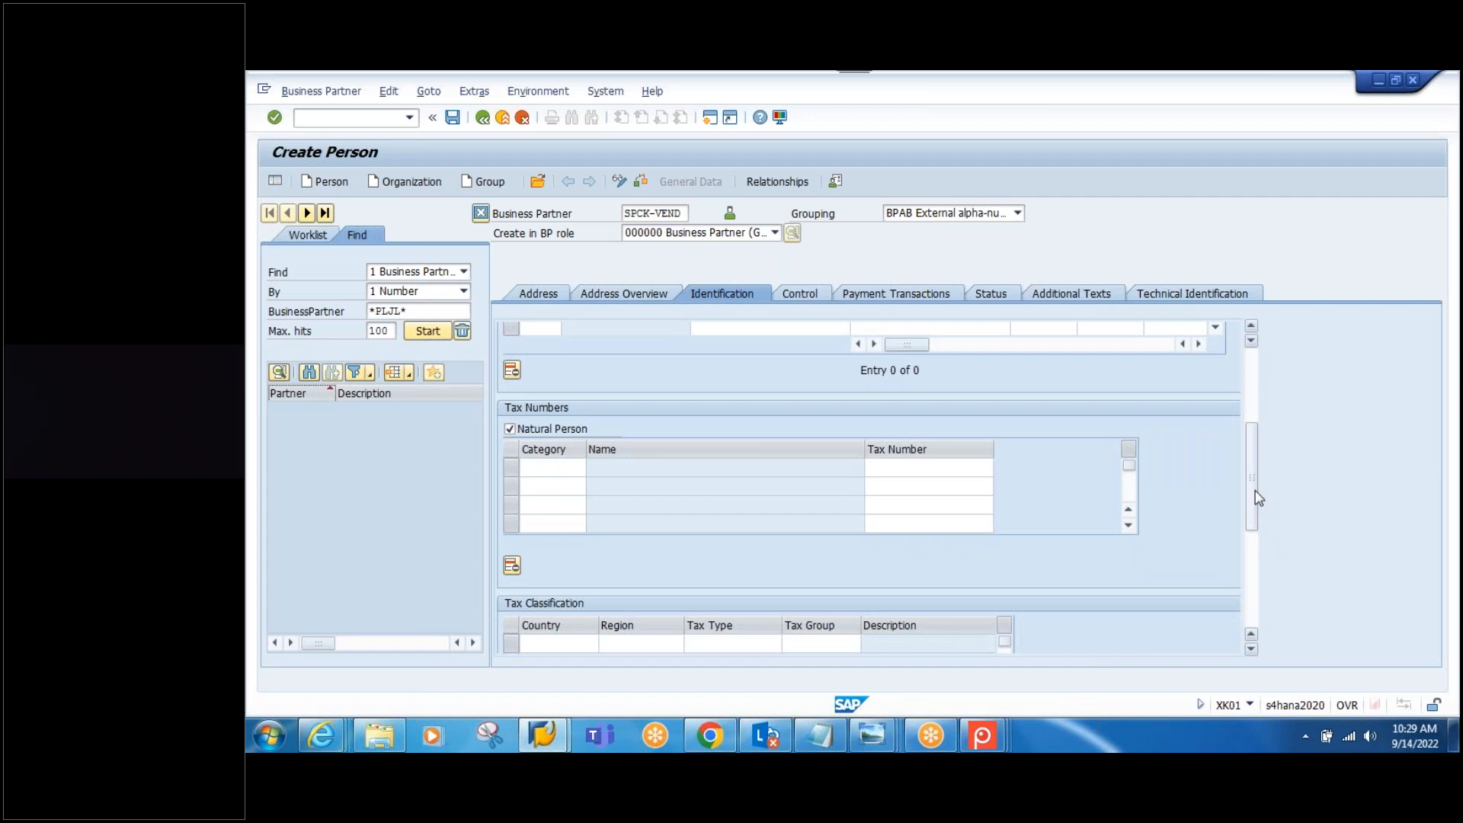
{"action": "left_click_drag", "start_coordinate": [1258, 499], "coordinate": [1260, 319]}
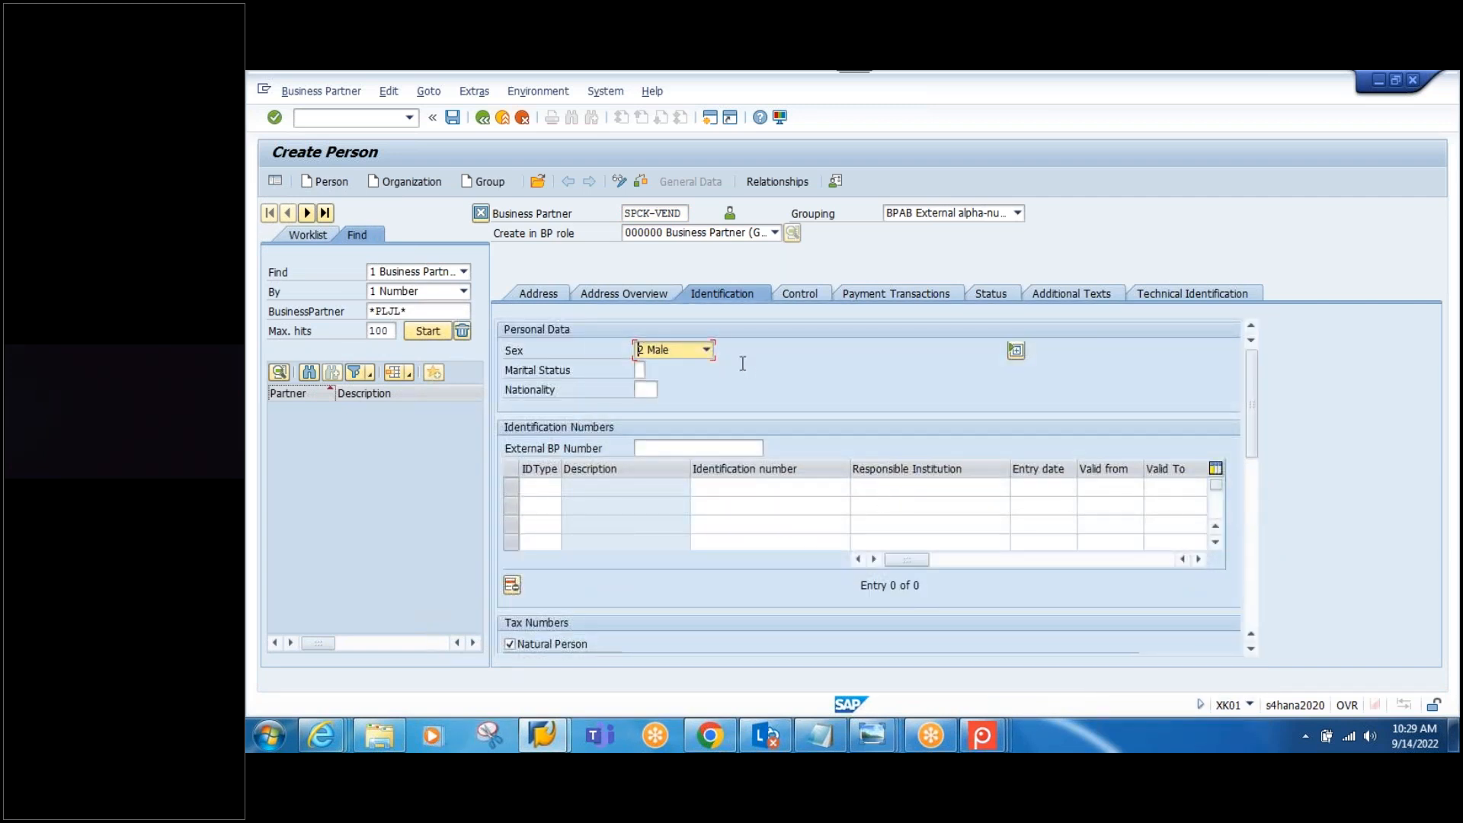
{"action": "left_click", "coordinate": [802, 298]}
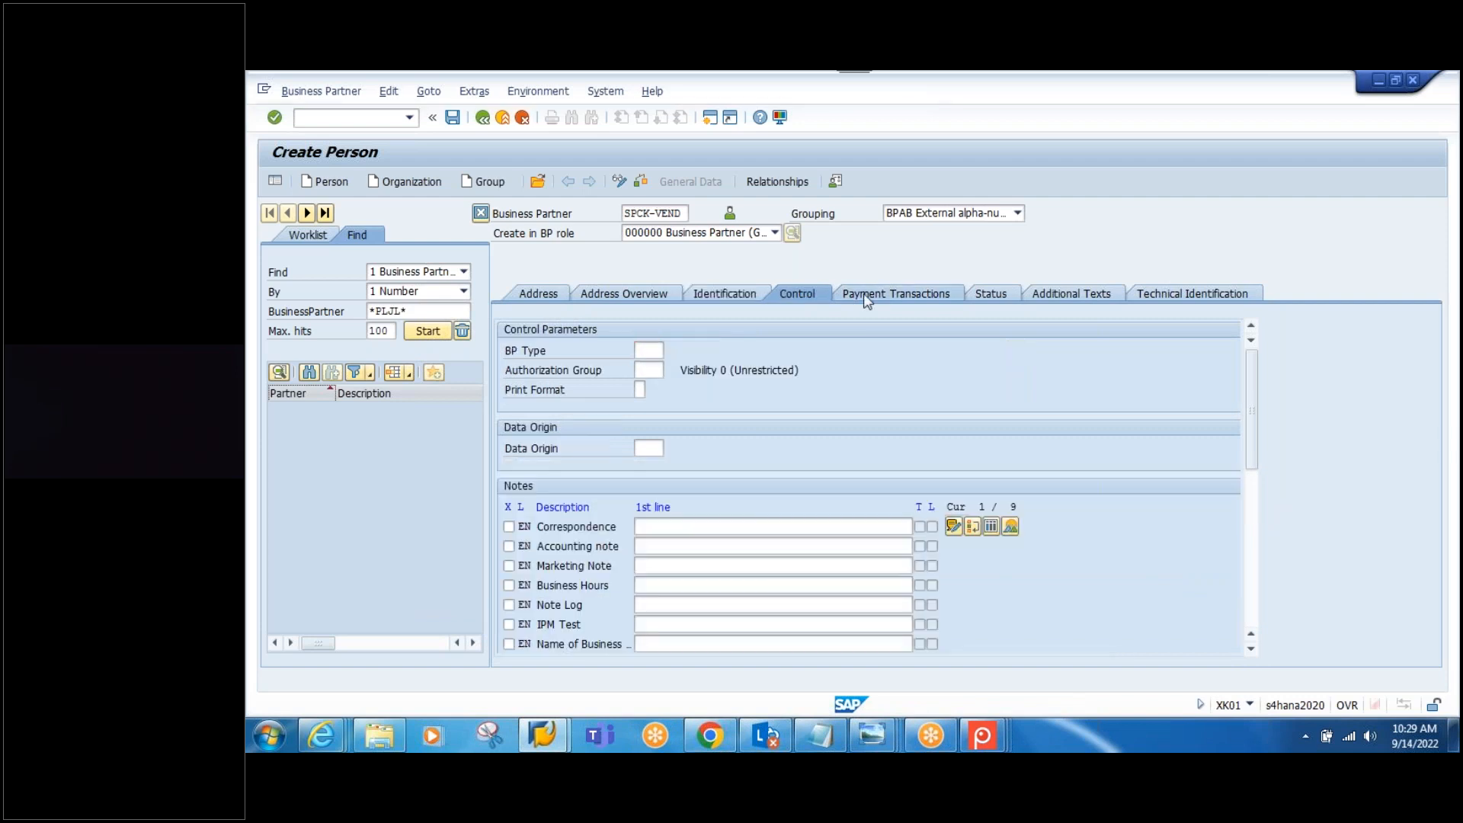
{"action": "left_click", "coordinate": [867, 301]}
{"action": "left_click", "coordinate": [998, 295]}
{"action": "left_click", "coordinate": [1066, 295]}
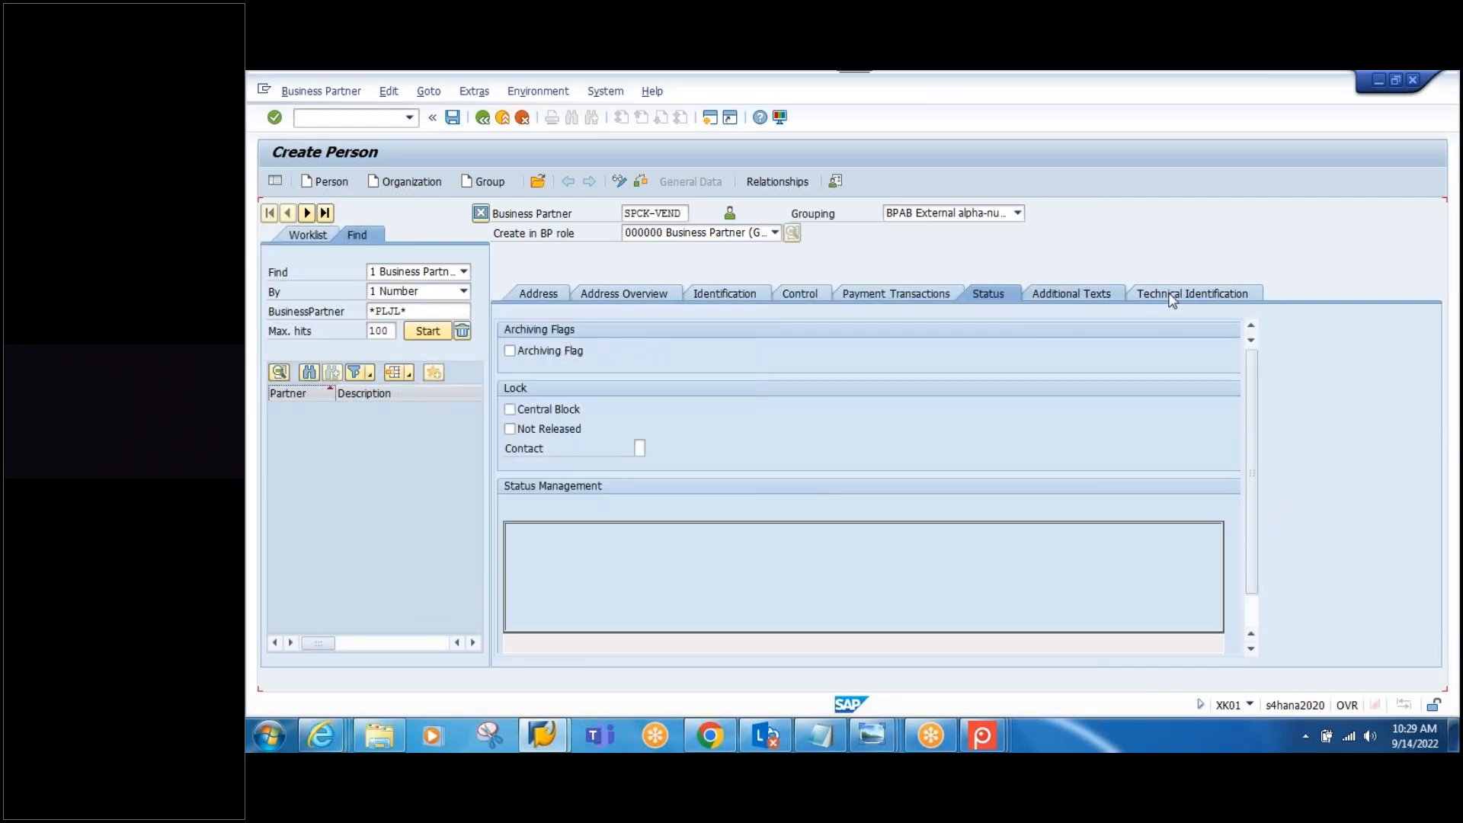
{"action": "left_click", "coordinate": [1190, 294]}
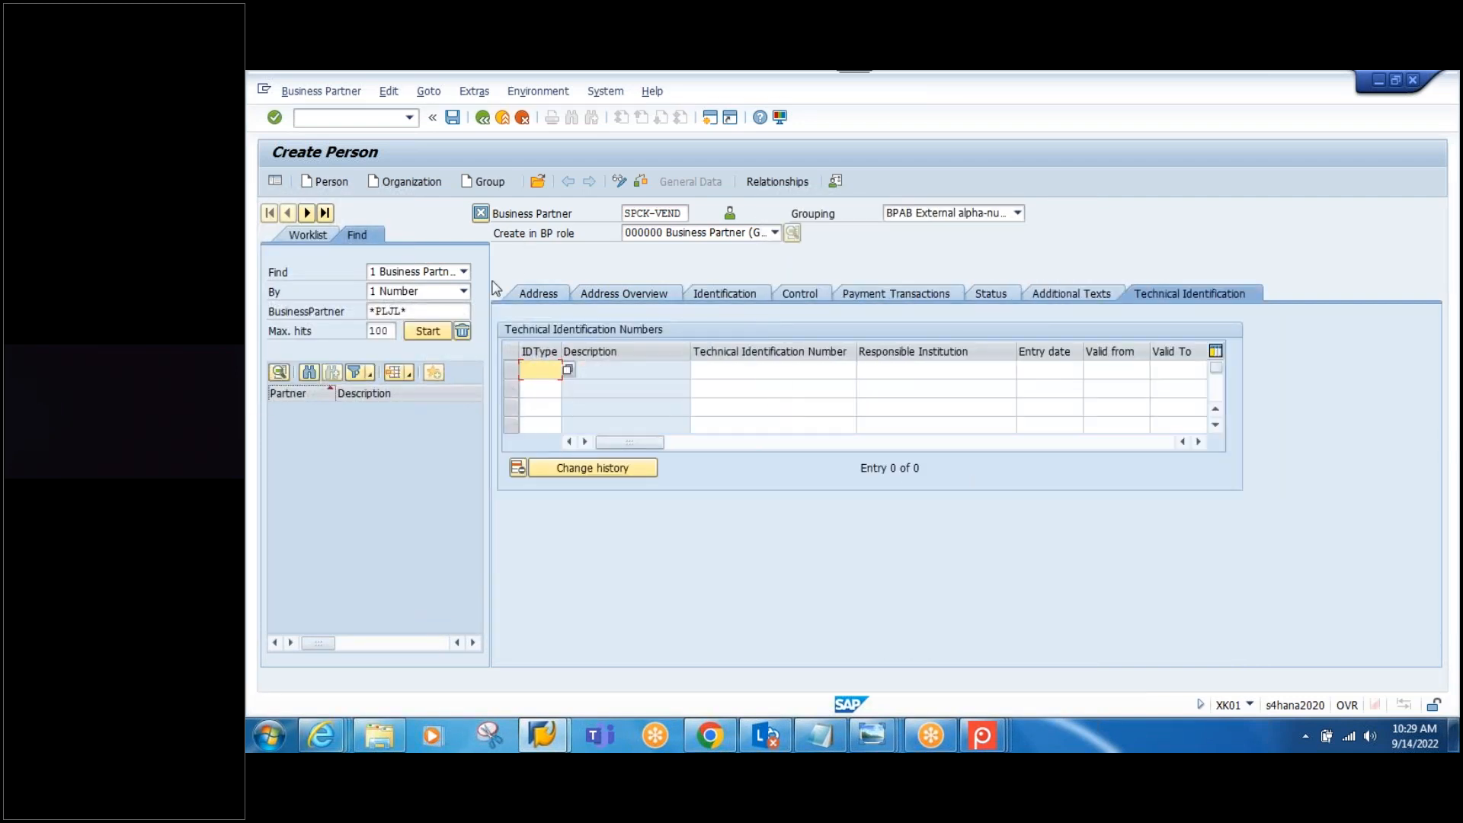
{"action": "left_click", "coordinate": [454, 121]}
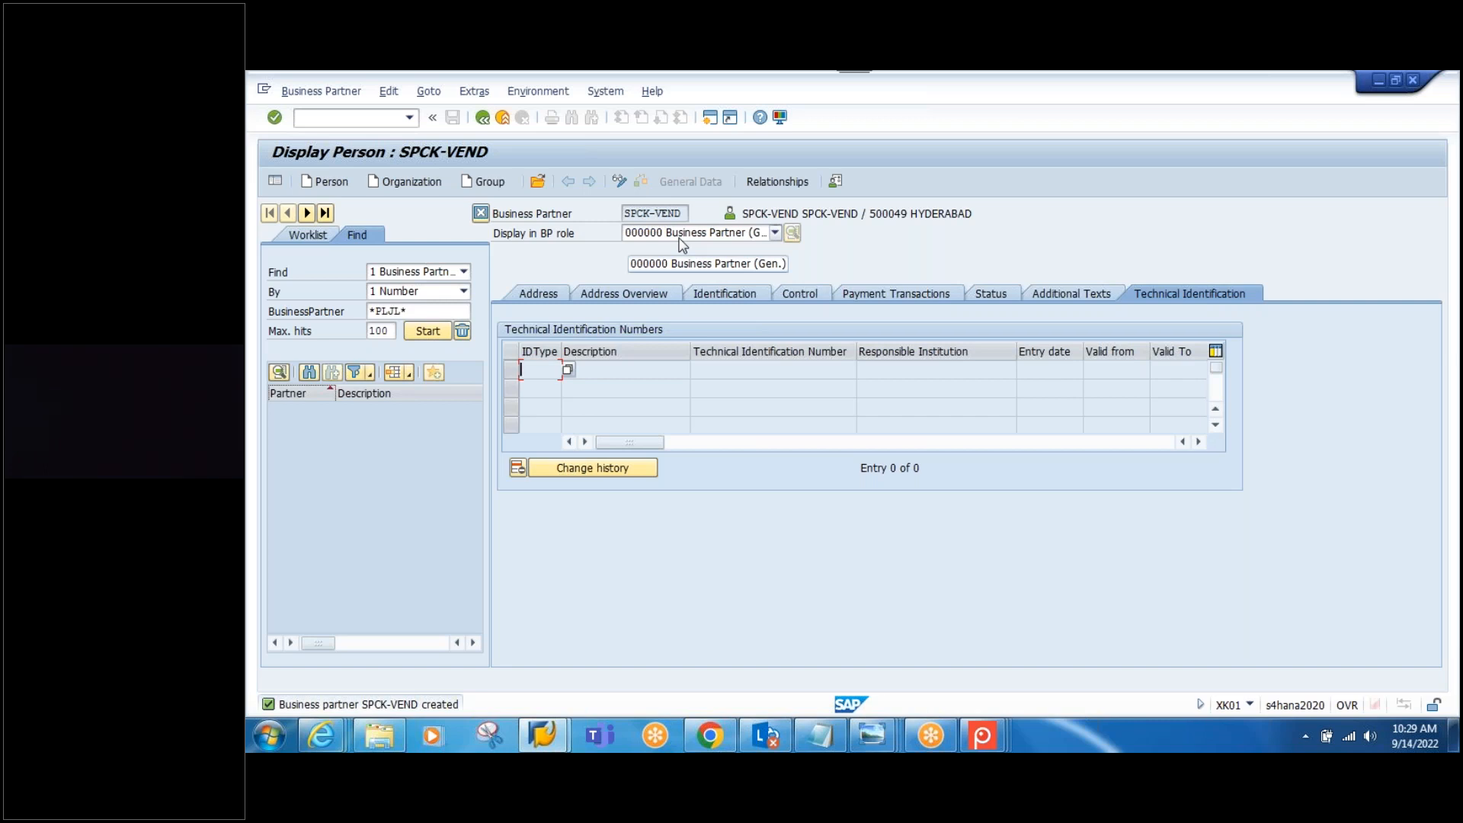
Step: Put SPCK-VEND into edit mode and add the FLVN00 Supplier (Fin.Accounting) role
{"action": "left_click", "coordinate": [684, 213]}
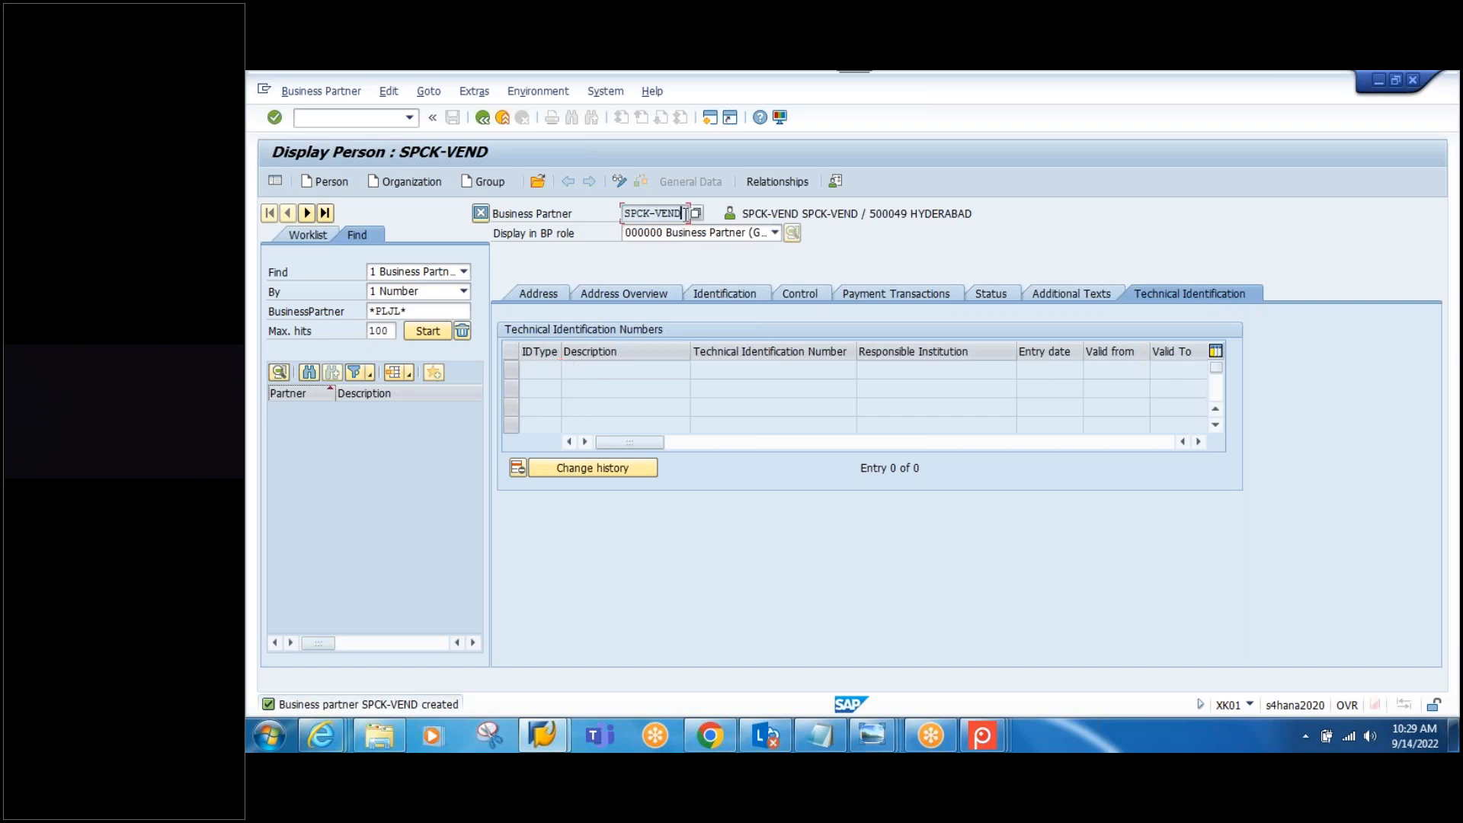
{"action": "left_click", "coordinate": [619, 185]}
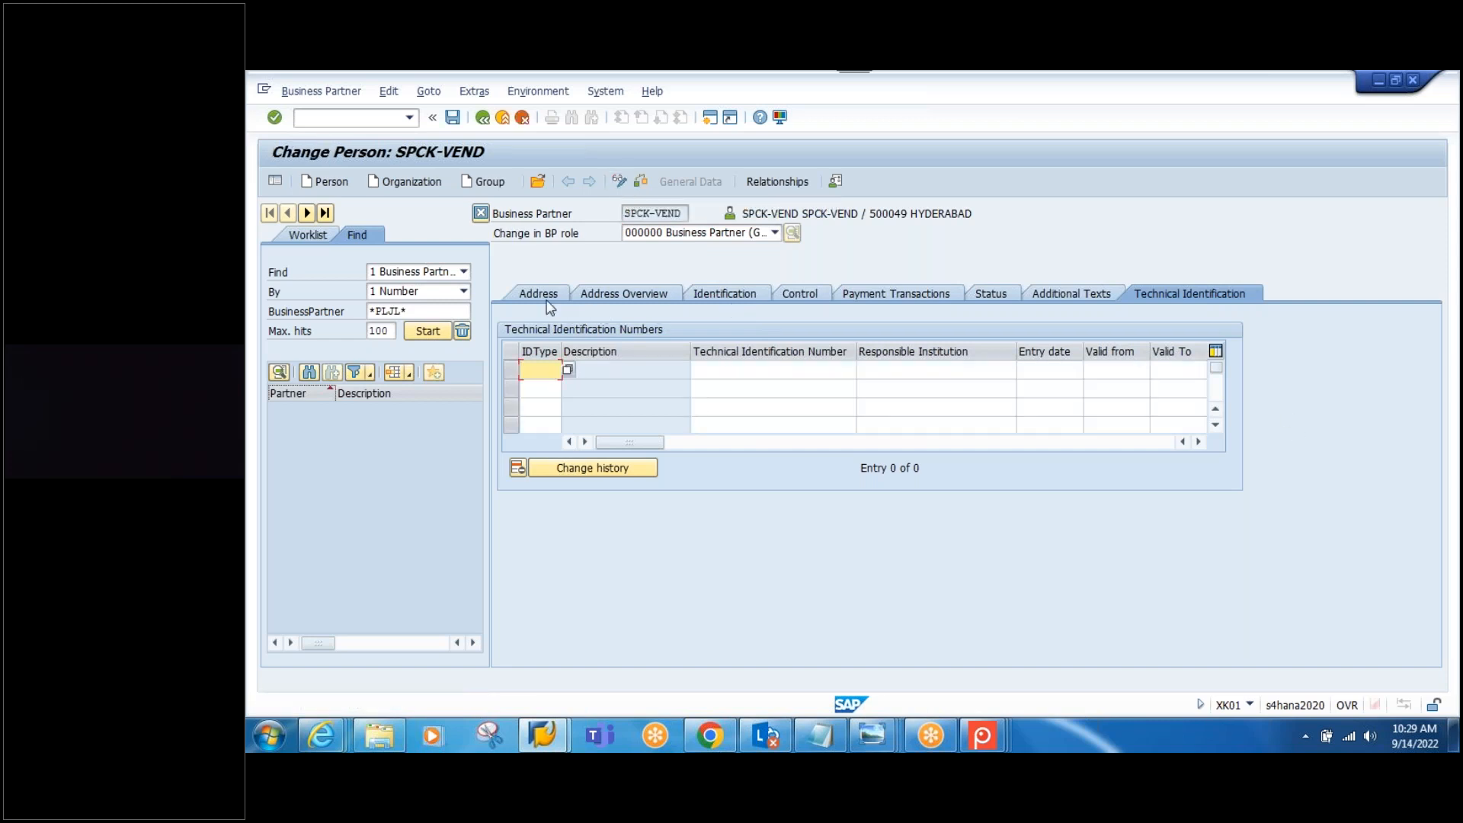
{"action": "left_click", "coordinate": [775, 233]}
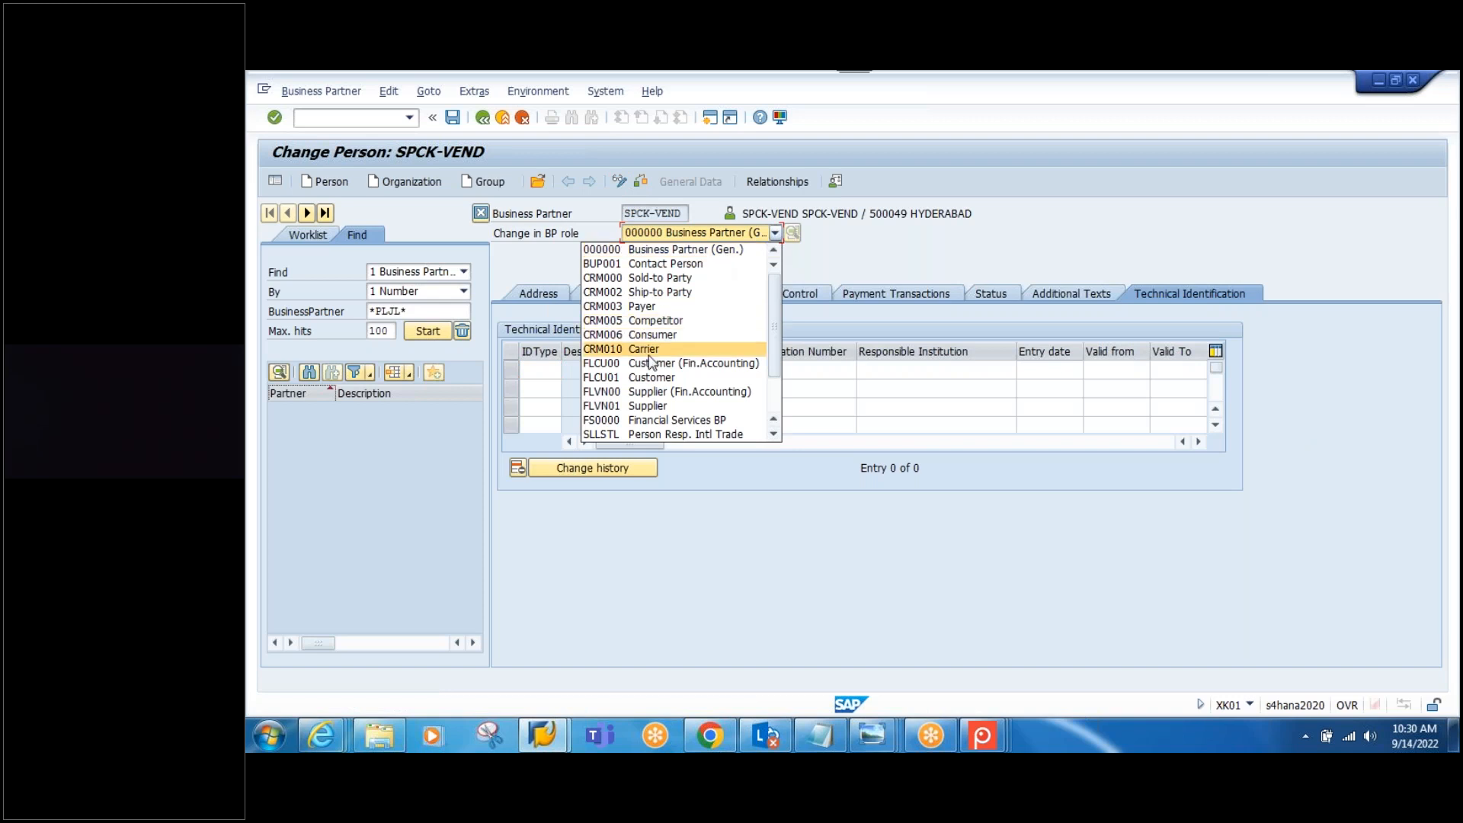
{"action": "left_click", "coordinate": [643, 392]}
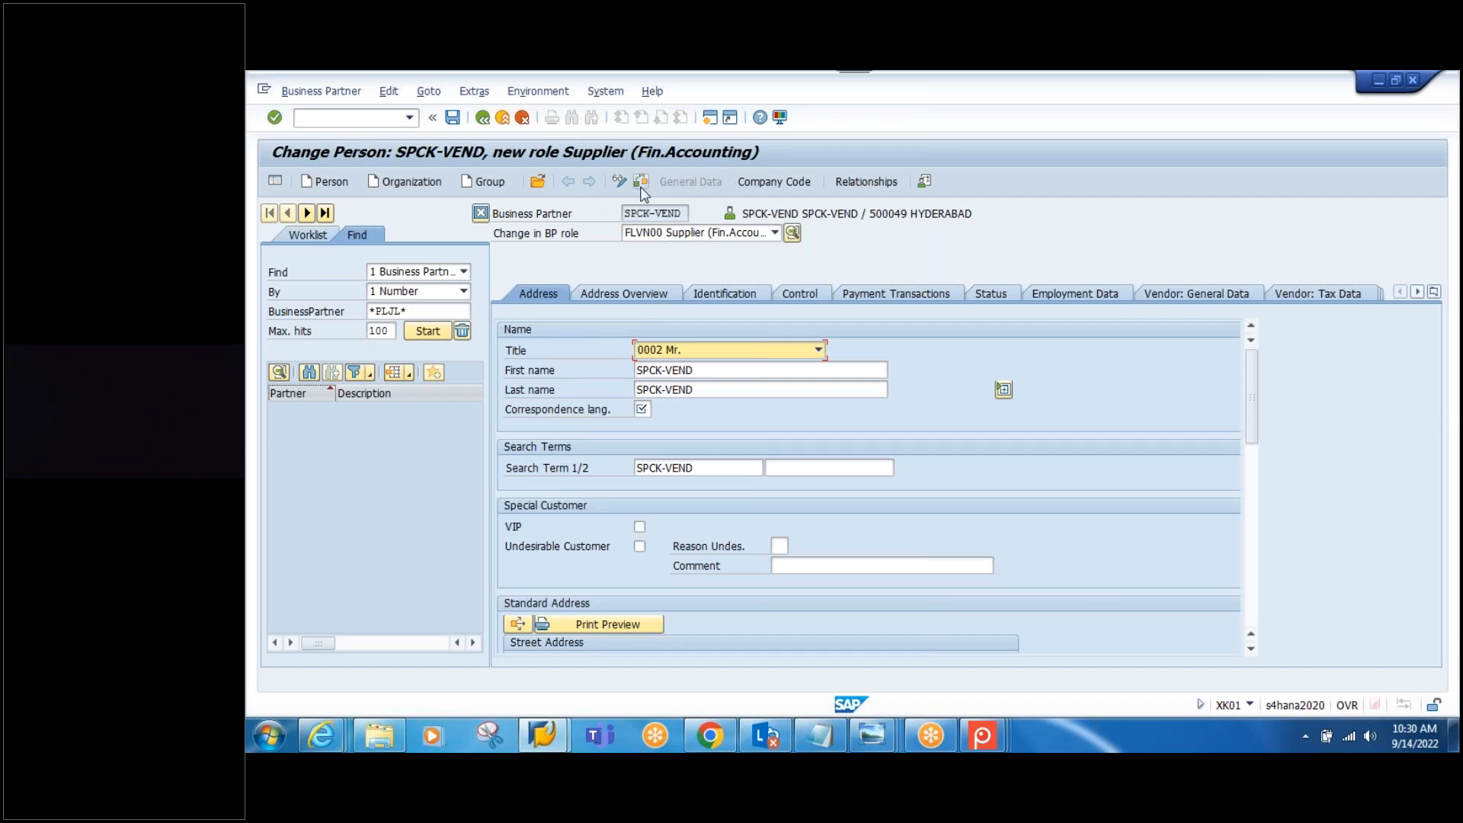
{"action": "left_click", "coordinate": [641, 412]}
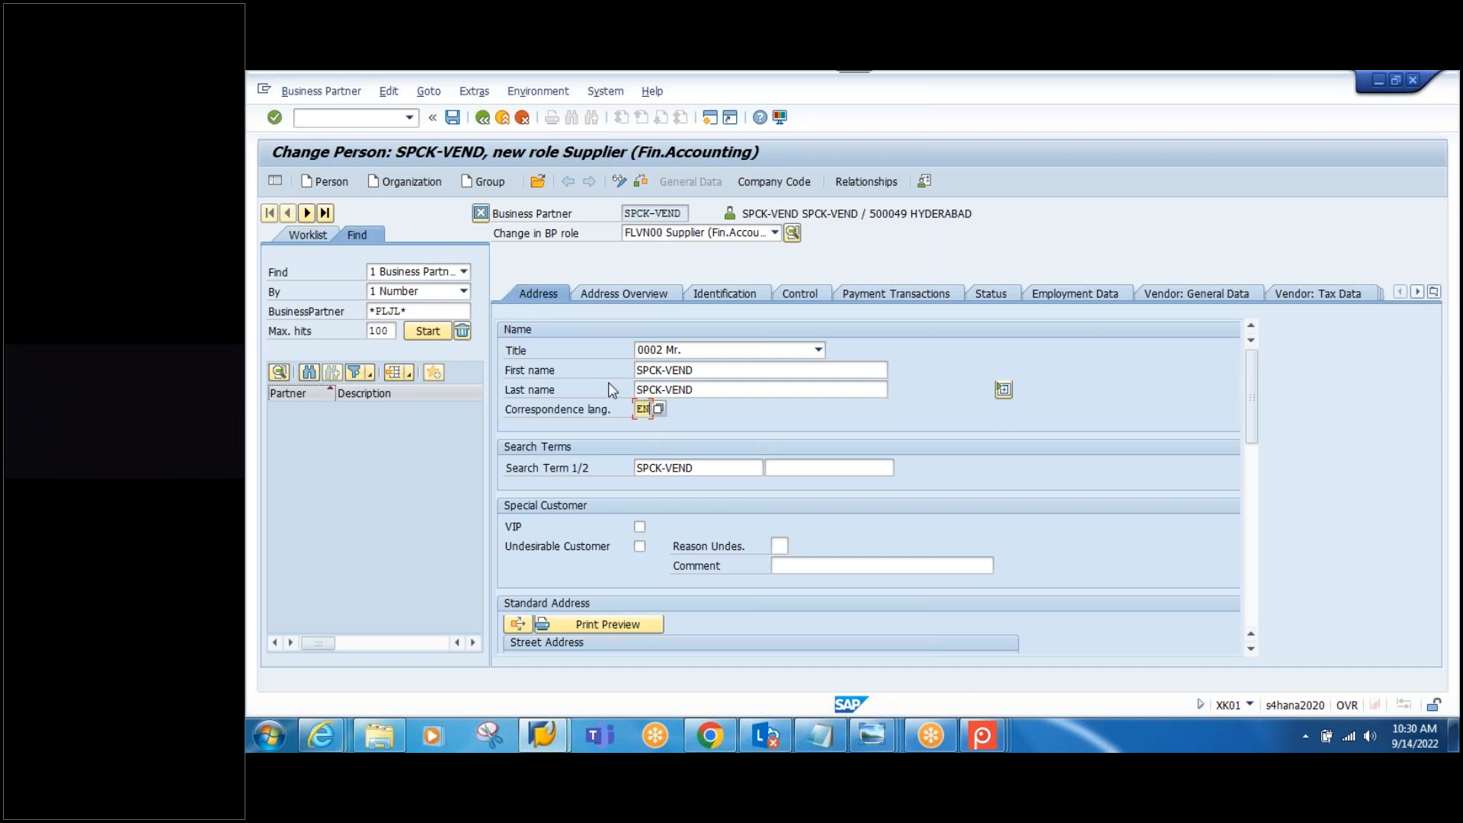
Step: Review the supplier's Address Overview, Identification and Control tabs, ending back on Address
{"action": "left_click", "coordinate": [640, 297]}
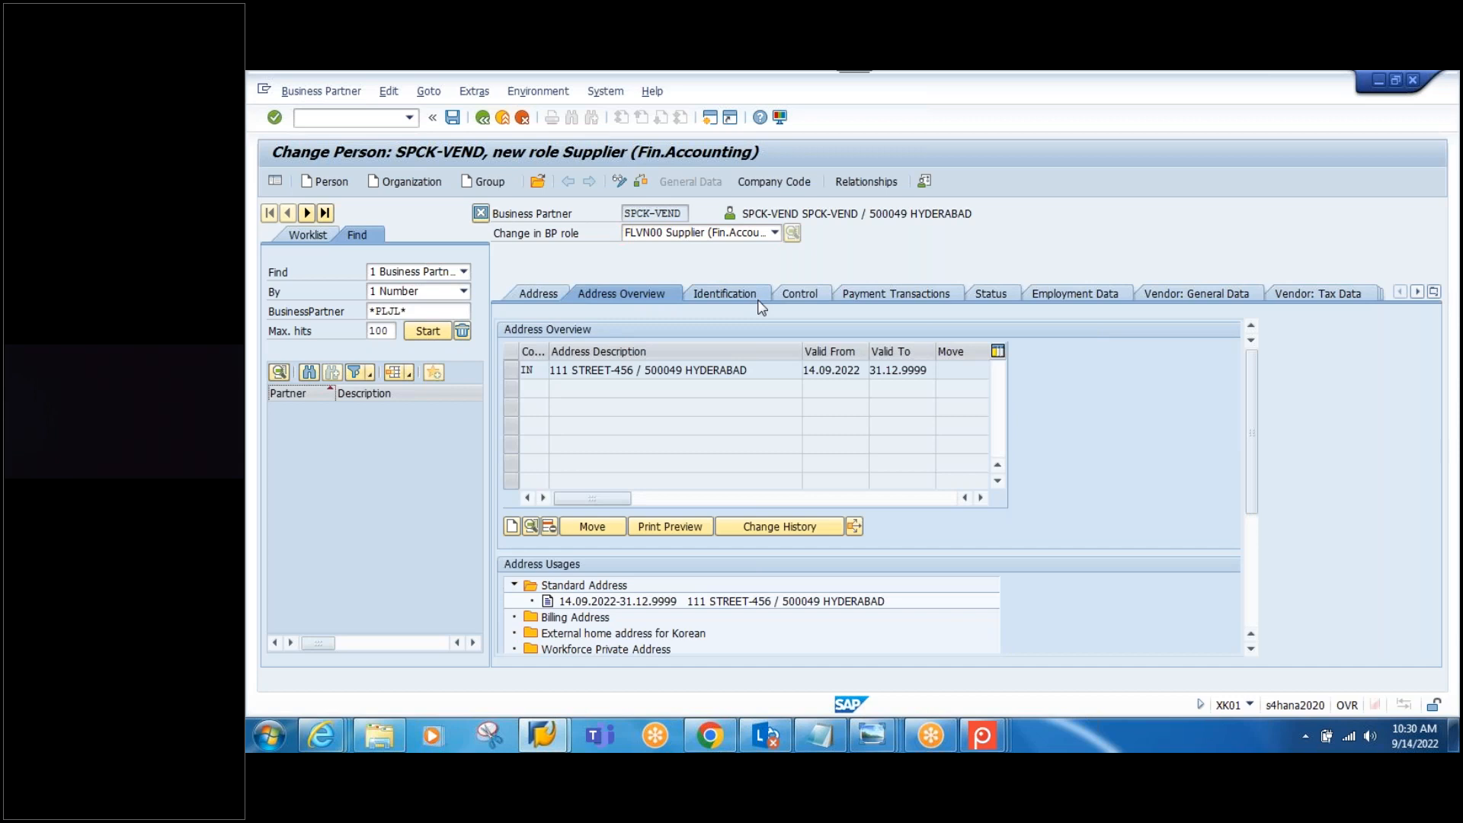
{"action": "left_click", "coordinate": [725, 294]}
{"action": "left_click", "coordinate": [803, 295]}
{"action": "left_click", "coordinate": [547, 296]}
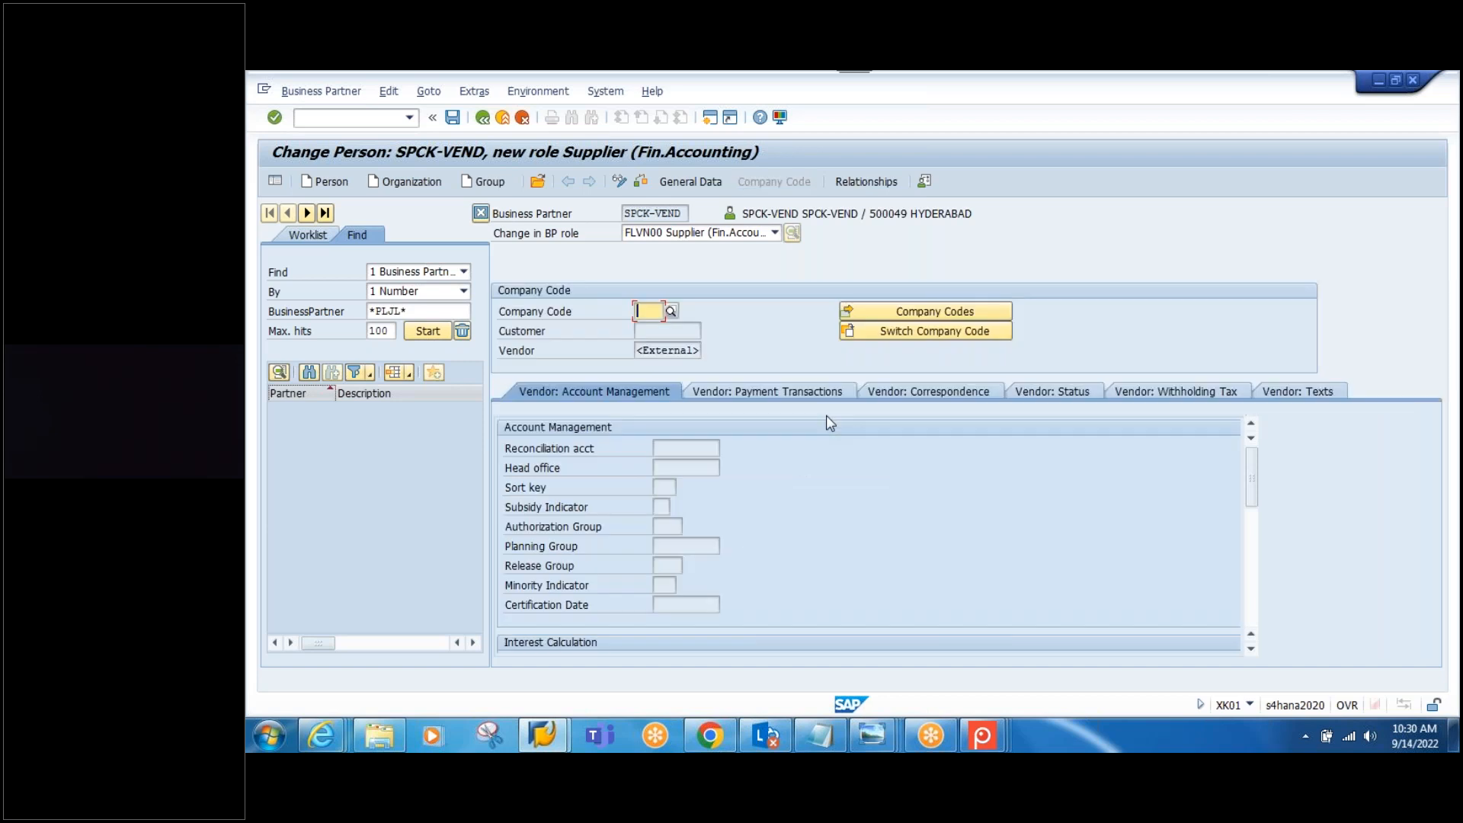
Step: Enter company code 1010 with reconciliation account 12110000, save, and go back to General Data
{"action": "type", "text": "1010"}
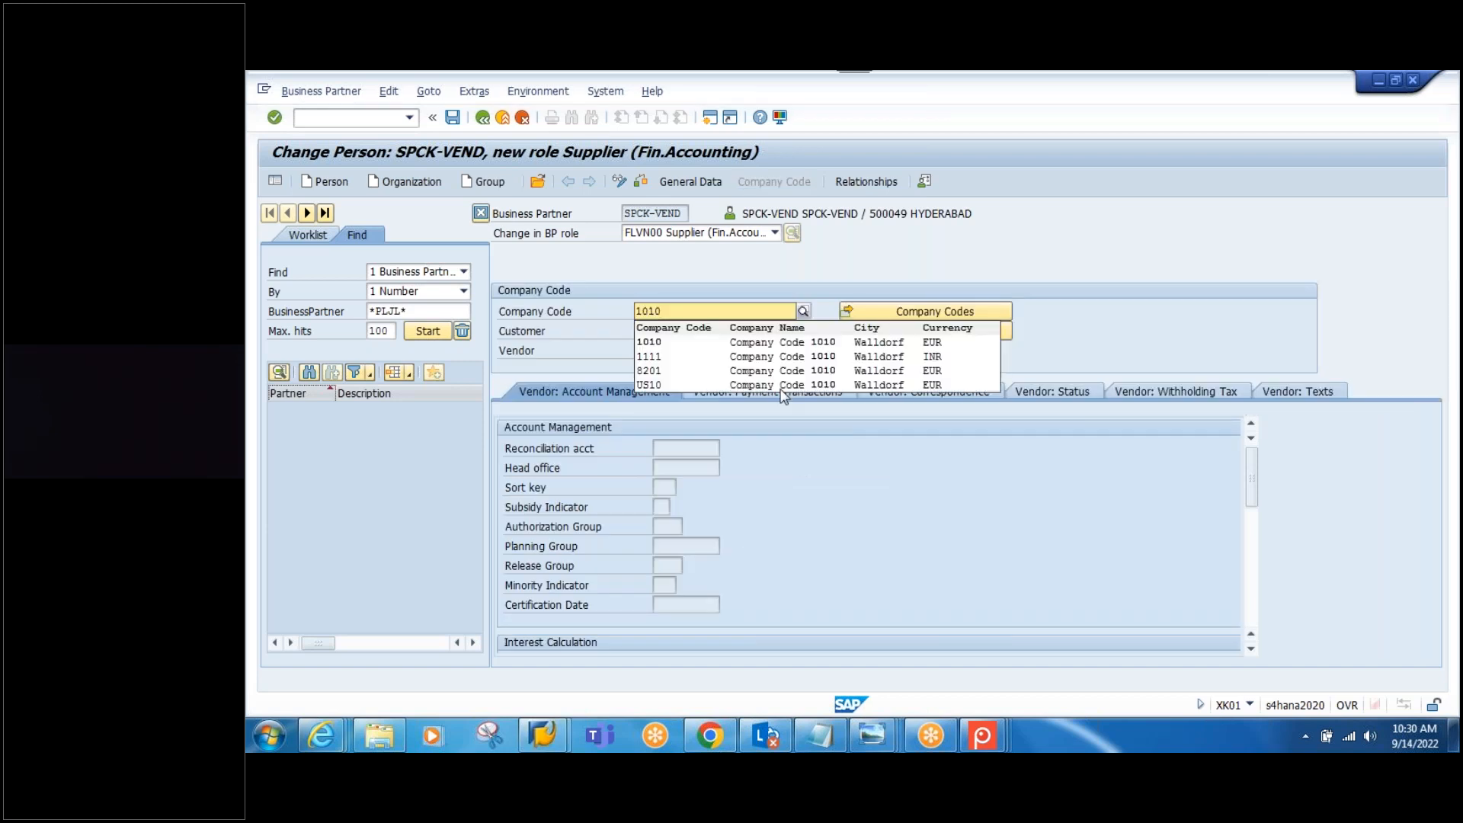
{"action": "key", "text": "Return"}
{"action": "key", "text": "Return"}
{"action": "type", "text": "12110000"}
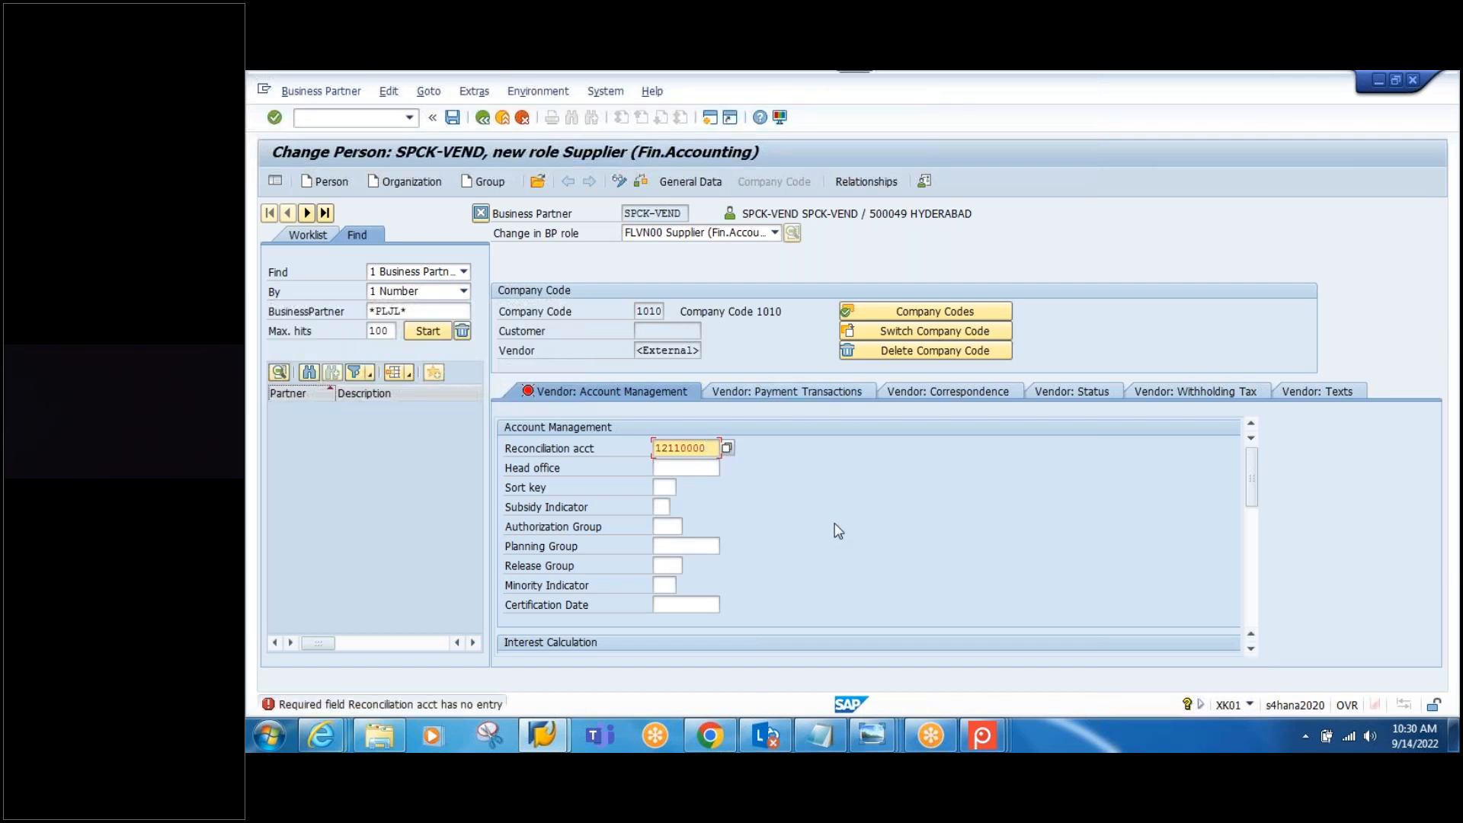
{"action": "key", "text": "Return"}
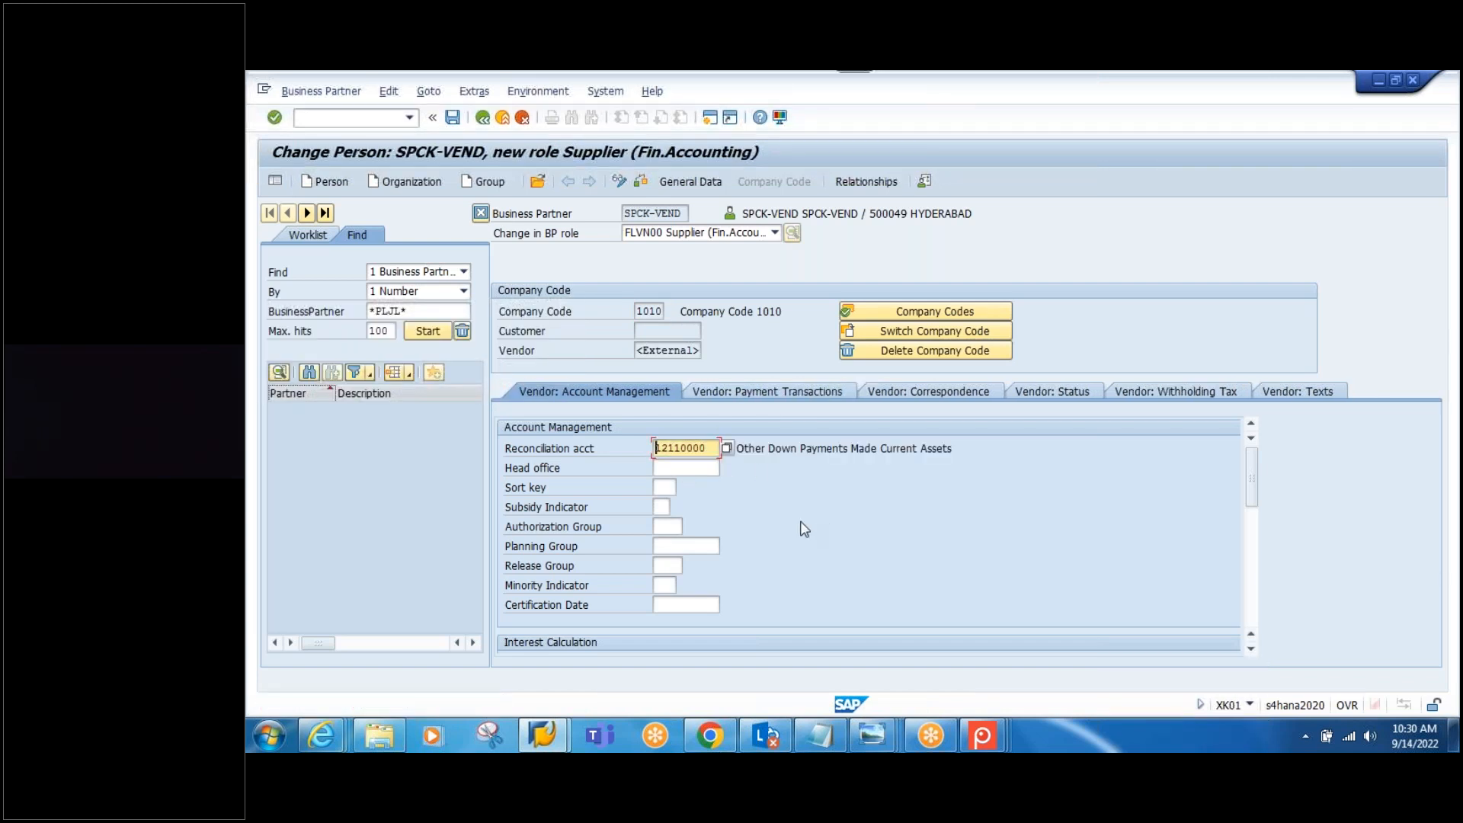
{"action": "left_click", "coordinate": [728, 448]}
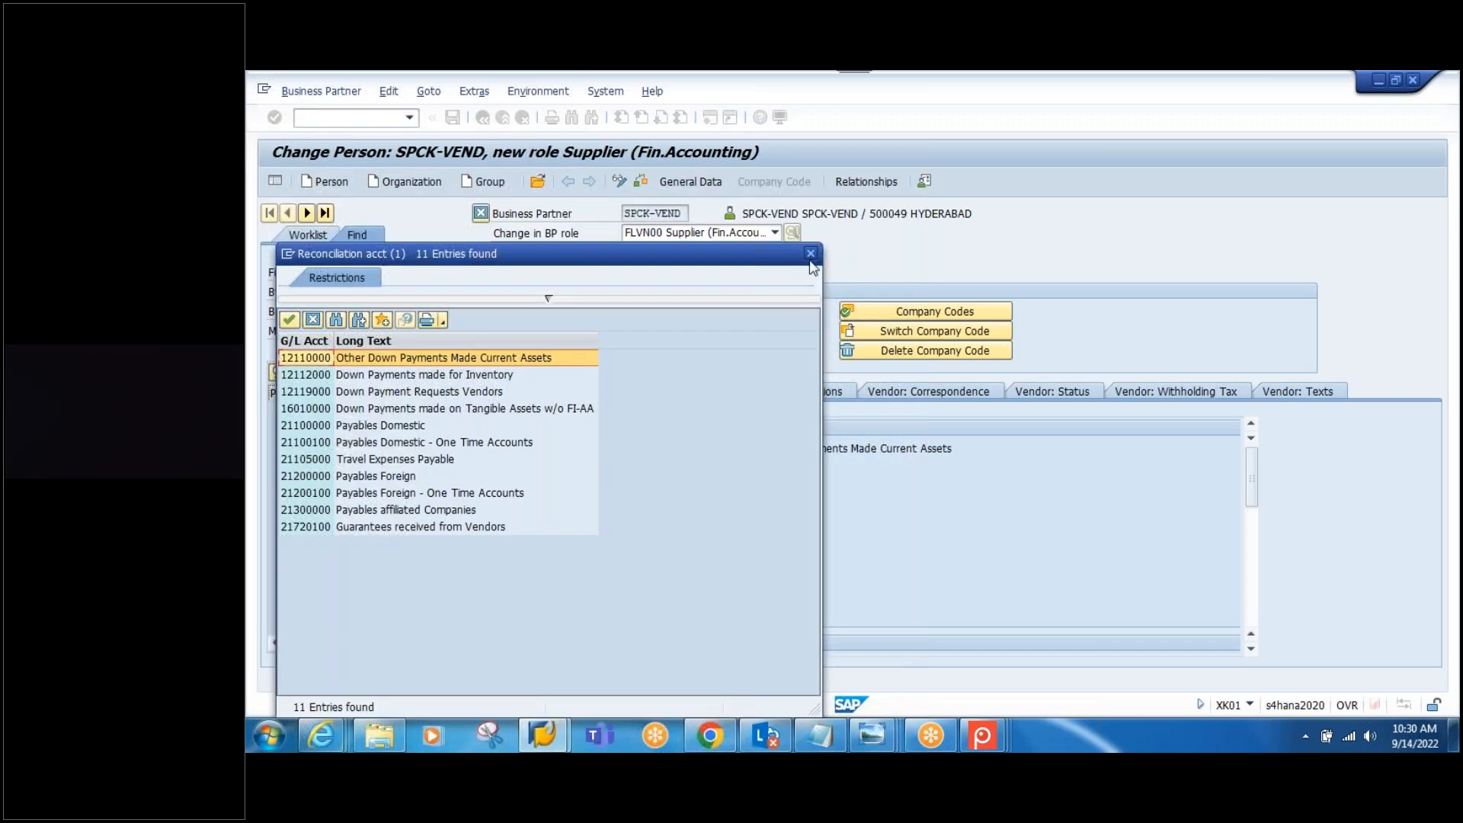
{"action": "key", "text": "Escape"}
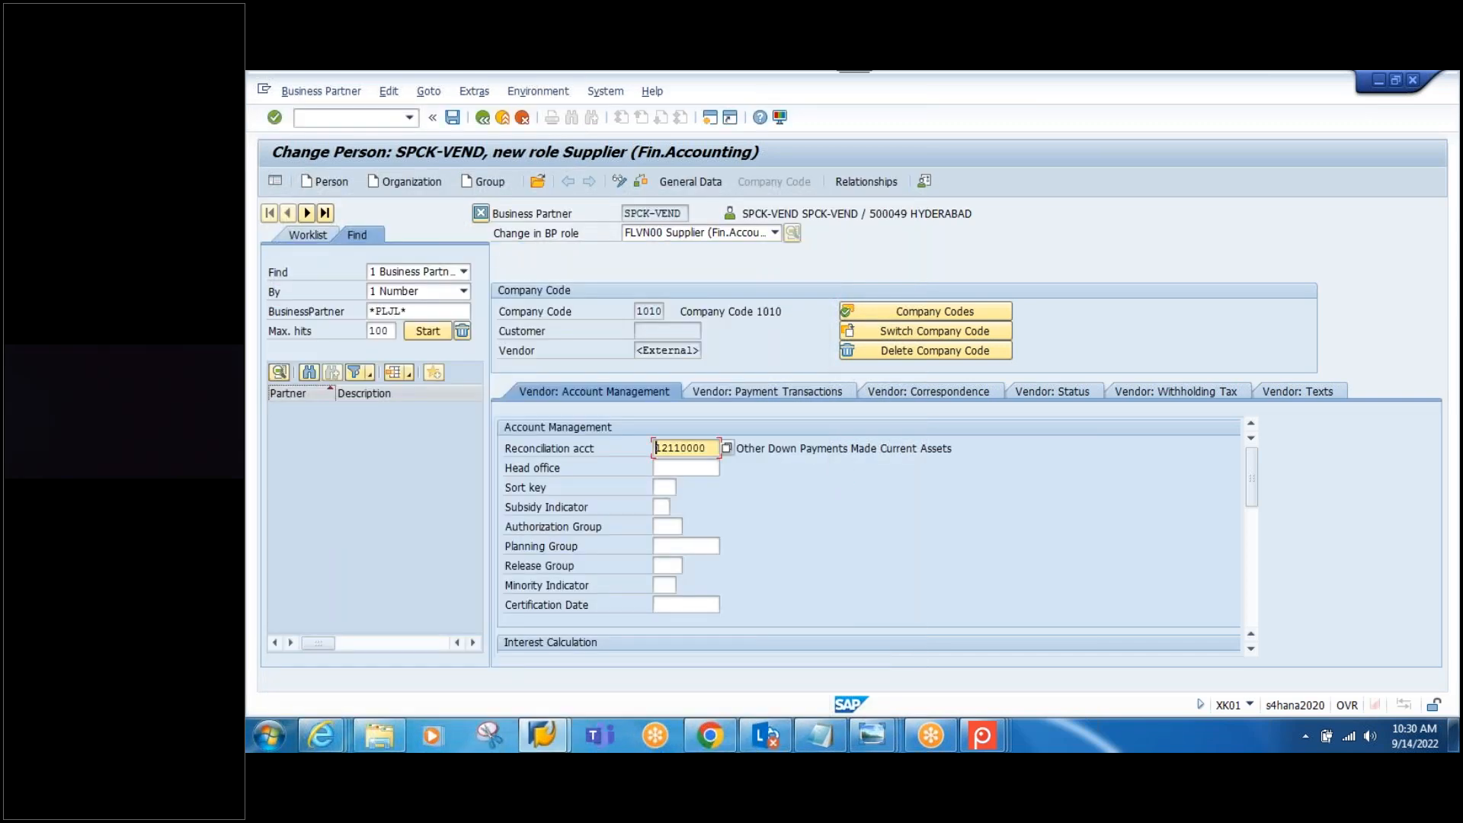
{"action": "left_click", "coordinate": [454, 118]}
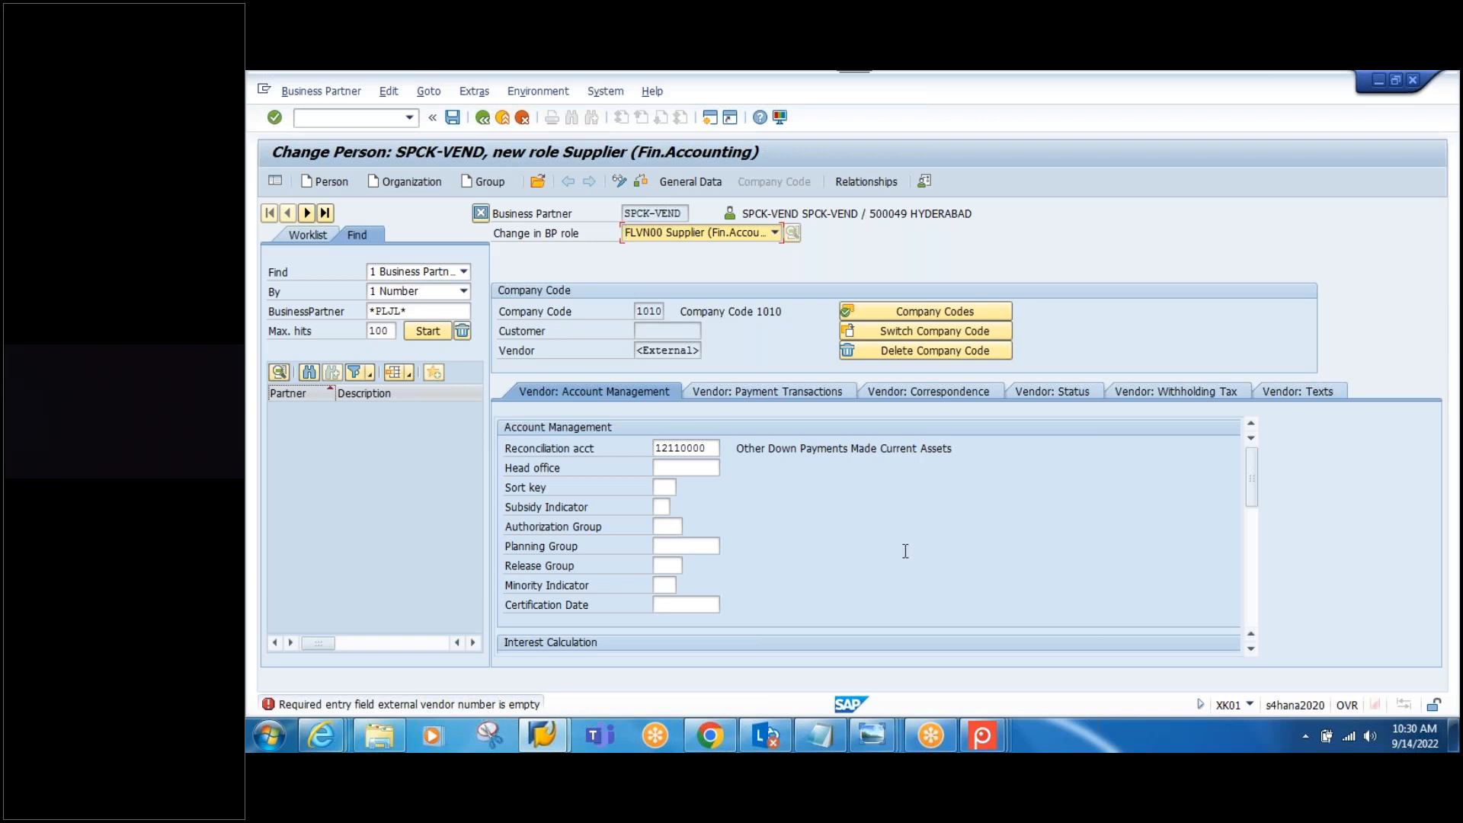
{"action": "left_click", "coordinate": [686, 183]}
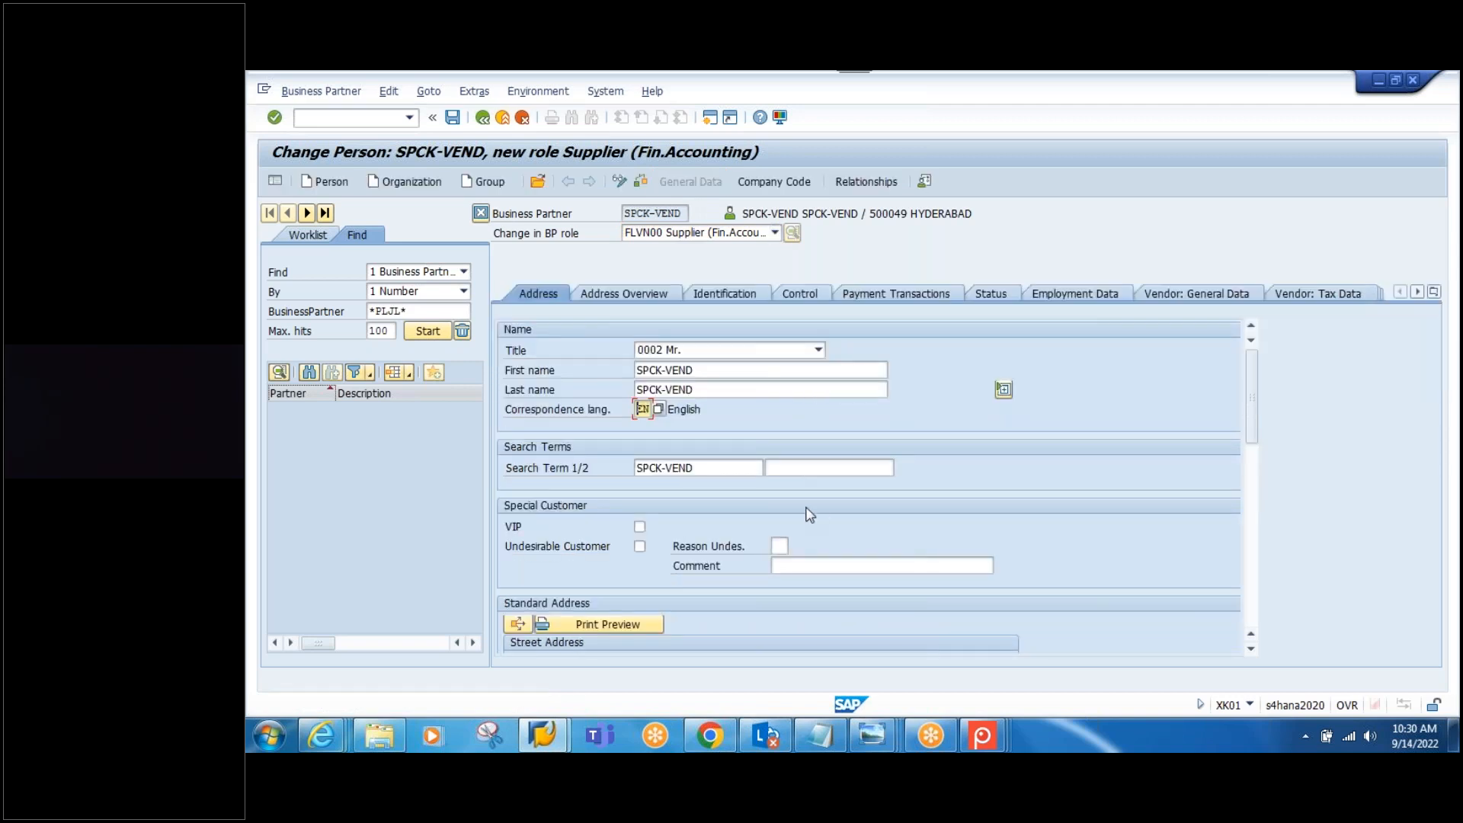
Step: Copy SPCK-VEND into External Vendor No. on the Vendor: General Data tab and save
{"action": "left_click", "coordinate": [1192, 294]}
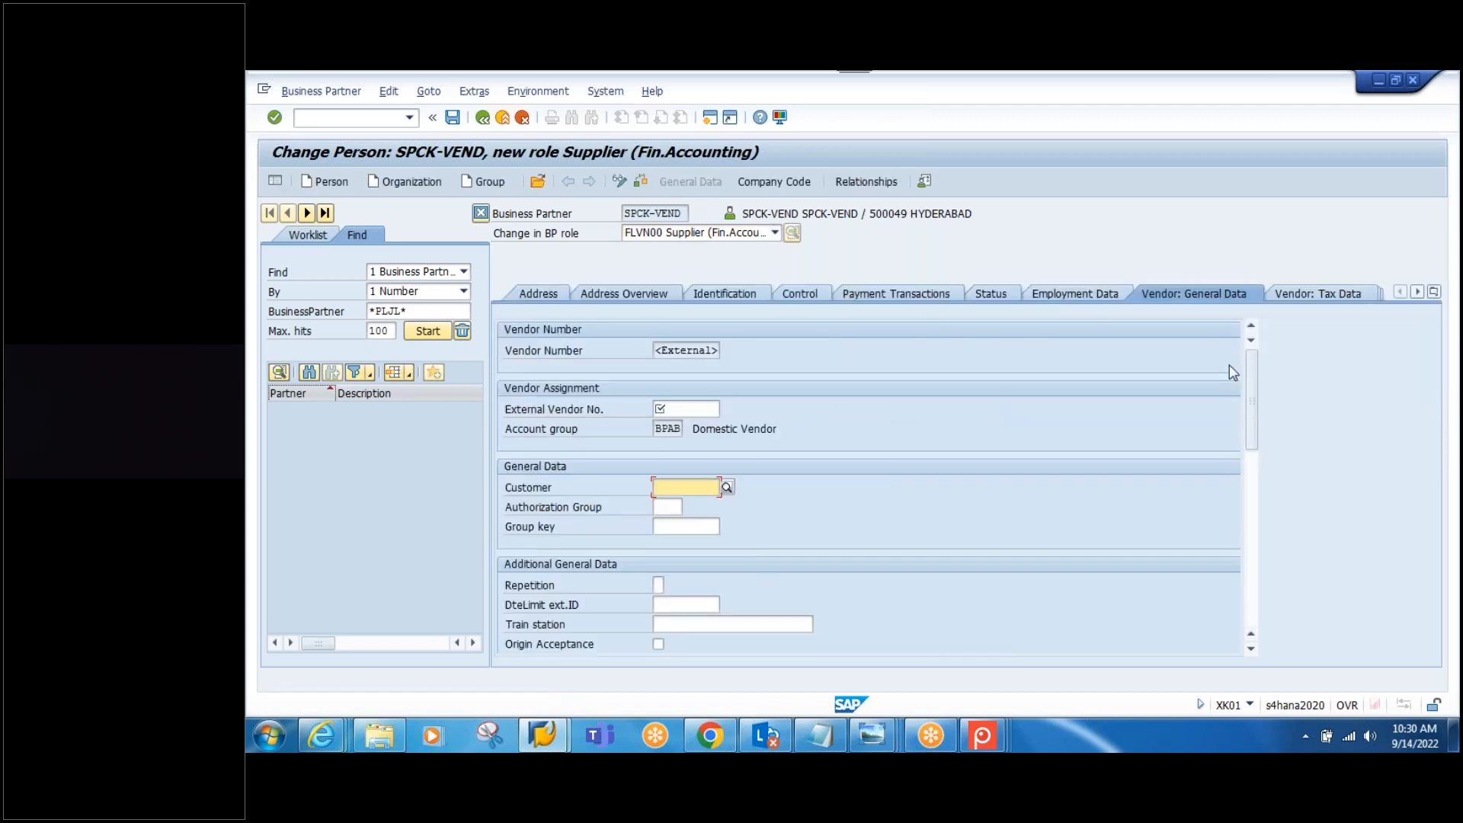
{"action": "left_click", "coordinate": [655, 411]}
{"action": "left_click_drag", "start_coordinate": [686, 214], "coordinate": [599, 212]}
{"action": "key", "text": "ctrl+c"}
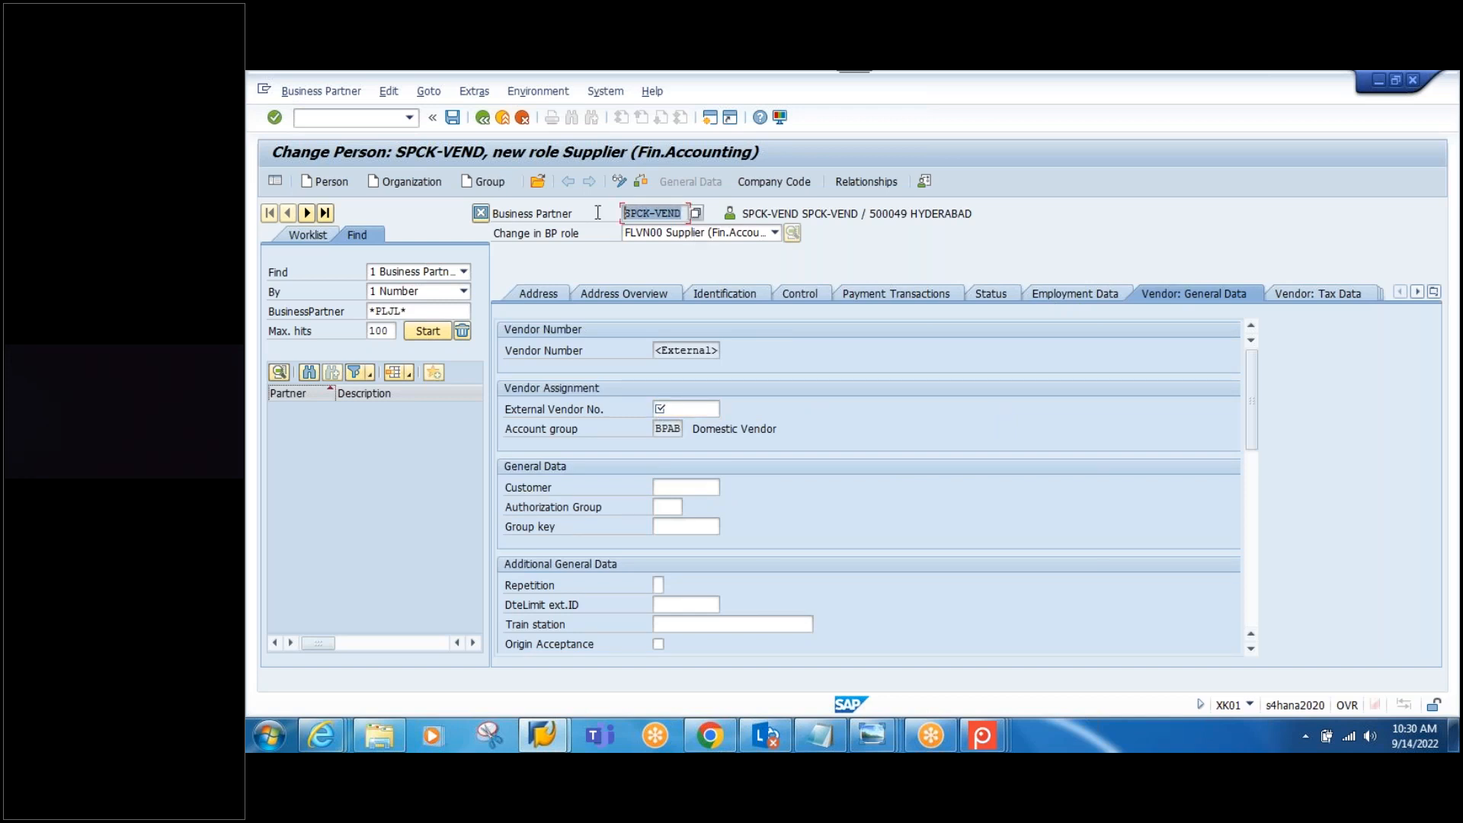
{"action": "left_click", "coordinate": [697, 407]}
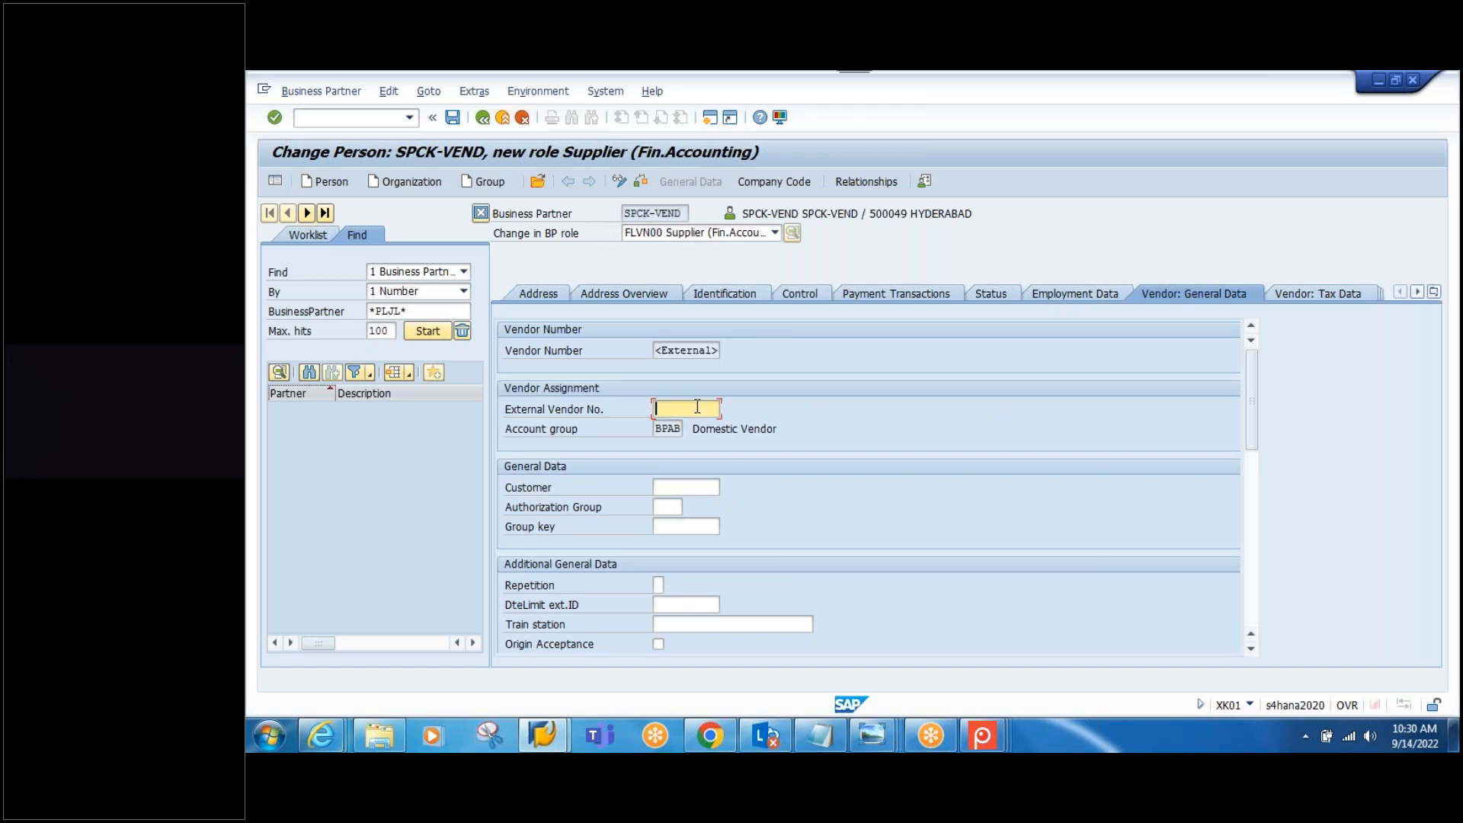
{"action": "key", "text": "ctrl+v"}
{"action": "key", "text": "Return"}
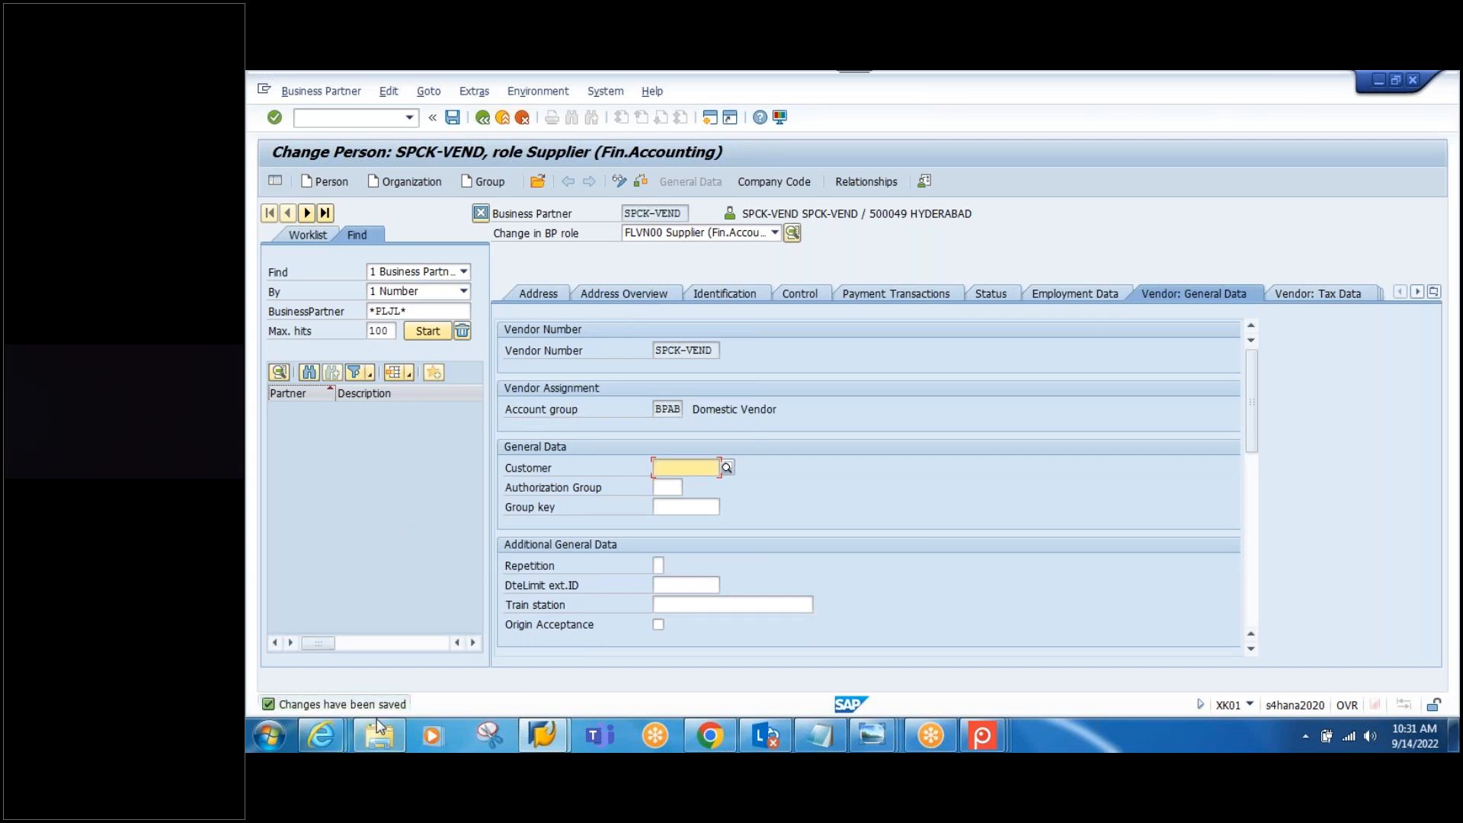
{"action": "mouse_move", "coordinate": [378, 729]}
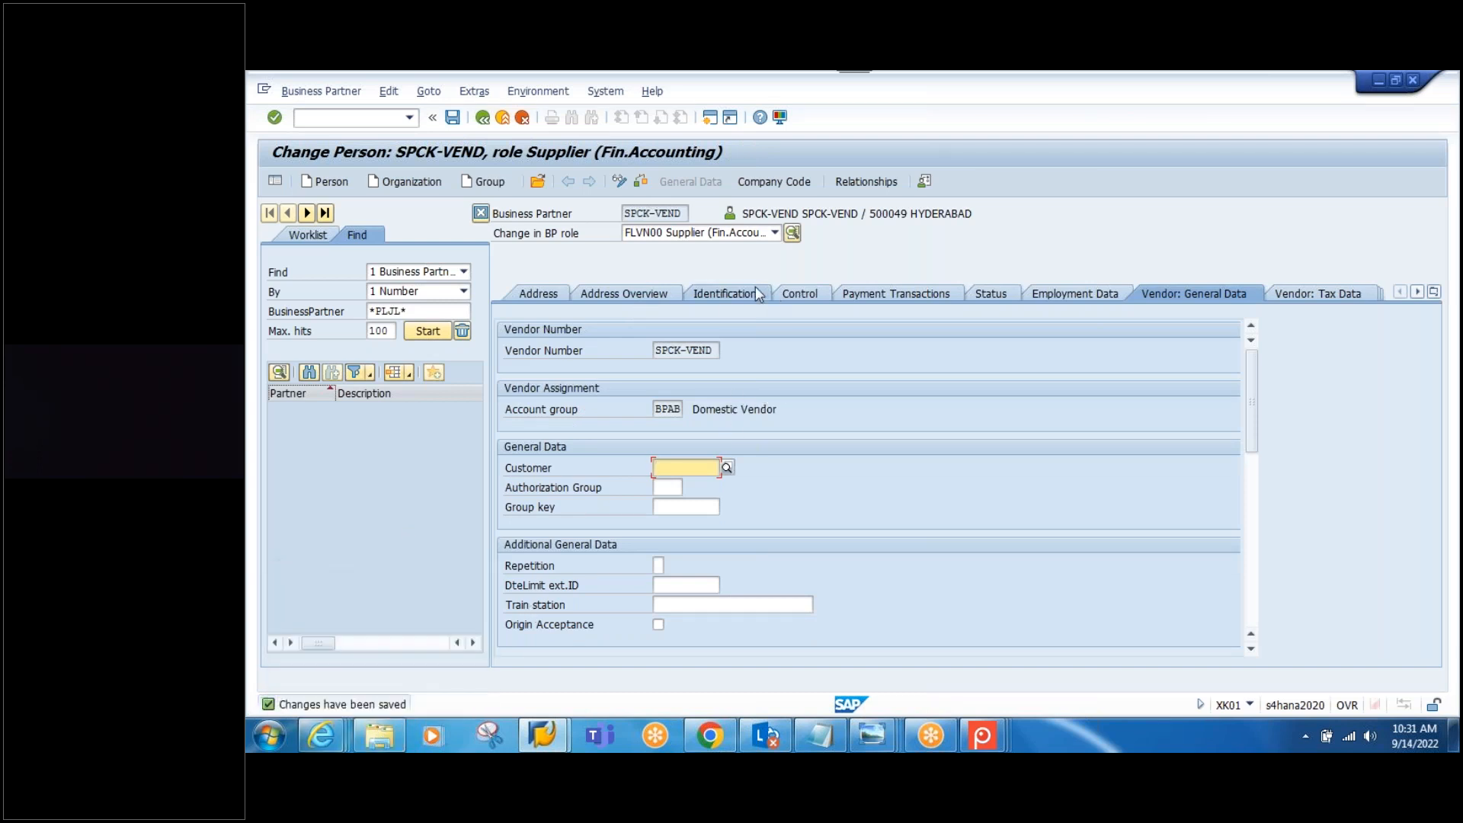
Step: Switch to role FLVN01 Supplier and enter purchasing organization 1010
{"action": "left_click", "coordinate": [737, 236]}
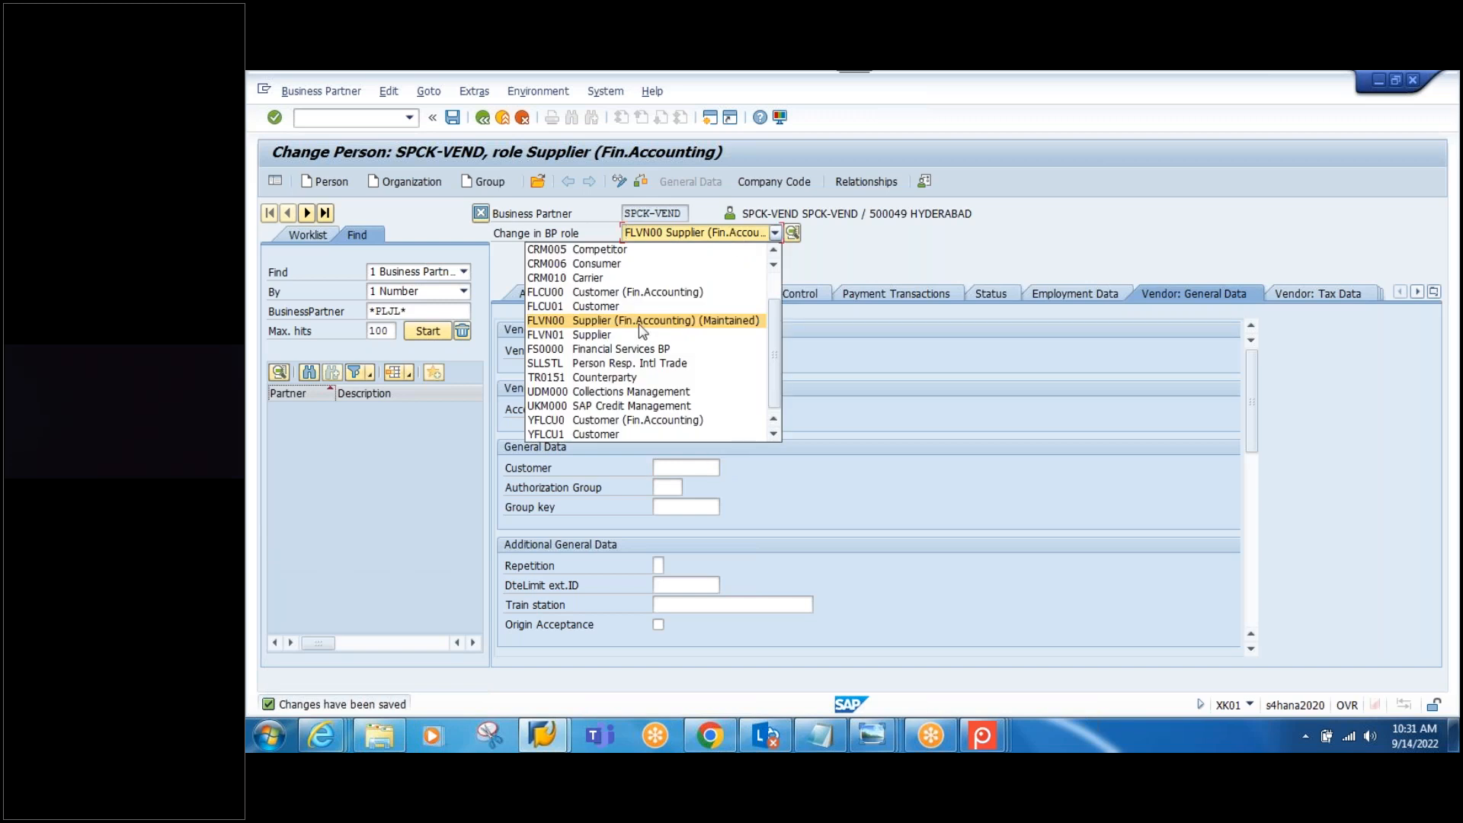
{"action": "left_click", "coordinate": [595, 334]}
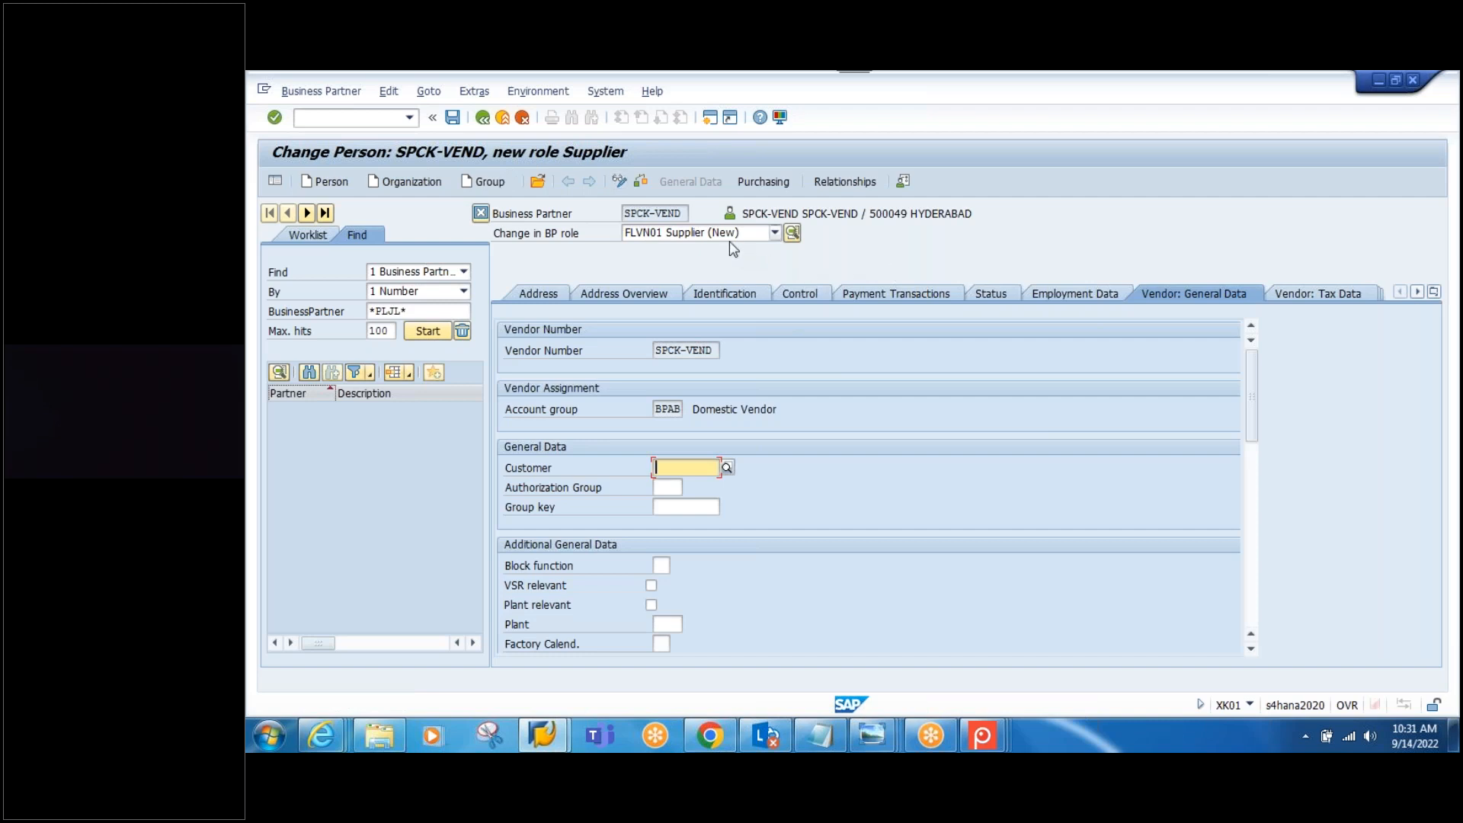
{"action": "left_click", "coordinate": [763, 181]}
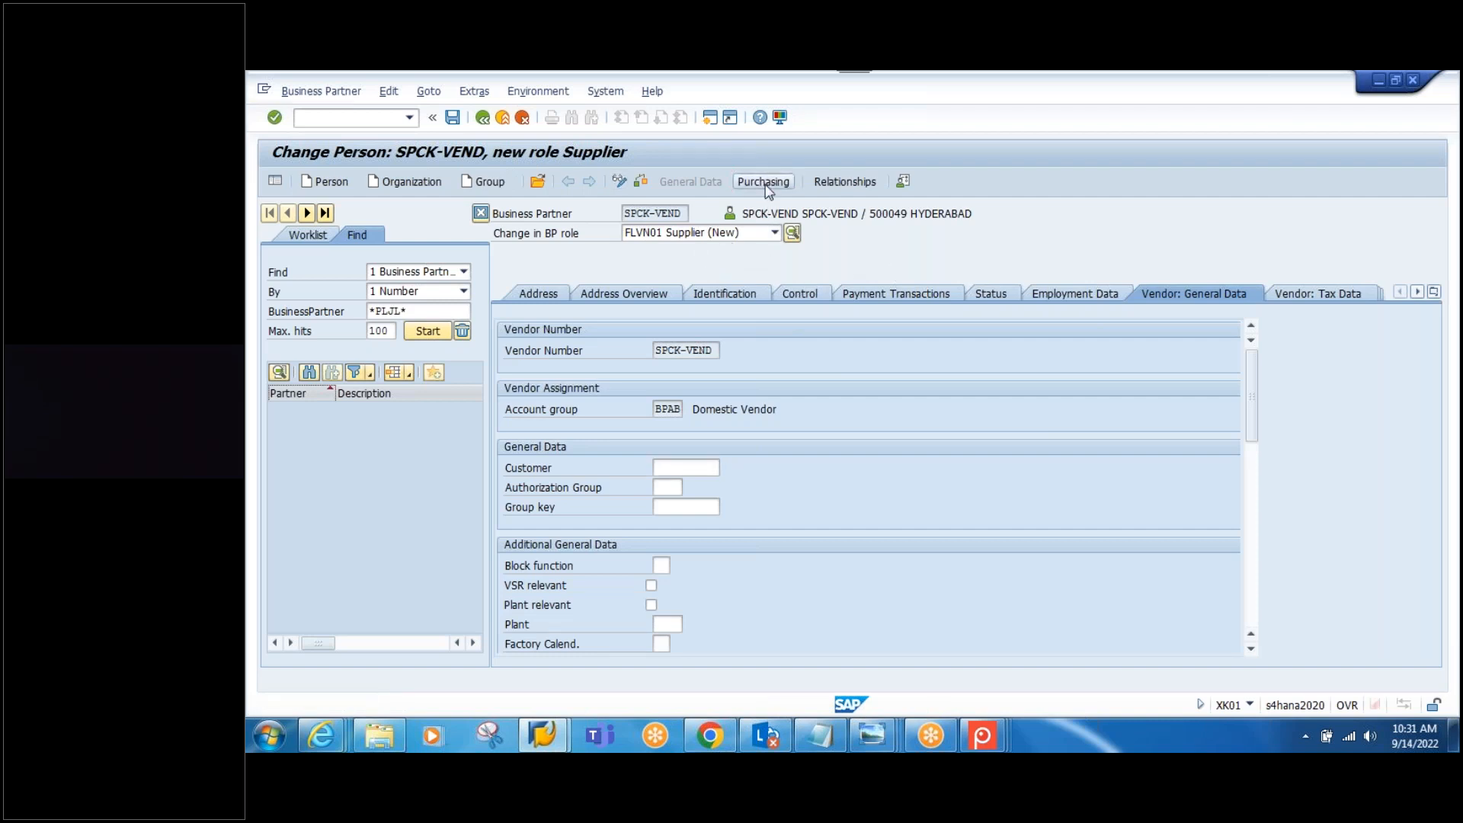
{"action": "left_click", "coordinate": [640, 313]}
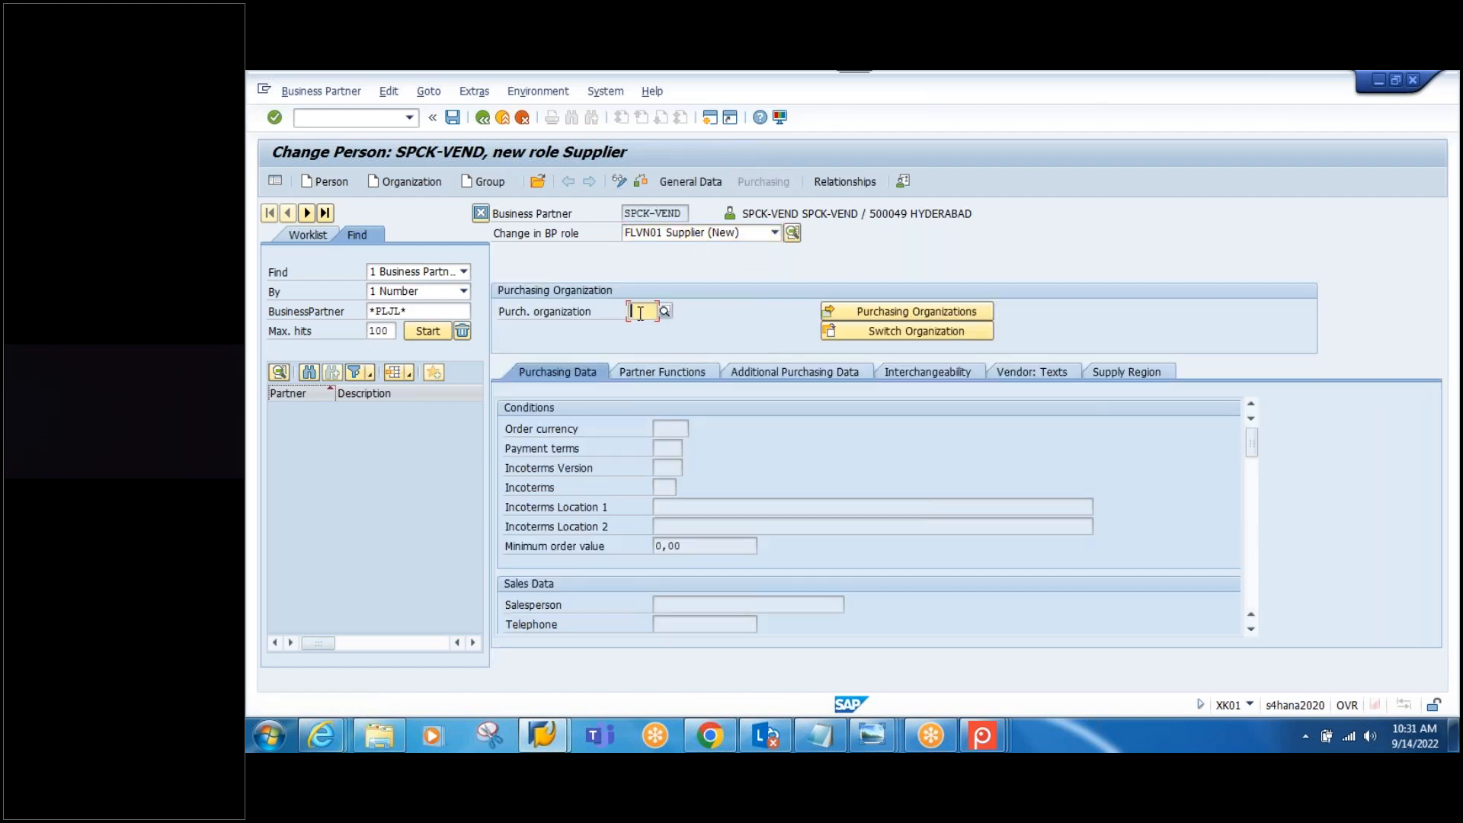
{"action": "type", "text": "1010"}
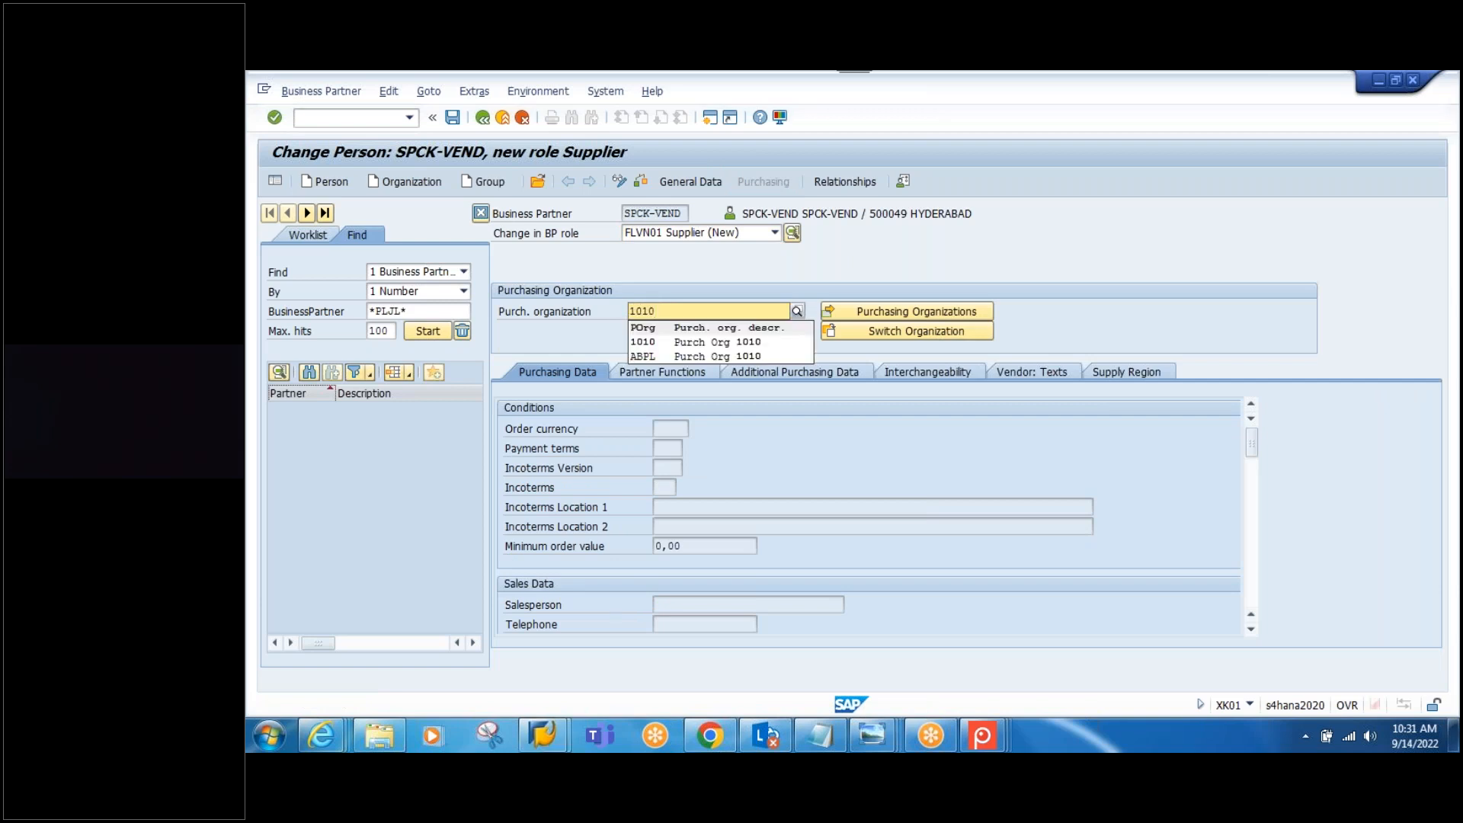
{"action": "left_click", "coordinate": [673, 348]}
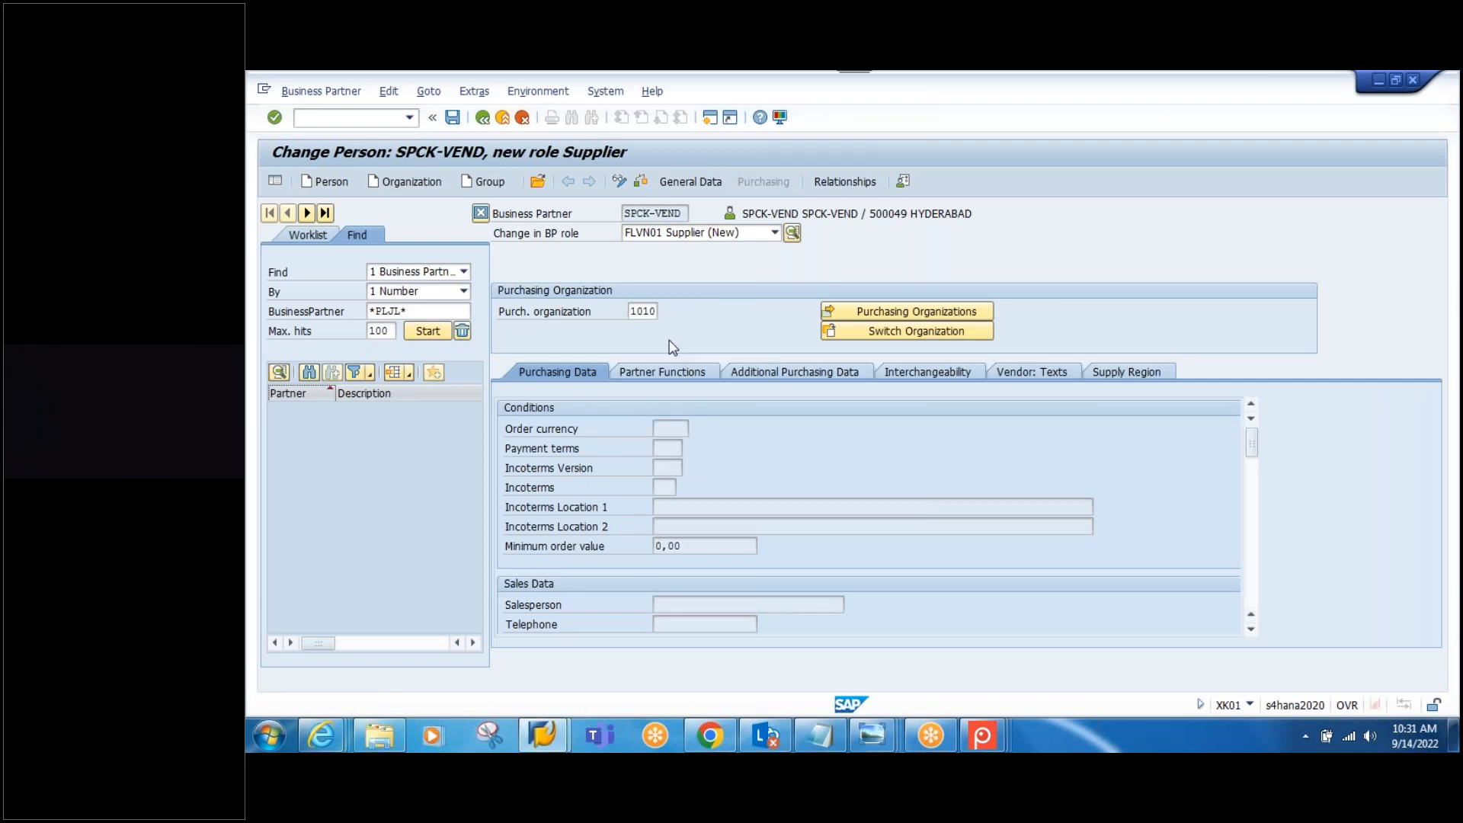
{"action": "key", "text": "Return"}
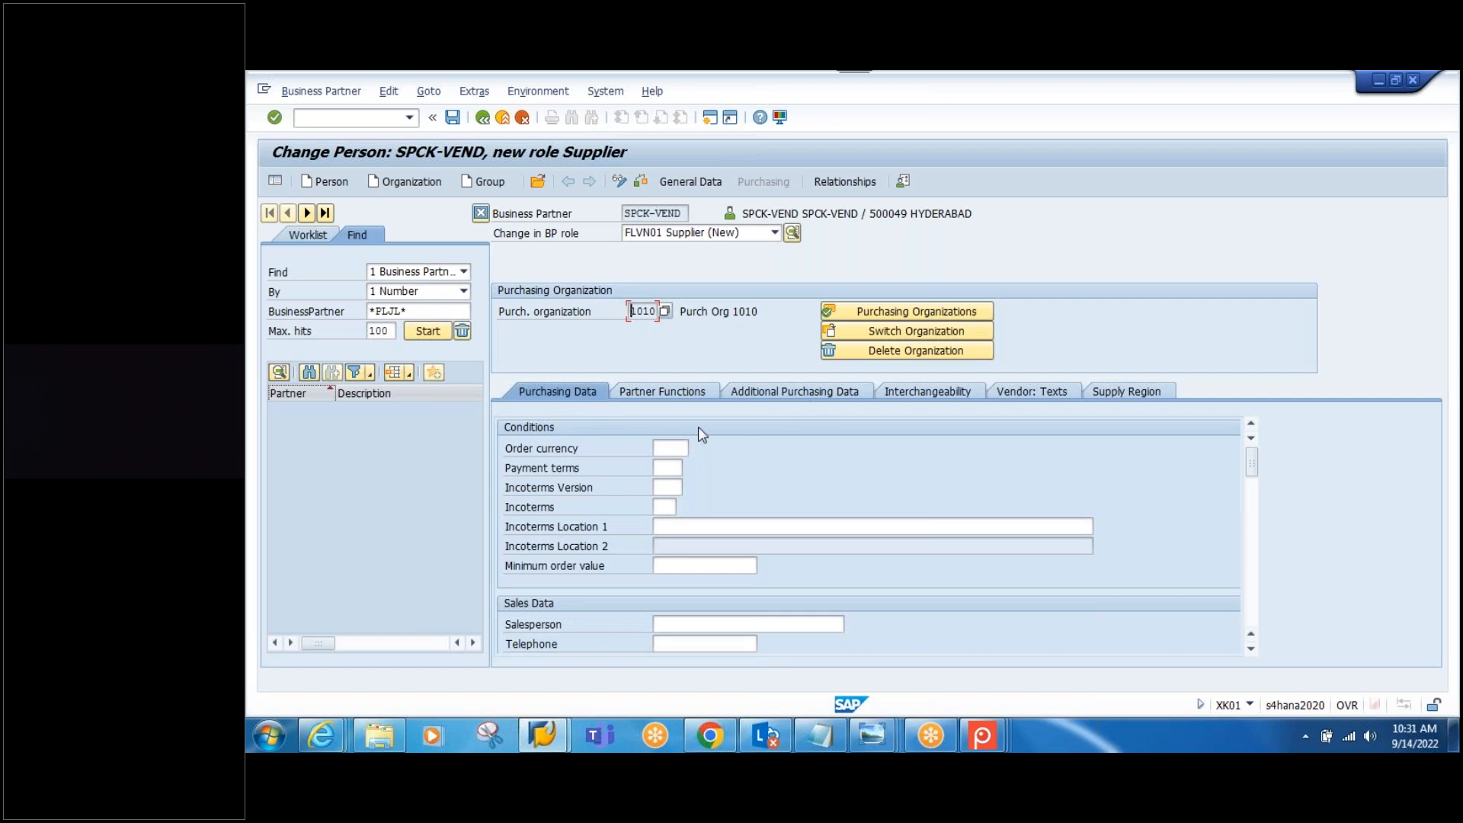
Step: Review the purchasing, address and status tabs, then save the FLVN01 Supplier role data
{"action": "left_click", "coordinate": [711, 394]}
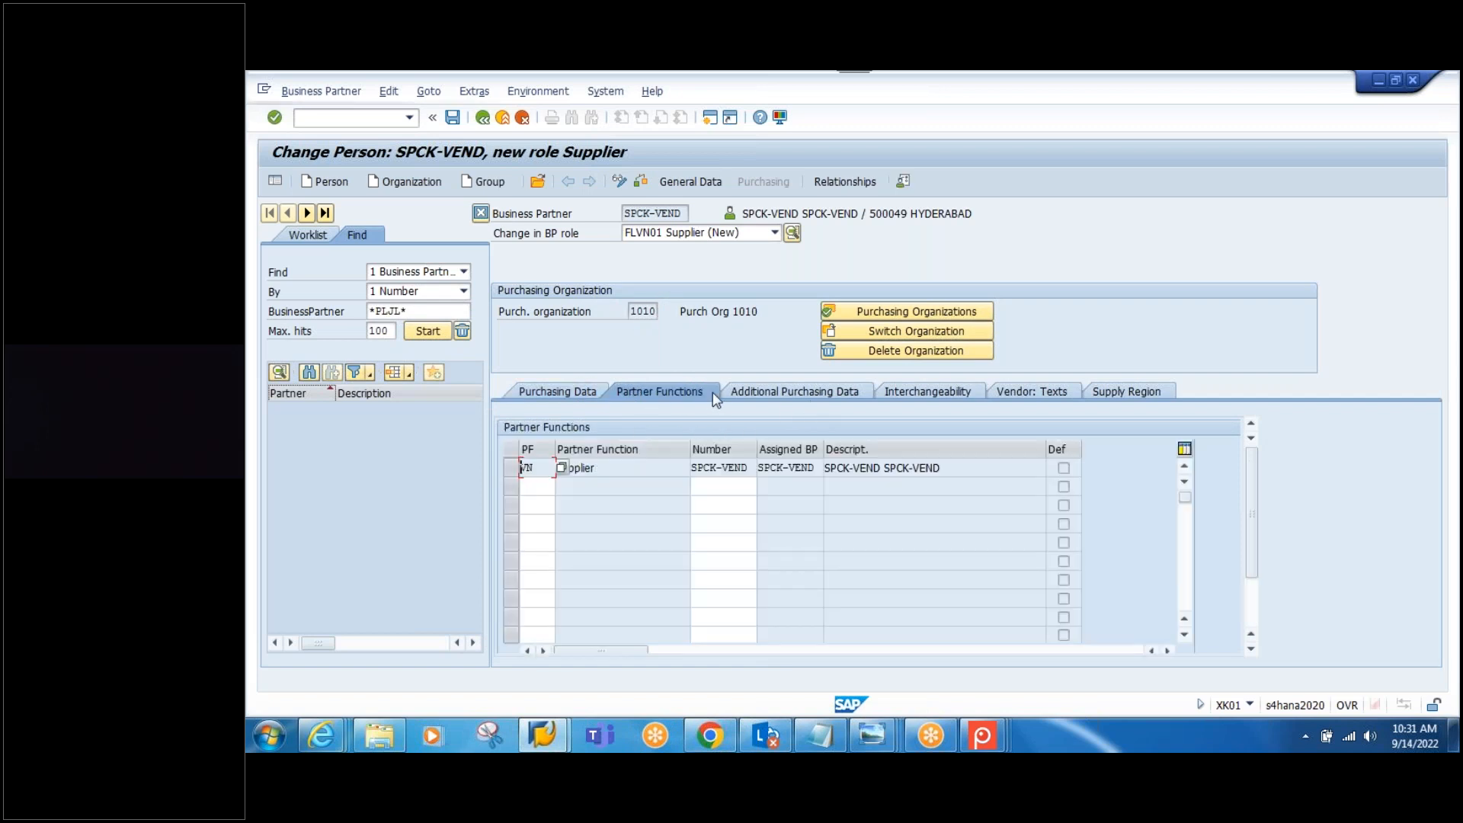
{"action": "left_click", "coordinate": [794, 390]}
{"action": "left_click", "coordinate": [926, 391]}
{"action": "left_click", "coordinate": [688, 183]}
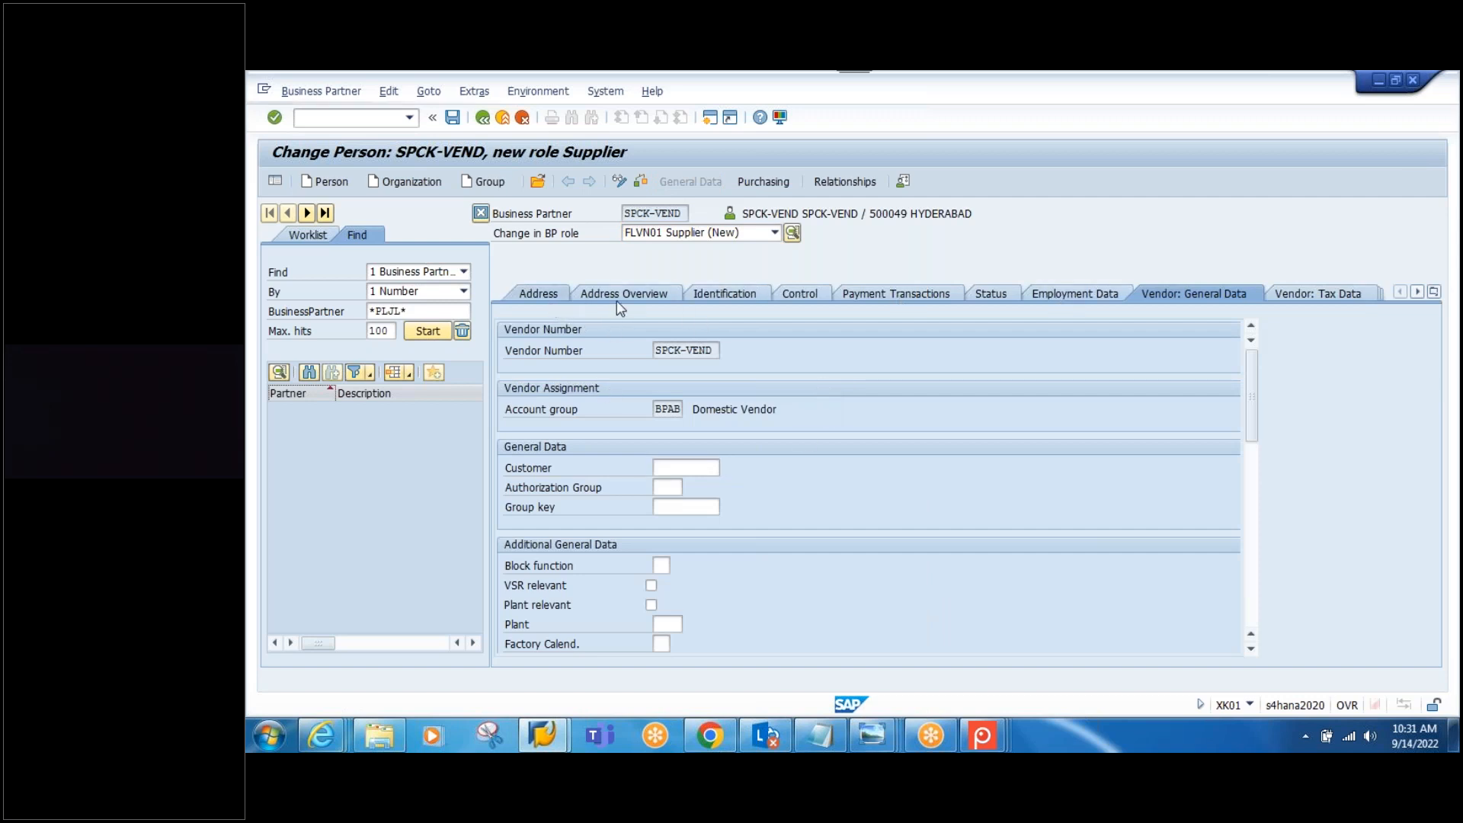
{"action": "left_click", "coordinate": [538, 294]}
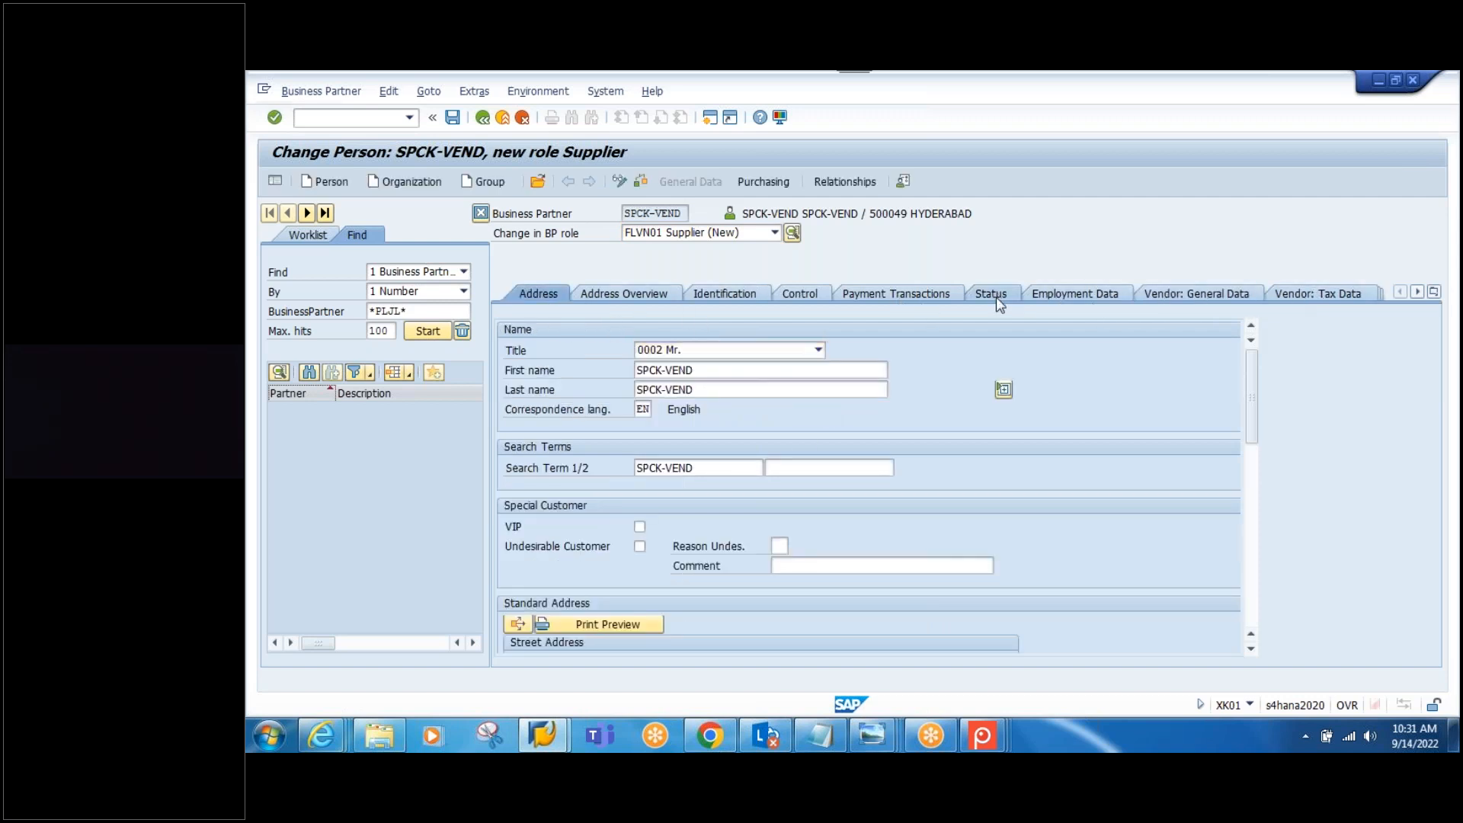
{"action": "left_click", "coordinate": [993, 295]}
{"action": "left_click", "coordinate": [452, 118]}
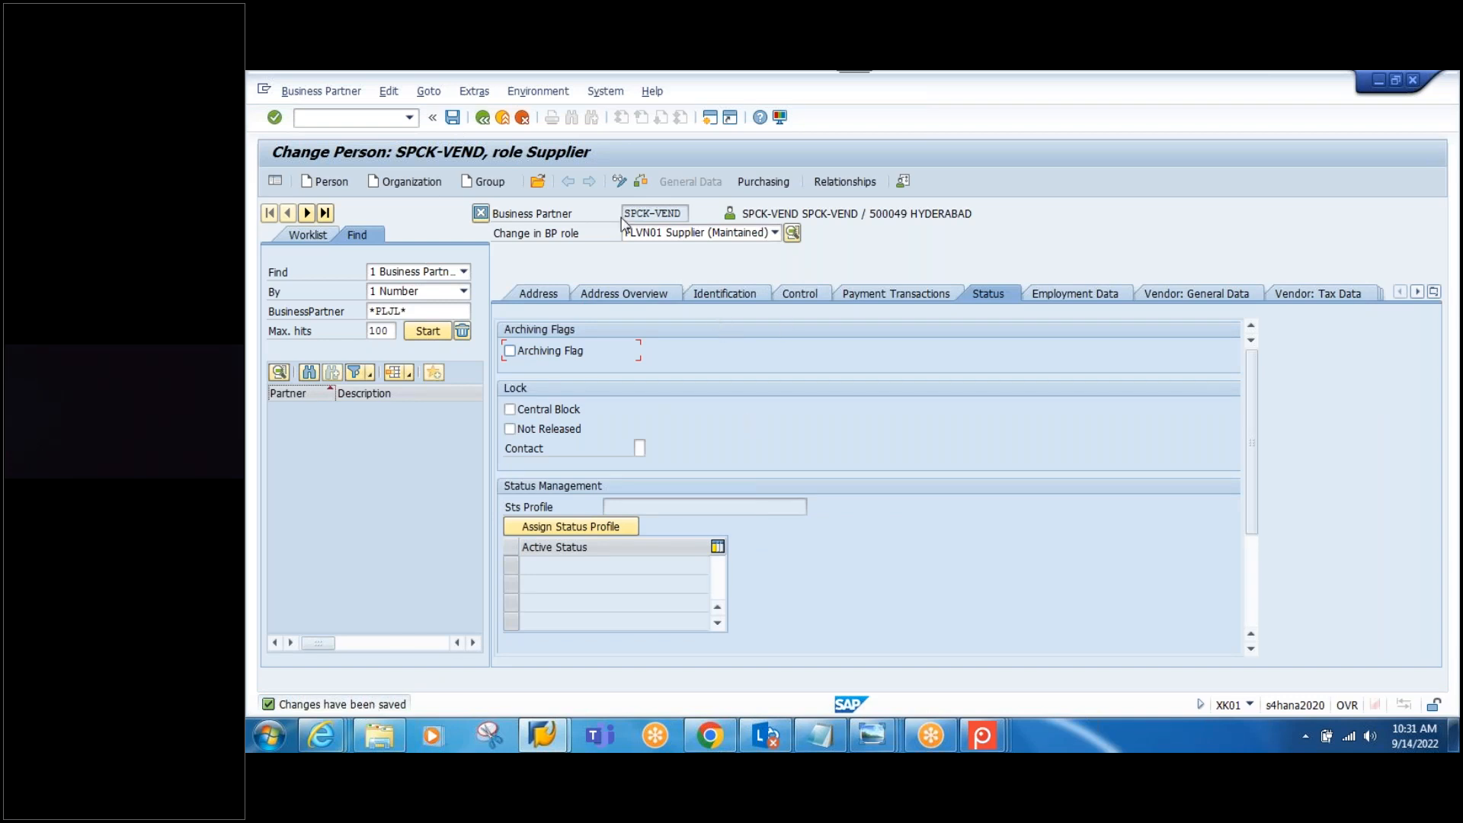
{"action": "left_click", "coordinate": [820, 735]}
Step: Highlight the BP role lines 000000, FLVN00 and FLVN01 in the notes, then return to SAP
{"action": "left_click_drag", "start_coordinate": [734, 503], "coordinate": [532, 499]}
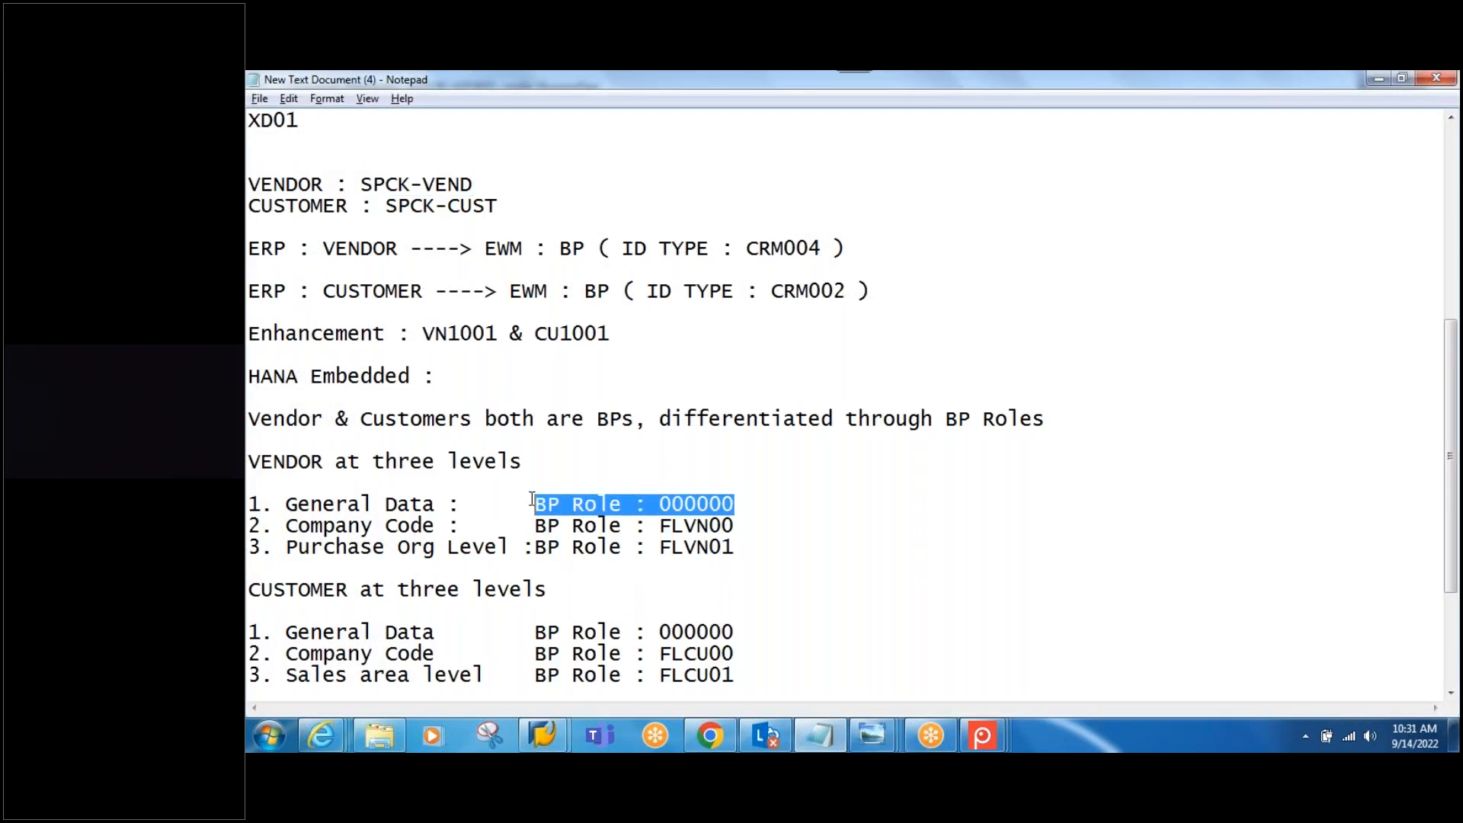
{"action": "left_click_drag", "start_coordinate": [738, 525], "coordinate": [538, 525]}
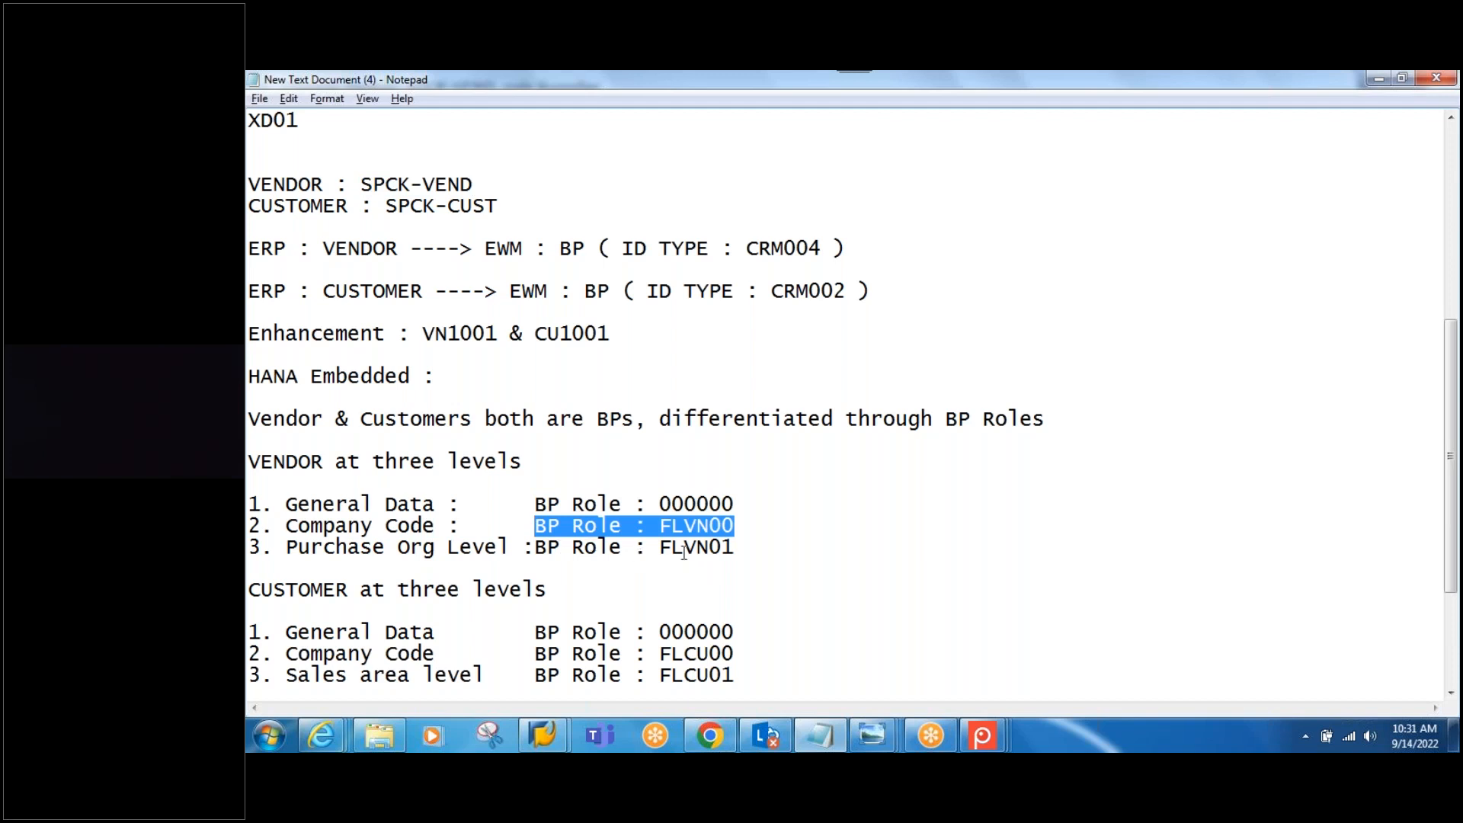
{"action": "left_click_drag", "start_coordinate": [744, 547], "coordinate": [536, 555]}
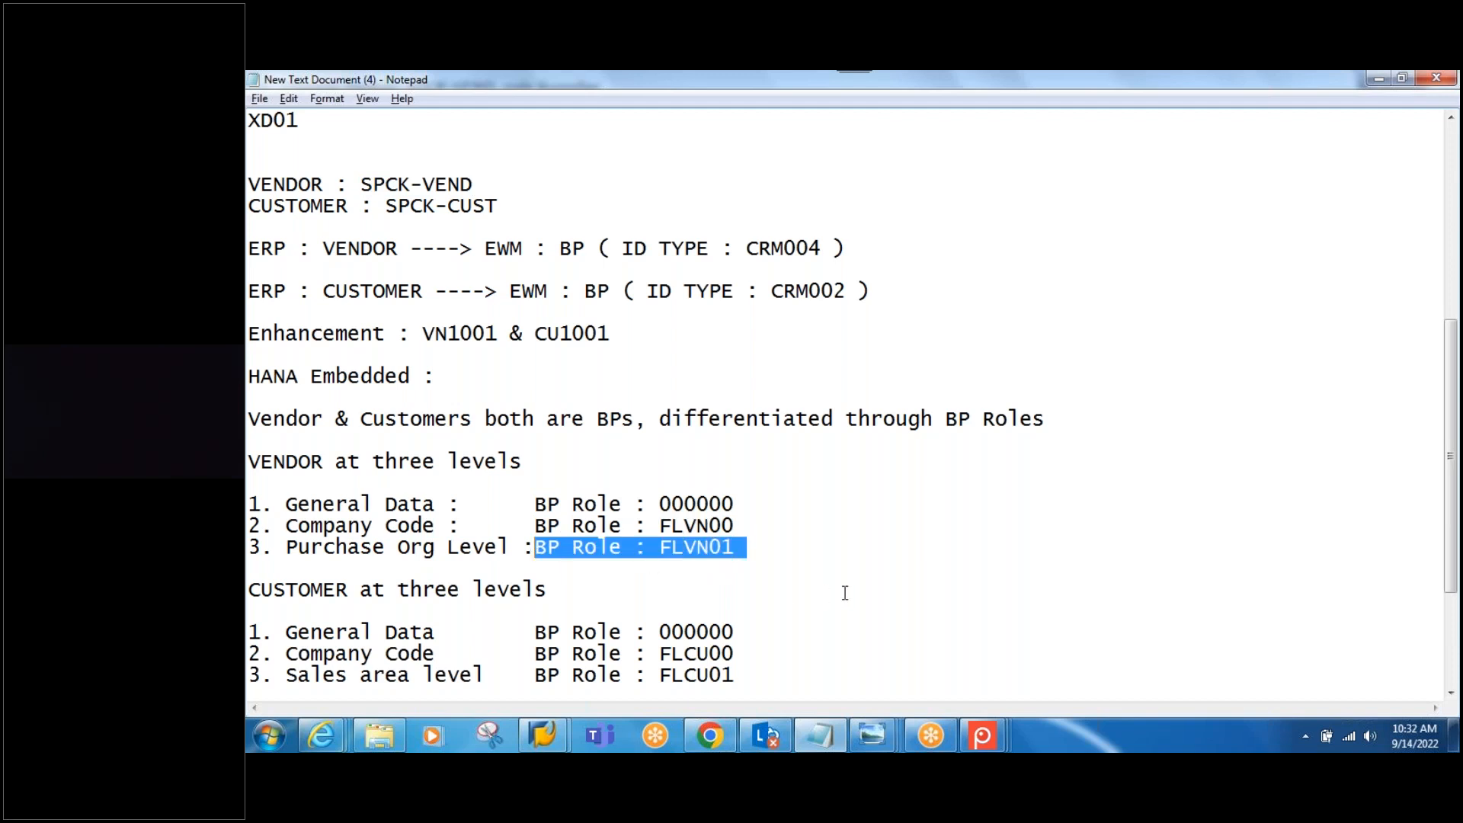
{"action": "scroll", "coordinate": [845, 585], "scroll_direction": "down", "scroll_amount": 1}
{"action": "scroll", "coordinate": [845, 583], "scroll_direction": "down", "scroll_amount": 1}
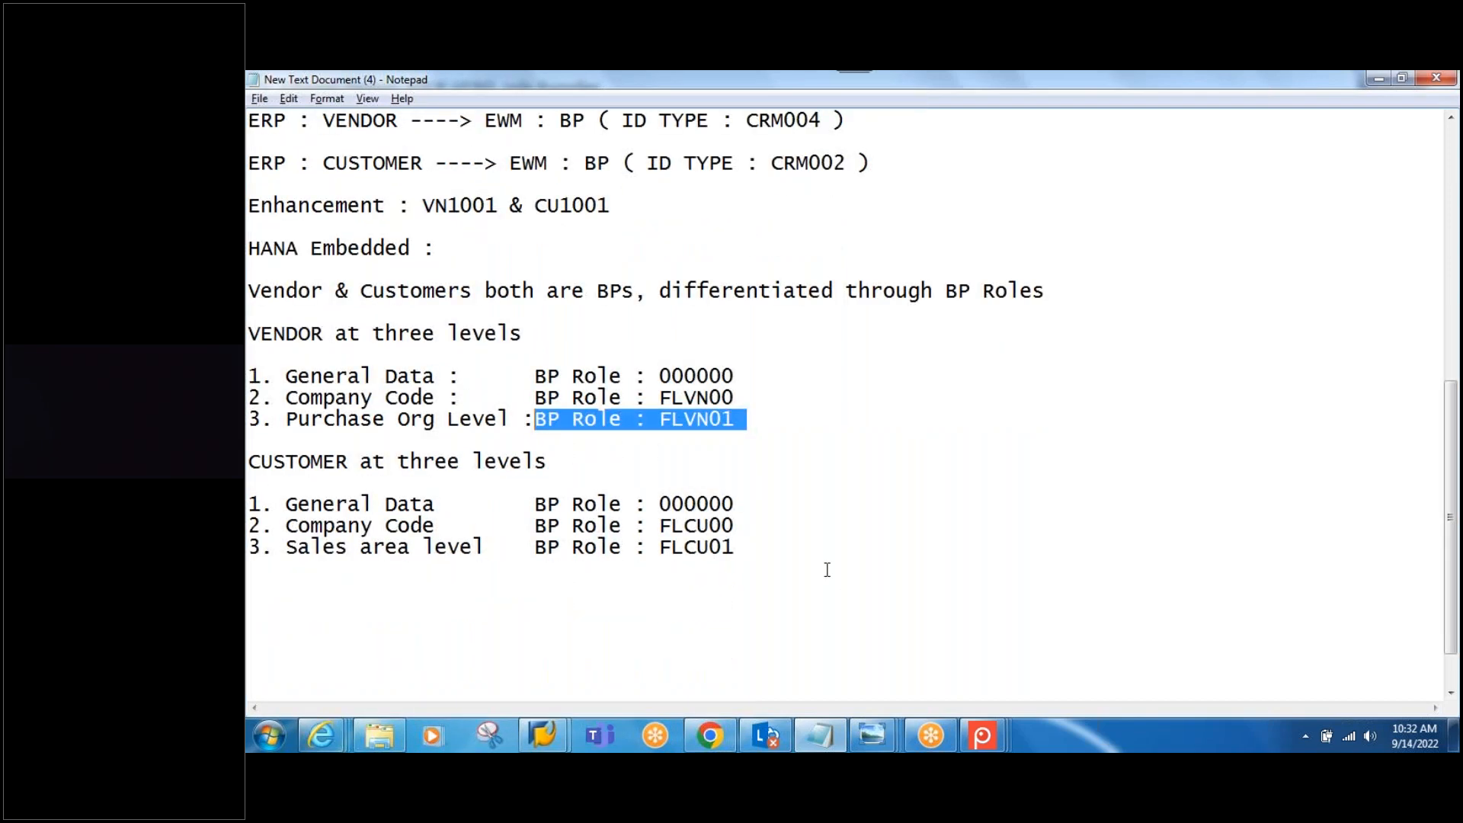
{"action": "left_click", "coordinate": [544, 740]}
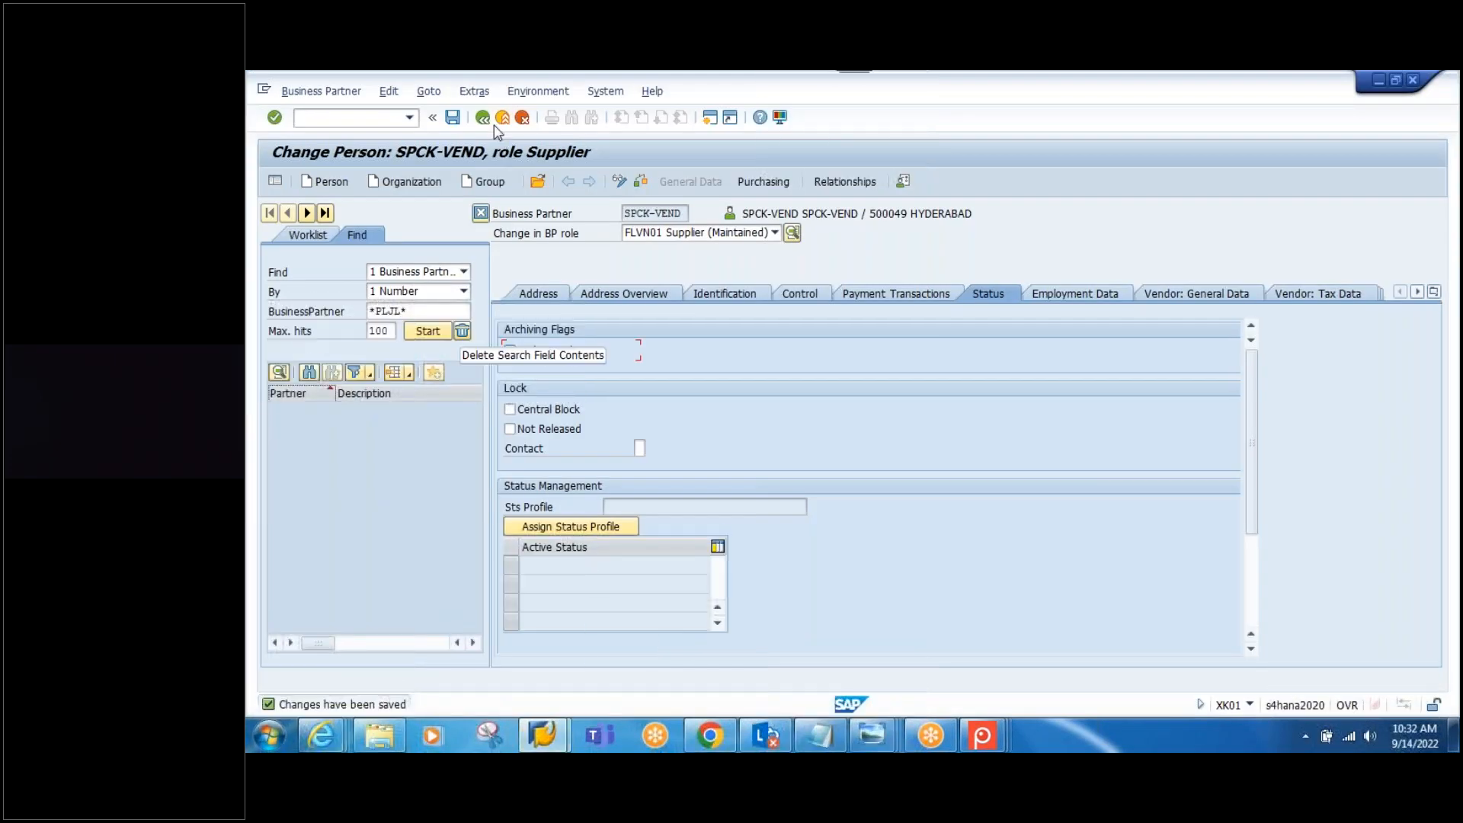
Step: Leave the supplier screen and start customer transaction XD01
{"action": "left_click", "coordinate": [486, 119]}
{"action": "type", "text": "x"}
{"action": "key", "text": "Return"}
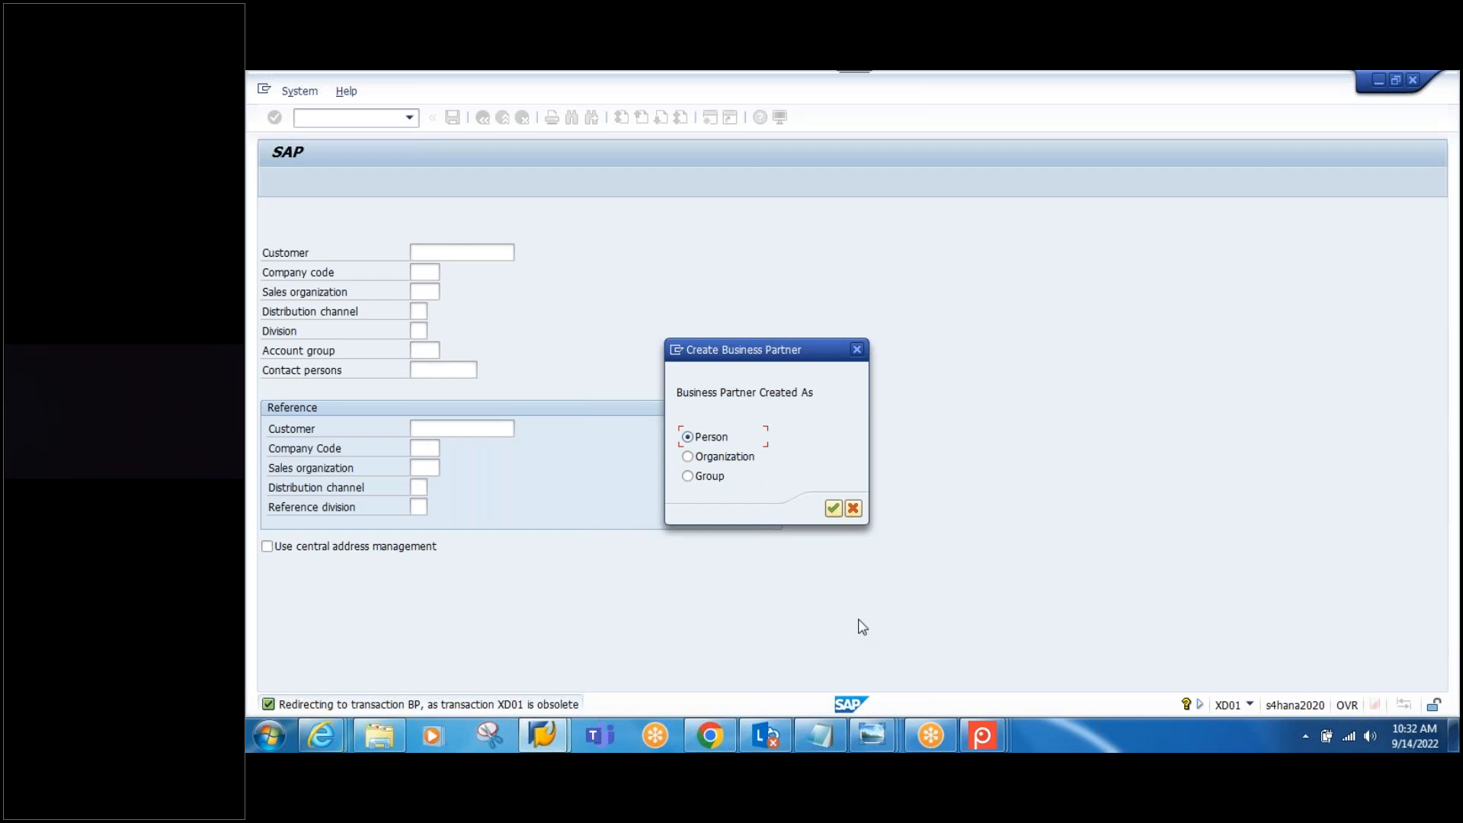
Step: Add an 'LTMC :' line under the customer roles in Notepad and return to SAP
{"action": "left_click", "coordinate": [822, 734]}
{"action": "left_click", "coordinate": [794, 560]}
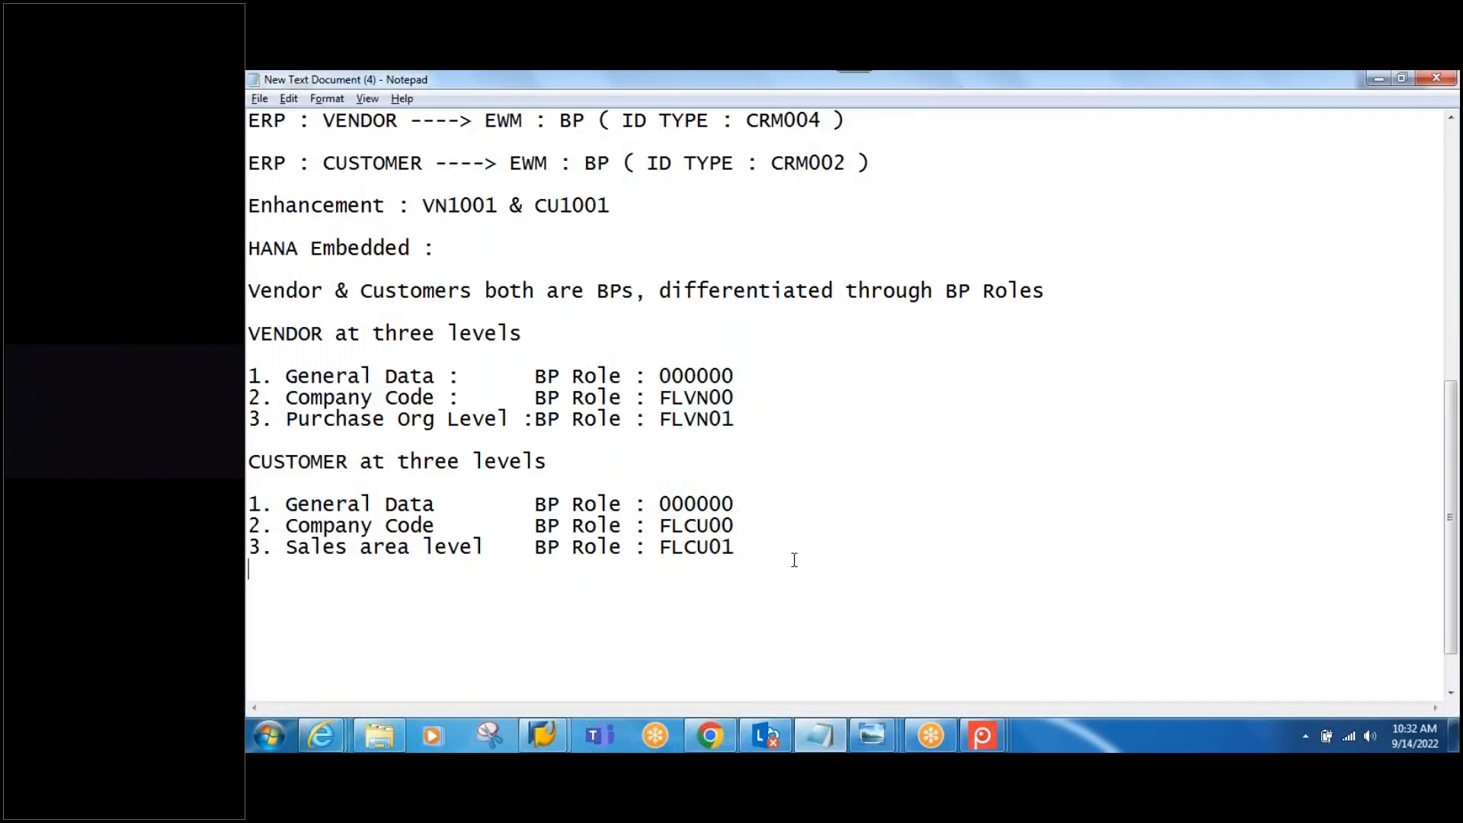
{"action": "key", "text": "Return"}
{"action": "key", "text": "Return"}
{"action": "type", "text": "LTMC ;"}
{"action": "key", "text": "BackSpace"}
{"action": "type", "text": ":"}
{"action": "key", "text": "alt+Tab"}
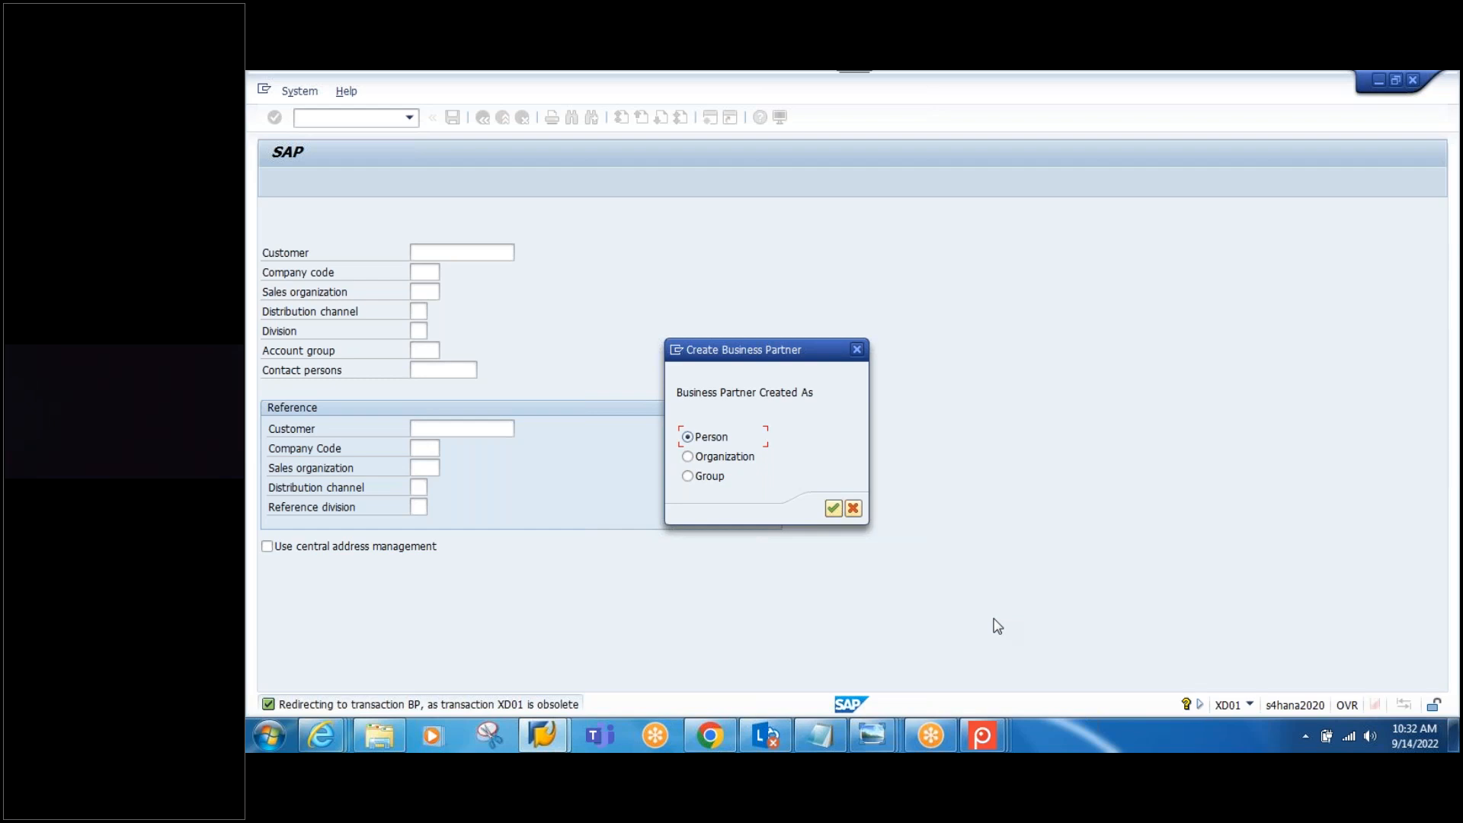
Step: Choose Organization as the partner type and set the title to 0003 Company
{"action": "left_click", "coordinate": [688, 458]}
{"action": "left_click", "coordinate": [836, 508]}
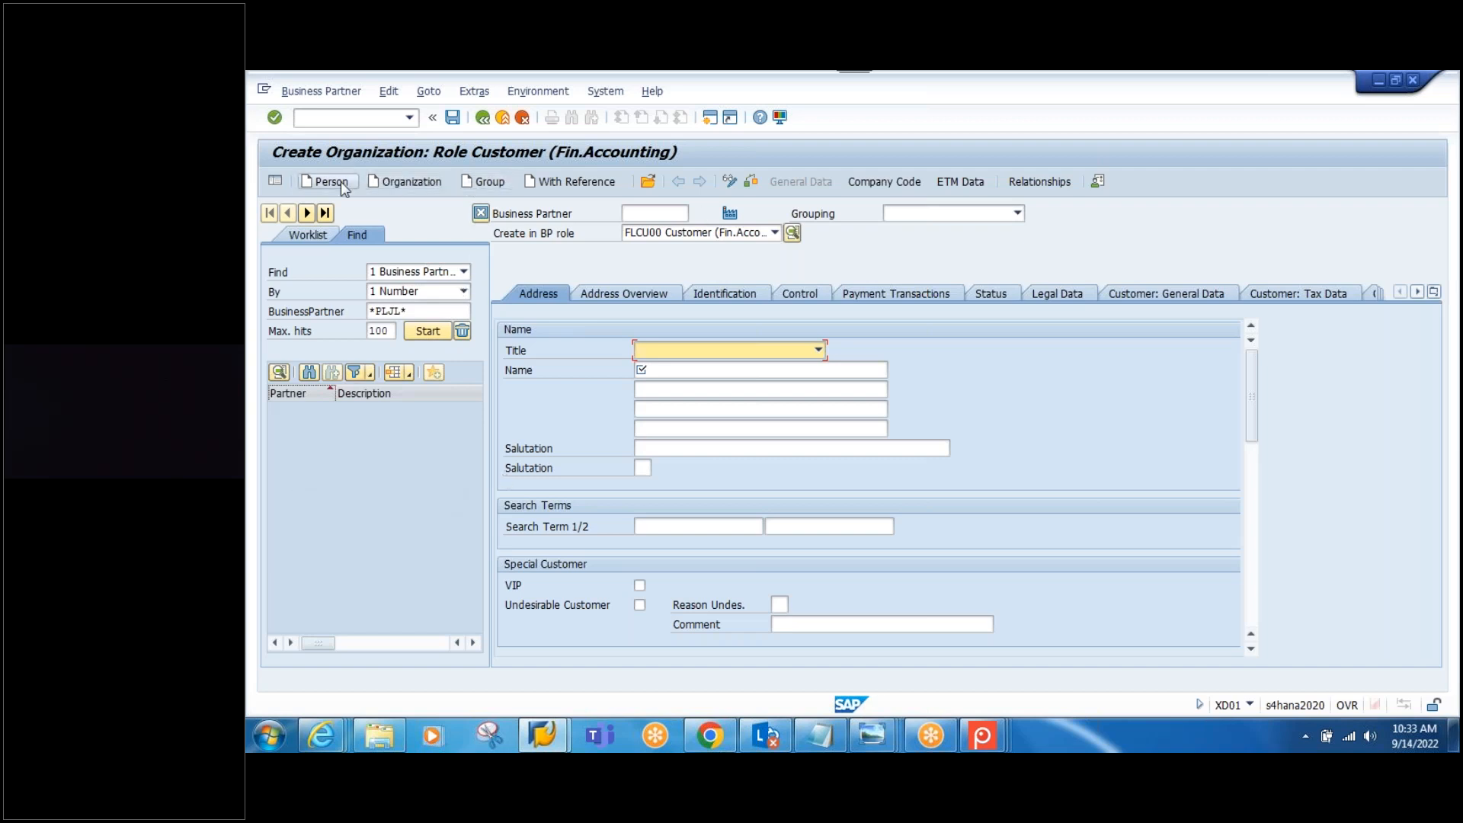
{"action": "left_click", "coordinate": [817, 350]}
{"action": "left_click", "coordinate": [733, 367]}
Step: Copy SPCK-CUST from the Notepad notes into the Business Partner number field
{"action": "left_click", "coordinate": [833, 749]}
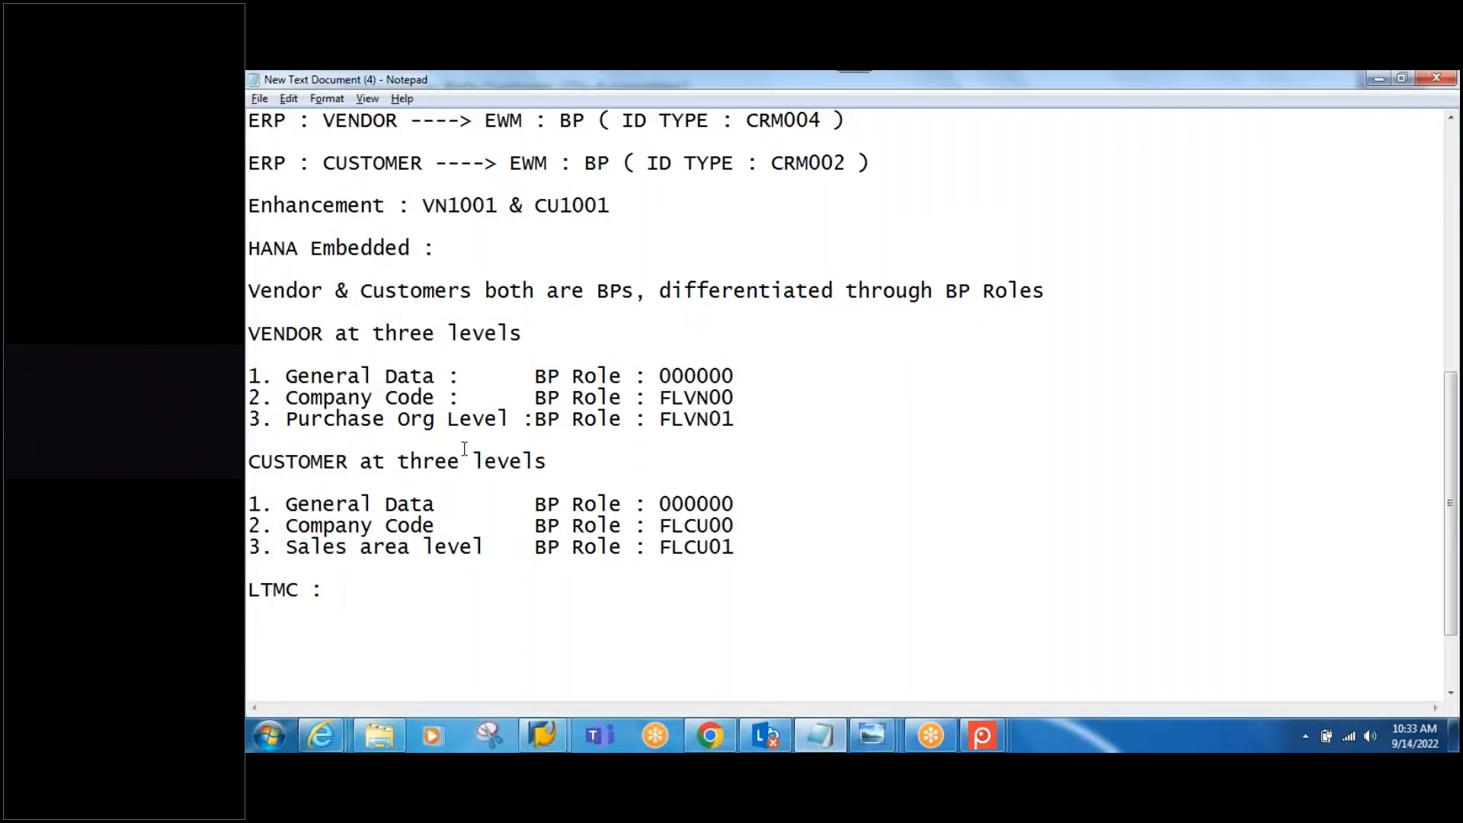
{"action": "scroll", "coordinate": [472, 355], "scroll_direction": "up", "scroll_amount": 3}
{"action": "left_click_drag", "start_coordinate": [499, 270], "coordinate": [390, 267]}
{"action": "key", "text": "ctrl+c"}
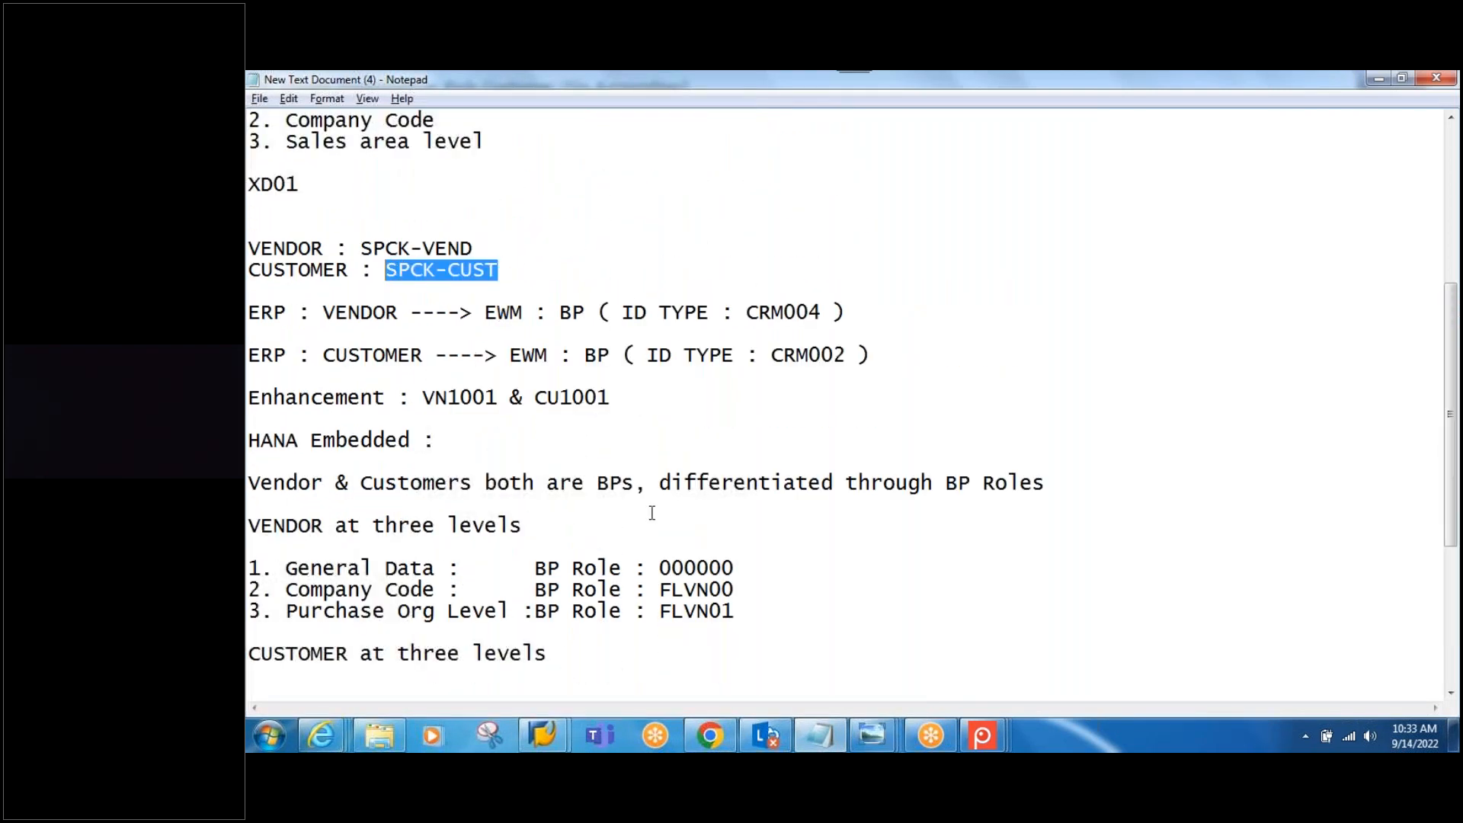
{"action": "scroll", "coordinate": [839, 598], "scroll_direction": "down", "scroll_amount": 4}
{"action": "scroll", "coordinate": [839, 597], "scroll_direction": "up", "scroll_amount": 3}
{"action": "key", "text": "alt+Tab"}
{"action": "left_click", "coordinate": [655, 213]}
{"action": "key", "text": "ctrl+v"}
Step: Create the partner in general role 000000 with title 0003 Company
{"action": "left_click", "coordinate": [774, 233]}
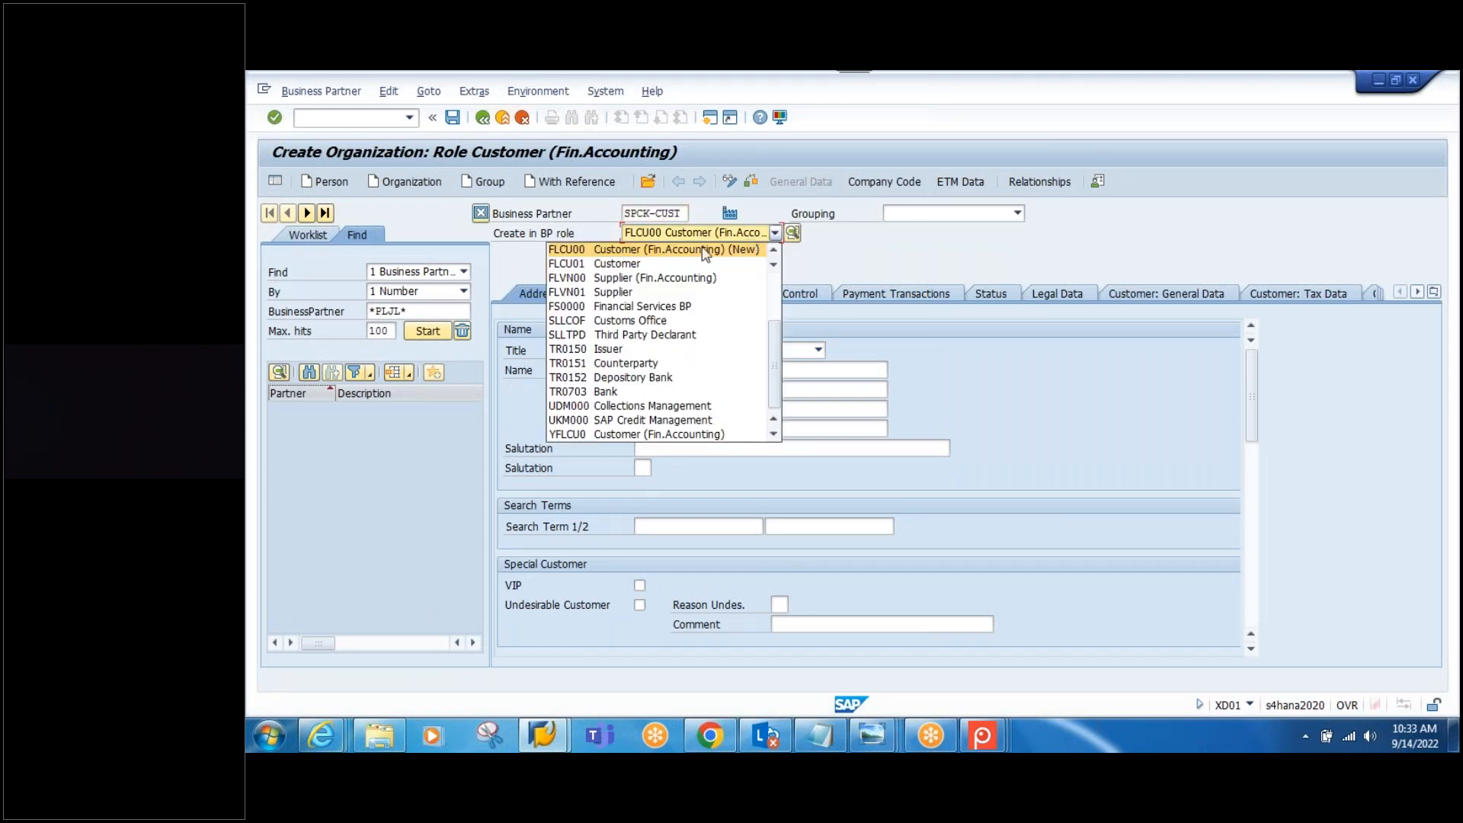
{"action": "left_click_drag", "start_coordinate": [773, 371], "coordinate": [780, 305]}
{"action": "left_click", "coordinate": [670, 250]}
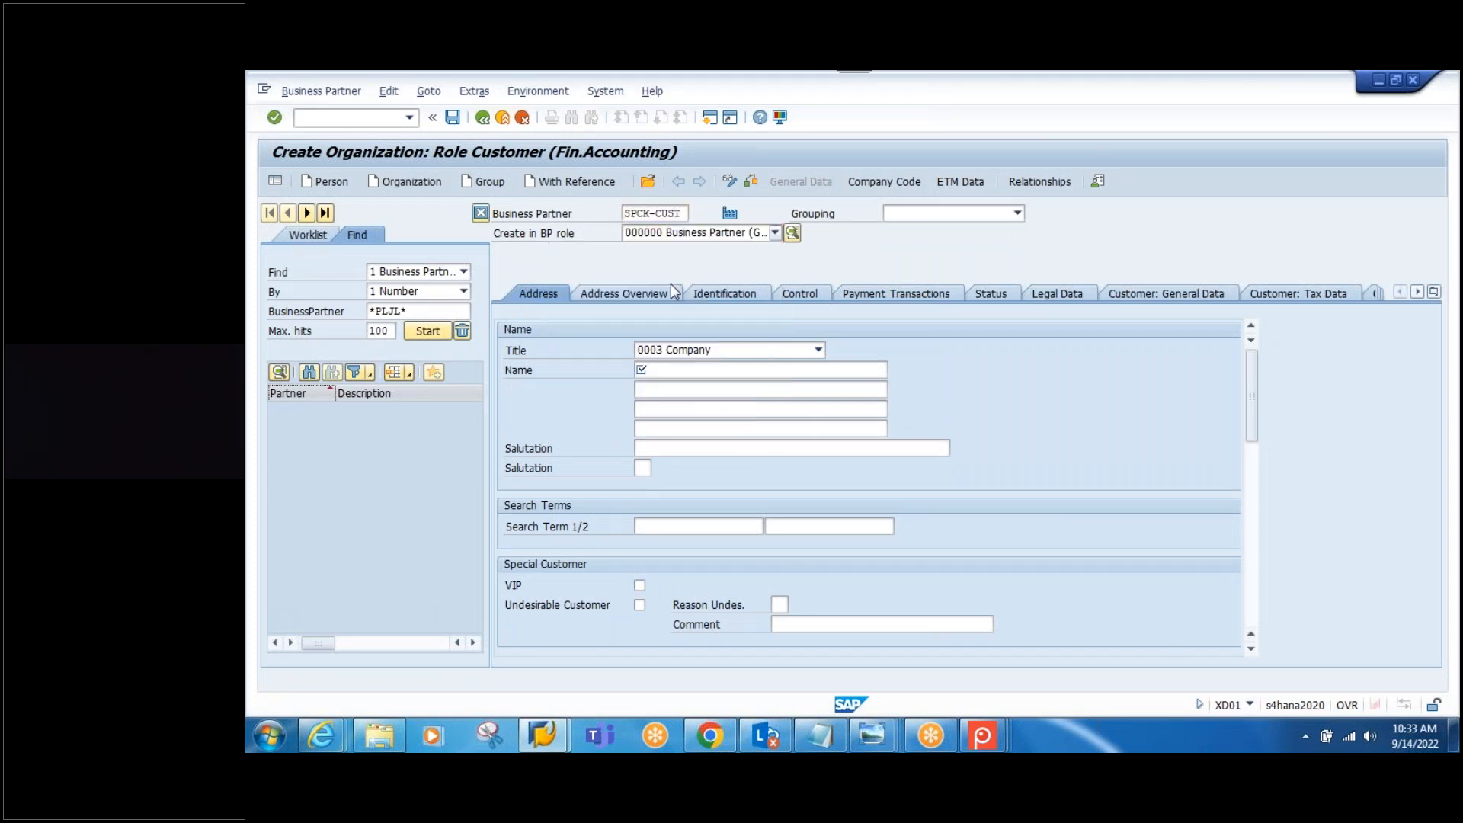
{"action": "left_click", "coordinate": [775, 559]}
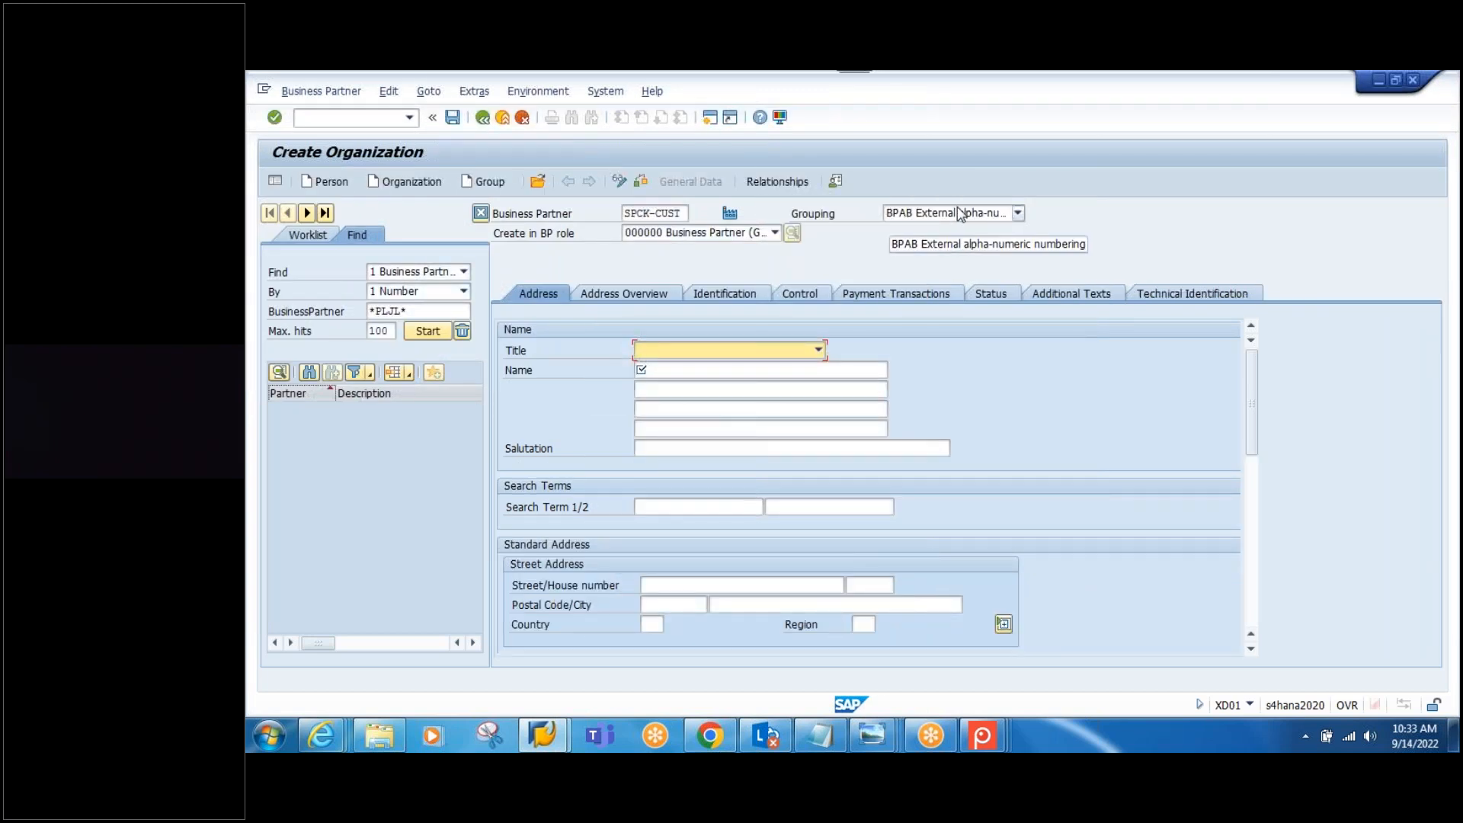
{"action": "left_click", "coordinate": [818, 350]}
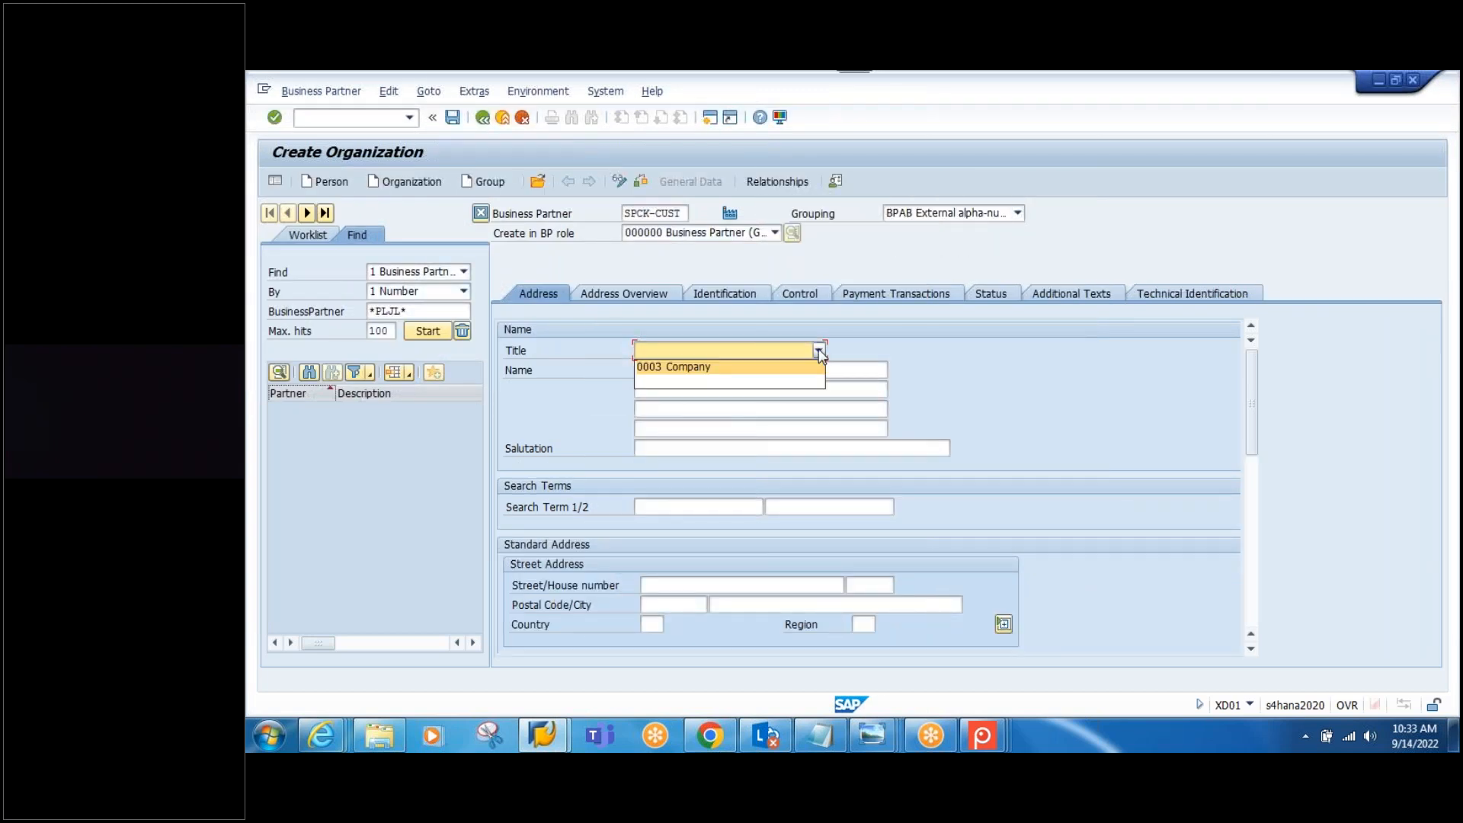
{"action": "left_click", "coordinate": [723, 371]}
Step: Fill the name and search term with SPCK-CUST
{"action": "left_click_drag", "start_coordinate": [682, 214], "coordinate": [577, 235]}
{"action": "key", "text": "ctrl+c"}
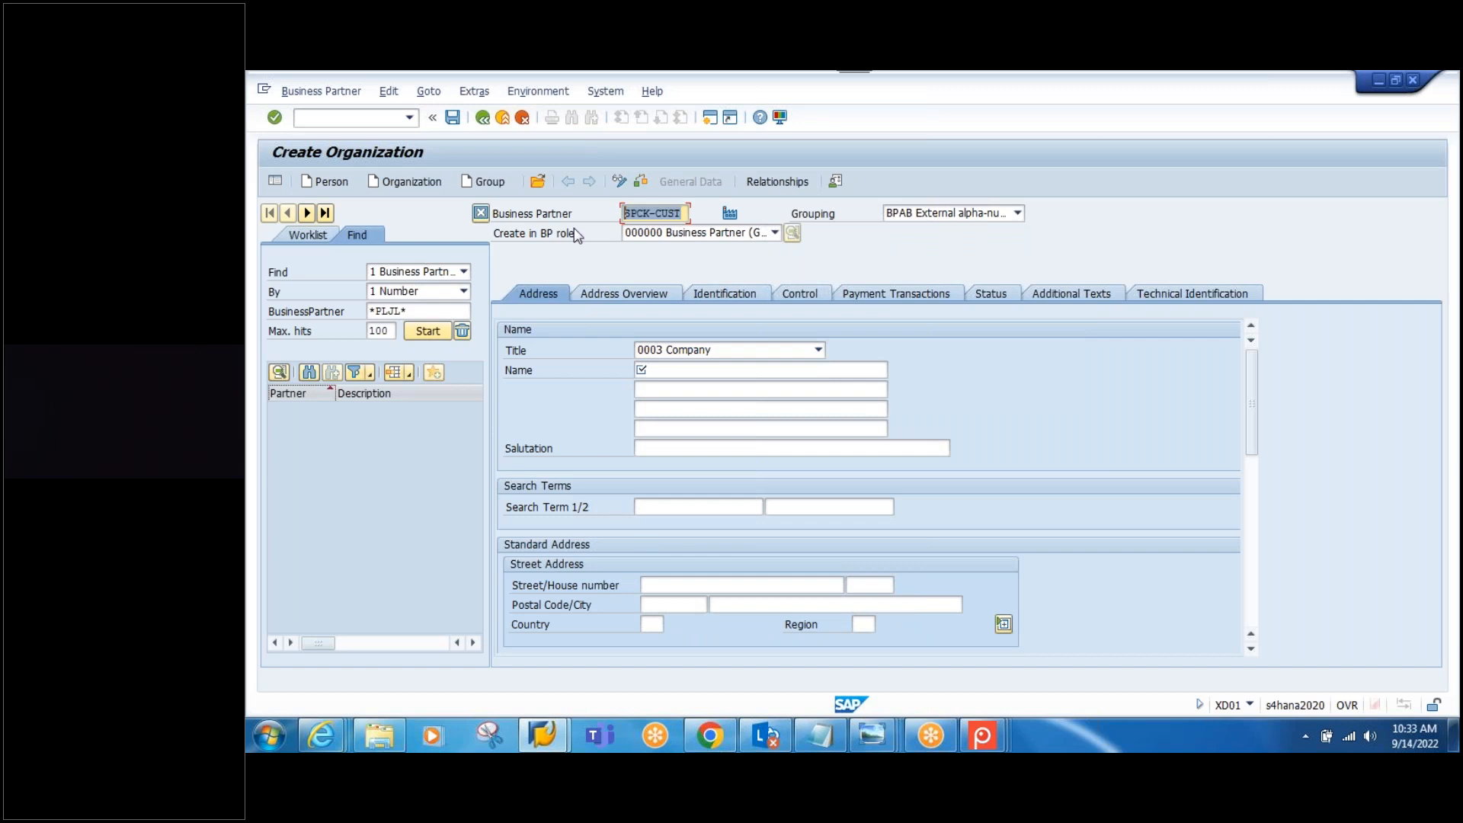
{"action": "left_click", "coordinate": [689, 371]}
{"action": "key", "text": "ctrl+v"}
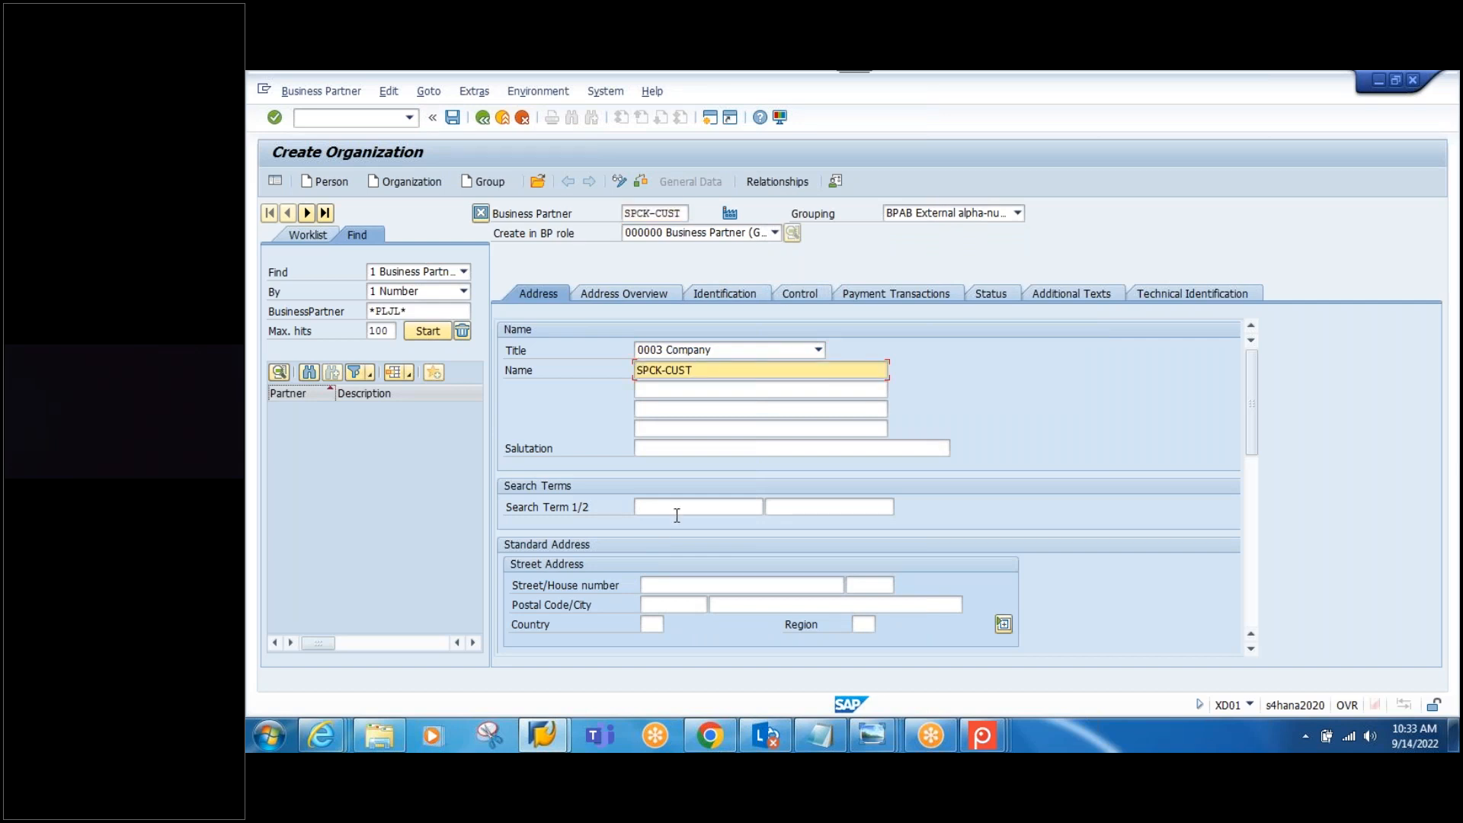
{"action": "left_click", "coordinate": [677, 514]}
{"action": "key", "text": "ctrl+v"}
Step: Enter street STREET-123 with house number 5
{"action": "left_click", "coordinate": [655, 585]}
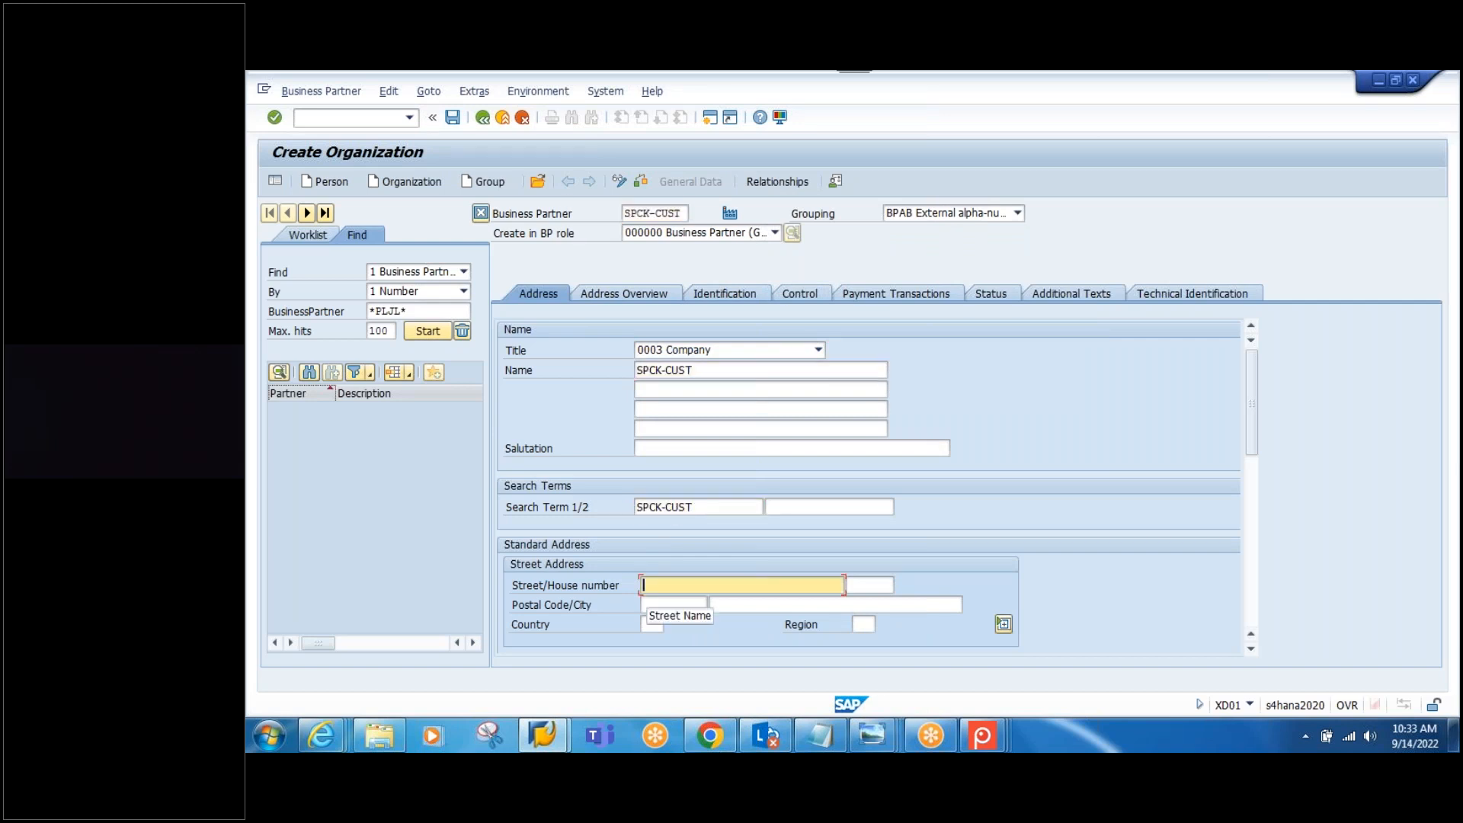
{"action": "type", "text": "STREE"}
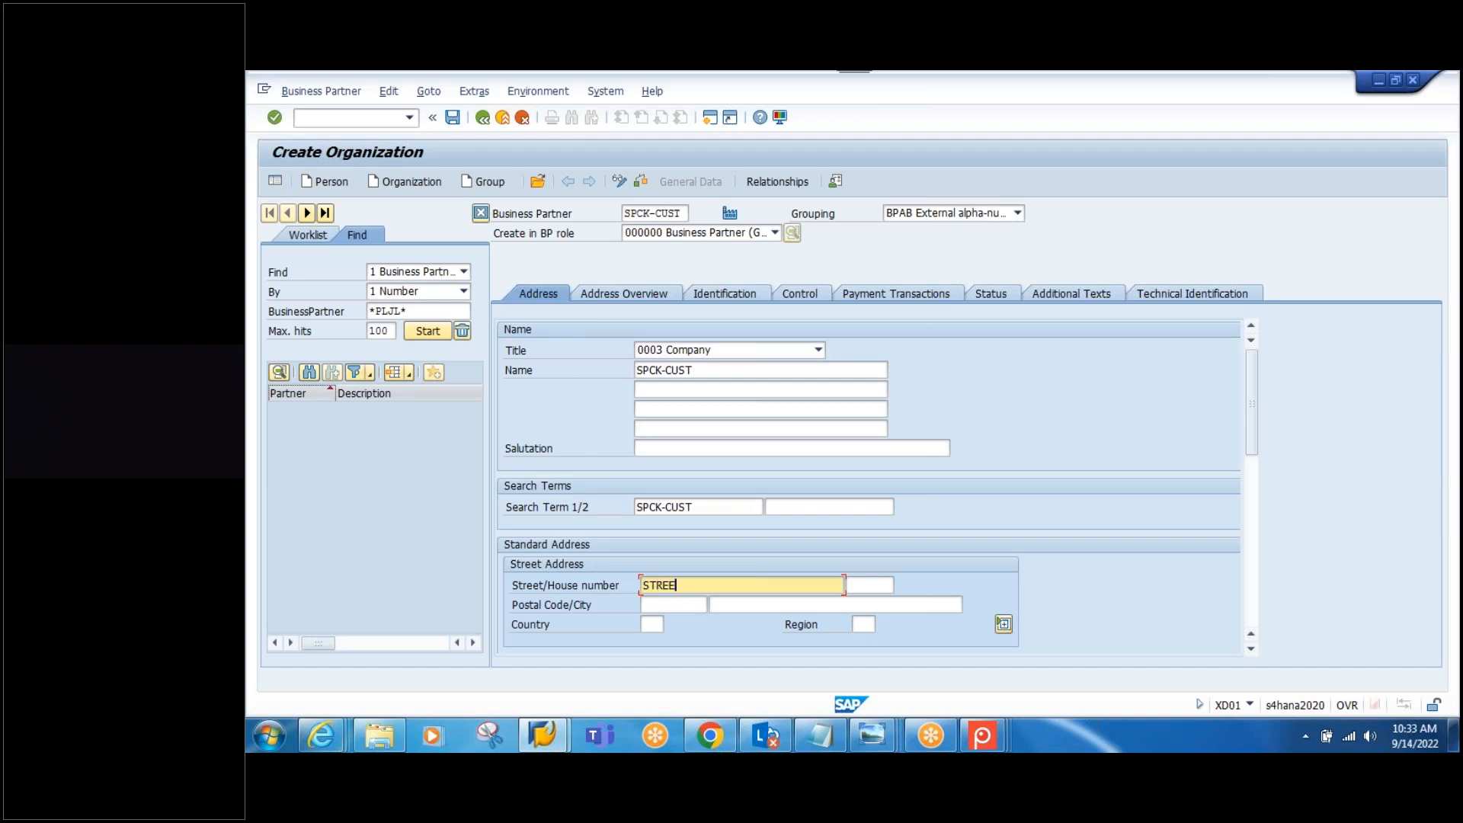
{"action": "type", "text": "T-123"}
{"action": "left_click", "coordinate": [857, 586]}
{"action": "type", "text": "5"}
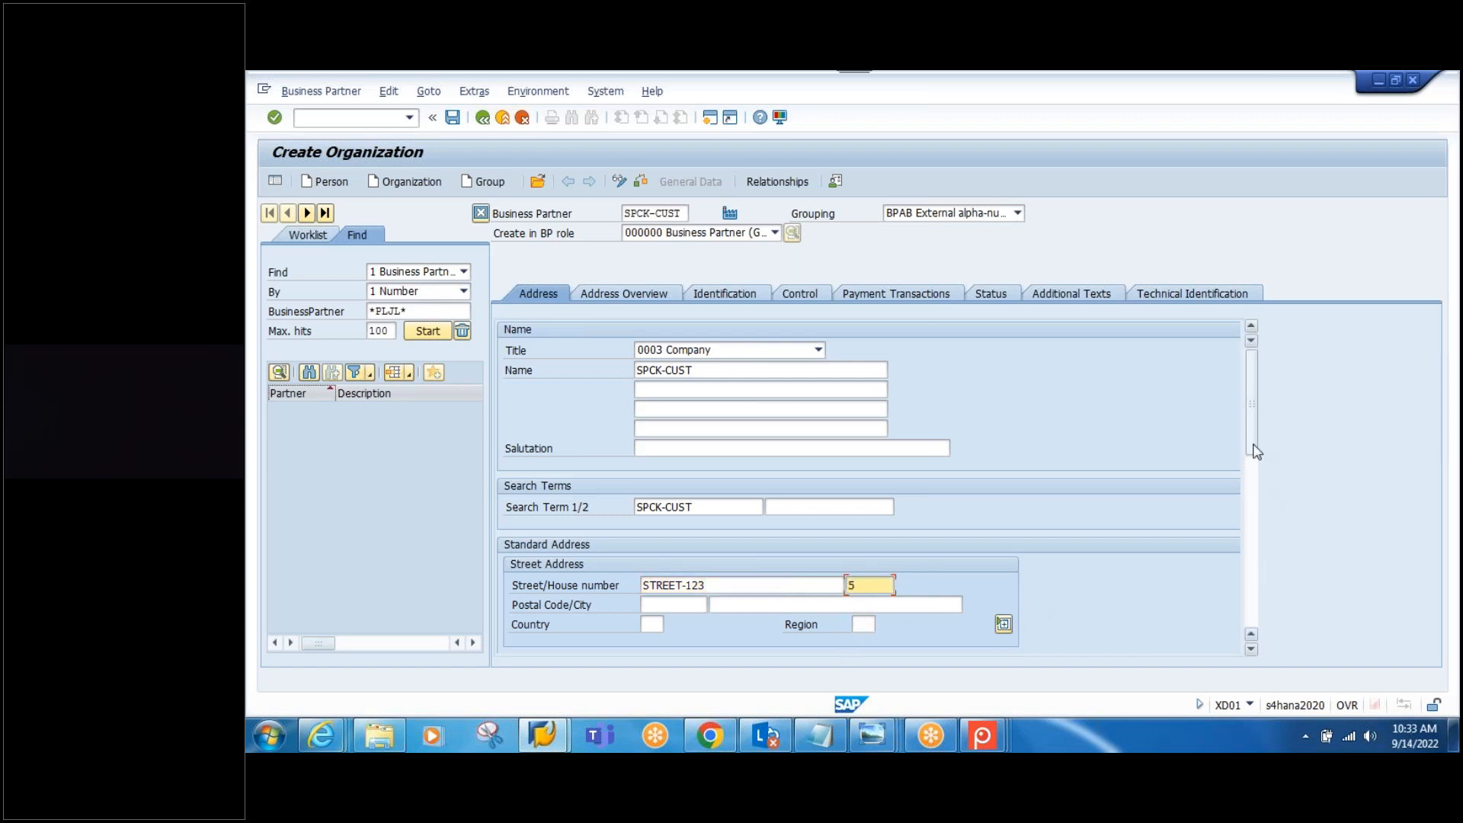
{"action": "scroll", "coordinate": [780, 471], "scroll_direction": "down", "scroll_amount": 2}
Step: Enter postal code 500049, city HYDERABAD, country IN and region 01
{"action": "left_click", "coordinate": [681, 492]}
{"action": "type", "text": "500049"}
{"action": "left_click", "coordinate": [731, 478]}
{"action": "type", "text": "HYDERABAD"}
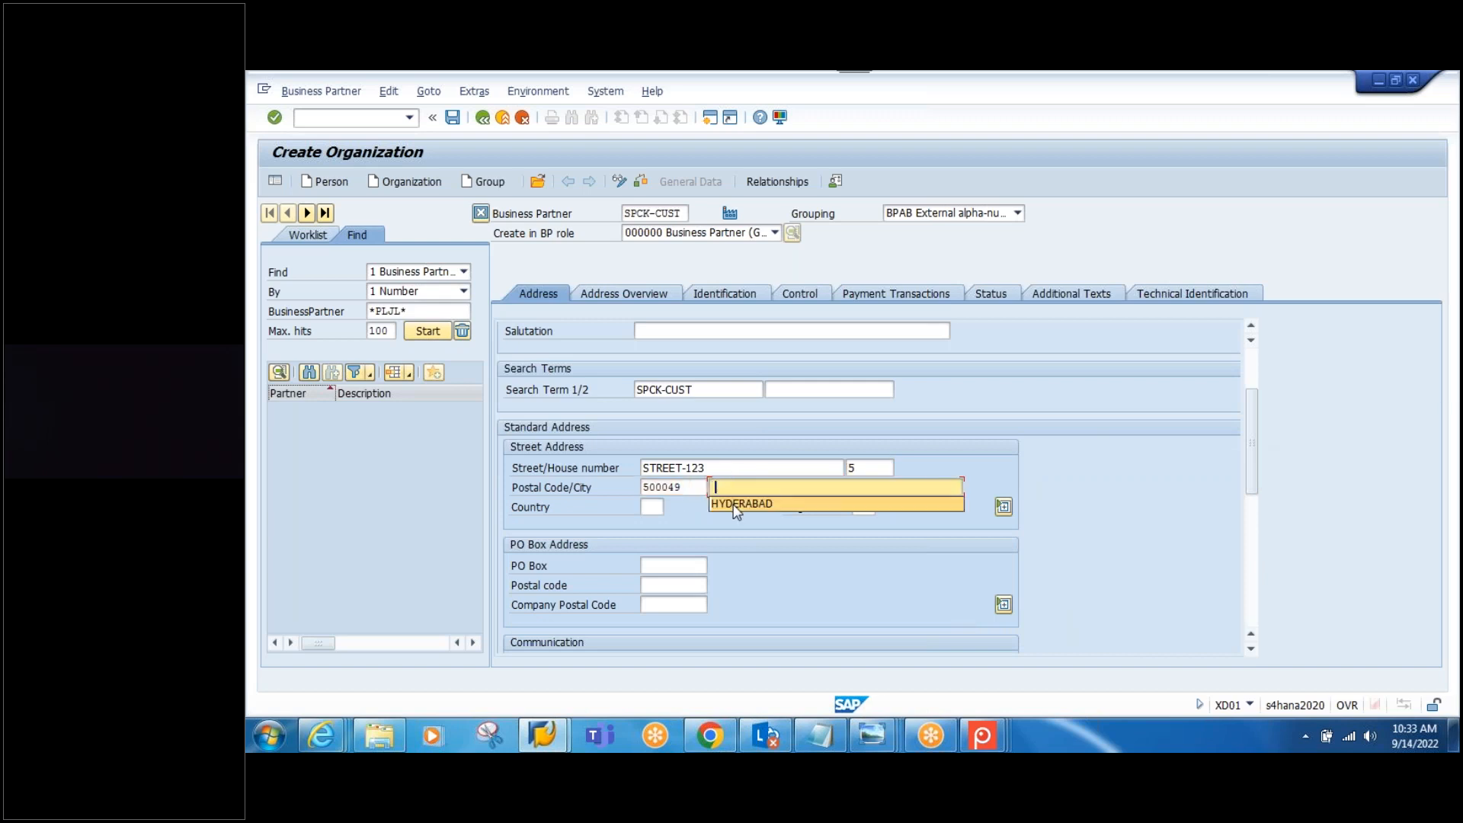
{"action": "left_click", "coordinate": [652, 507]}
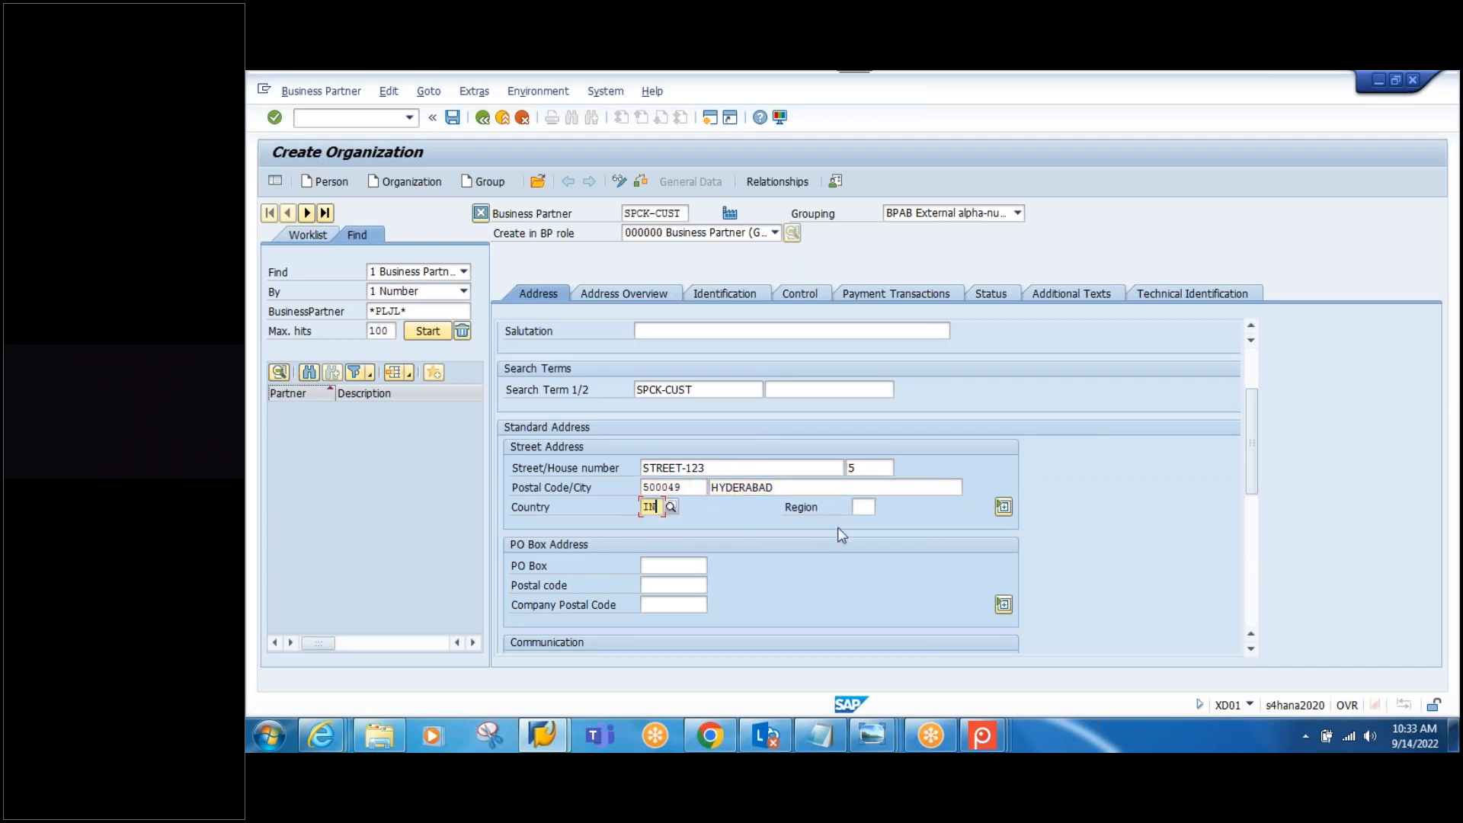
{"action": "left_click", "coordinate": [863, 506]}
{"action": "type", "text": "01"}
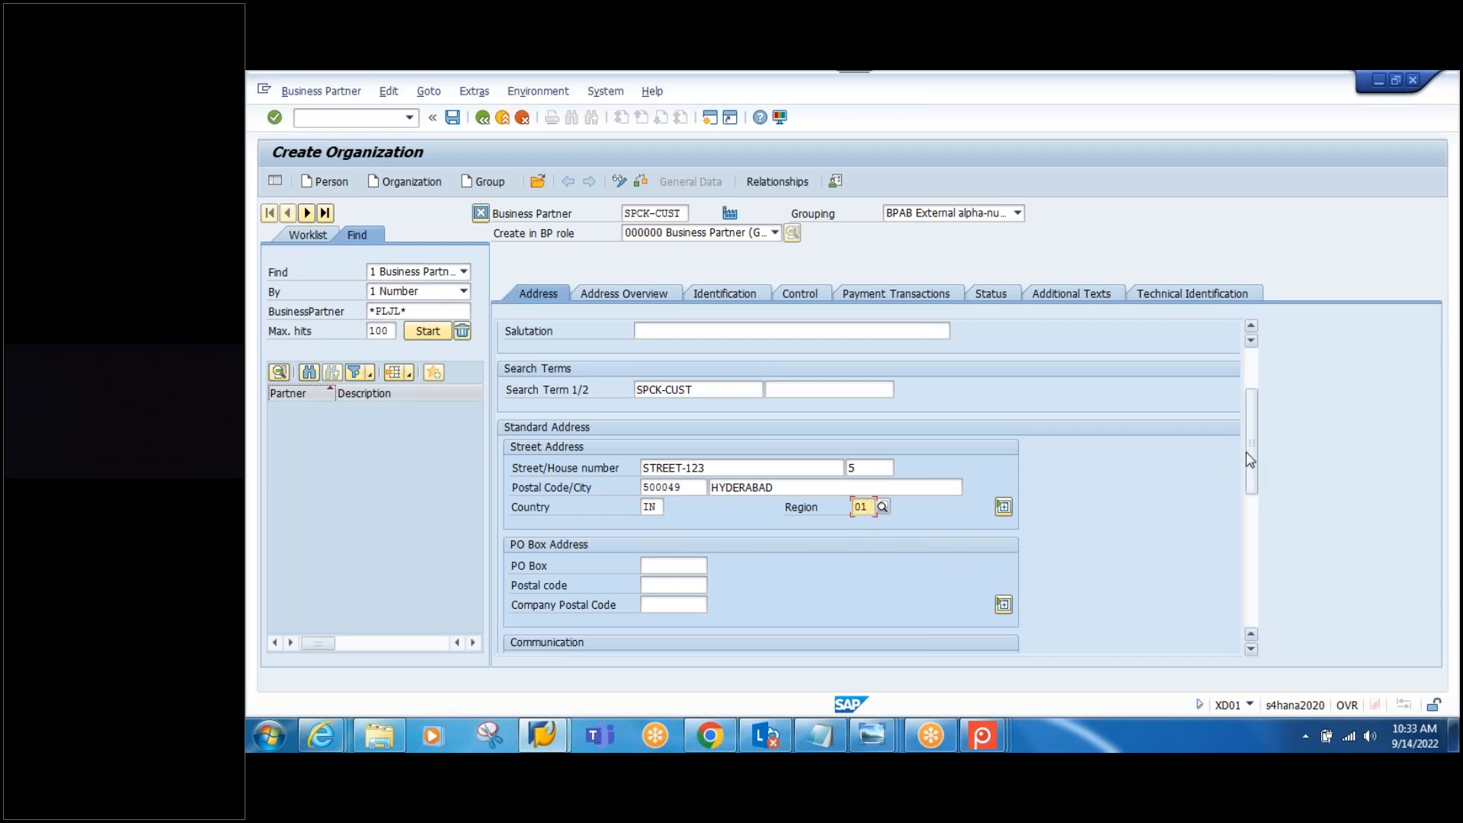
{"action": "scroll", "coordinate": [1246, 474], "scroll_direction": "down", "scroll_amount": 1}
{"action": "left_click_drag", "start_coordinate": [1250, 482], "coordinate": [1175, 522]}
{"action": "left_click", "coordinate": [762, 487]}
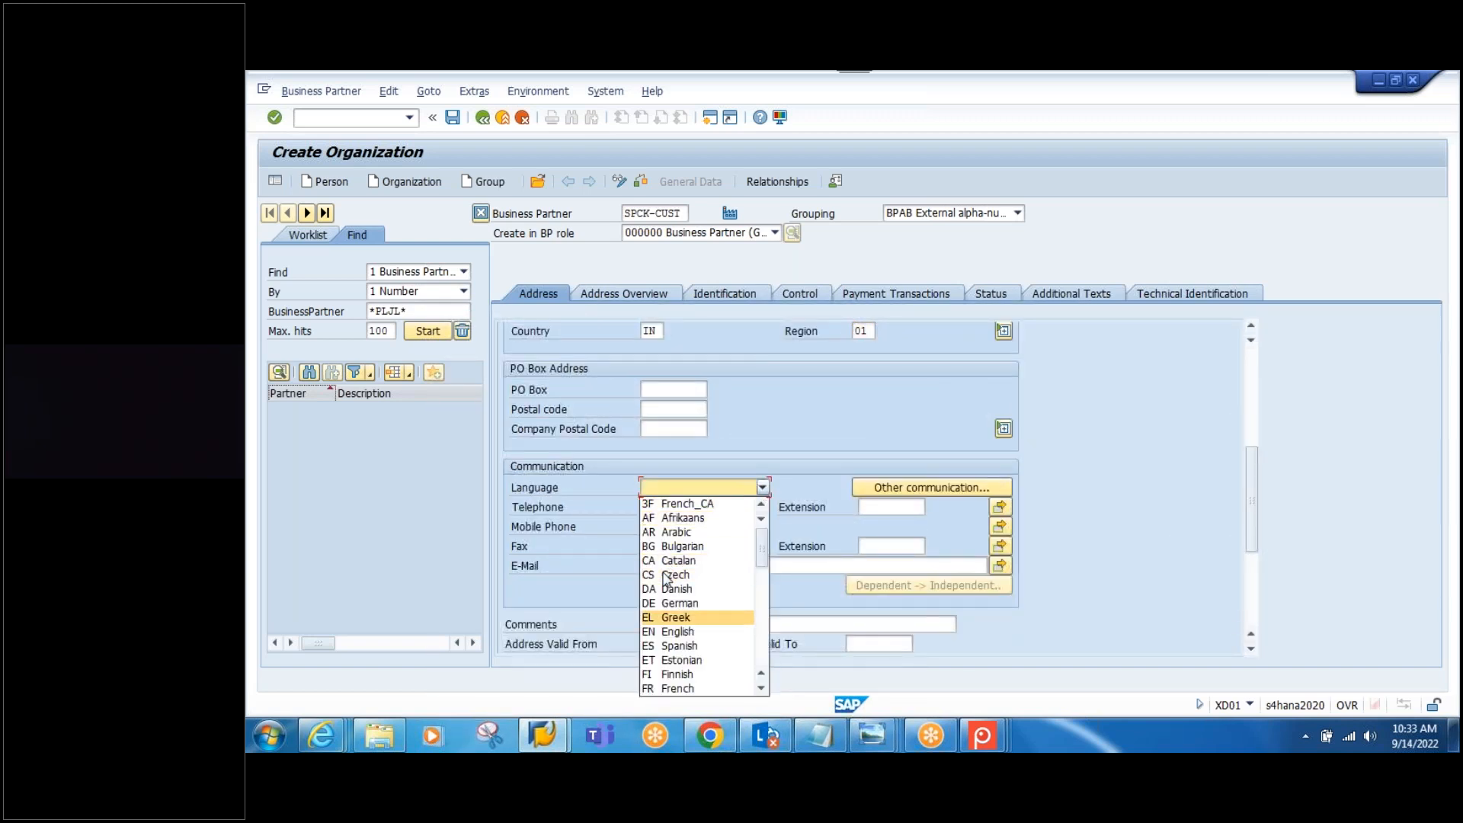
Step: Set the business partner's language to EN English
{"action": "left_click", "coordinate": [676, 631]}
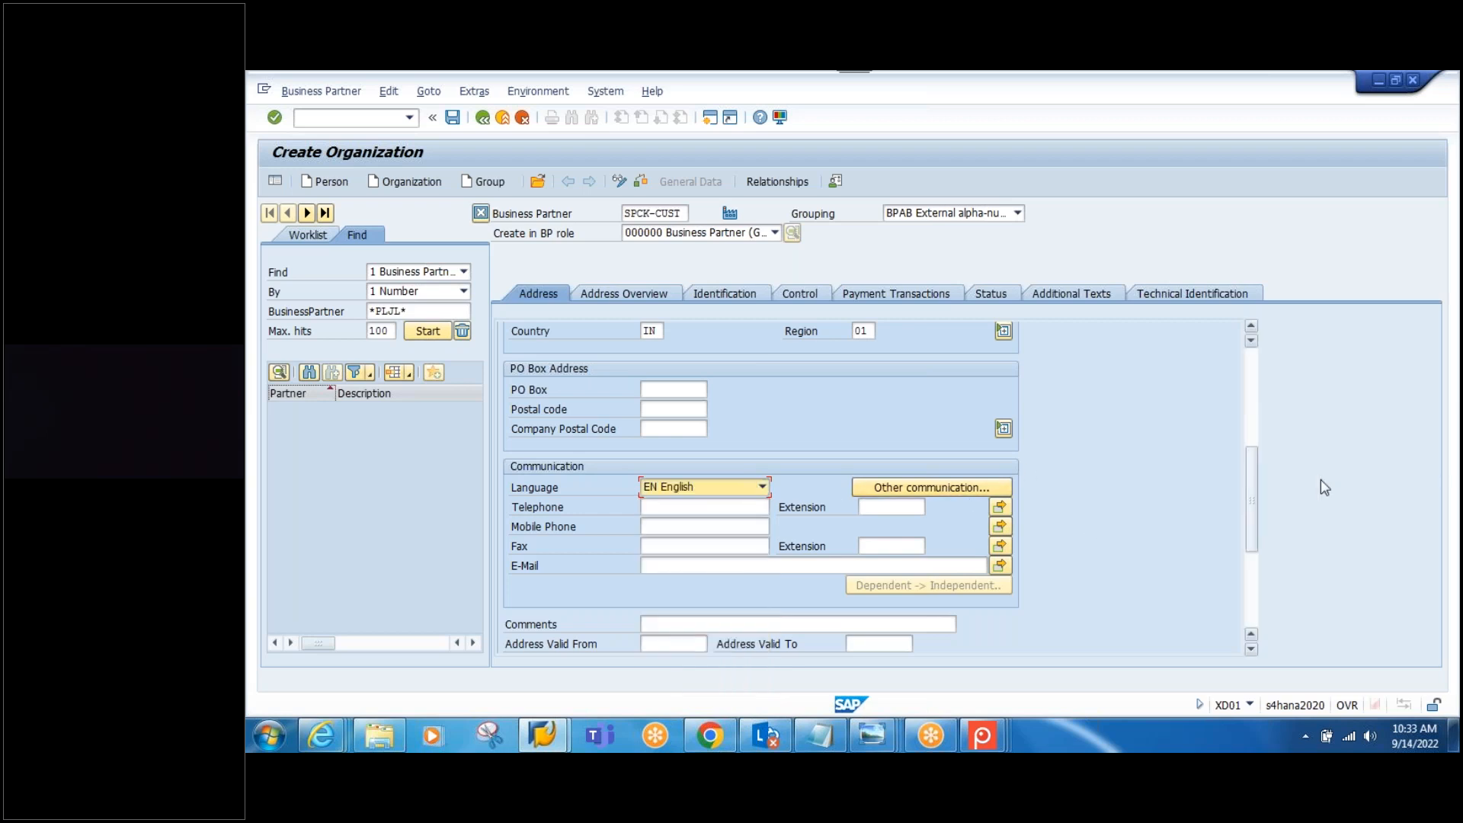
{"action": "left_click_drag", "start_coordinate": [1250, 509], "coordinate": [1239, 385]}
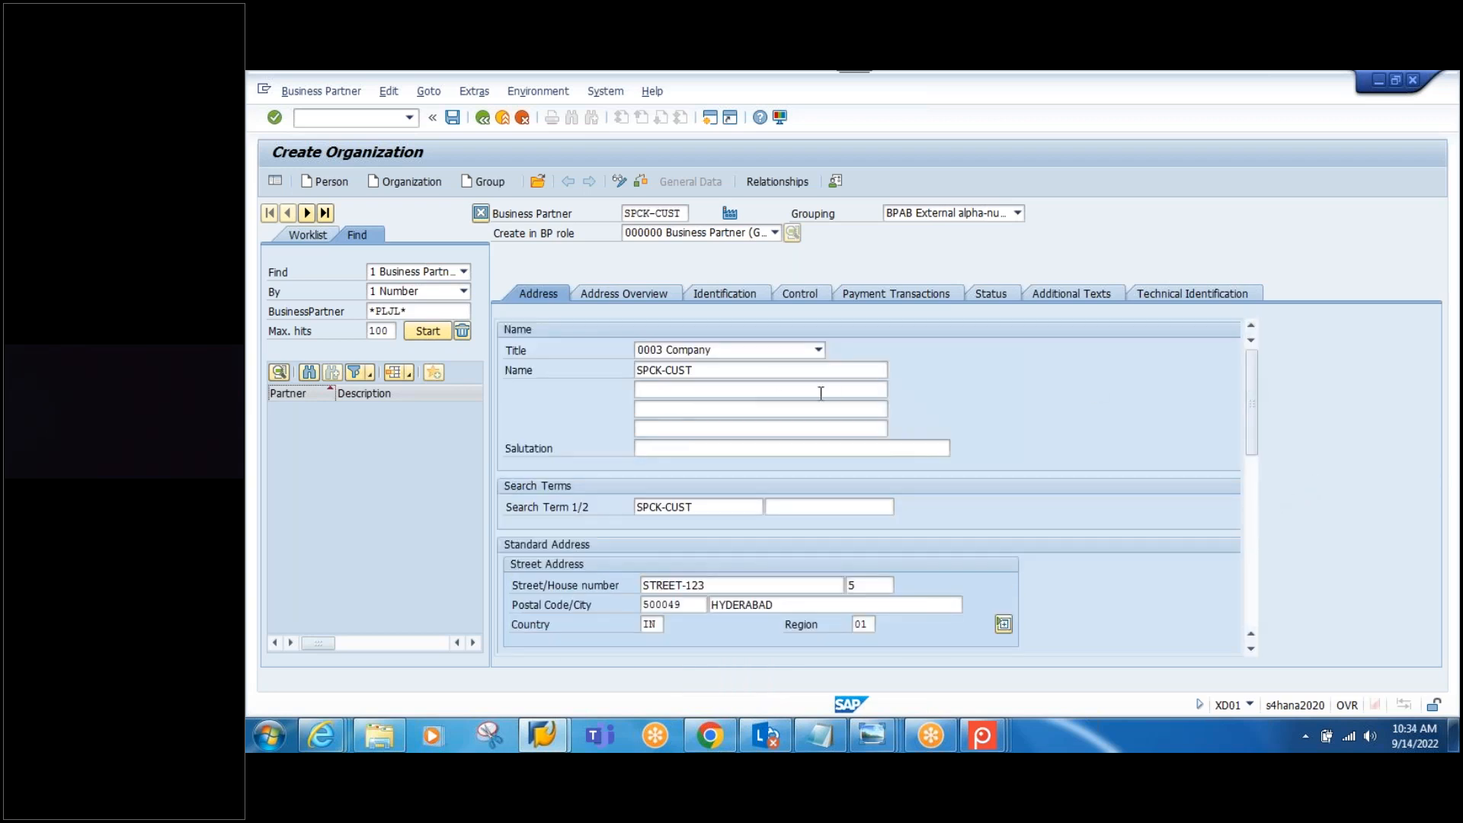
{"action": "left_click", "coordinate": [751, 304]}
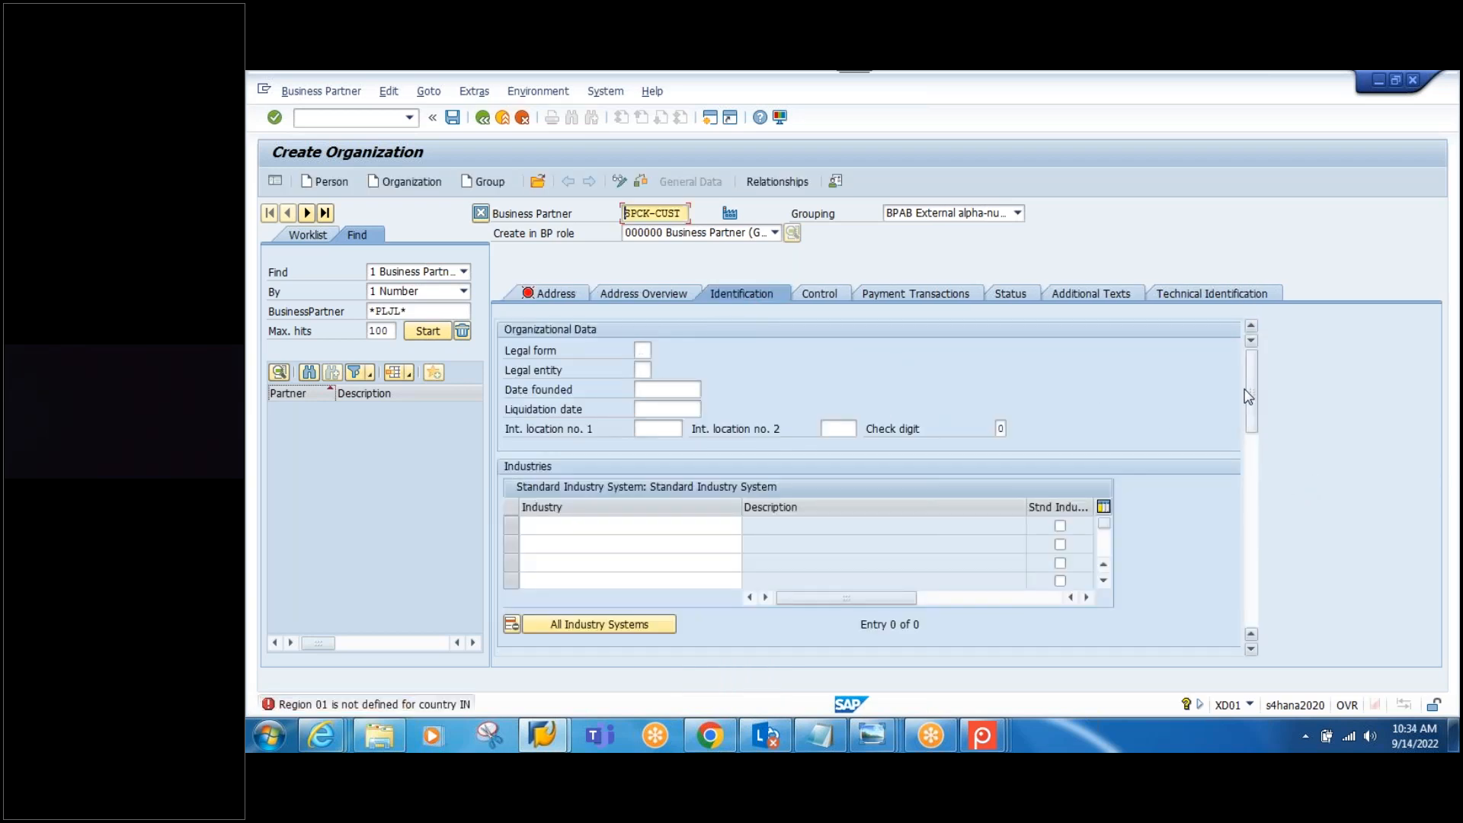
{"action": "scroll", "coordinate": [1247, 394], "scroll_direction": "down", "scroll_amount": 2}
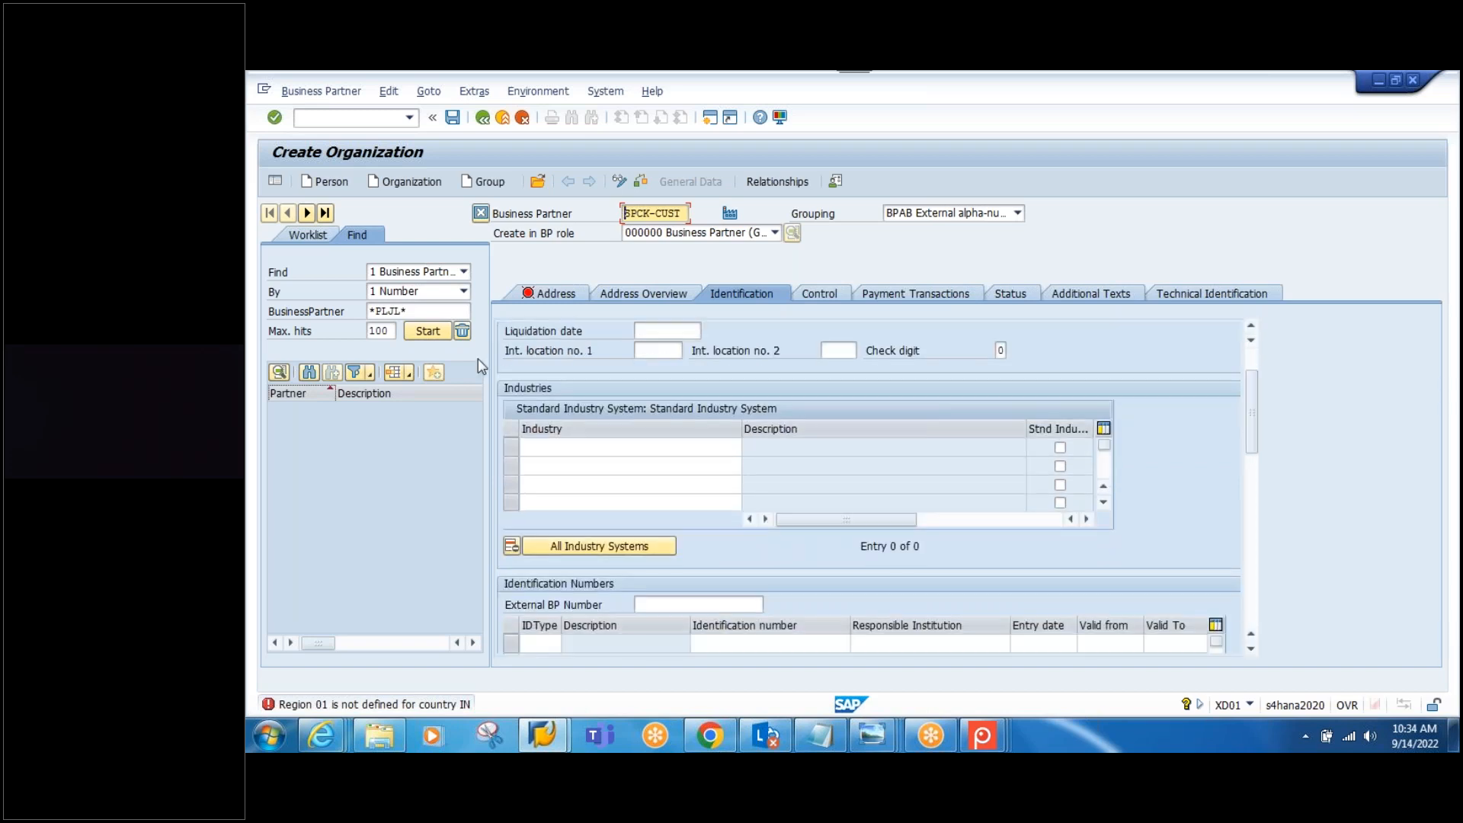
Step: Correct the region to TG (Telangana) and save business partner SPCK-CUST
{"action": "key", "text": "Return"}
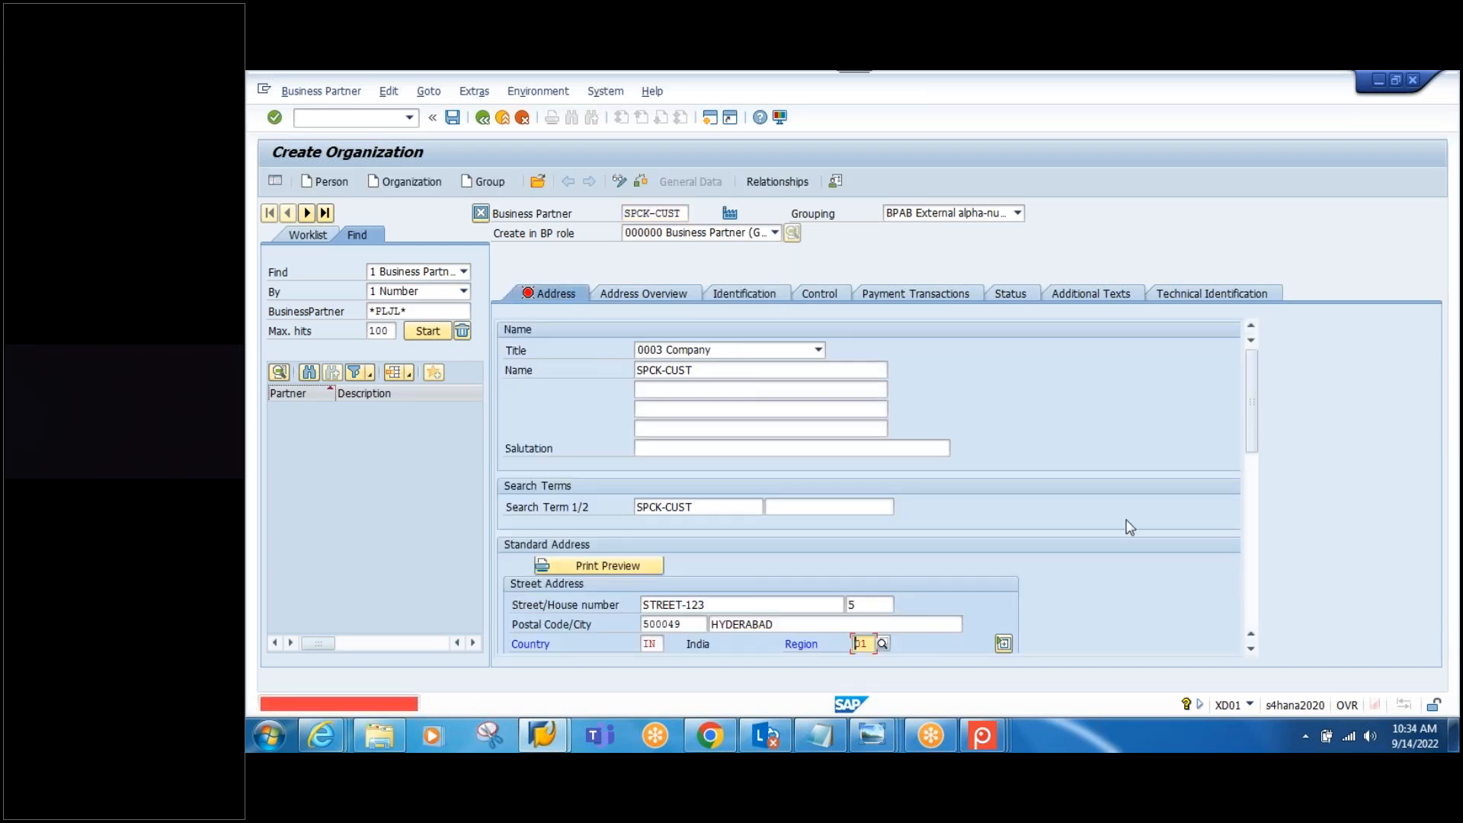
{"action": "type", "text": "TG"}
{"action": "left_click", "coordinate": [944, 678]}
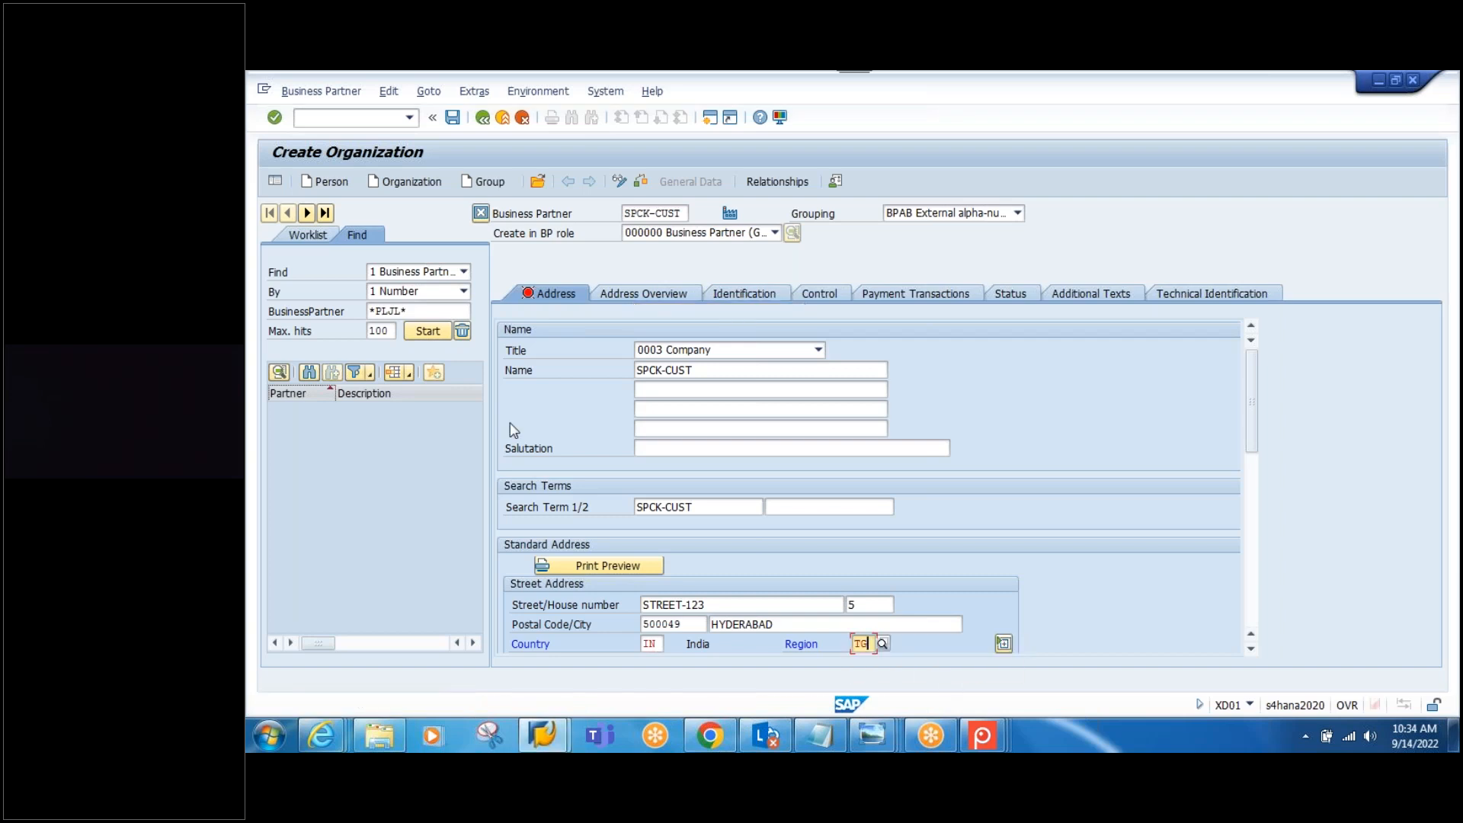
{"action": "key", "text": "Return"}
{"action": "left_click", "coordinate": [749, 295]}
{"action": "left_click_drag", "start_coordinate": [1250, 409], "coordinate": [1250, 447]}
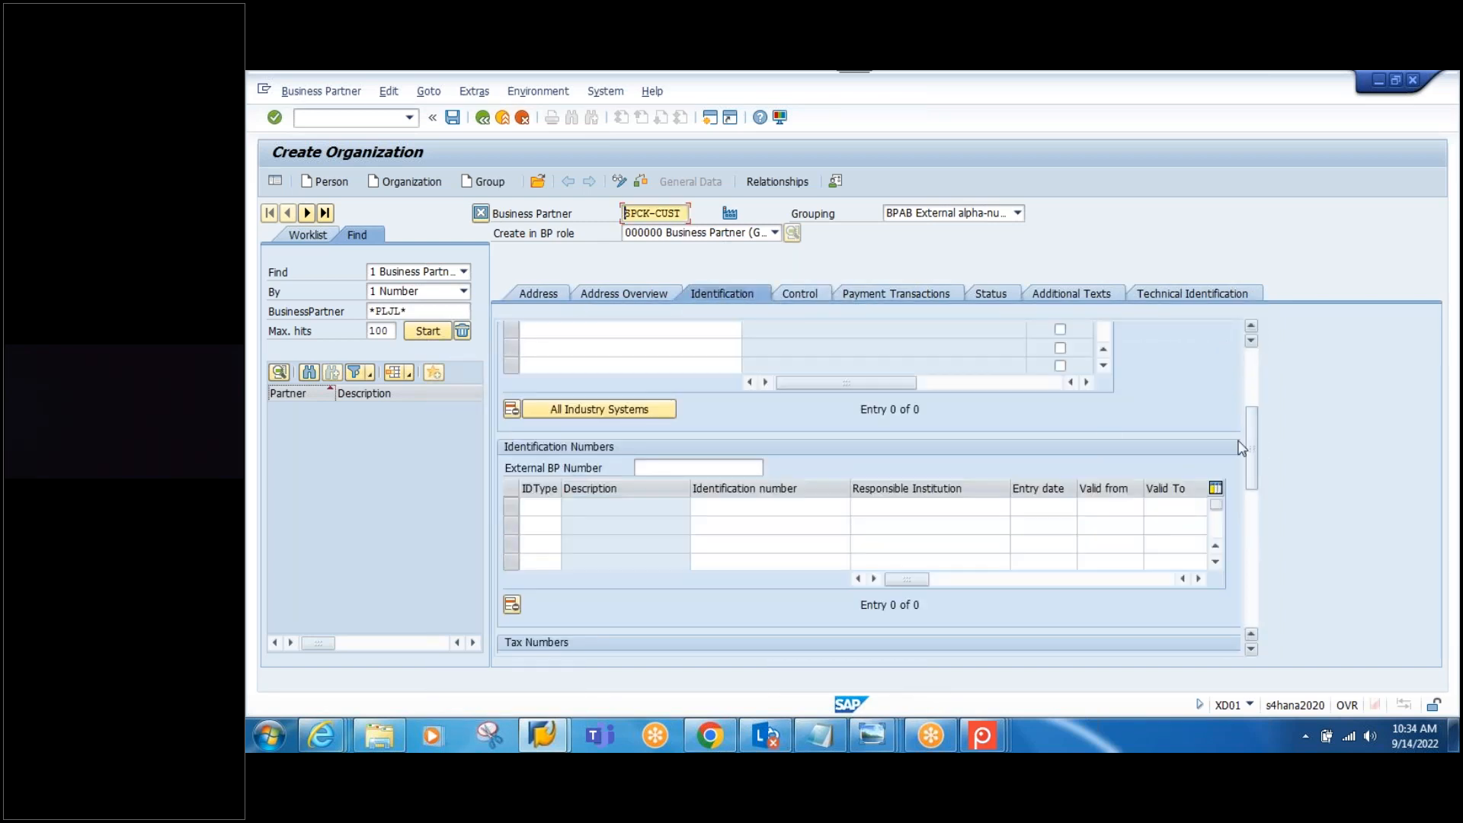
{"action": "left_click", "coordinate": [454, 119]}
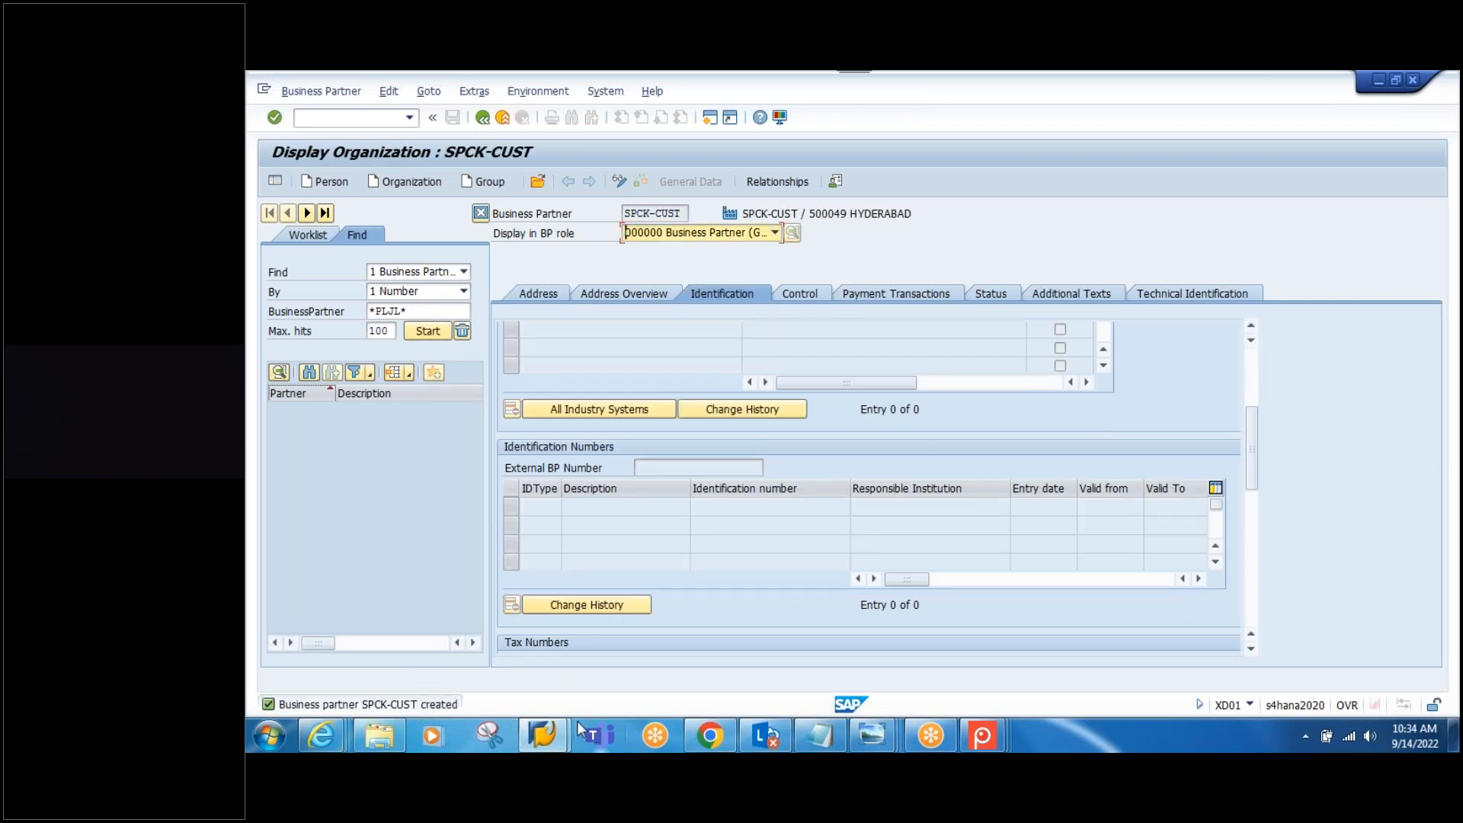
Step: Put SPCK-CUST in change mode and add the FLCU00 Customer (Fin.Accounting) role
{"action": "left_click", "coordinate": [618, 183]}
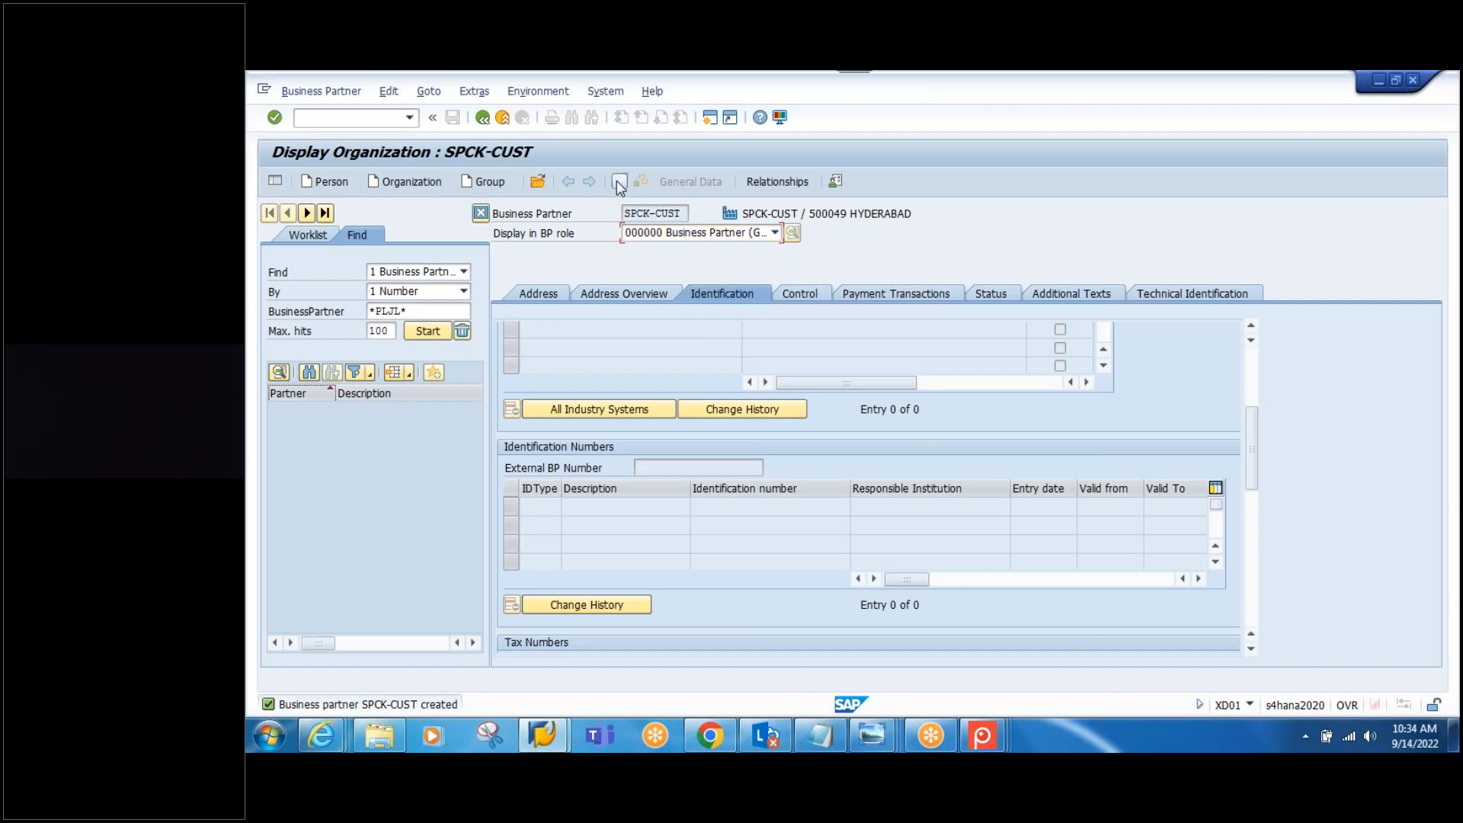
{"action": "left_click", "coordinate": [775, 233]}
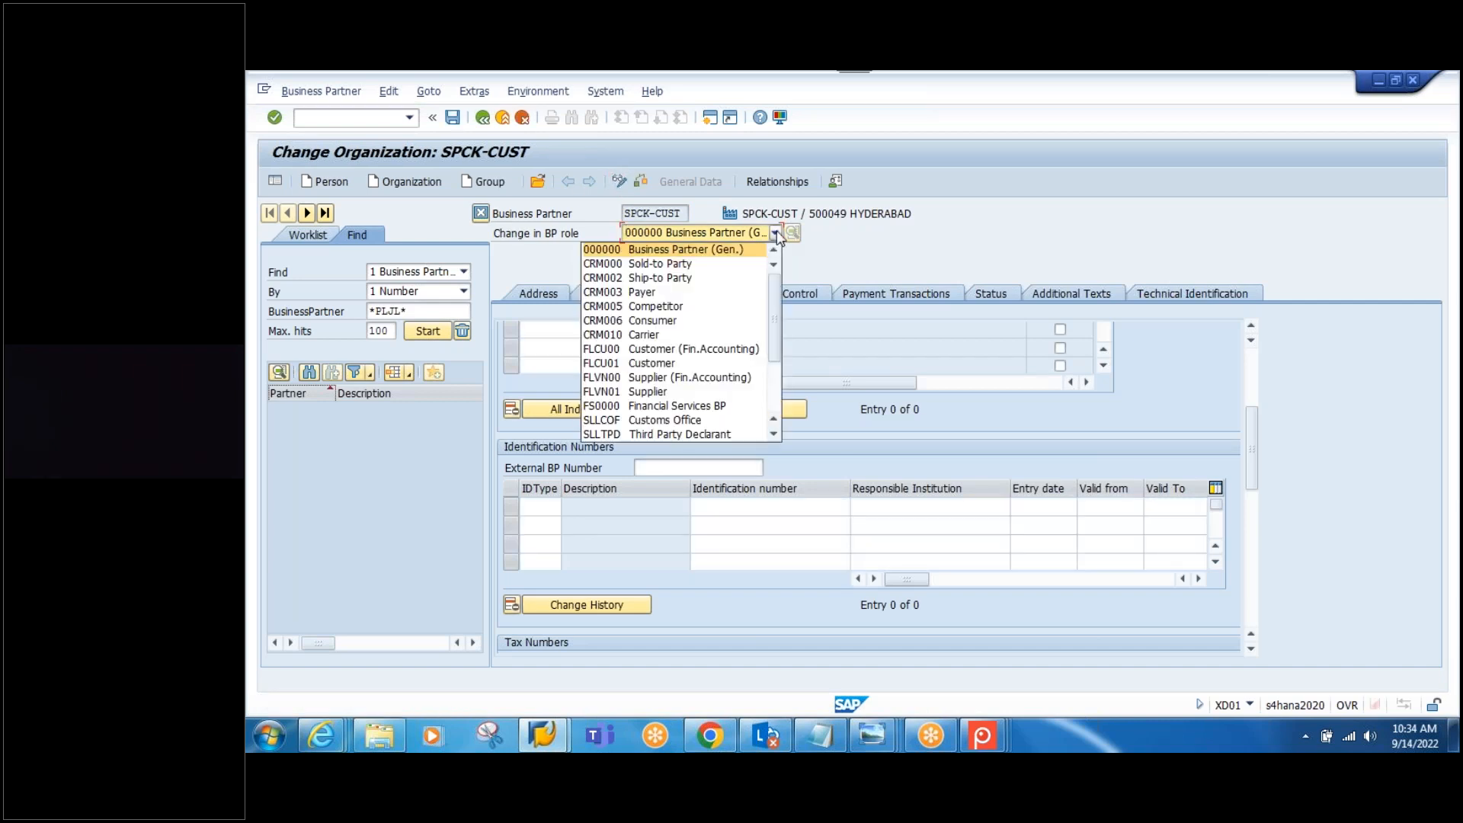
{"action": "left_click", "coordinate": [664, 351]}
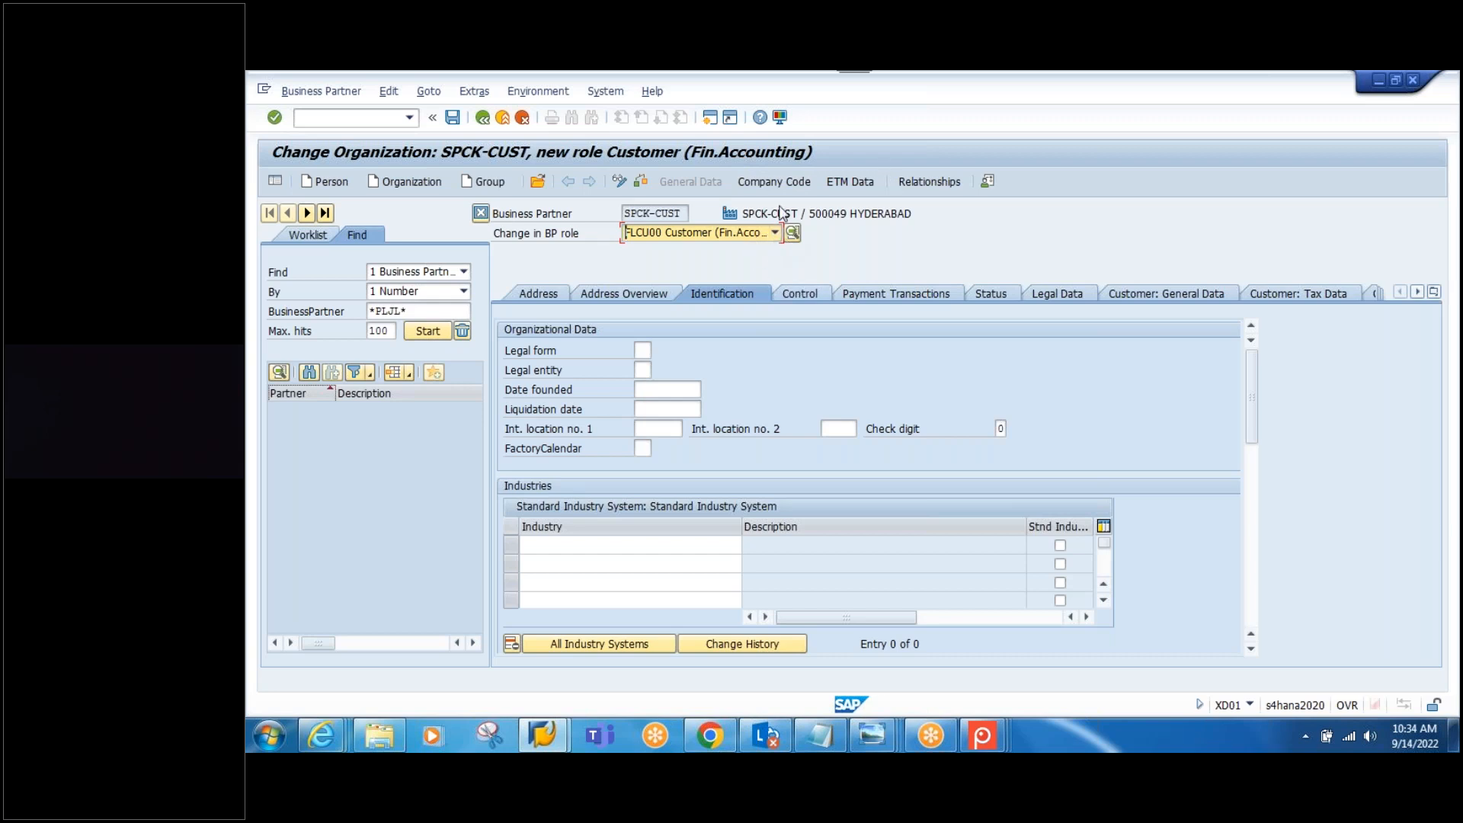
Step: Enter company code 1010 with reconciliation account 12100000
{"action": "left_click", "coordinate": [774, 181]}
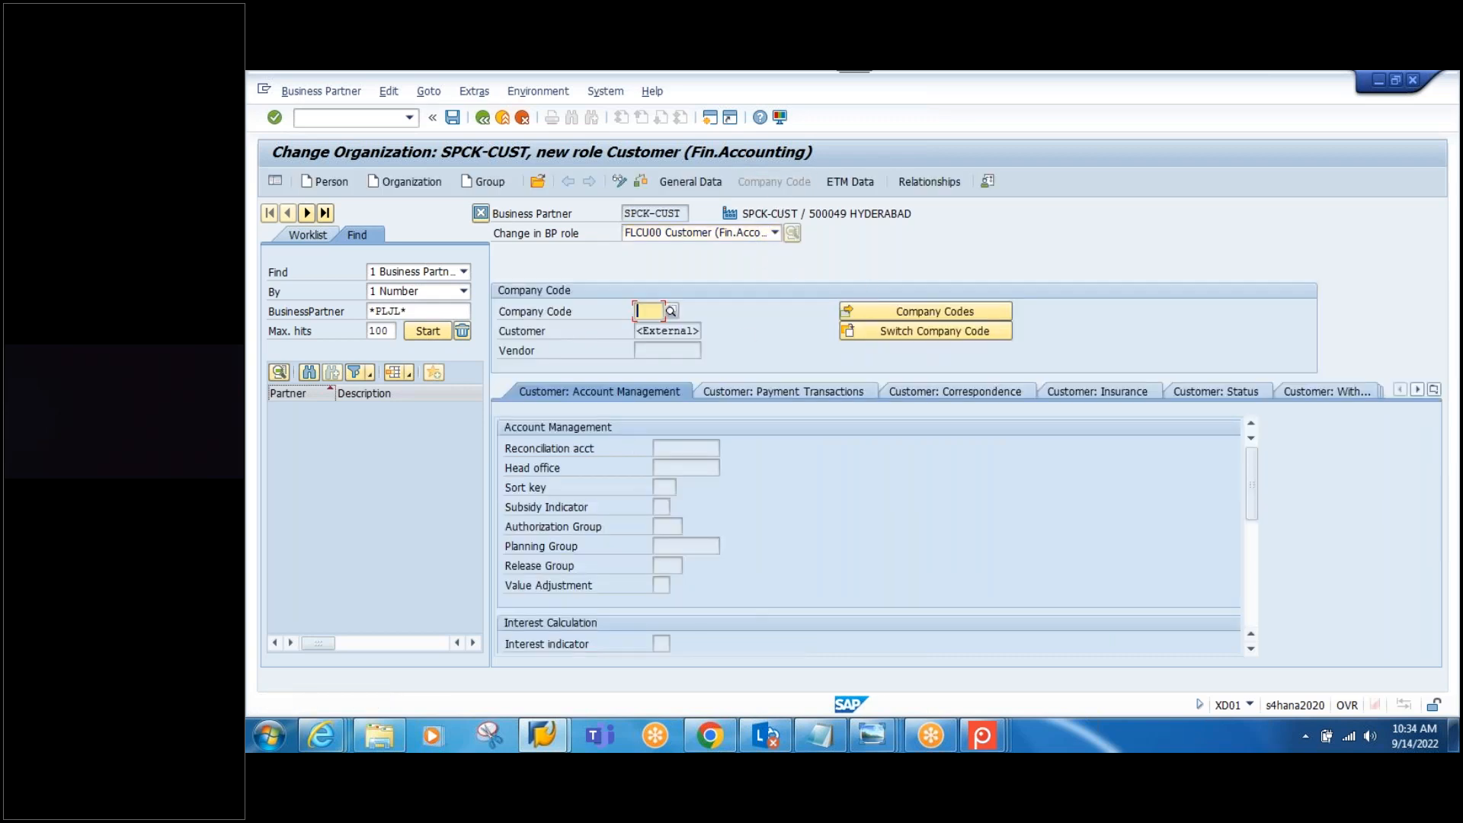
{"action": "type", "text": "1010"}
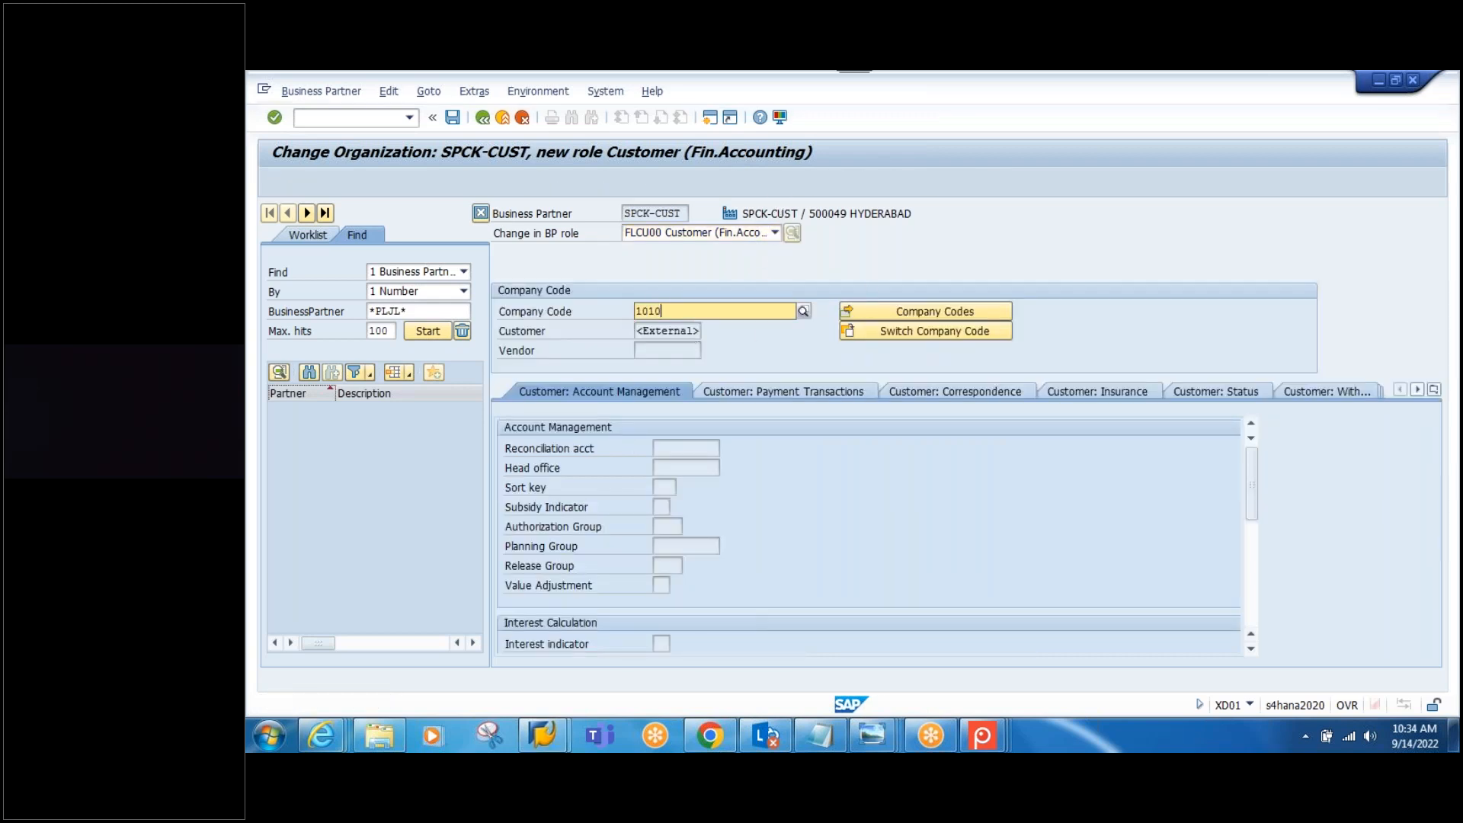
{"action": "key", "text": "Return"}
{"action": "key", "text": "Return"}
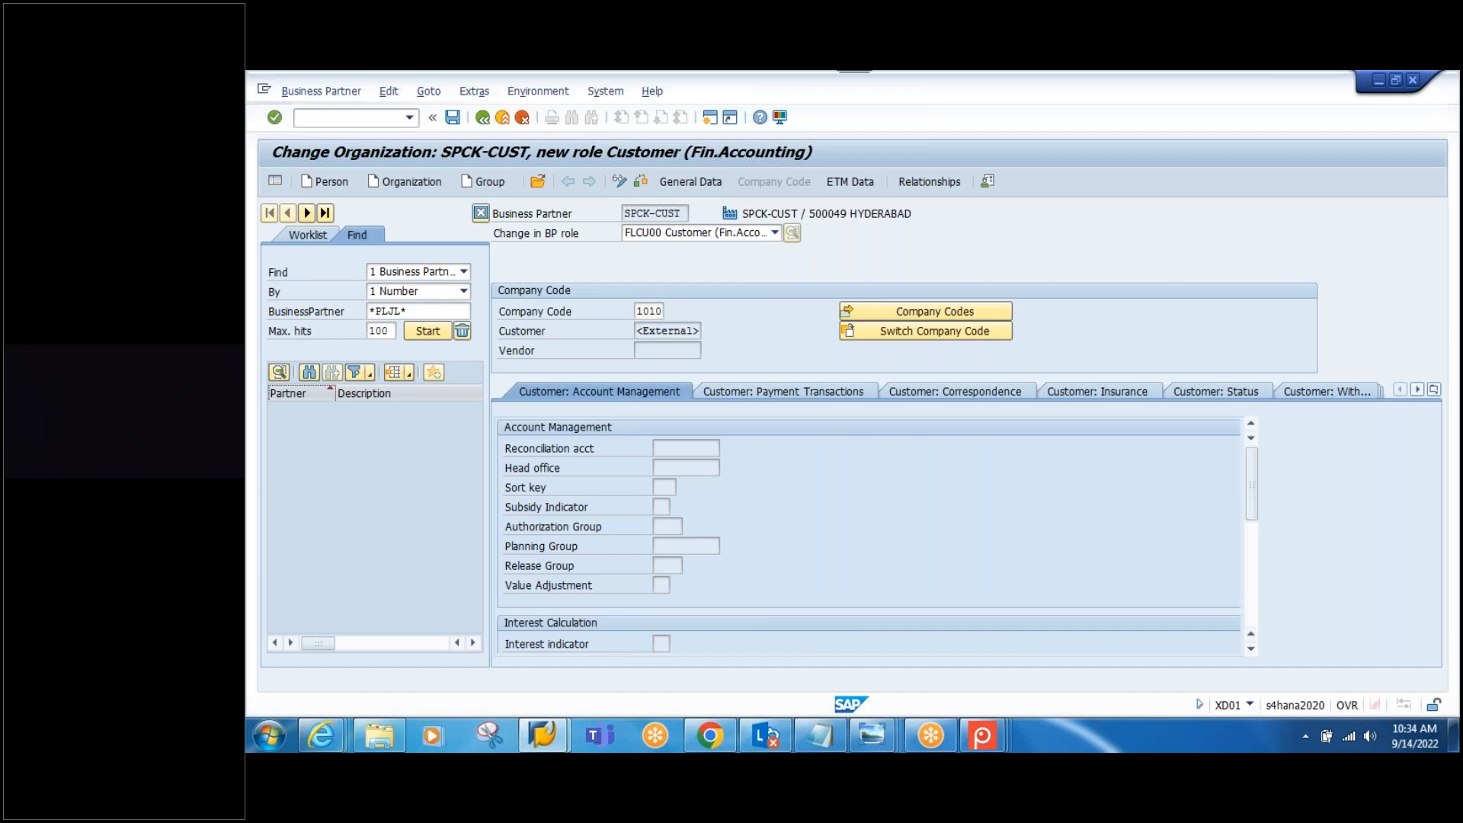
{"action": "type", "text": "1"}
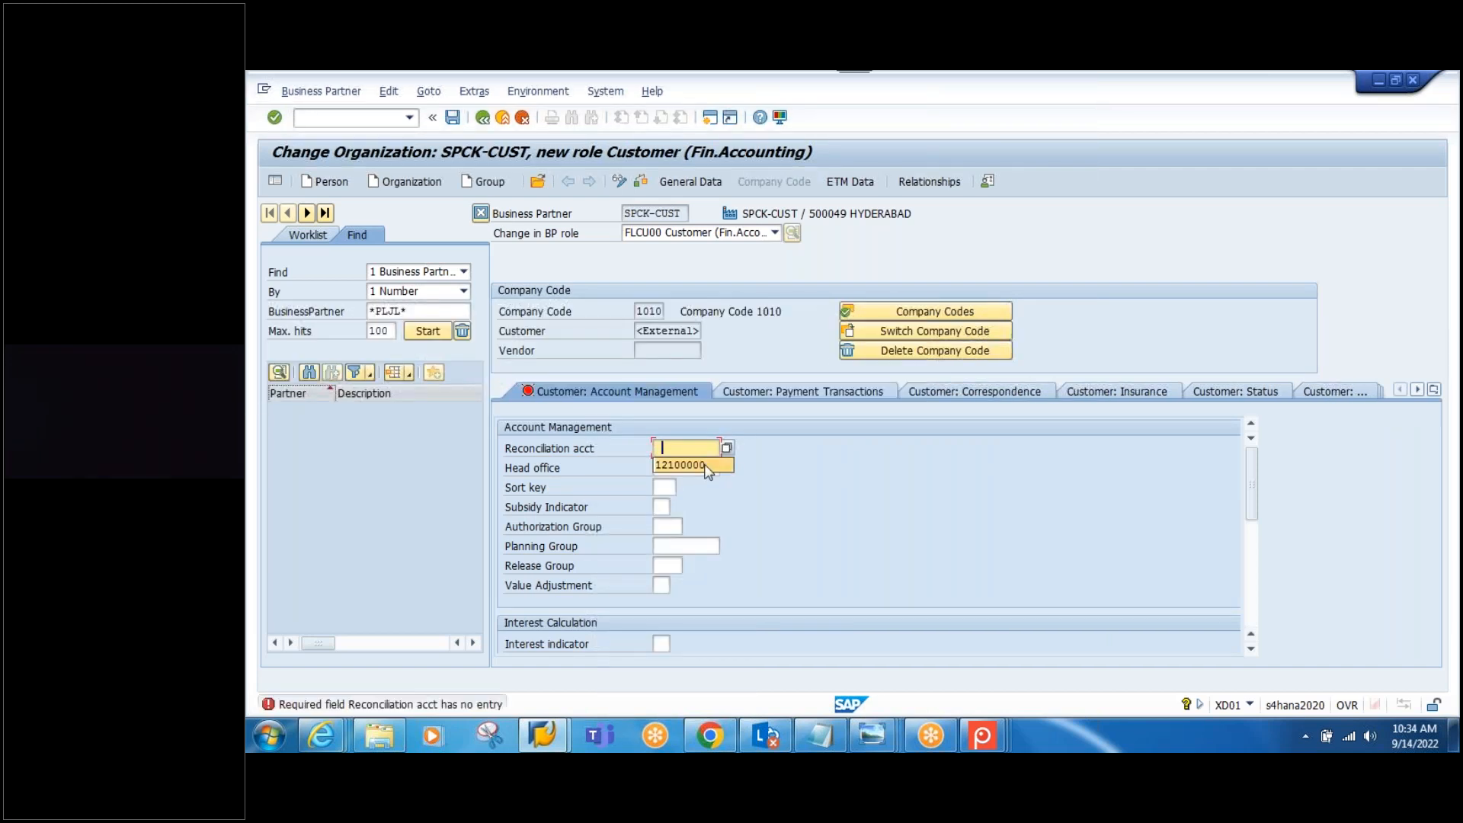
{"action": "left_click", "coordinate": [697, 466]}
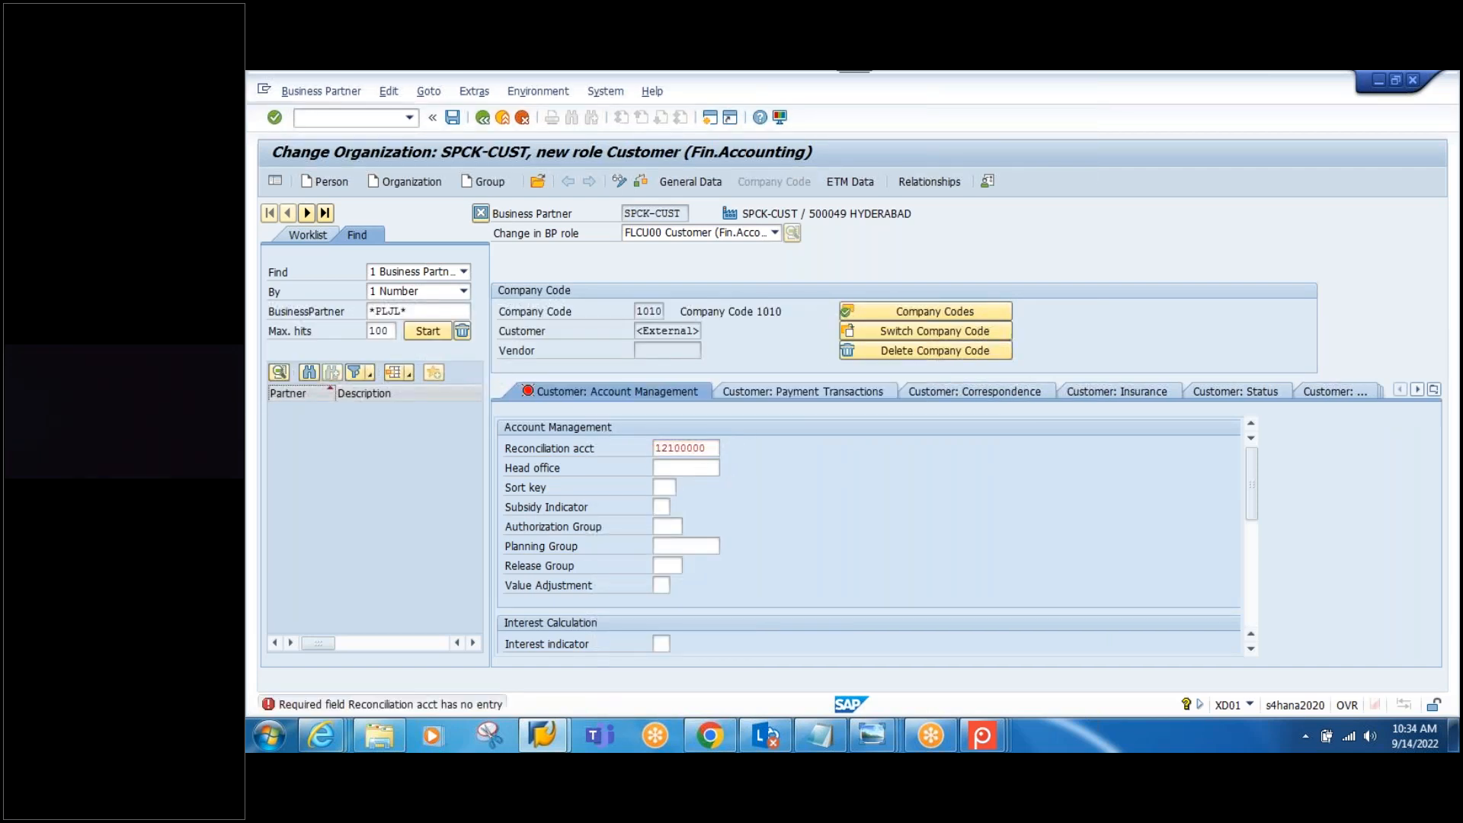
{"action": "key", "text": "Return"}
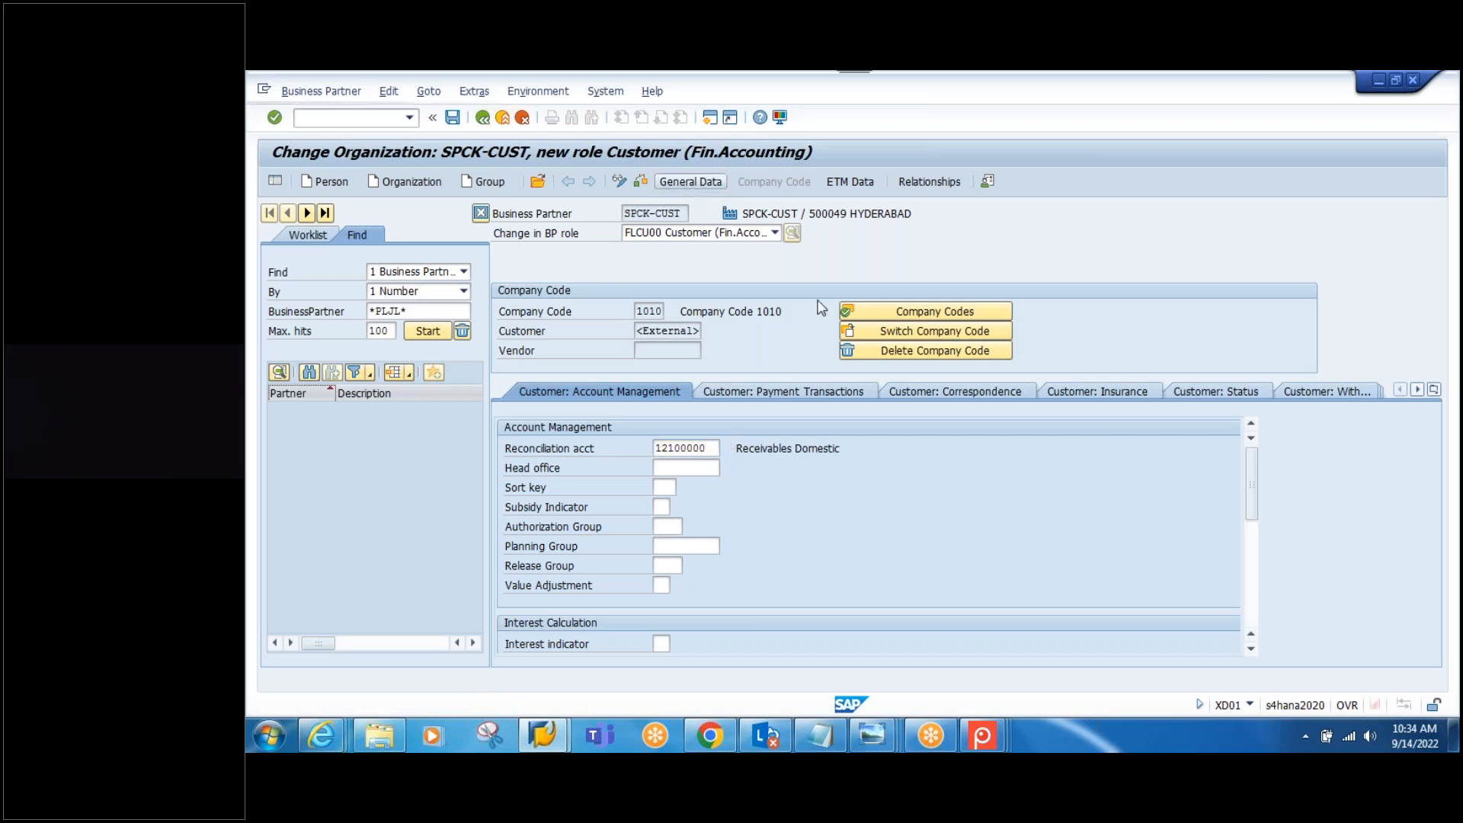
Step: Check customer number SPCK-CUST in the general data and save
{"action": "left_click", "coordinate": [689, 183]}
{"action": "left_click", "coordinate": [1120, 296]}
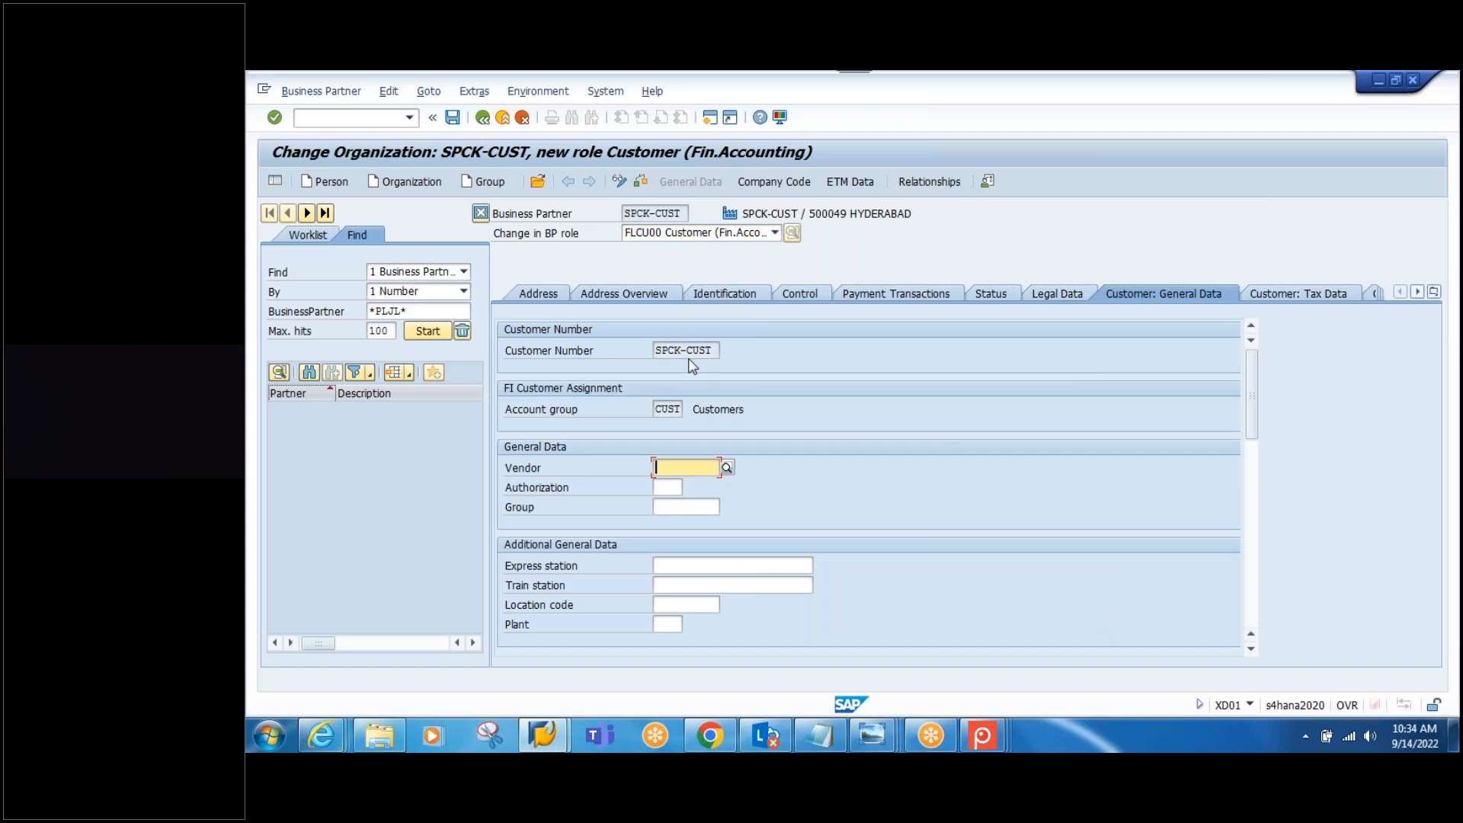
{"action": "left_click", "coordinate": [691, 352]}
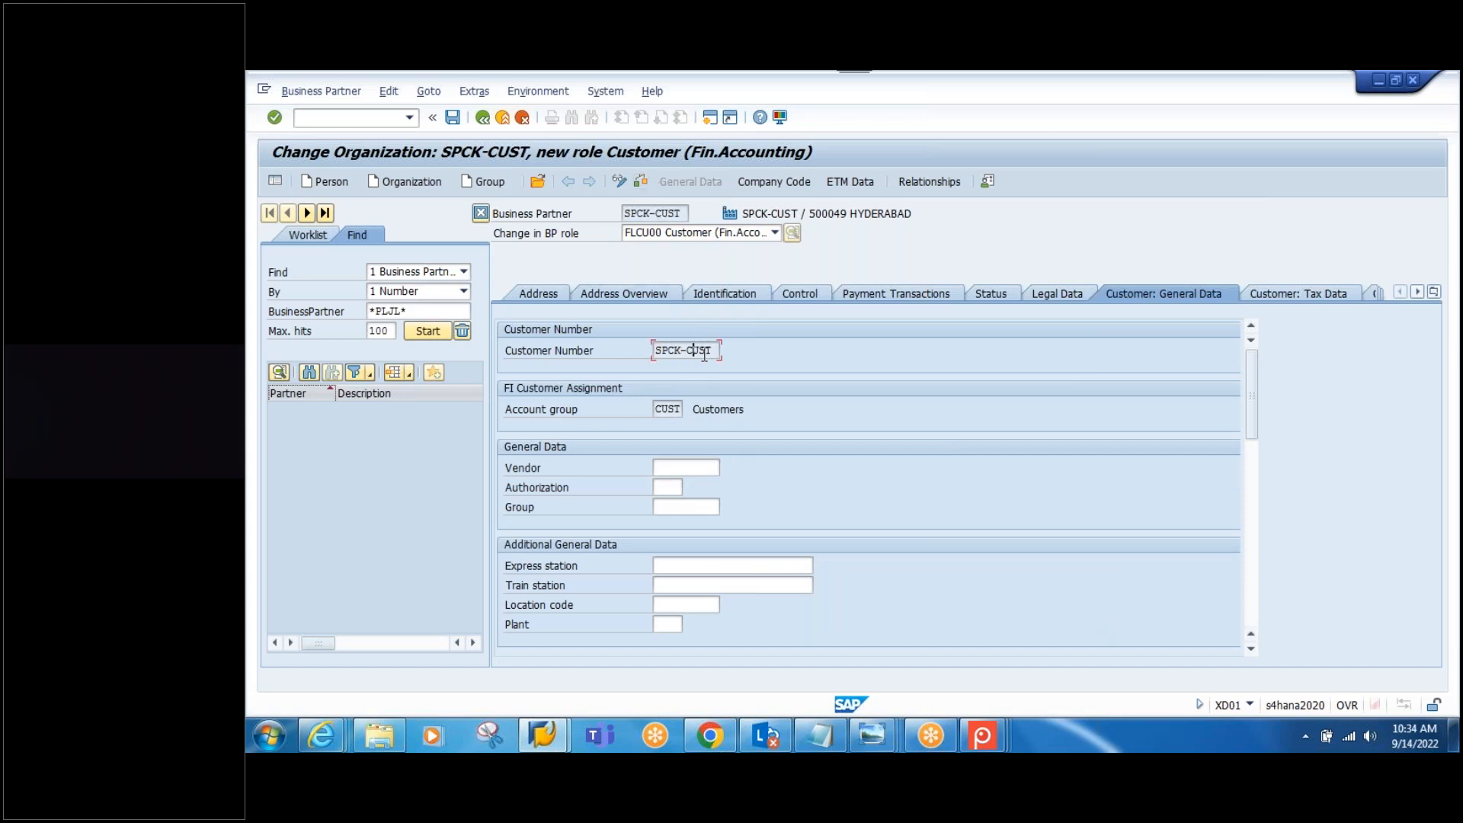
{"action": "left_click", "coordinate": [695, 466]}
{"action": "left_click", "coordinate": [452, 117]}
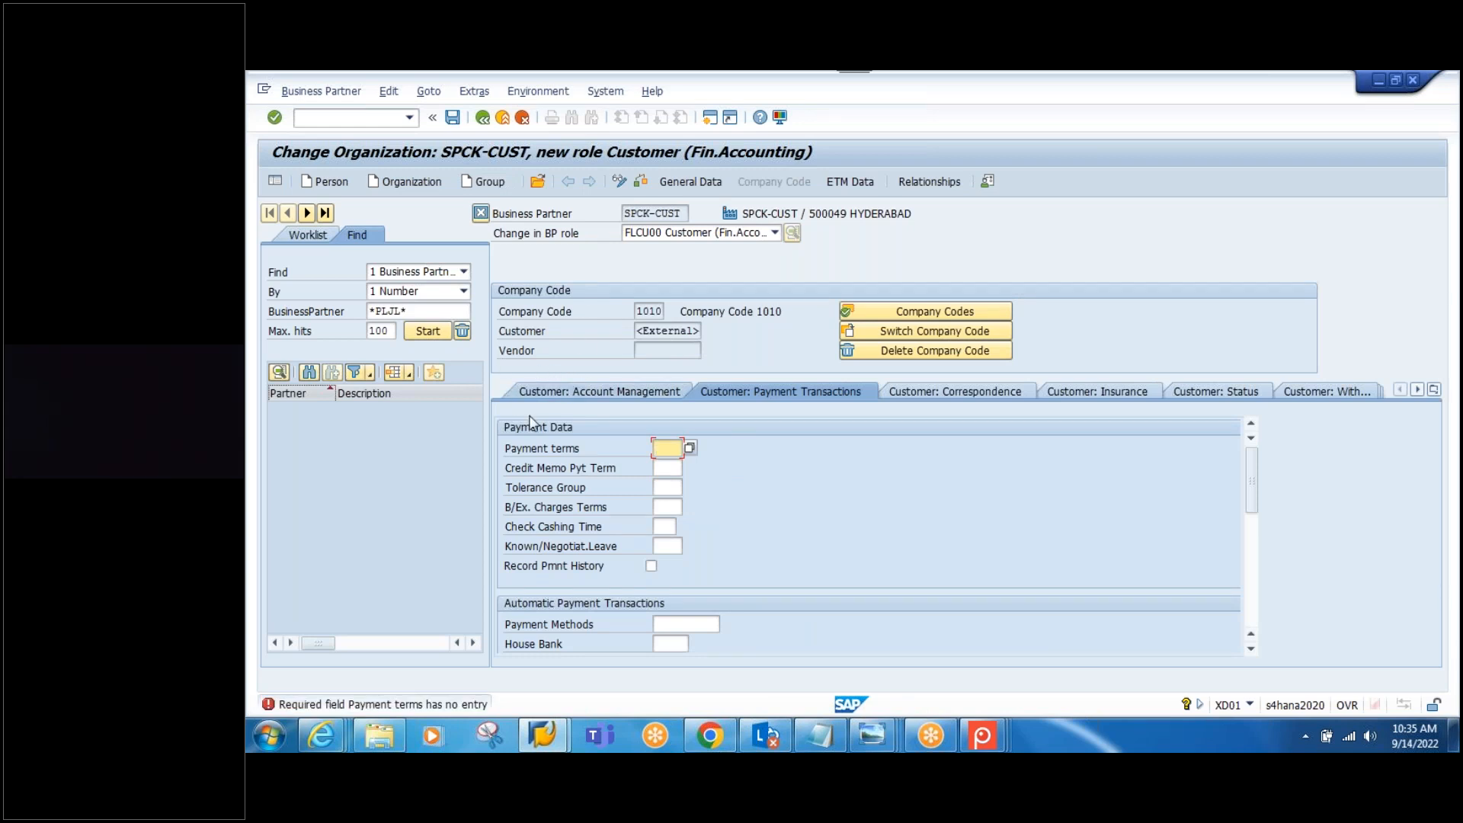
Step: Choose payment terms 0001 and save the company code data
{"action": "left_click", "coordinate": [690, 447]}
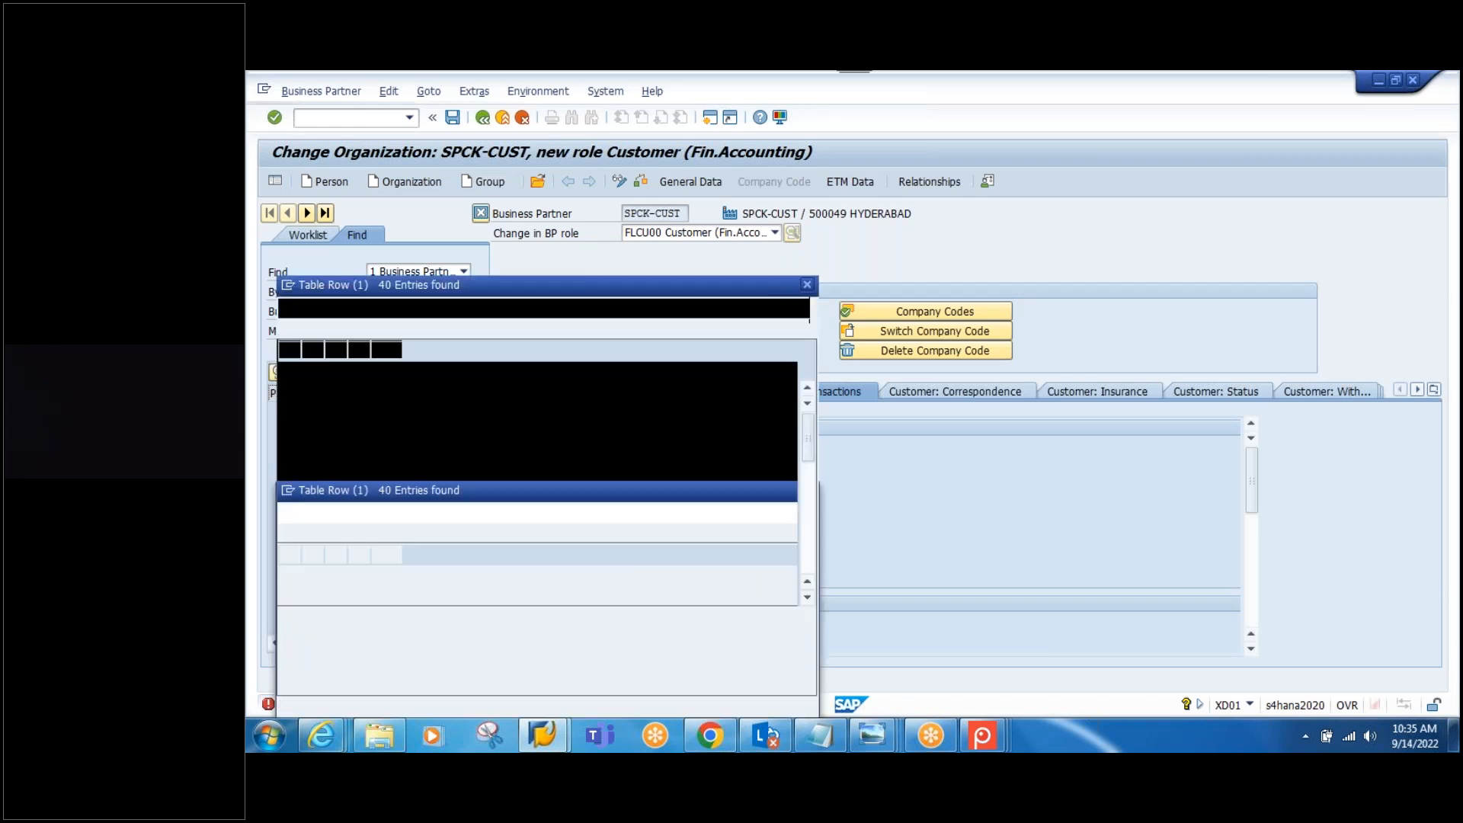
{"action": "double_click", "coordinate": [427, 388]}
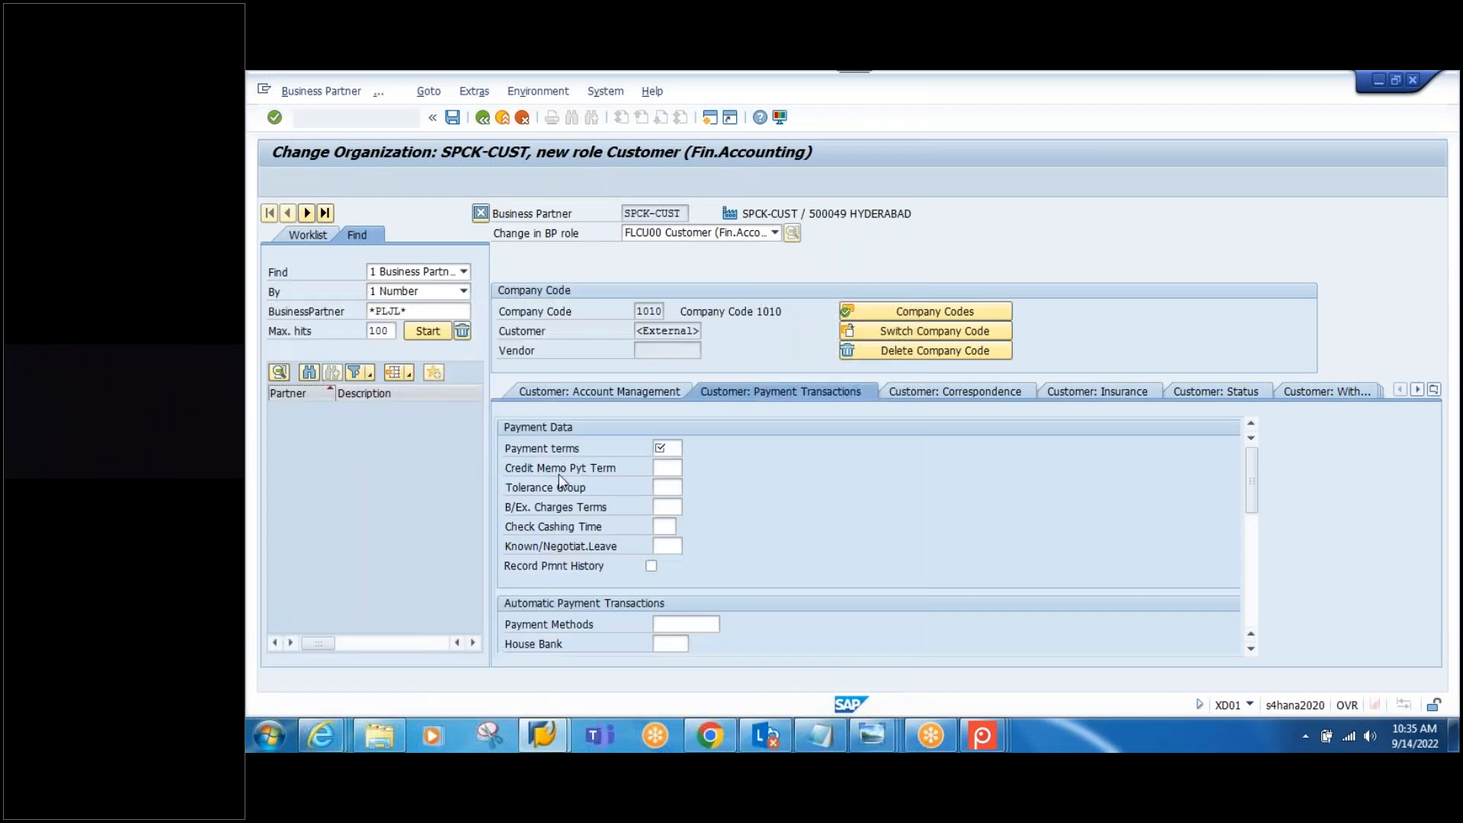
{"action": "left_click", "coordinate": [452, 120]}
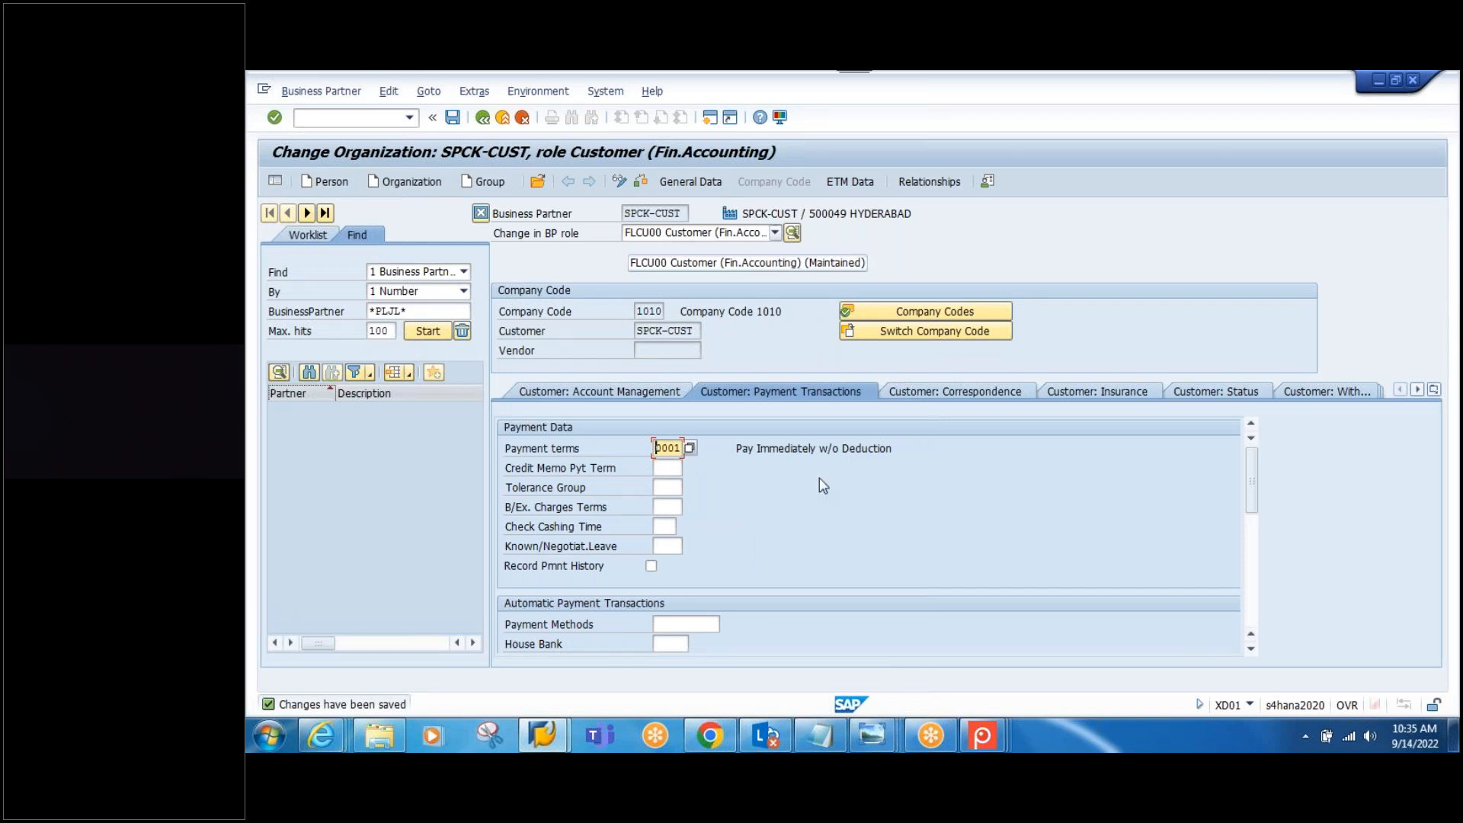
{"action": "left_click", "coordinate": [721, 234]}
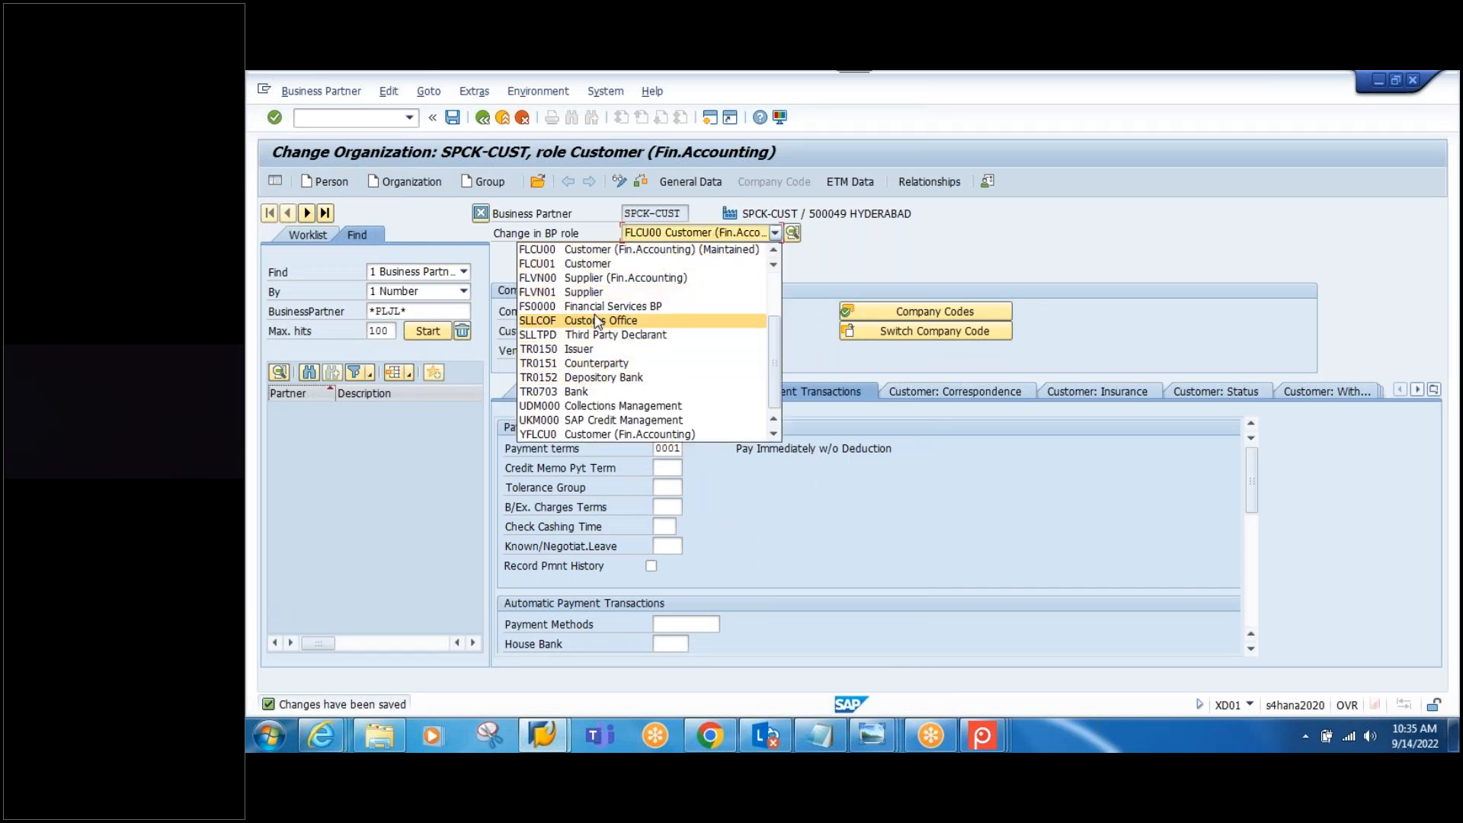
Step: Add the FLCU01 Customer role with sales area 1010 / 10 / 00
{"action": "left_click", "coordinate": [592, 265]}
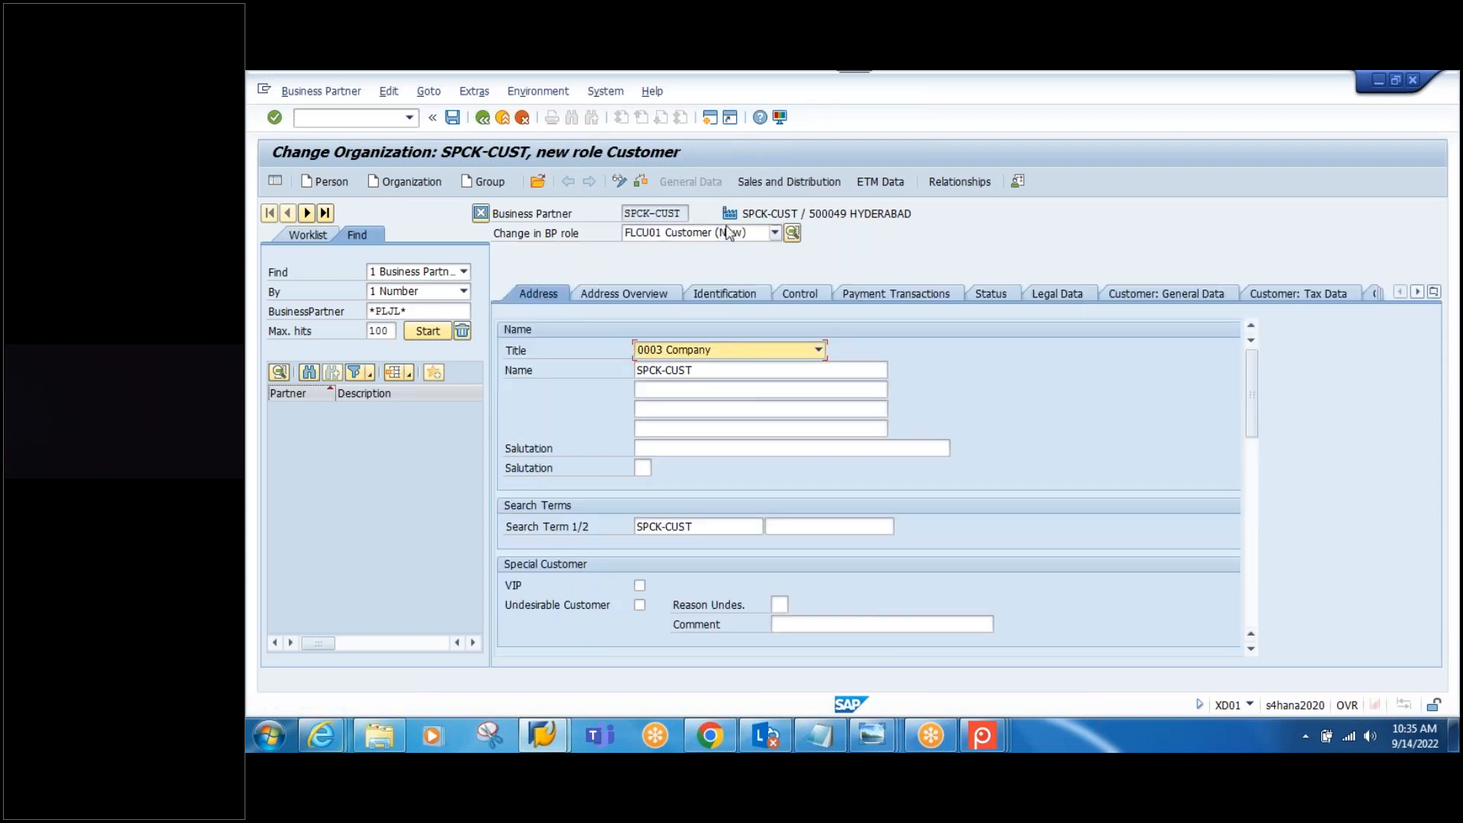
{"action": "left_click", "coordinate": [777, 185]}
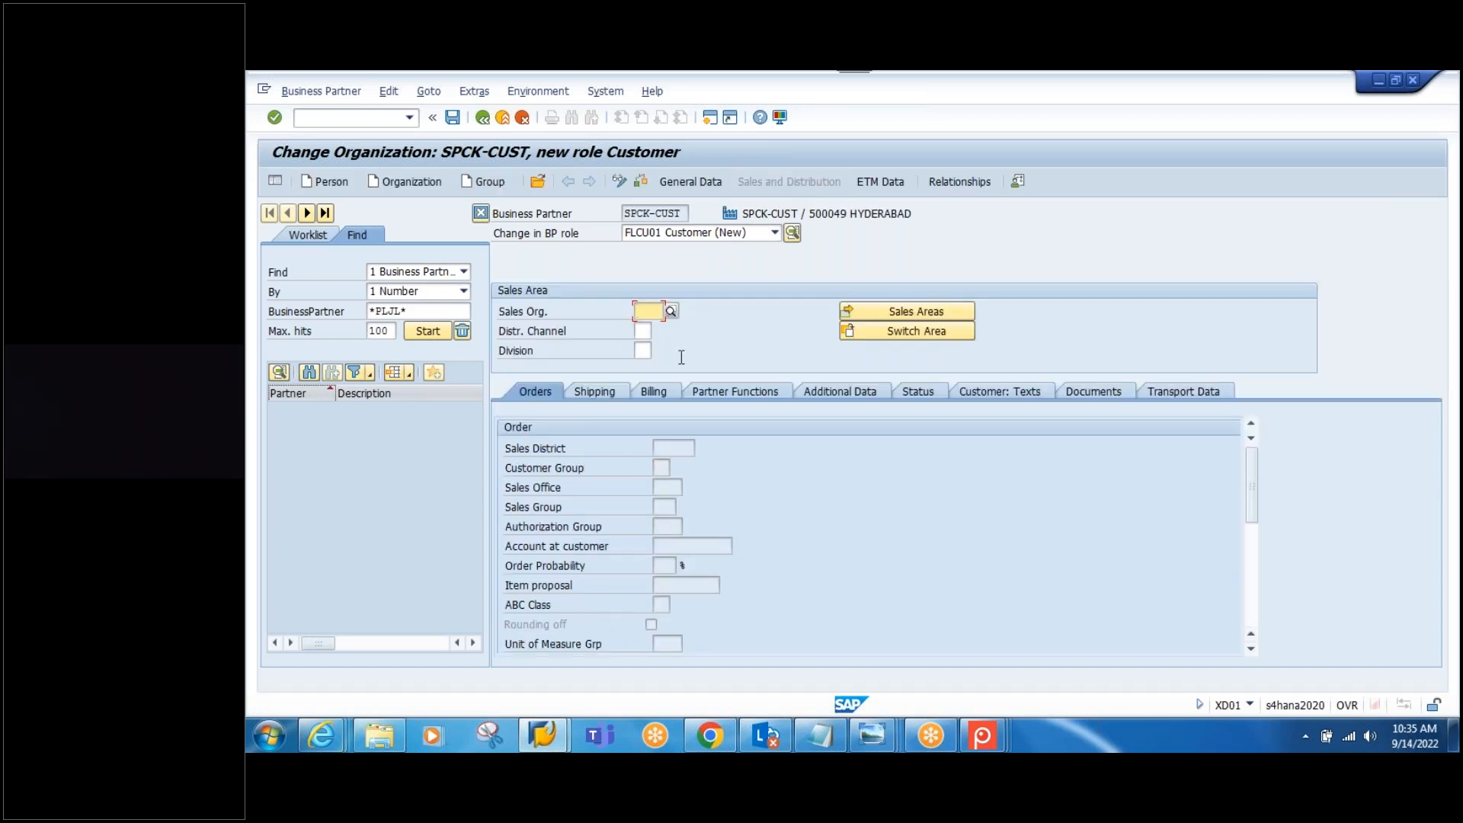
{"action": "type", "text": "1010"}
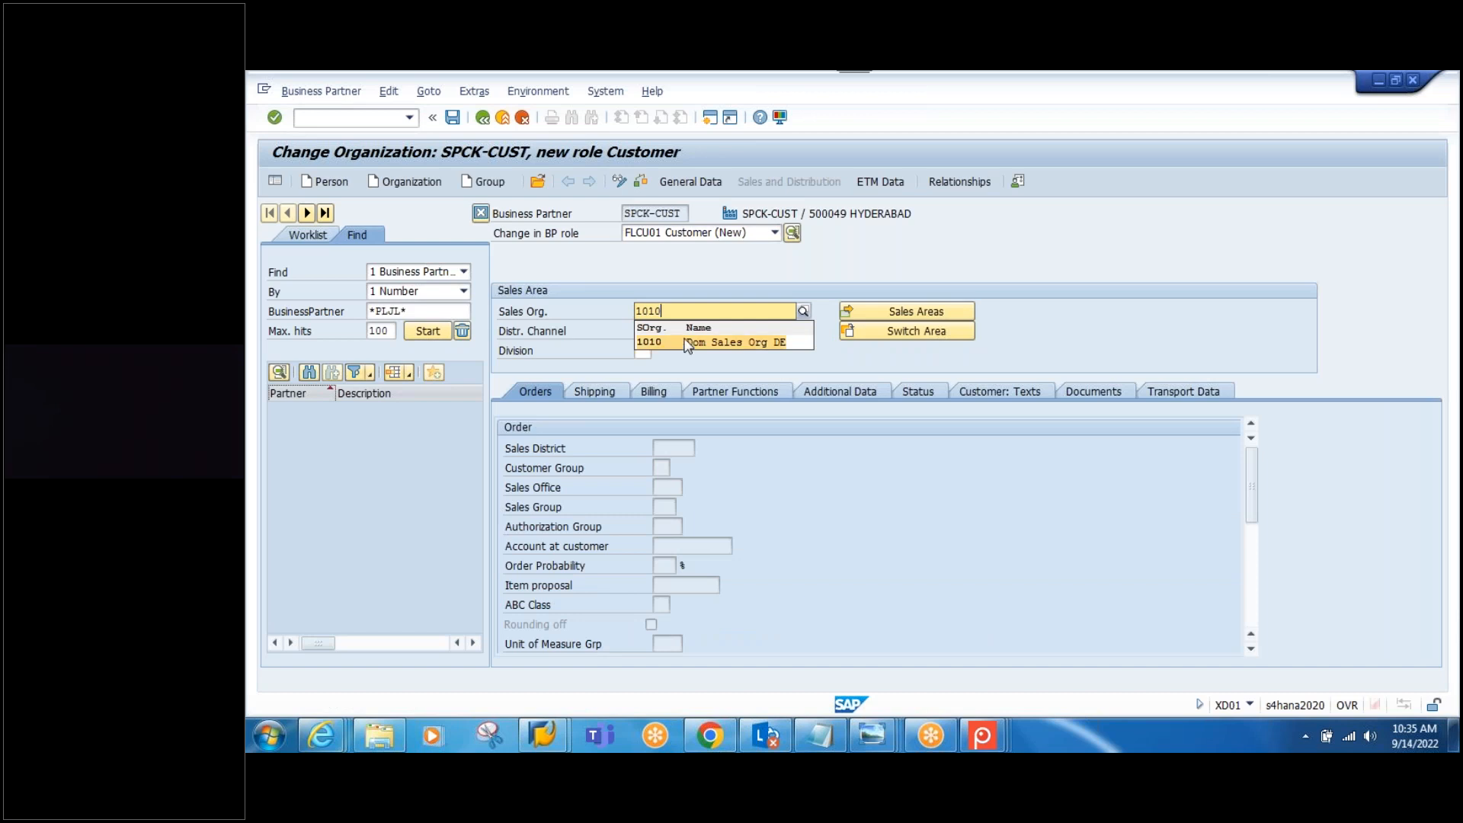
{"action": "left_click", "coordinate": [643, 330]}
{"action": "type", "text": "10"}
{"action": "left_click", "coordinate": [643, 350]}
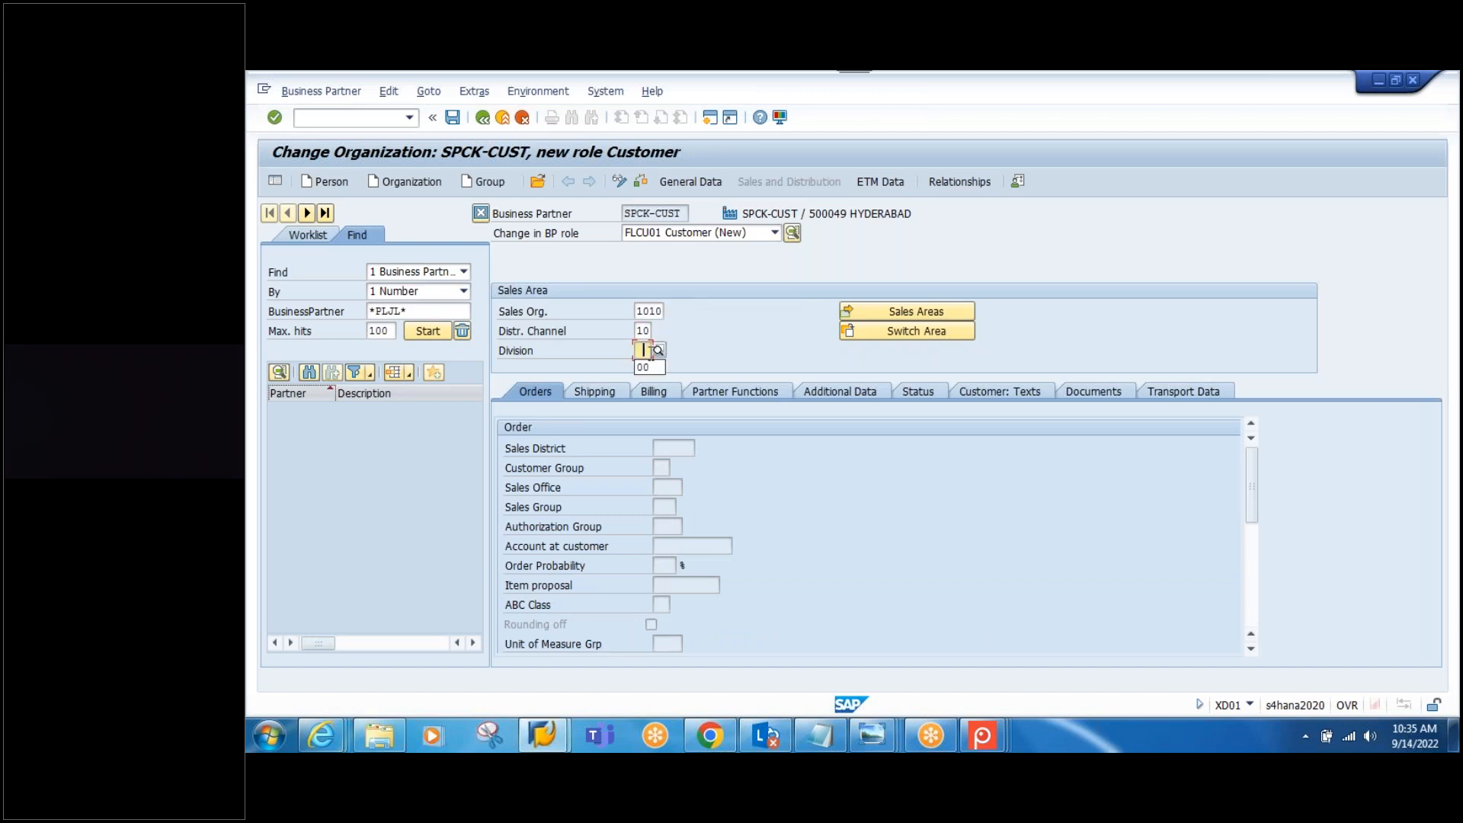
{"action": "key", "text": "Return"}
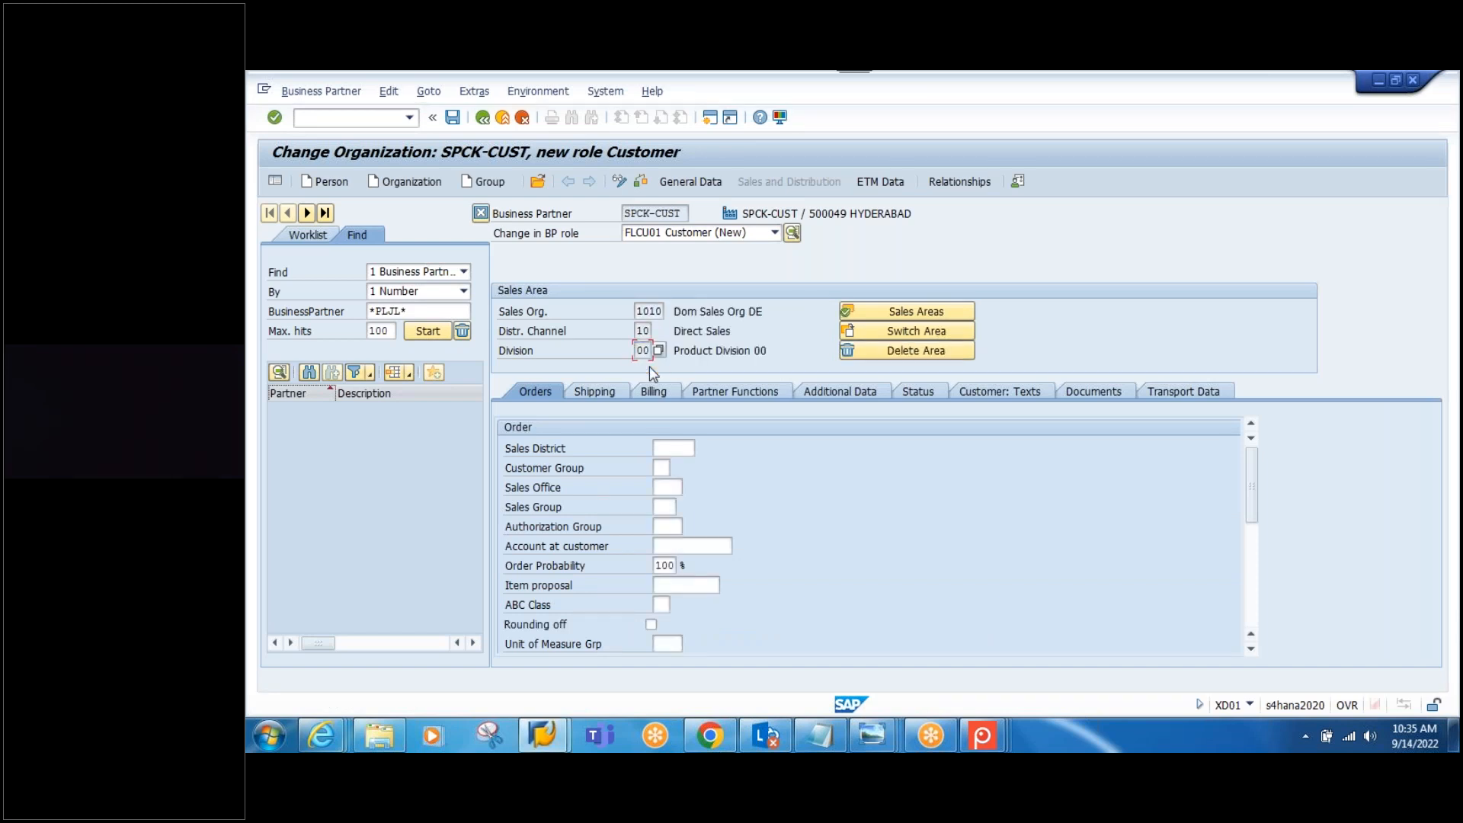
Step: Review the sales area's shipping data, then highlight LTMC in the Notepad notes
{"action": "left_click", "coordinate": [602, 392]}
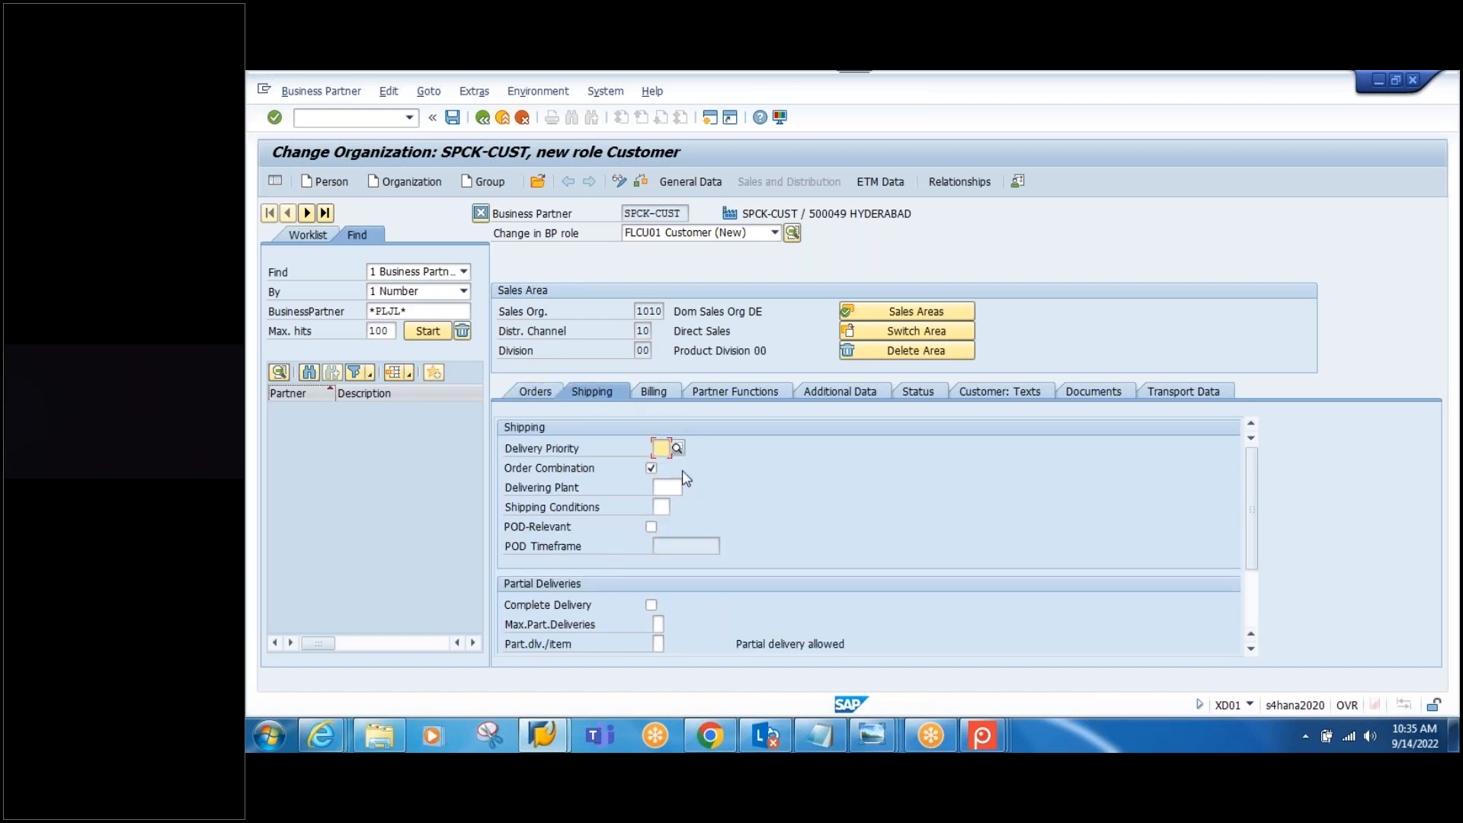
{"action": "left_click_drag", "start_coordinate": [1250, 516], "coordinate": [1253, 556]}
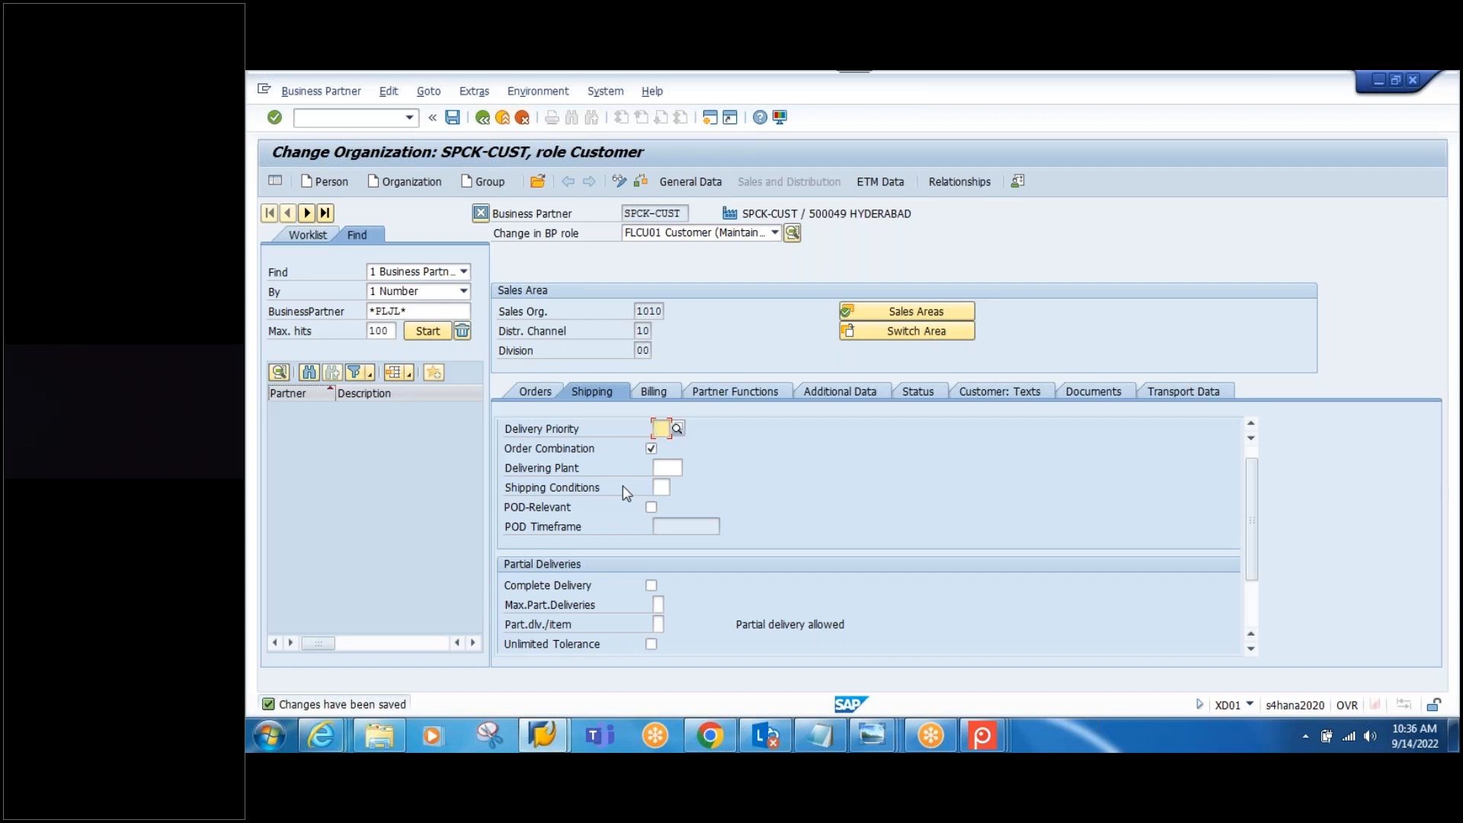
{"action": "left_click", "coordinate": [820, 731]}
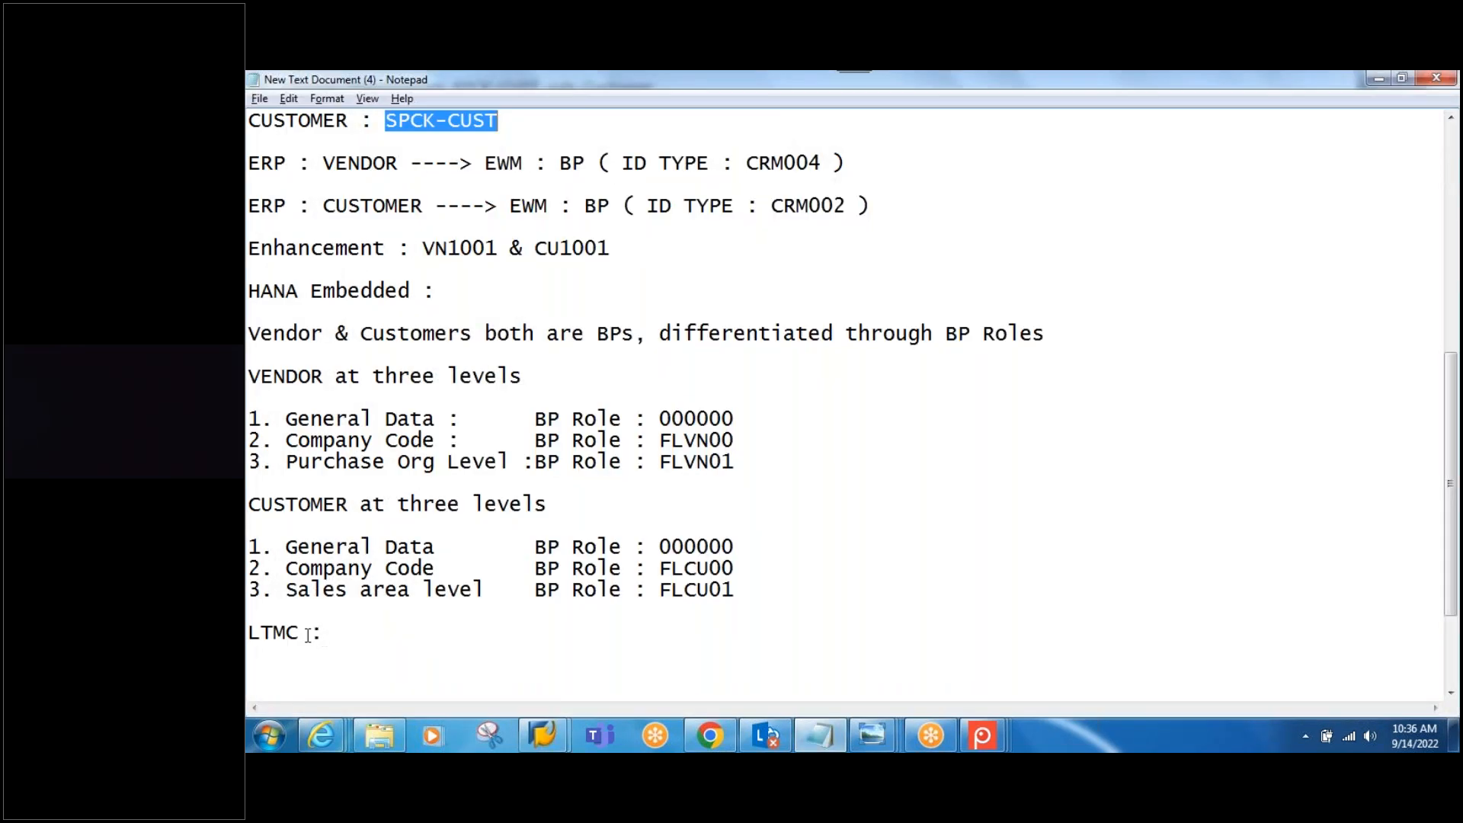
{"action": "left_click_drag", "start_coordinate": [308, 634], "coordinate": [255, 621]}
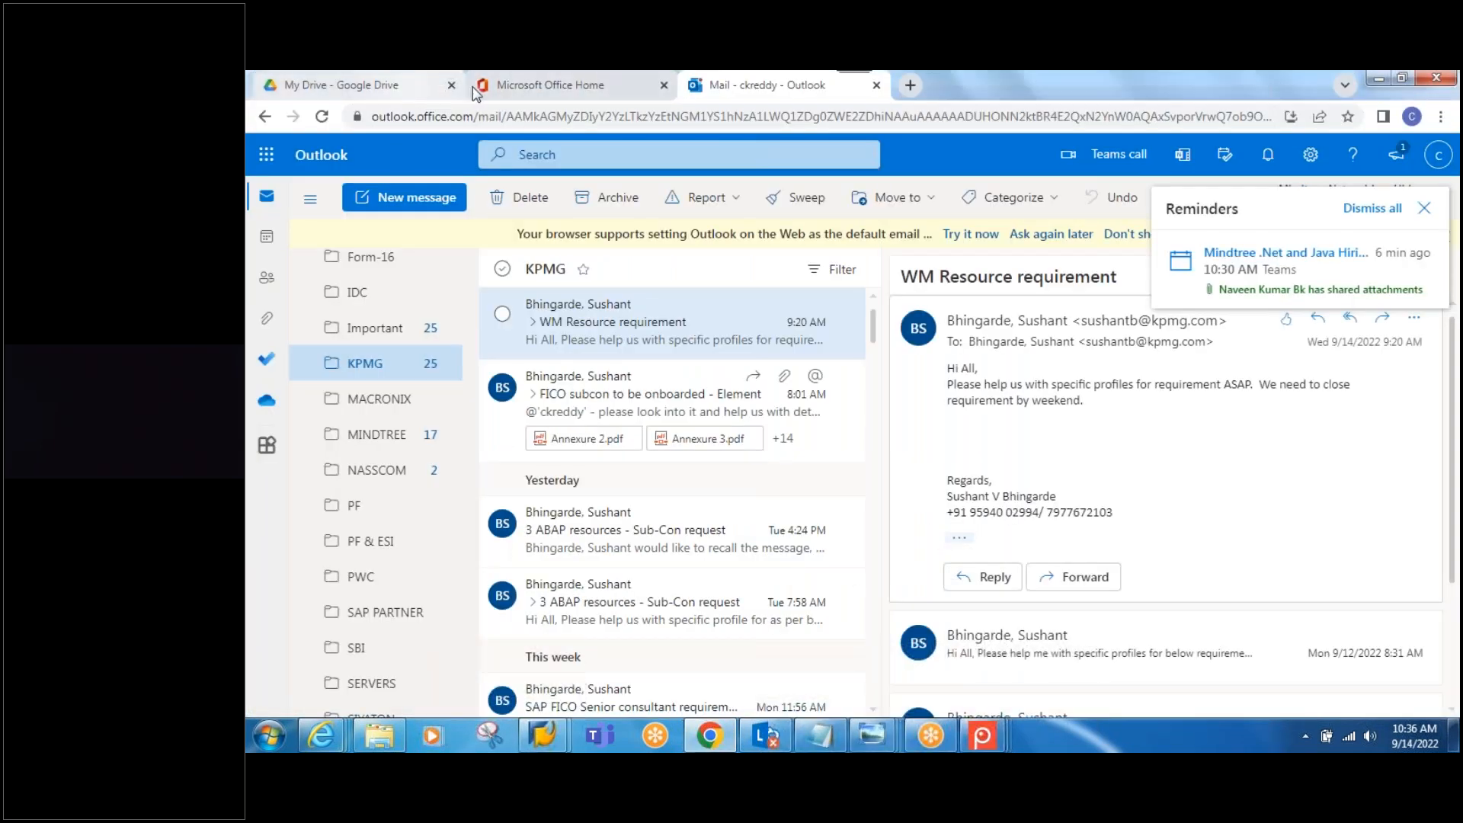
Step: Search Google for 'ltmc in sap'
{"action": "left_click", "coordinate": [371, 87]}
{"action": "left_click", "coordinate": [412, 117]}
{"action": "type", "text": "g"}
{"action": "key", "text": "Return"}
{"action": "type", "text": "LTMC"}
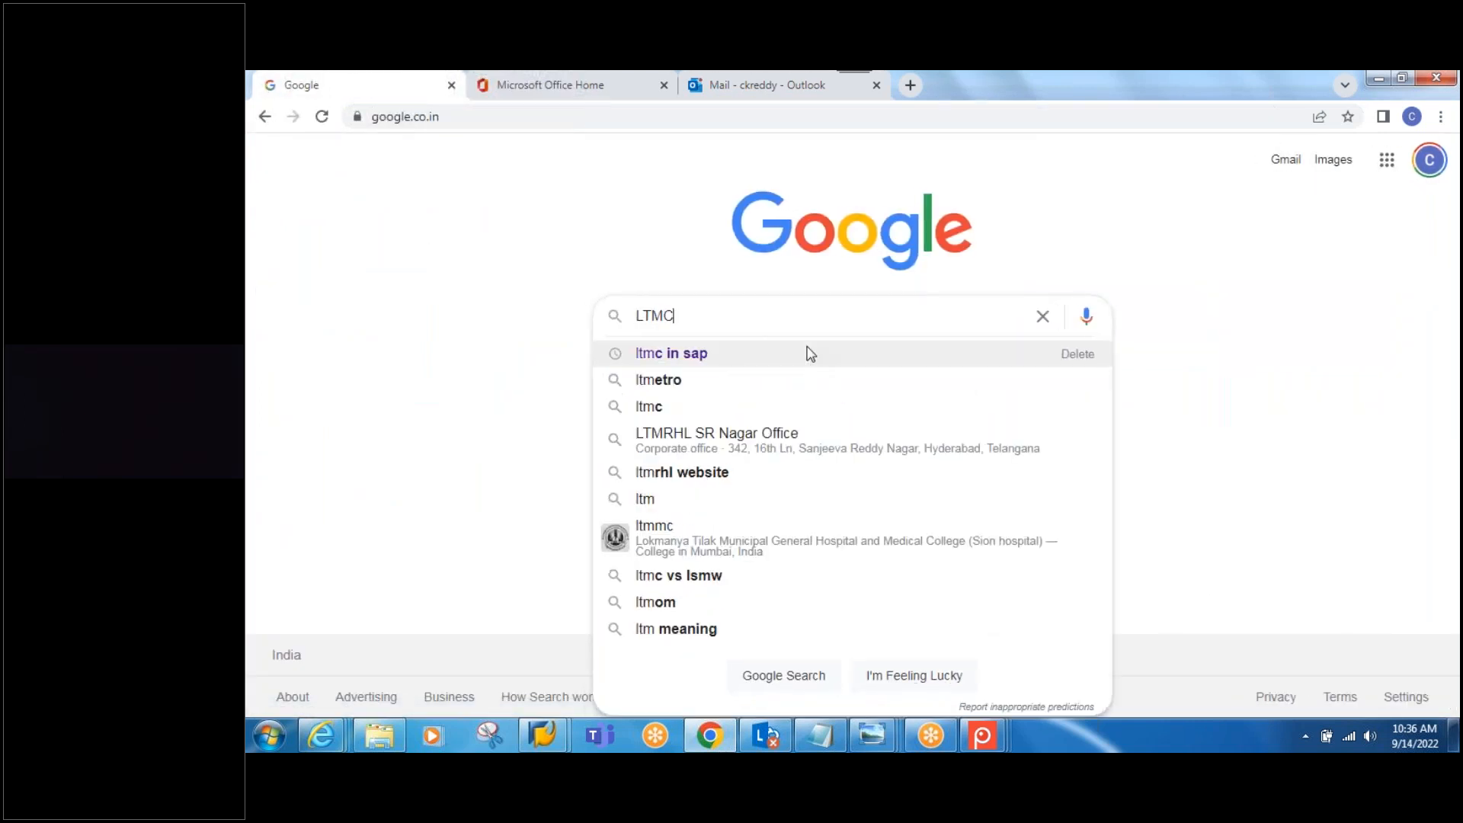
{"action": "left_click", "coordinate": [688, 355]}
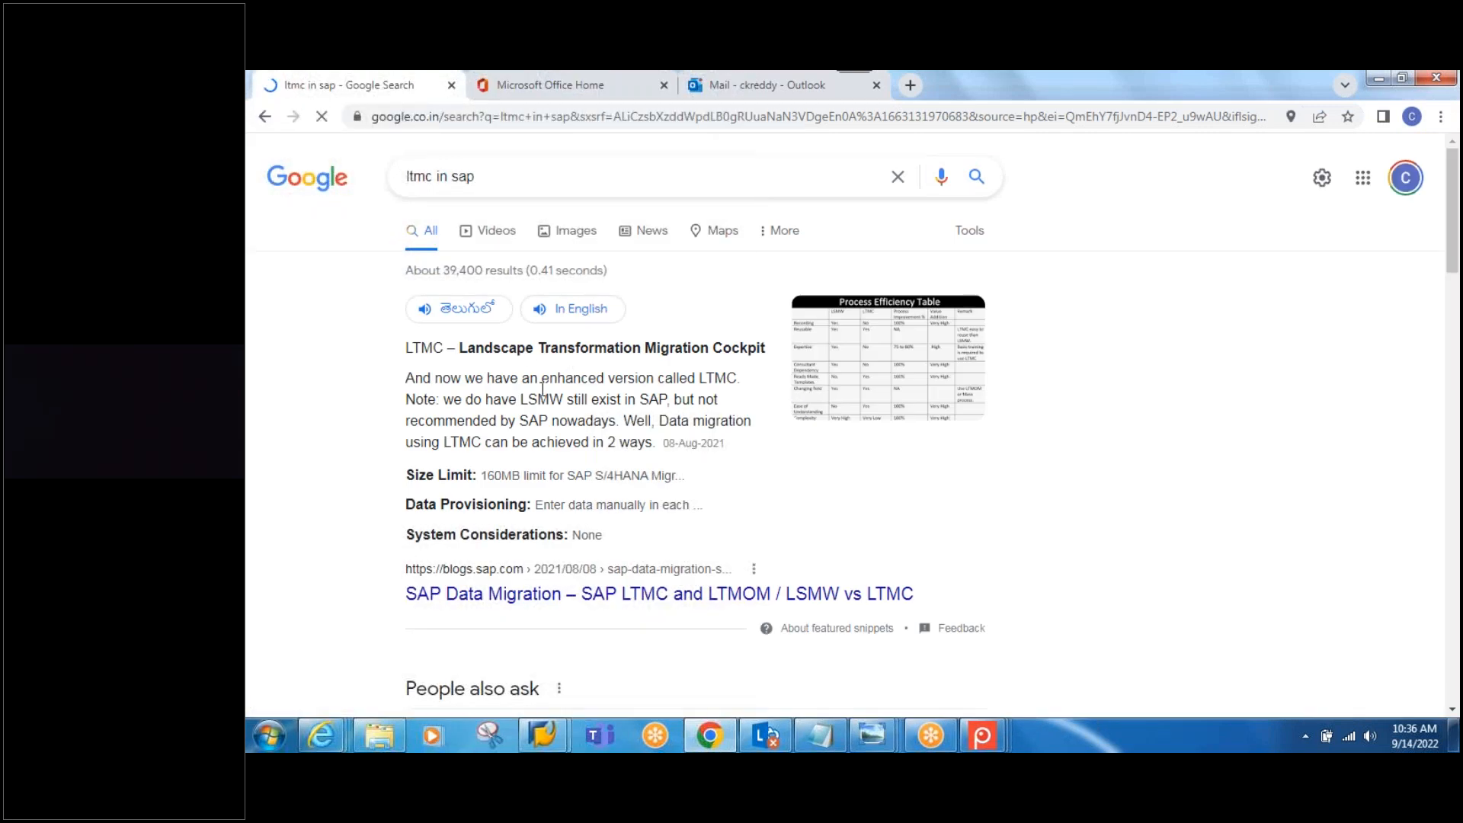
Step: Read the SAP blog result on LTMC, then go back to the search results
{"action": "scroll", "coordinate": [628, 482], "scroll_direction": "down", "scroll_amount": 1}
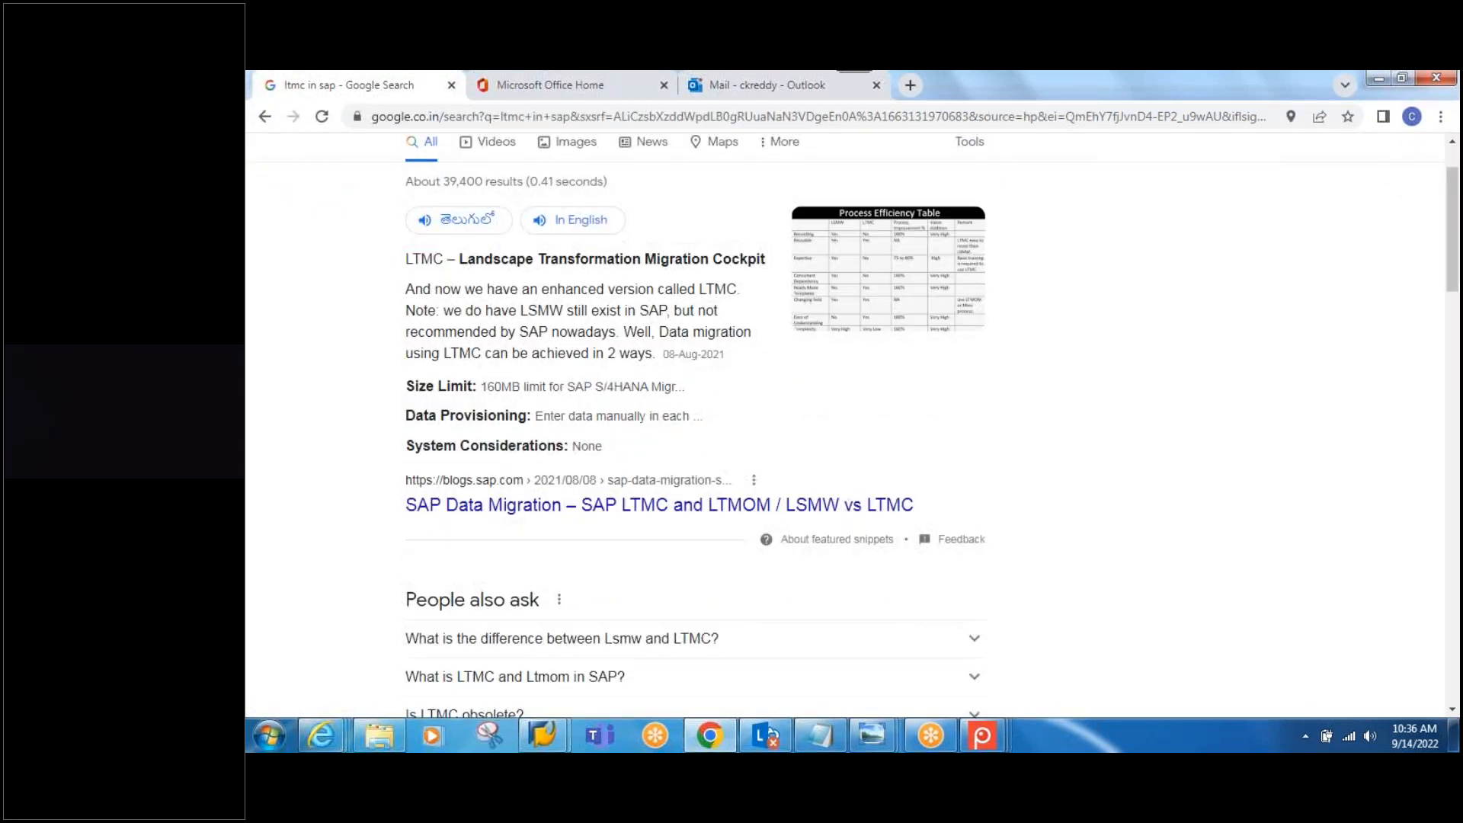
{"action": "left_click", "coordinate": [560, 503]}
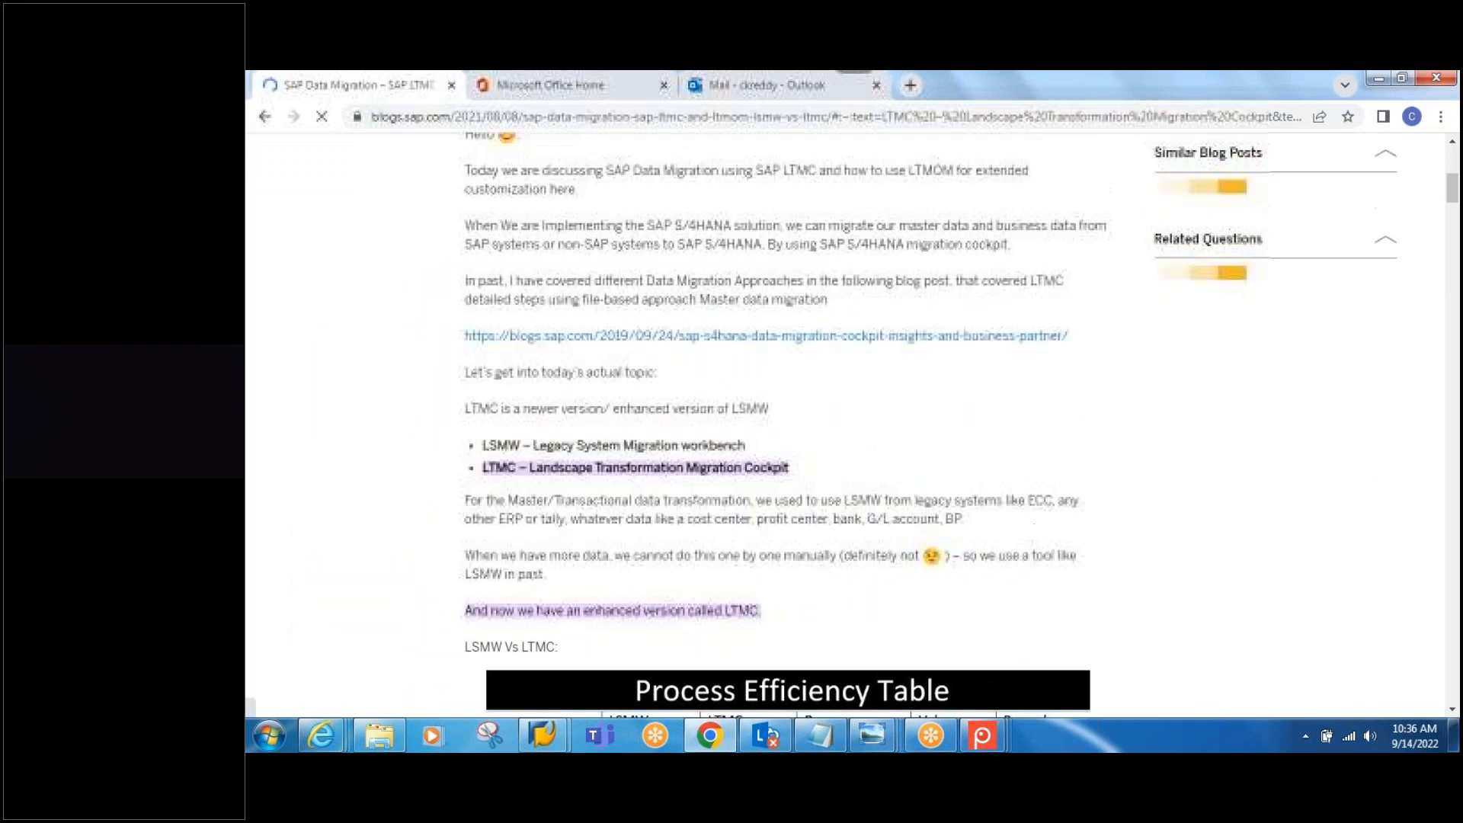
{"action": "scroll", "coordinate": [784, 506], "scroll_direction": "down", "scroll_amount": 4}
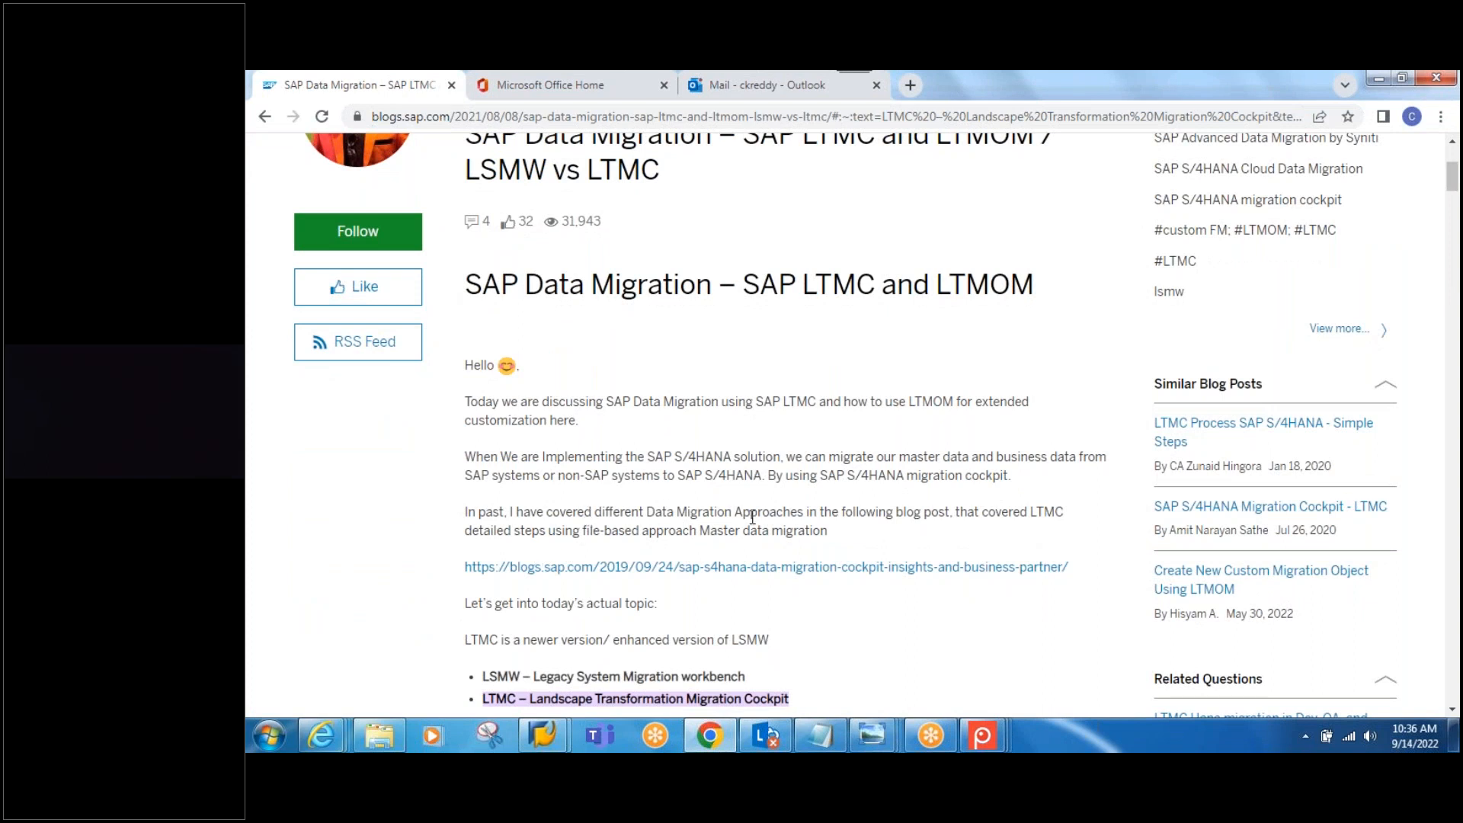
{"action": "scroll", "coordinate": [751, 517], "scroll_direction": "down", "scroll_amount": 3}
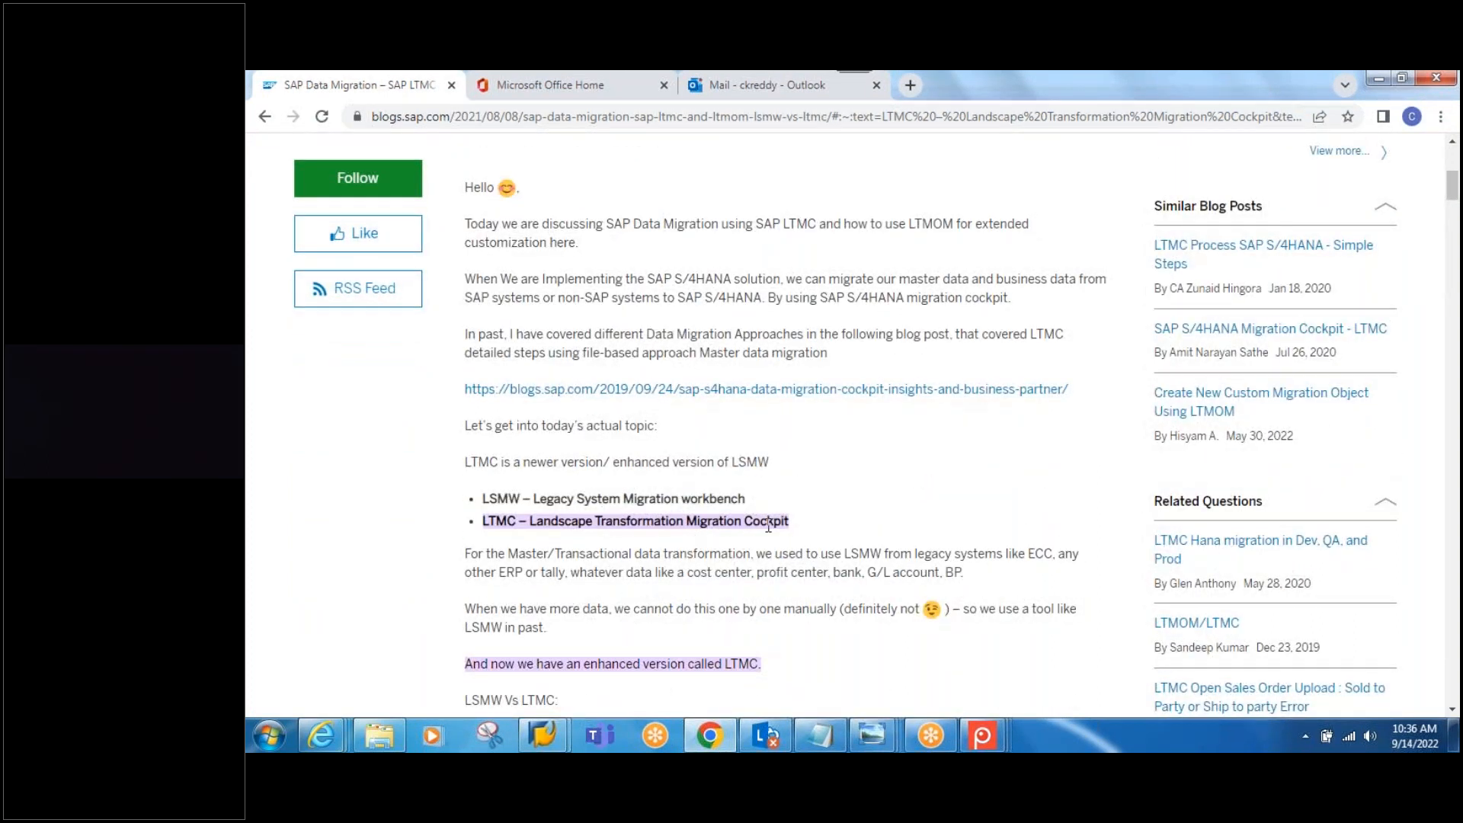
{"action": "scroll", "coordinate": [768, 524], "scroll_direction": "down", "scroll_amount": 10}
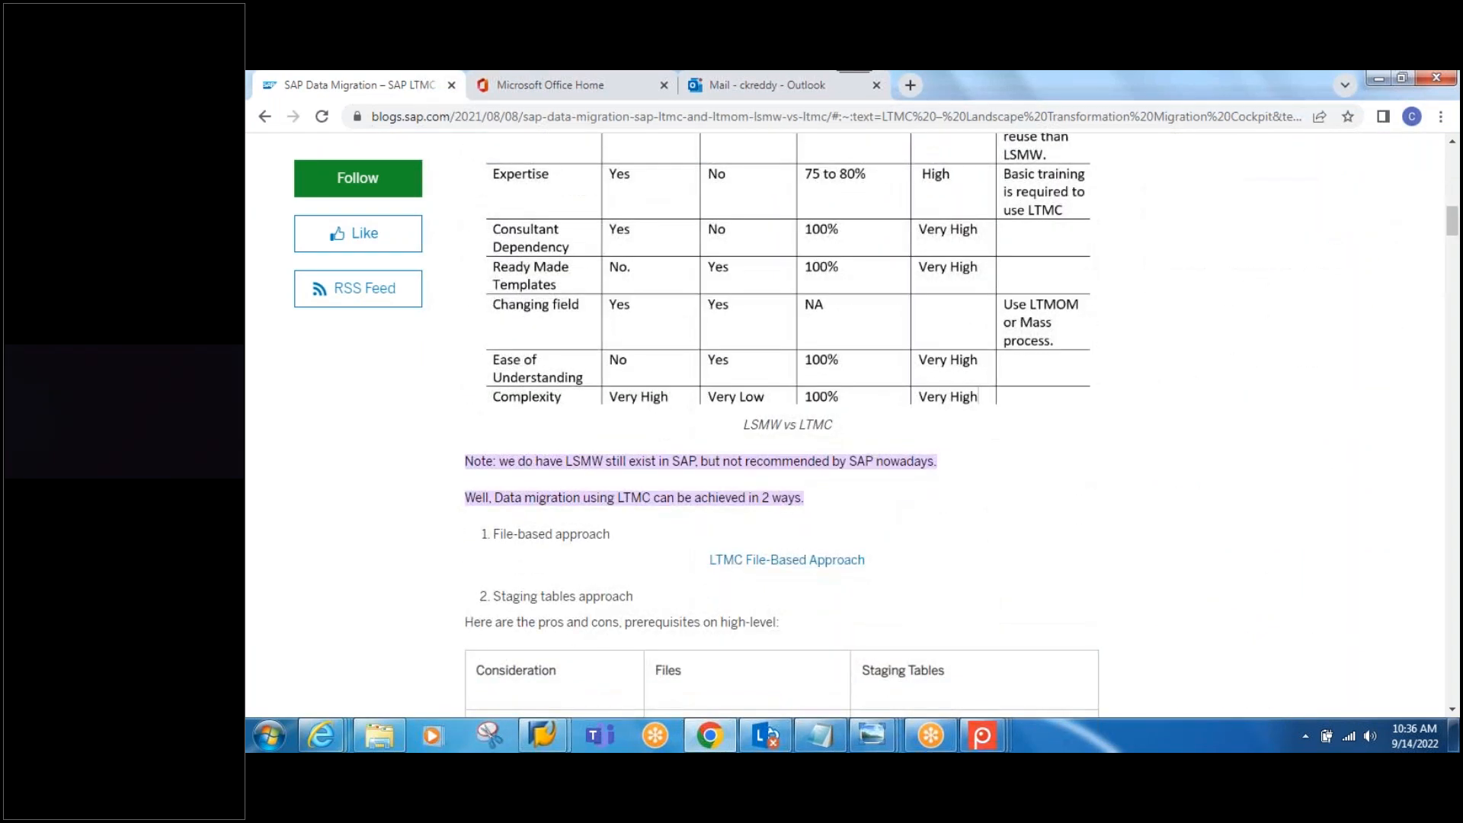
{"action": "scroll", "coordinate": [768, 538], "scroll_direction": "down", "scroll_amount": 4}
{"action": "left_click", "coordinate": [265, 116]}
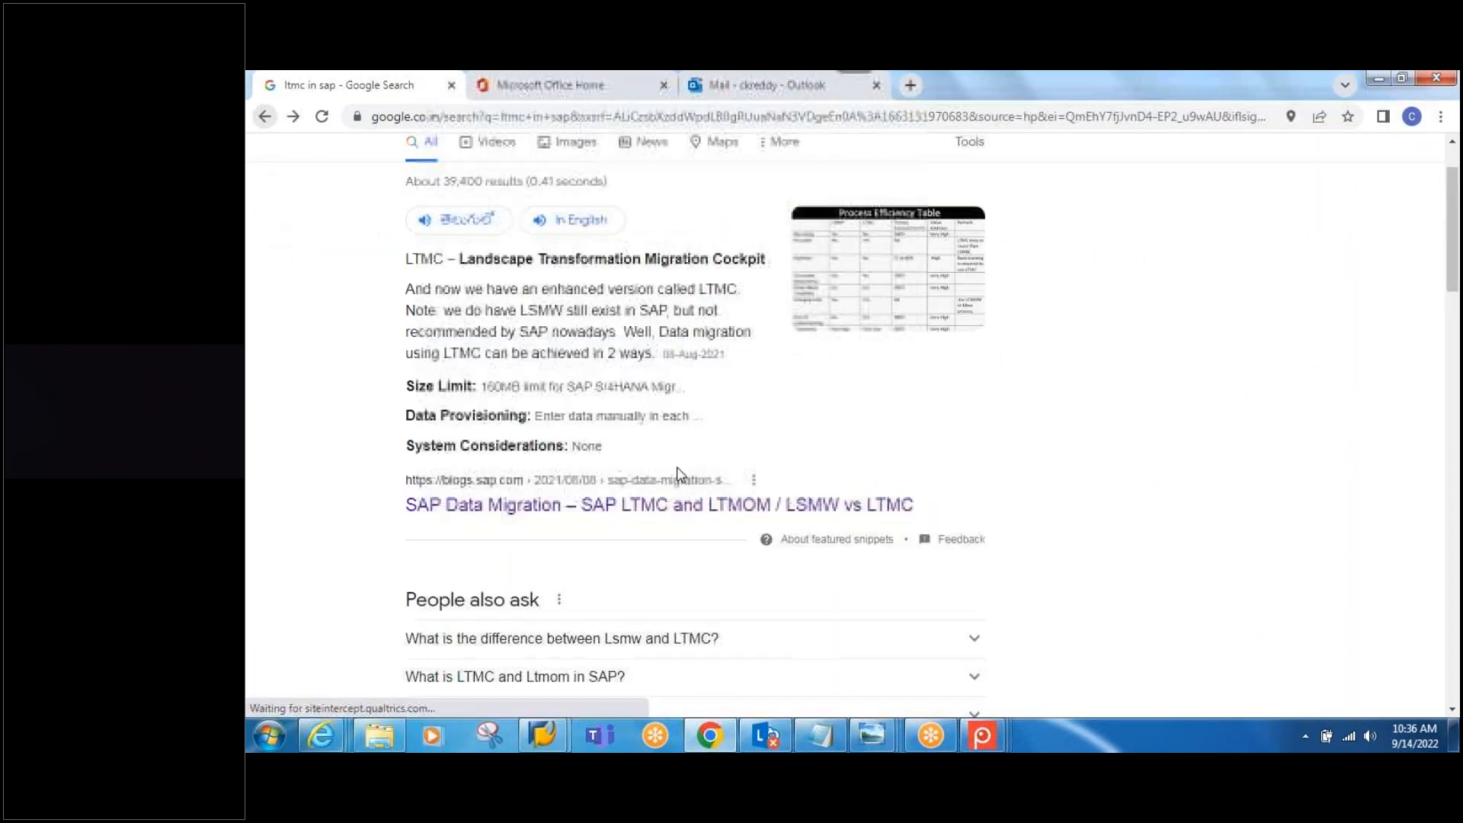
{"action": "scroll", "coordinate": [622, 588], "scroll_direction": "down", "scroll_amount": 1}
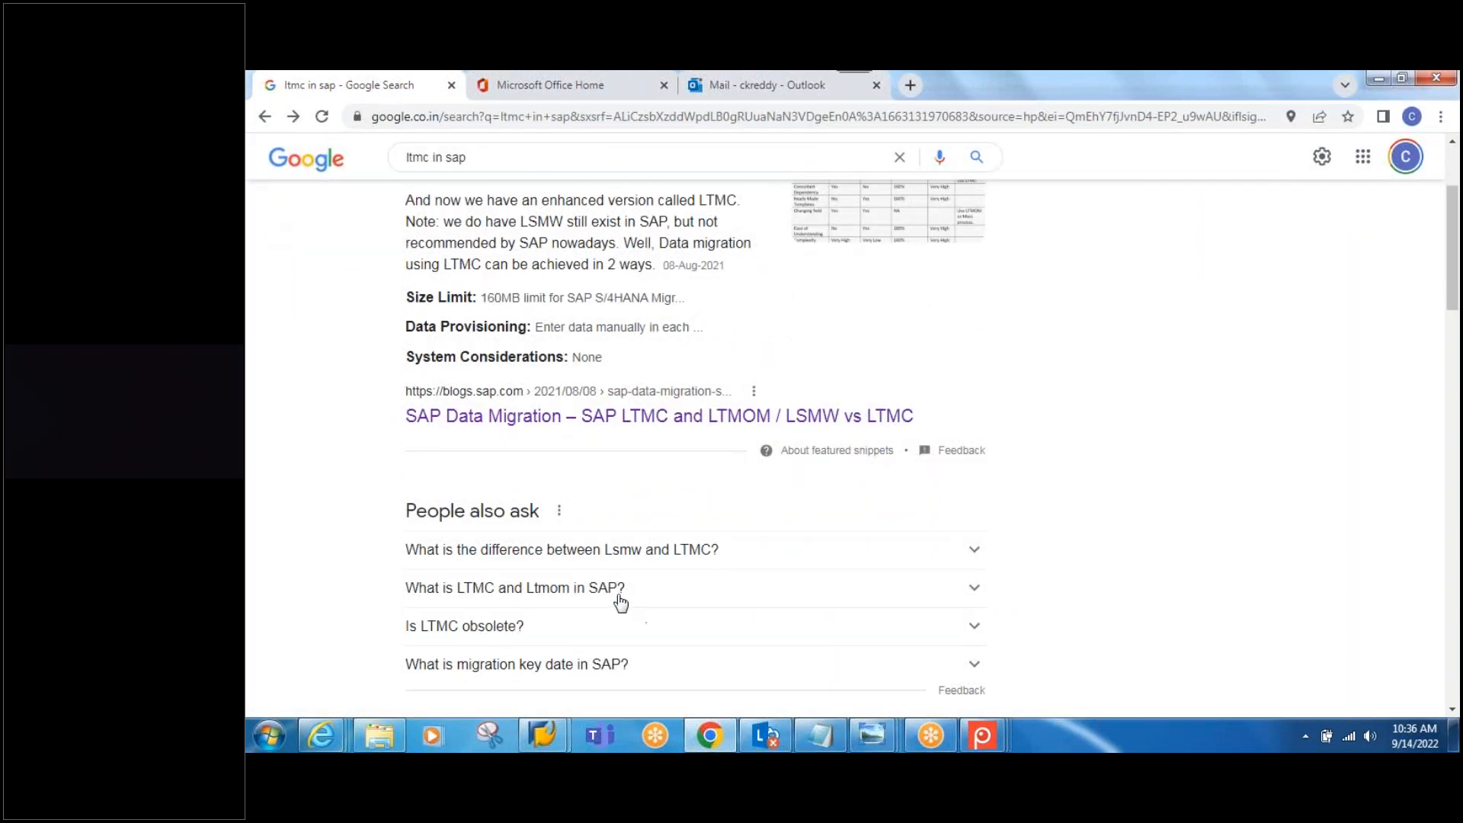
{"action": "scroll", "coordinate": [626, 598], "scroll_direction": "down", "scroll_amount": 1}
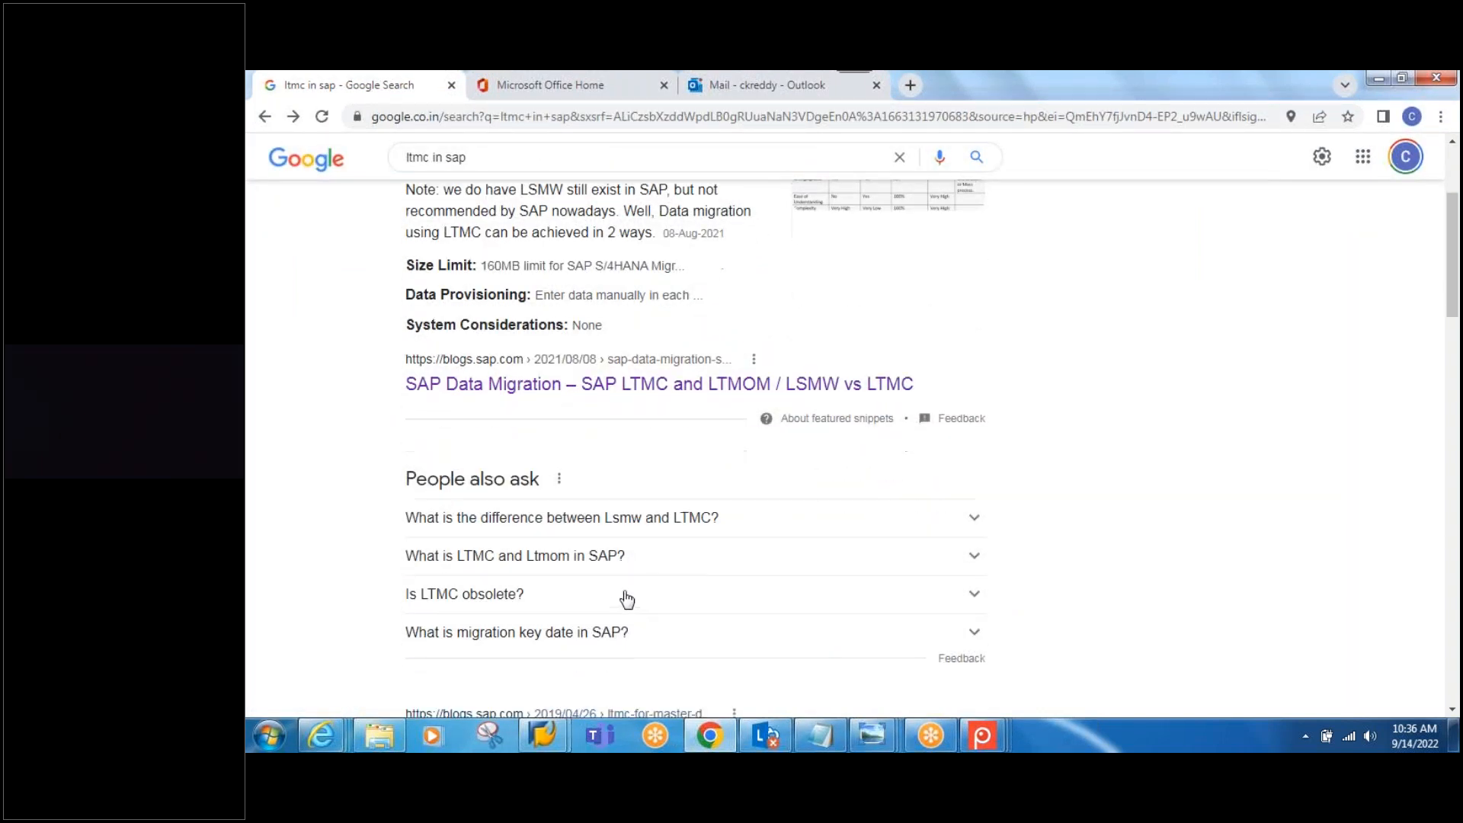
{"action": "scroll", "coordinate": [623, 610], "scroll_direction": "down", "scroll_amount": 1}
Step: Read the LTMC step-by-step blog down to step 7 (Download Template), then show the desktop
{"action": "left_click", "coordinate": [602, 595]}
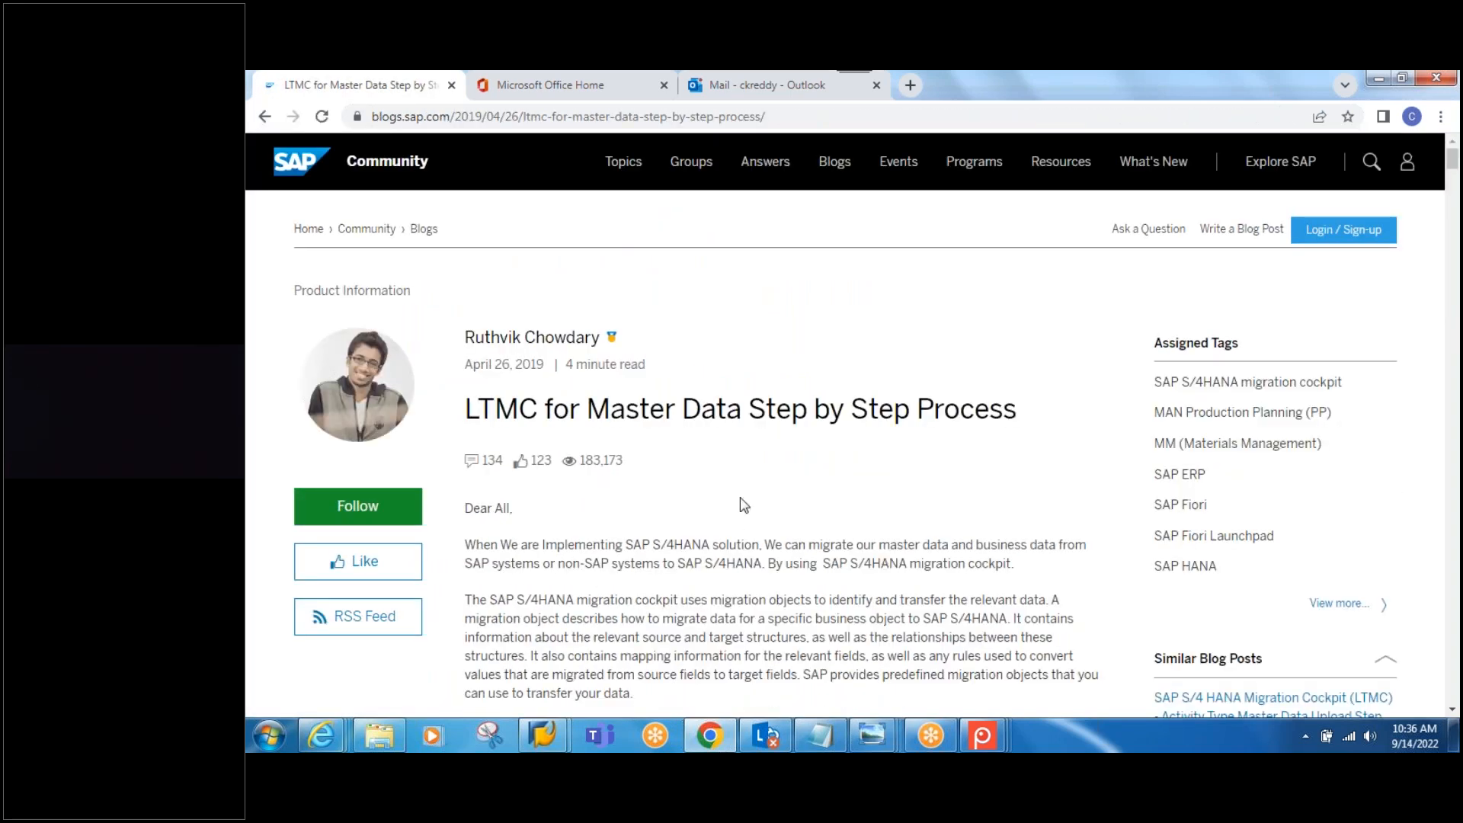
{"action": "scroll", "coordinate": [844, 513], "scroll_direction": "down", "scroll_amount": 1}
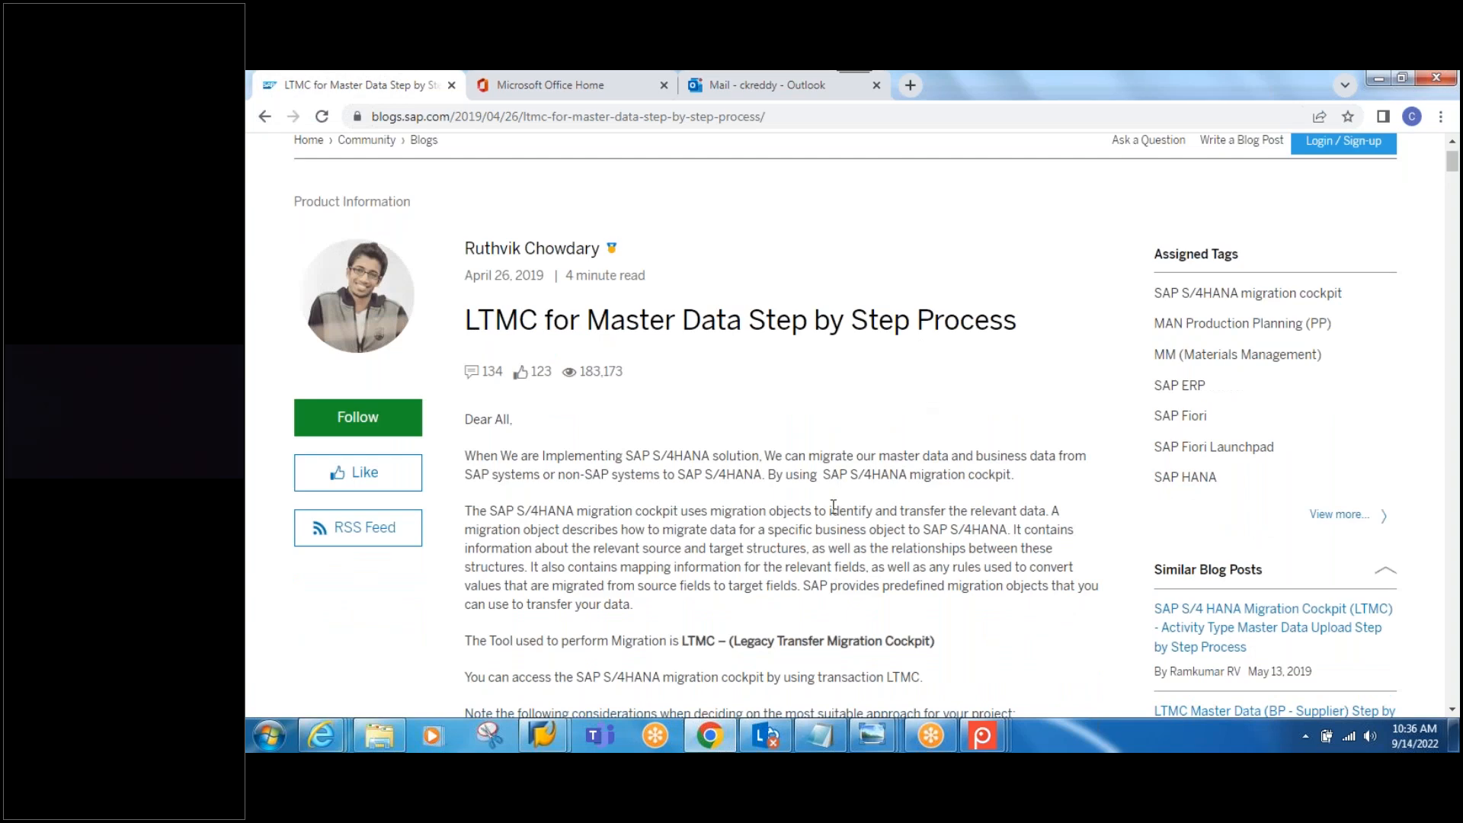
{"action": "scroll", "coordinate": [834, 508], "scroll_direction": "down", "scroll_amount": 3}
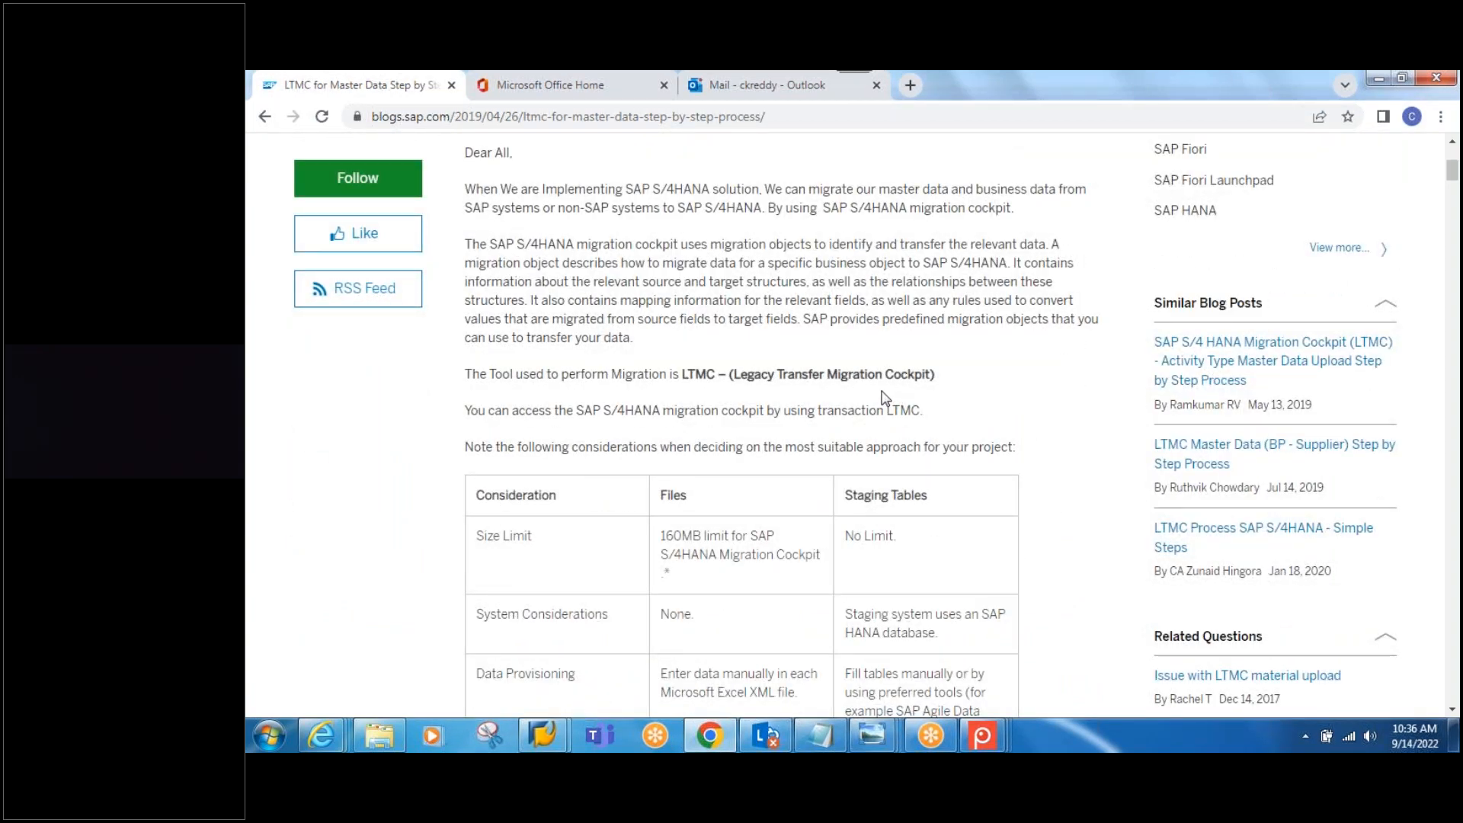
{"action": "scroll", "coordinate": [882, 396], "scroll_direction": "down", "scroll_amount": 9}
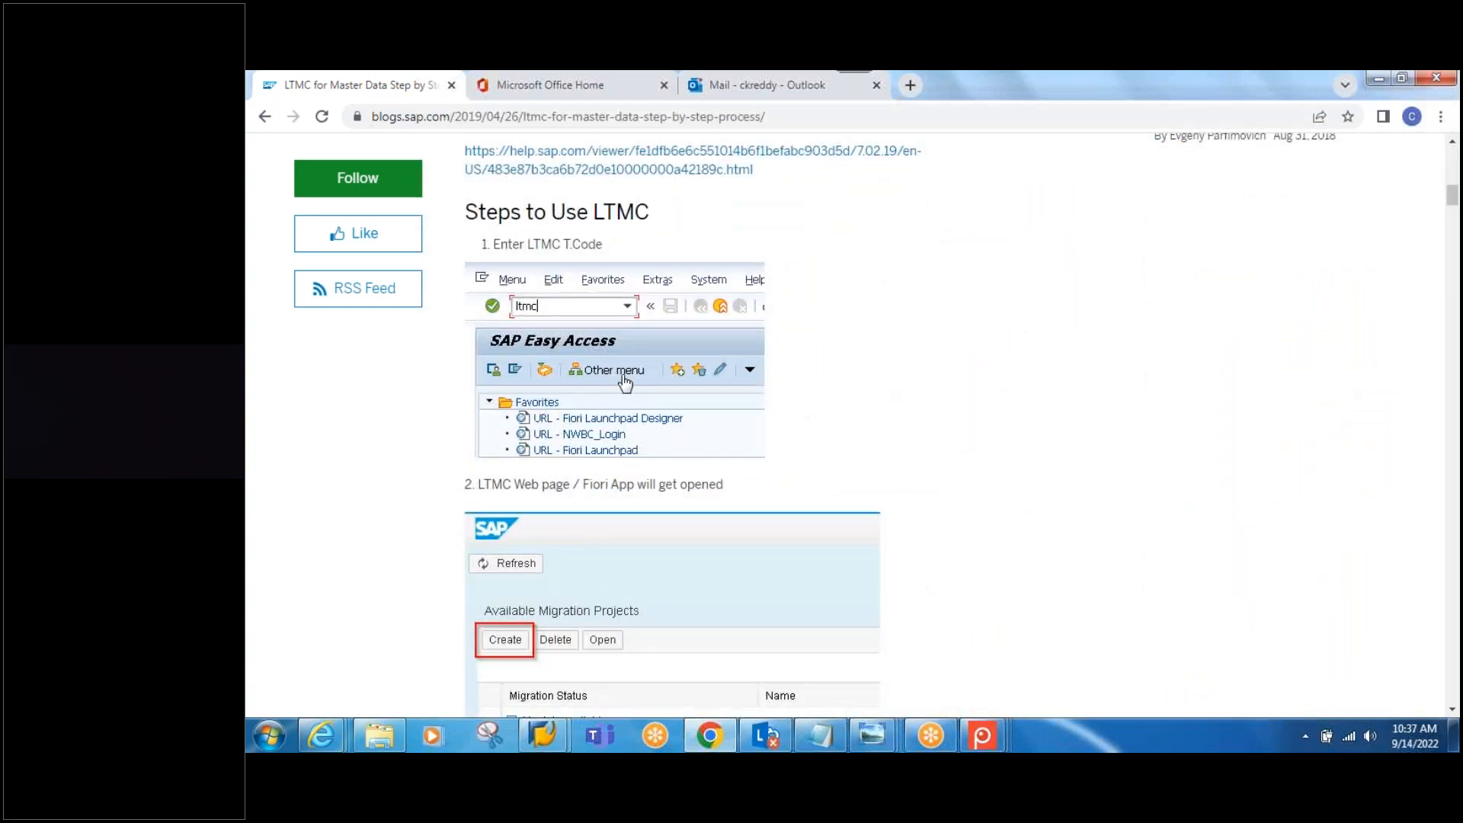
{"action": "scroll", "coordinate": [586, 406], "scroll_direction": "down", "scroll_amount": 4}
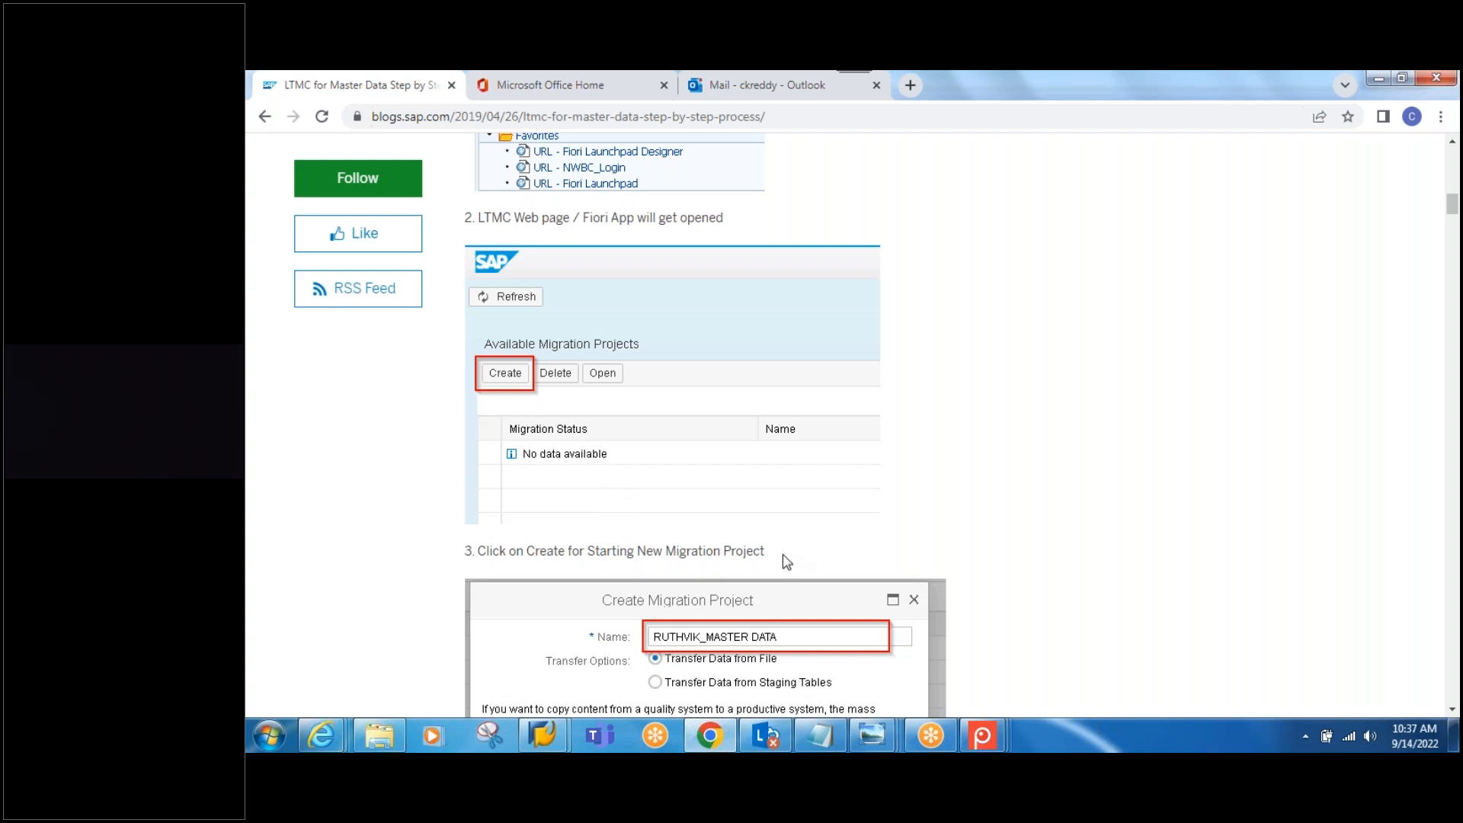
{"action": "scroll", "coordinate": [784, 555], "scroll_direction": "down", "scroll_amount": 10}
{"action": "scroll", "coordinate": [783, 547], "scroll_direction": "down", "scroll_amount": 10}
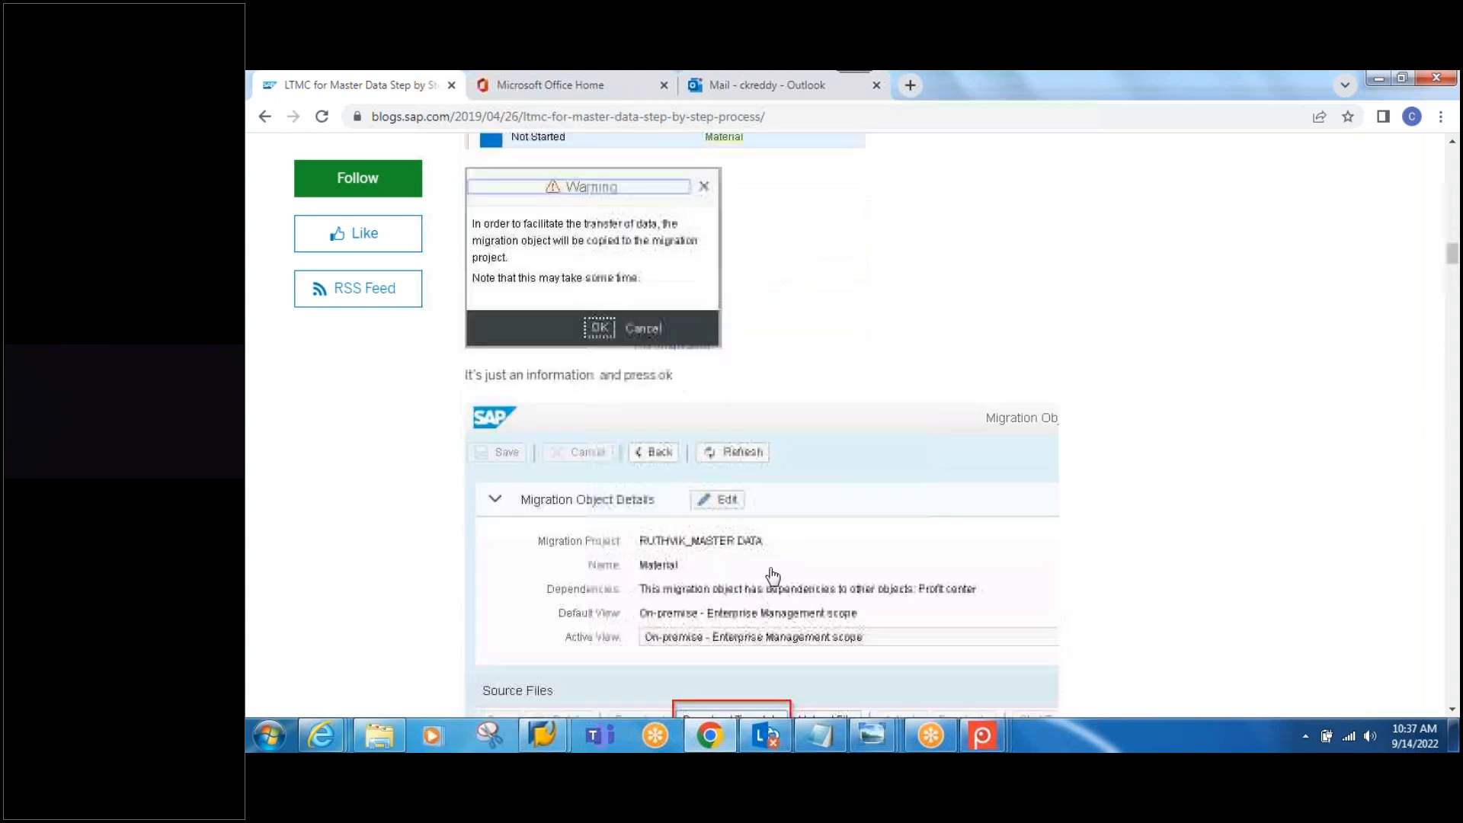
{"action": "scroll", "coordinate": [771, 568], "scroll_direction": "down", "scroll_amount": 2}
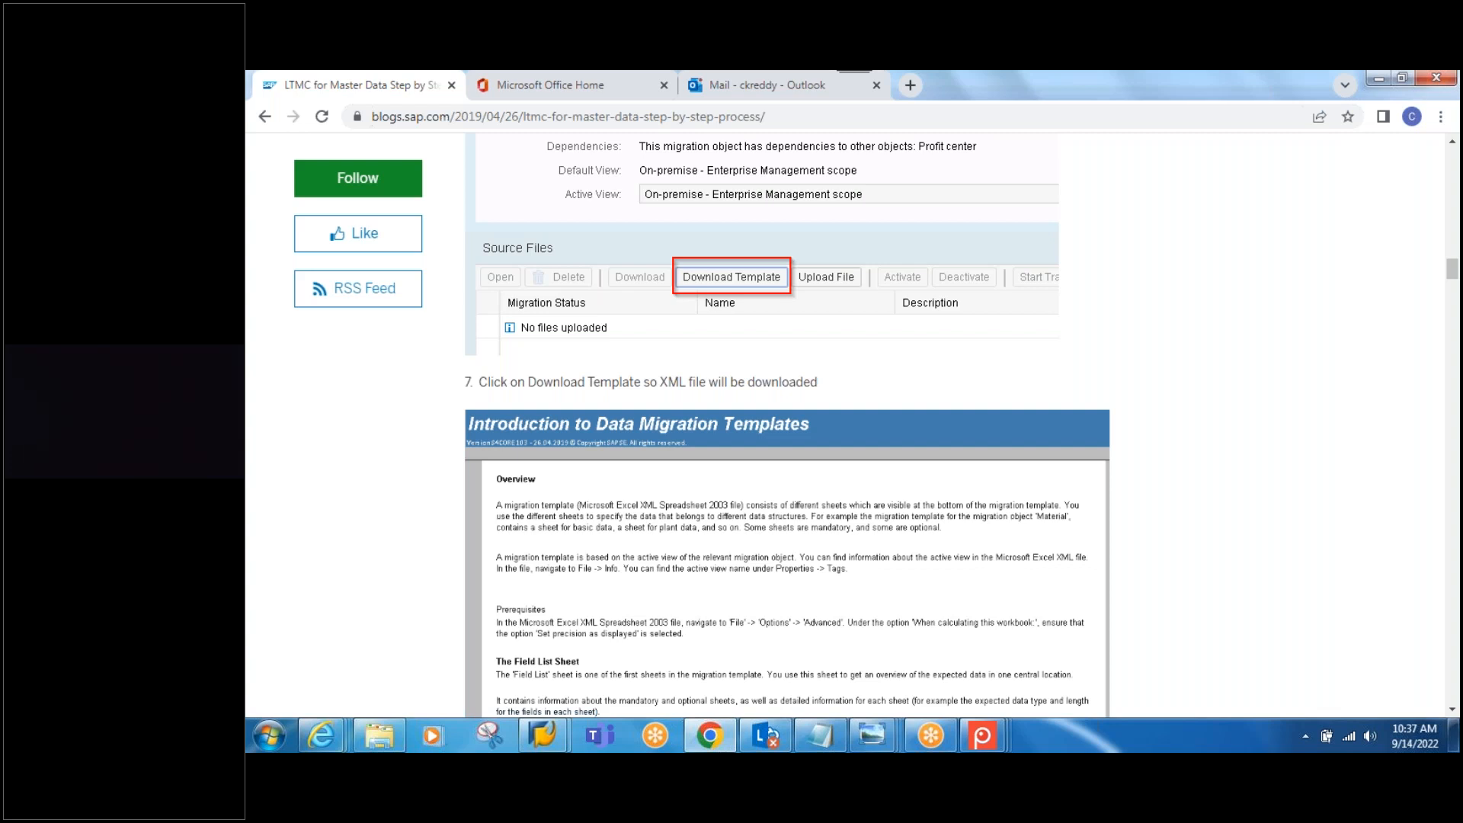
{"action": "left_click", "coordinate": [1452, 748]}
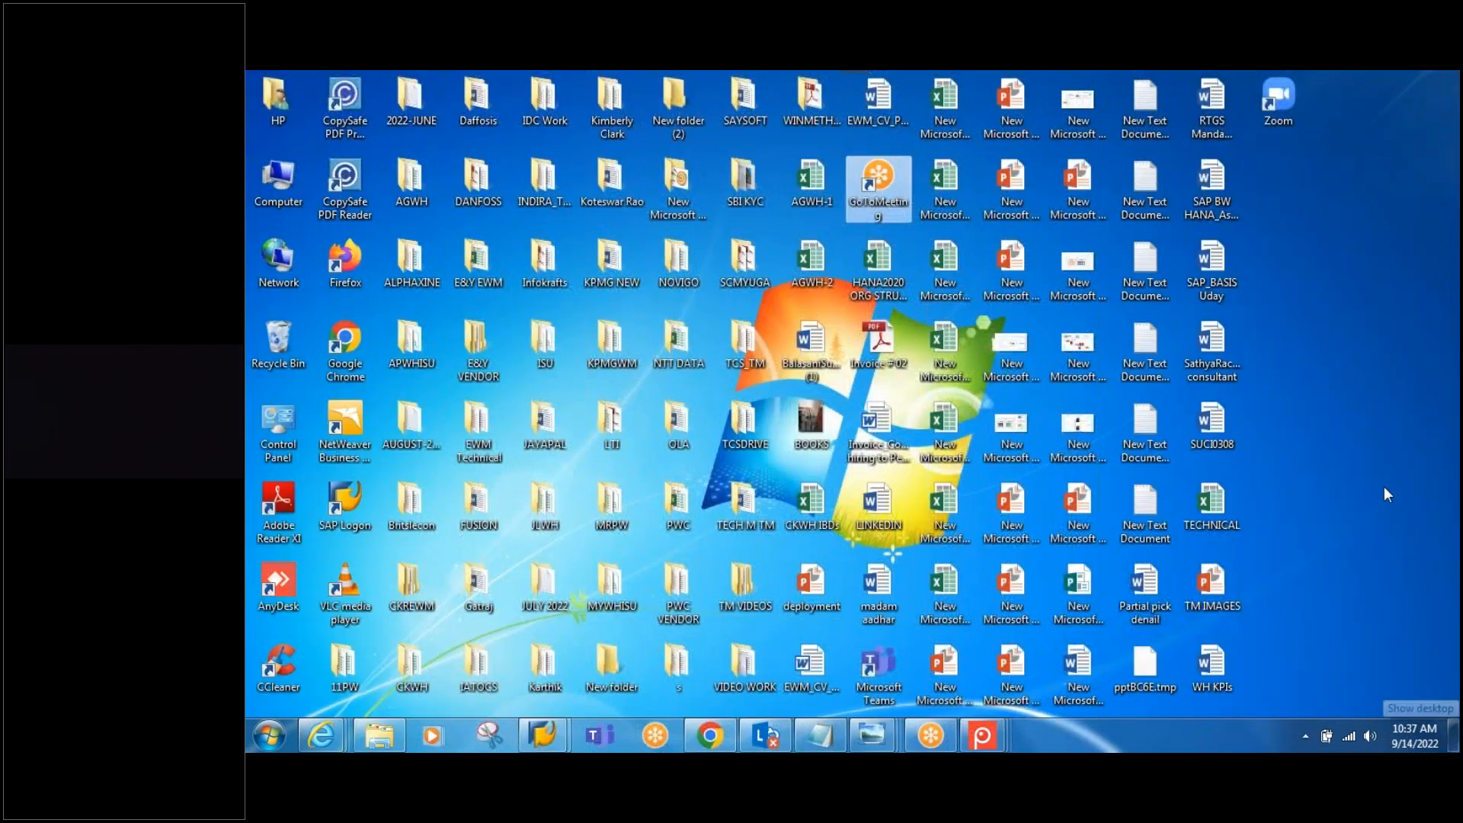
Step: Create 'New Microsoft Excel Worksheet (8)' on the desktop and open it maximised in Excel
{"action": "right_click", "coordinate": [1374, 427]}
{"action": "mouse_move", "coordinate": [1315, 616]}
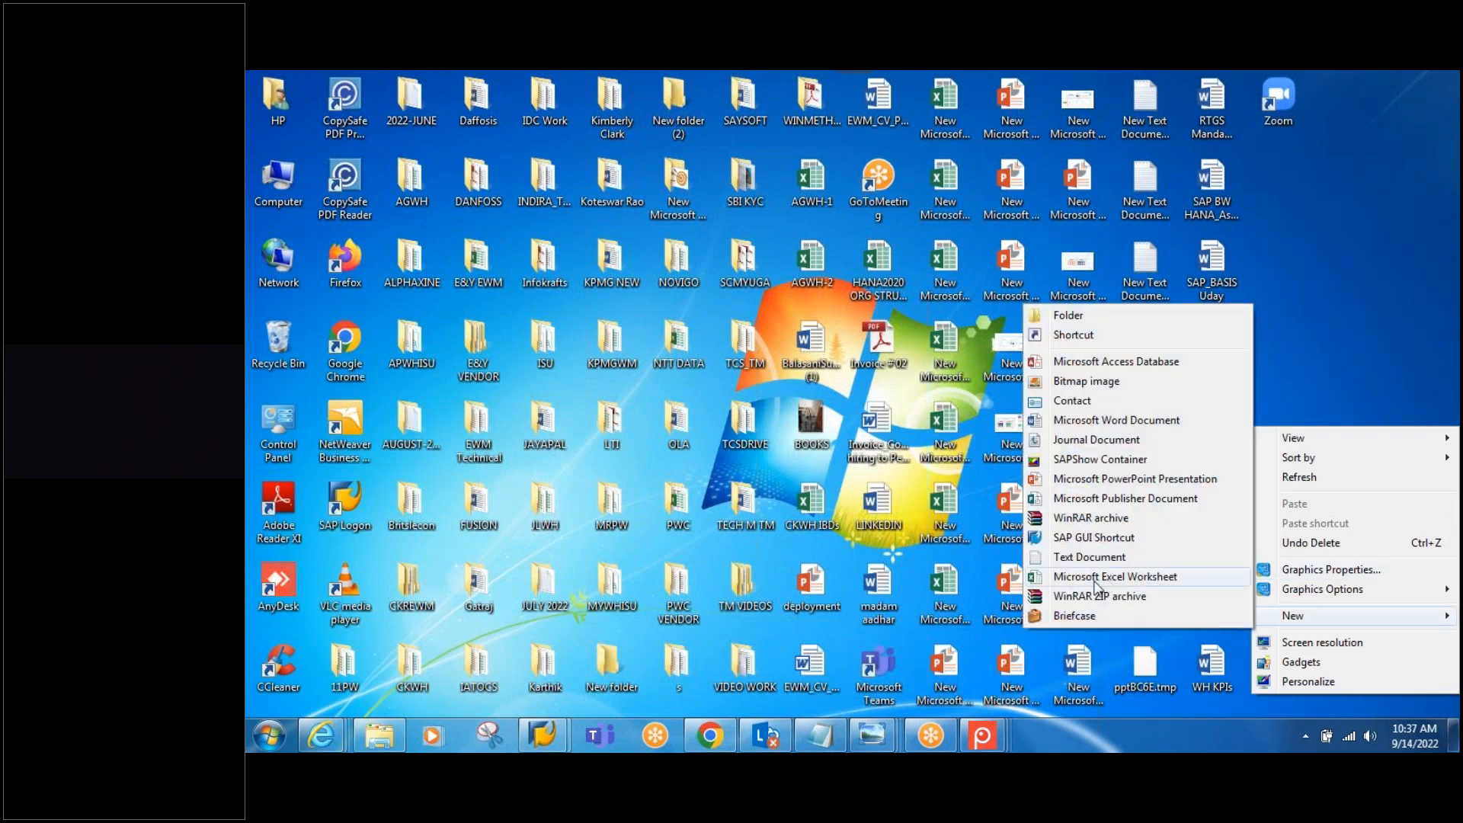
{"action": "left_click", "coordinate": [1095, 578]}
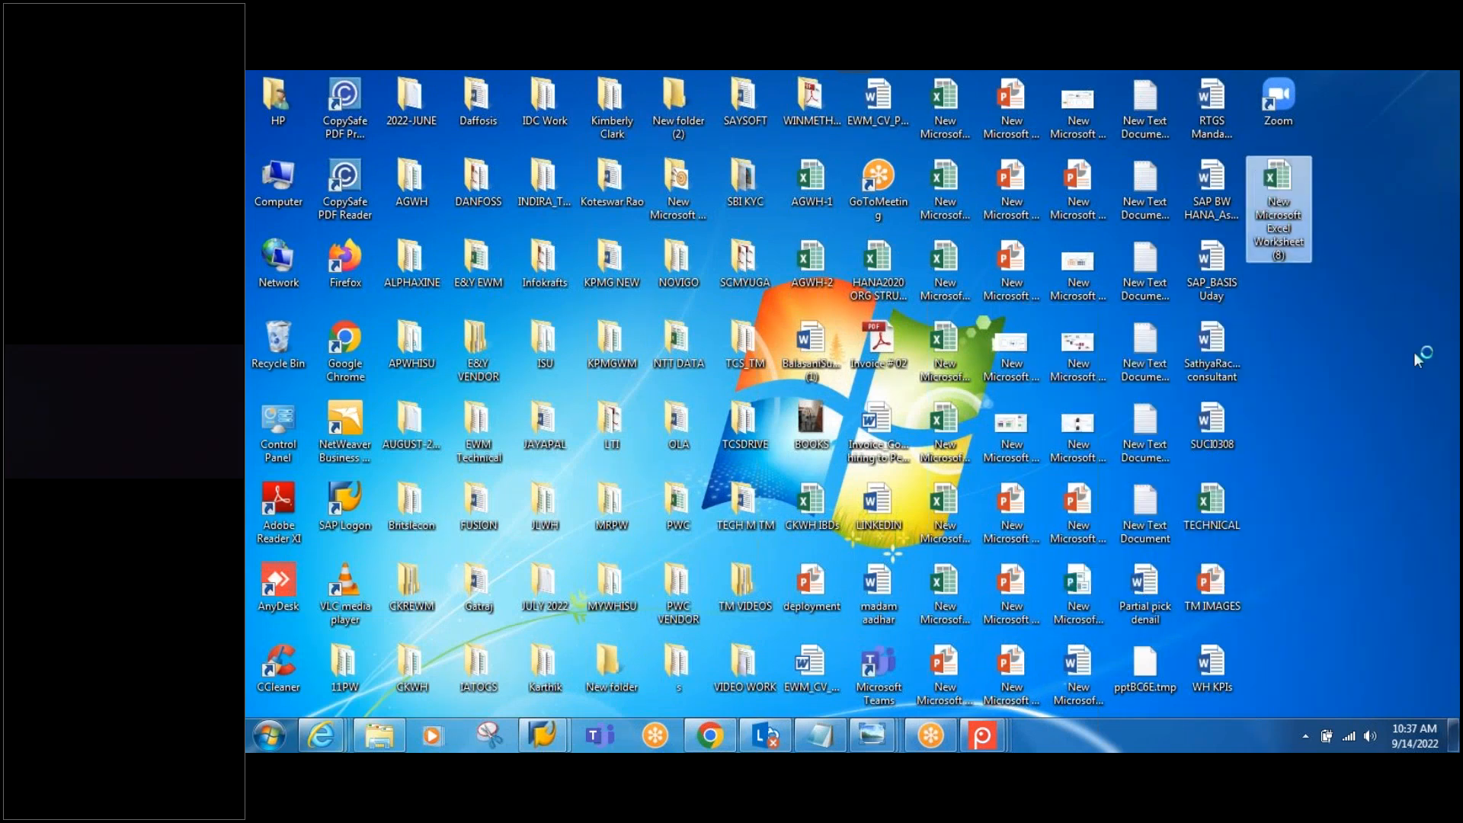
{"action": "key", "text": "Return"}
{"action": "left_click", "coordinate": [707, 144]}
Step: Dismiss Document Recovery and enter VENDOR in cell J8
{"action": "left_click", "coordinate": [430, 675]}
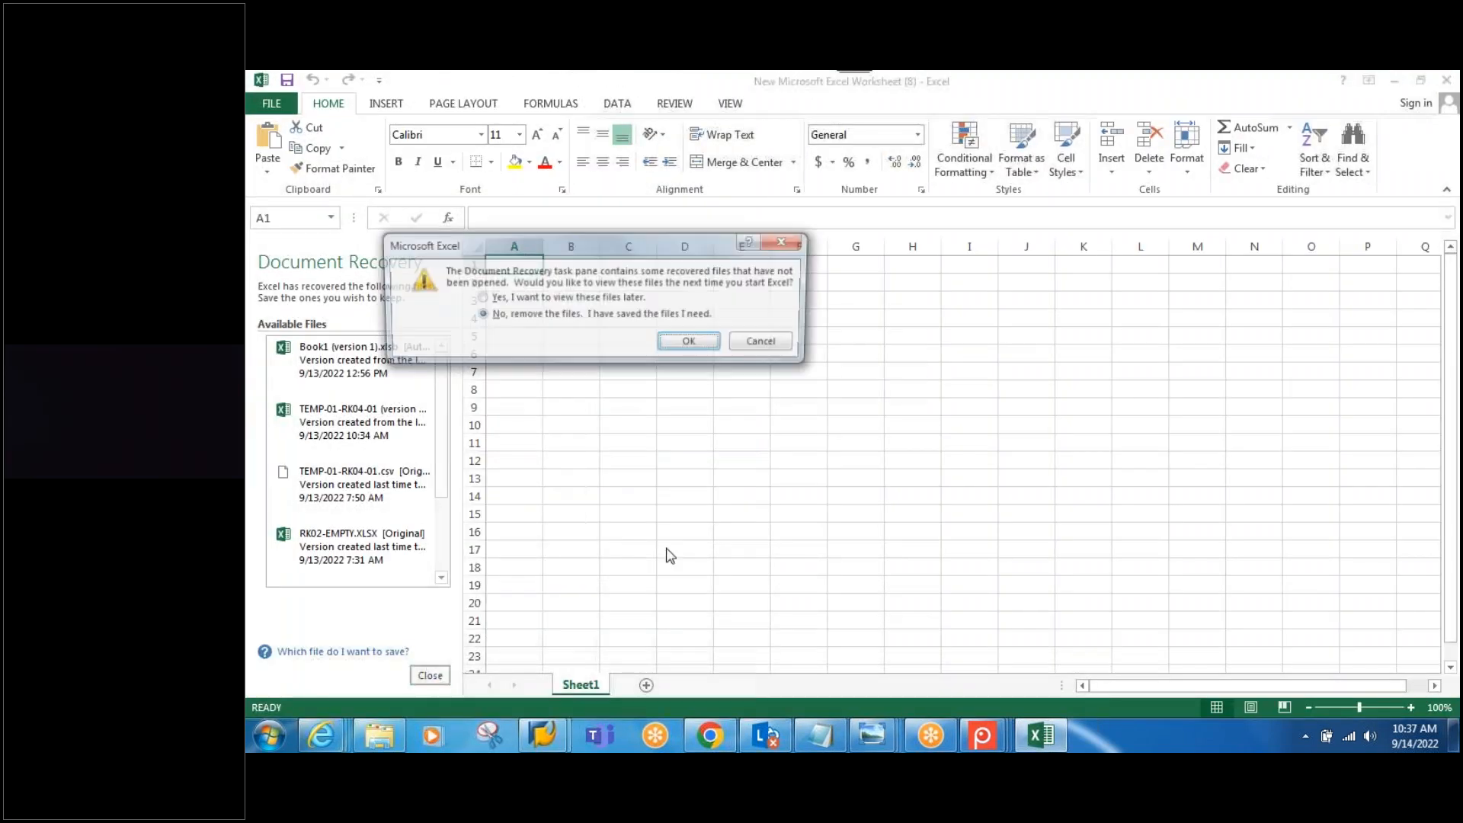
{"action": "left_click", "coordinate": [699, 344]}
{"action": "left_click", "coordinate": [796, 390]}
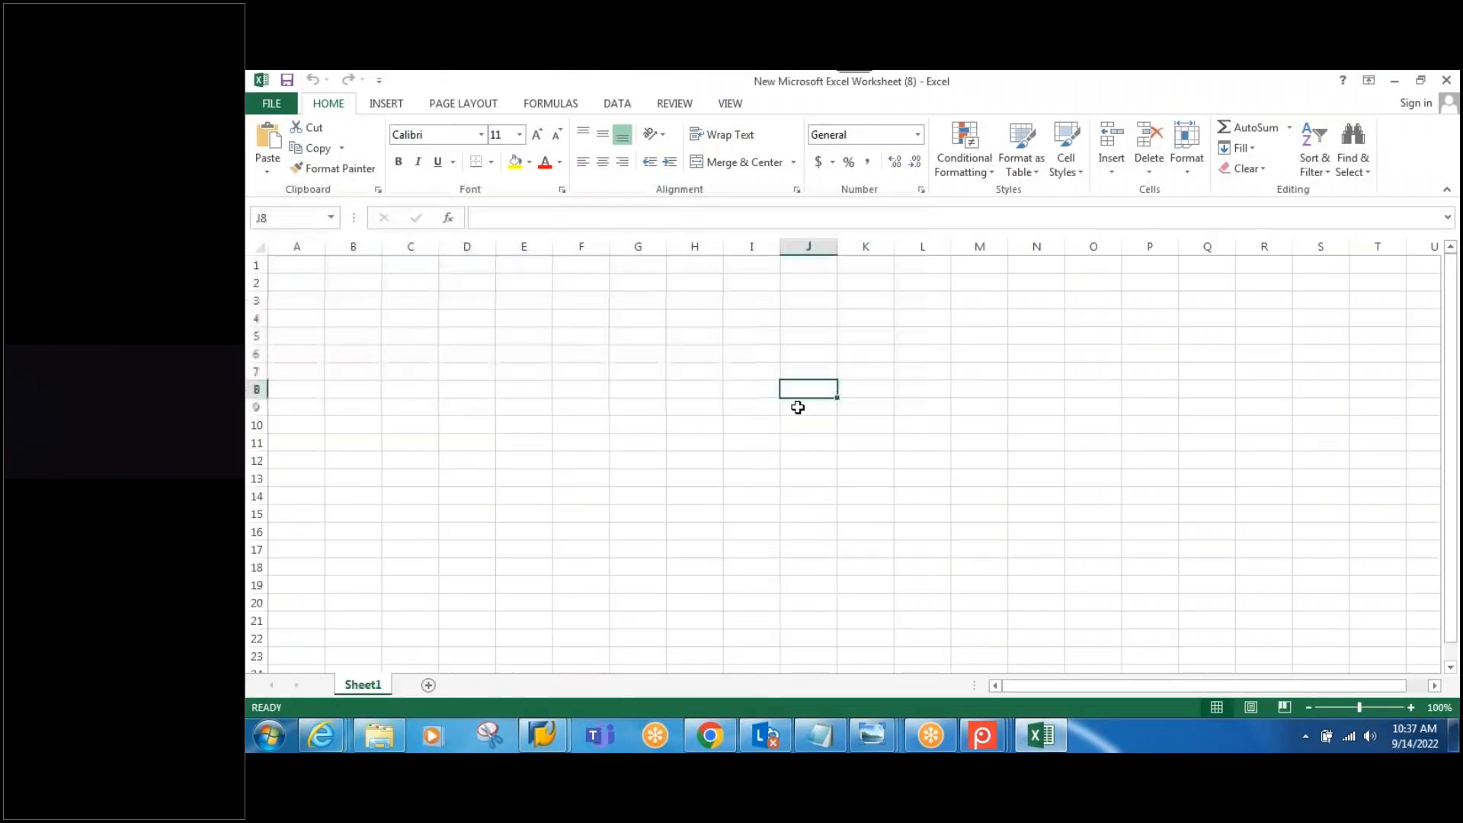
{"action": "type", "text": "VENDOR"}
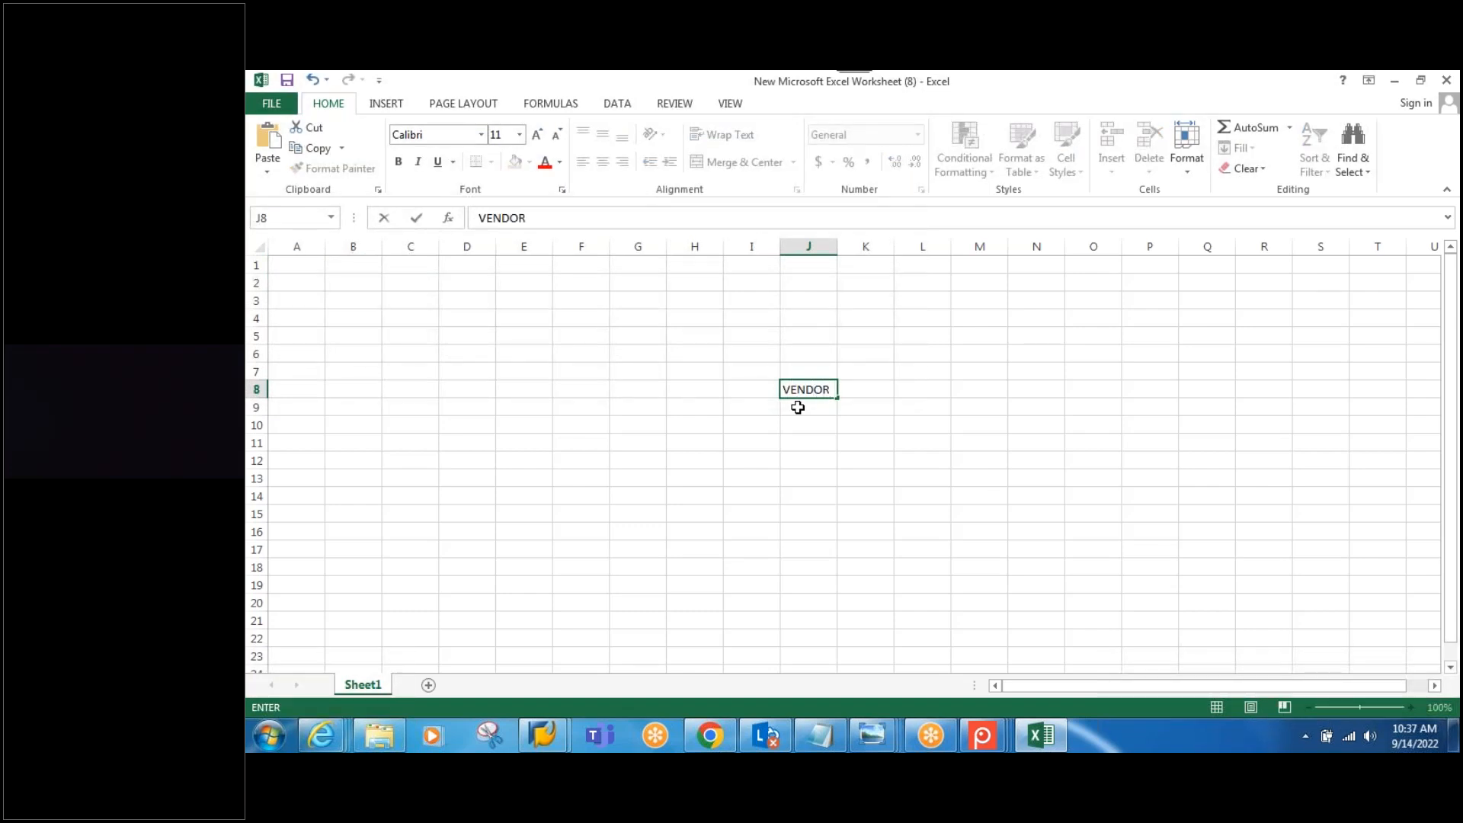
{"action": "key", "text": "Return"}
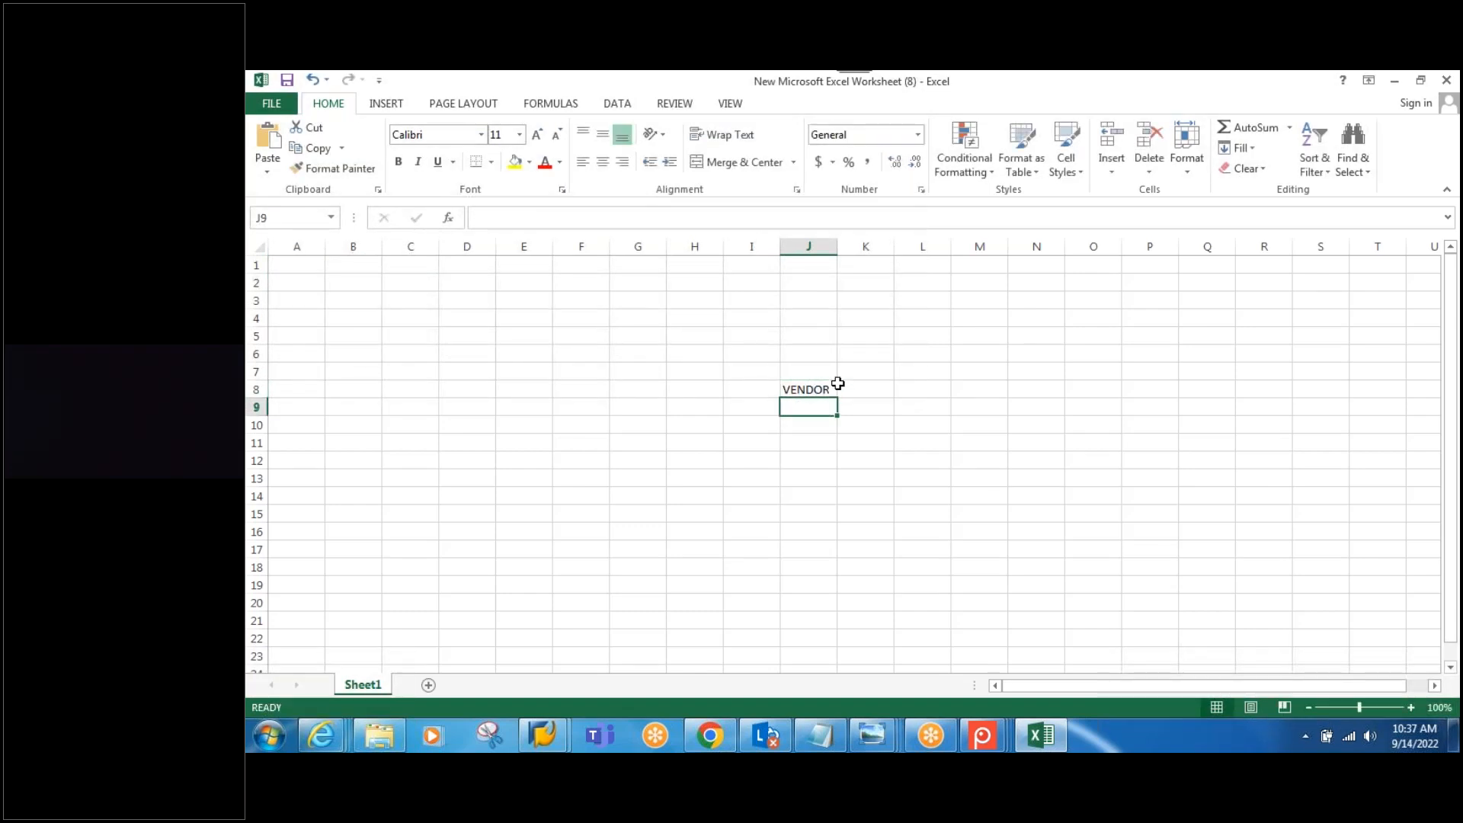
Step: Add headers DECENTRALISED in K7 and HANA Embedded EWM in L7, autofit both columns, and select K7:L7
{"action": "left_click", "coordinate": [879, 371]}
{"action": "type", "text": "DECE"}
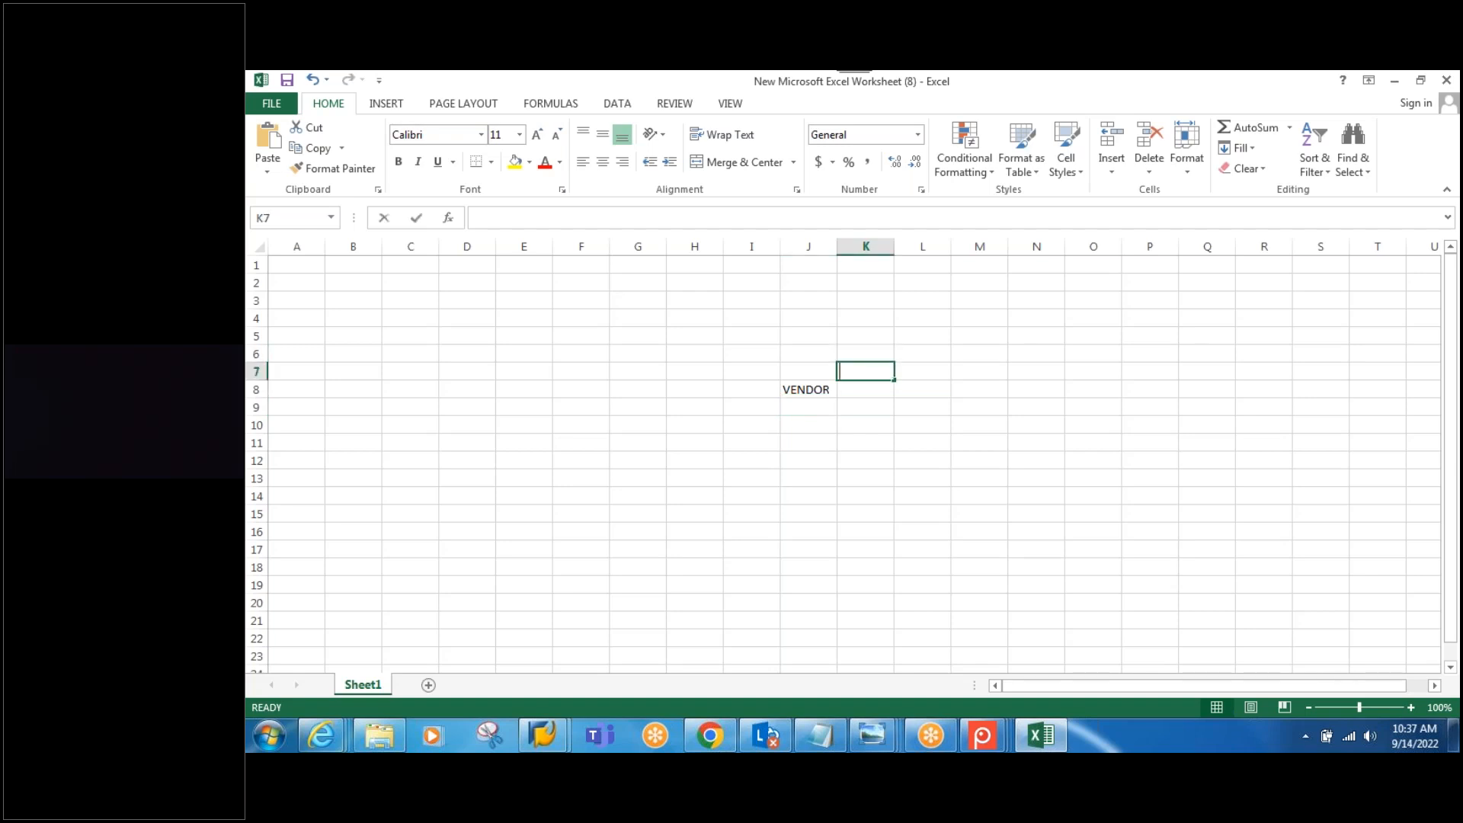
{"action": "type", "text": "NTRA"}
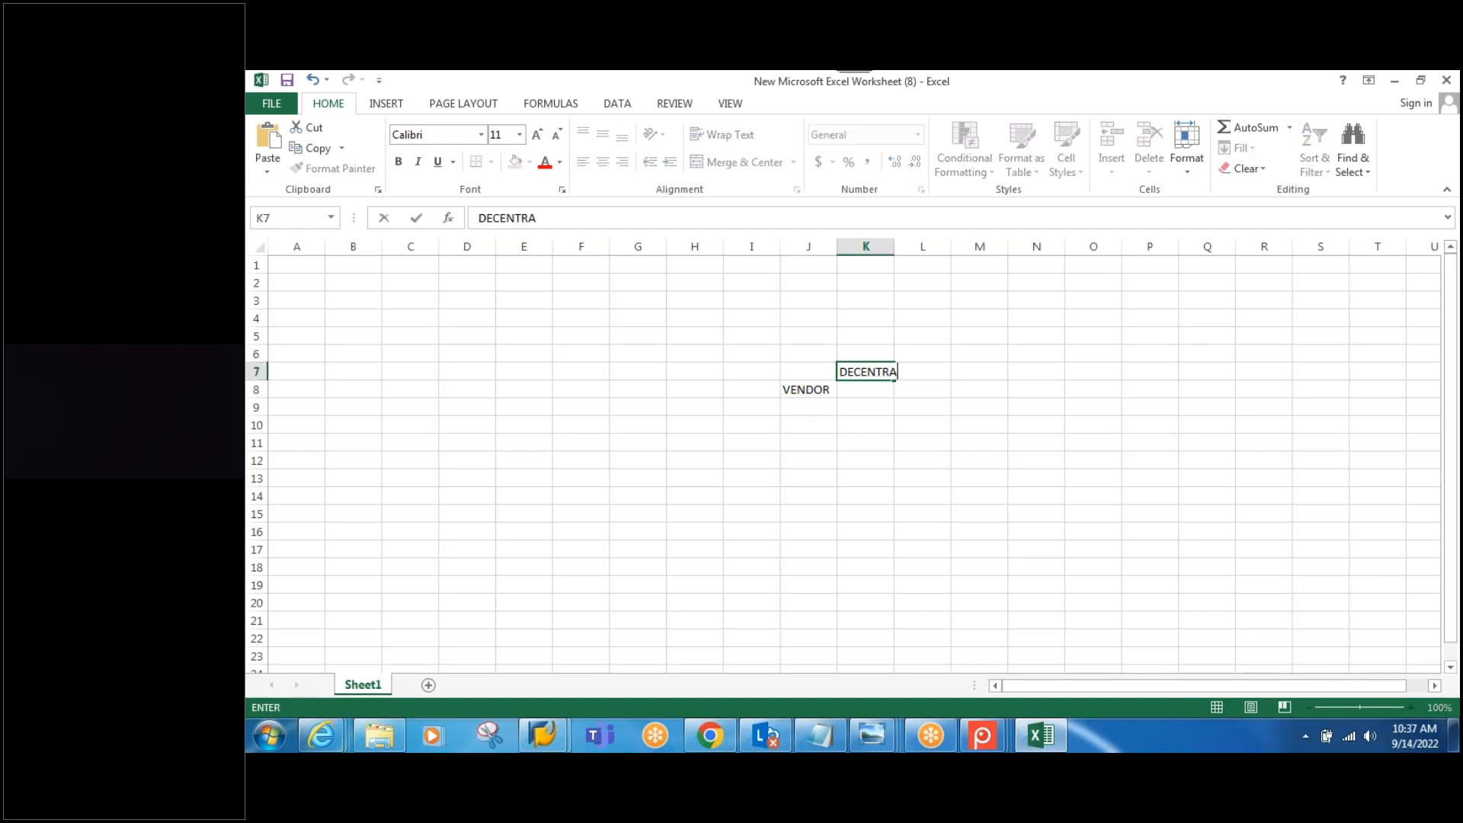
{"action": "type", "text": "LISED"}
{"action": "left_click", "coordinate": [886, 247]}
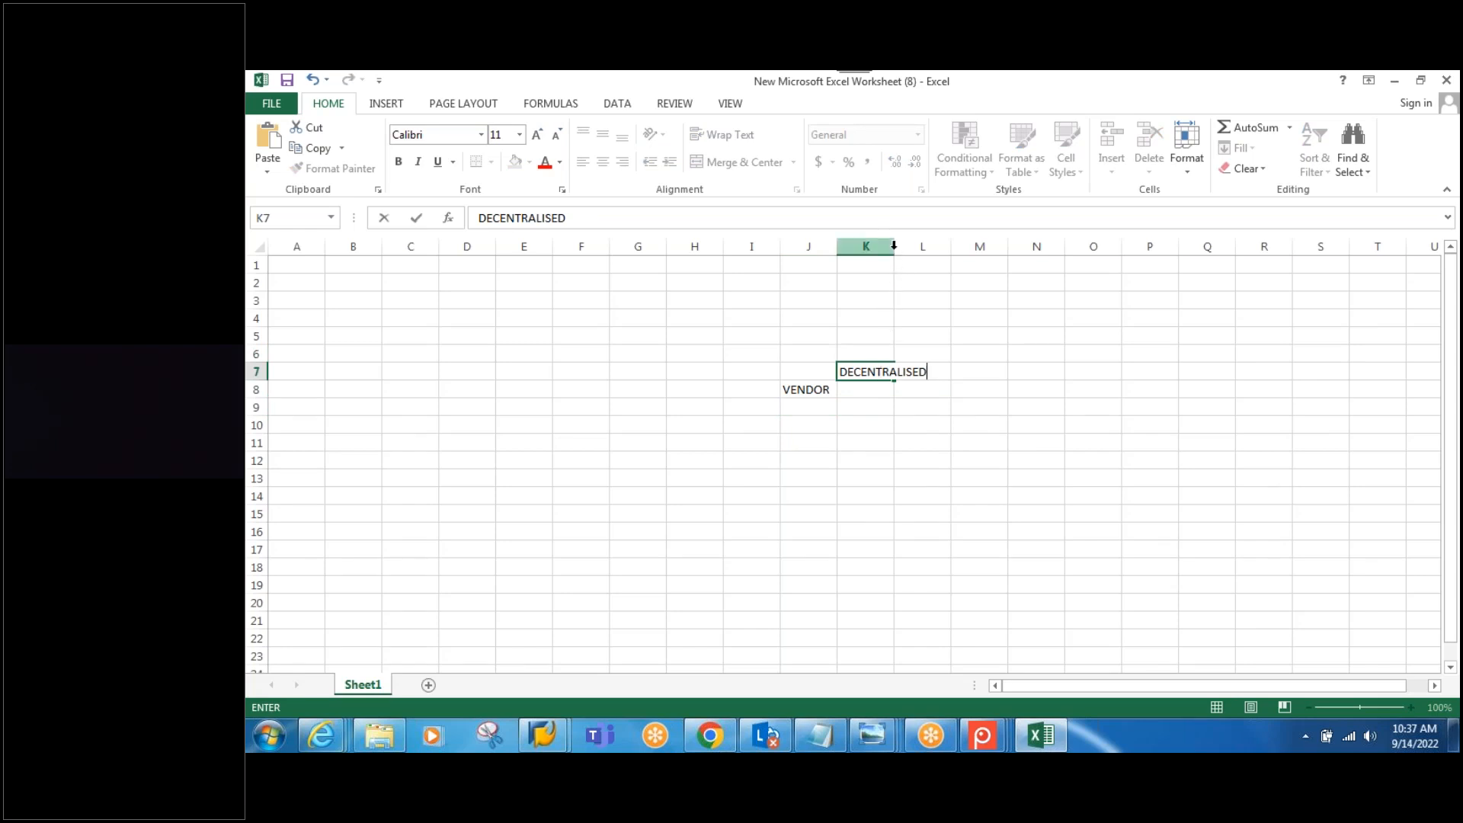
{"action": "double_click", "coordinate": [894, 246]}
{"action": "left_click", "coordinate": [990, 380]}
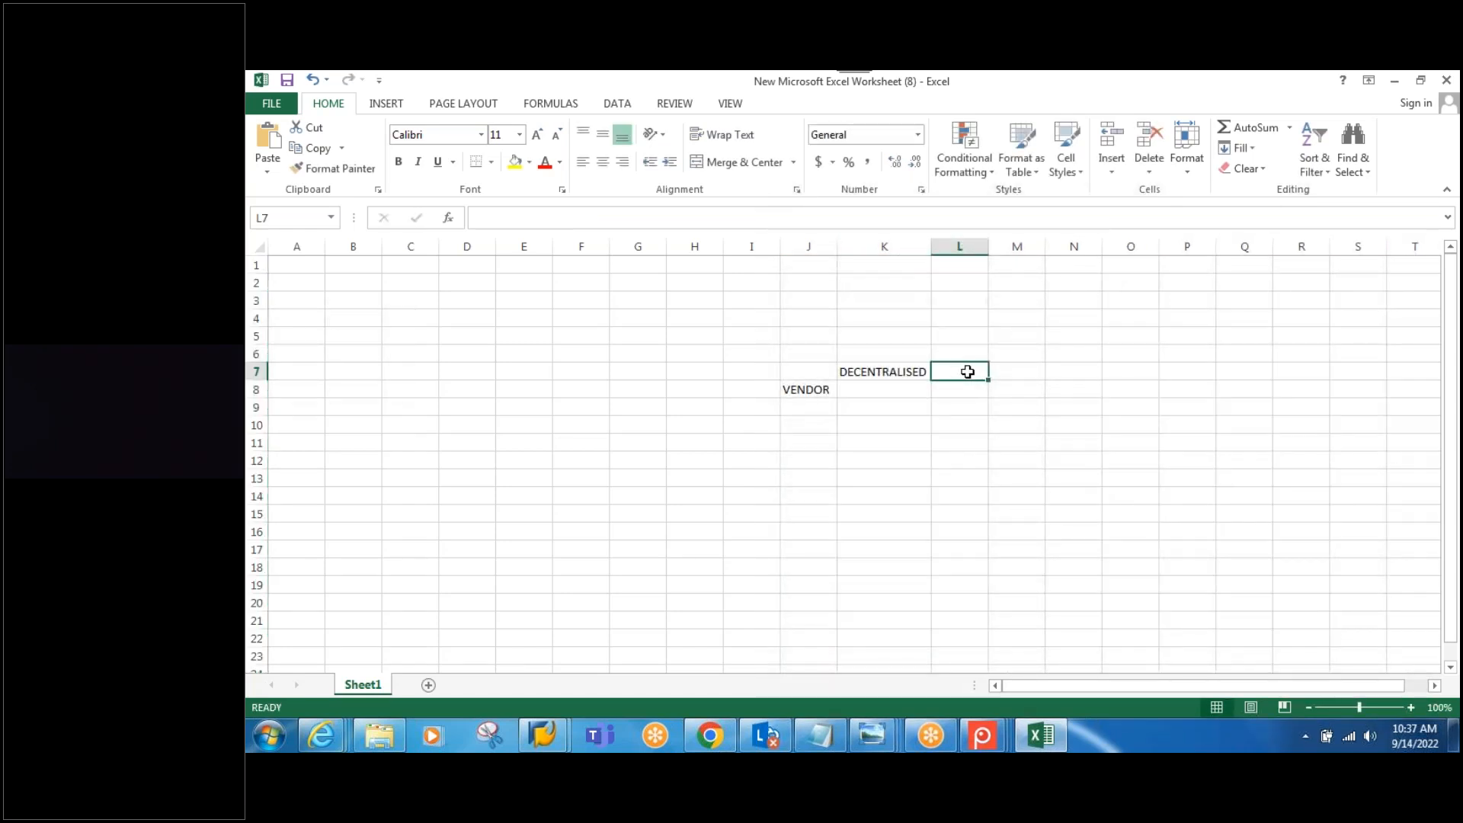
{"action": "type", "text": "HANA"}
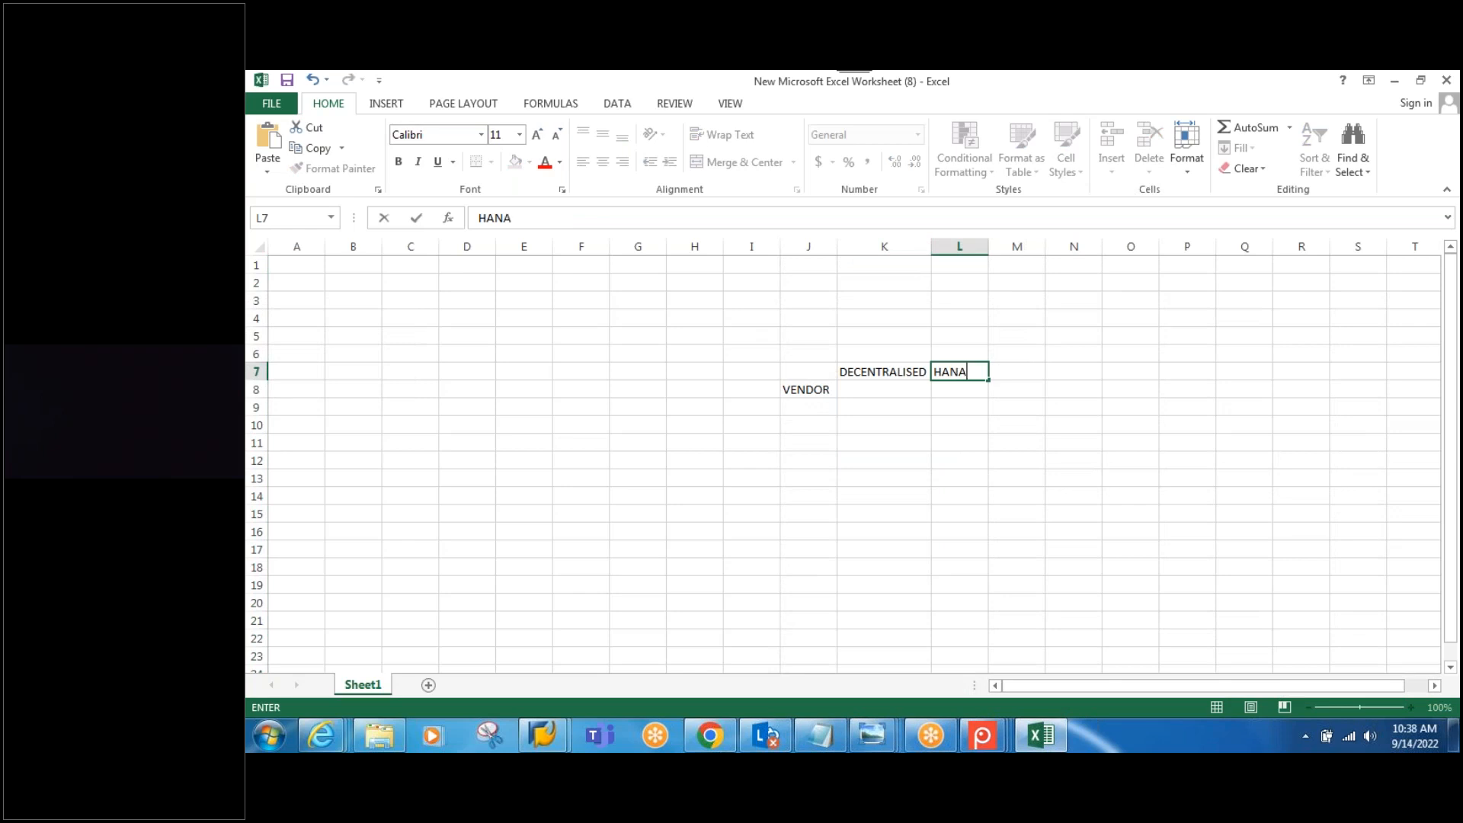
{"action": "type", "text": " Embedded EWM"}
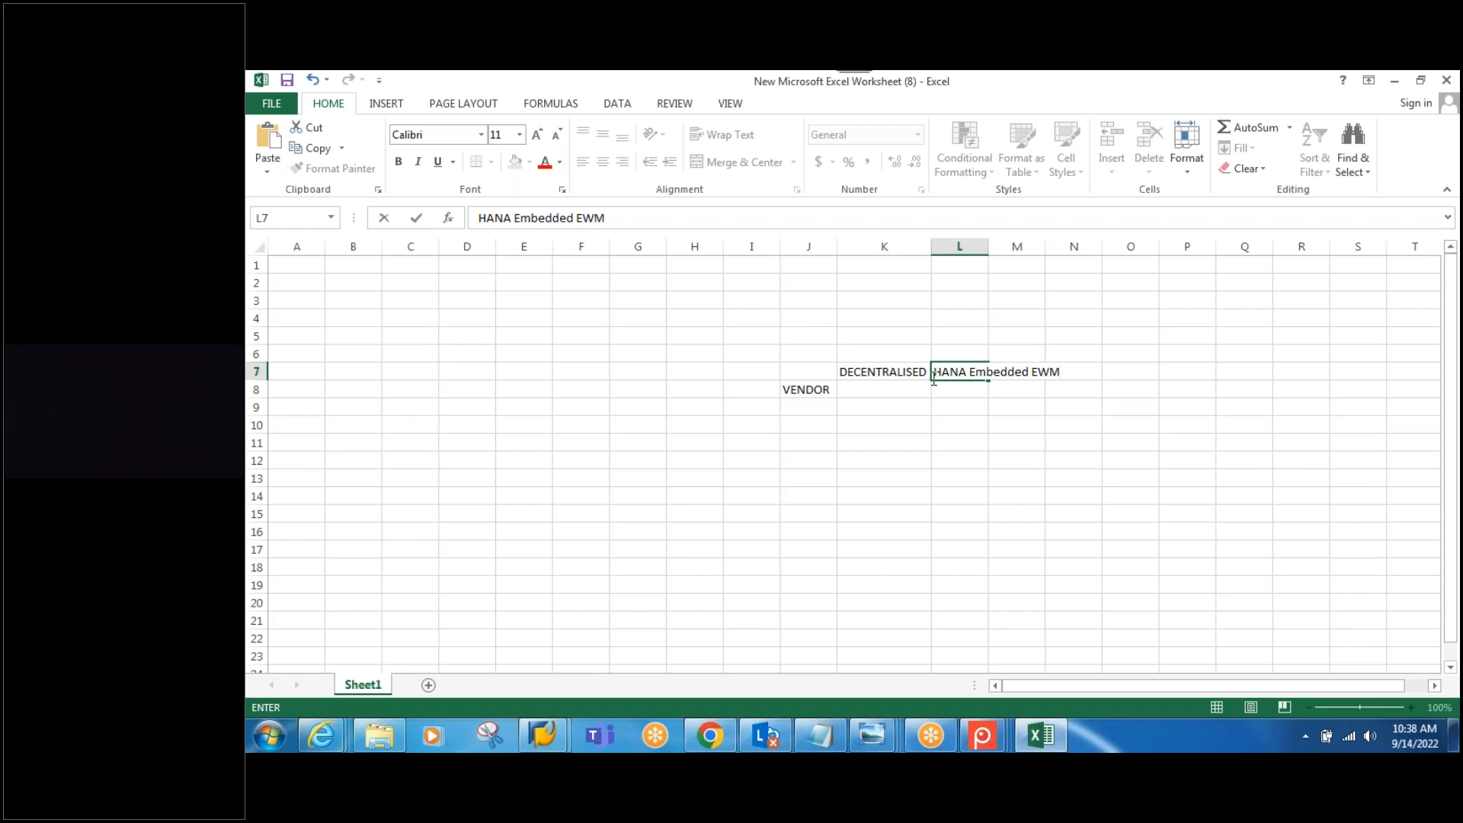
{"action": "left_click", "coordinate": [994, 247]}
{"action": "double_click", "coordinate": [988, 246]}
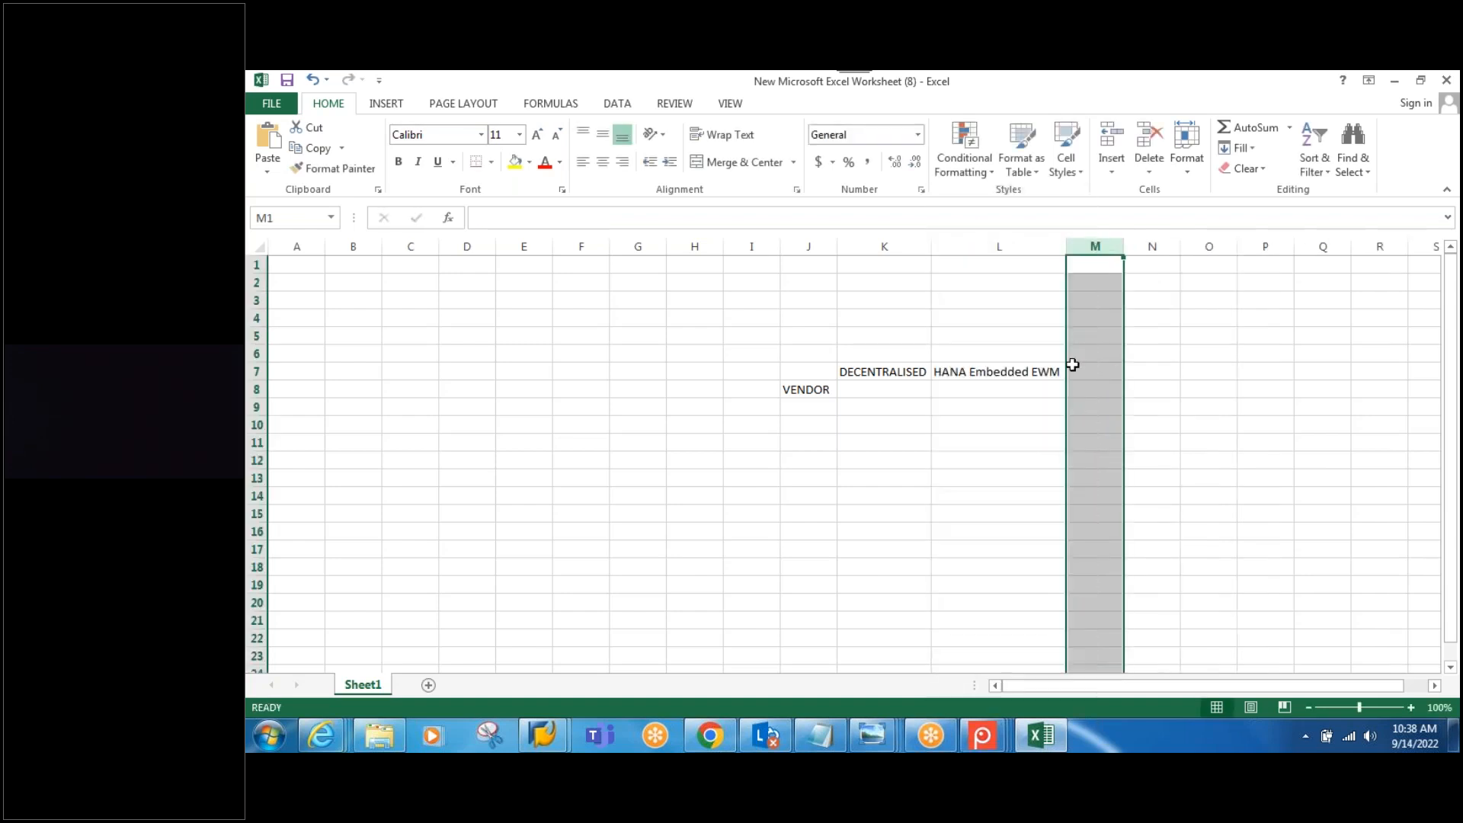
{"action": "left_click", "coordinate": [1027, 373]}
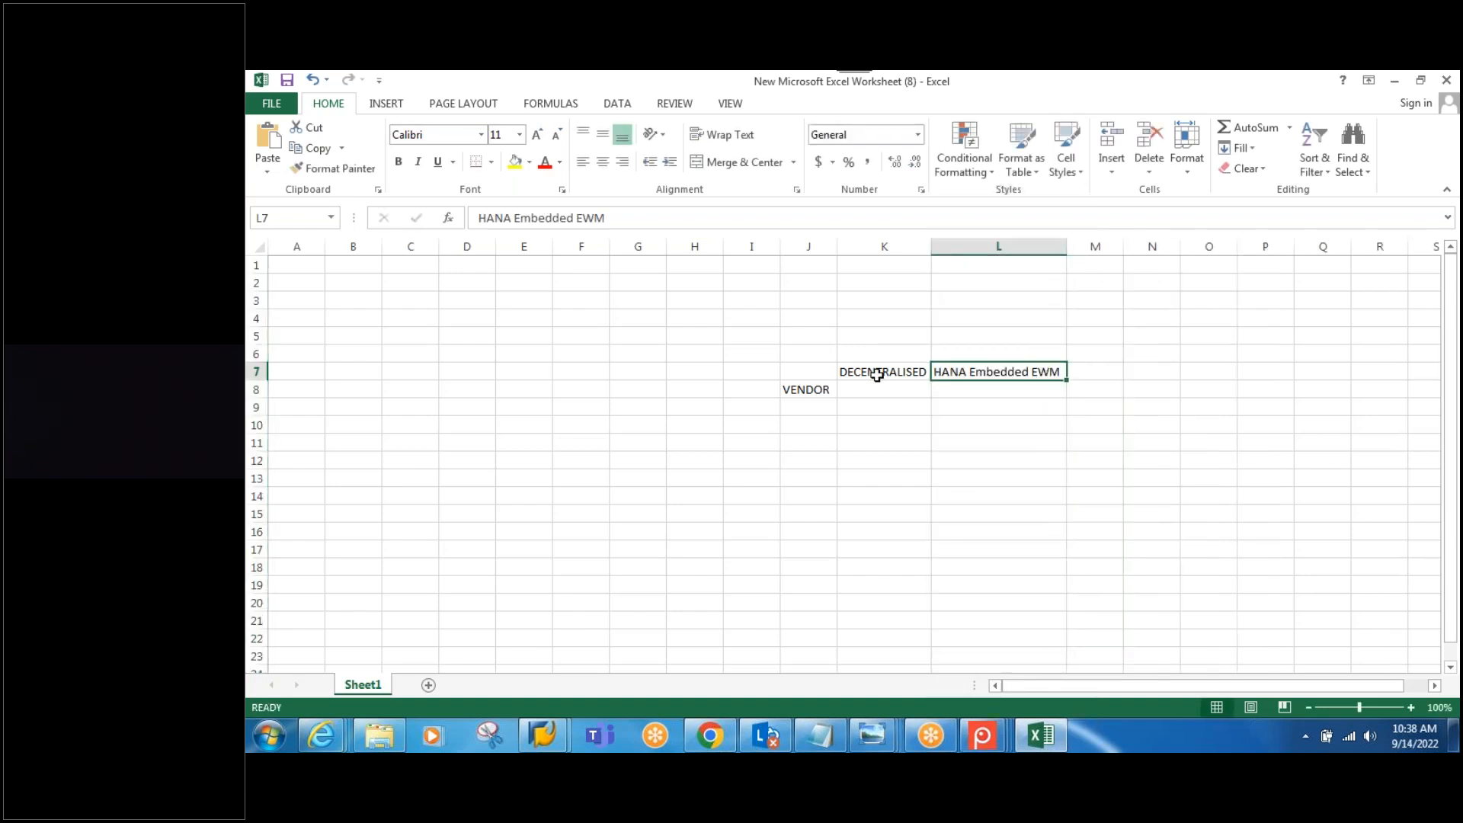
{"action": "left_click_drag", "start_coordinate": [877, 374], "coordinate": [1002, 370]}
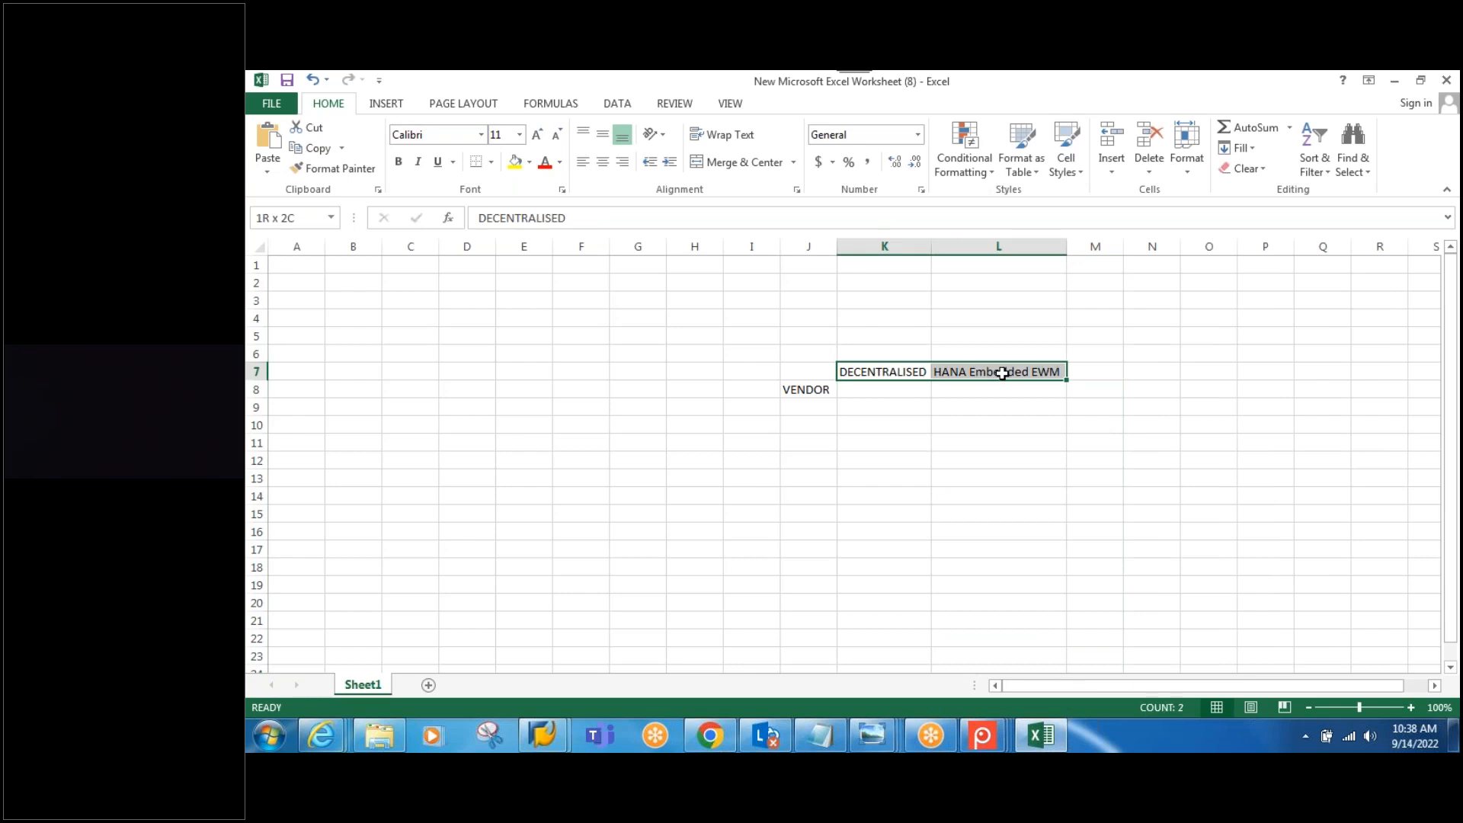
Step: Make the K7:L7 headers bold with a yellow fill, then return to cell J8
{"action": "left_click", "coordinate": [398, 161]}
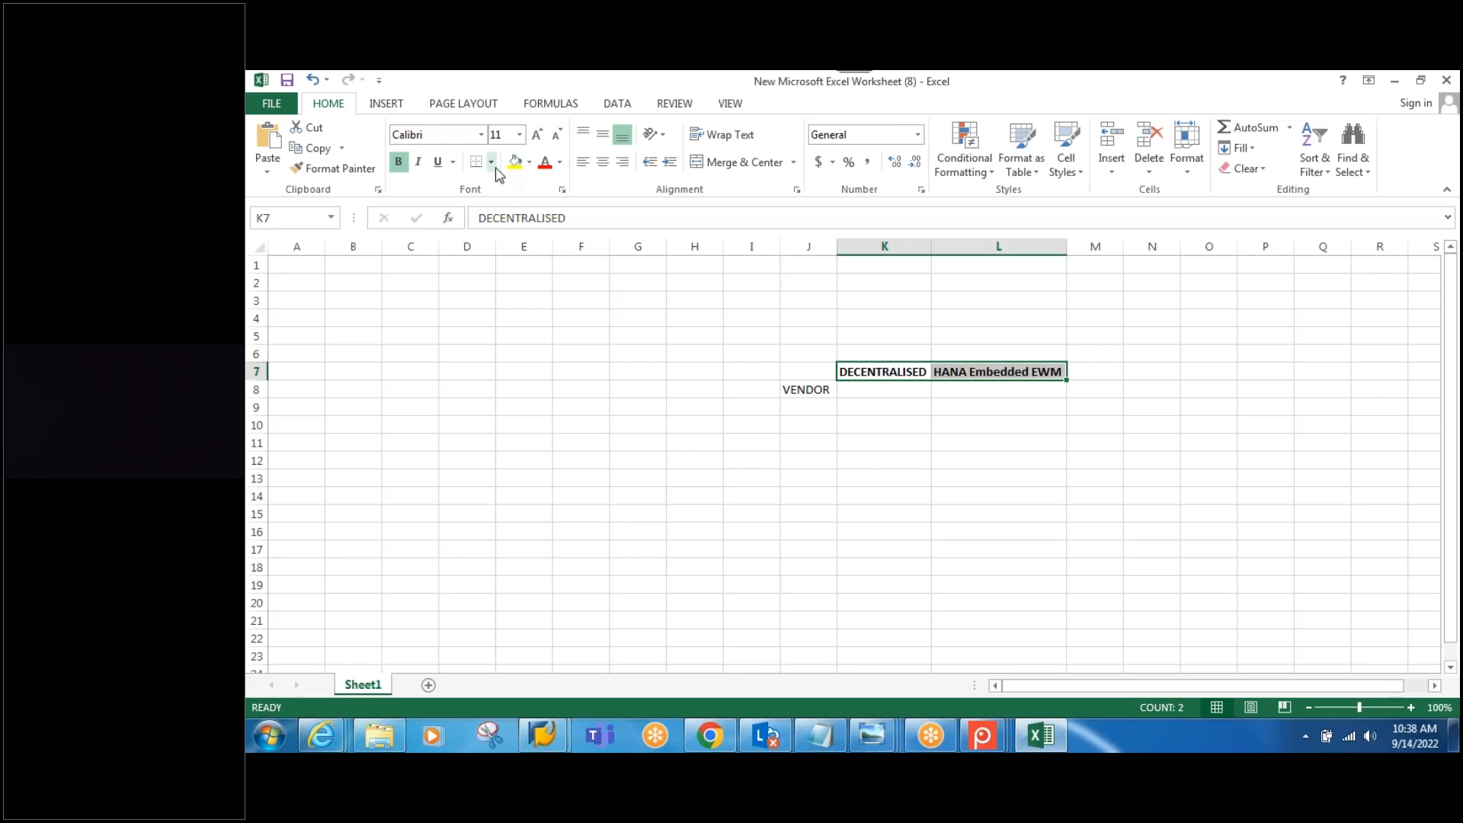
{"action": "left_click", "coordinate": [516, 162]}
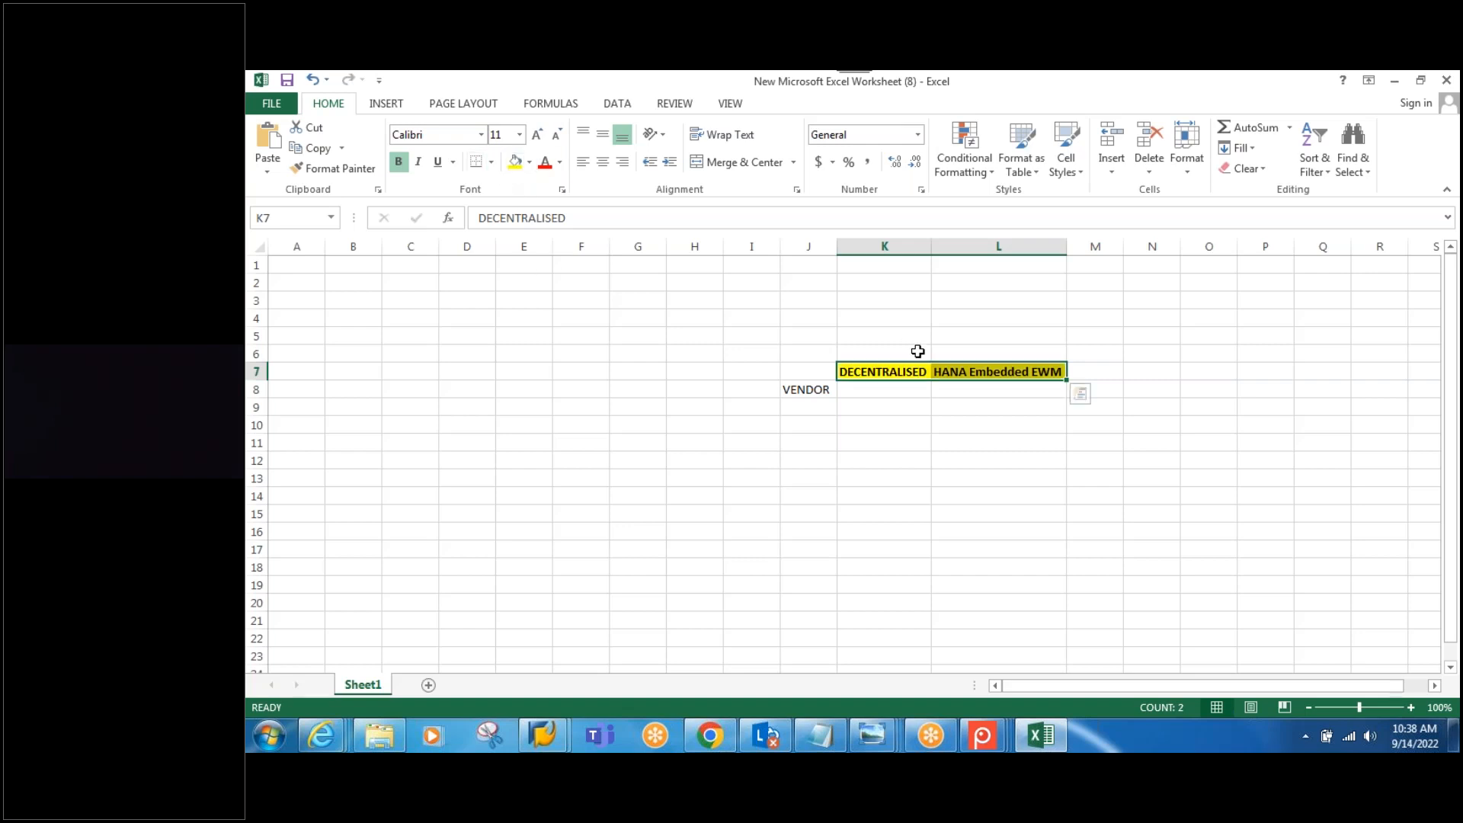
{"action": "left_click", "coordinate": [988, 391]}
{"action": "left_click", "coordinate": [878, 388]}
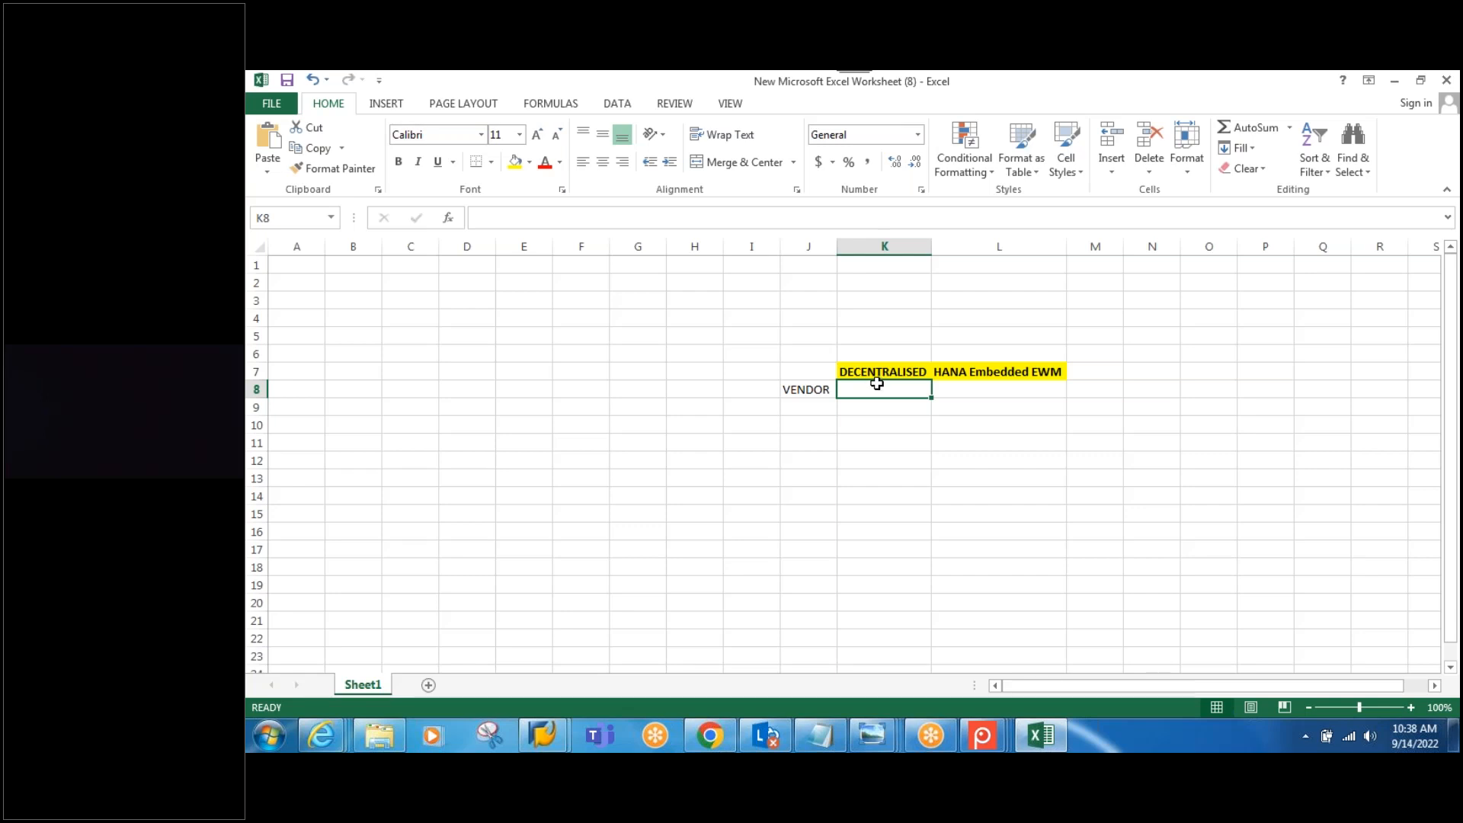
{"action": "left_click", "coordinate": [805, 393]}
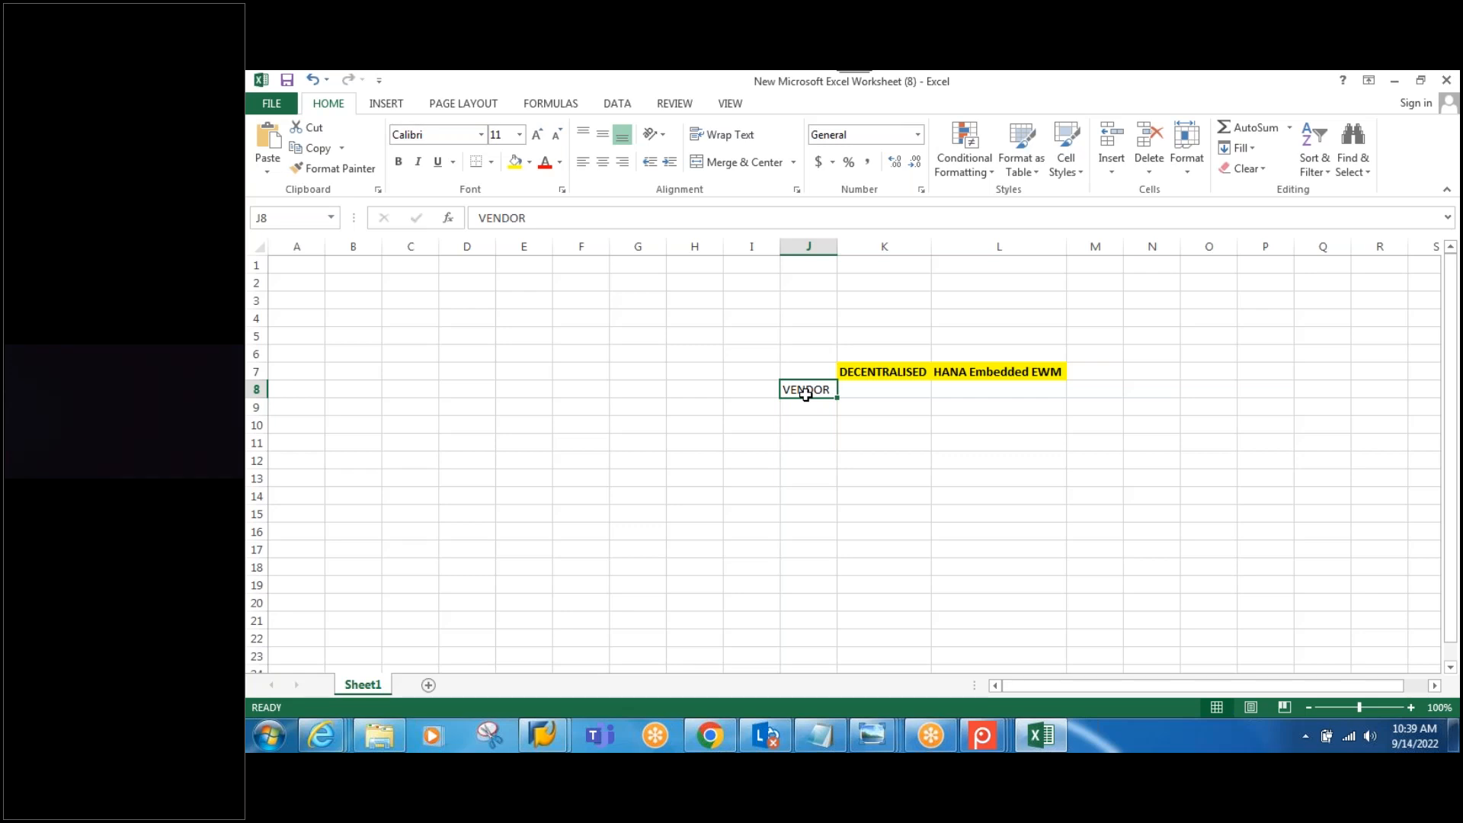
Step: Enter 'BP ( ID TYPE :CRM004)' in K8 for VENDOR and autofit column K
{"action": "left_click", "coordinate": [577, 221]}
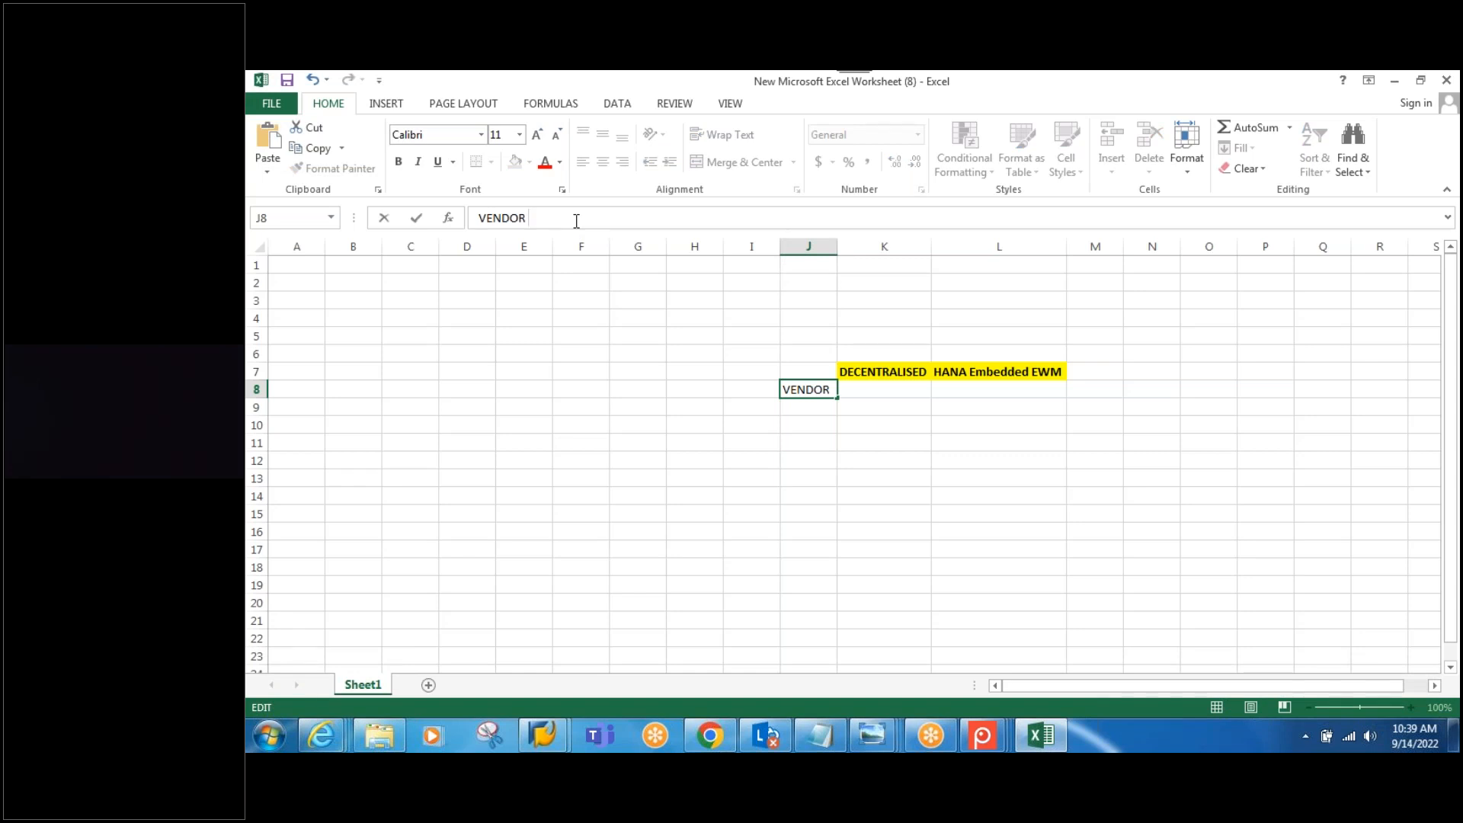
{"action": "left_click", "coordinate": [869, 387]}
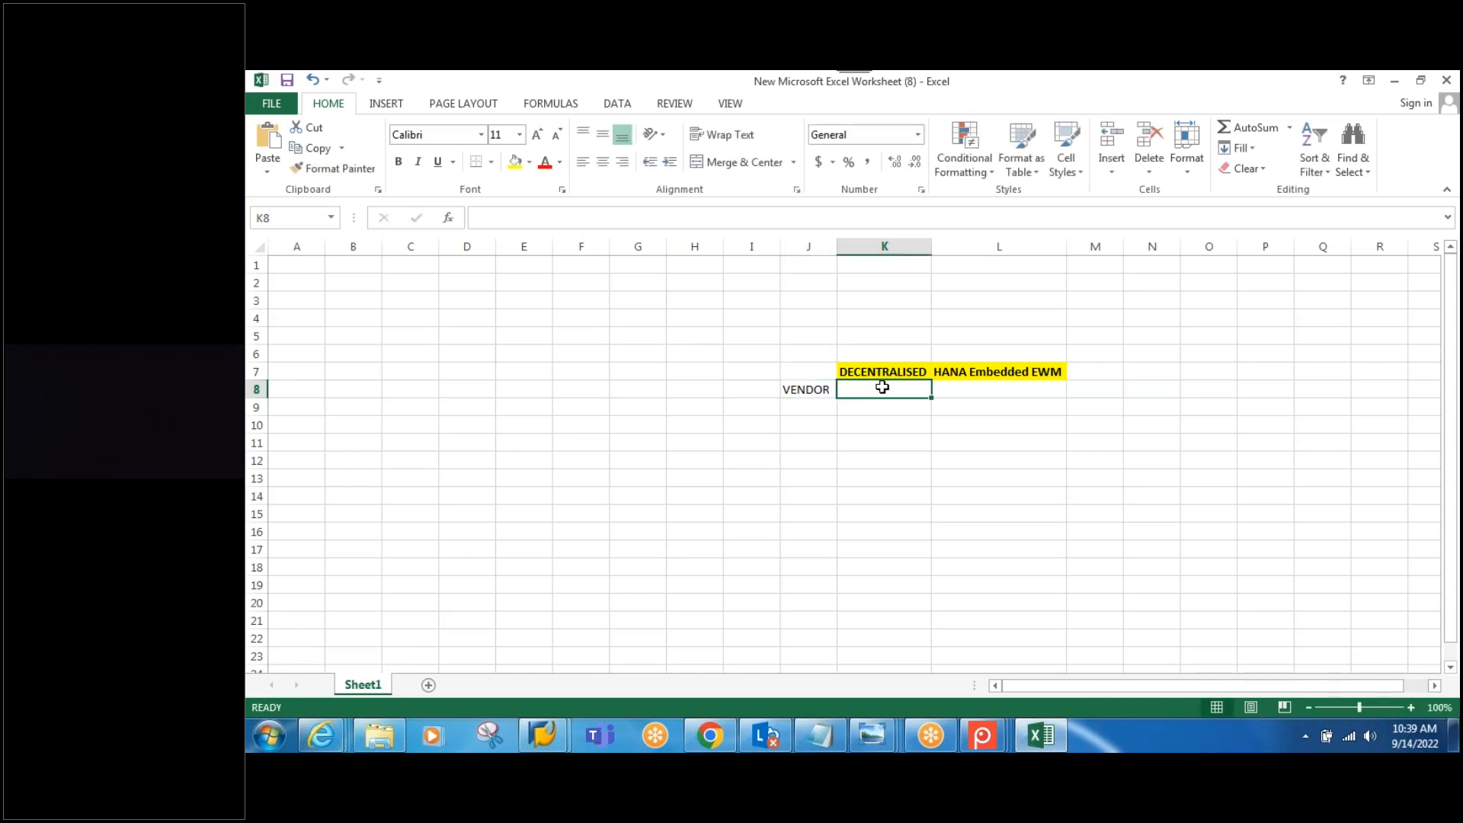
{"action": "type", "text": "BP ("}
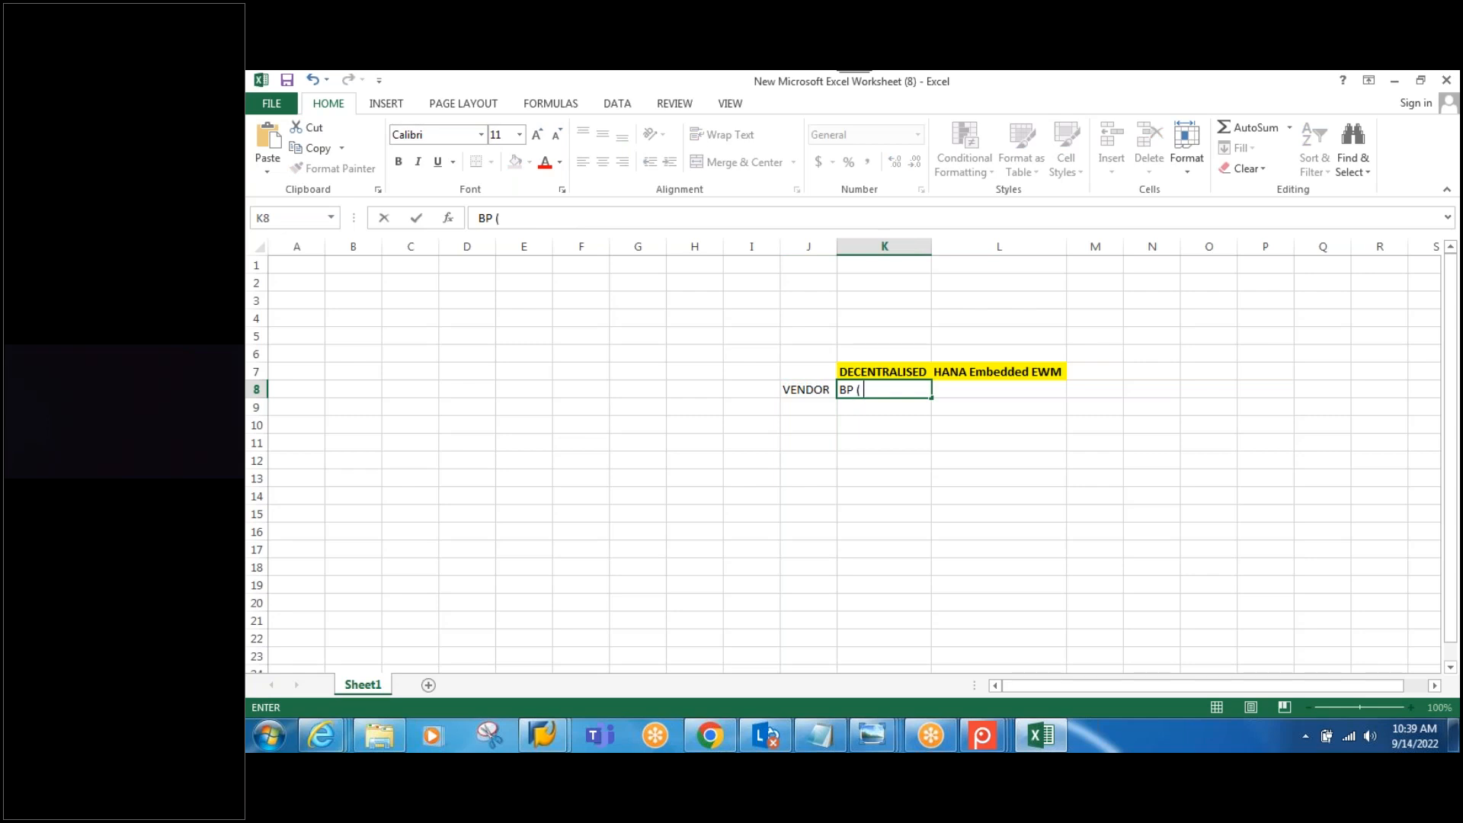
{"action": "type", "text": " ID TYPE :CRM0"}
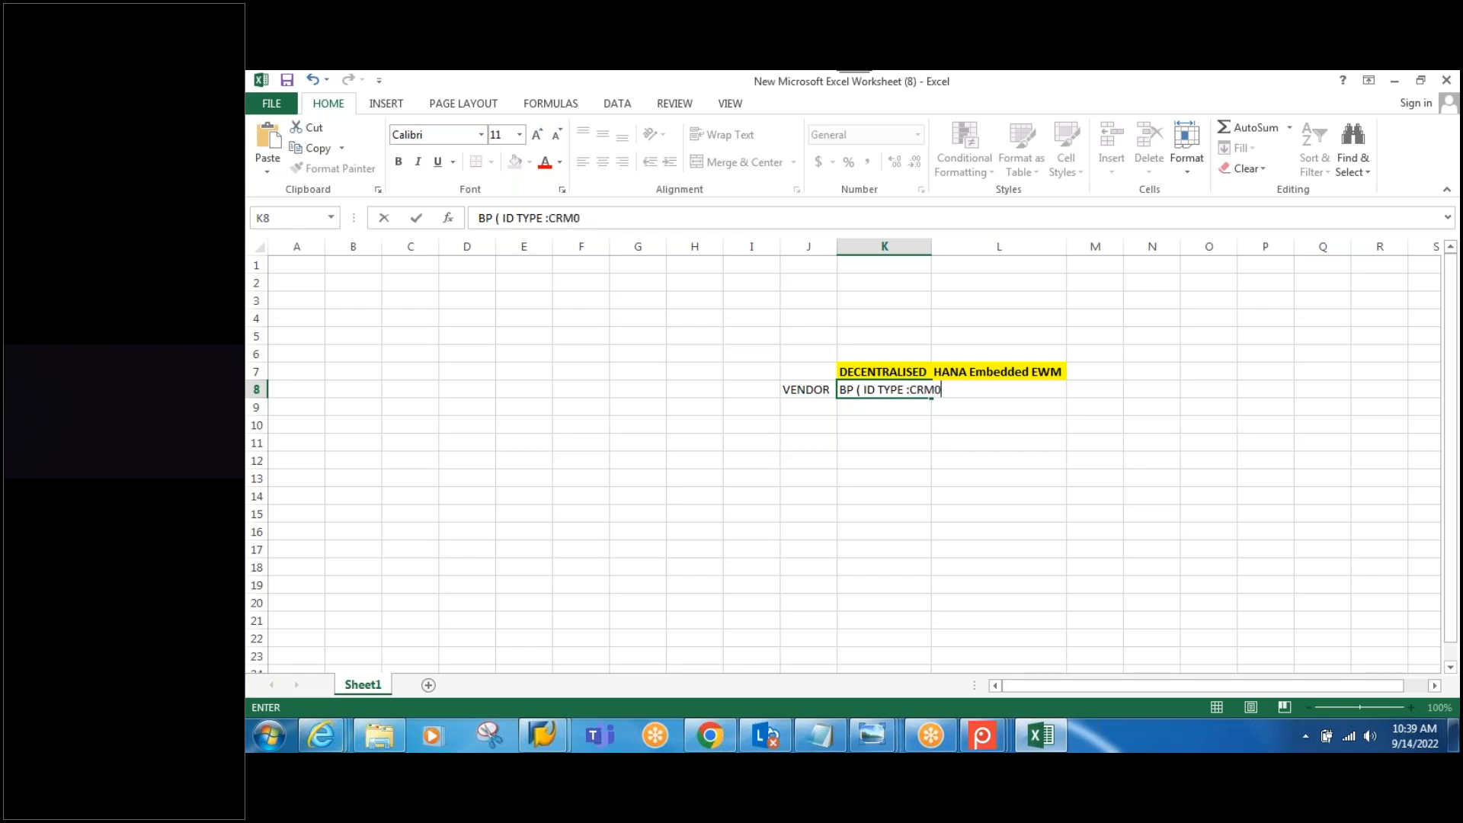
{"action": "type", "text": "04)"}
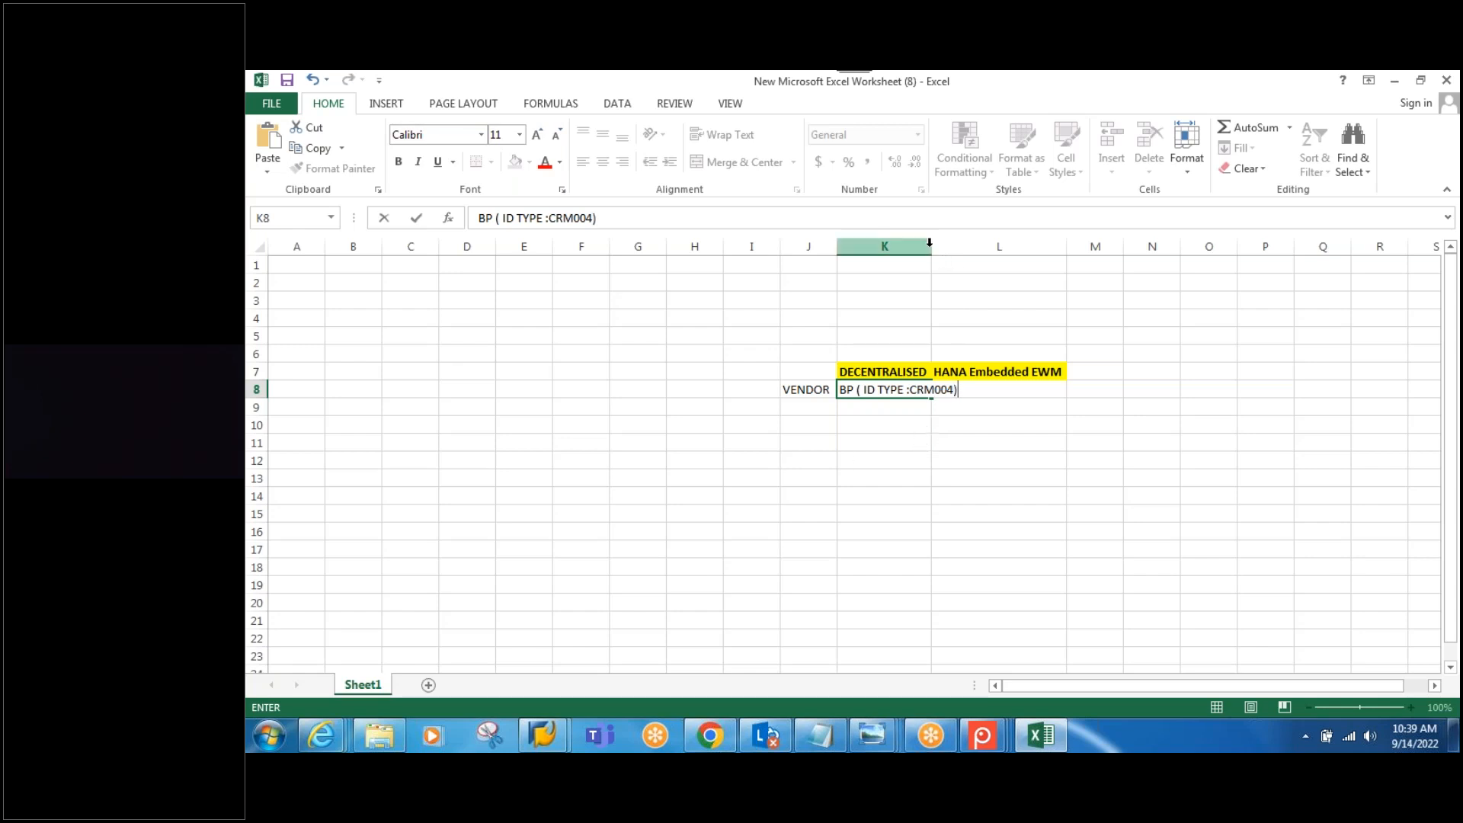
{"action": "left_click", "coordinate": [899, 246]}
{"action": "double_click", "coordinate": [931, 246]}
Step: Enter 'BP Roles , 000000, FLVN00,FLVN01' in L8 and autofit column L
{"action": "double_click", "coordinate": [1009, 390]}
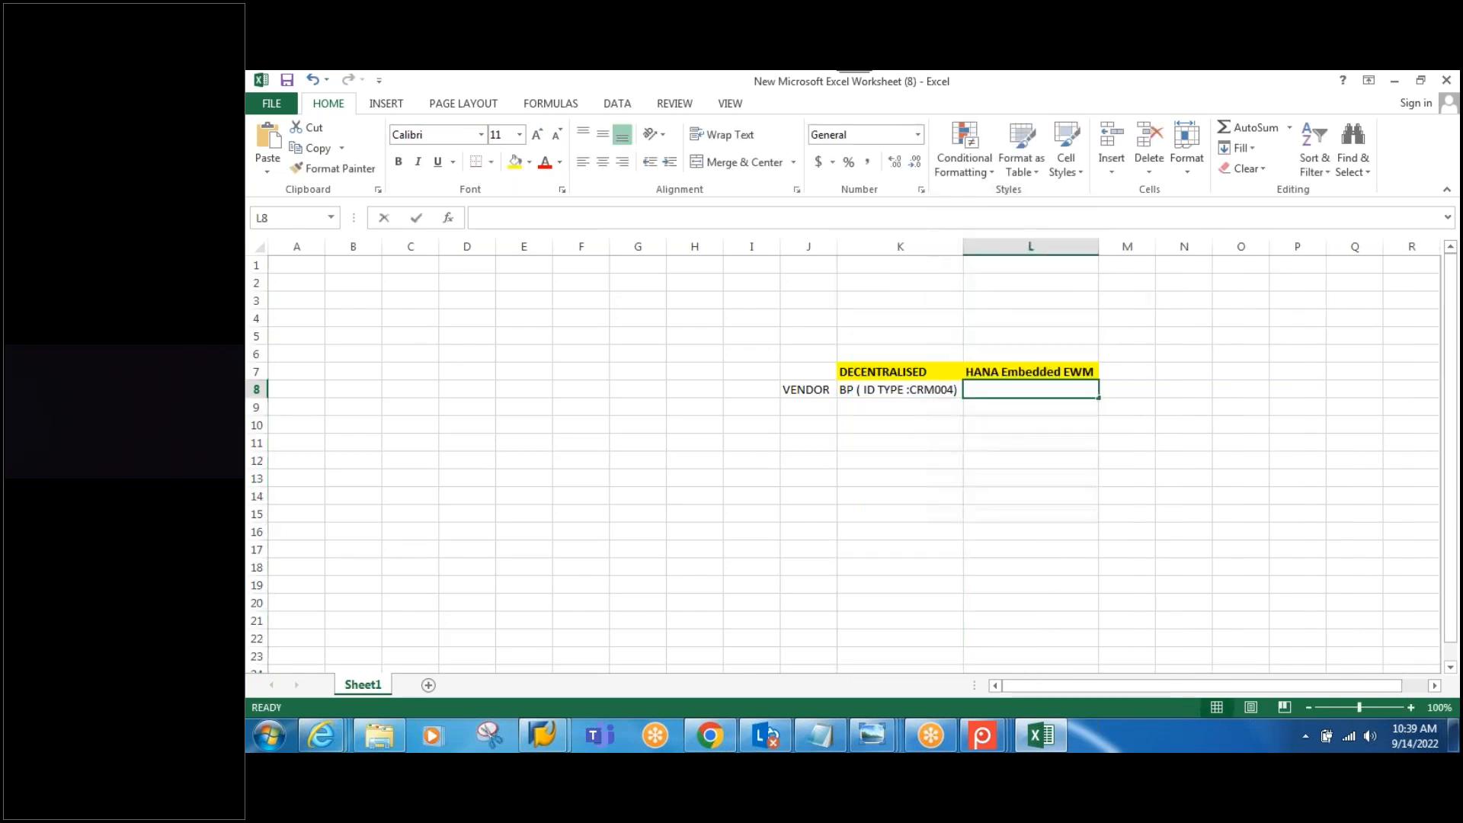
{"action": "type", "text": "B"}
{"action": "key", "text": "BackSpace"}
{"action": "type", "text": "BP R"}
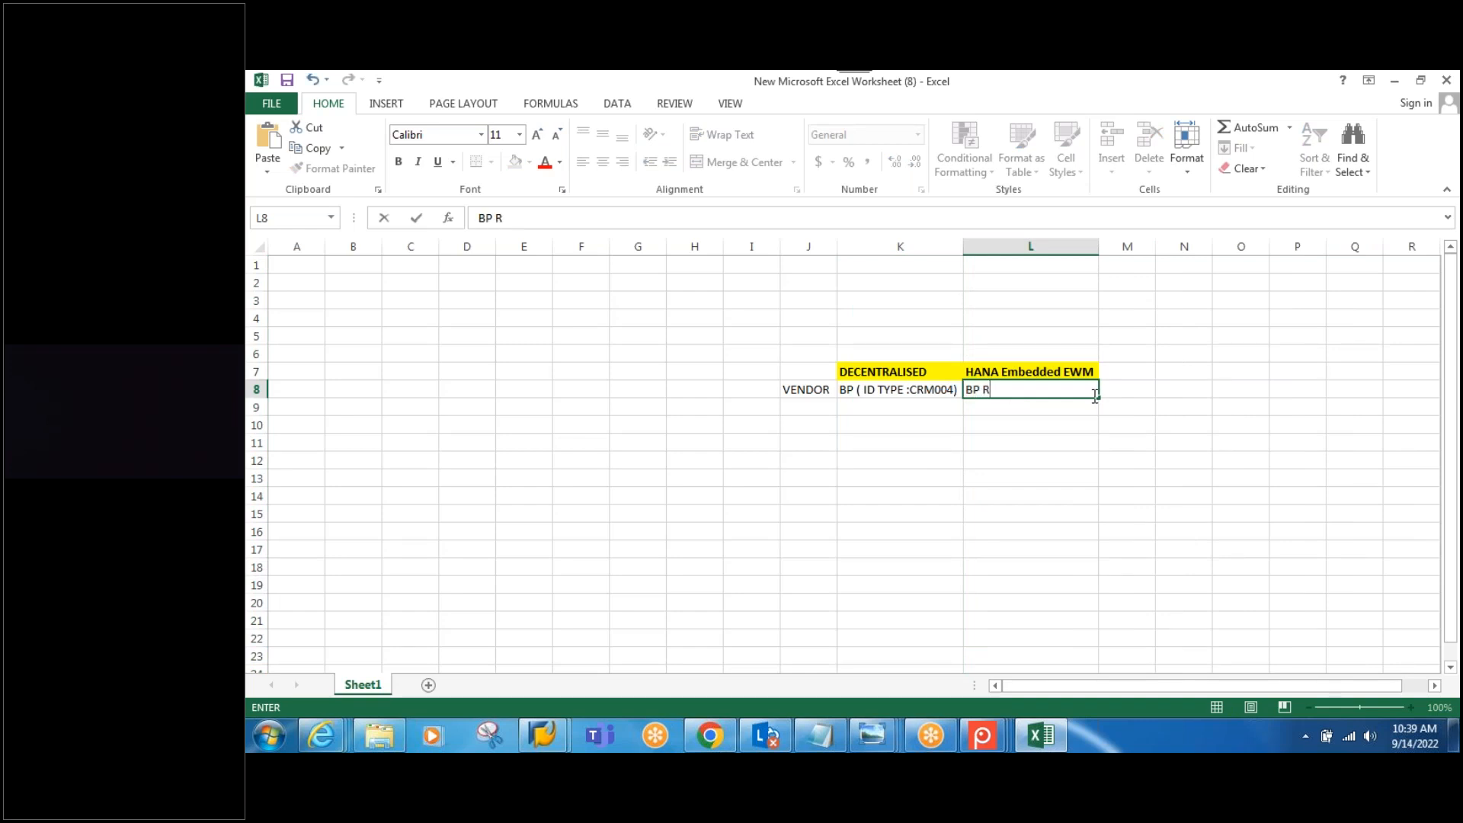
{"action": "type", "text": "oles , 00000"}
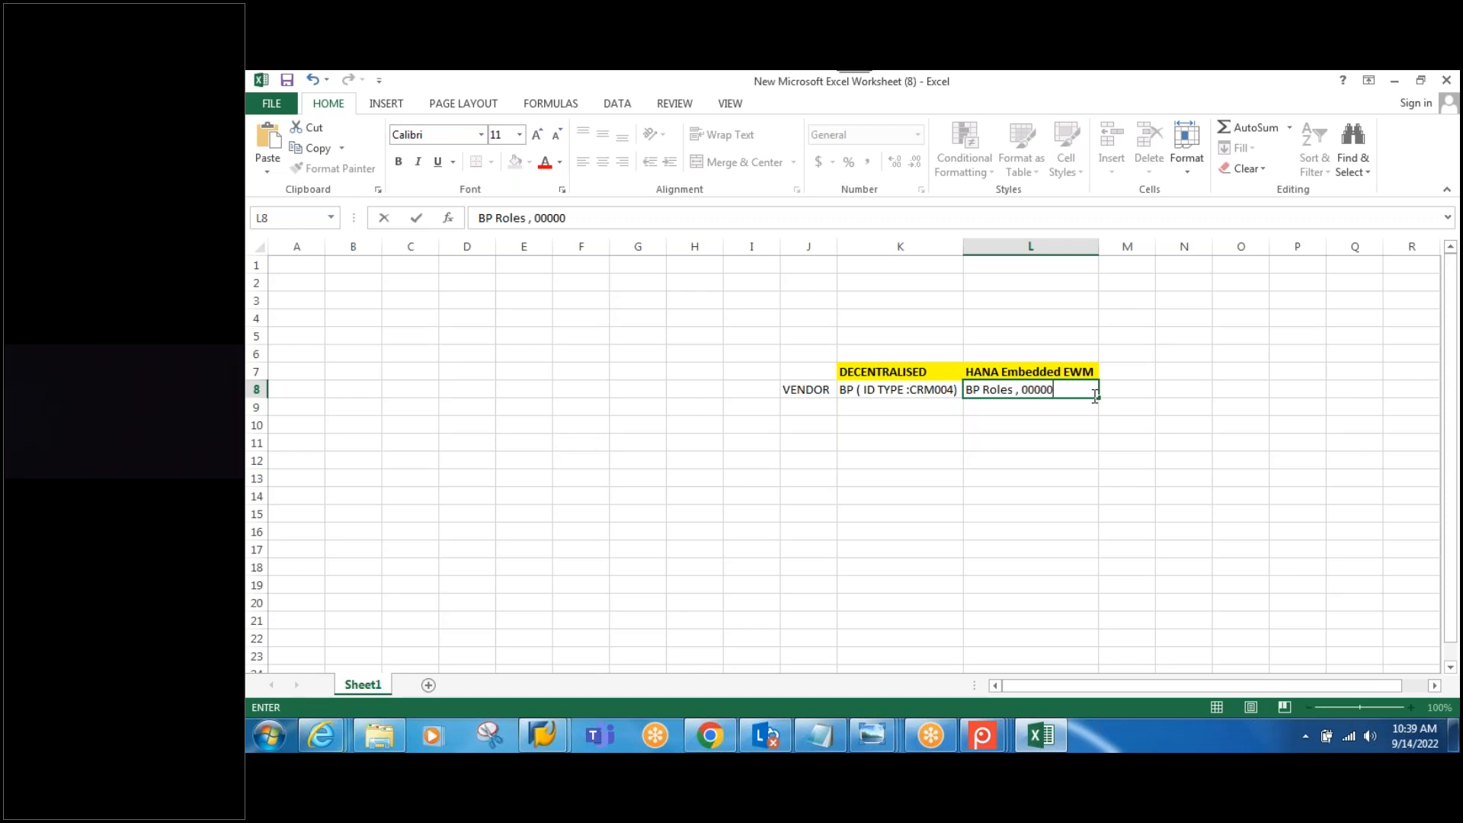
{"action": "type", "text": "0, FLVN00,FLVN01"}
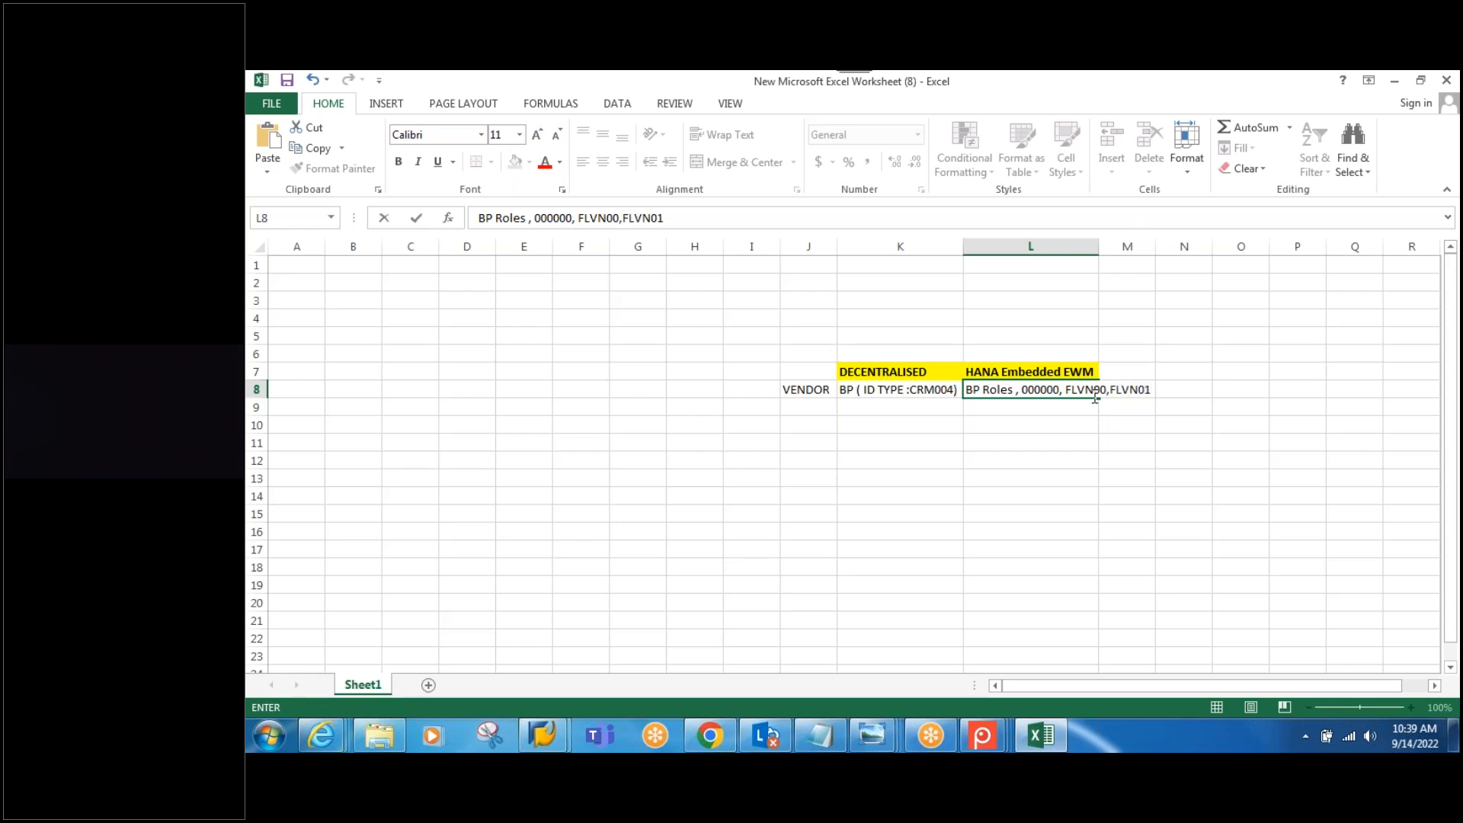
{"action": "left_click", "coordinate": [1127, 246]}
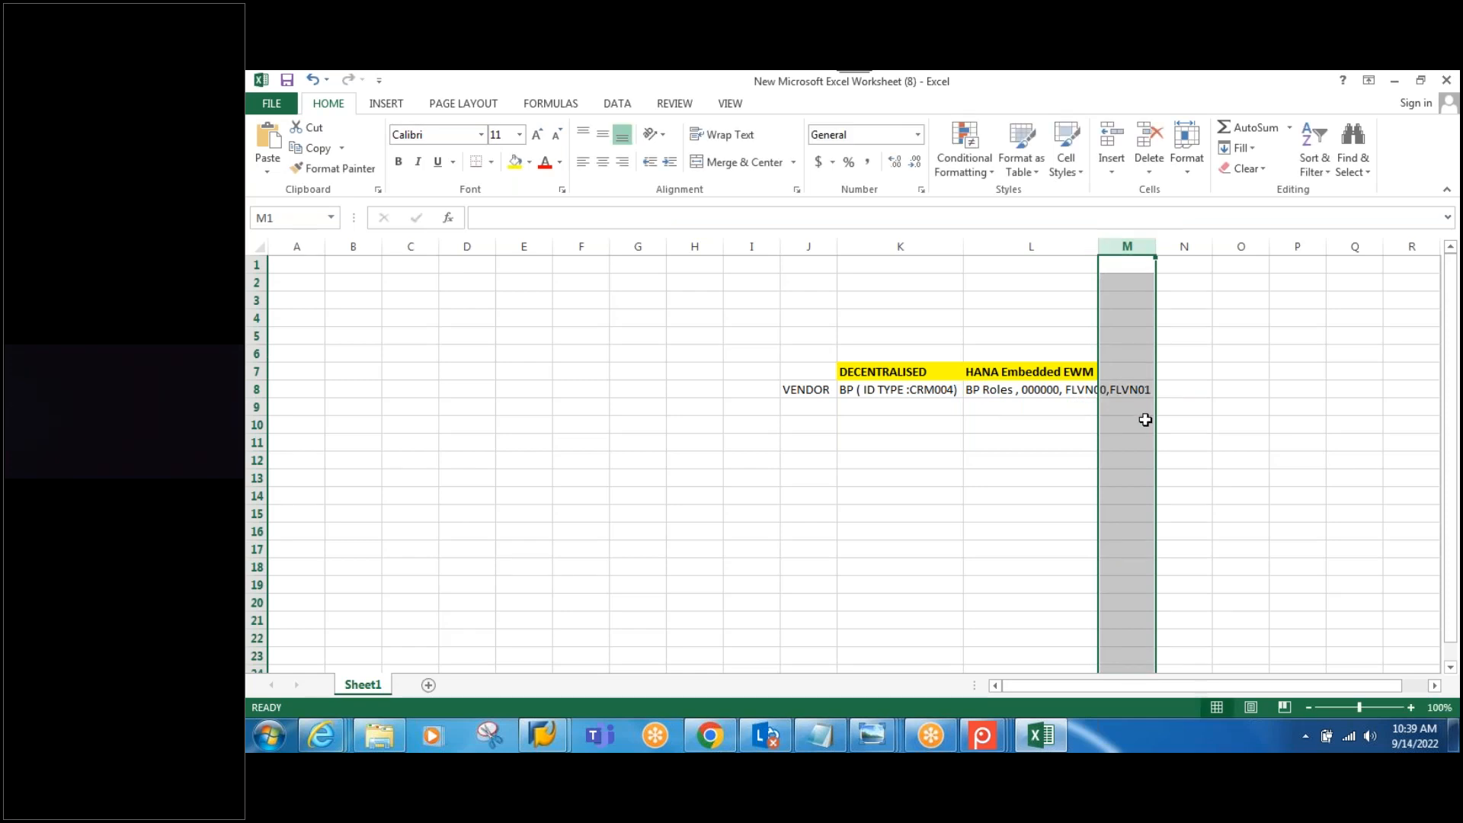
{"action": "left_click", "coordinate": [1143, 391]}
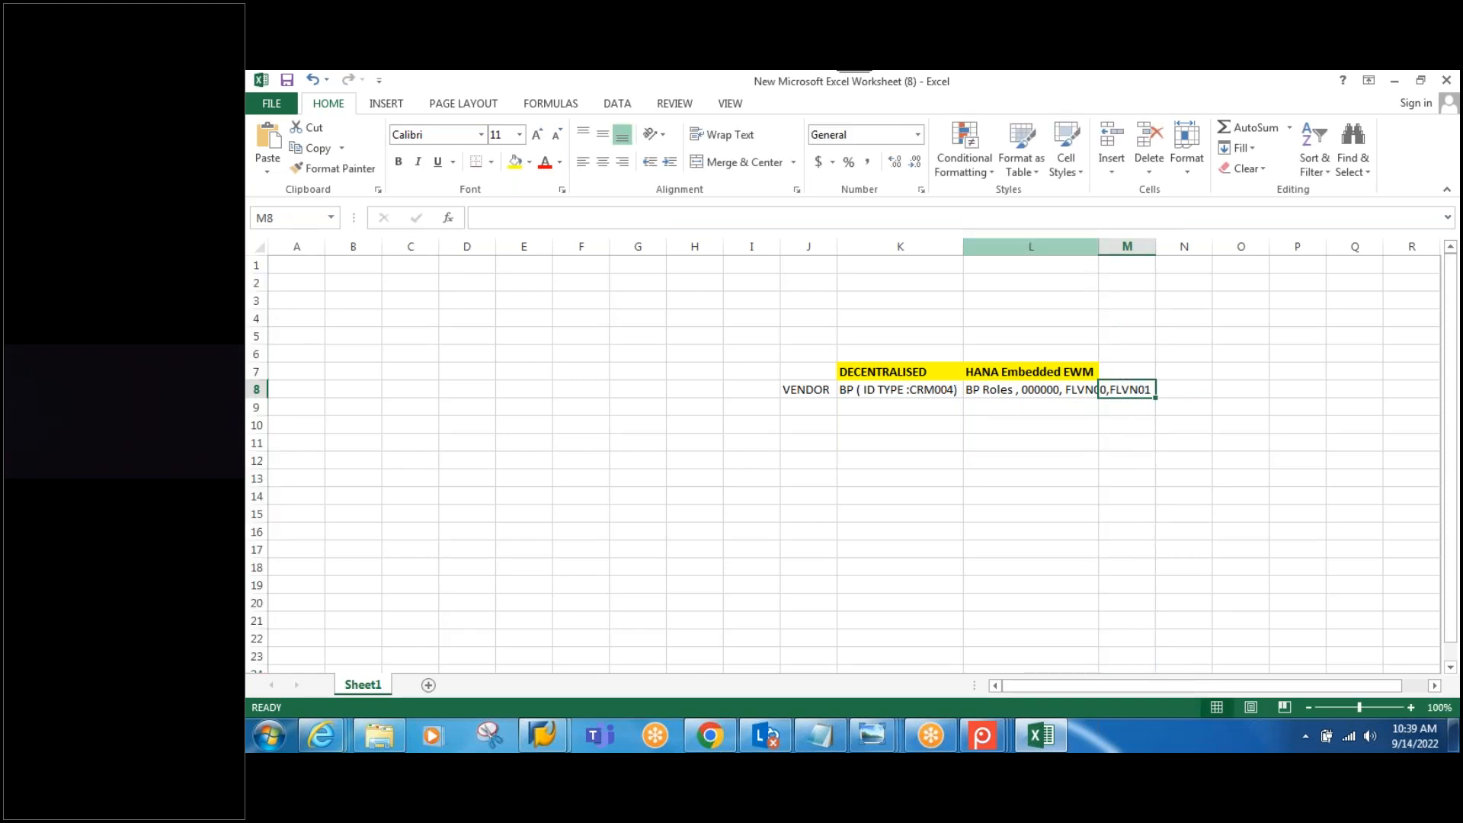
{"action": "double_click", "coordinate": [1098, 246]}
Step: Label J9 CUSTOMER and copy K8 into K9, changing the ID type to CRM002
{"action": "left_click", "coordinate": [1091, 419]}
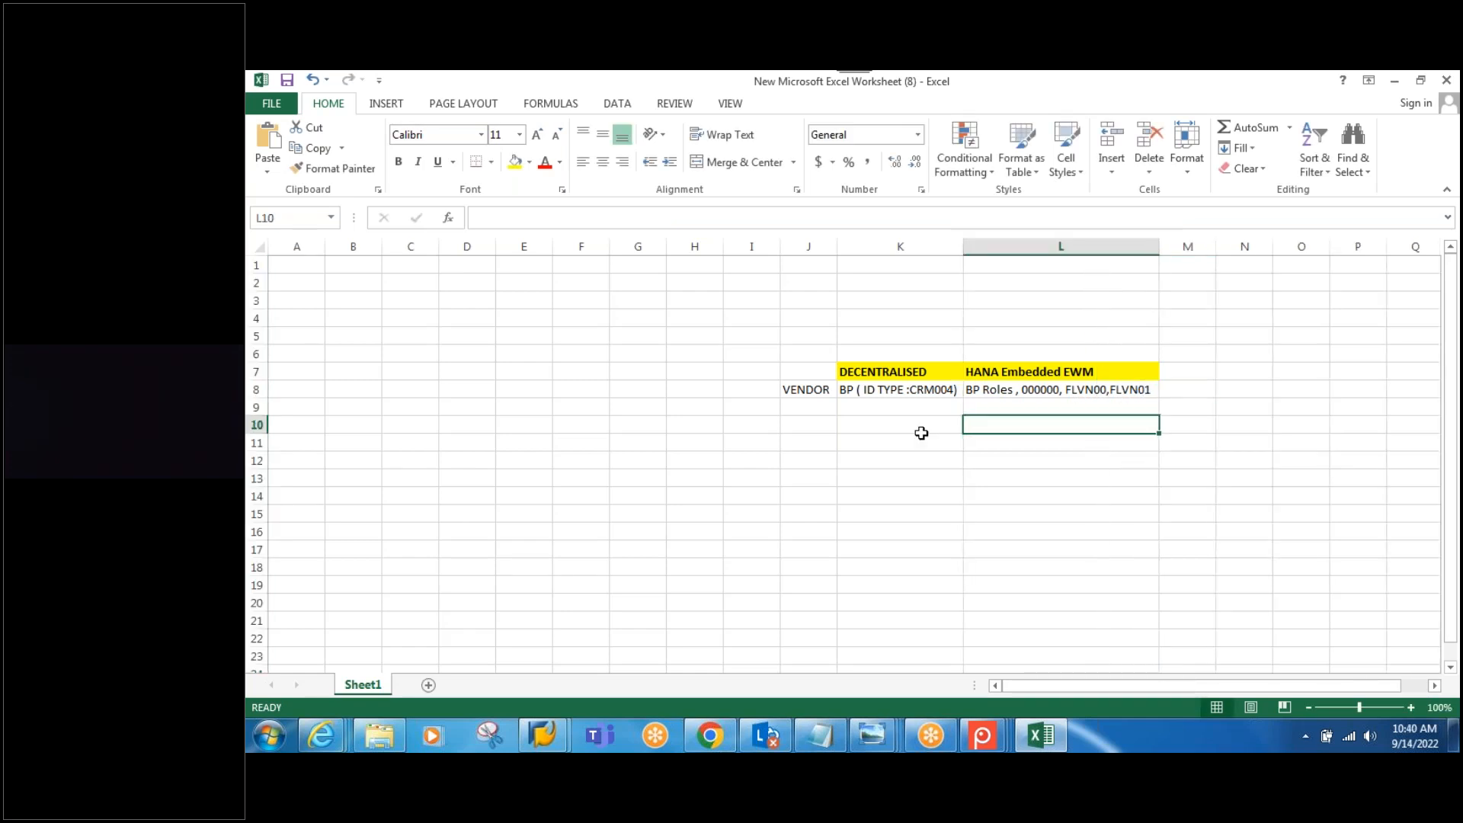
{"action": "left_click", "coordinate": [793, 408]}
{"action": "type", "text": "C"}
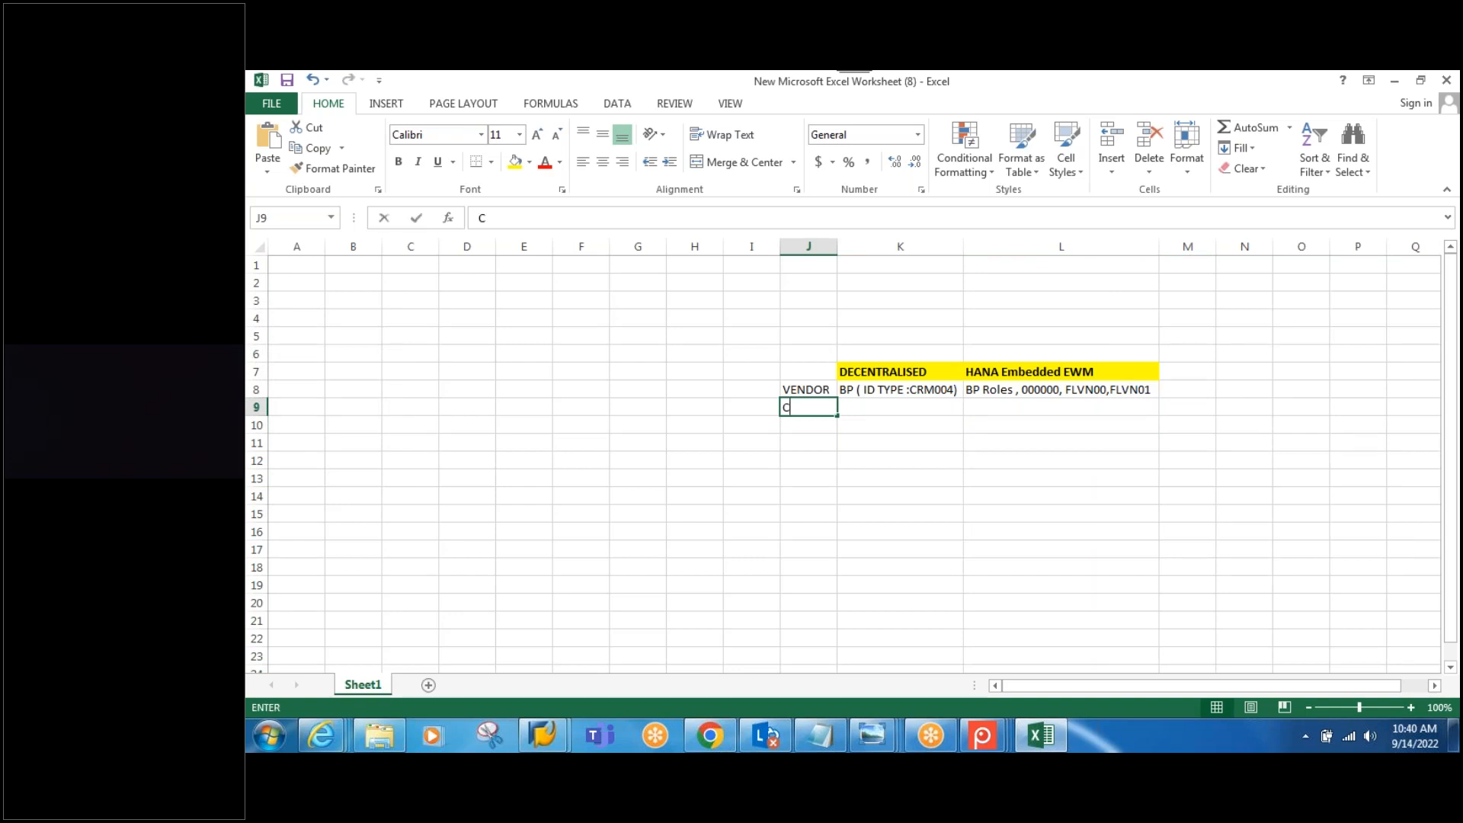
{"action": "type", "text": "UST"}
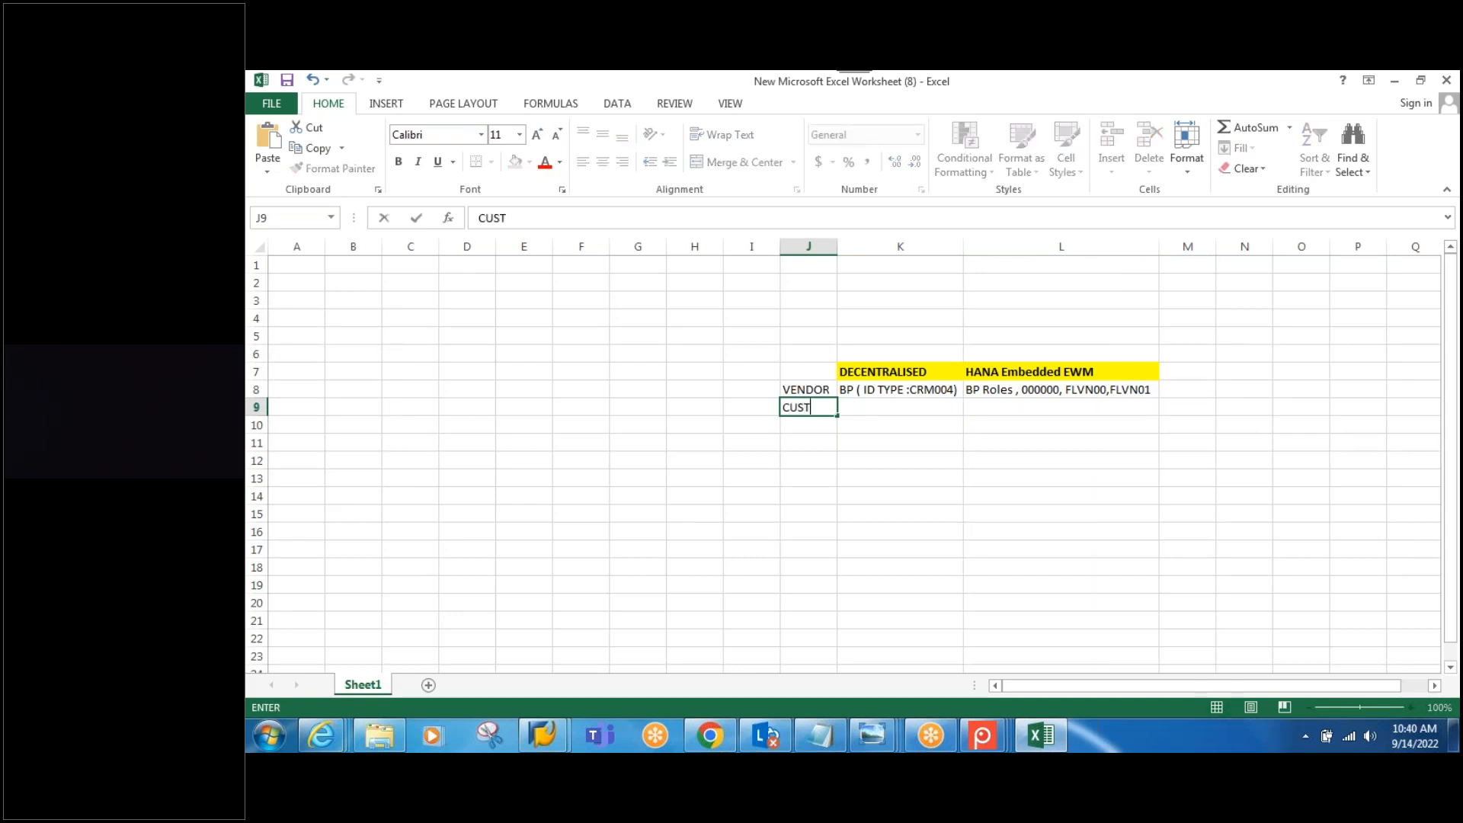
{"action": "type", "text": "OMER"}
{"action": "left_click", "coordinate": [880, 389]}
{"action": "key", "text": "ctrl+c"}
{"action": "left_click", "coordinate": [896, 411]}
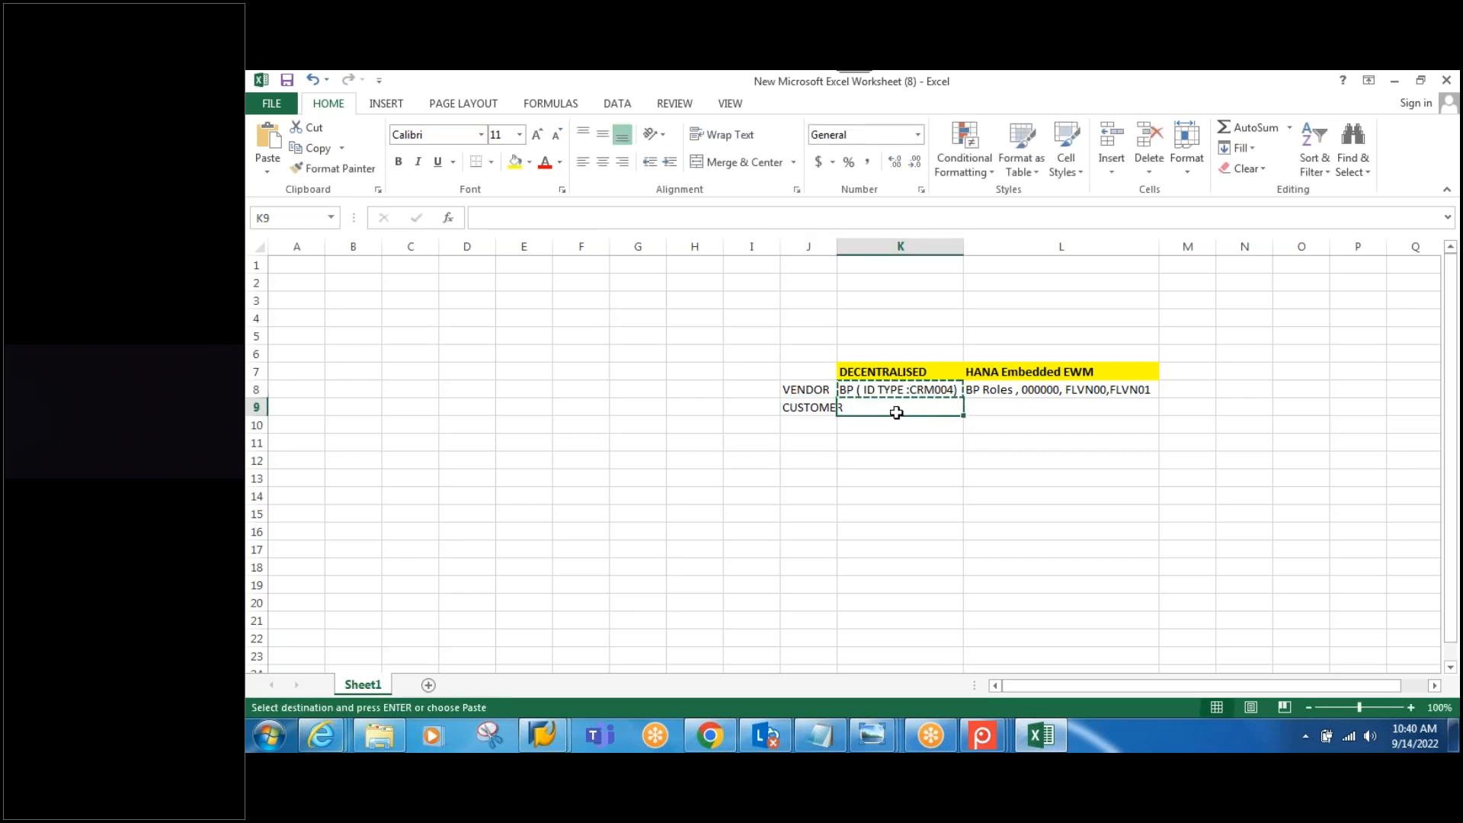
{"action": "key", "text": "ctrl+v"}
{"action": "key", "text": "F2"}
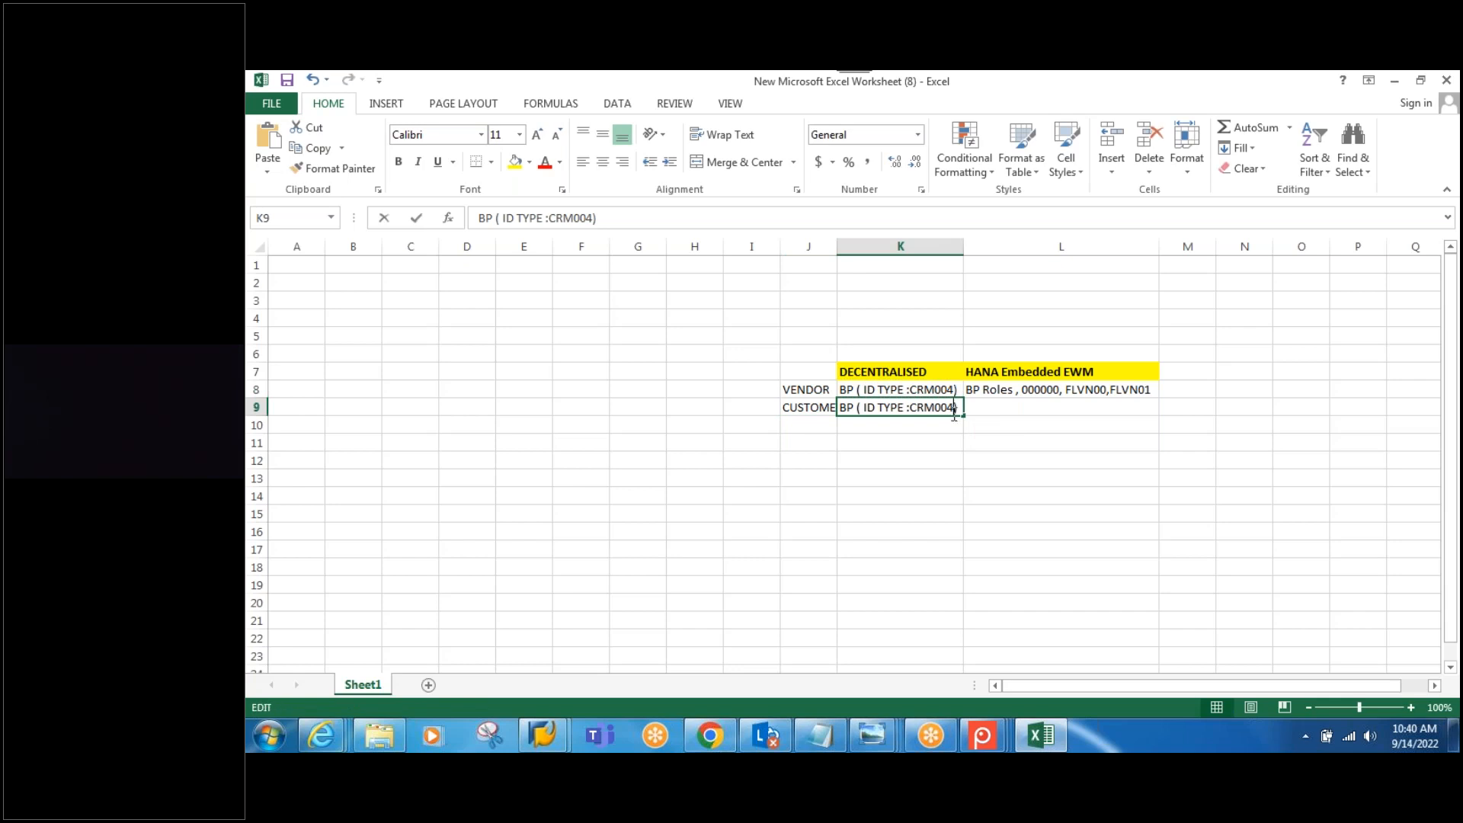
{"action": "key", "text": "BackSpace"}
{"action": "key", "text": "BackSpace"}
{"action": "type", "text": "2)"}
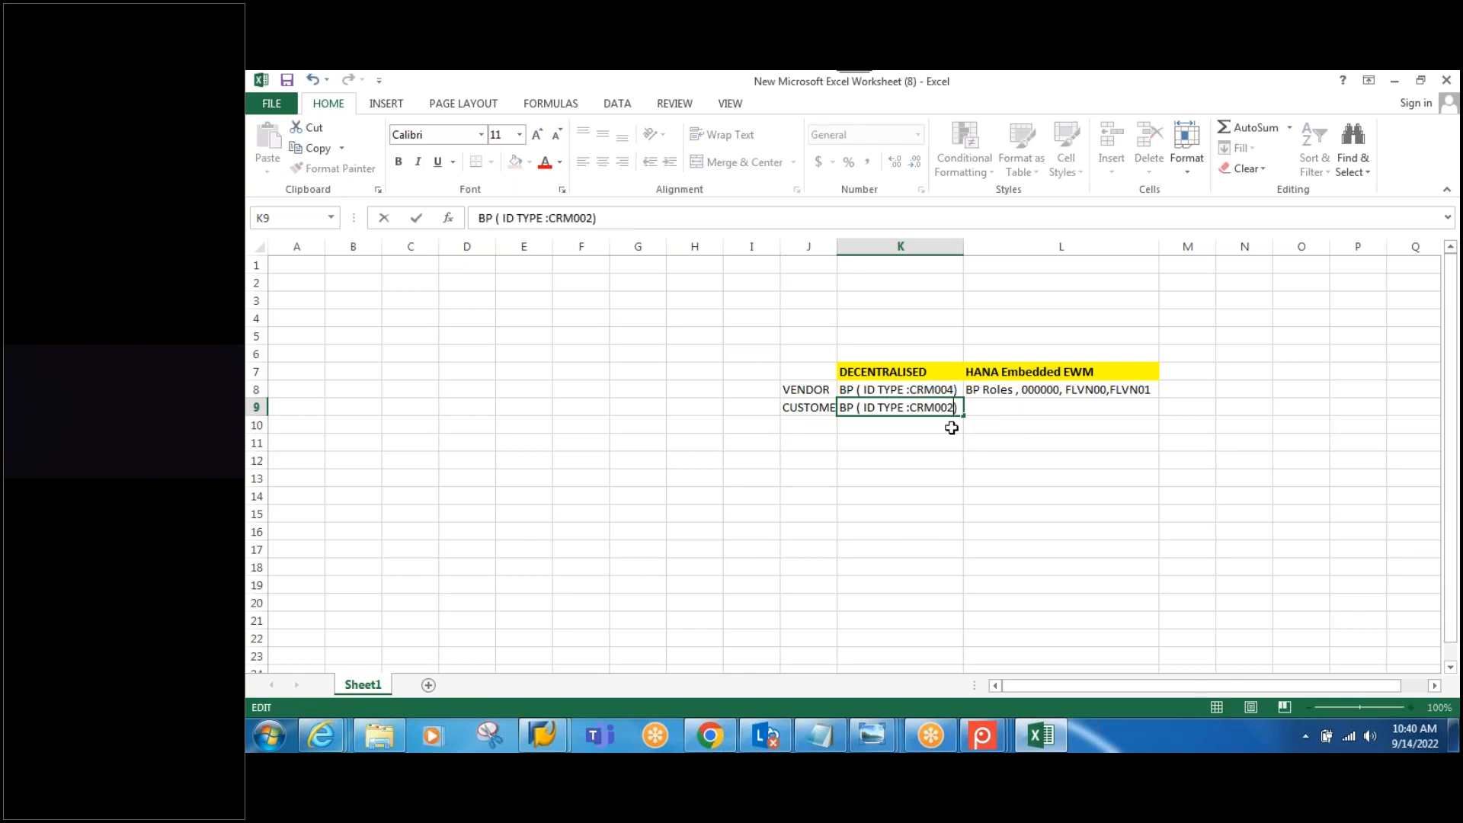
{"action": "left_click", "coordinate": [1005, 393]}
Step: Copy L8 into L9 and change its roles to FLCU00,FLCU01 for CUSTOMER
{"action": "key", "text": "ctrl+c"}
{"action": "left_click", "coordinate": [1007, 407]}
{"action": "key", "text": "ctrl+v"}
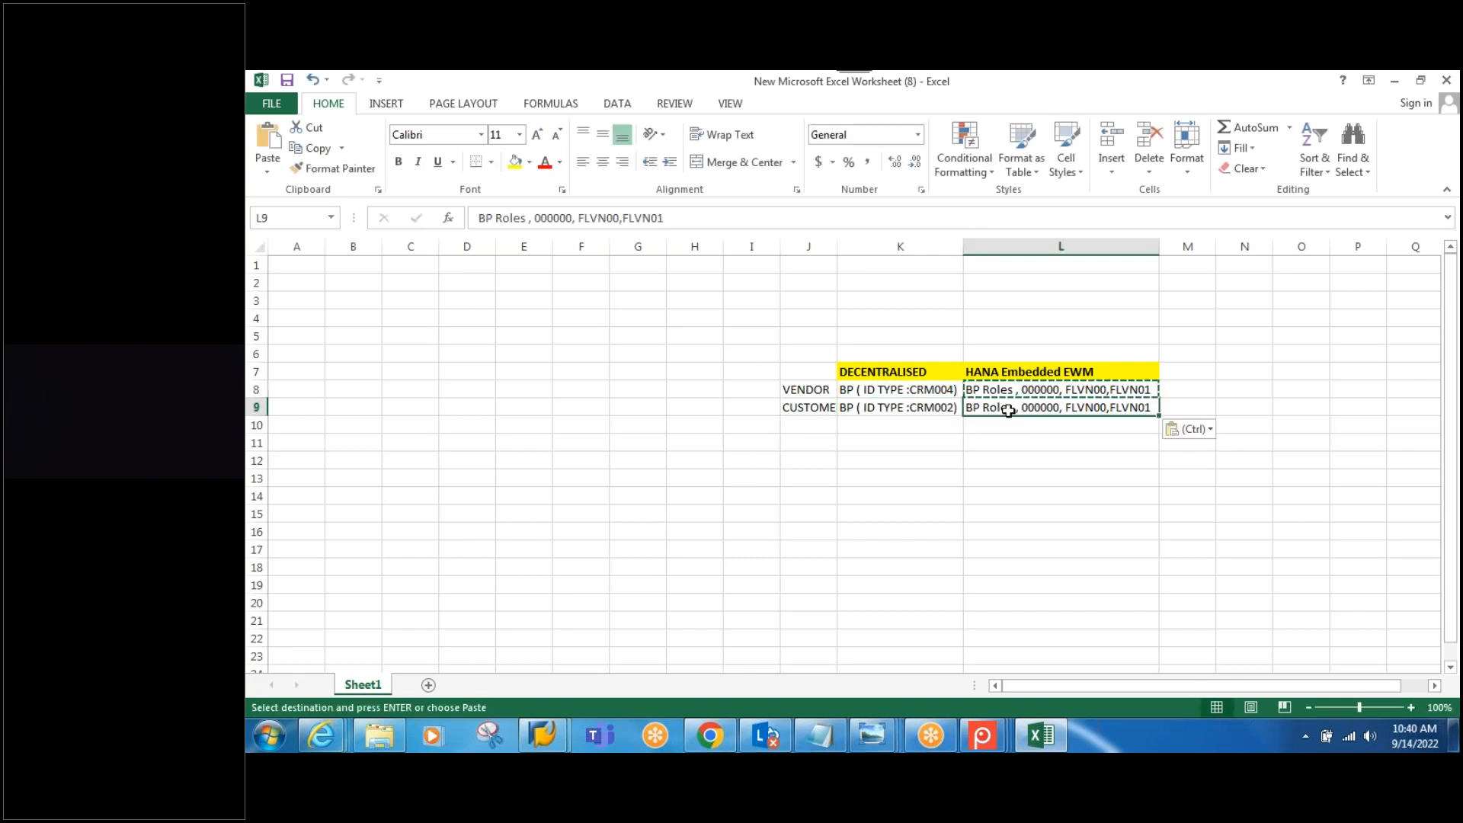
{"action": "double_click", "coordinate": [1105, 410]}
{"action": "key", "text": "Delete"}
{"action": "key", "text": "Delete"}
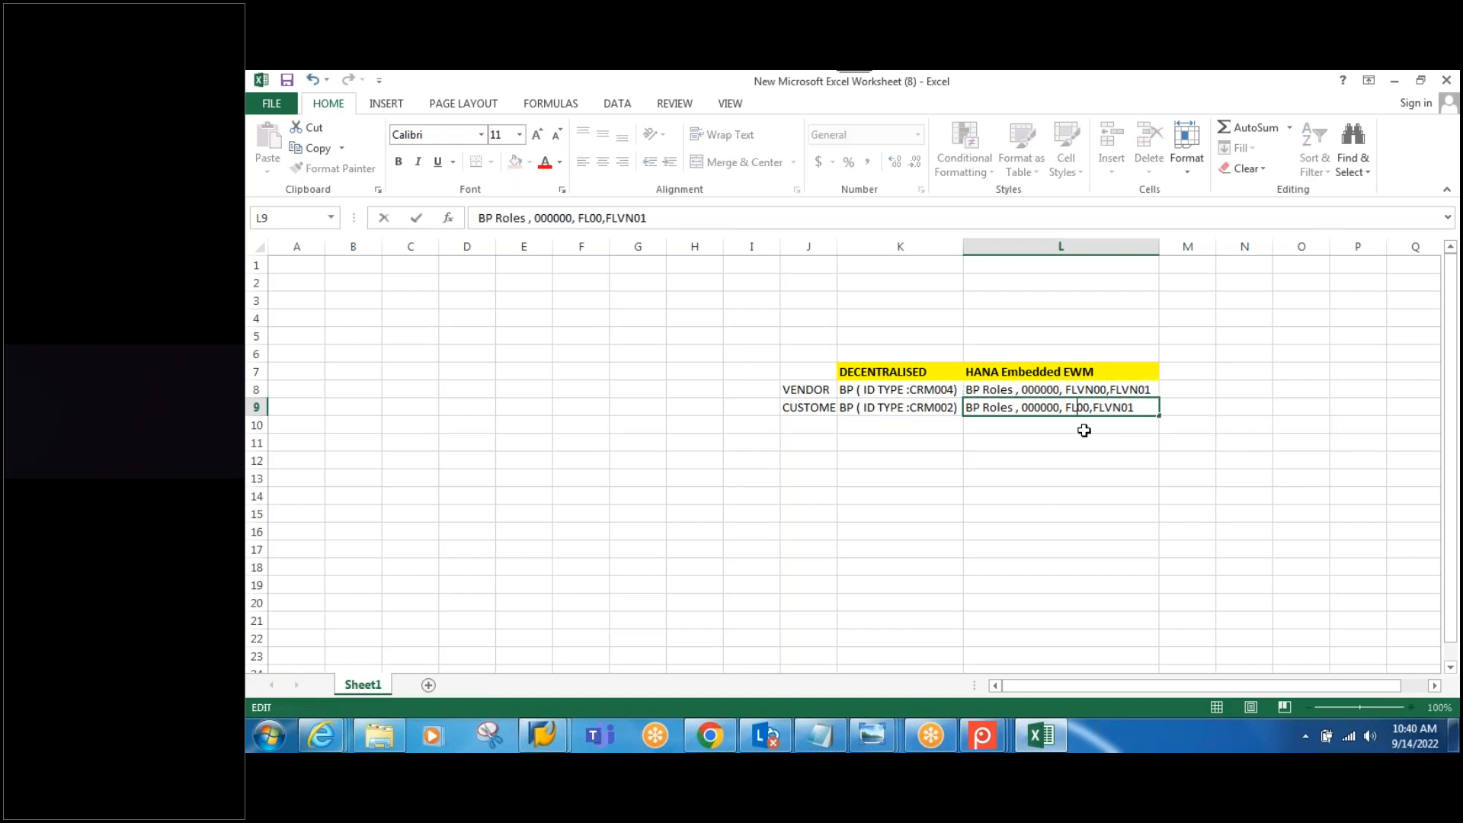
{"action": "type", "text": "U"}
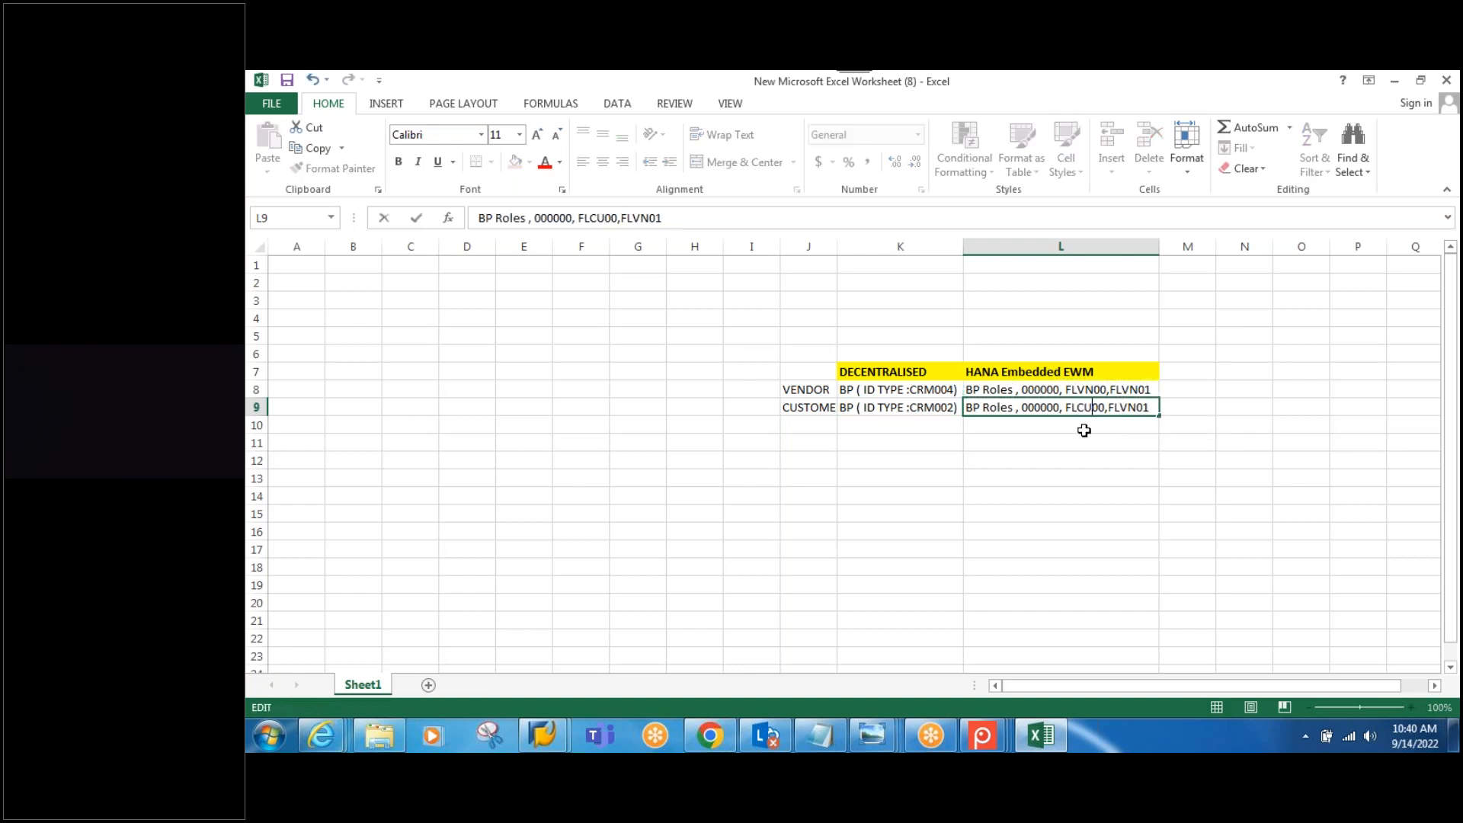
{"action": "left_click", "coordinate": [1136, 409]}
{"action": "key", "text": "BackSpace"}
{"action": "key", "text": "BackSpace"}
{"action": "type", "text": "CU"}
{"action": "key", "text": "Return"}
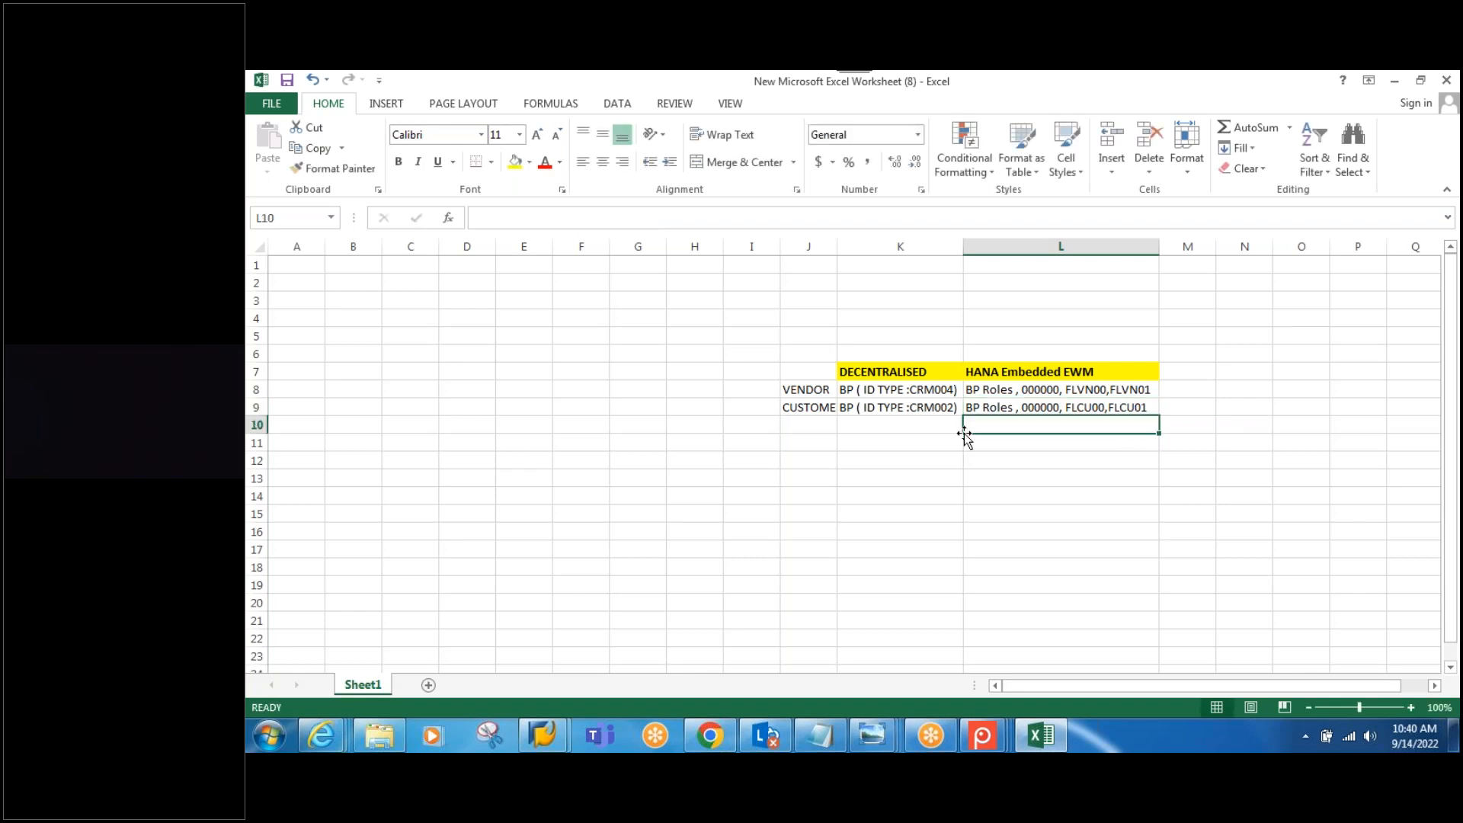
{"action": "left_click", "coordinate": [816, 424]}
Step: Add the VN Distribution row with CIF and Direct BP Transaction, autofitting column J
{"action": "type", "text": "VN "}
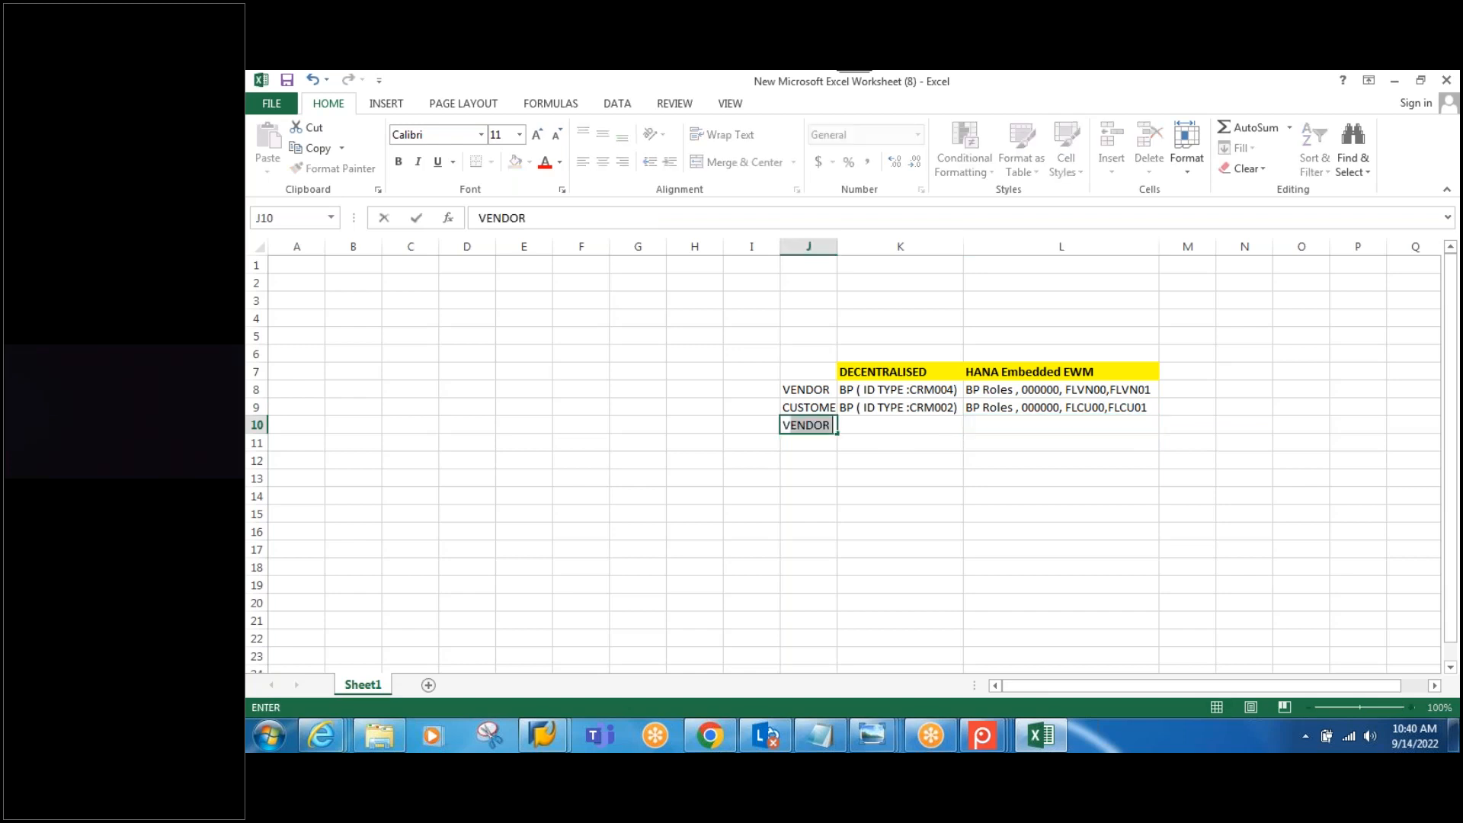
{"action": "type", "text": "Distr"}
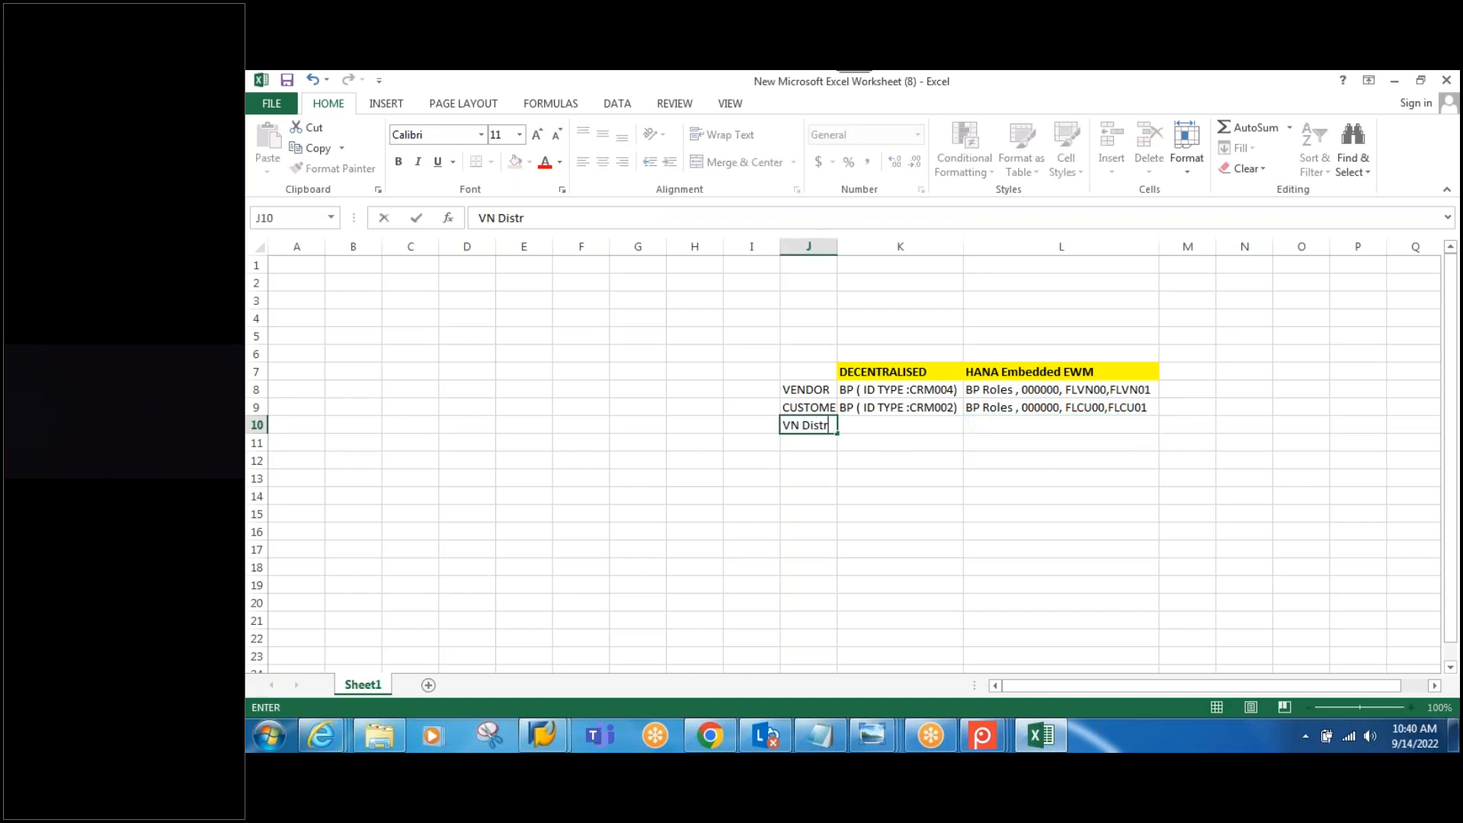
{"action": "type", "text": "ibution"}
{"action": "left_click", "coordinate": [891, 246]}
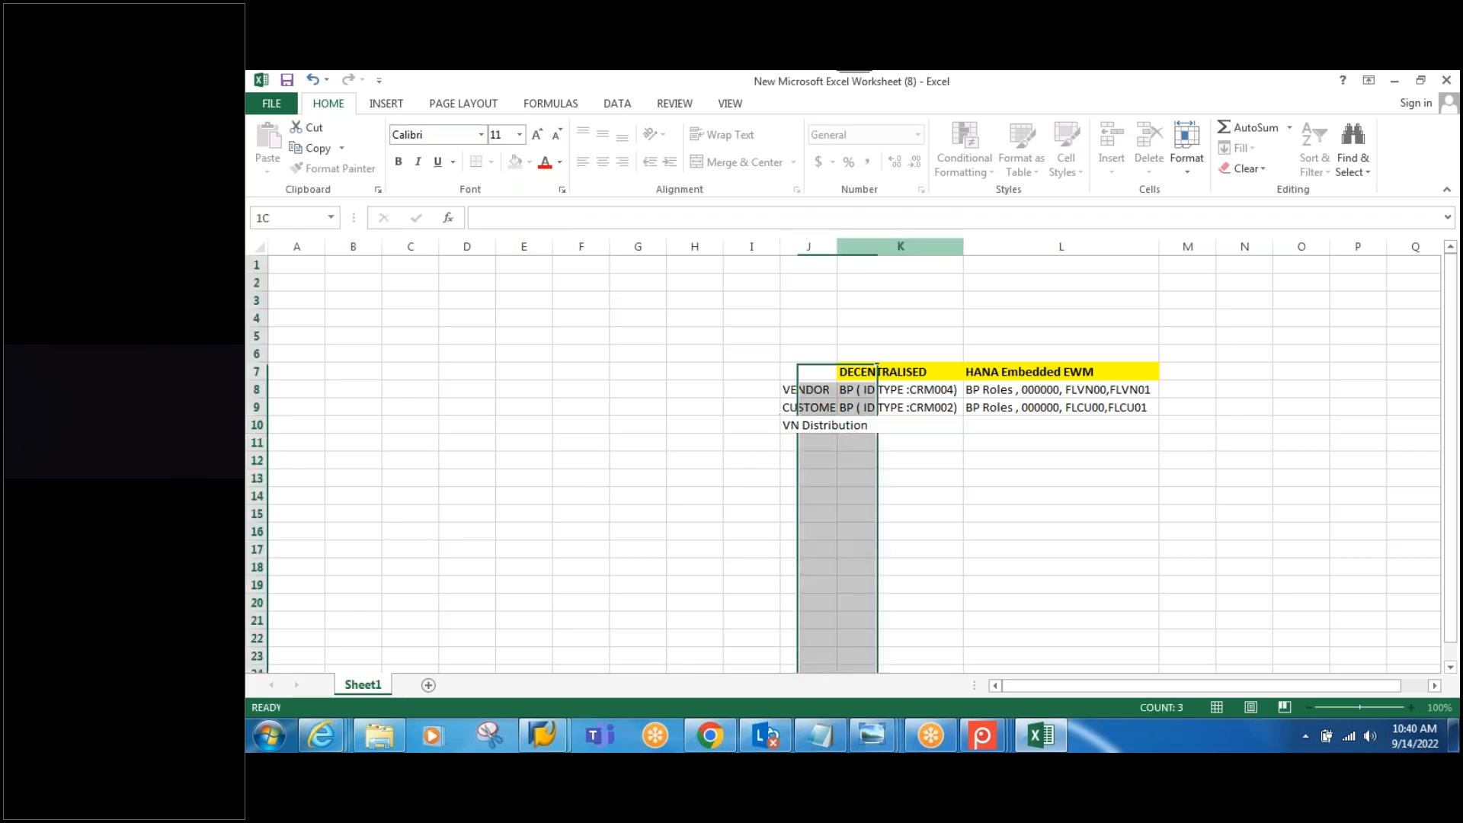
{"action": "double_click", "coordinate": [837, 246]}
{"action": "left_click", "coordinate": [938, 426]}
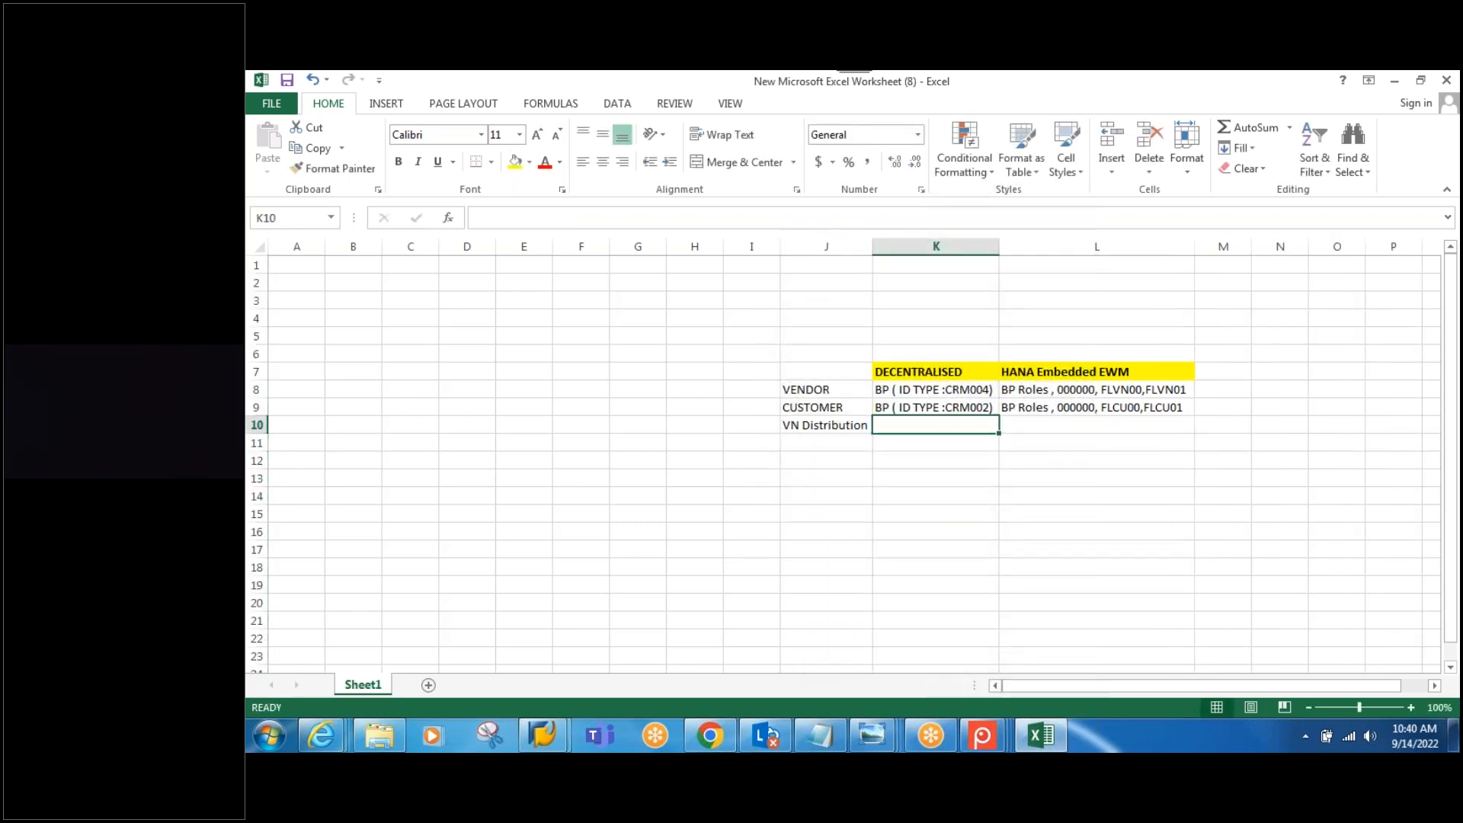
{"action": "type", "text": "CIF"}
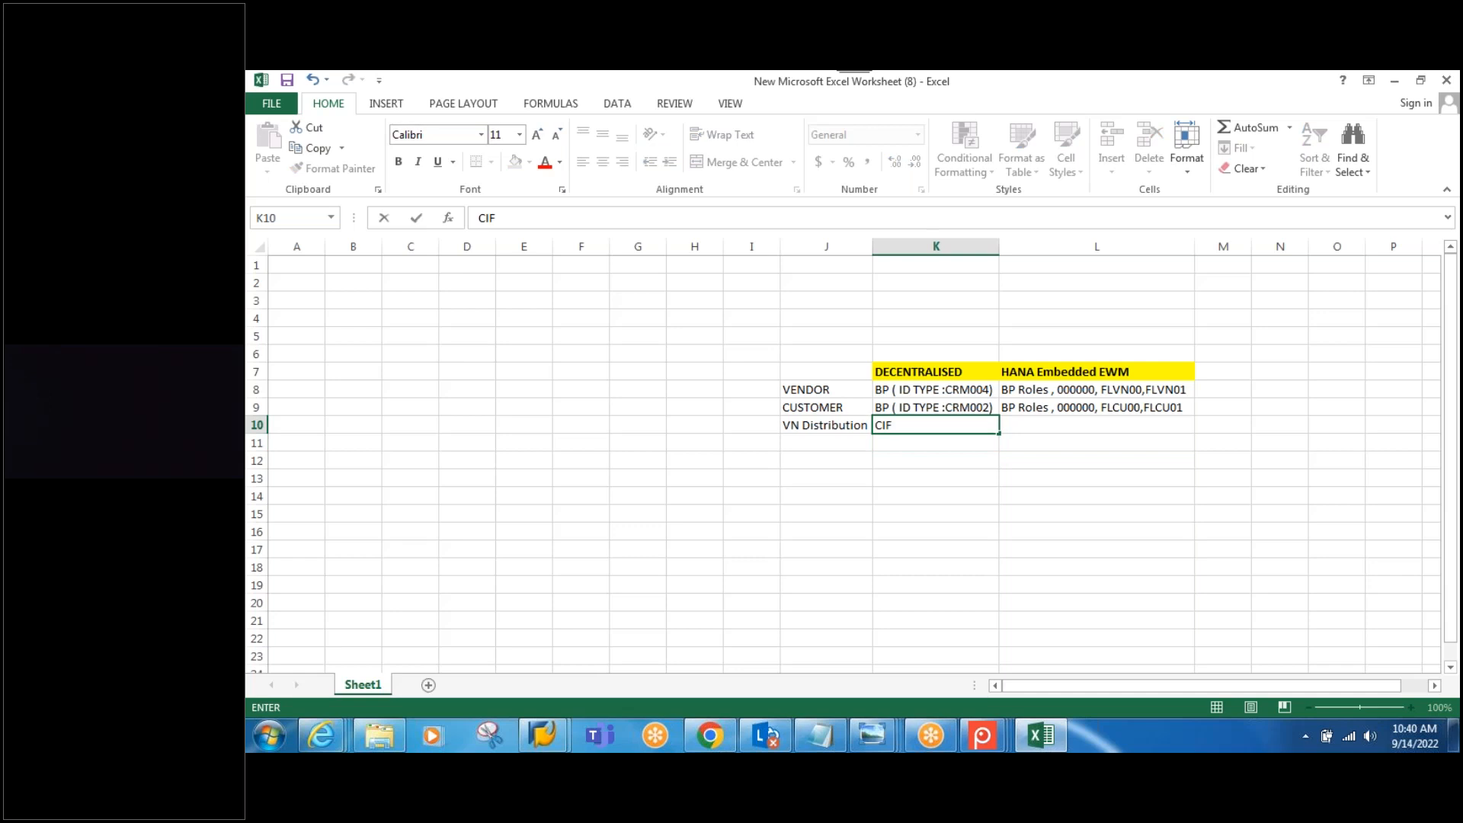
{"action": "left_click", "coordinate": [1032, 426]}
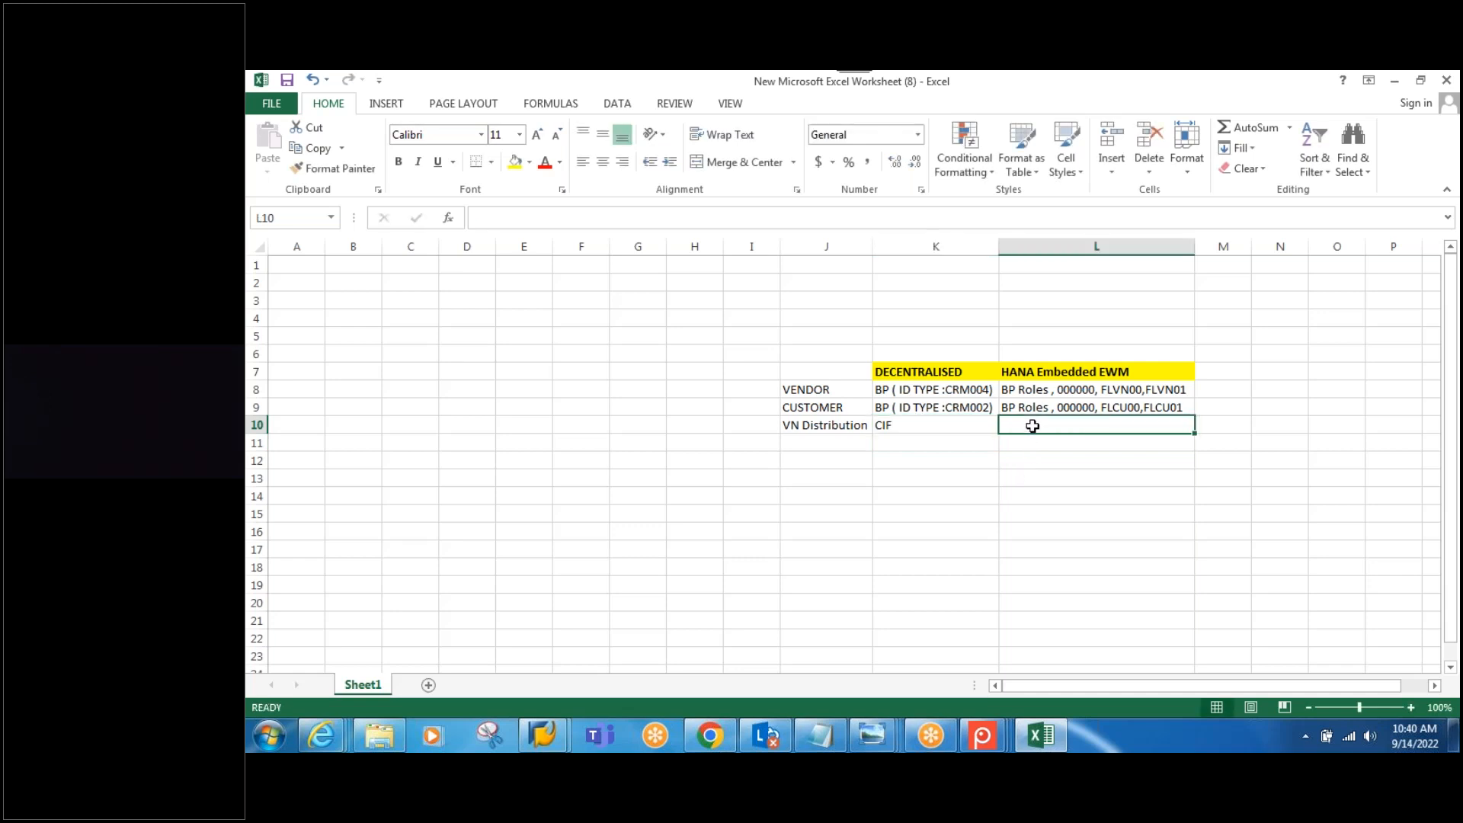
{"action": "type", "text": "Direct"}
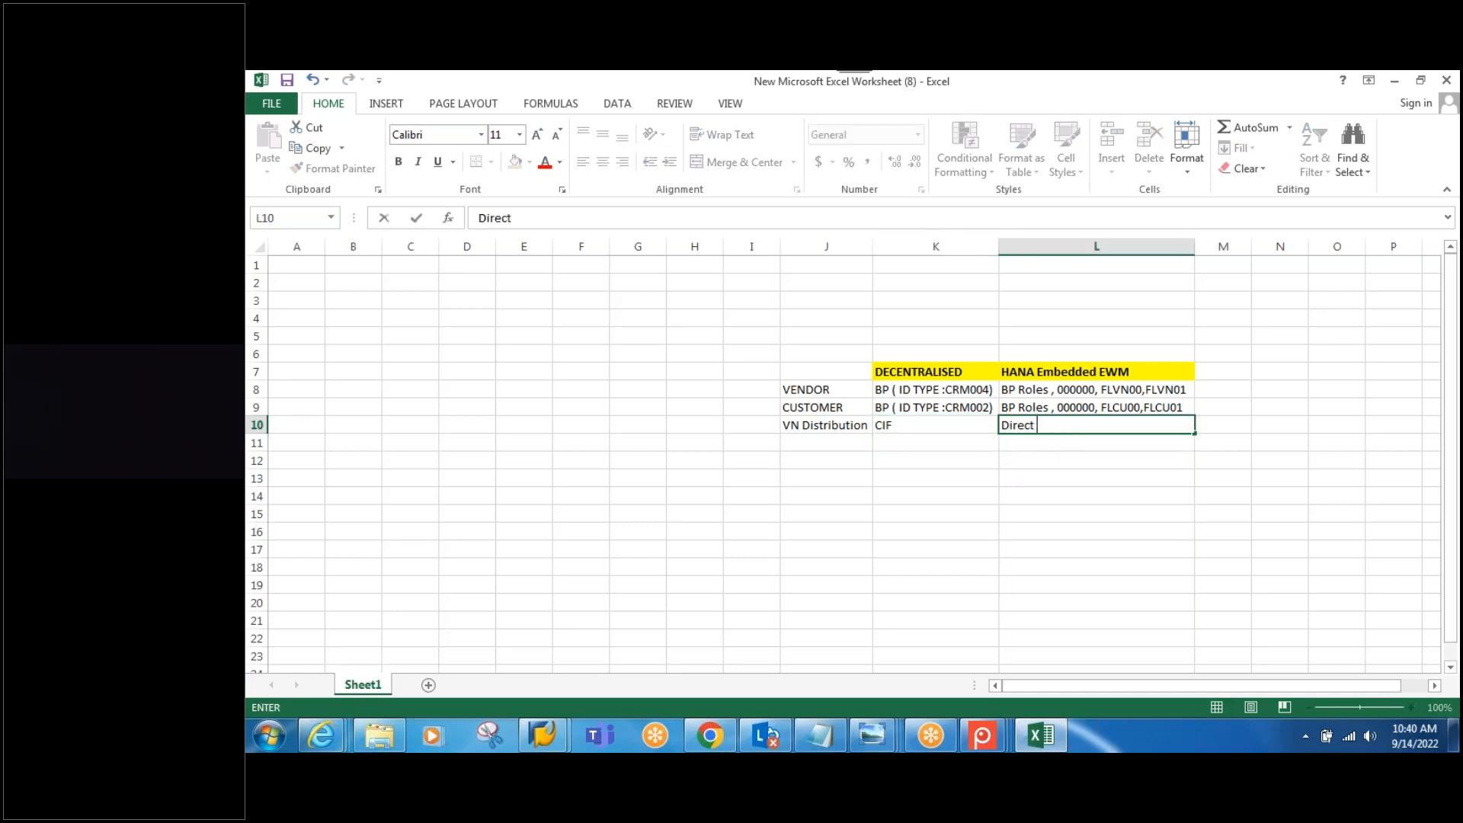
{"action": "type", "text": " BP Transactio"}
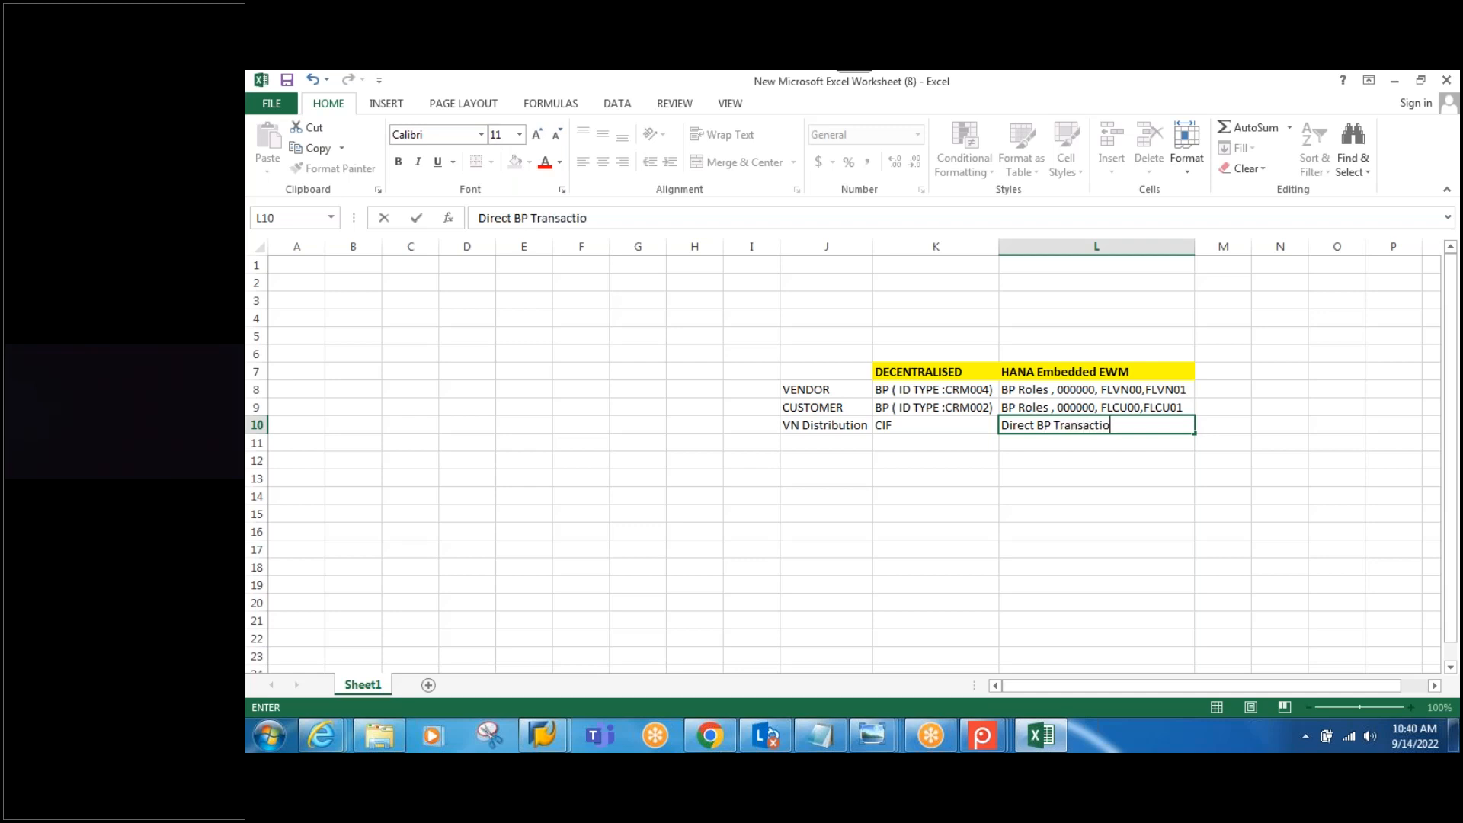
{"action": "left_click", "coordinate": [819, 428]}
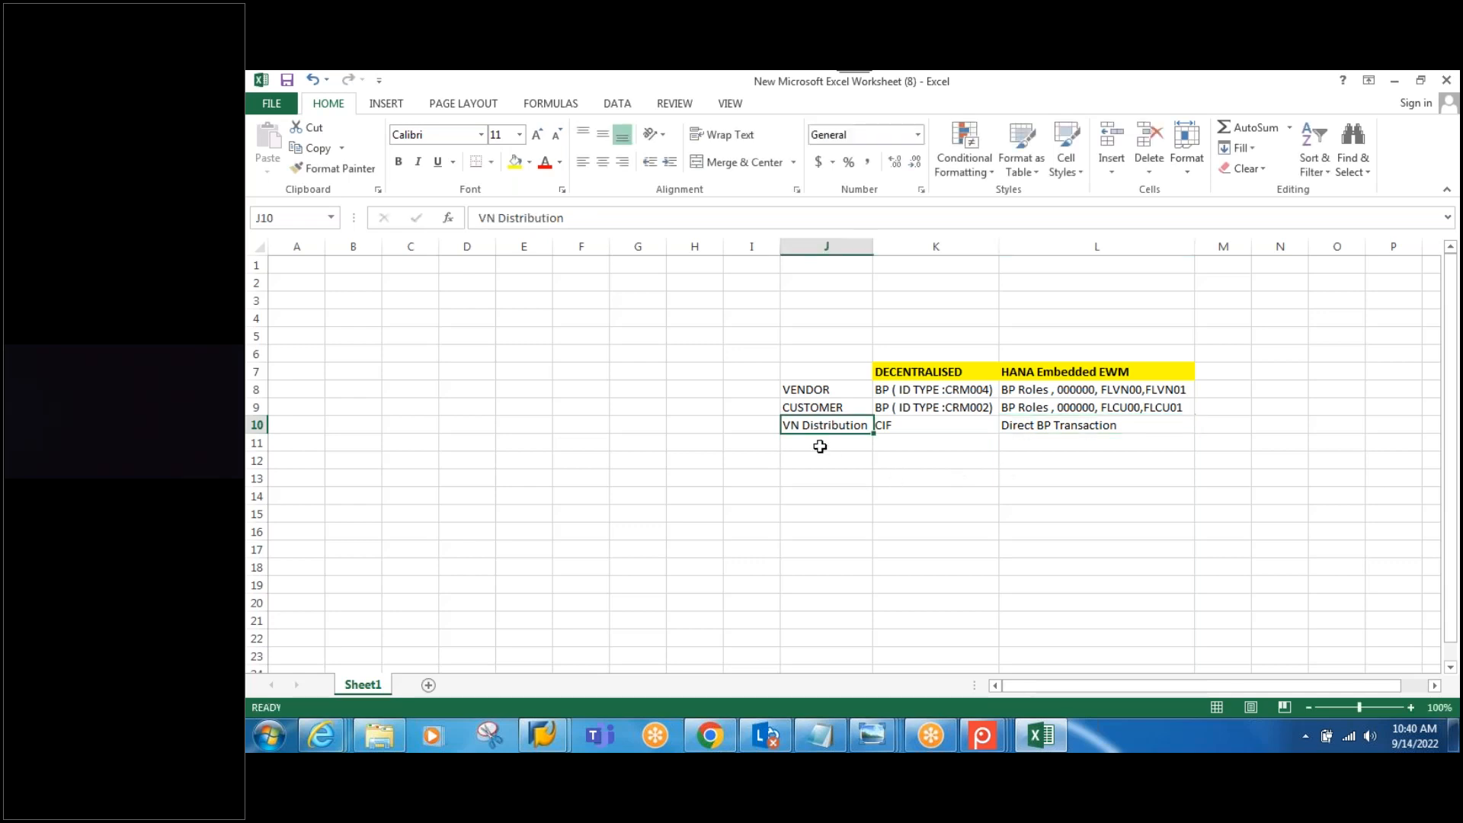
Step: Add the CU Distribution row with CIF, copying Direct BP Transaction from L10 into L11
{"action": "left_click", "coordinate": [819, 442]}
{"action": "type", "text": "CUSTOMER"}
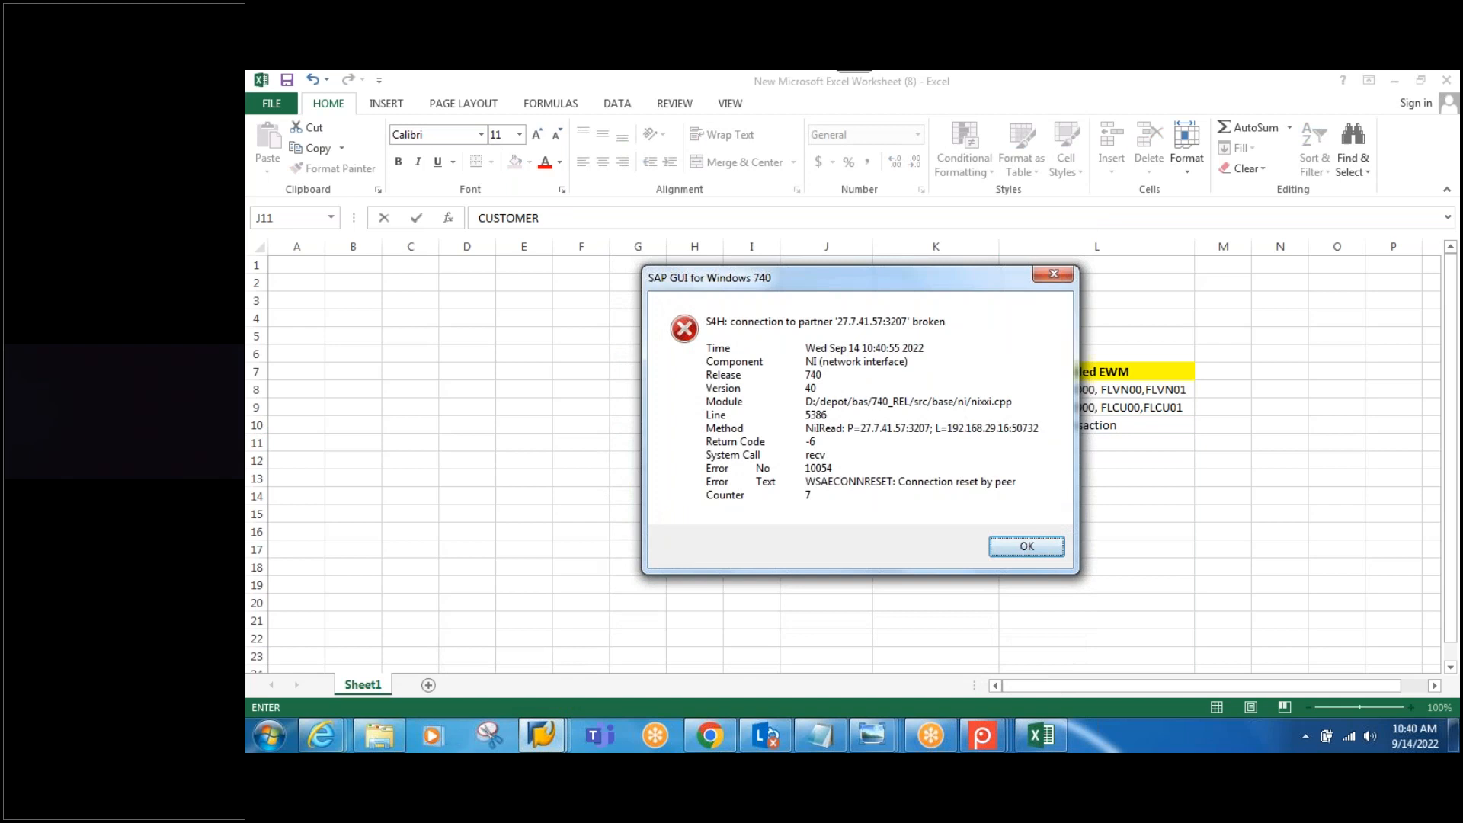
{"action": "left_click", "coordinate": [1039, 544]}
{"action": "left_click_drag", "start_coordinate": [862, 446], "coordinate": [761, 445]}
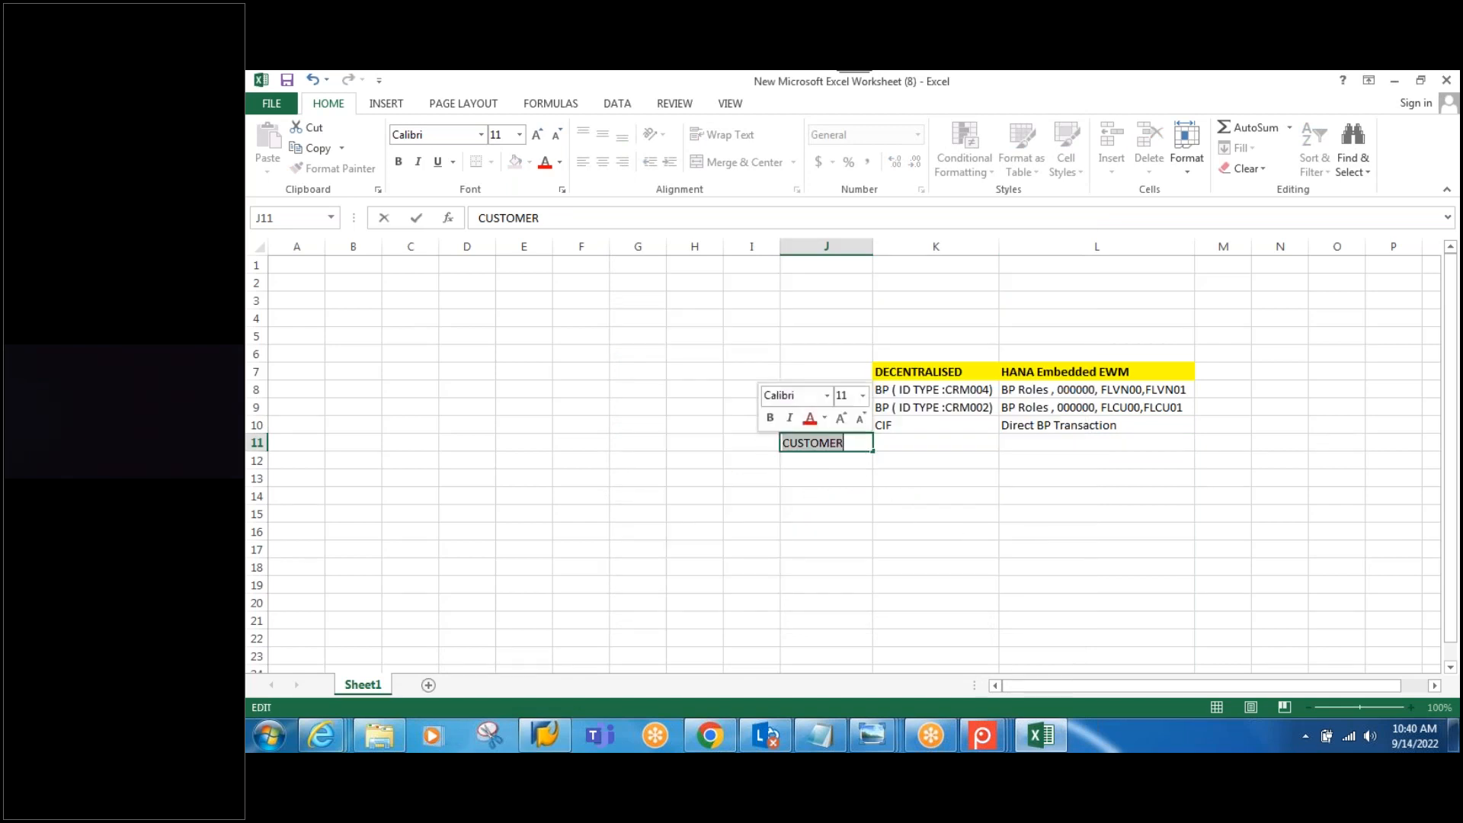
{"action": "type", "text": "CU"}
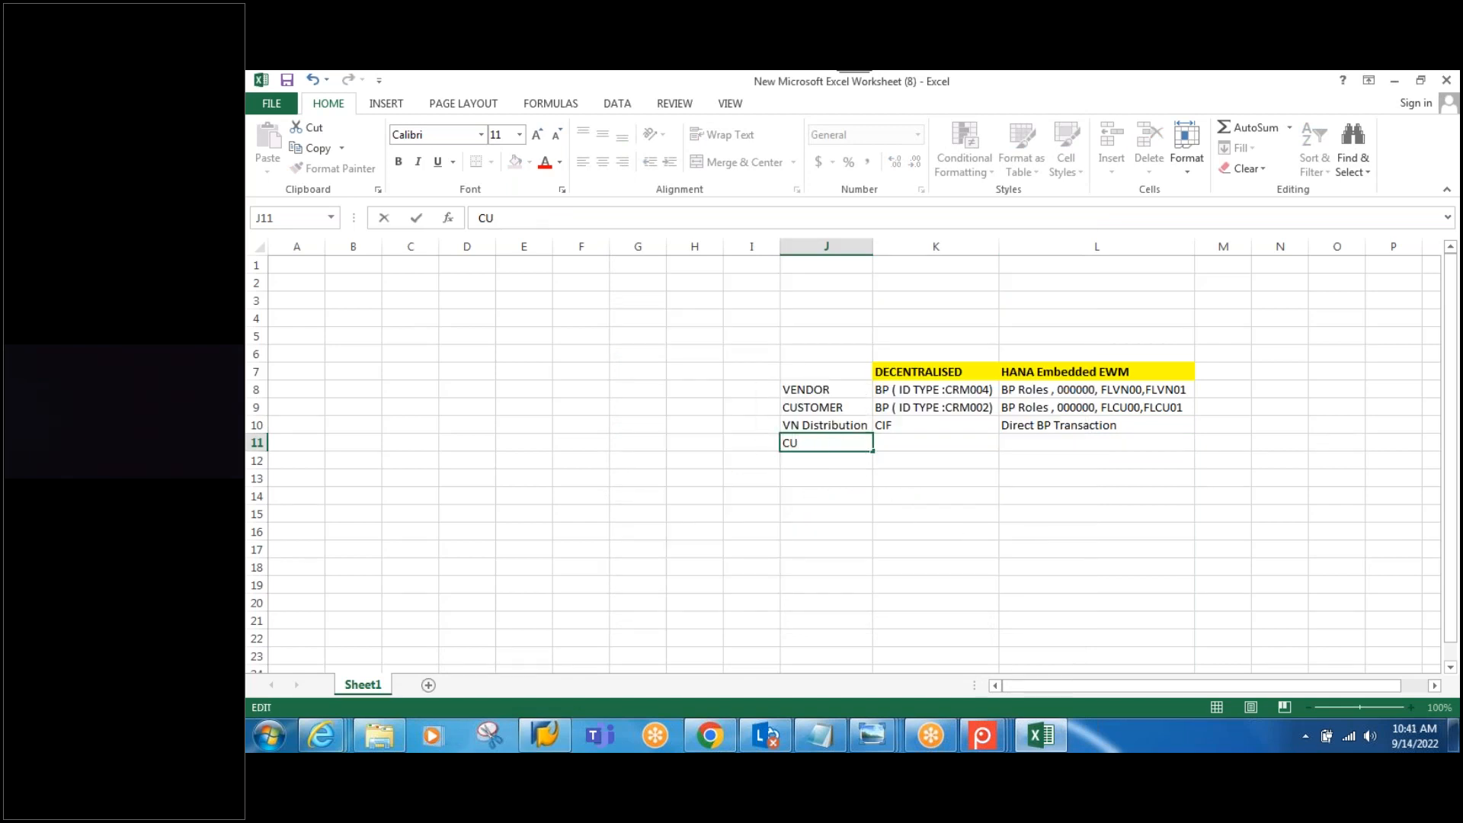
{"action": "type", "text": " Distribution"}
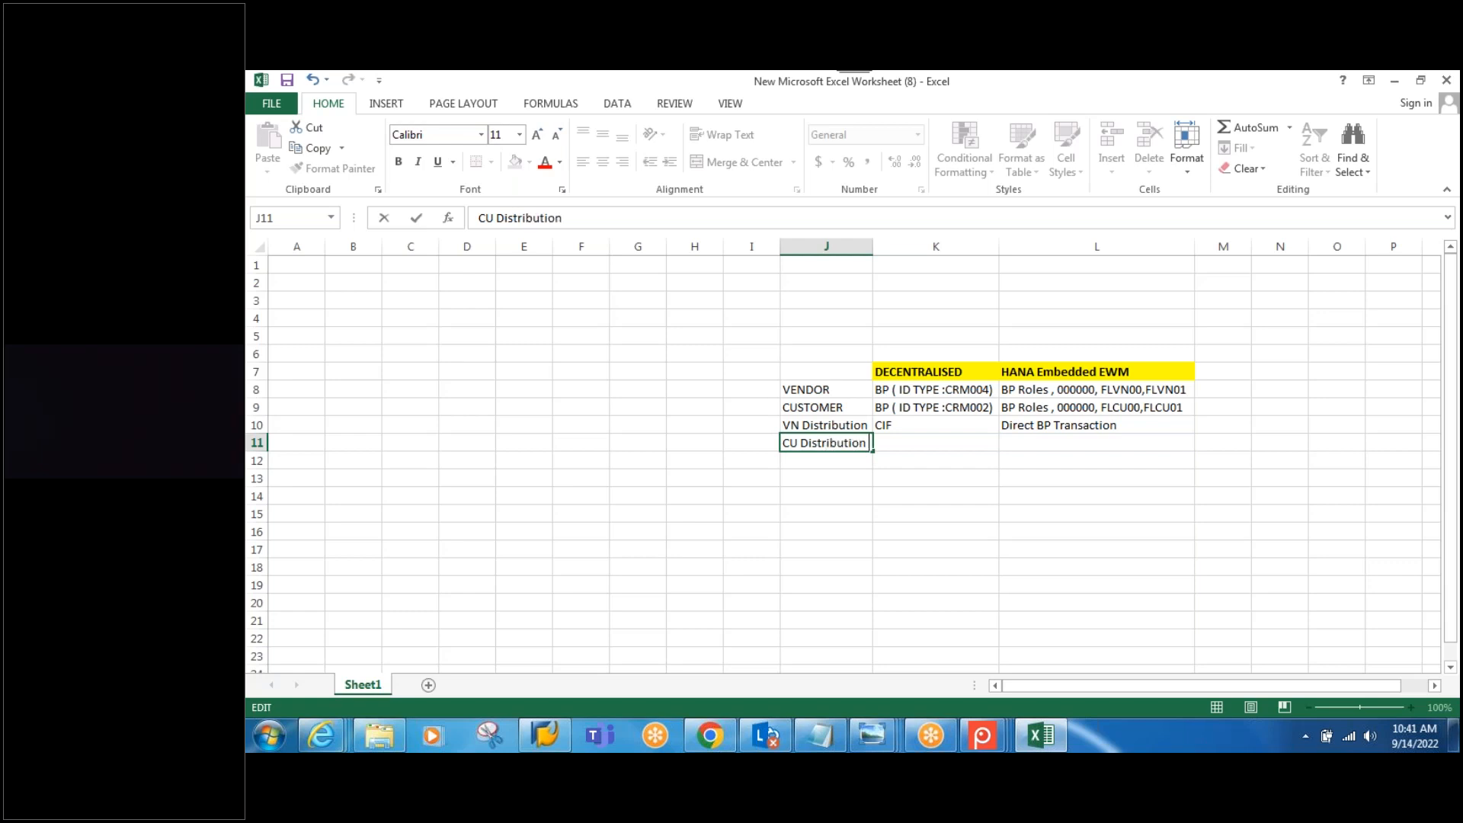
{"action": "left_click", "coordinate": [902, 444]}
{"action": "type", "text": "CIF"}
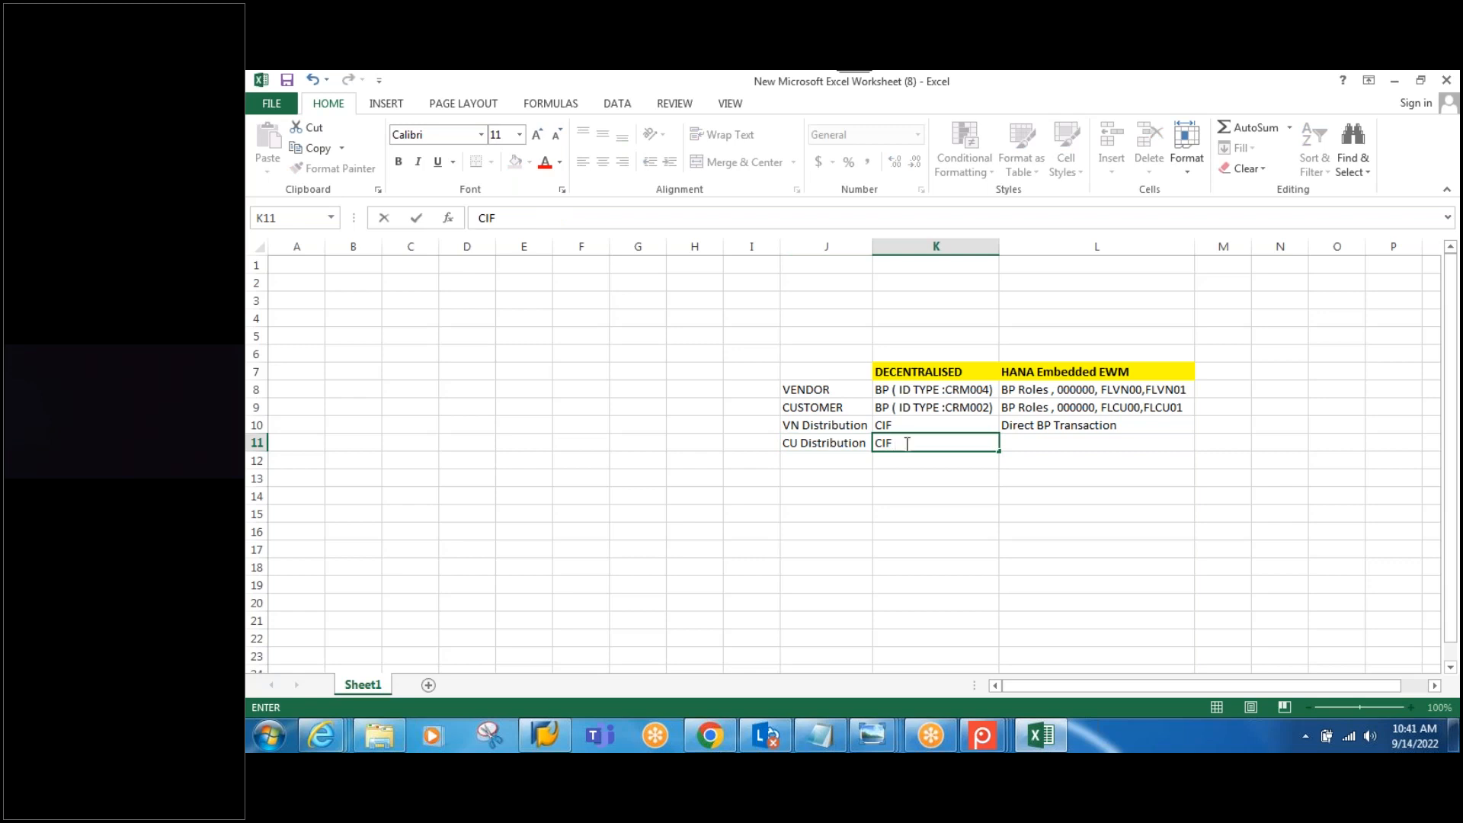
{"action": "left_click", "coordinate": [1078, 427]}
{"action": "key", "text": "ctrl+c"}
{"action": "left_click", "coordinate": [1060, 443]}
{"action": "key", "text": "ctrl+v"}
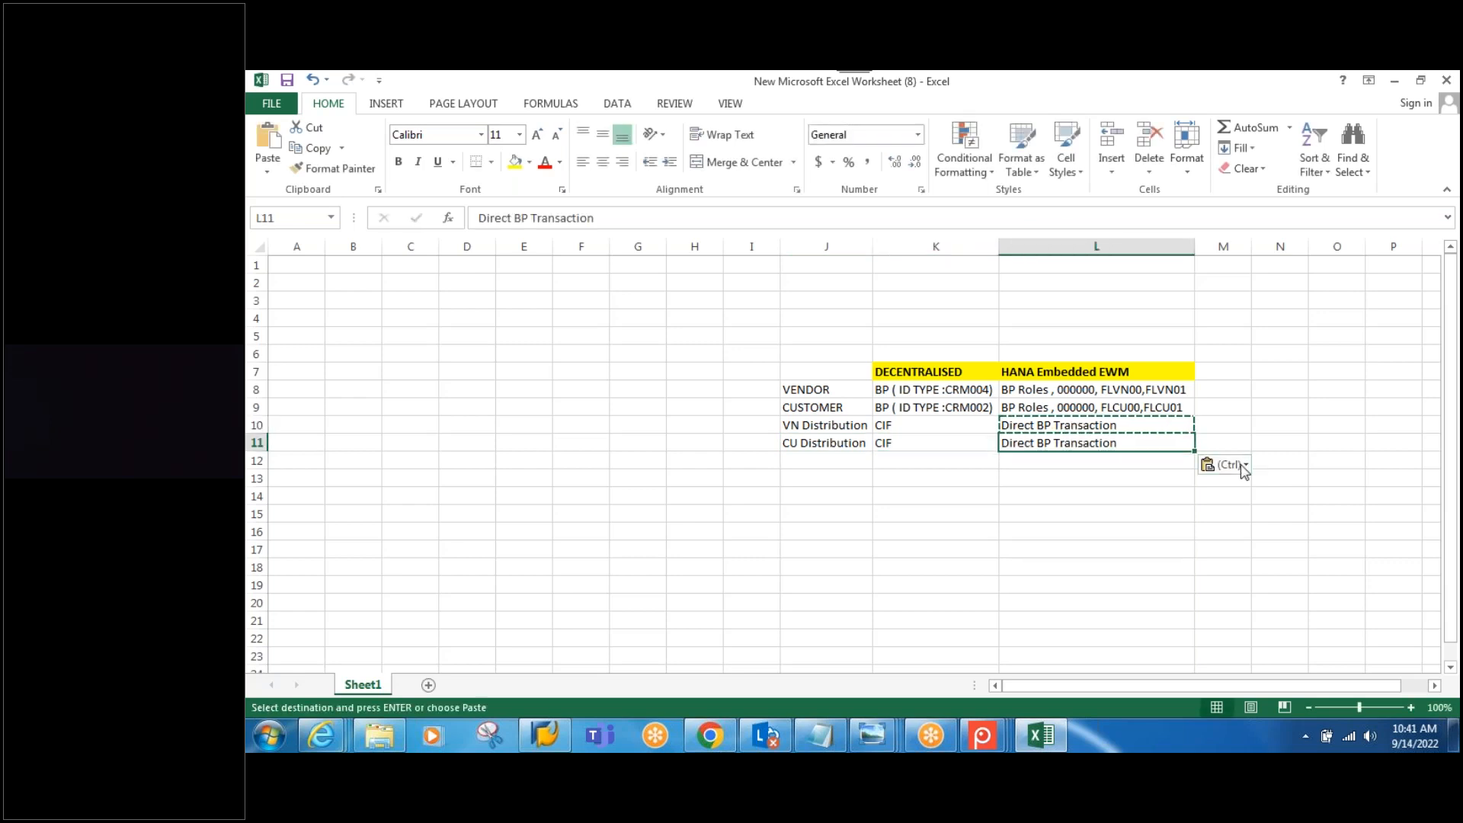
Step: Apply All Borders to the J7:L11 table and deselect it to view the result
{"action": "left_click_drag", "start_coordinate": [804, 367], "coordinate": [1110, 443]}
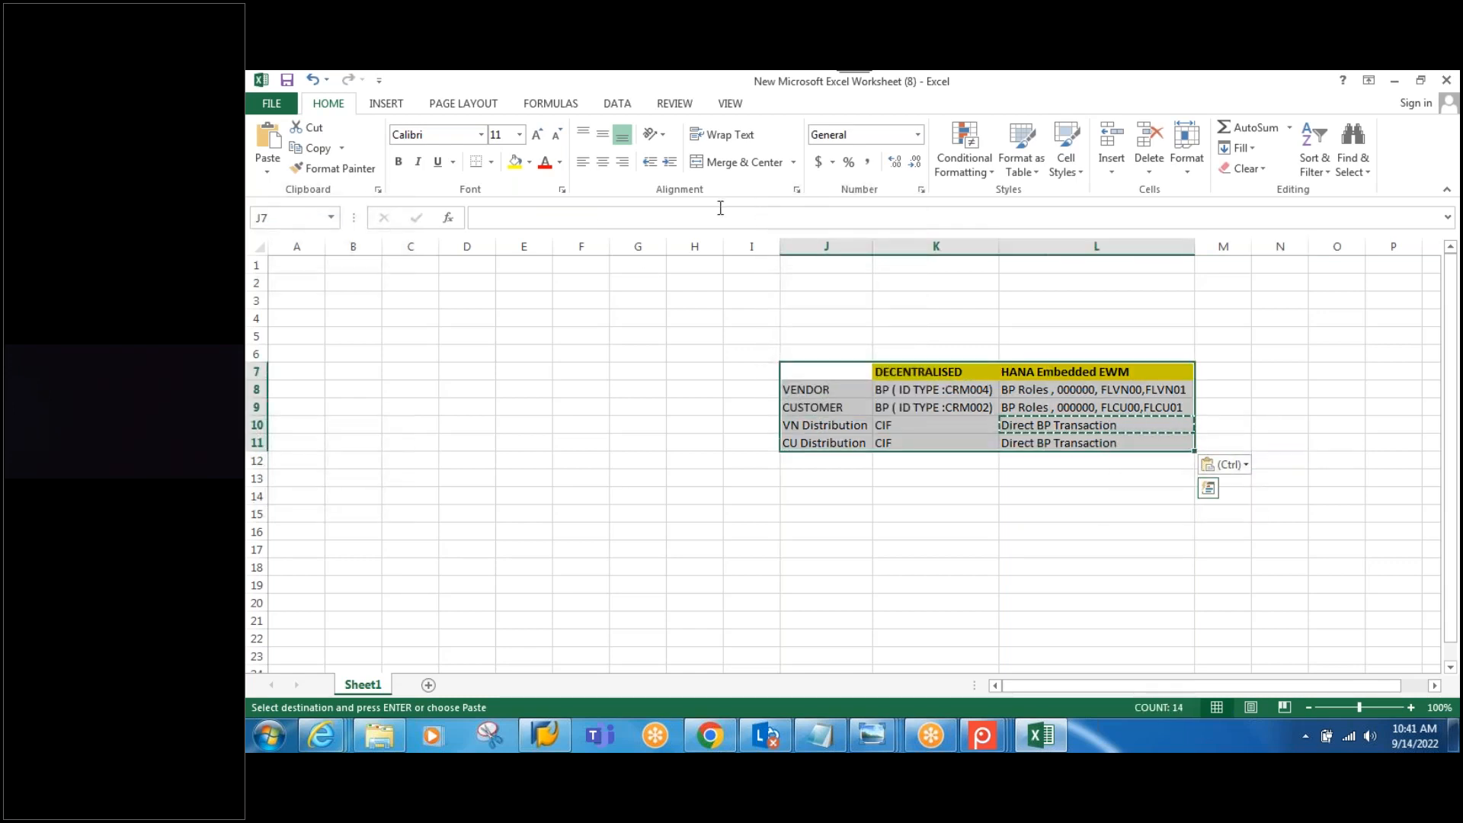
{"action": "left_click", "coordinate": [491, 162]}
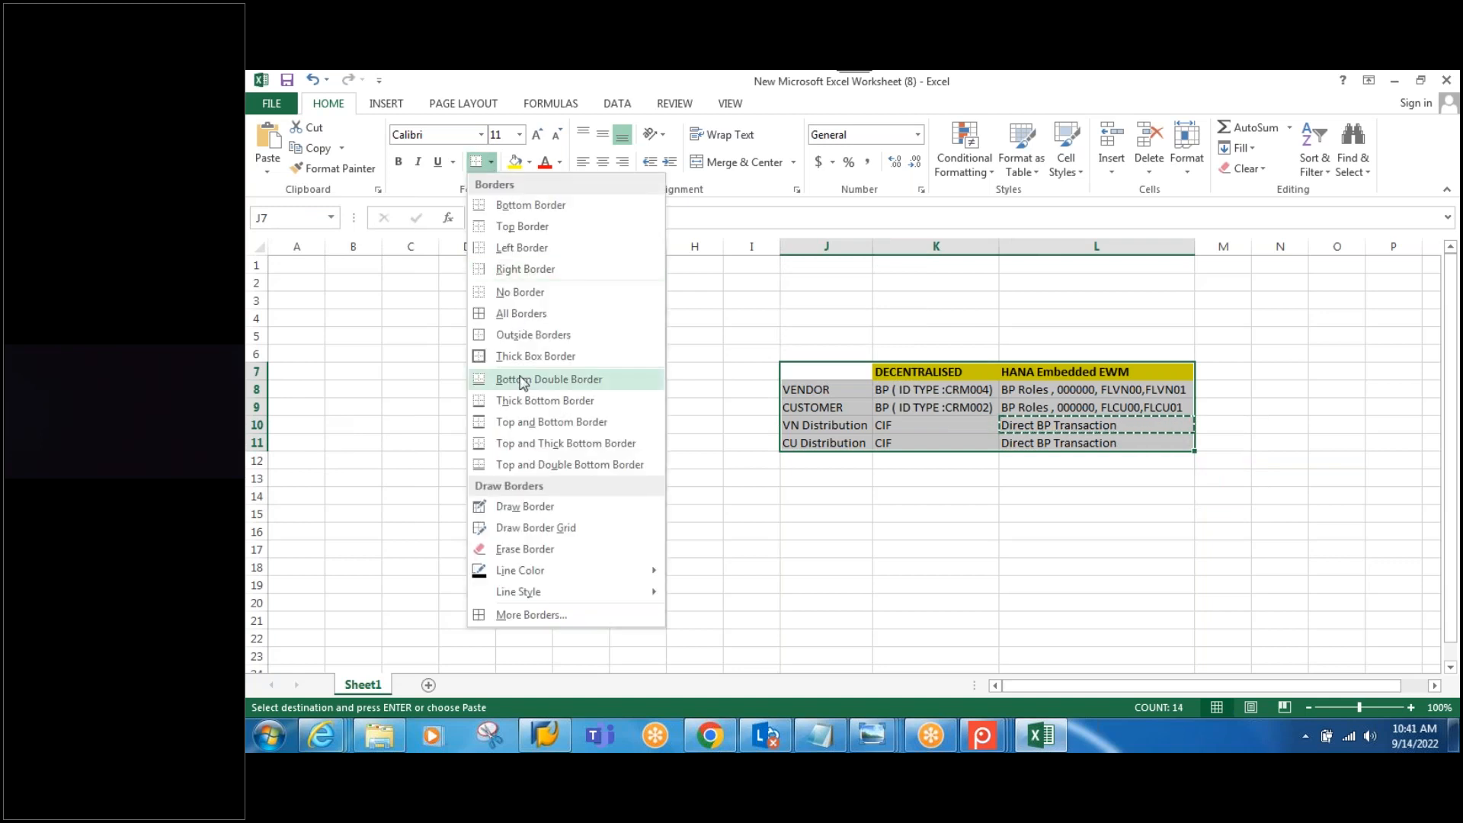
{"action": "left_click", "coordinate": [521, 313]}
{"action": "left_click", "coordinate": [1061, 532]}
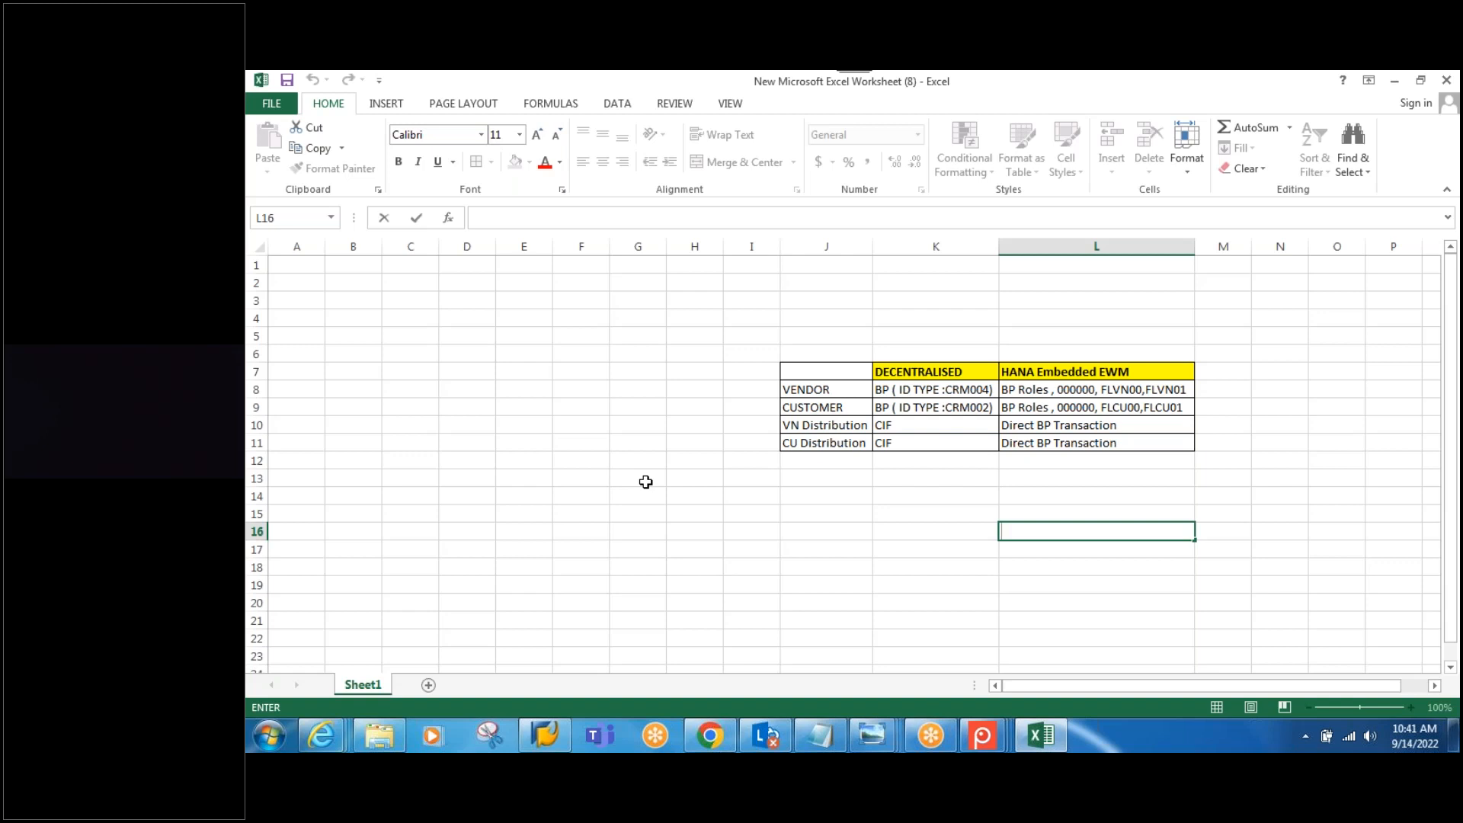
{"action": "left_click", "coordinate": [1318, 105]}
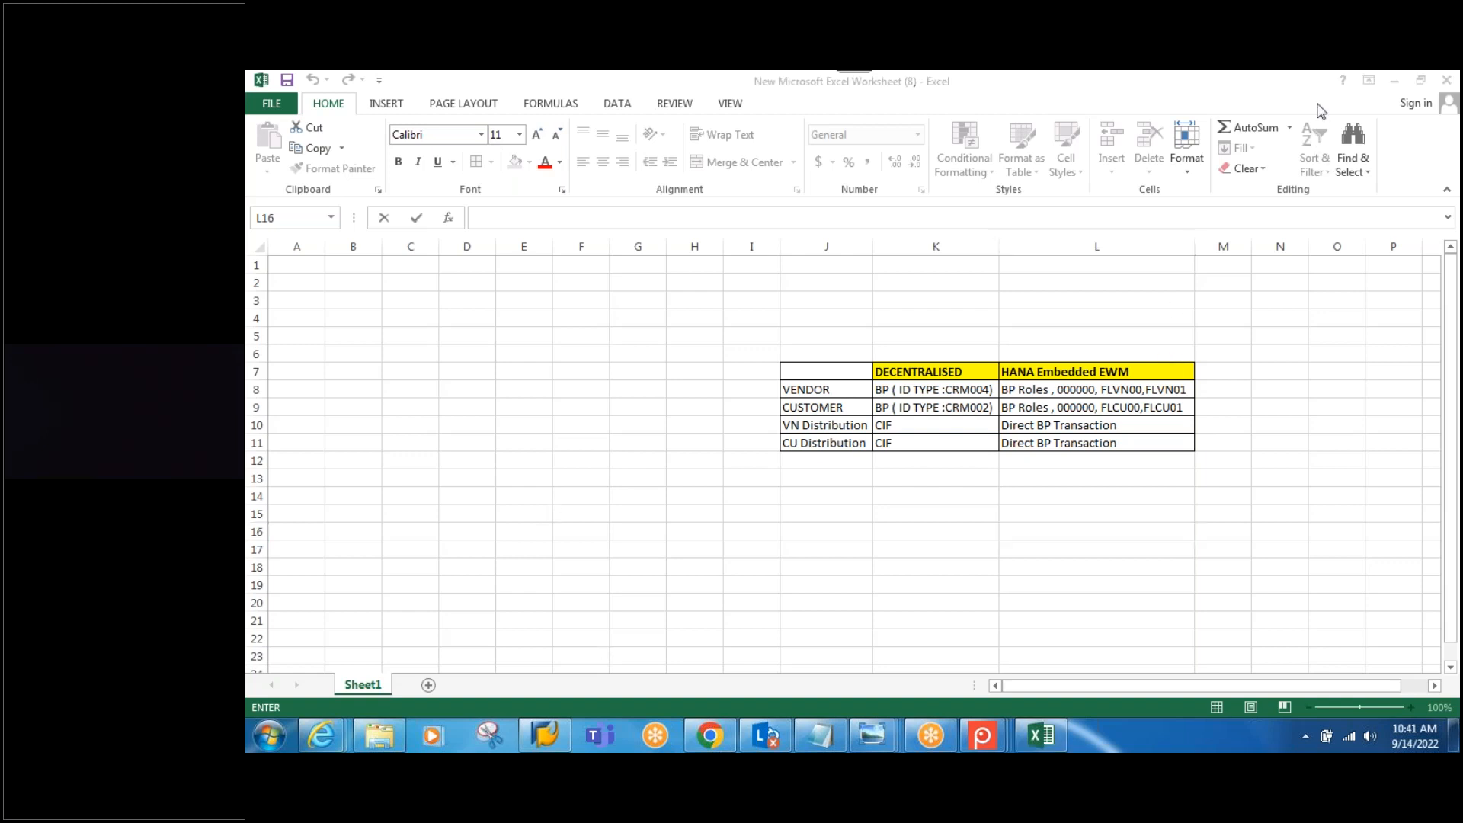